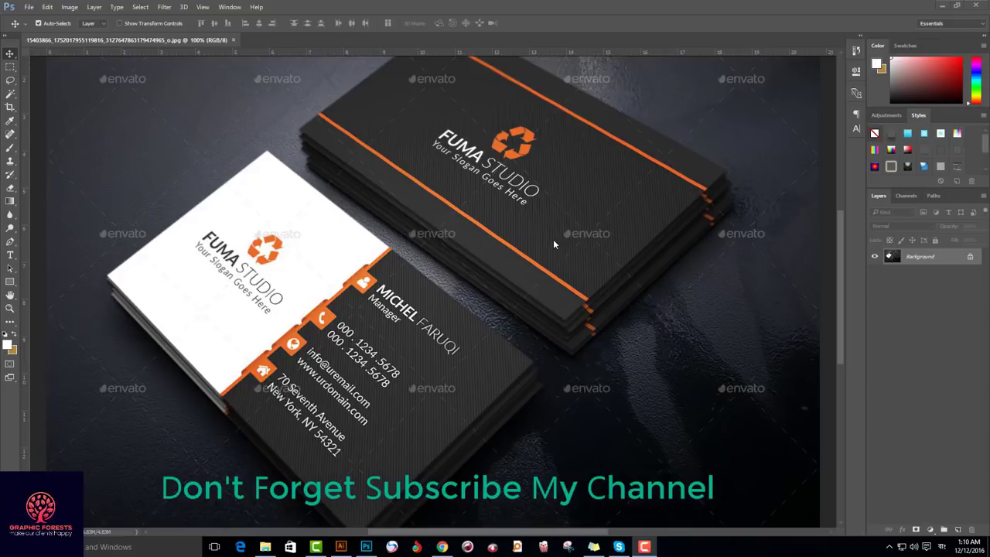
- Review the FUMA STUDIO mockup and uncheck Auto-Select in the Move tool options
scroll(384, 223, "down", 1)
scroll(483, 131, "up", 3)
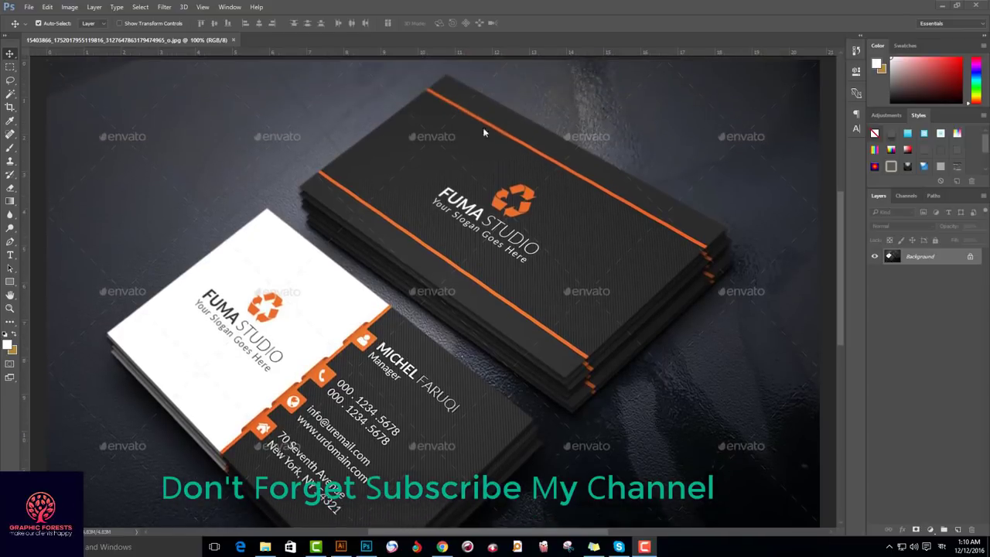
scroll(380, 321, "down", 3)
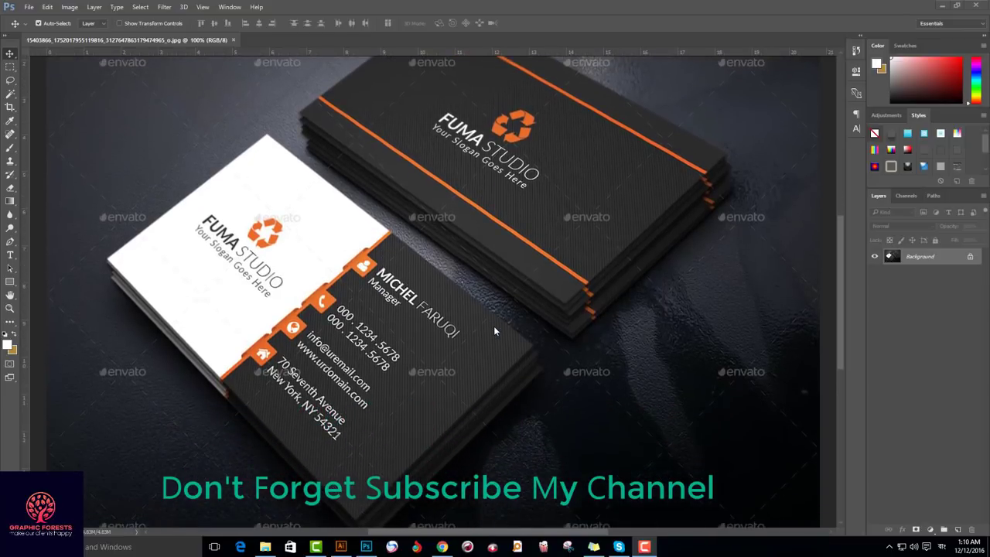
scroll(494, 328, "up", 2)
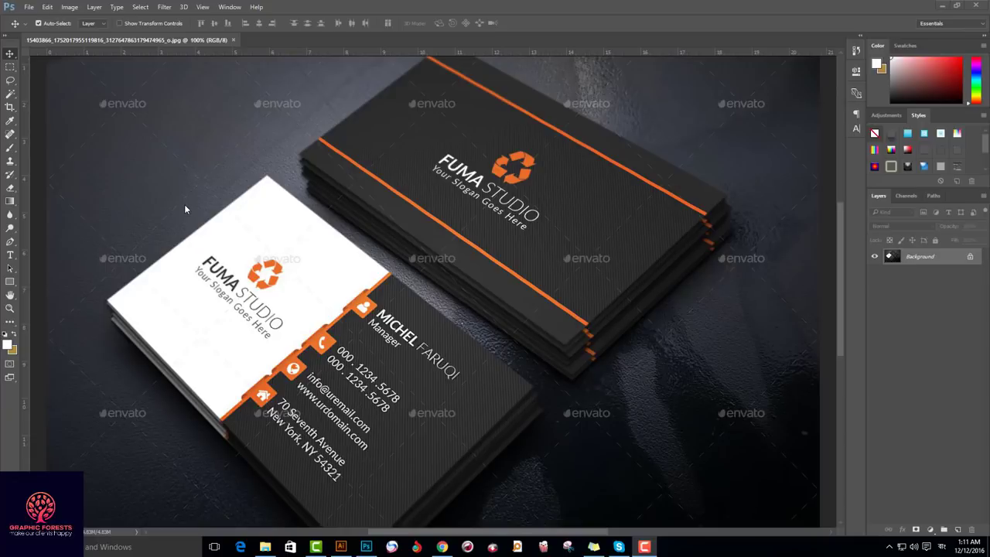
left_click(52, 26)
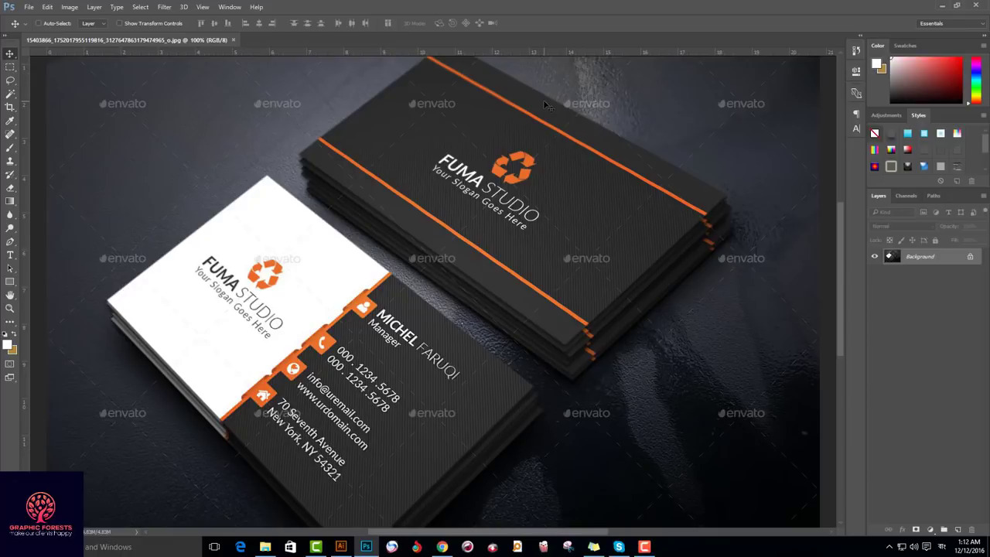
- Create a new 3.25 × 1.75 inch document at 300 pixels/inch in CMYK Color
key("ctrl+n")
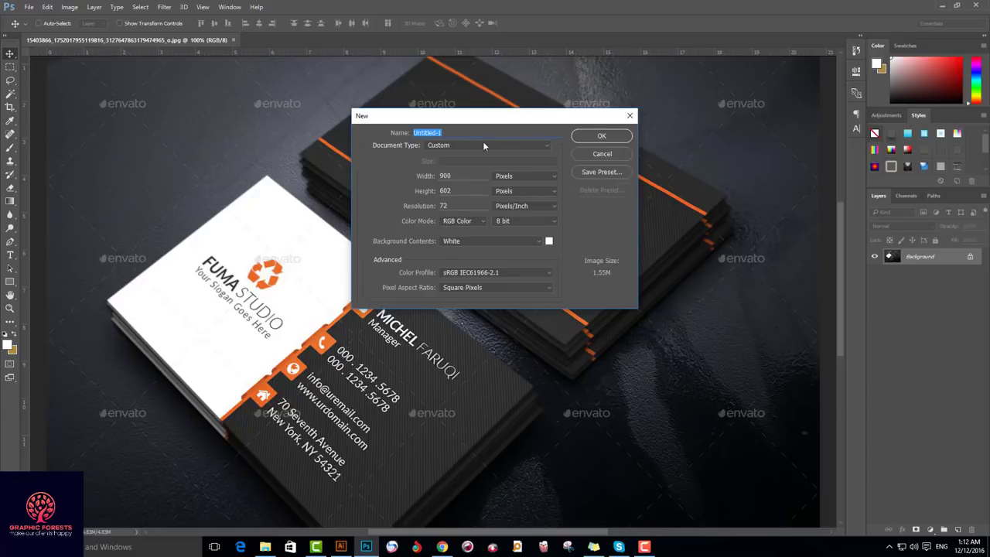
left_click(518, 176)
key("shift+Tab")
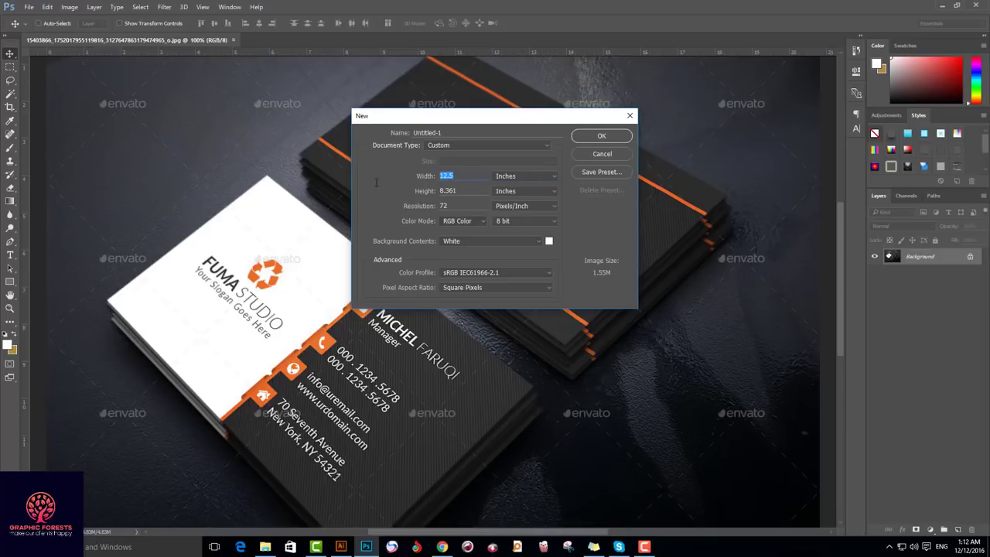
type("3.2")
type("5")
key("Tab")
type("1.")
type("75")
key("Tab")
type("3")
type("00")
left_click(457, 222)
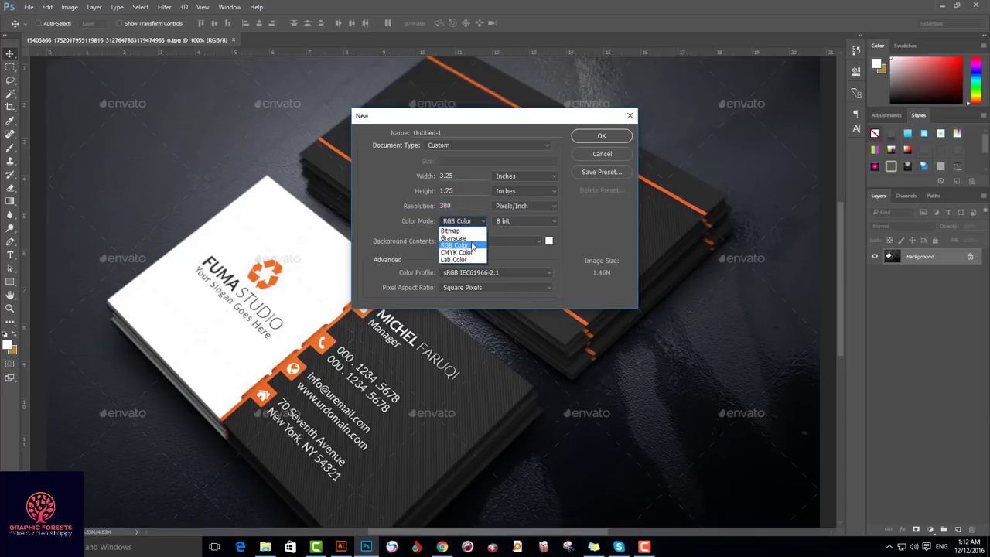
left_click(464, 252)
left_click(602, 137)
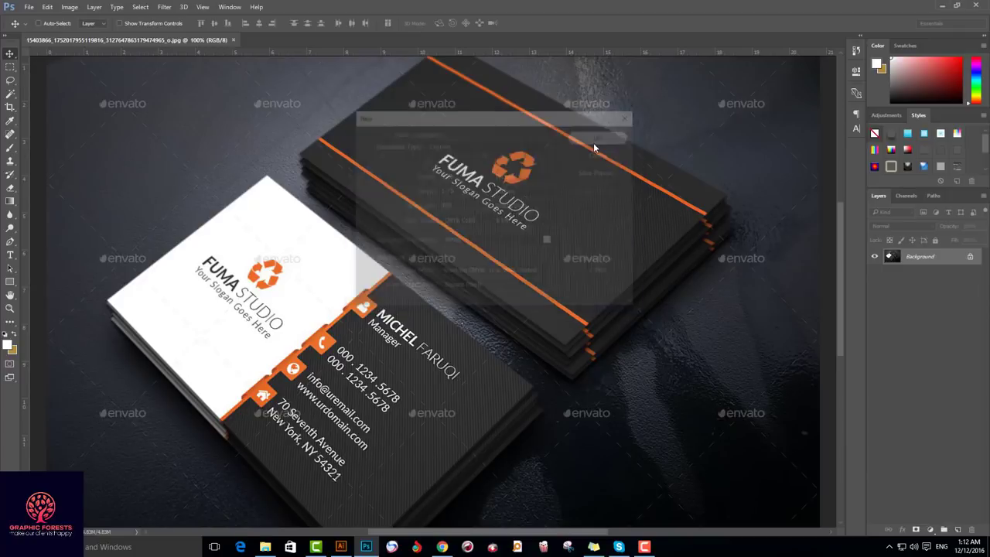
- Search Google for 'business card size' in a new Chrome tab
left_click(446, 548)
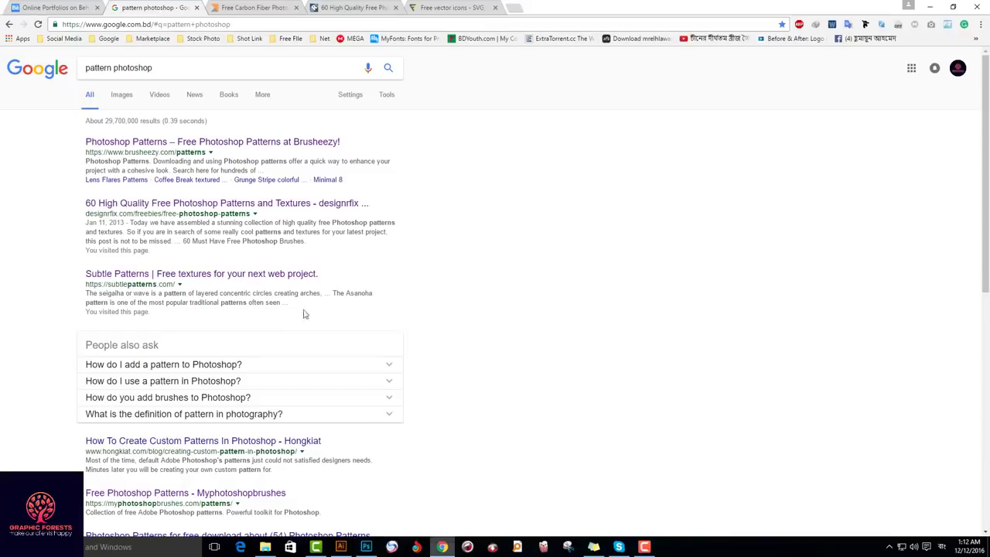
left_click(516, 9)
type("g")
key("Return")
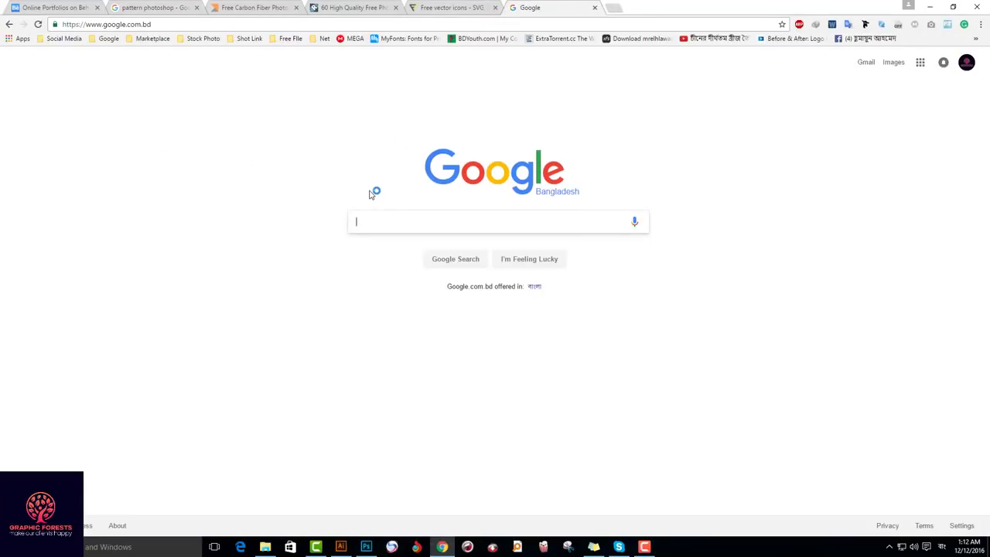
type("busines")
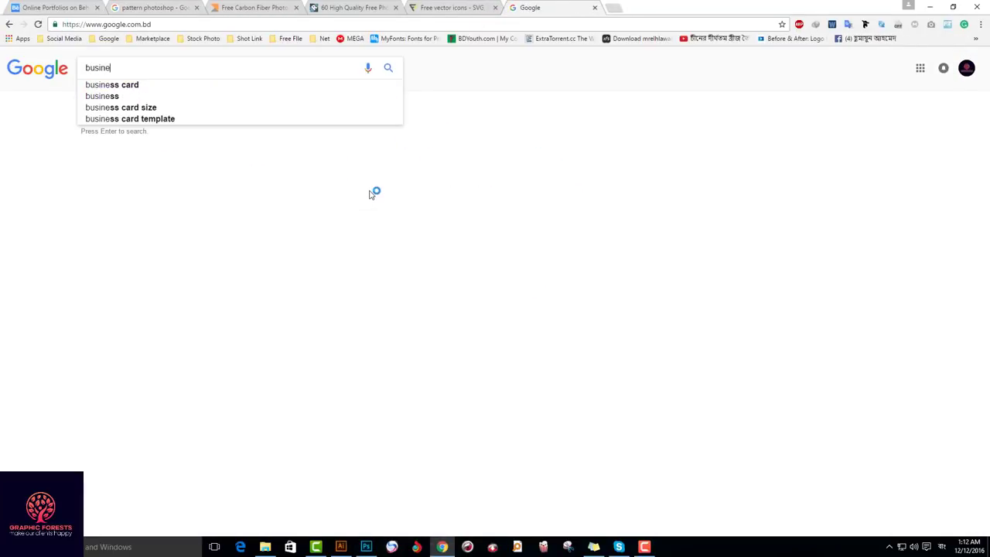
type("s card")
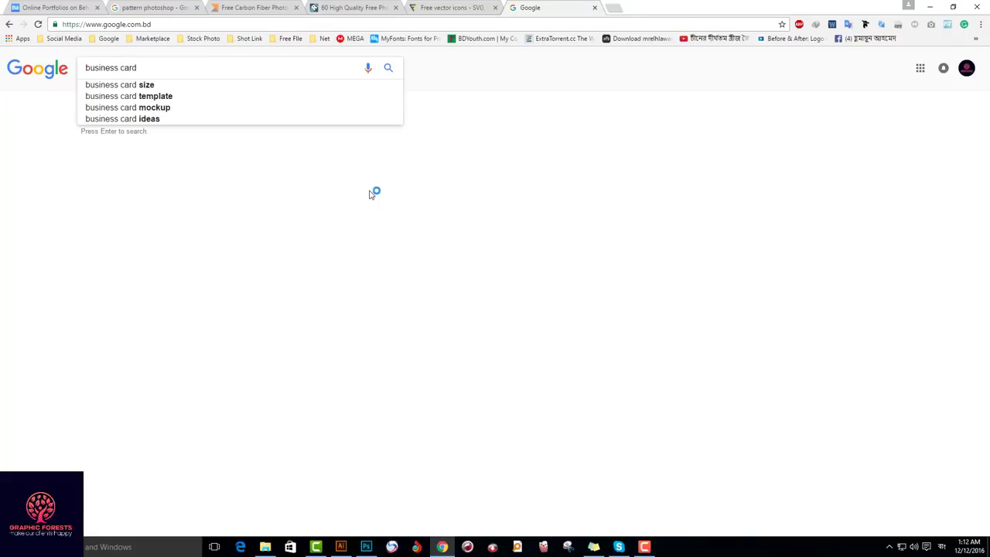
left_click(152, 88)
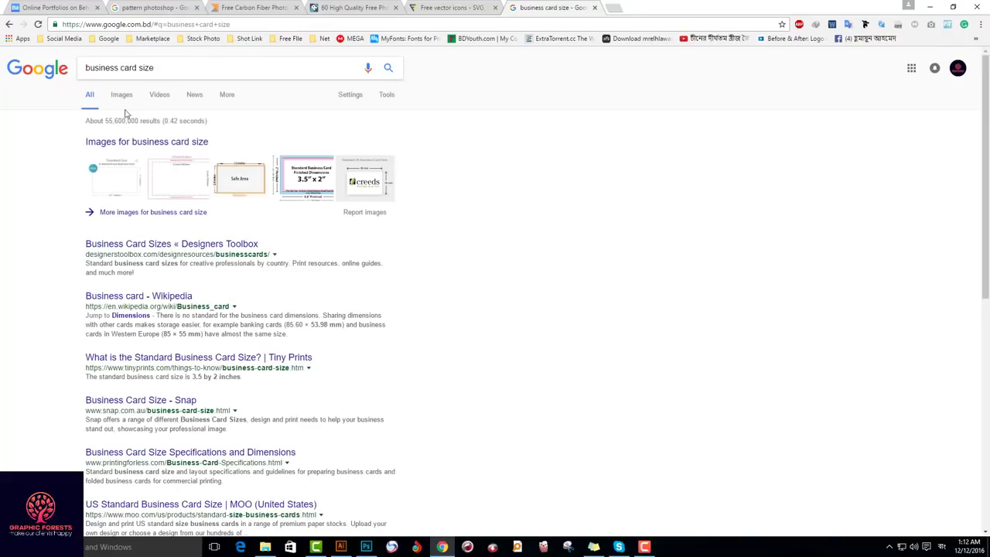
- View the 3.5″×2″ business card bleed guide in image results, then return to Photoshop
left_click(122, 95)
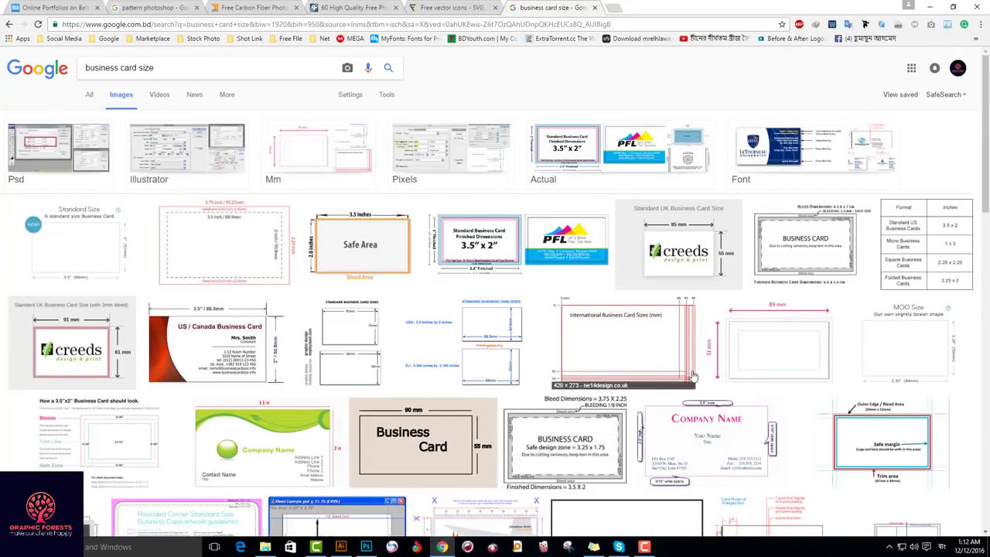
scroll(360, 433, "down", 3)
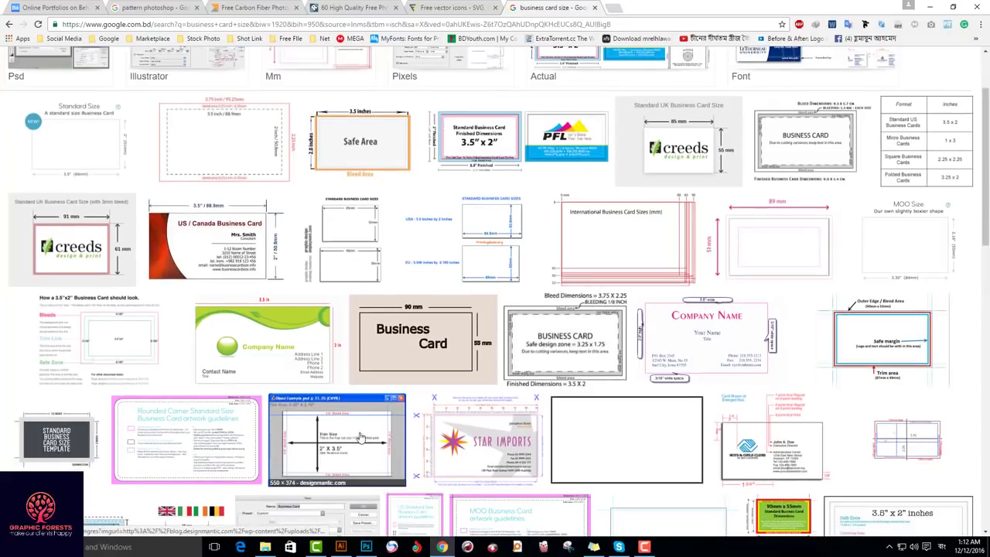
left_click(128, 335)
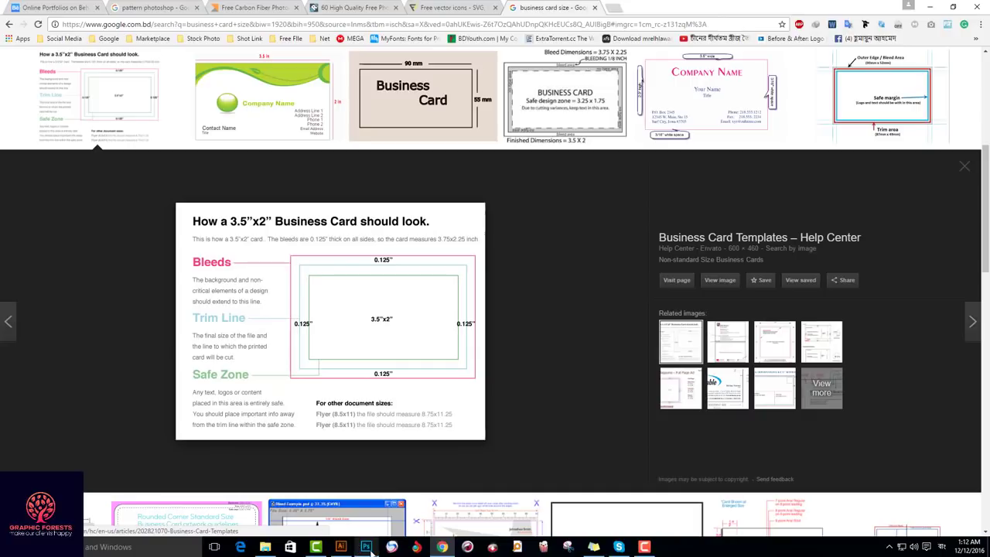
mouse_move(365, 546)
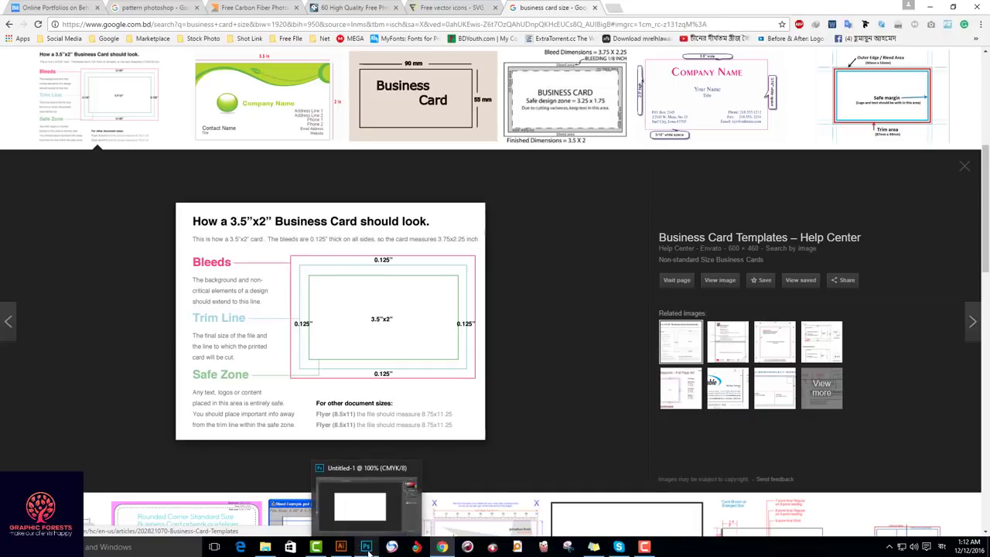
left_click(368, 549)
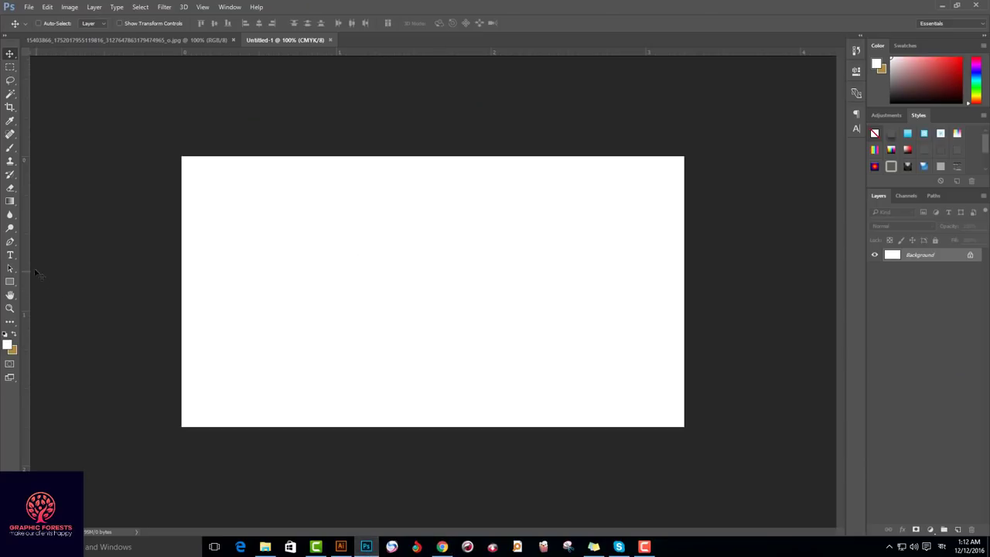
- Drag guides onto the canvas's left, right, top and bottom edges
left_click_drag(30, 253, 181, 232)
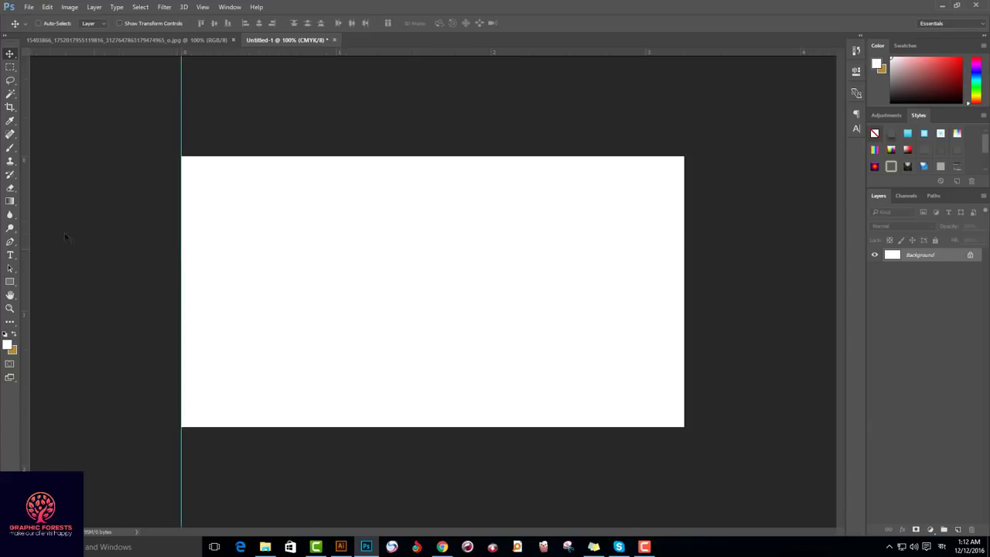
mouse_move(26, 187)
left_mouse_down()
mouse_move(501, 224)
mouse_move(684, 225)
left_mouse_up()
left_click_drag(529, 51, 503, 156)
mouse_move(485, 54)
left_mouse_down()
mouse_move(469, 301)
mouse_move(508, 453)
mouse_move(480, 427)
left_mouse_up()
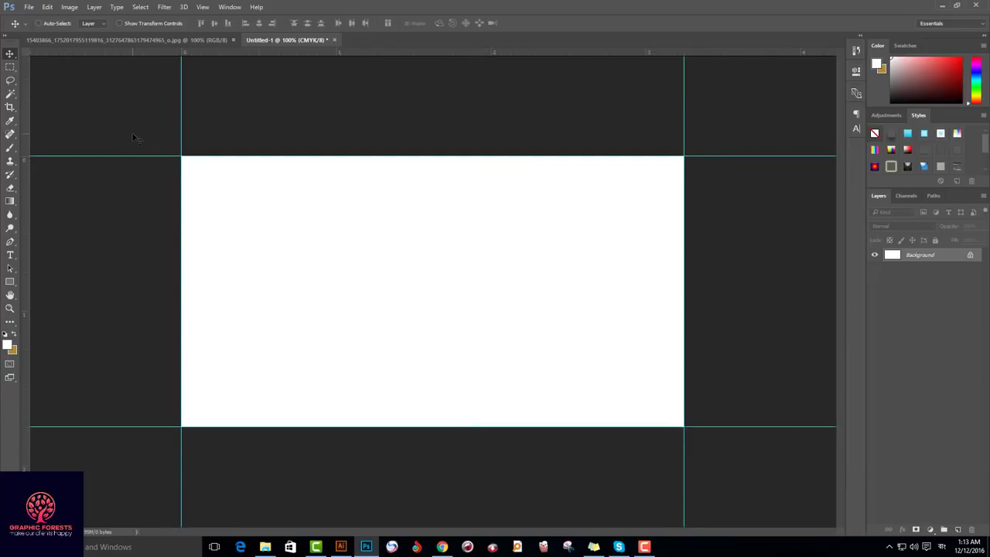
- Toggle the rulers off and on, glance at the browser guide, and return to Photoshop
key("ctrl+r")
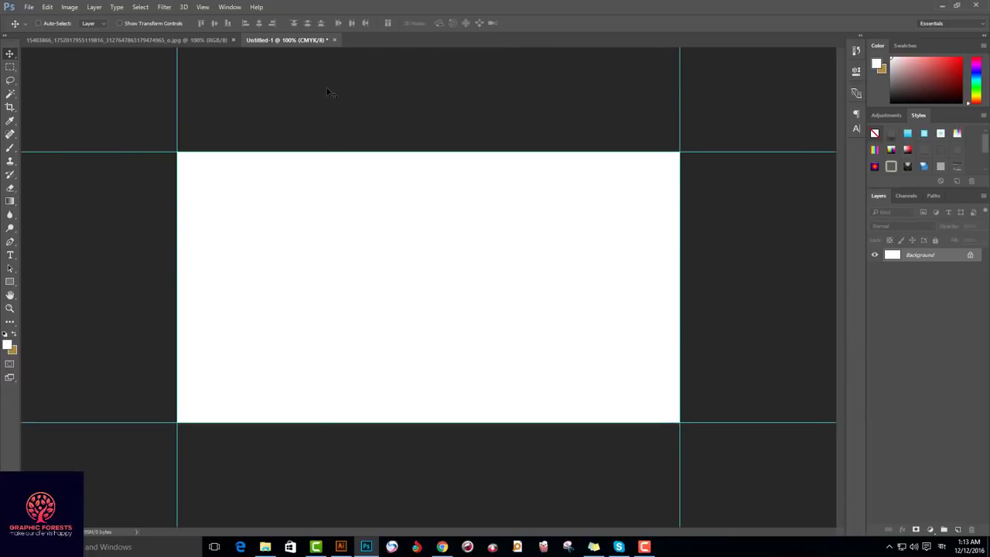
key("ctrl+r")
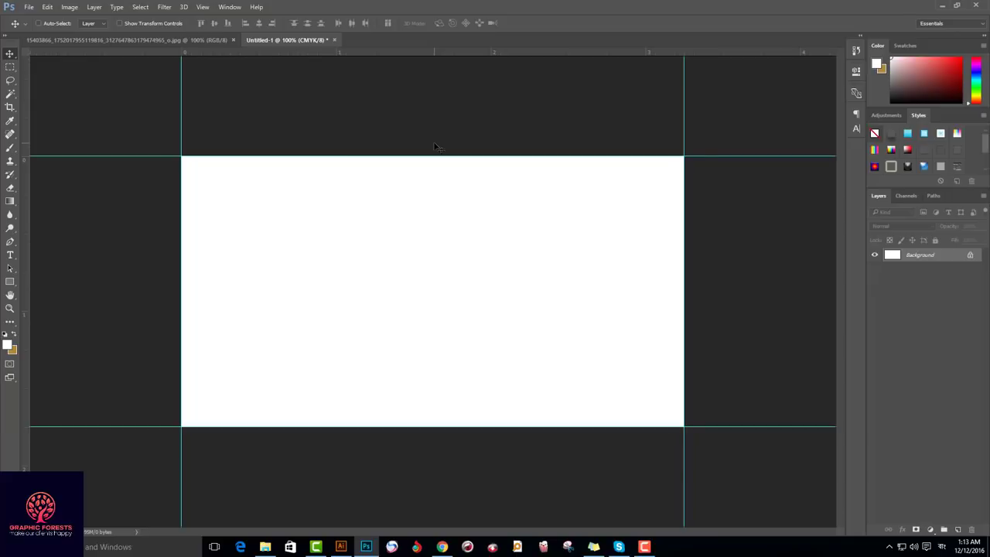
left_click(443, 547)
left_click(442, 547)
key("ctrl")
- Add 0.25 inch to canvas width and height with Relative checked, creating a tan border
key("ctrl+alt+c")
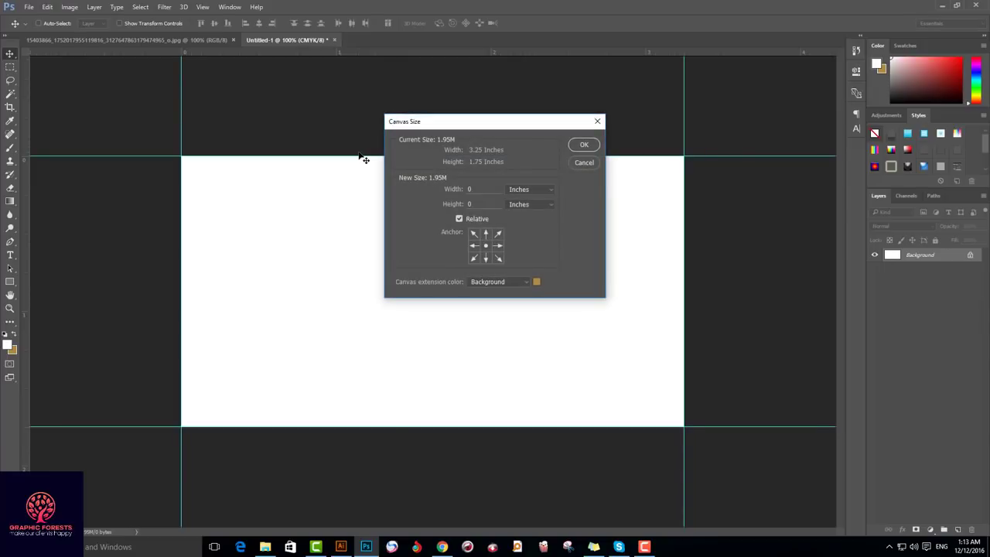
left_click(577, 166)
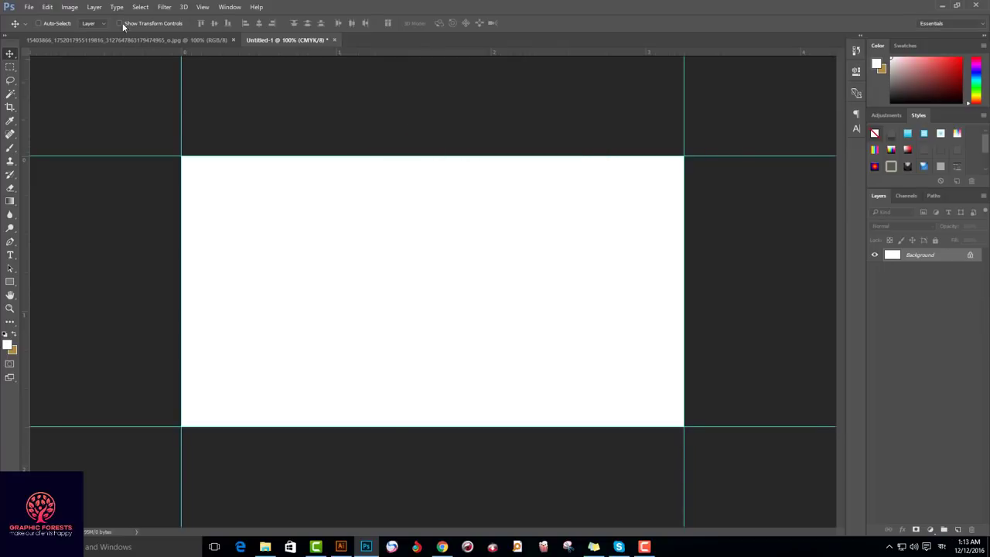
left_click(70, 7)
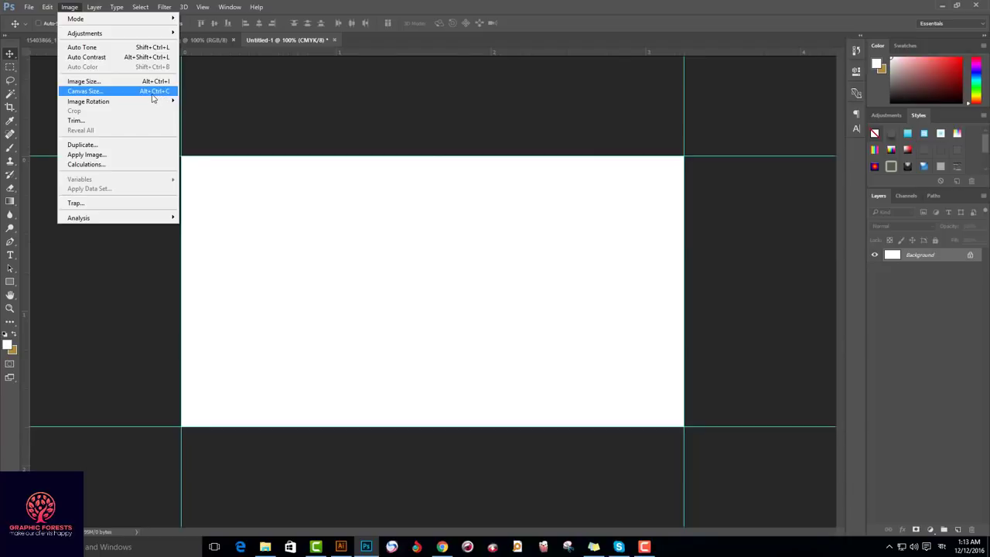
left_click(147, 93)
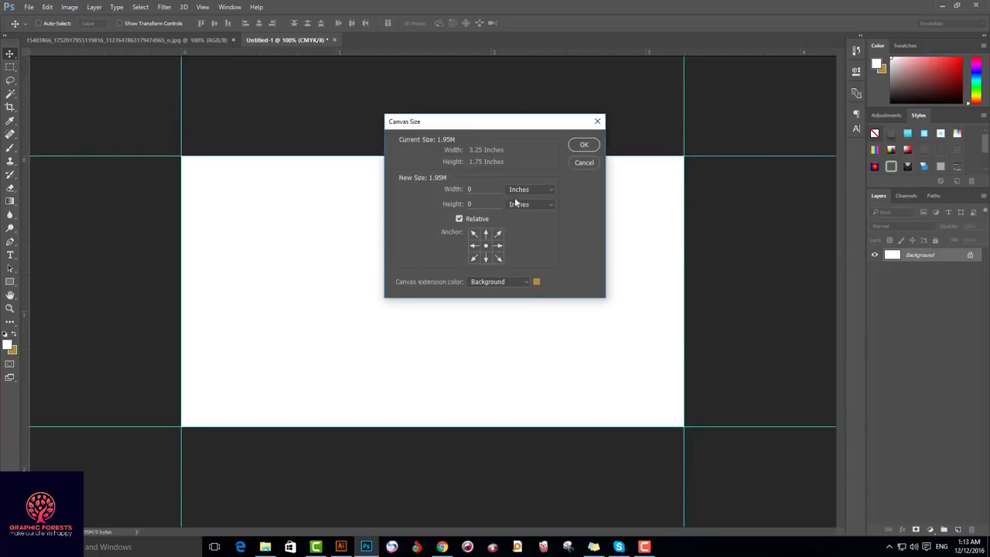
left_click(460, 219)
left_click(476, 219)
type(".2")
type(".25")
left_click(580, 145)
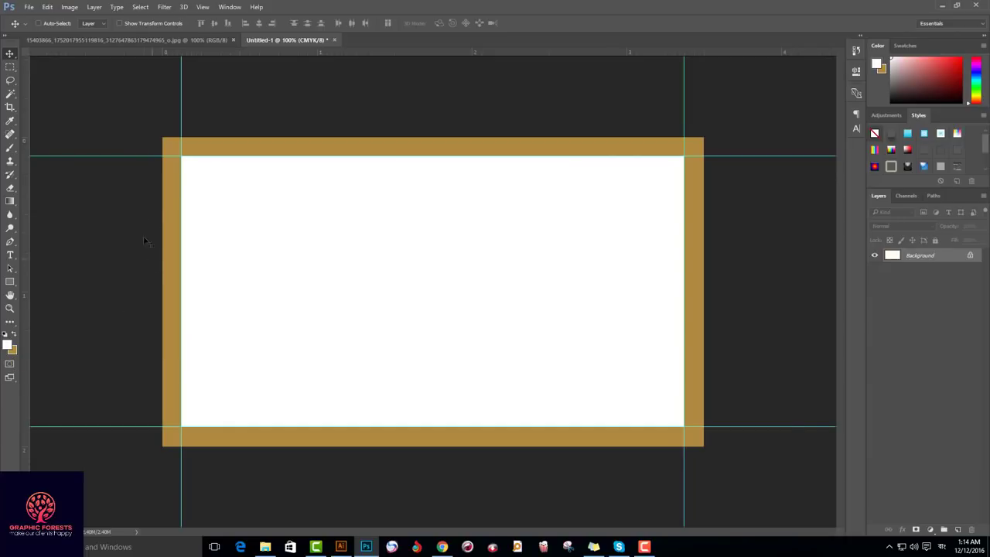
- Snap guides to the tan border's left, right, top and bottom outer edges
left_click_drag(27, 203, 166, 225)
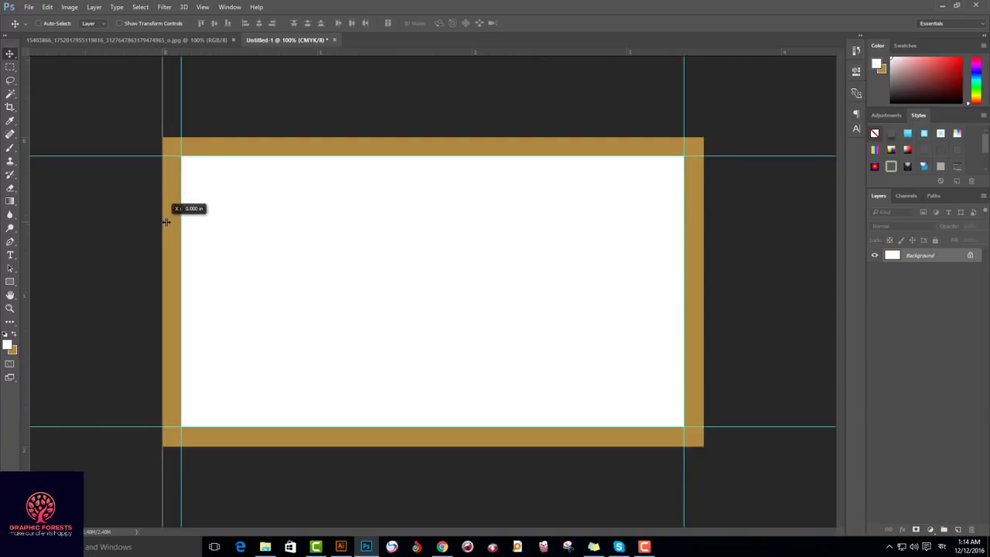
left_click_drag(165, 225, 165, 223)
left_click_drag(24, 191, 702, 259)
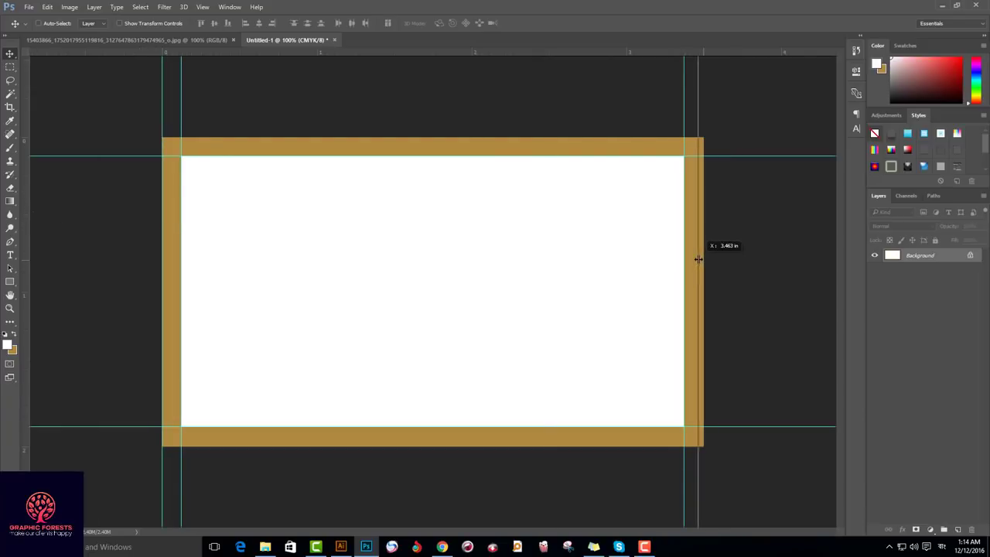
mouse_move(482, 52)
left_mouse_down()
mouse_move(488, 49)
mouse_move(477, 50)
mouse_move(472, 137)
left_mouse_up()
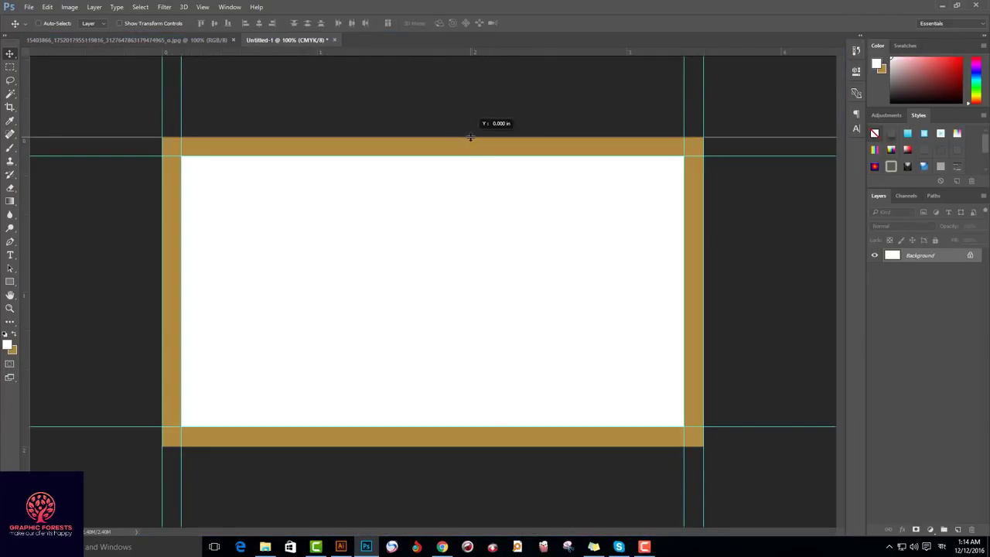
left_click_drag(462, 52, 417, 445)
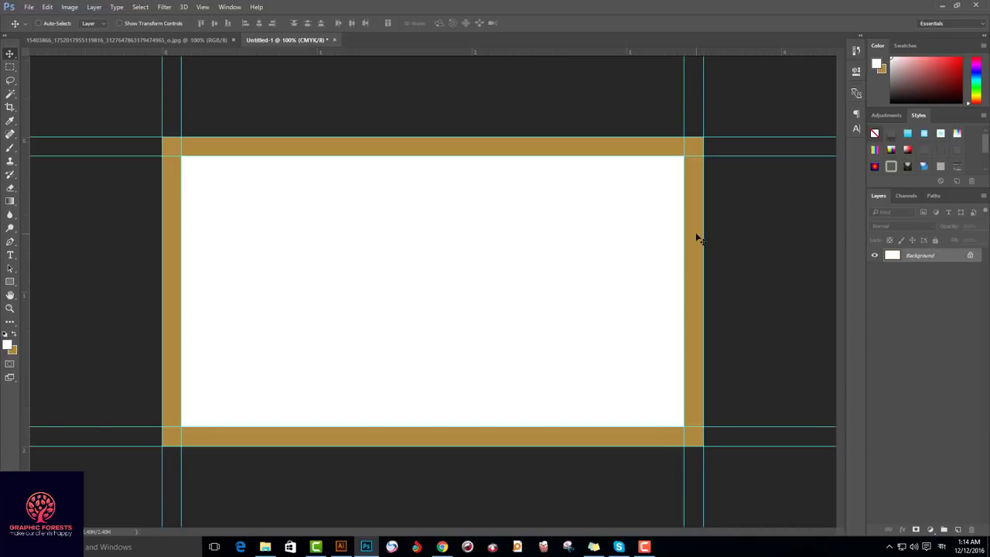
- Enlarge the canvas by a relative 0.25 inch in width and height
key("ctrl+alt+c")
type("0.")
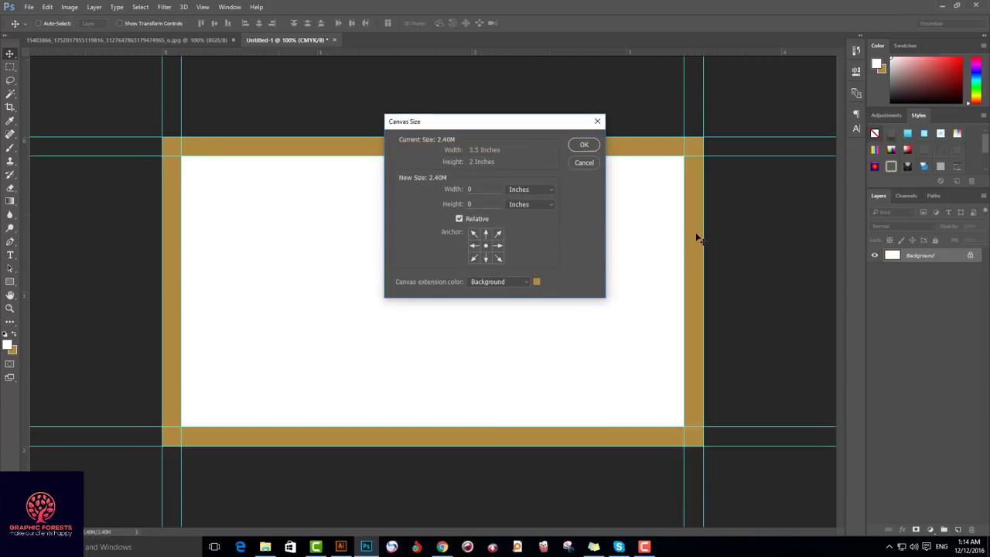
type("25")
left_click(483, 203)
type(".25")
left_click(585, 145)
- Fill the entire canvas with white
key("ctrl+BackSpace")
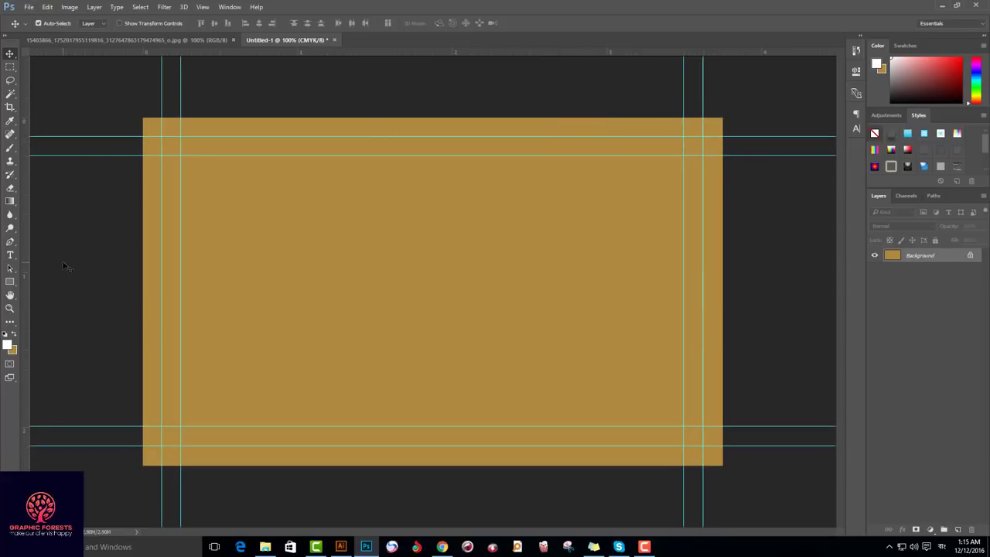
key("alt+BackSpace")
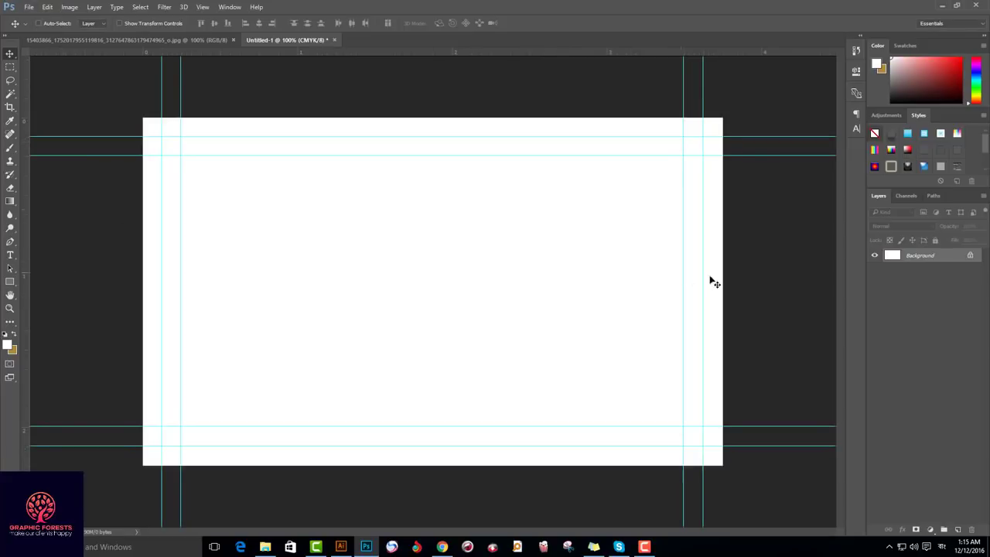
key("ctrl+space")
- Draw a rectangle shape spanning the canvas from its top-left corner to the right edge
left_click_drag(542, 313, 513, 305)
left_click(10, 283)
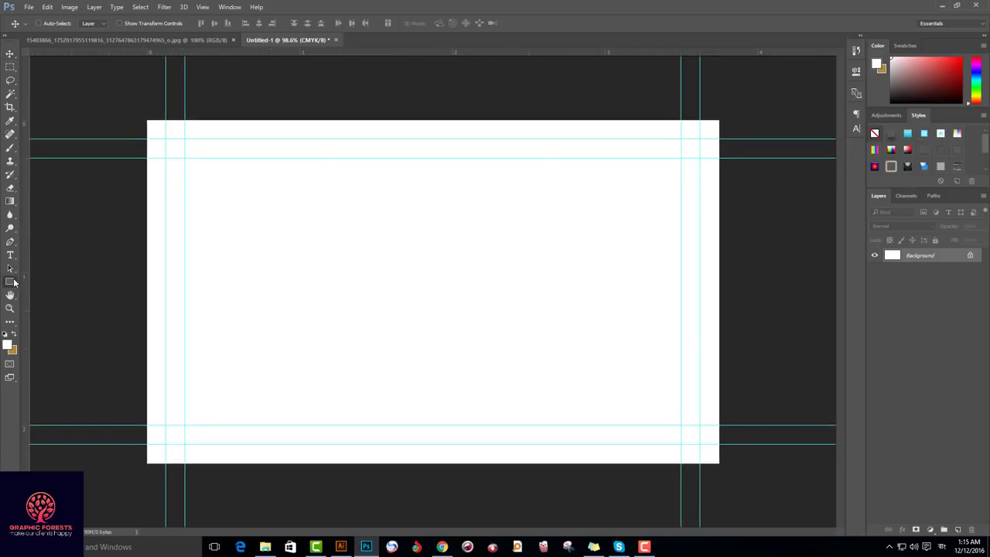
left_click_drag(147, 120, 560, 463)
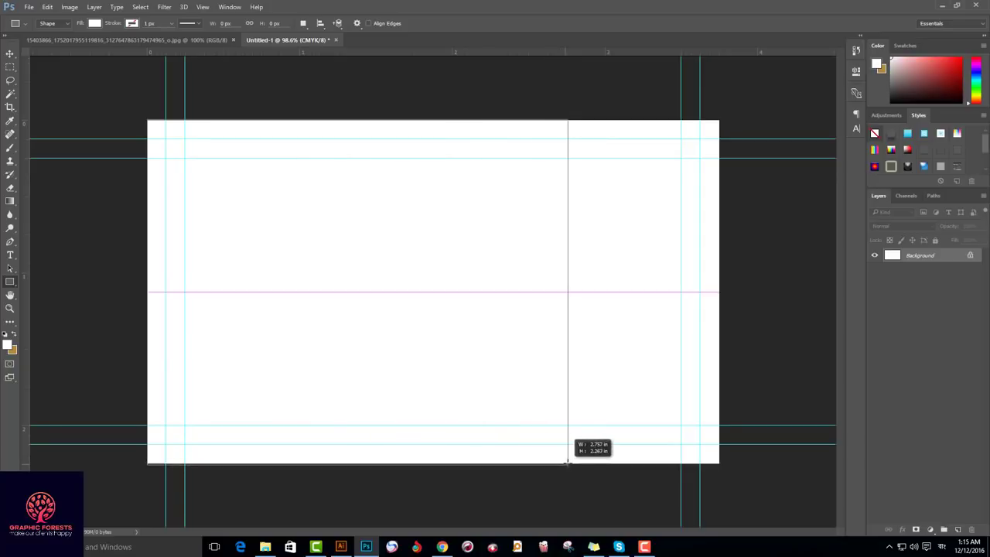
mouse_move(560, 462)
left_mouse_down()
mouse_move(719, 463)
mouse_move(710, 461)
left_mouse_up()
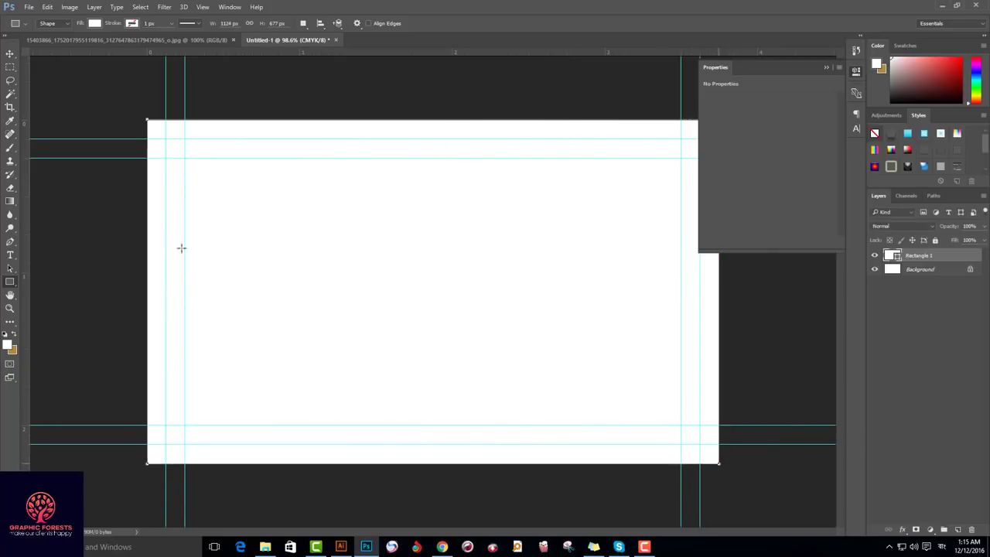
- Set the rectangle's fill colour to red
left_click(10, 53)
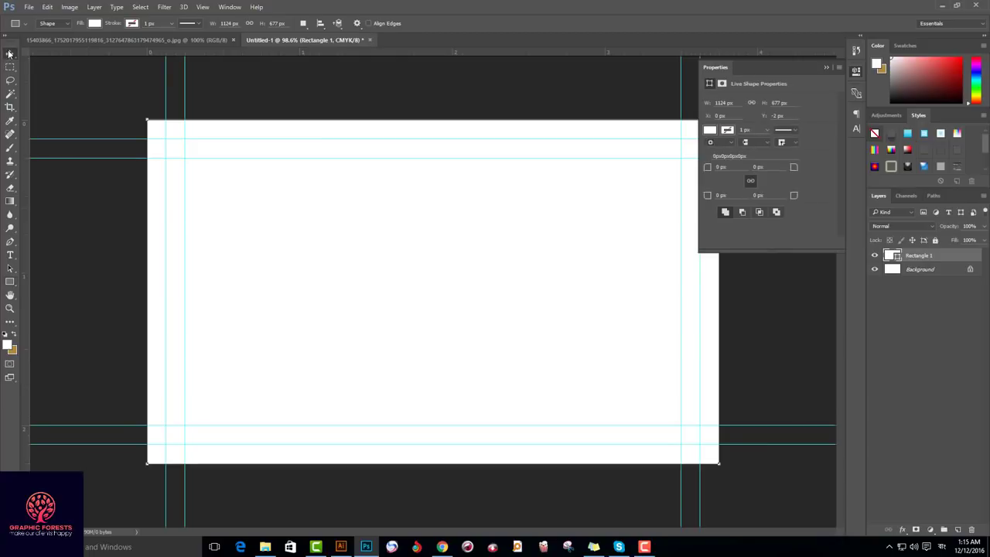
double_click(892, 255)
left_click(602, 322)
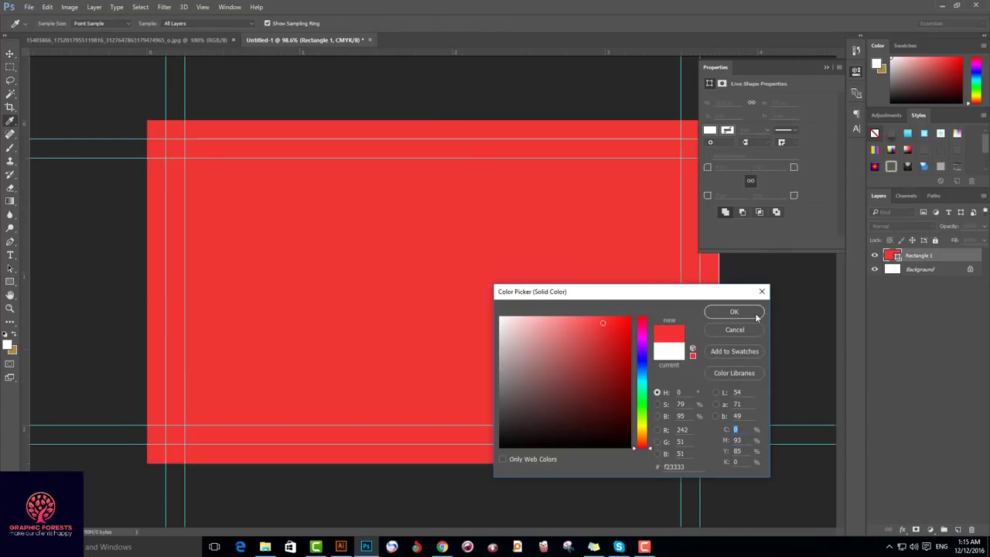
left_click(734, 311)
- Free-transform the rectangle to exactly cover the canvas at 1125 × 675 px
scroll(415, 104, "up", 2)
key("ctrl+t")
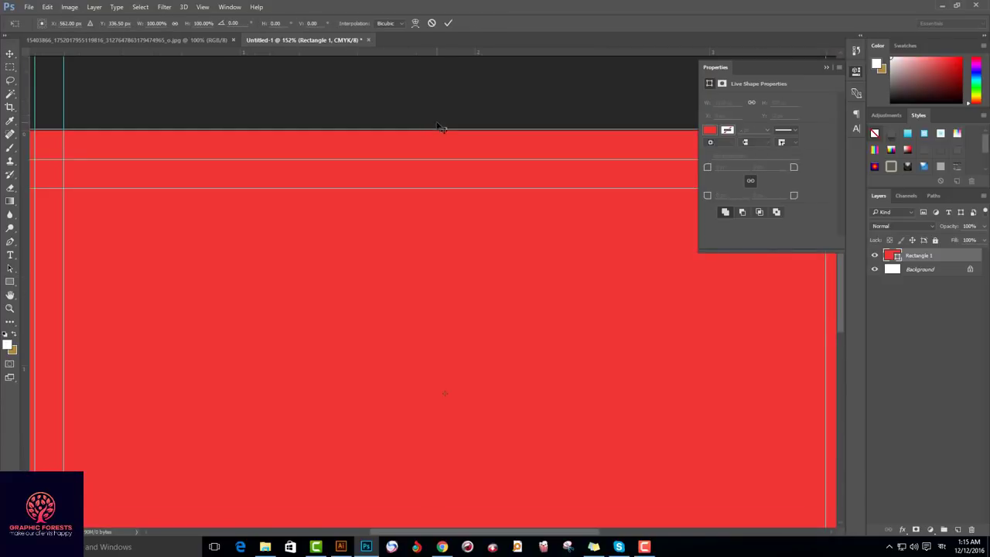
scroll(444, 348, "up", 8)
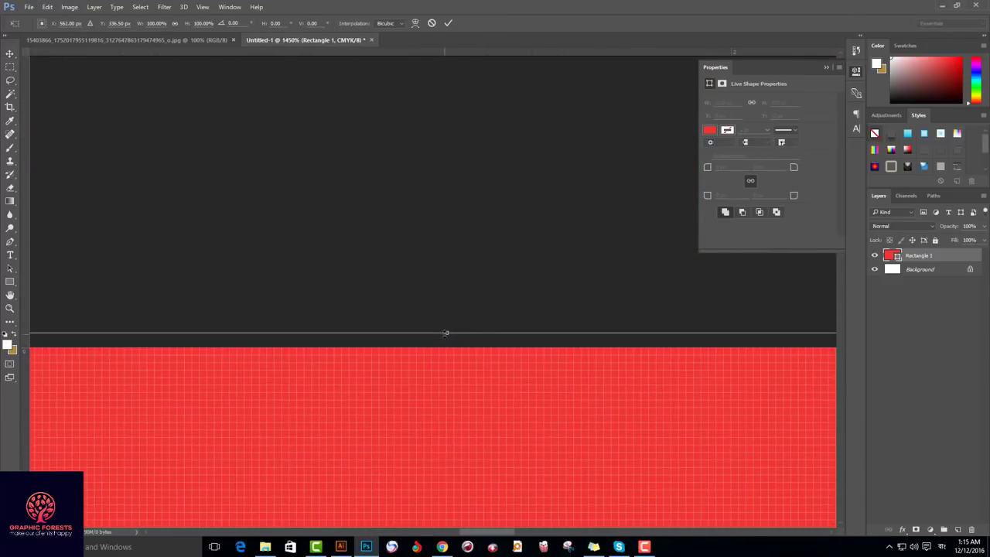
left_click_drag(445, 333, 446, 345)
scroll(492, 393, "down", 8)
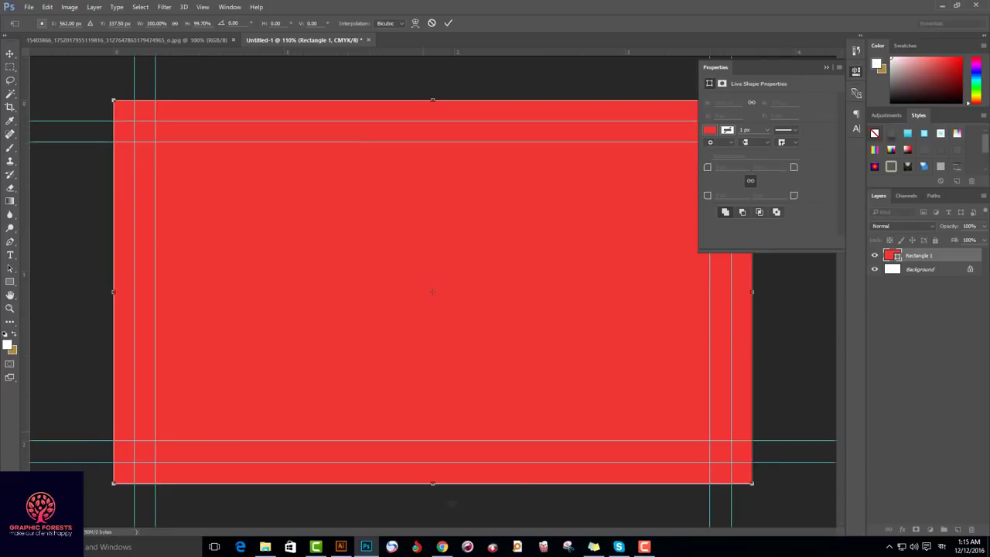
scroll(433, 495, "up", 6)
scroll(425, 418, "down", 1)
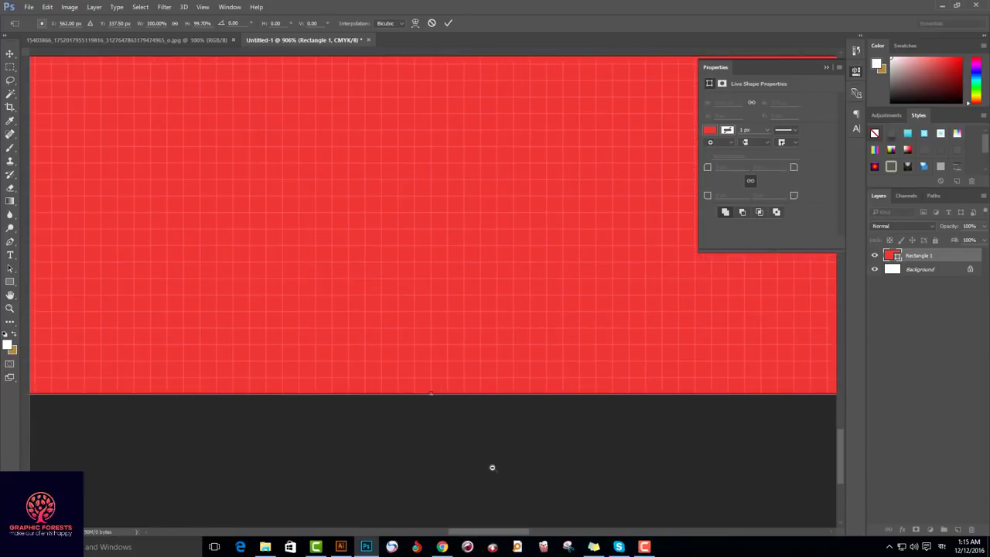
scroll(433, 434, "down", 1)
scroll(342, 393, "down", 5)
scroll(301, 309, "up", 4)
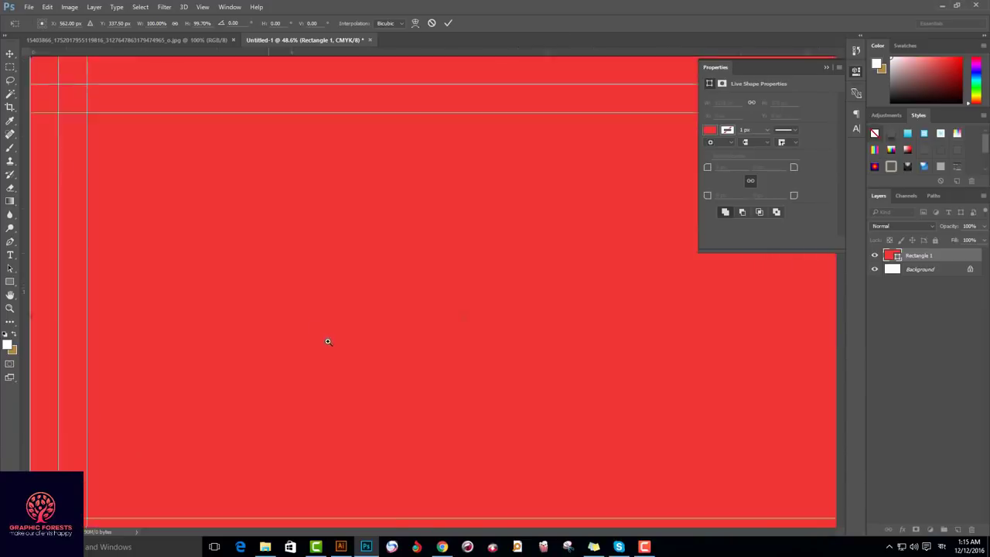
scroll(328, 342, "up", 4)
scroll(422, 409, "up", 4)
scroll(425, 408, "up", 1)
scroll(441, 356, "down", 1)
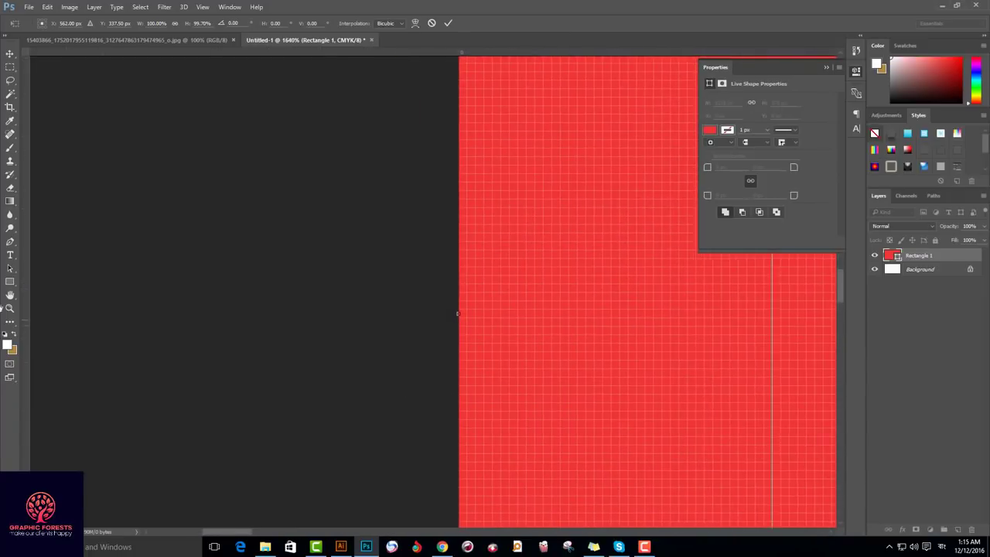
scroll(444, 364, "down", 2)
scroll(348, 364, "down", 6)
scroll(579, 320, "up", 1)
scroll(534, 329, "up", 1)
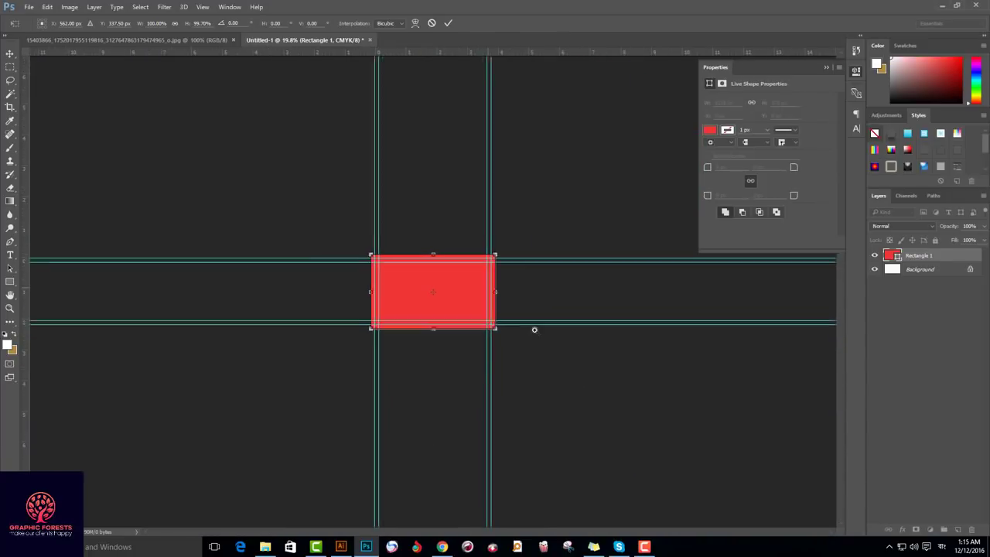
scroll(566, 353, "up", 5)
scroll(500, 316, "down", 2)
scroll(590, 396, "up", 1)
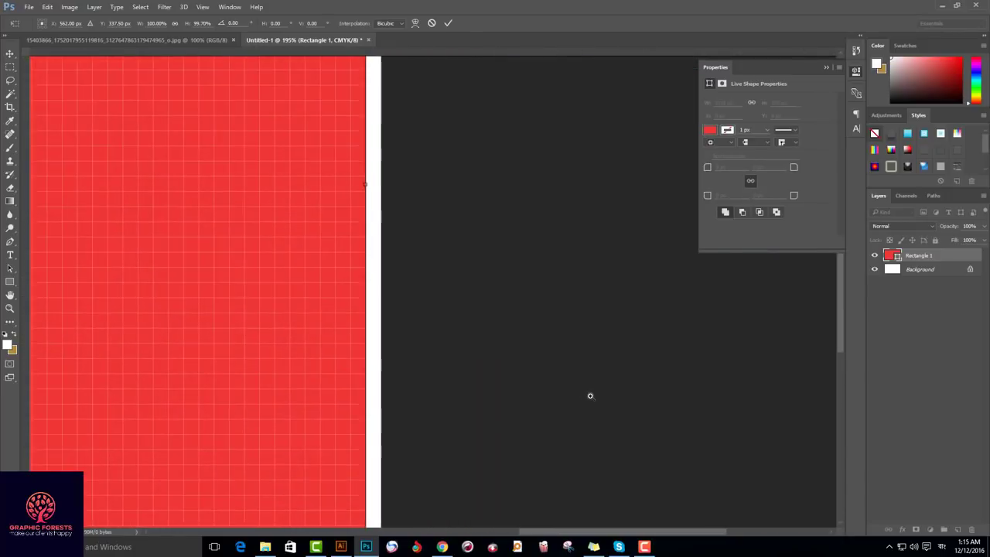
scroll(554, 252, "up", 2)
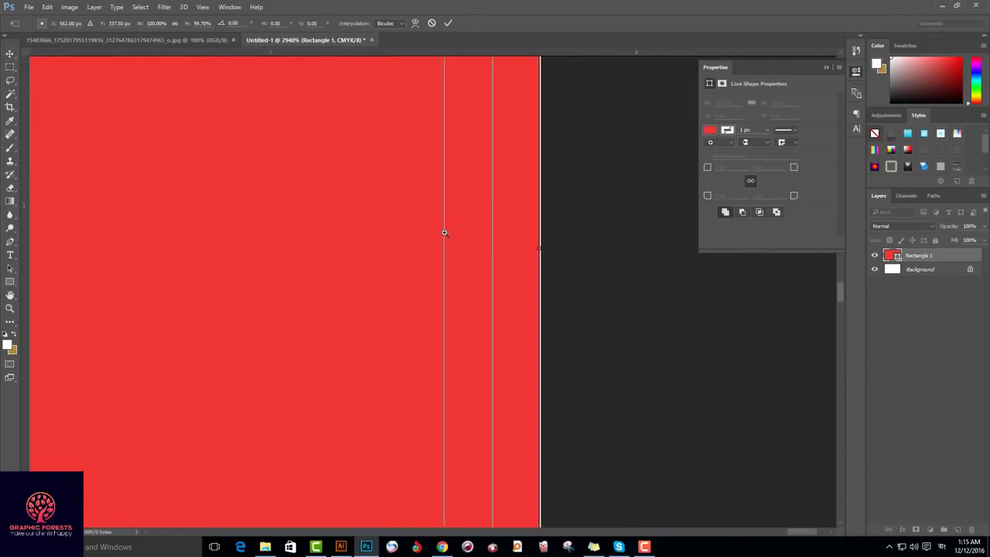
scroll(541, 286, "up", 1)
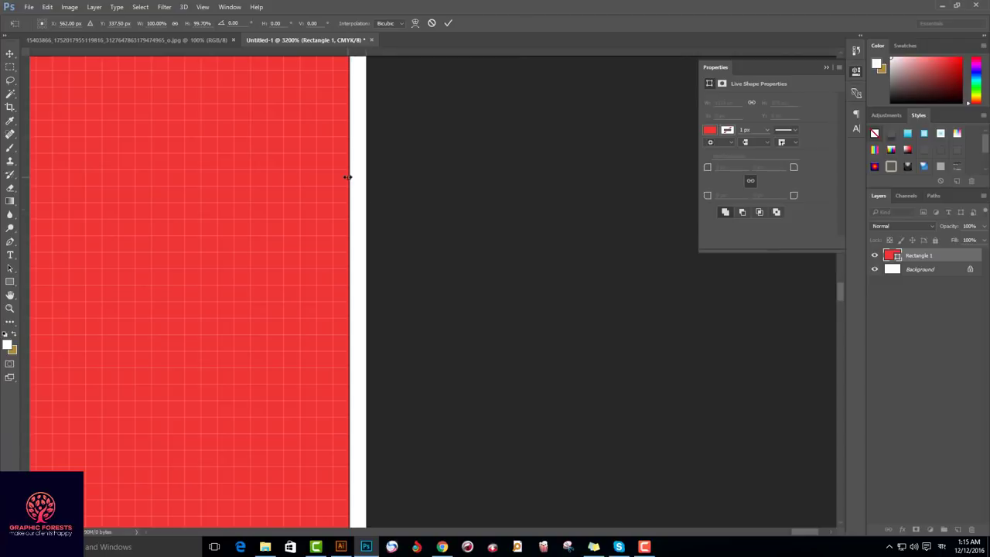
left_click_drag(350, 177, 357, 179)
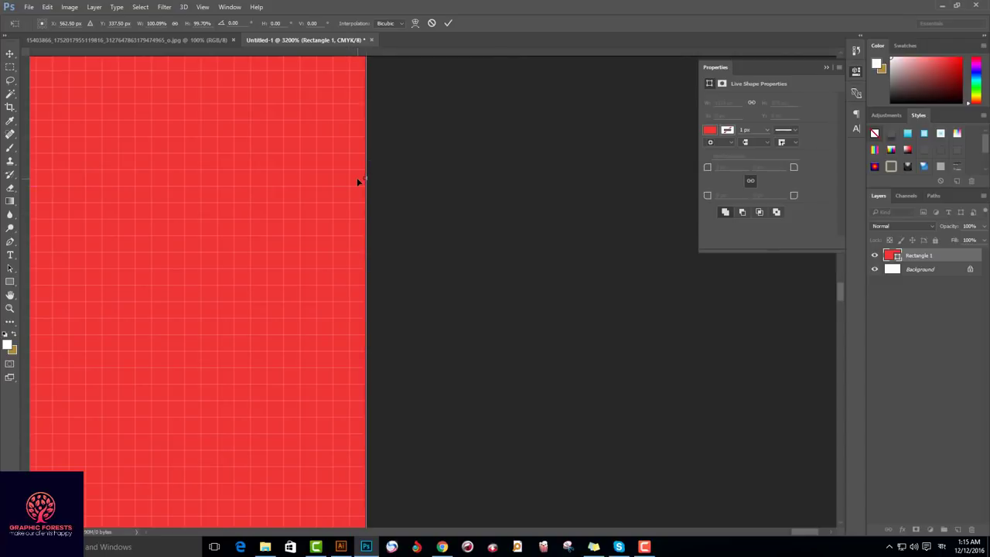
key("Return")
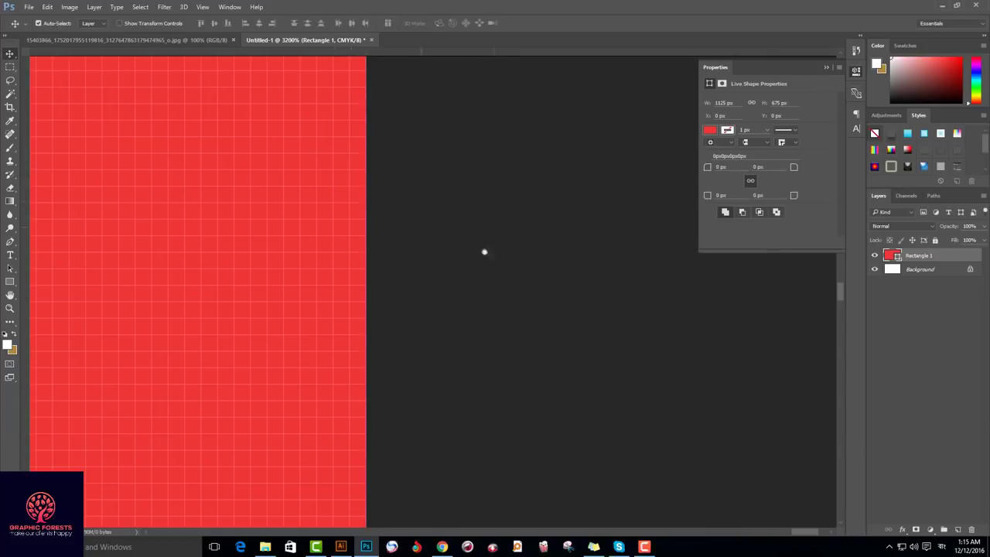
- Change the Rectangle 1 fill colour to white
mouse_move(482, 250)
left_mouse_down()
mouse_move(416, 224)
mouse_move(338, 216)
left_mouse_up()
left_click_drag(400, 289, 469, 290)
left_click(855, 72)
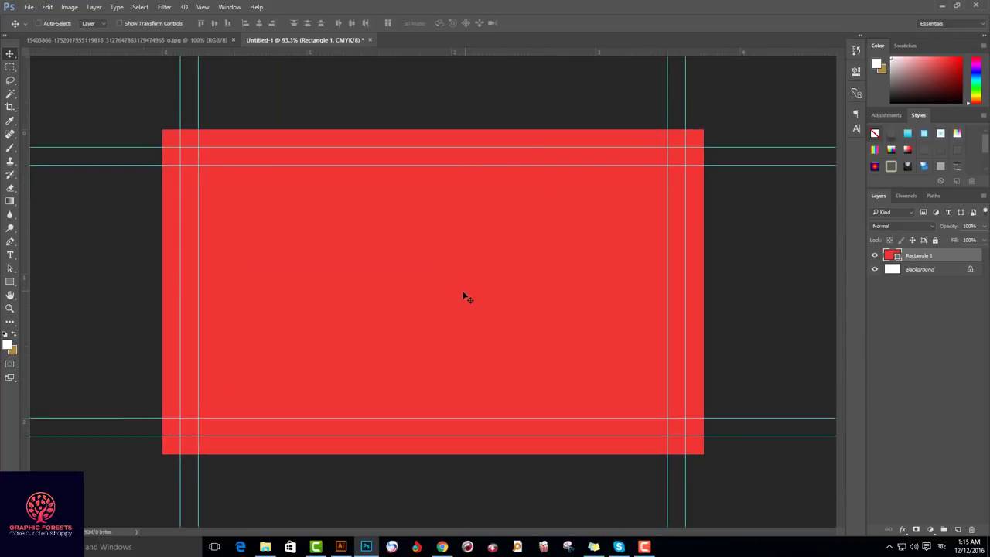
double_click(896, 258)
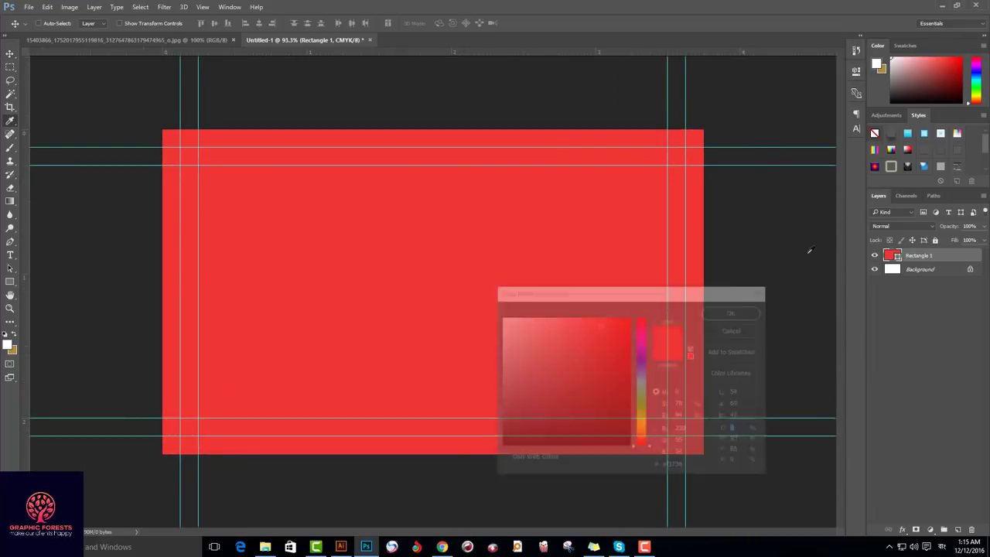
left_click_drag(529, 358, 501, 318)
left_click(734, 312)
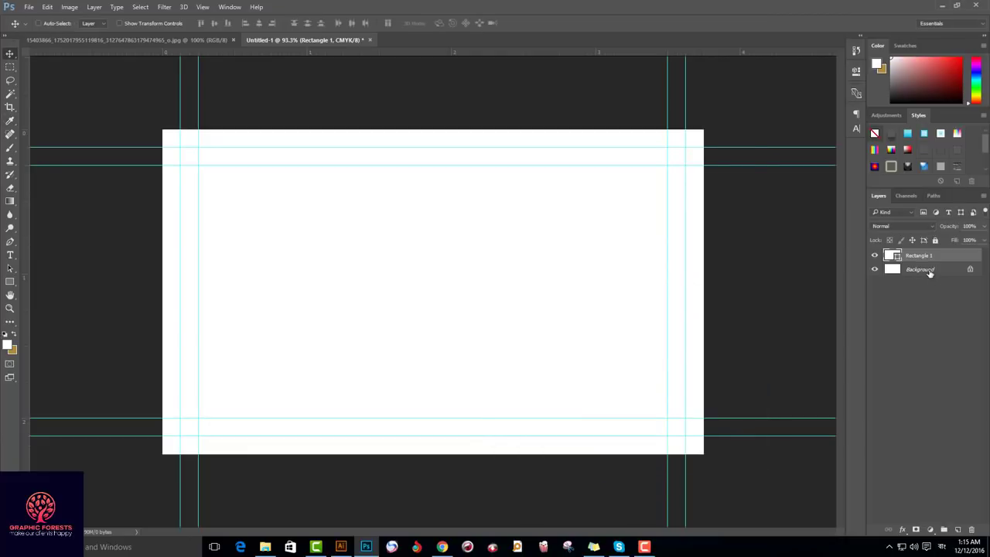
- Delete the Background layer and switch to the mockup photo tab
left_click(924, 270)
key("Delete")
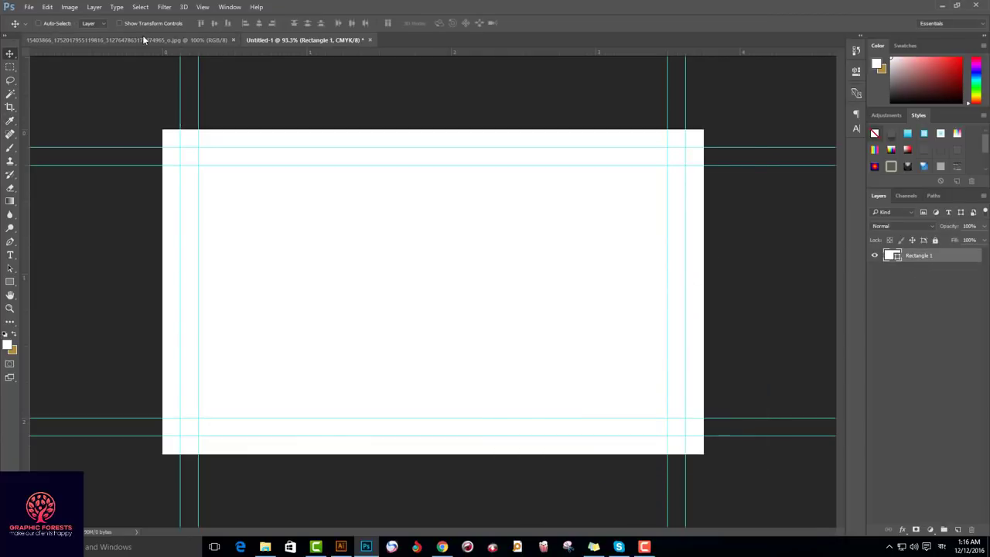
left_click(141, 36)
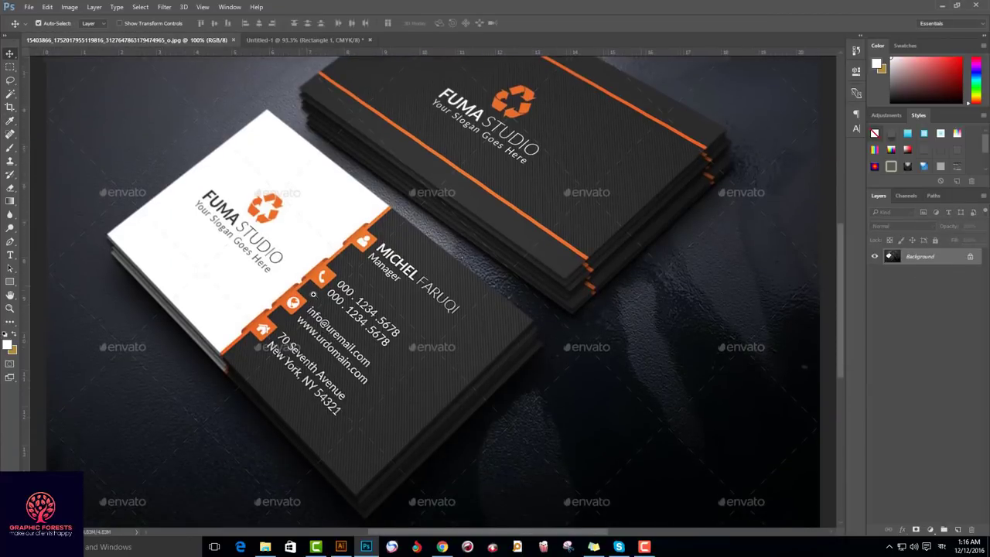
- View the mockup at 100% and select the Perspective Crop Tool
key("ctrl+0")
key("ctrl+minus")
key("ctrl+1")
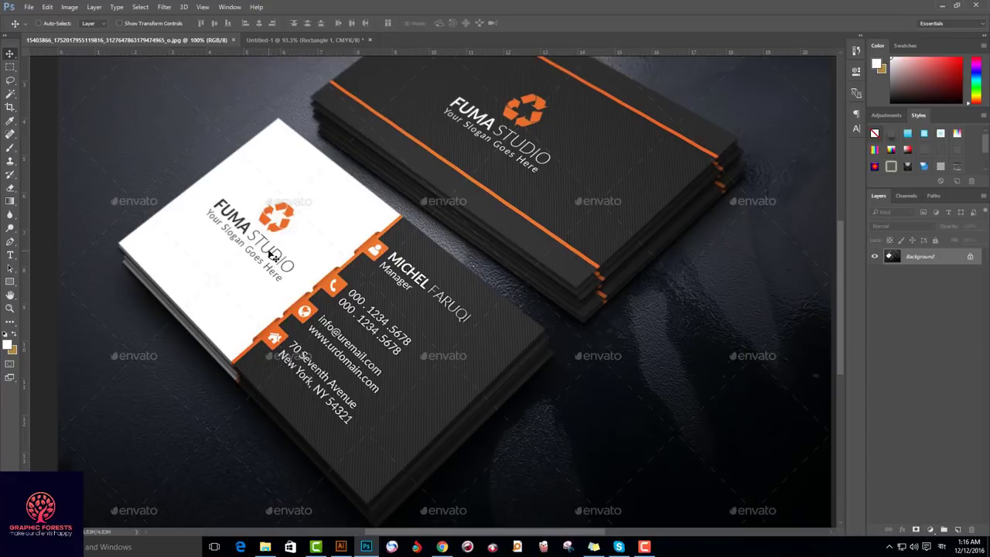
left_click(11, 108)
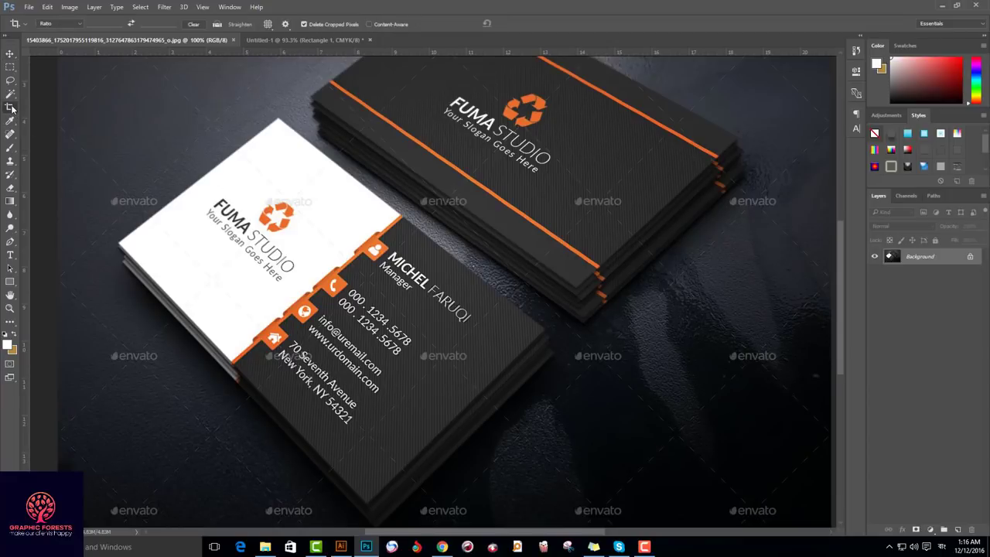
right_click(11, 107)
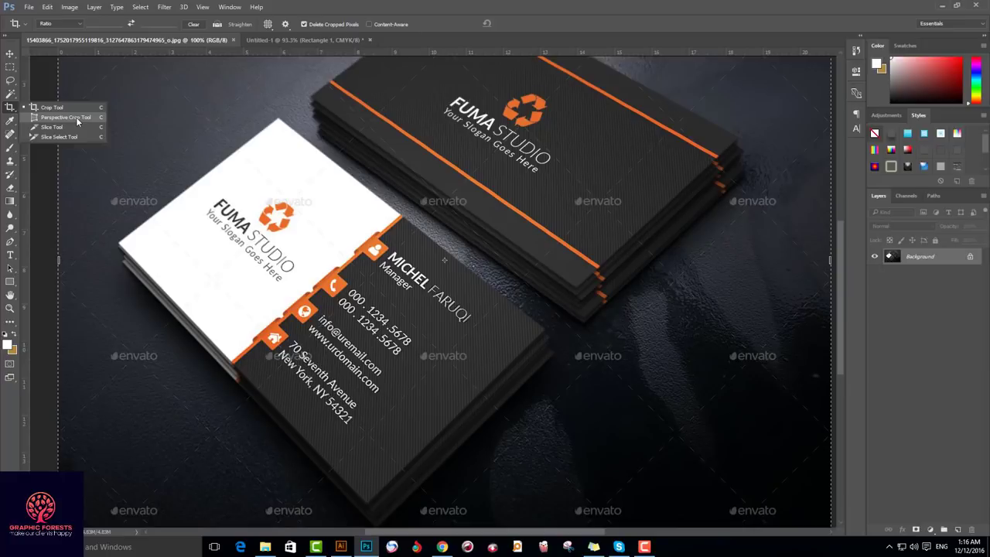
scroll(76, 121, "down", 1)
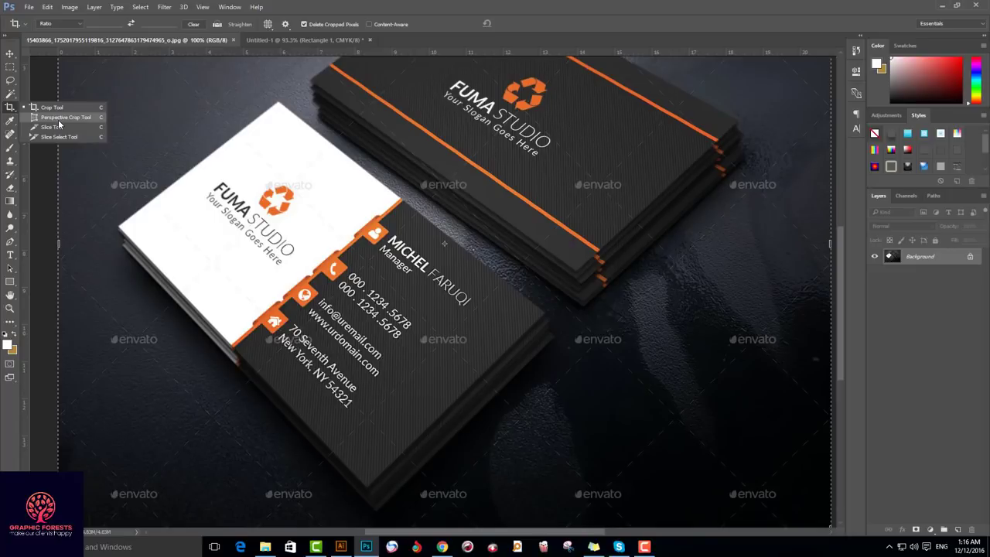
left_click(59, 119)
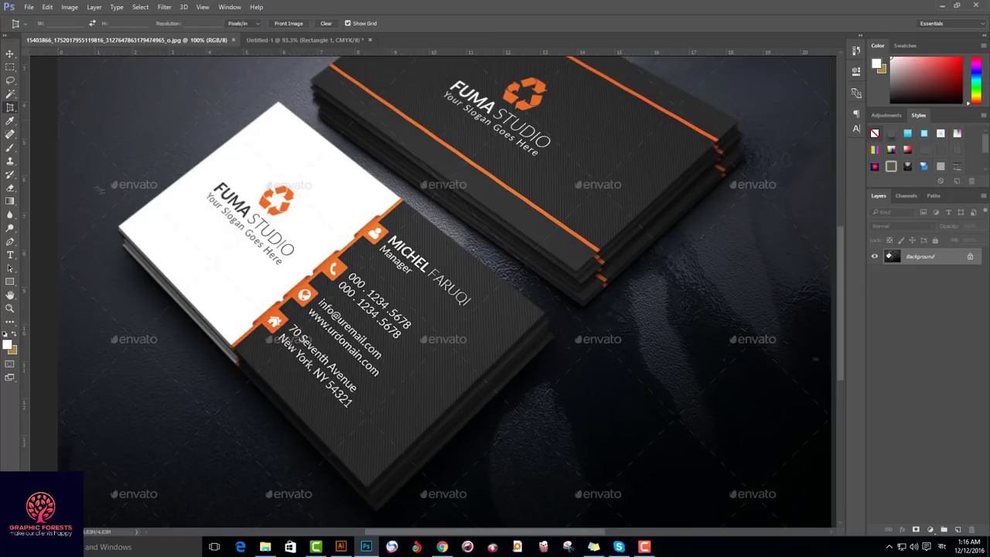
- Mark the front card's four corners with the perspective crop grid, adjusting the bottom corner
left_click(119, 225)
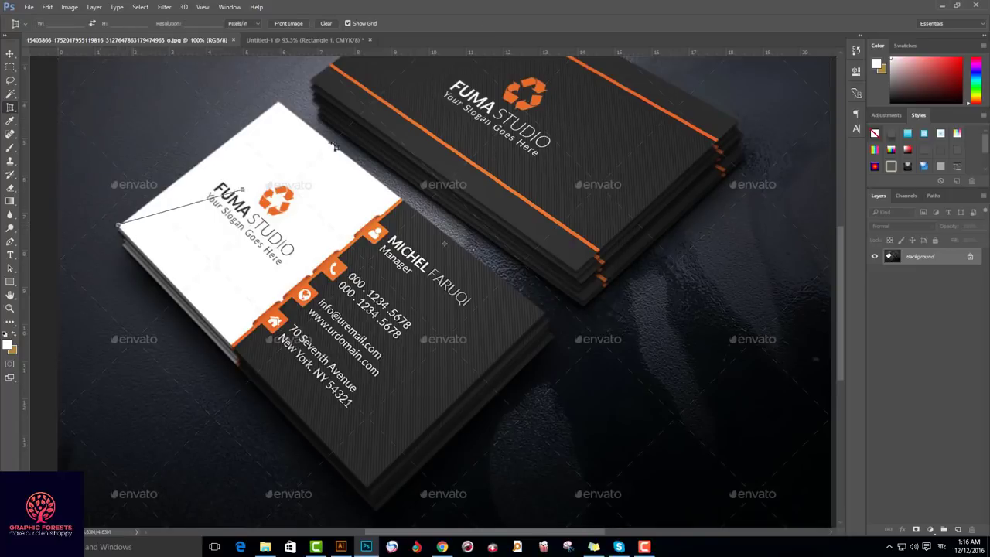
left_click(281, 103)
left_click(400, 203)
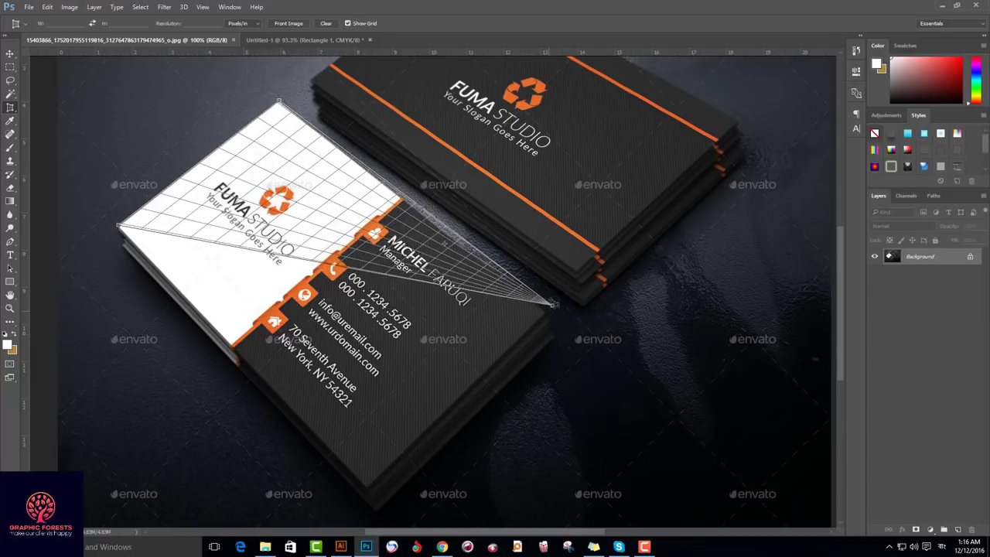
left_click(548, 309)
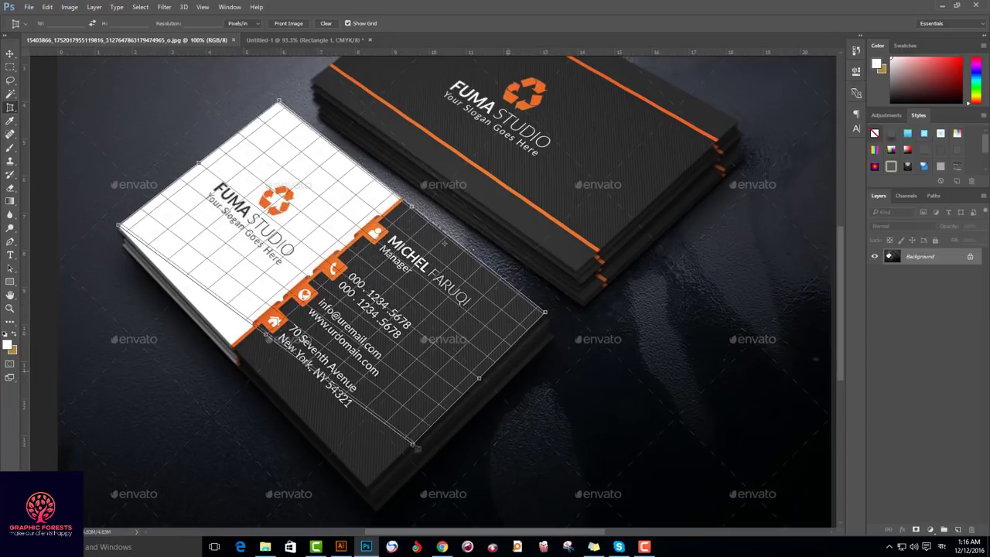
left_click(369, 481)
left_click_drag(369, 481, 367, 488)
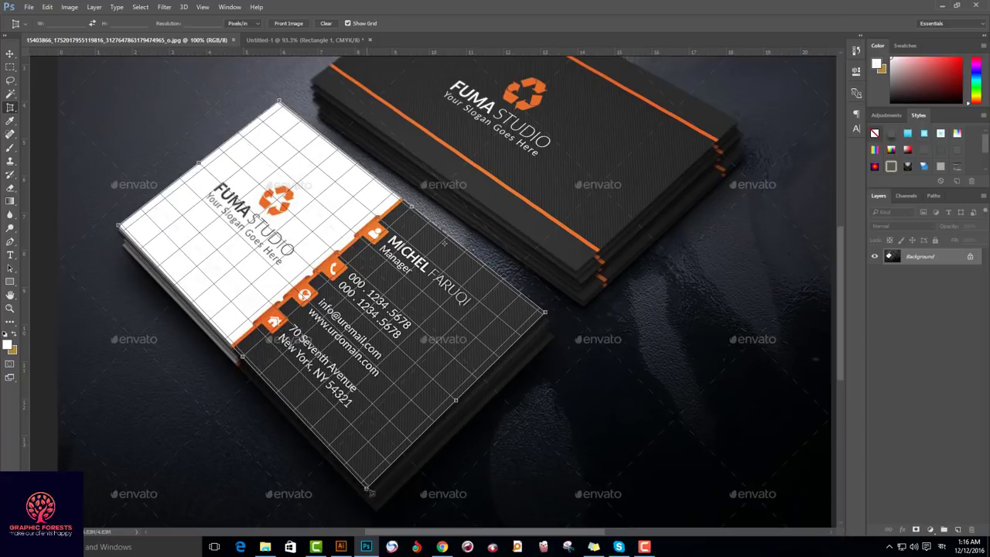
- Apply the perspective crop and drag the straightened card layer into Untitled-1, reverting the mockup
left_click(401, 23)
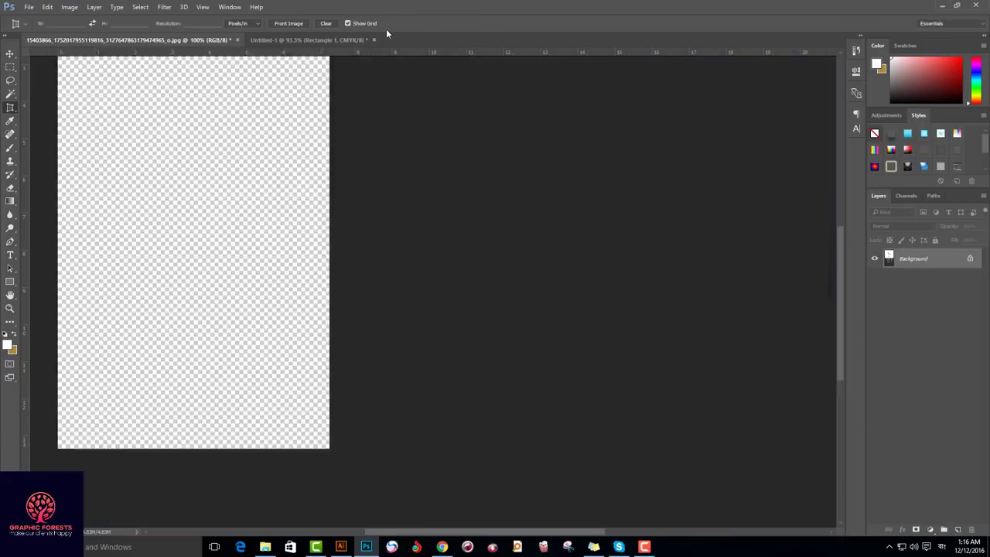
key("v")
scroll(642, 271, "down", 3)
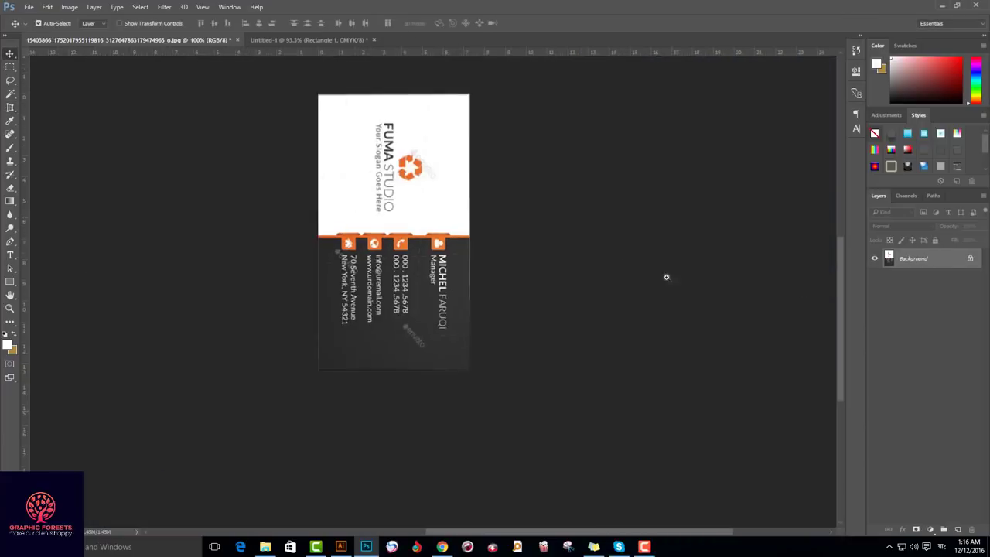
left_click(970, 258)
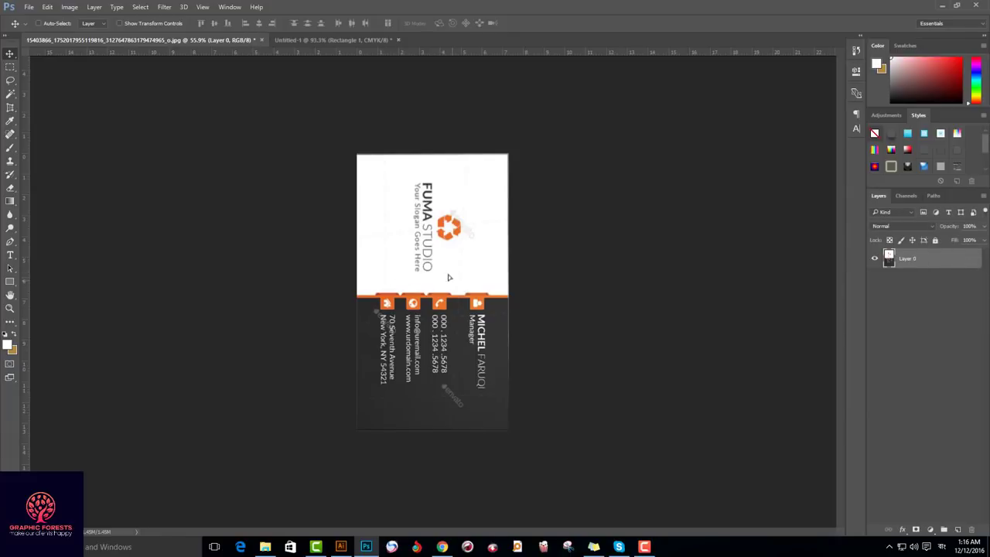
mouse_move(447, 275)
left_mouse_down()
mouse_move(311, 43)
mouse_move(475, 309)
left_mouse_up()
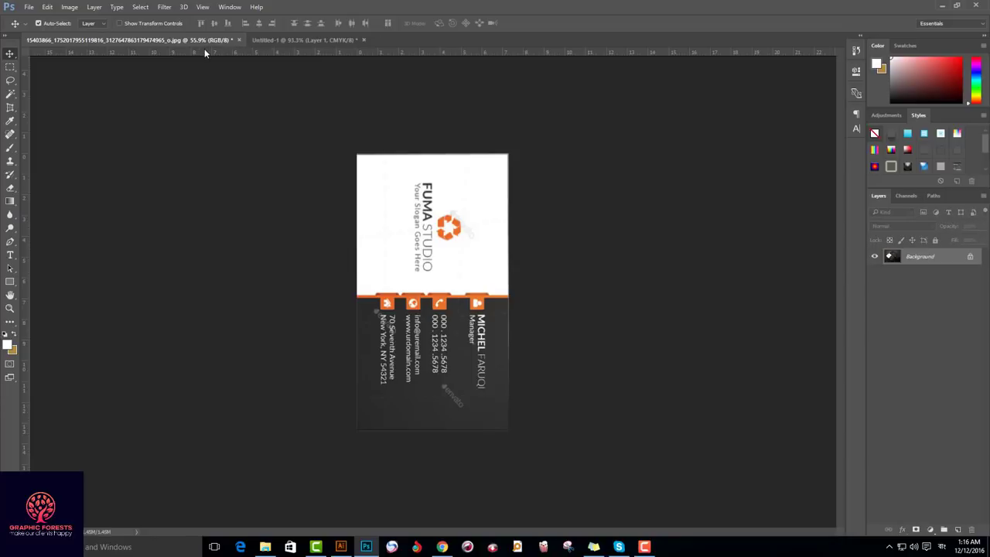
key("F12")
- Rotate the pasted card layer -90° in Untitled-1 so it lies horizontally
left_click(290, 39)
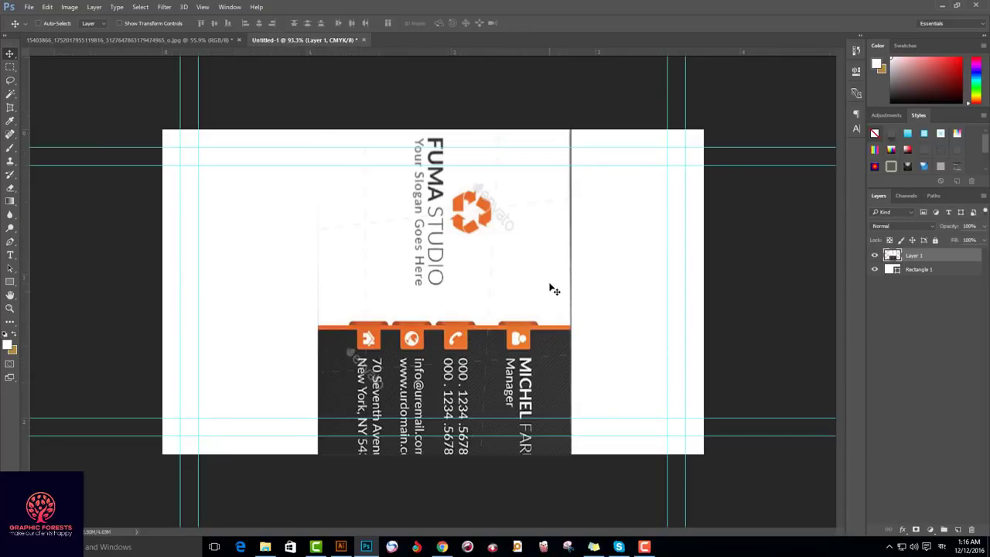
key("ctrl")
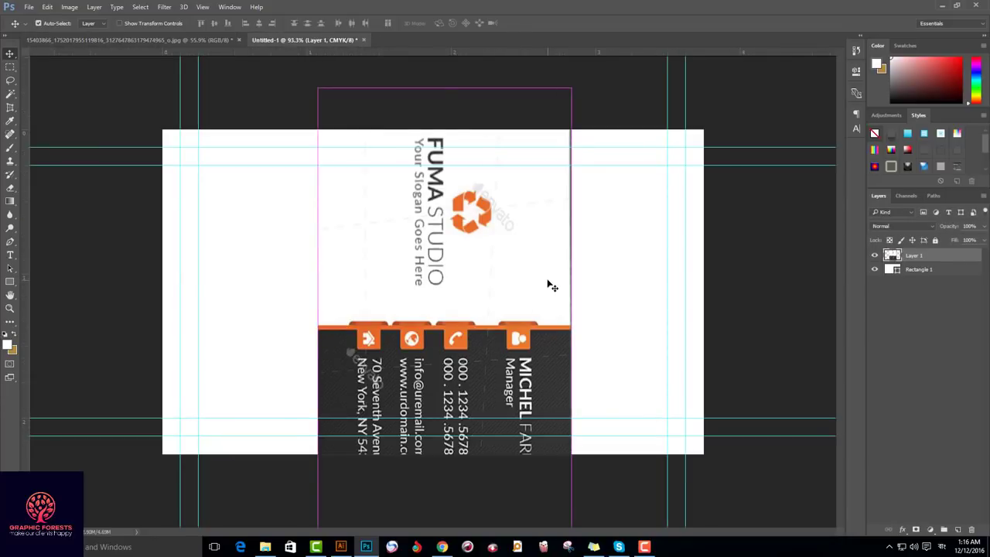
key("ctrl+t")
mouse_move(600, 86)
left_mouse_down()
mouse_move(242, 205)
mouse_move(250, 200)
left_mouse_up()
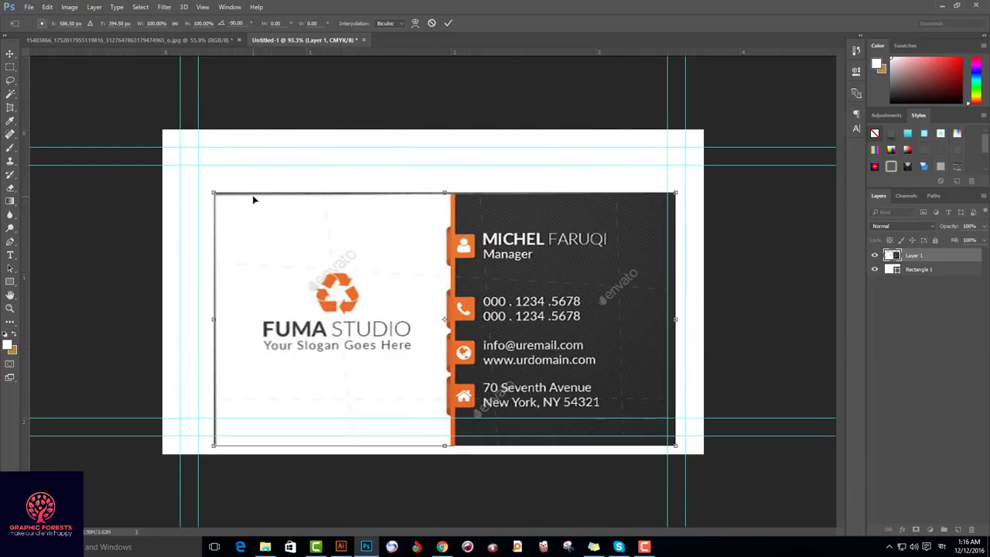
key("Return")
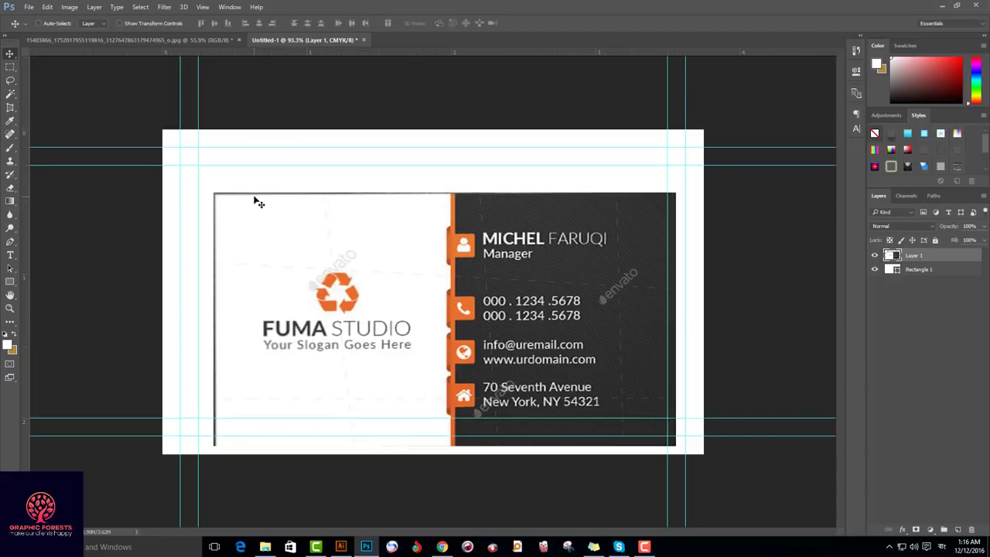
- Centre the card vertically and horizontally on the canvas, then clear the selection
key("ctrl")
key("ctrl+a")
left_click(875, 256)
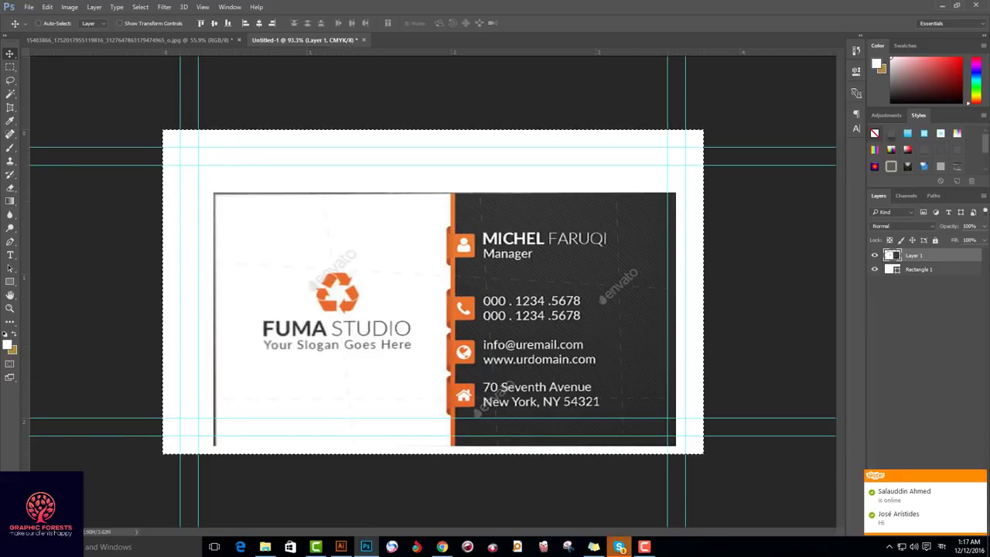
left_click(214, 23)
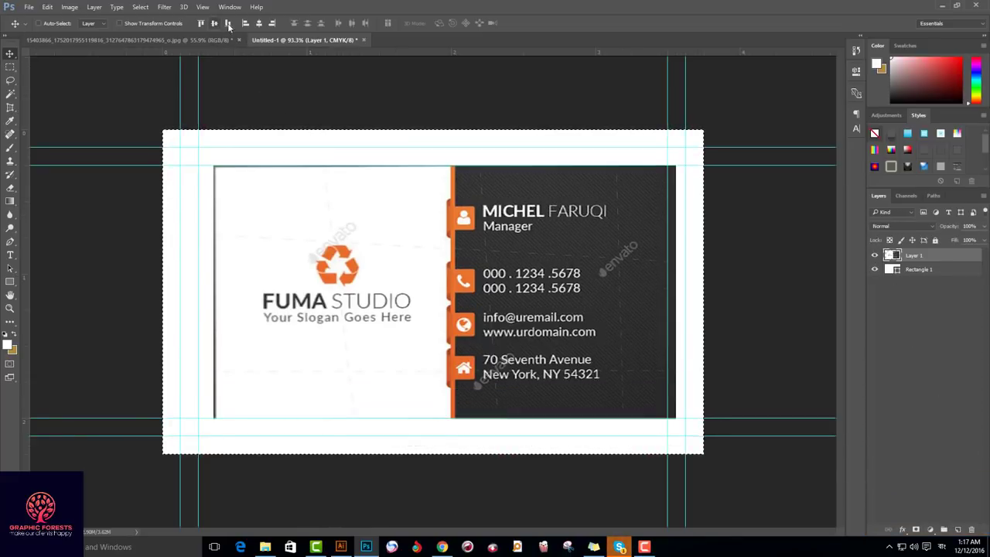
left_click(261, 24)
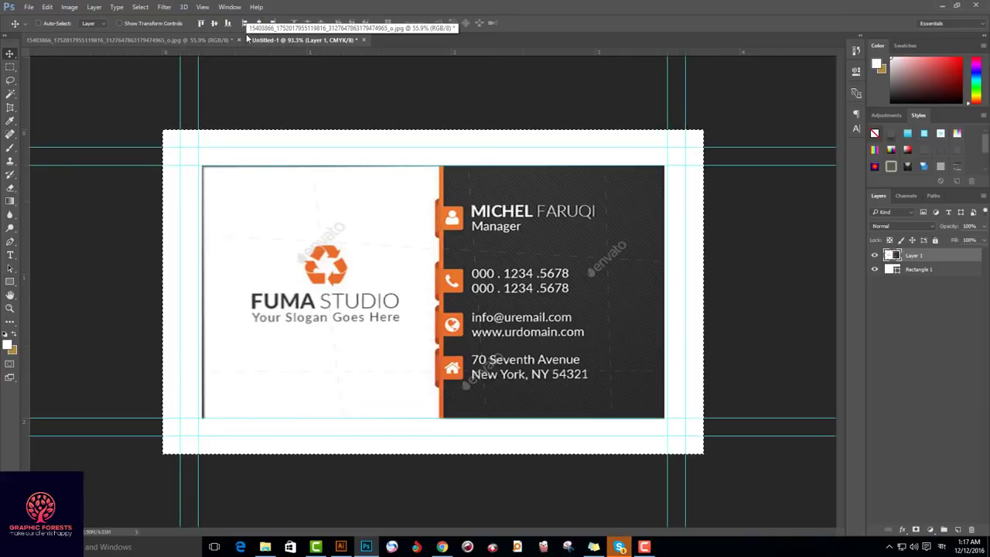
key("ctrl+d")
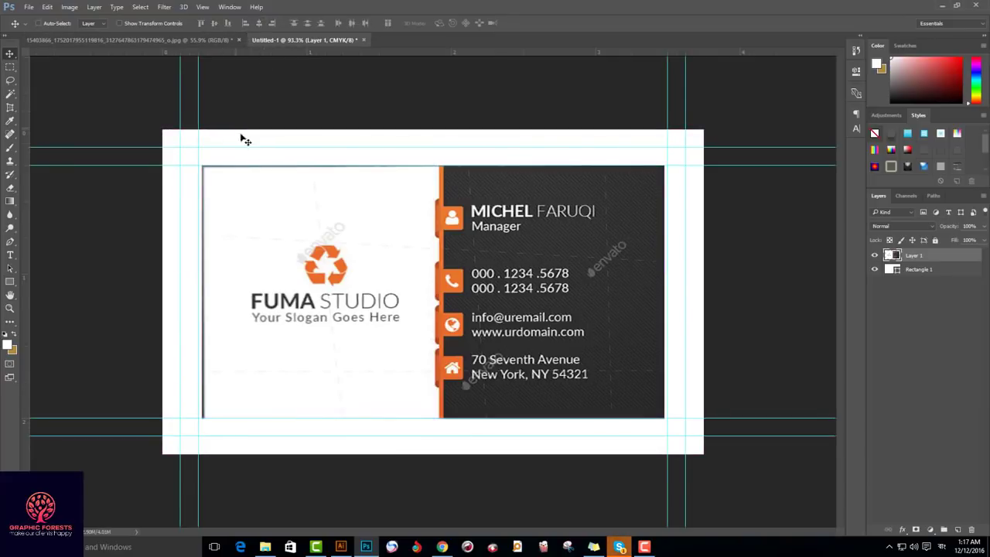
key("ctrl+t")
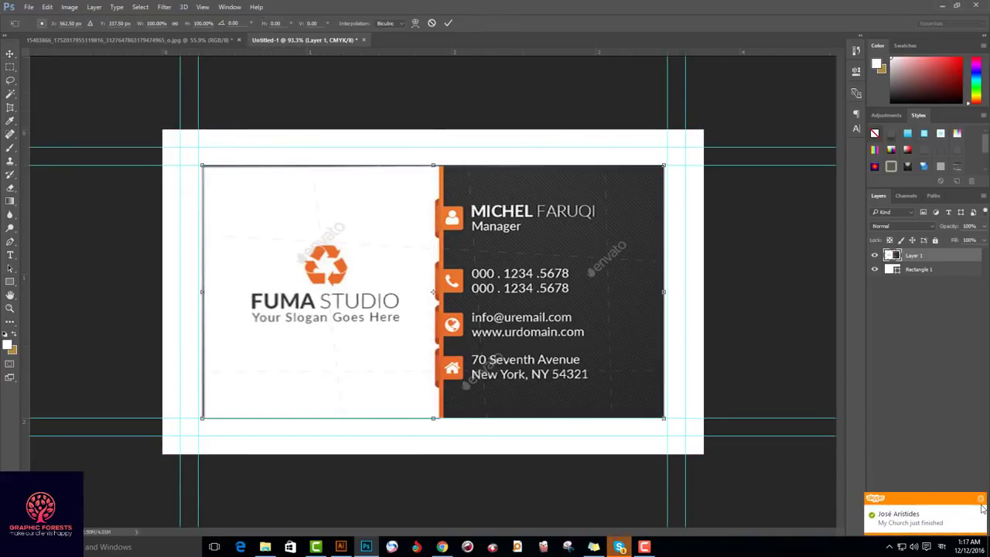
- Scale the horizontal FUMA STUDIO card proportionally until its edges reach the outer guides
left_click(980, 500)
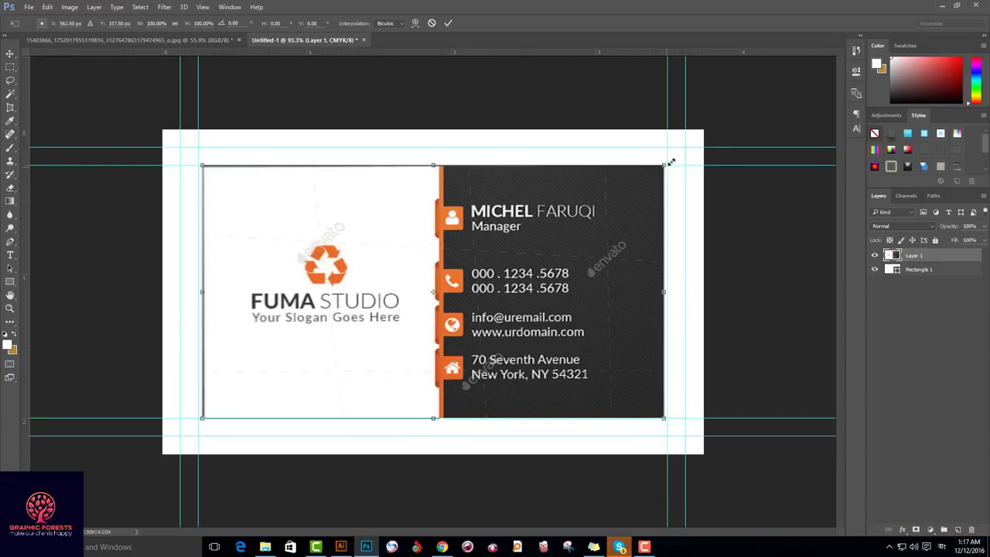
left_click_drag(664, 165, 694, 144)
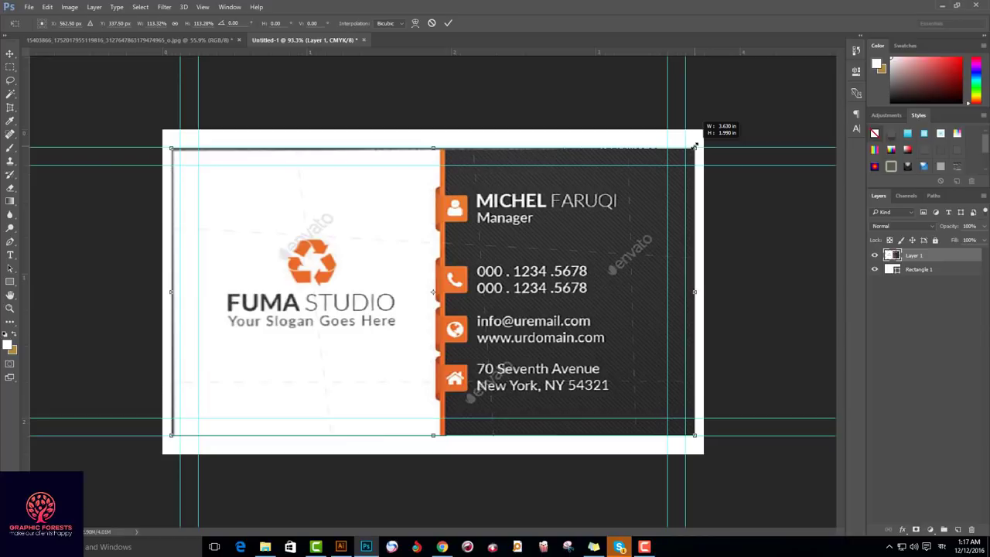
left_click_drag(695, 145, 694, 146)
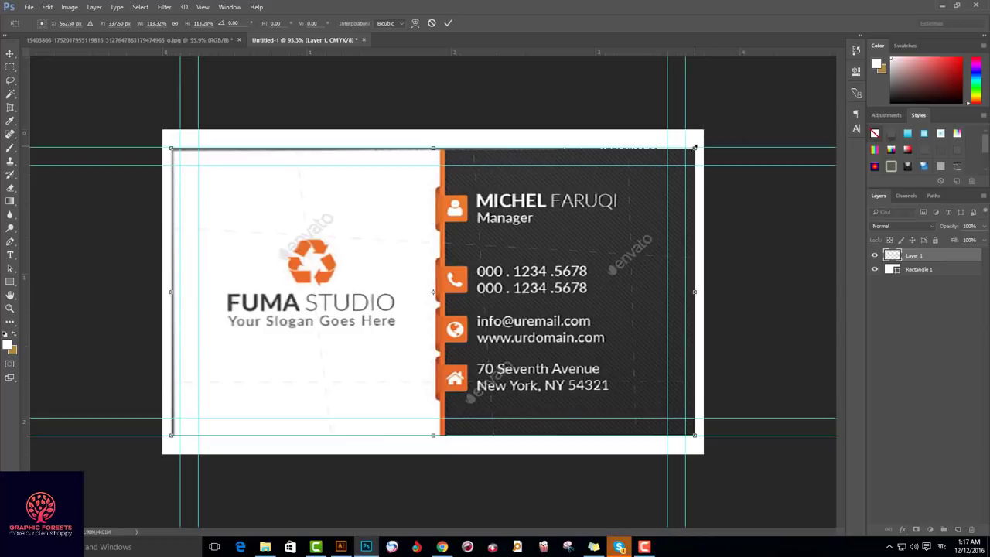
key("Return")
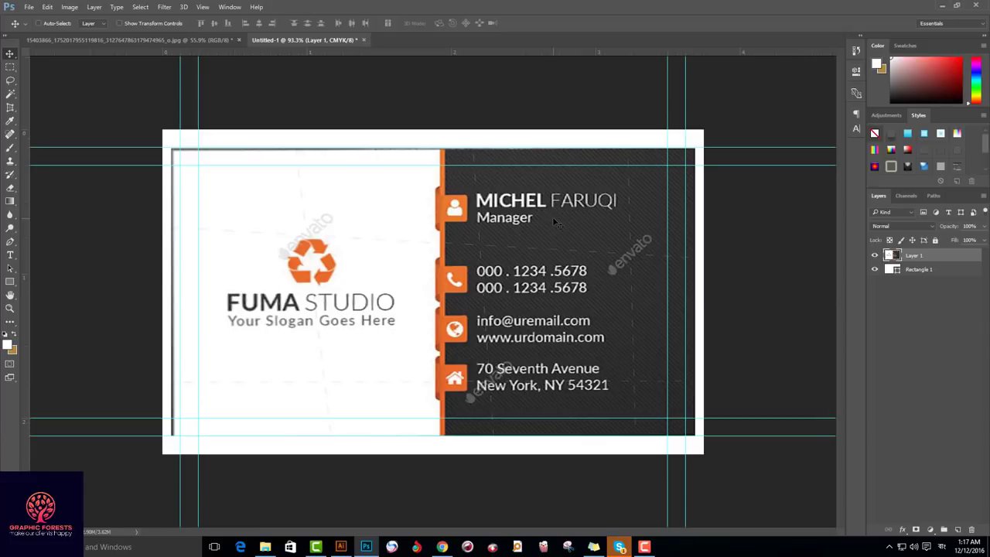
scroll(380, 364, "down", 1)
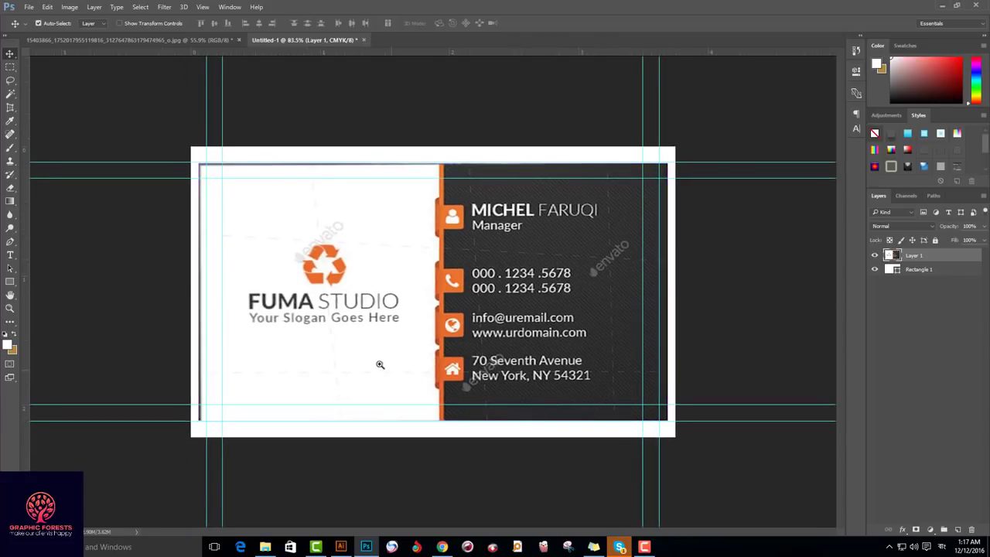
scroll(380, 364, "up", 2)
scroll(397, 367, "up", 1)
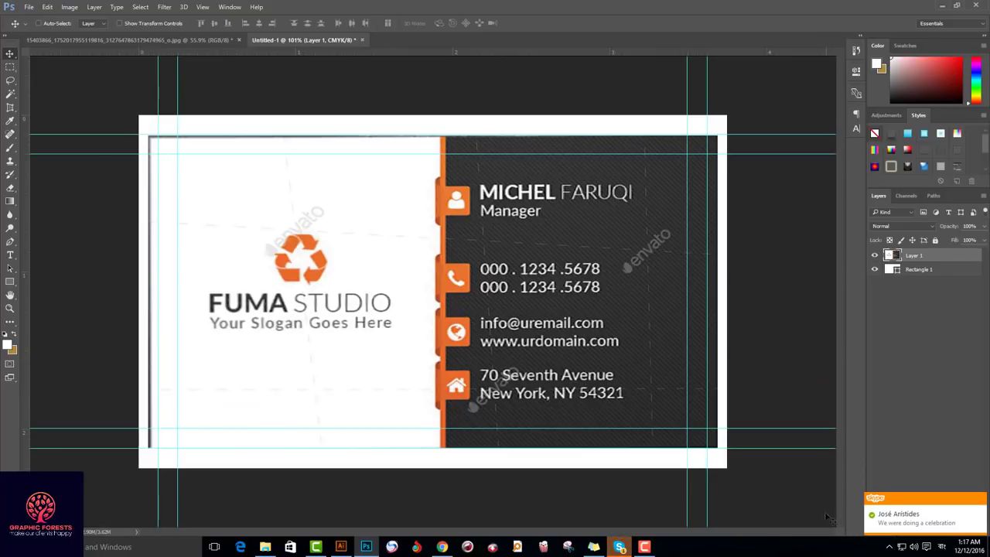
left_click(982, 500)
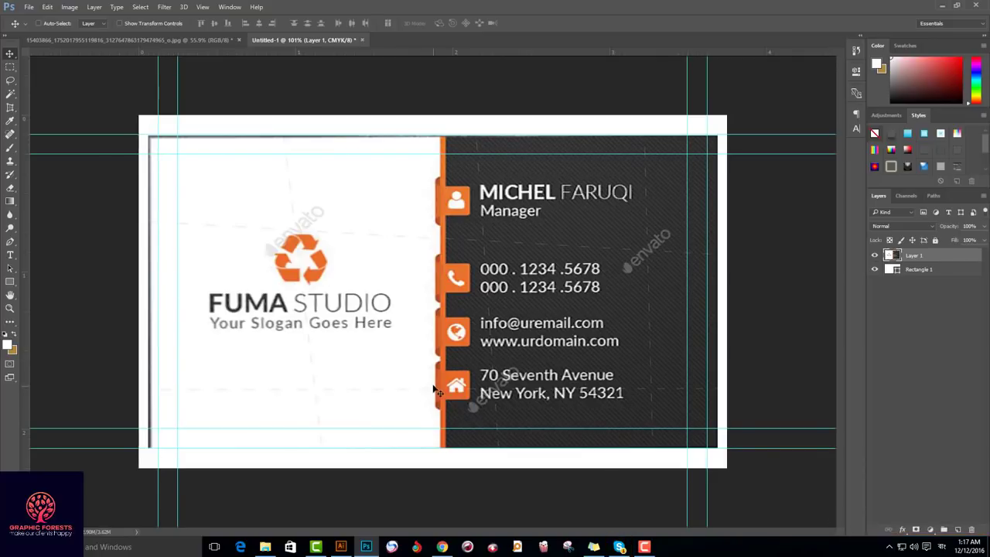
scroll(481, 372, "down", 1)
scroll(510, 348, "up", 2)
scroll(457, 399, "down", 1)
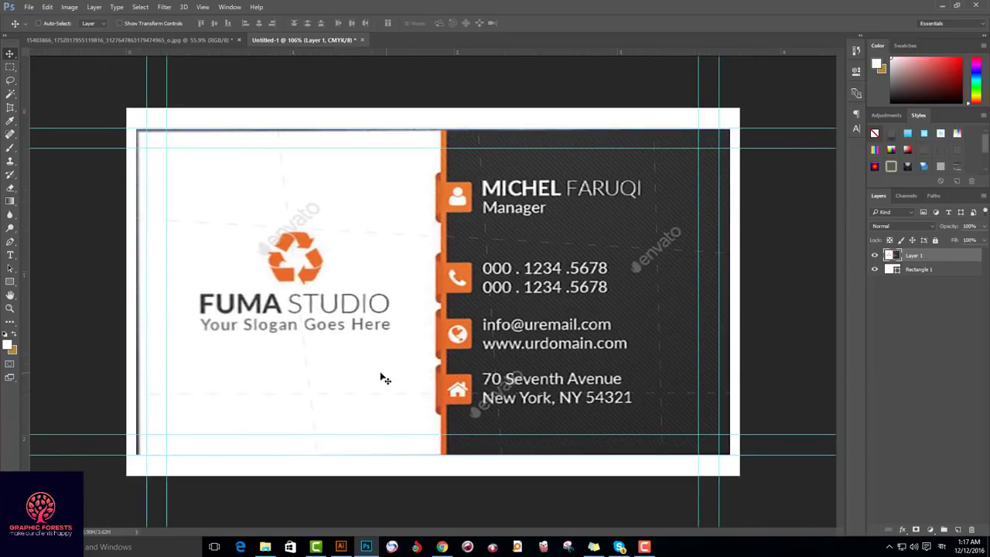
- Look inside Desktop's Logo3 folder, then open 9.ai from the Logo 2 folder in Illustrator
left_click(265, 547)
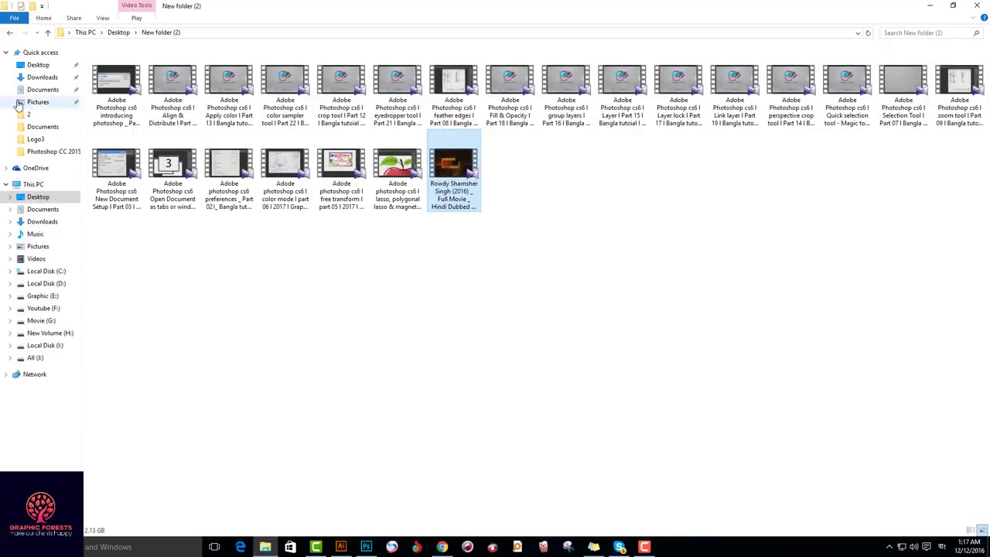
left_click(38, 66)
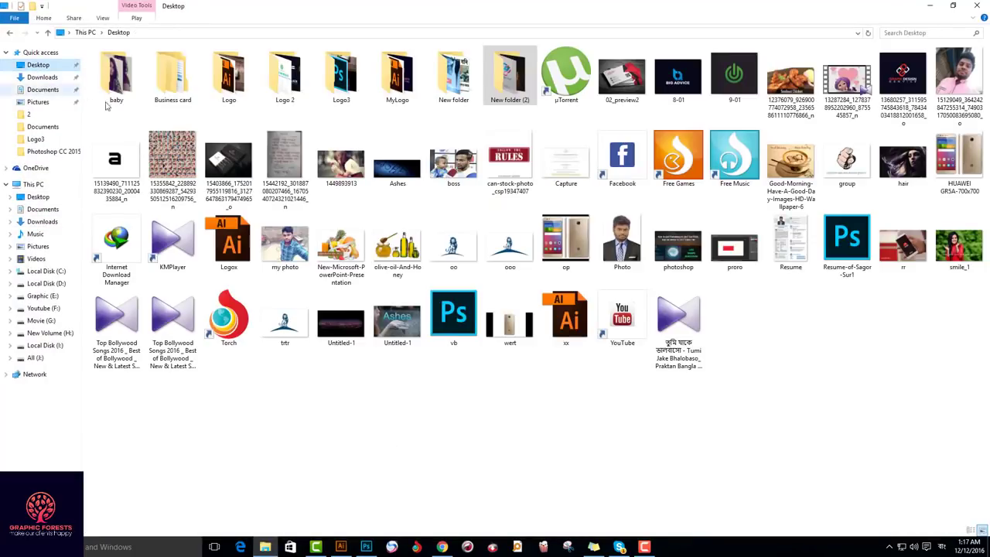
double_click(334, 87)
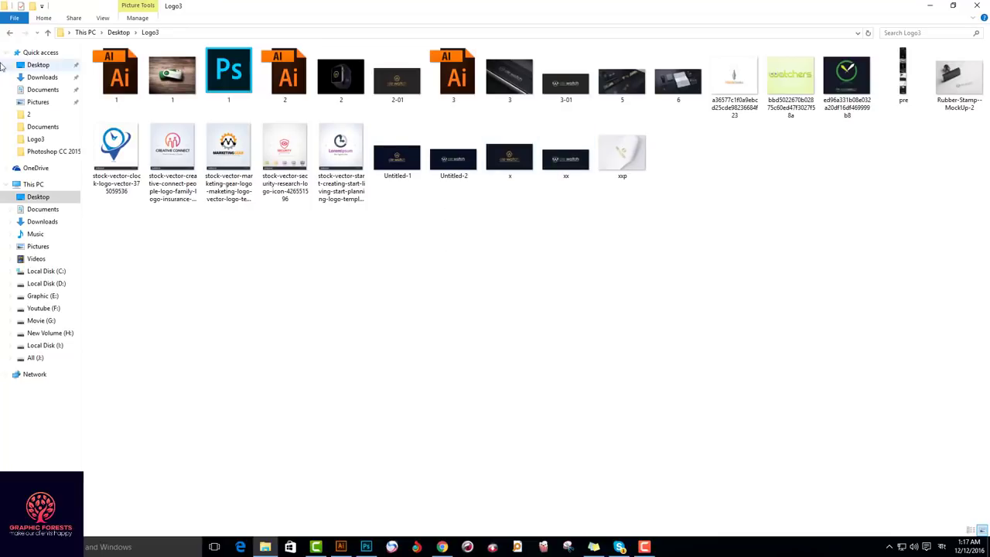
left_click(9, 32)
double_click(284, 81)
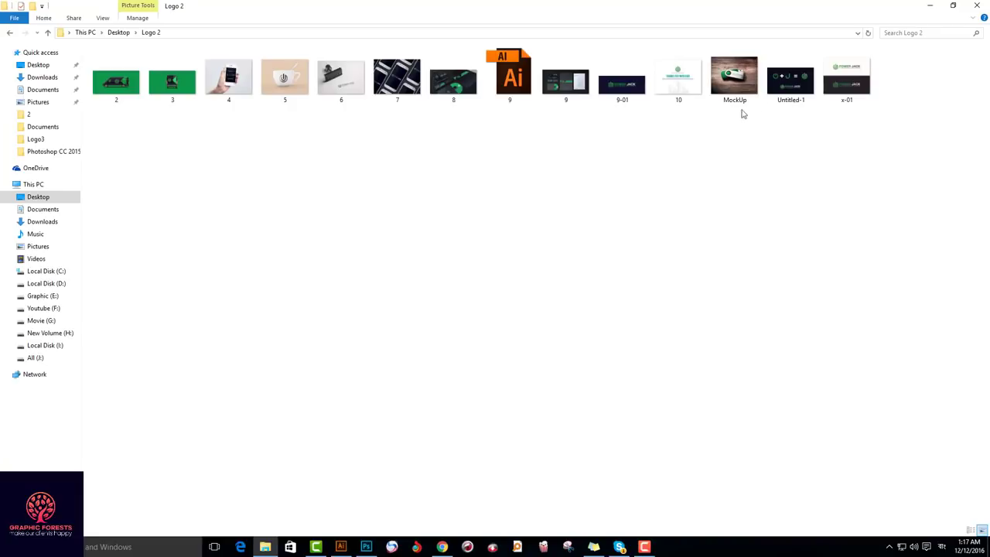
double_click(506, 77)
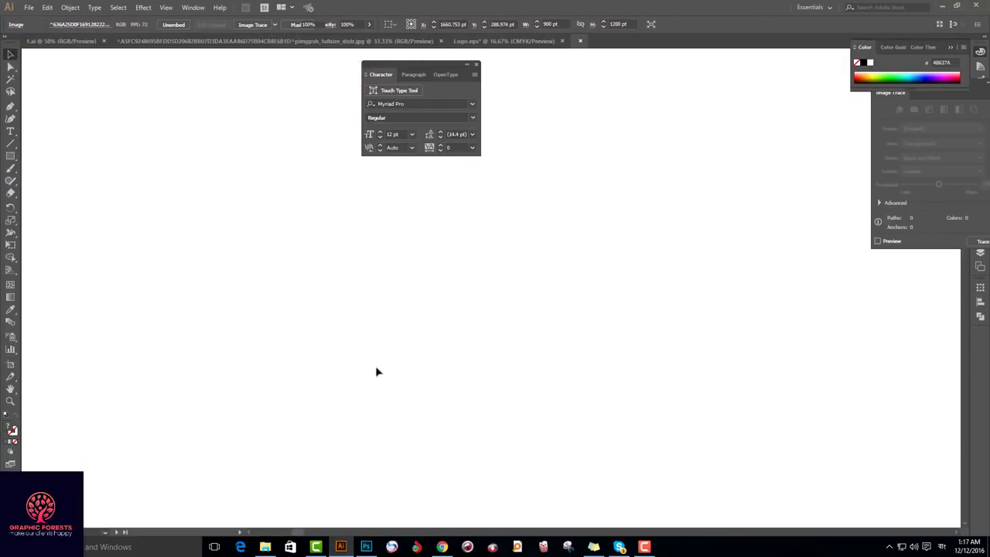
scroll(431, 449, "down", 2)
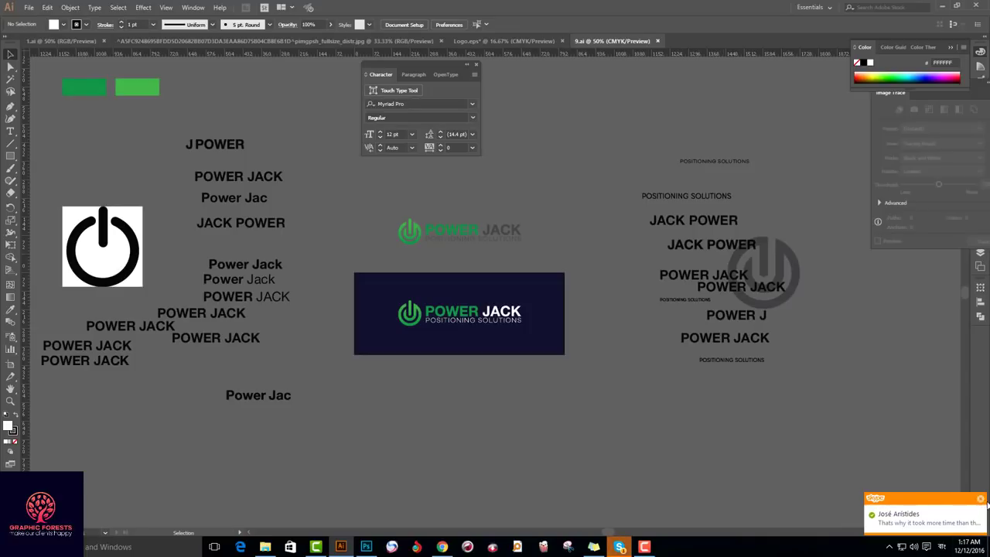
left_click(366, 546)
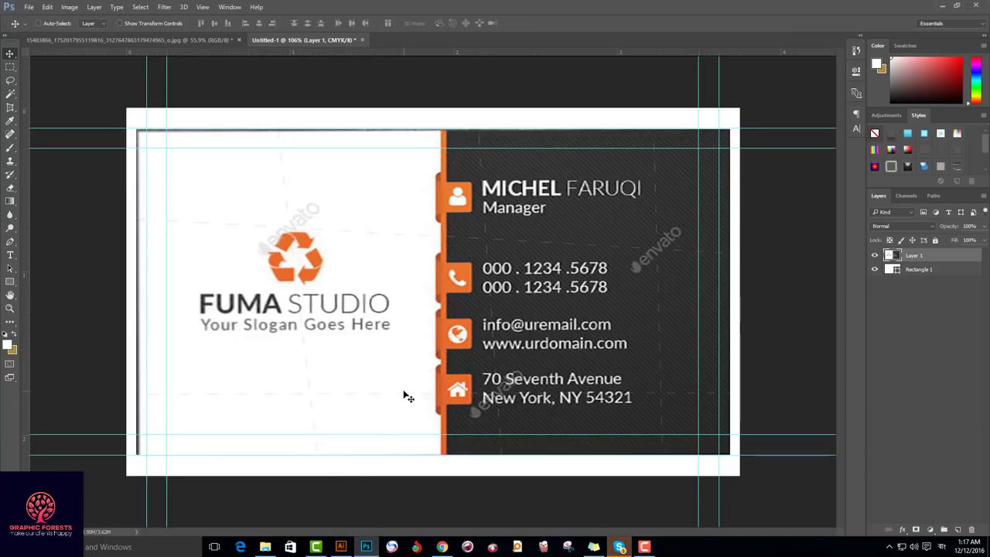
scroll(378, 248, "down", 3)
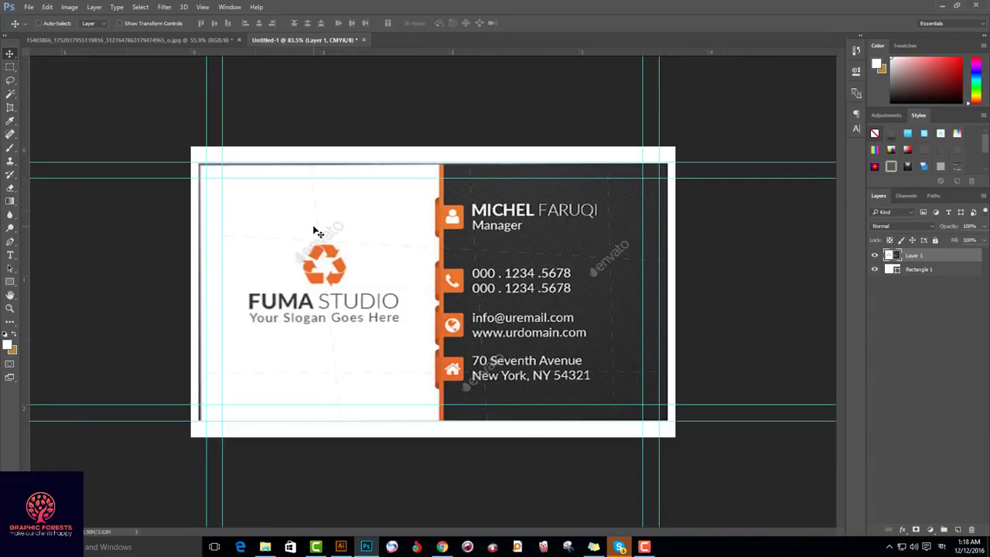
left_click(875, 256)
scroll(569, 255, "up", 2)
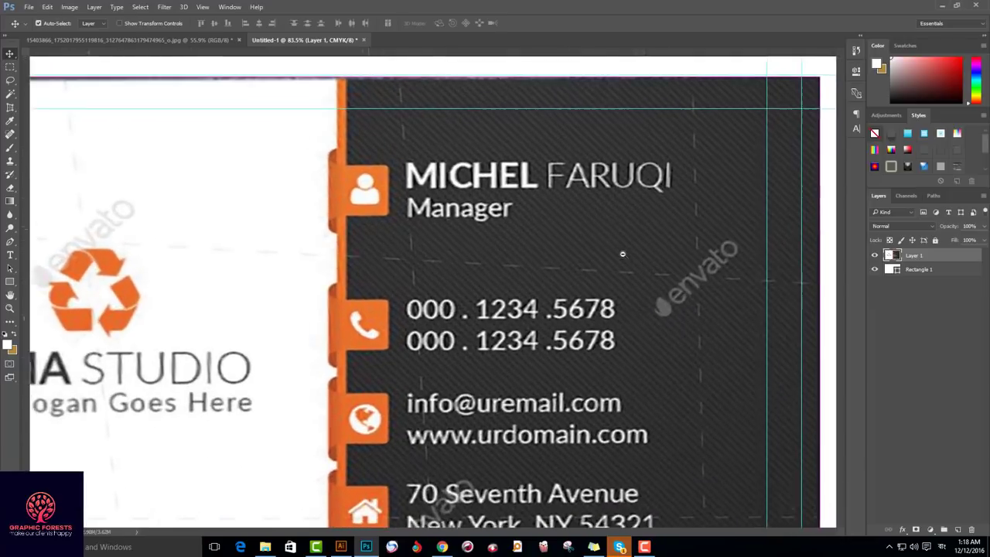
scroll(569, 256, "up", 2)
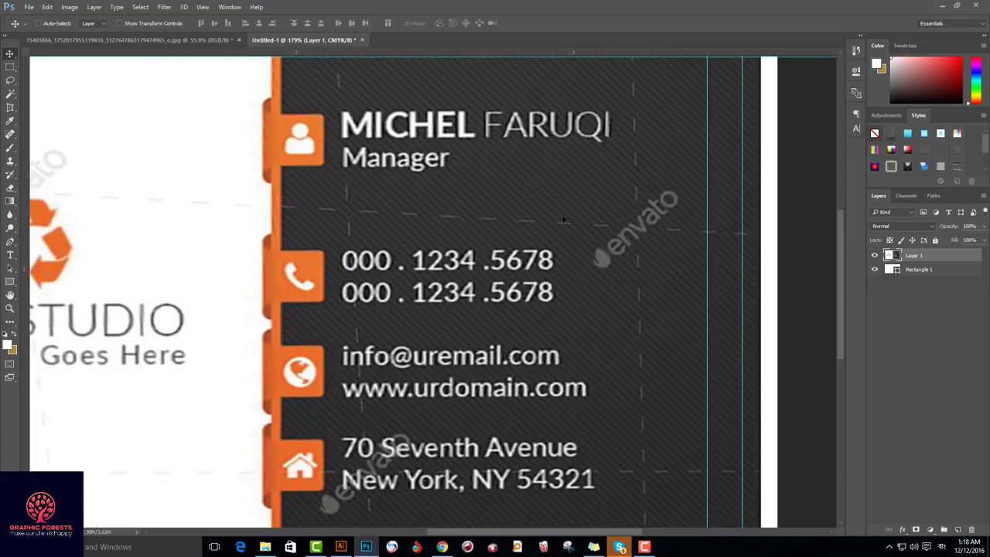
scroll(565, 220, "down", 3)
scroll(568, 224, "up", 1)
scroll(570, 229, "up", 3)
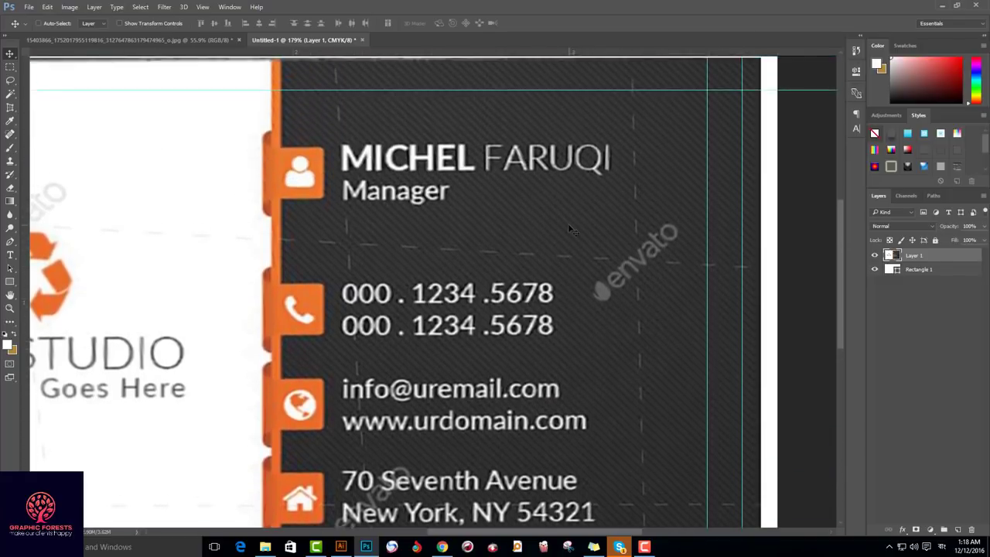
scroll(570, 229, "up", 2)
scroll(590, 276, "down", 1)
scroll(590, 276, "down", 1)
scroll(592, 277, "down", 2)
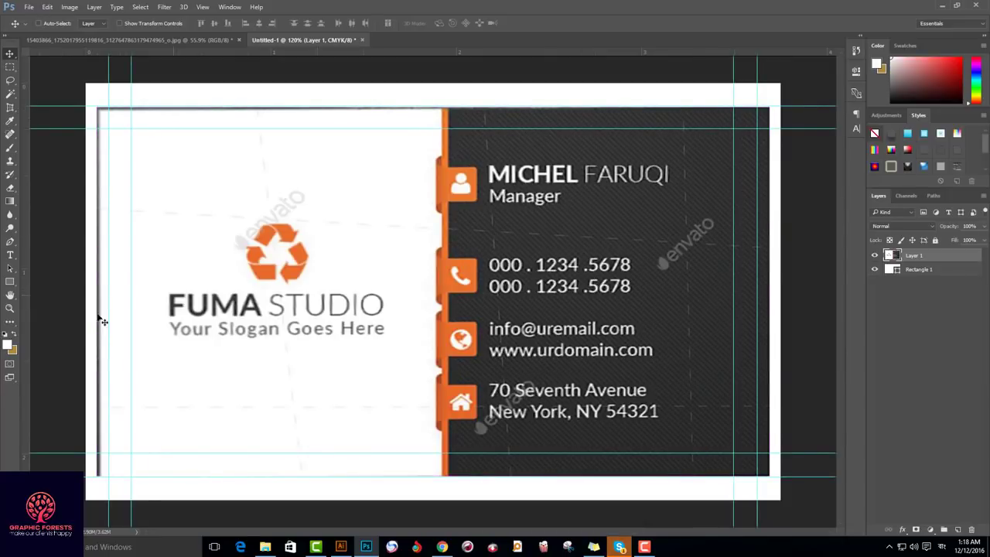
- Draw a rectangle over the card's right half and fill it with the sampled dark grey
left_click(11, 283)
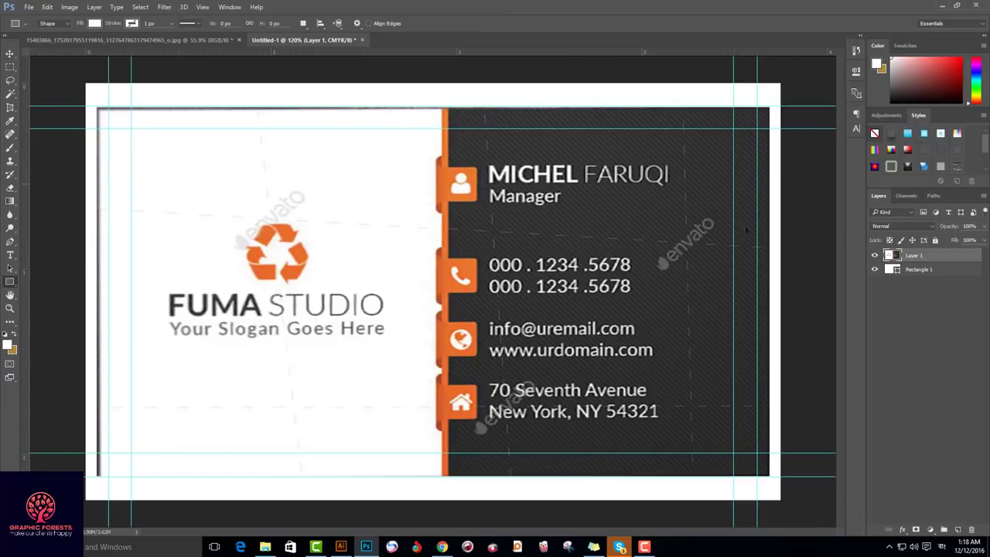
scroll(425, 263, "down", 1)
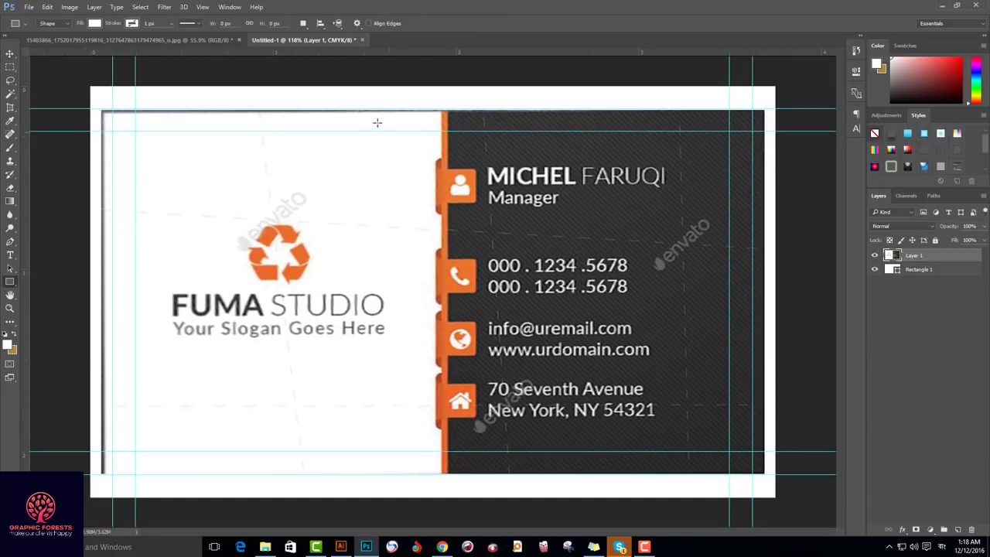
left_click_drag(446, 88, 774, 497)
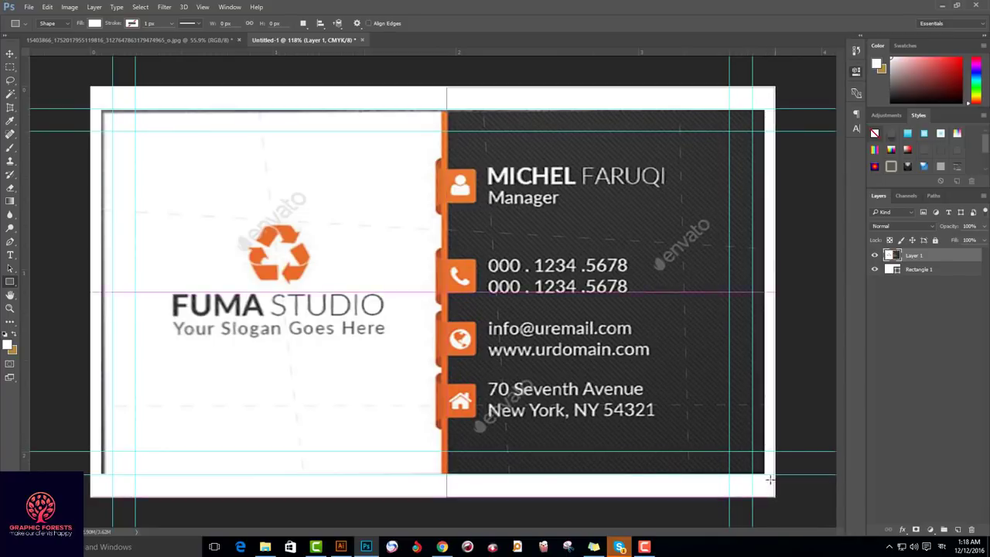
left_click_drag(773, 497, 775, 497)
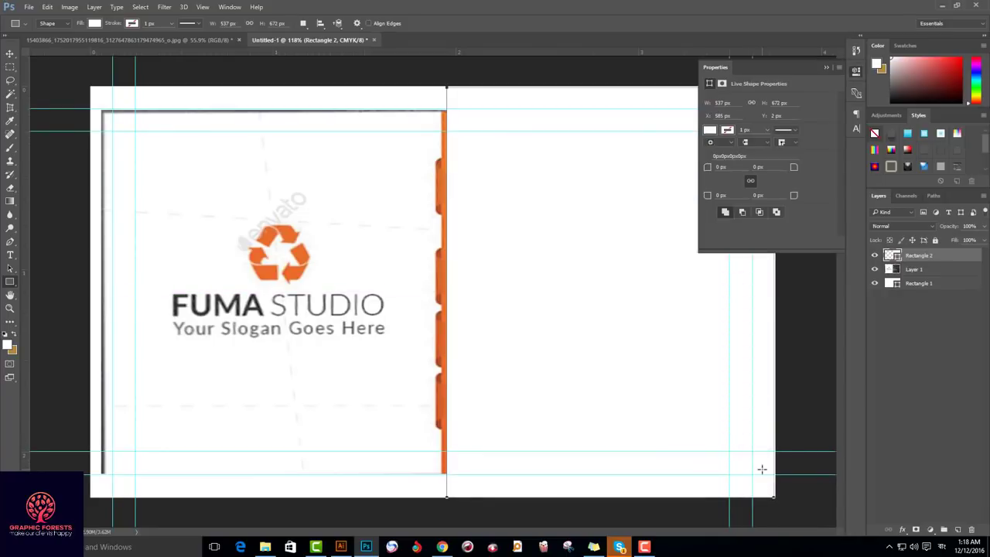
left_click(875, 255)
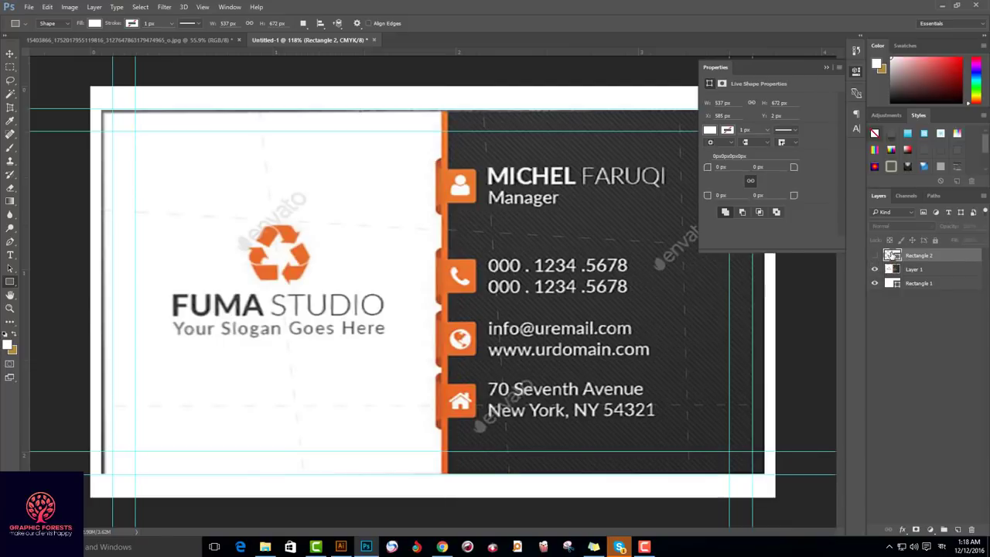
double_click(892, 255)
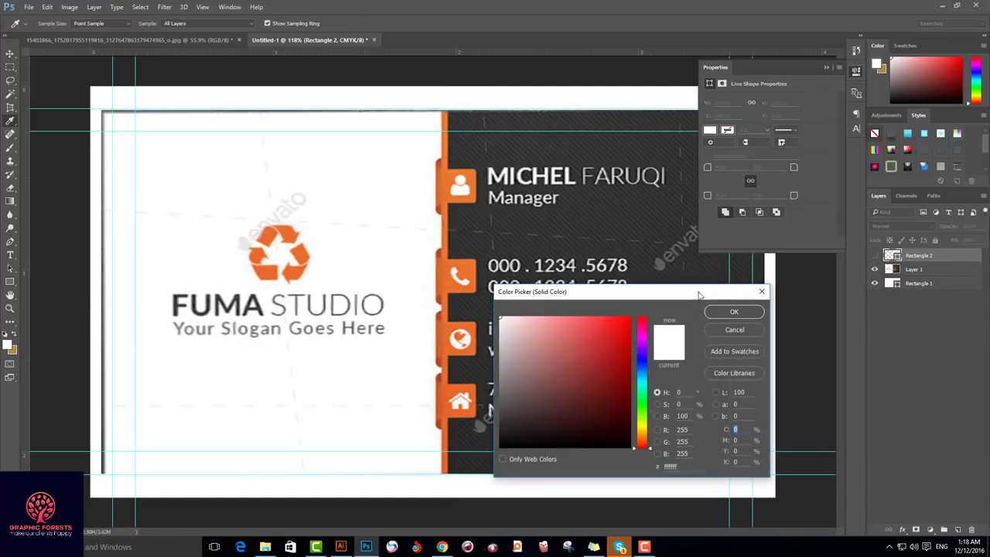
left_click(734, 312)
left_click(874, 256)
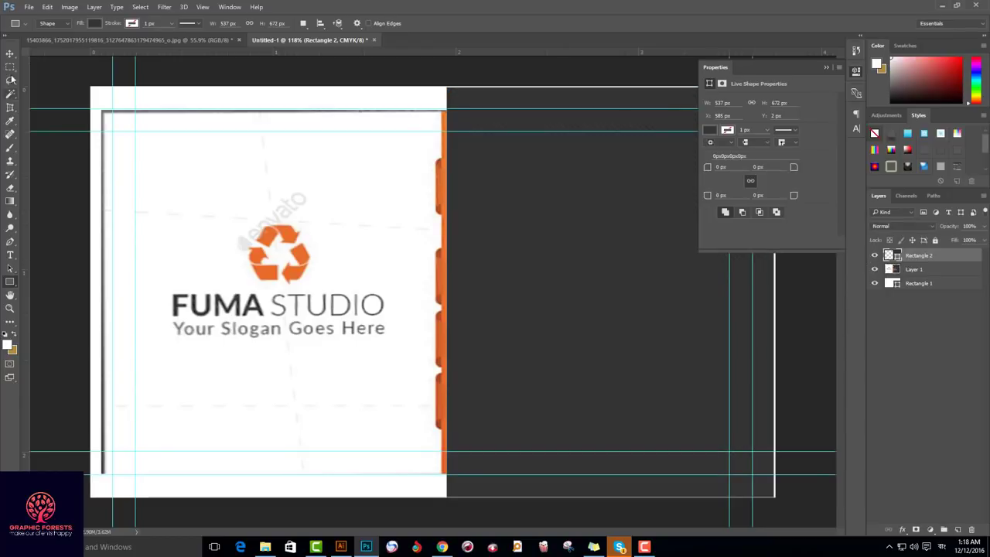
- Nudge the dark rectangle's top edge to line up with the card, then hide it
left_click(10, 53)
scroll(431, 250, "down", 2)
scroll(585, 170, "up", 3)
scroll(569, 174, "up", 2)
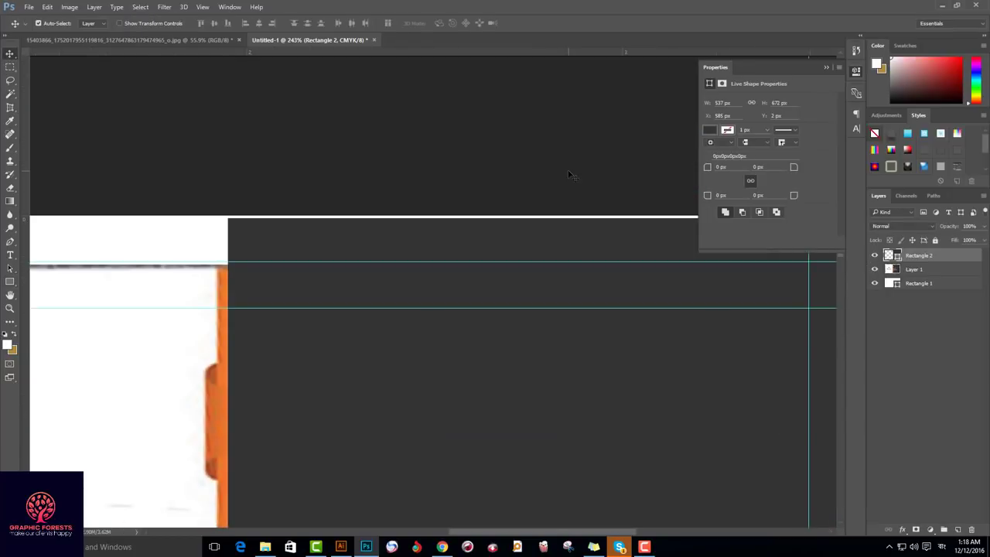
key("ctrl+t")
left_click_drag(564, 218, 564, 215)
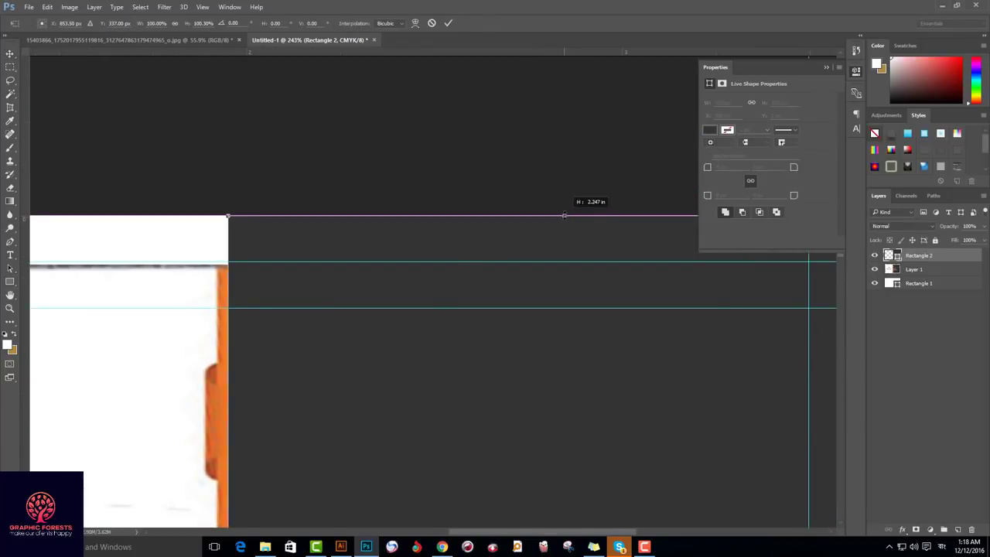
scroll(587, 232, "down", 3)
scroll(723, 291, "down", 1)
scroll(705, 324, "up", 3)
scroll(704, 324, "up", 2)
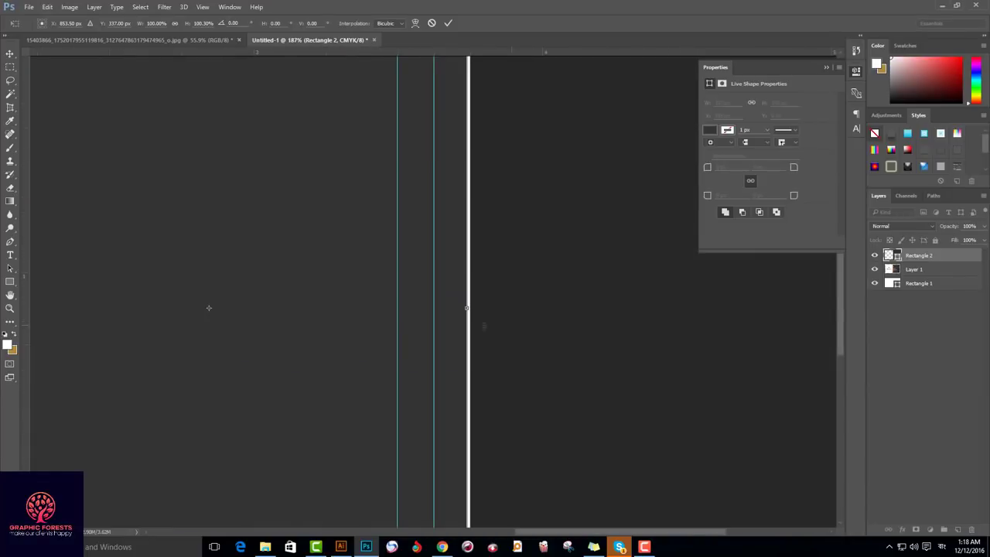
scroll(681, 328, "down", 5)
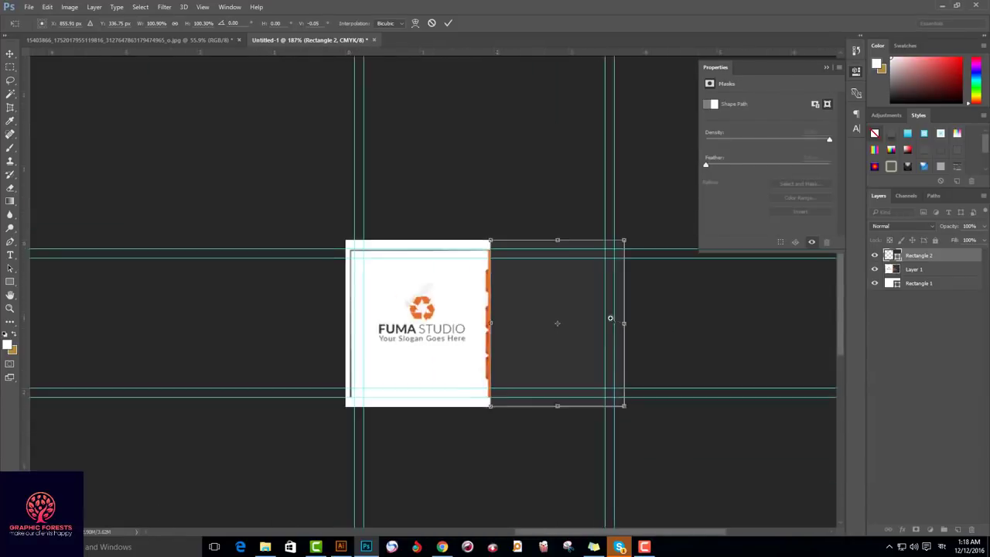
scroll(494, 389, "up", 5)
scroll(588, 418, "up", 2)
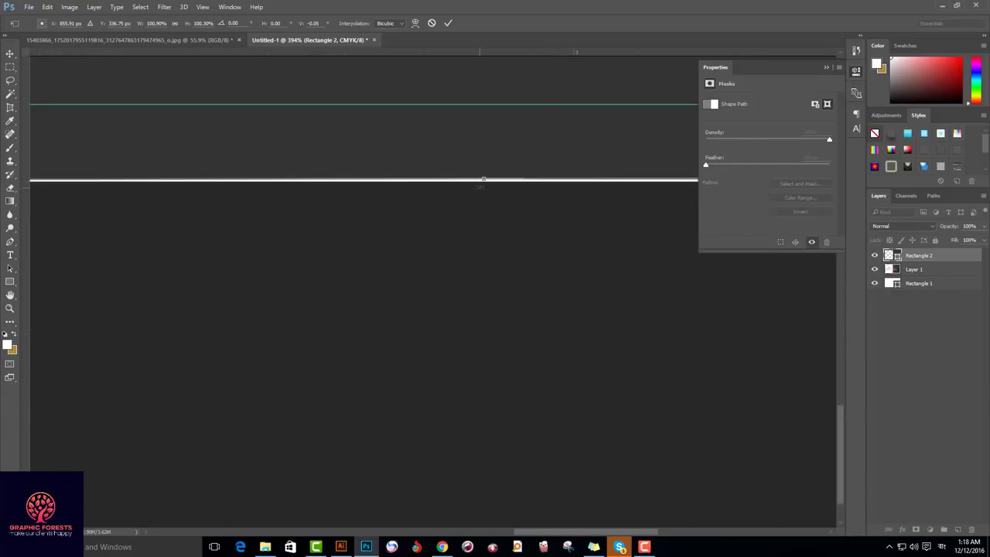
left_click_drag(483, 178, 483, 181)
key("Return")
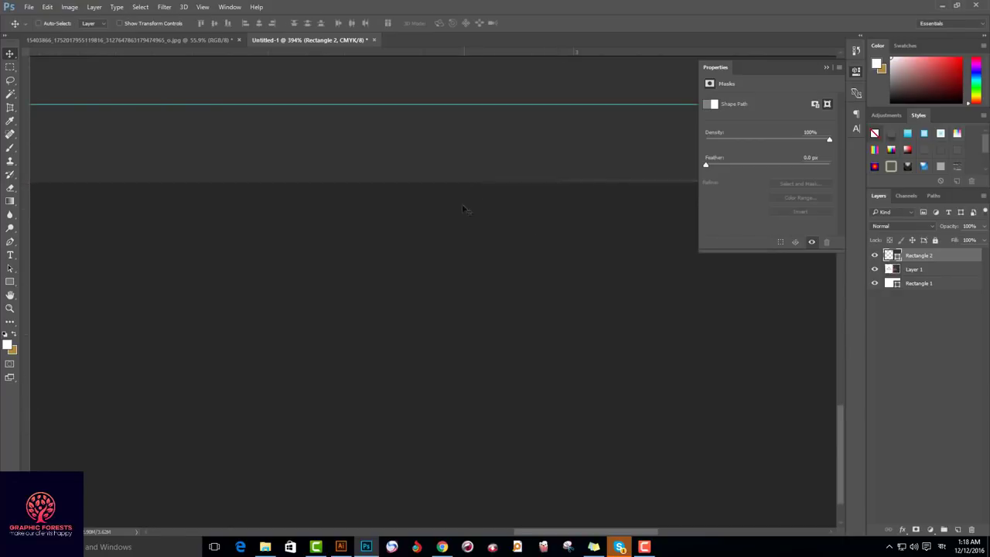
scroll(548, 286, "down", 5)
scroll(539, 215, "up", 3)
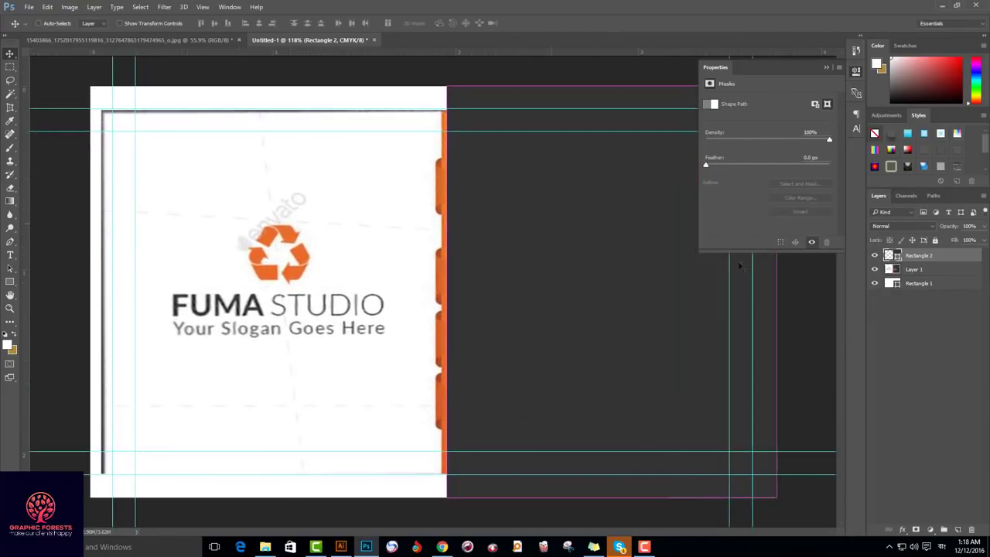
left_click(875, 256)
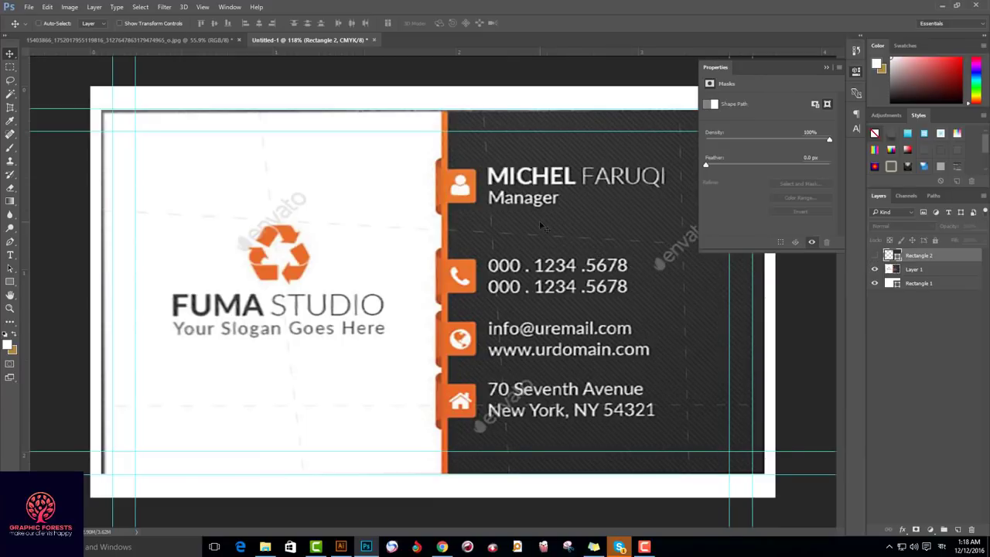
- Close the business card size results and open the Designrfix patterns article from the search results
left_click(441, 547)
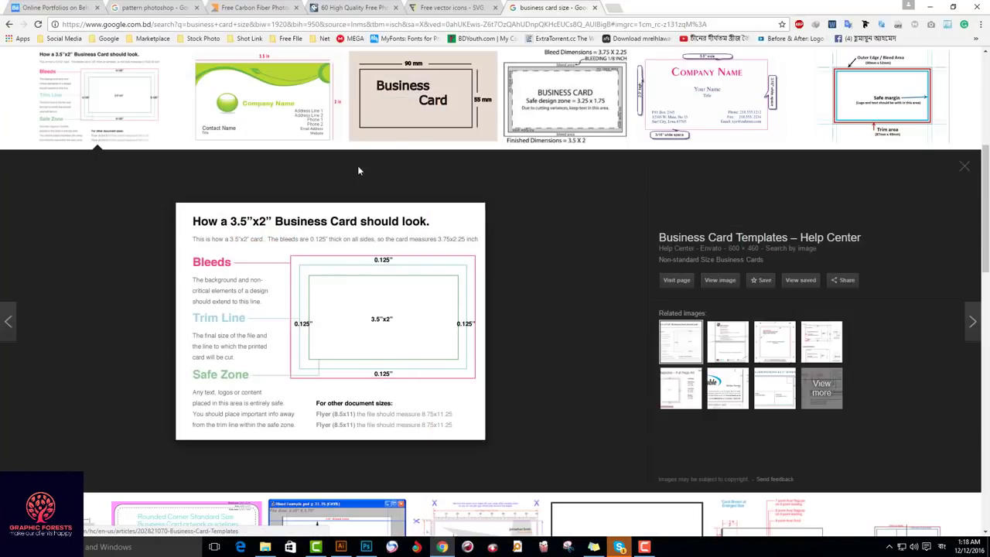
key("ctrl+w")
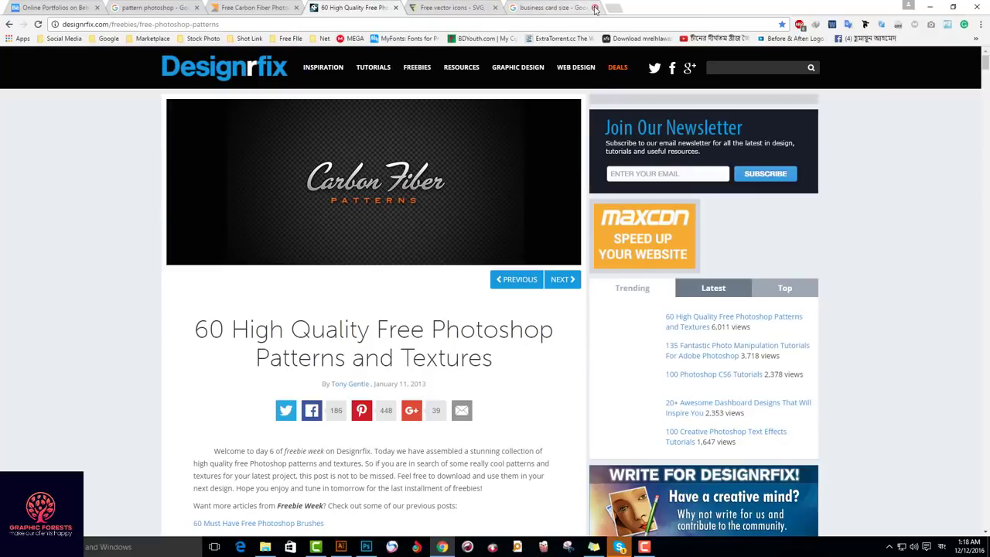
left_click(255, 7)
left_click(453, 7)
left_click(155, 7)
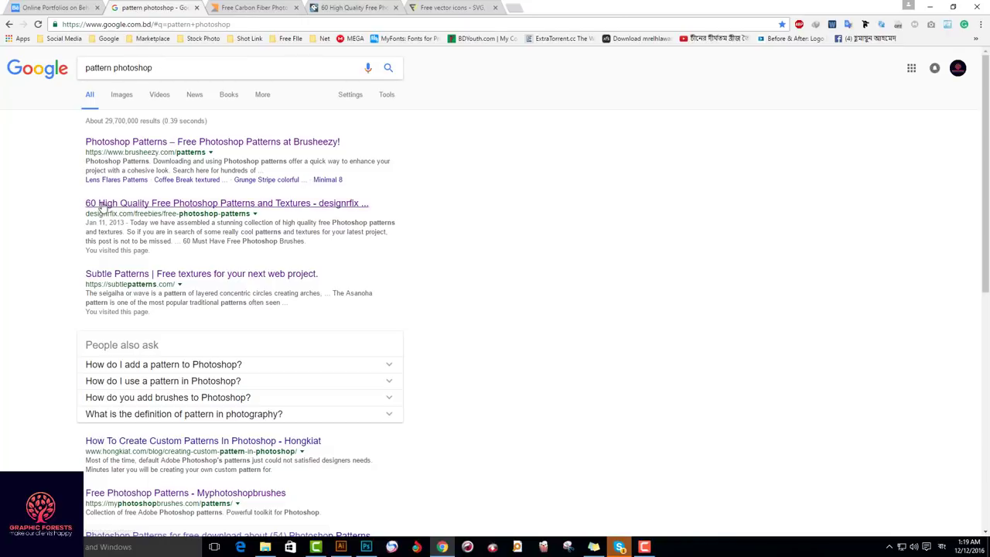
middle_click(104, 204)
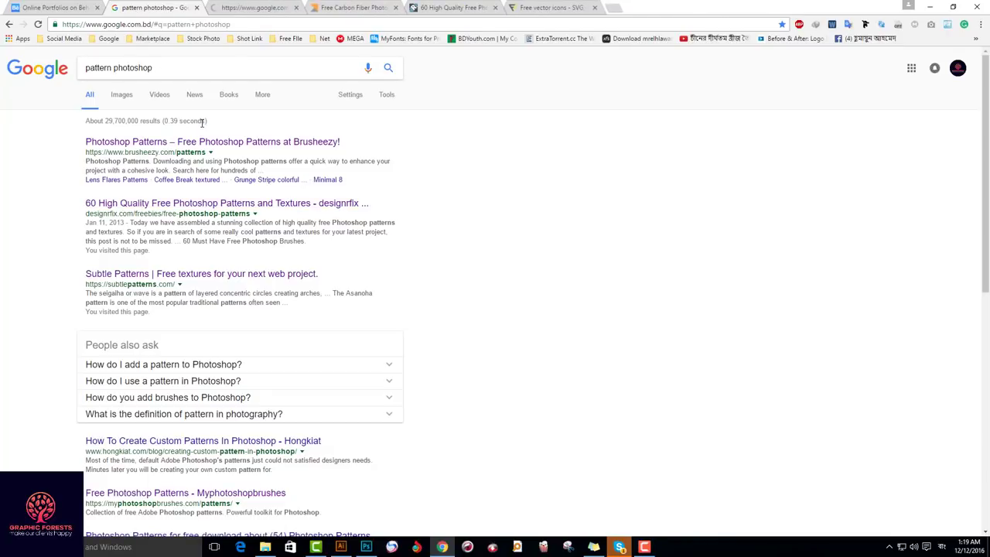
left_click(253, 7)
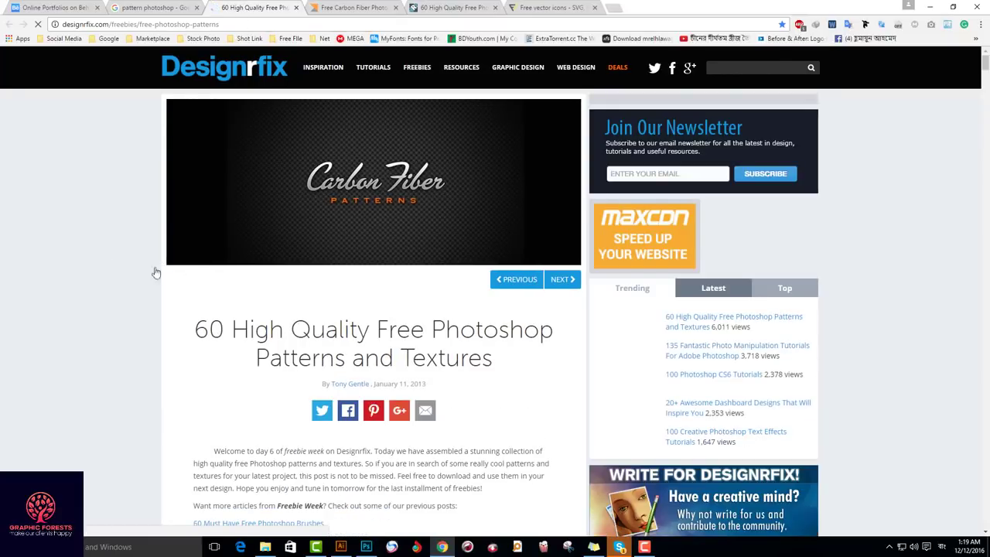
- Scroll the article to Free Carbon Fiber Photoshop Patterns and switch to that page's tab
scroll(104, 287, "down", 1)
scroll(105, 287, "down", 4)
scroll(106, 289, "down", 3)
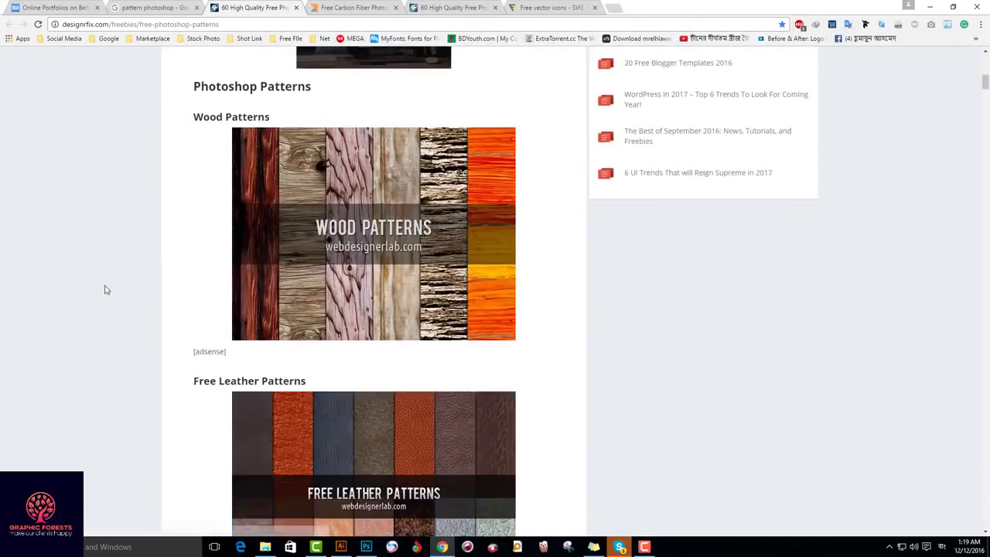
scroll(106, 290, "down", 5)
scroll(194, 263, "down", 5)
scroll(408, 234, "down", 5)
scroll(406, 234, "down", 5)
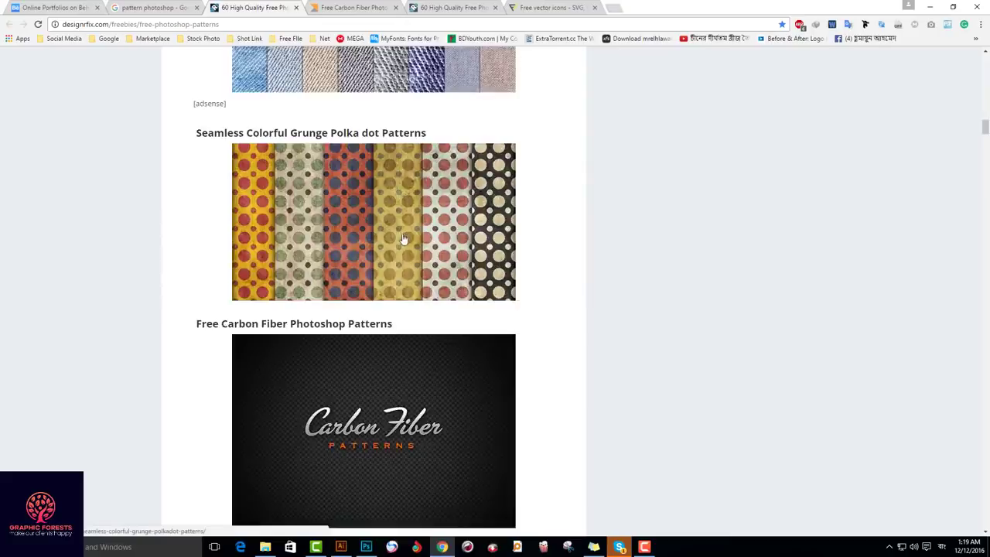
scroll(403, 239, "down", 4)
scroll(297, 207, "up", 1)
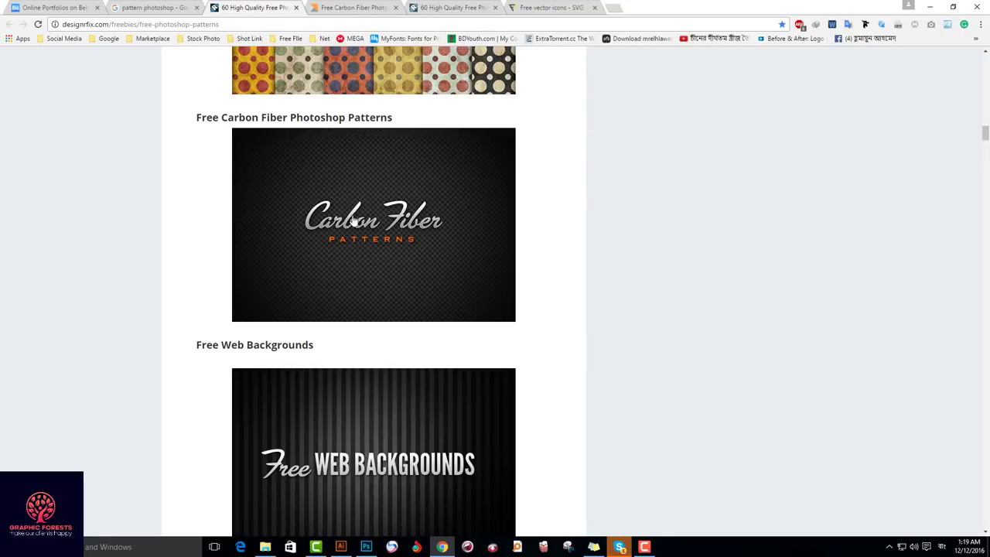
scroll(344, 228, "down", 2)
scroll(423, 155, "up", 2)
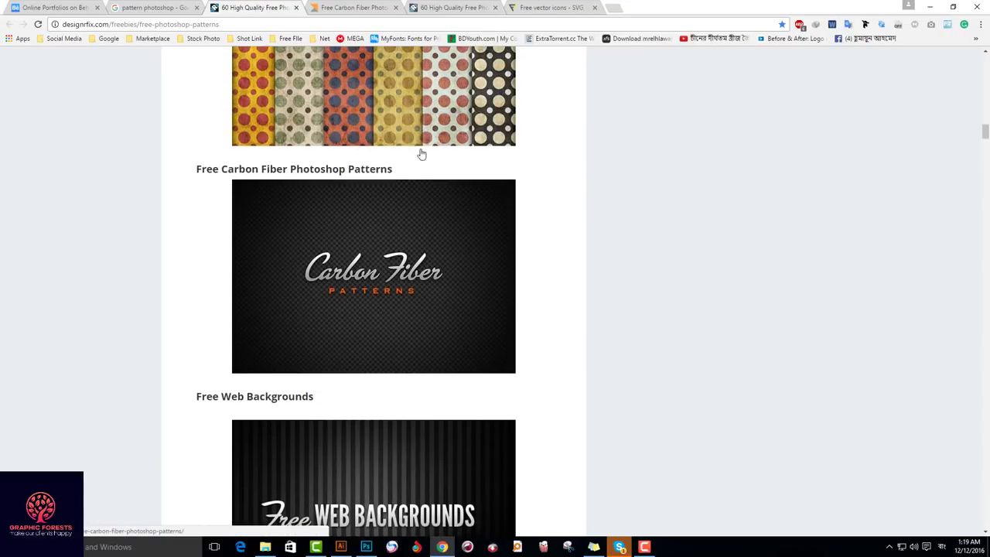
left_click(361, 6)
left_click(412, 6)
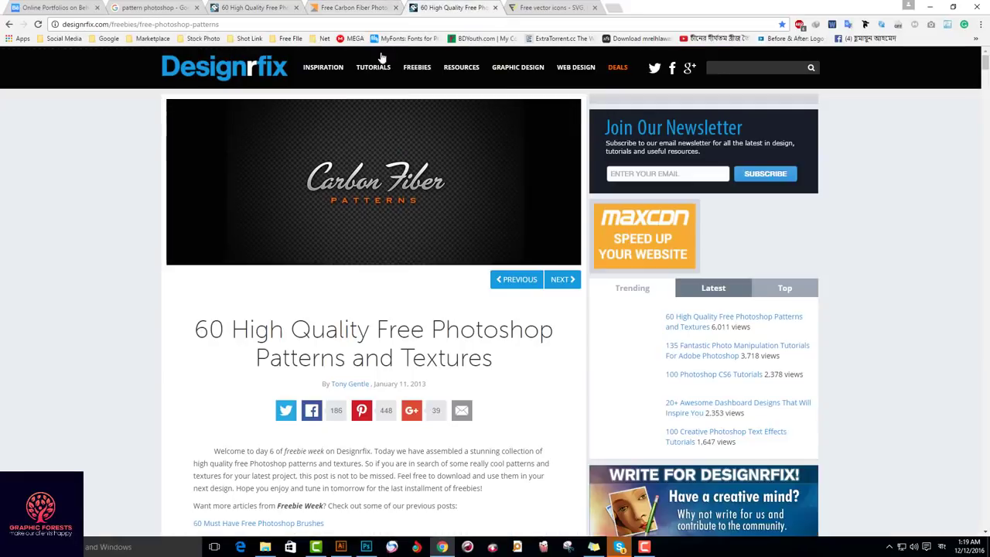
left_click(363, 6)
left_click(573, 6)
left_click(213, 6)
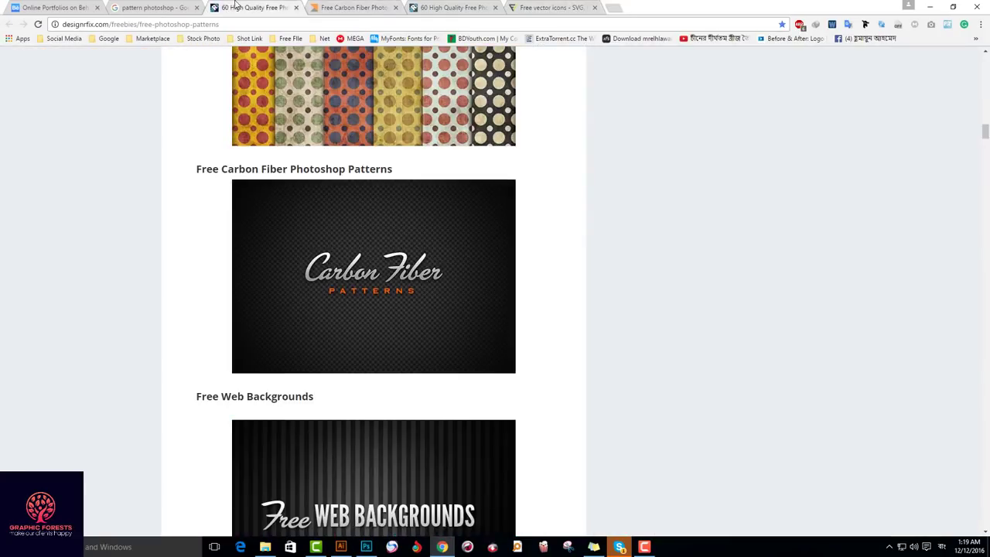
left_click(341, 7)
scroll(248, 321, "down", 2)
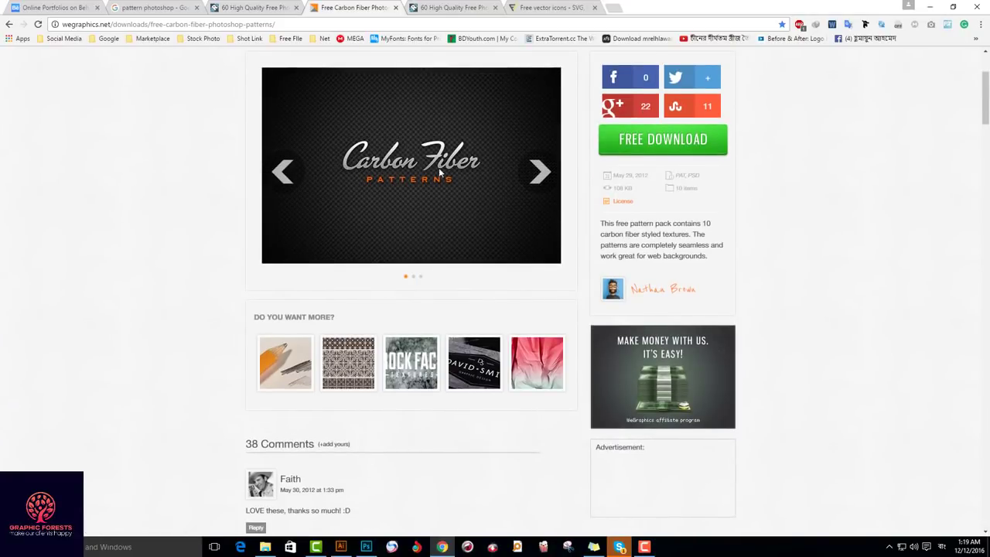
- Download the wg_carbon_fiber_patterns zip via FREE DOWNLOAD, accepting the duplicate, and open its folder
scroll(467, 219, "up", 2)
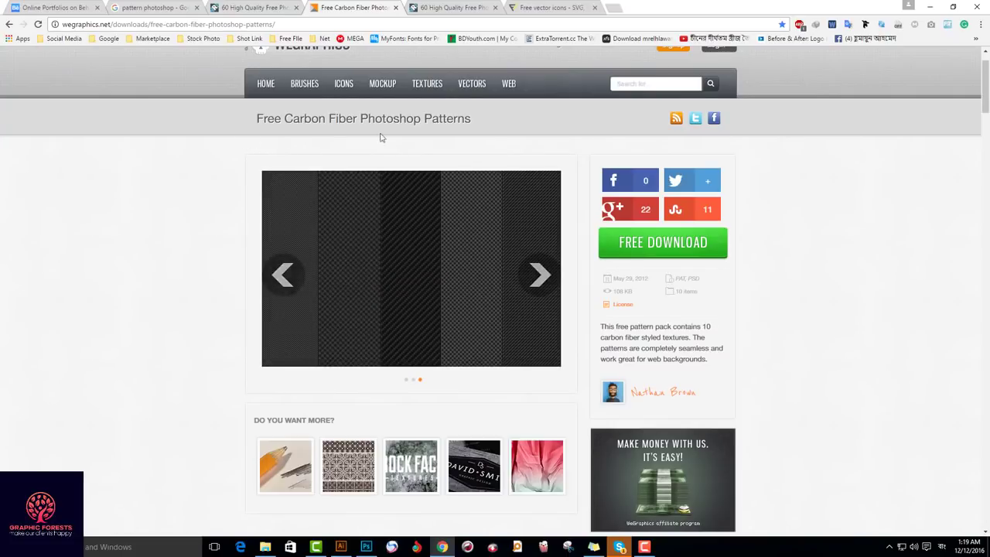
left_click(234, 9)
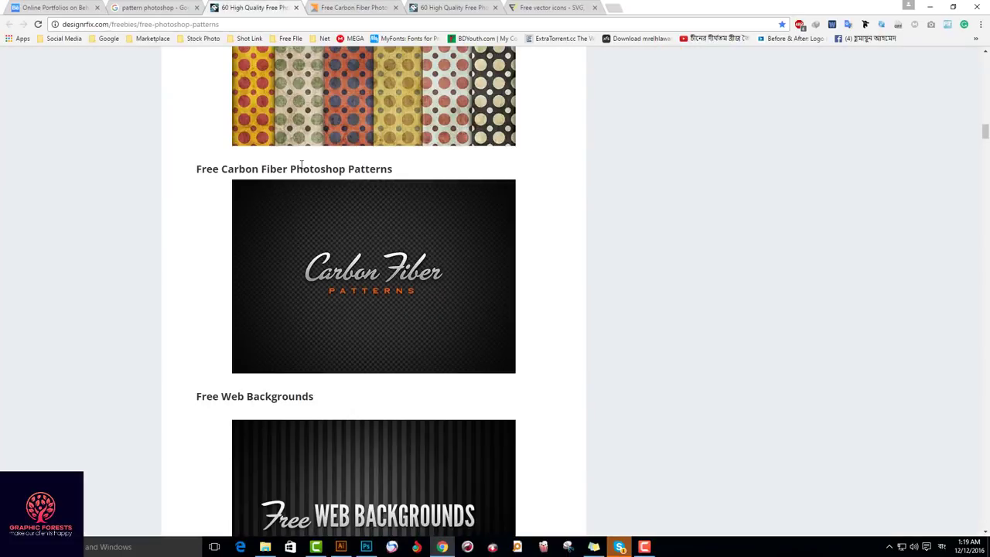
left_click(299, 271)
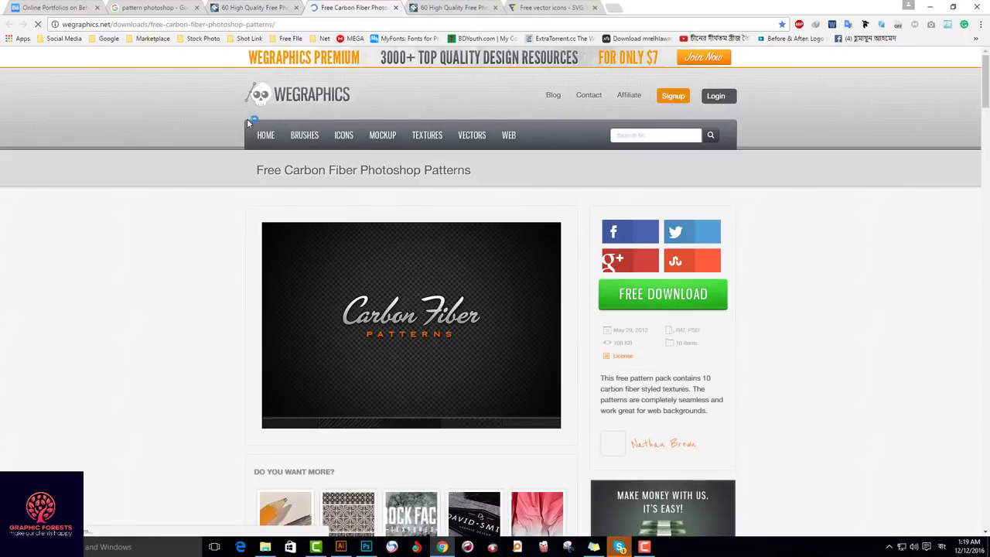
scroll(345, 193, "down", 5)
scroll(605, 276, "down", 2)
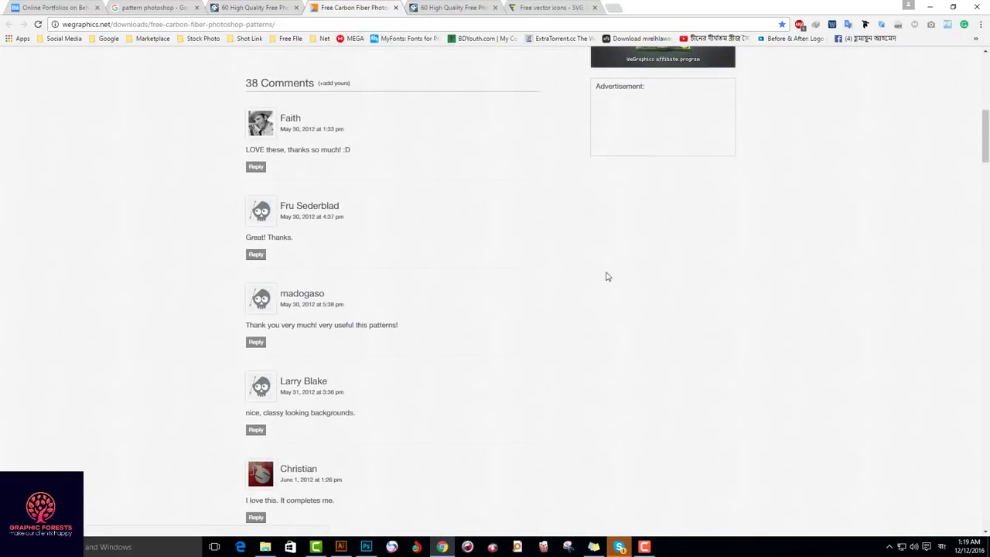
scroll(611, 268, "up", 5)
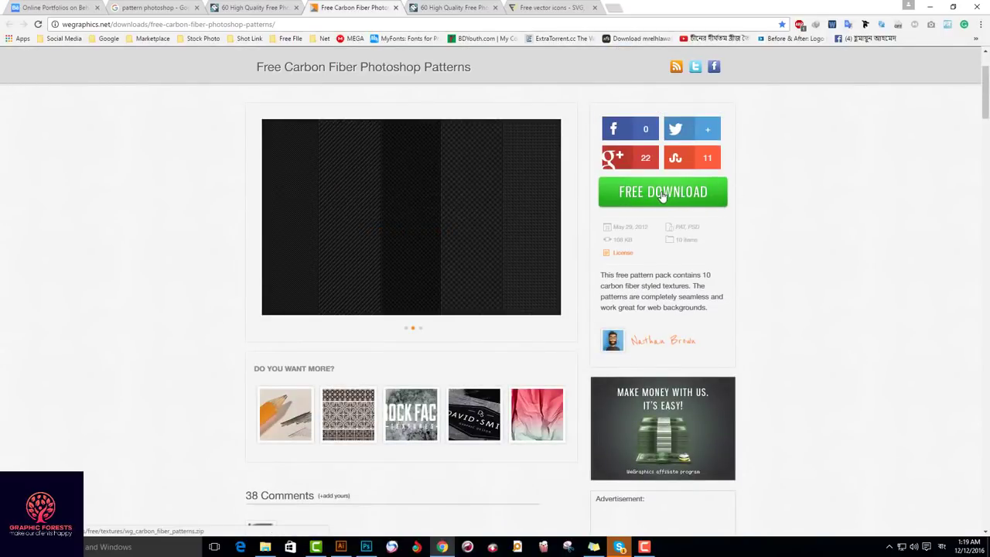
left_click(662, 197)
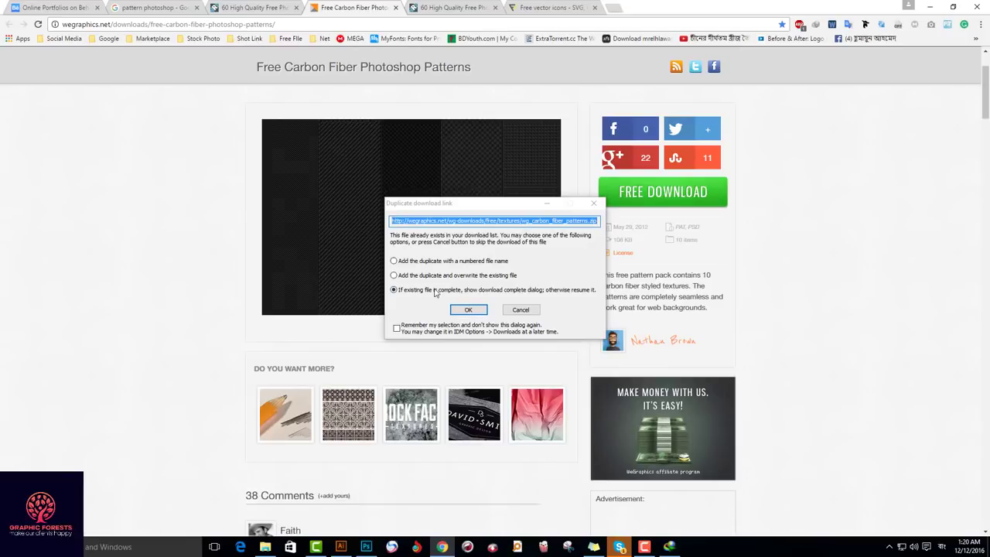
left_click(464, 310)
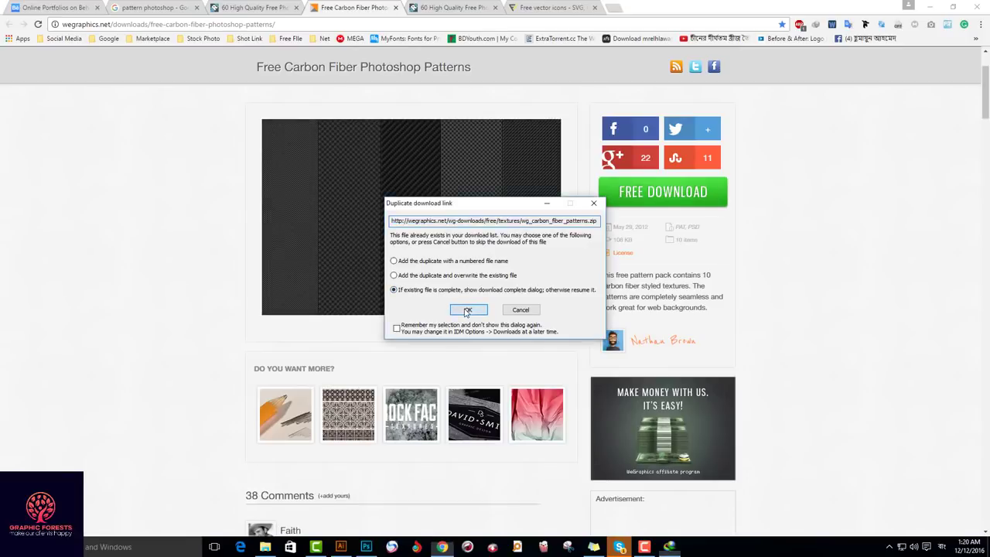
left_click(516, 306)
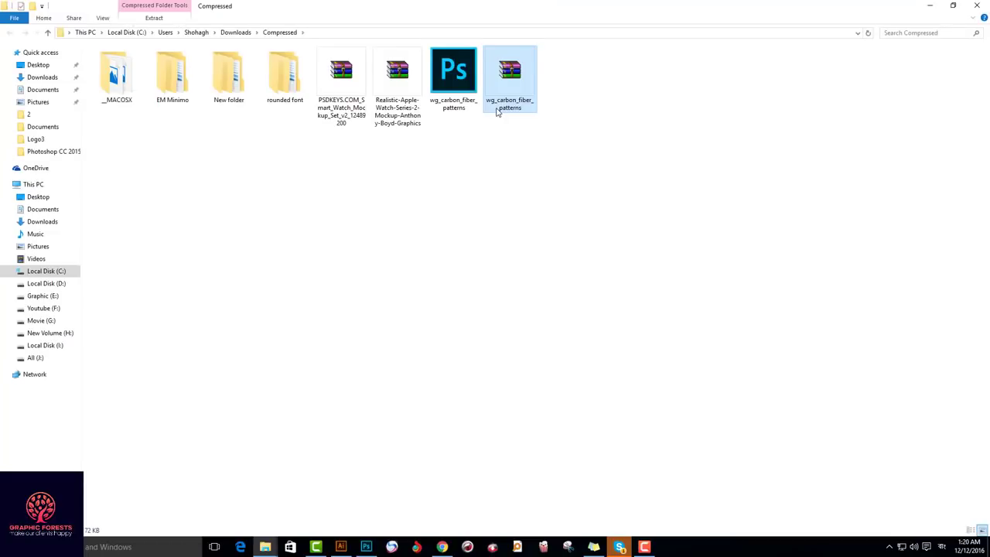
- Move the carbon fiber zip into a new folder and rename that folder 'pp'
right_click(604, 143)
left_click(745, 254)
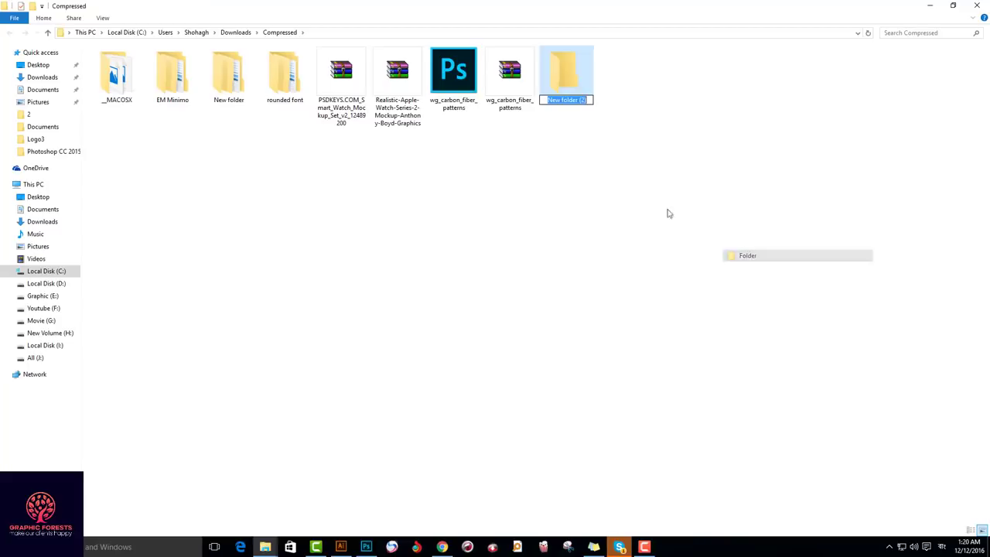
left_click(599, 175)
left_click_drag(517, 96, 579, 93)
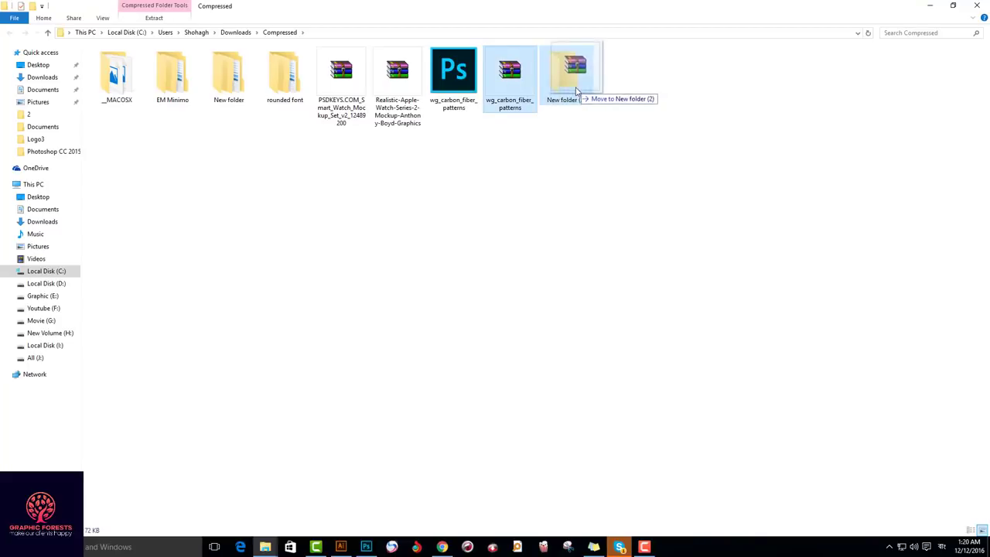
right_click(518, 94)
left_click(545, 318)
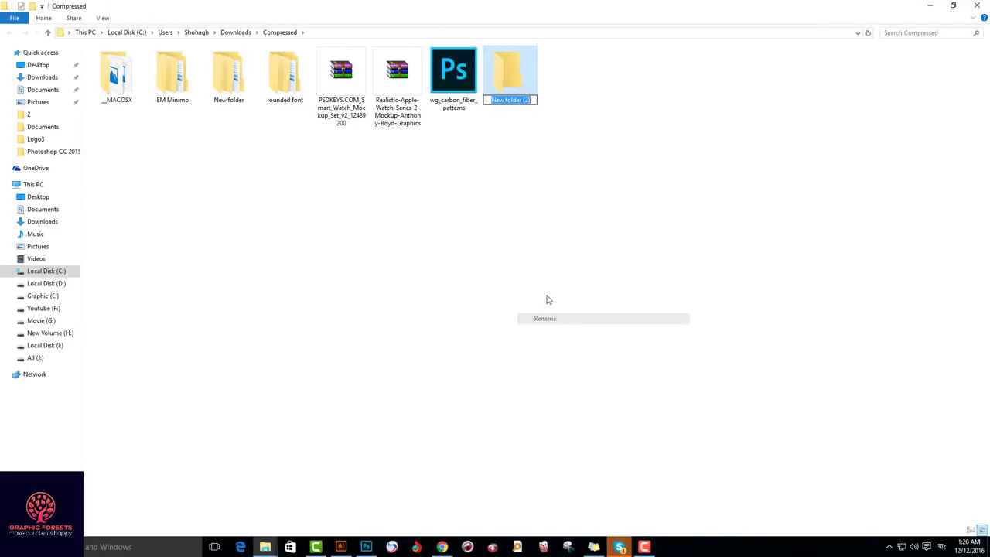
type("pp")
left_click(552, 183)
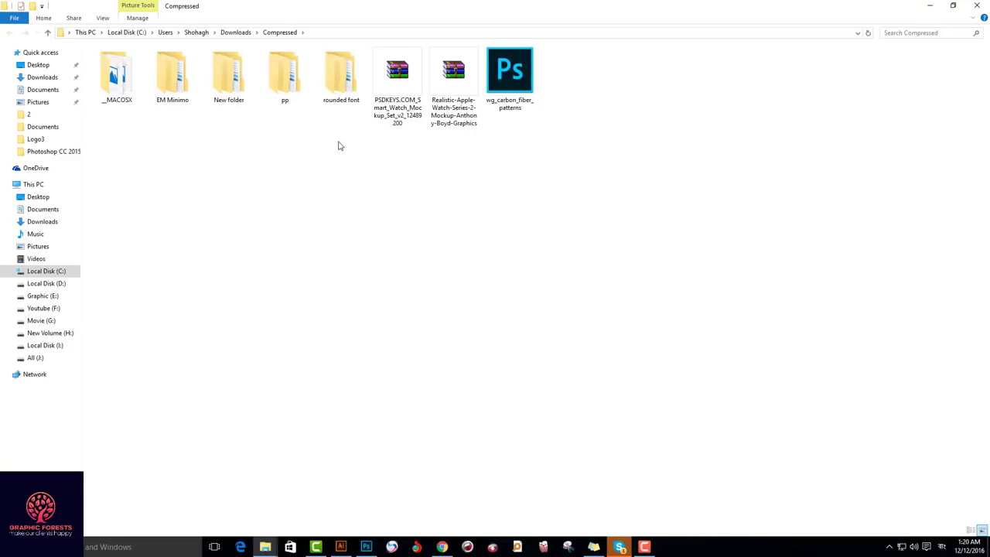
mouse_move(290, 77)
left_mouse_down()
mouse_move(71, 74)
mouse_move(295, 105)
left_mouse_up()
- Copy the pp folder onto the Desktop and open it from there
right_click(294, 101)
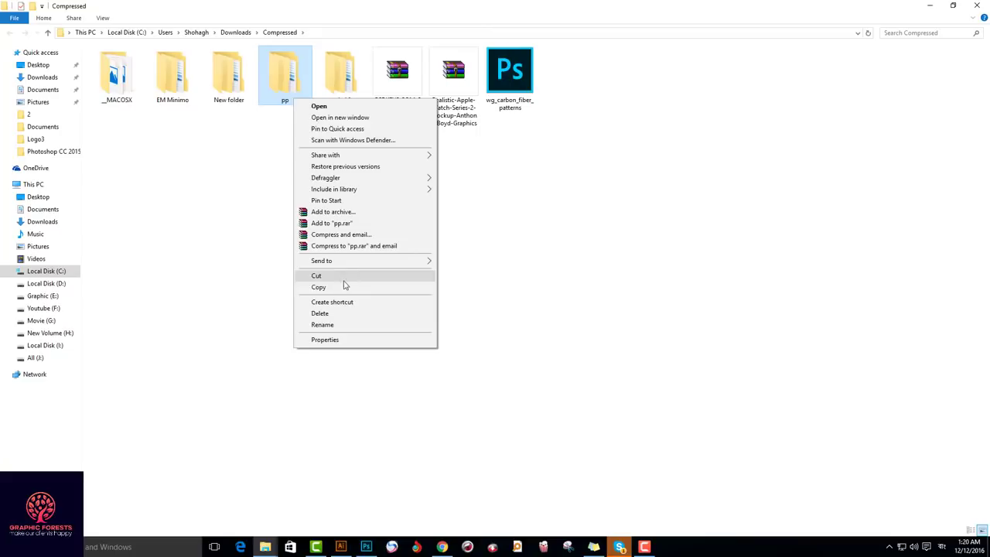
left_click(329, 287)
left_click(39, 65)
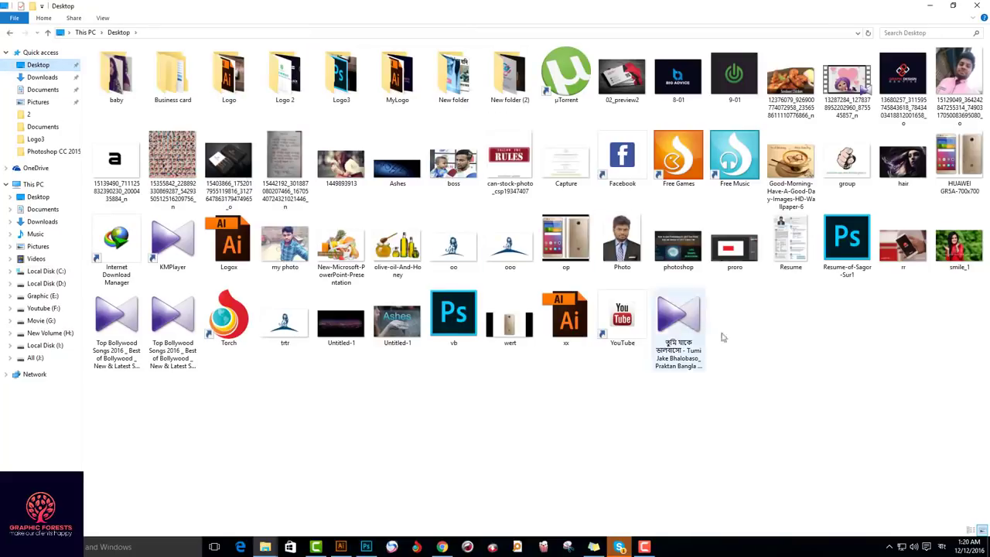
key("ctrl+v")
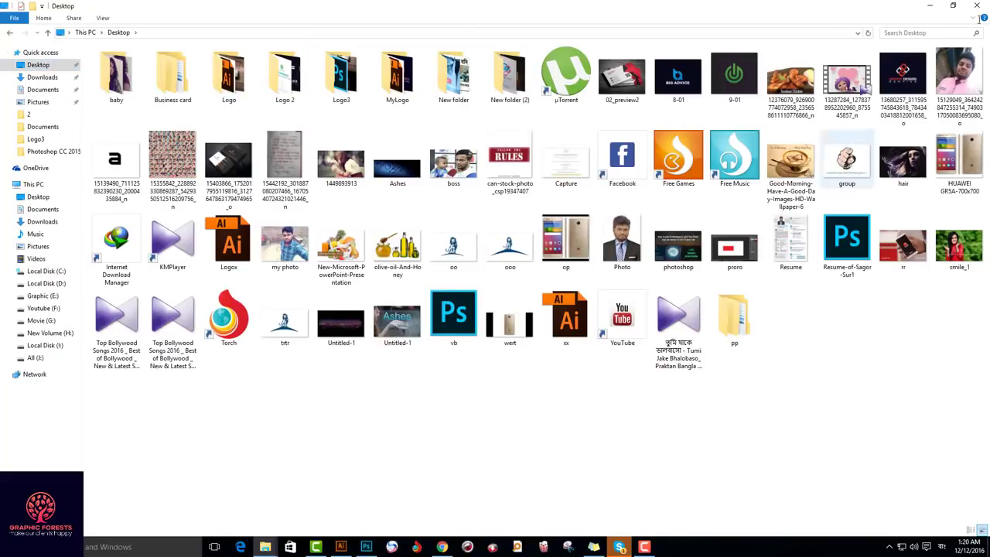
left_click(932, 6)
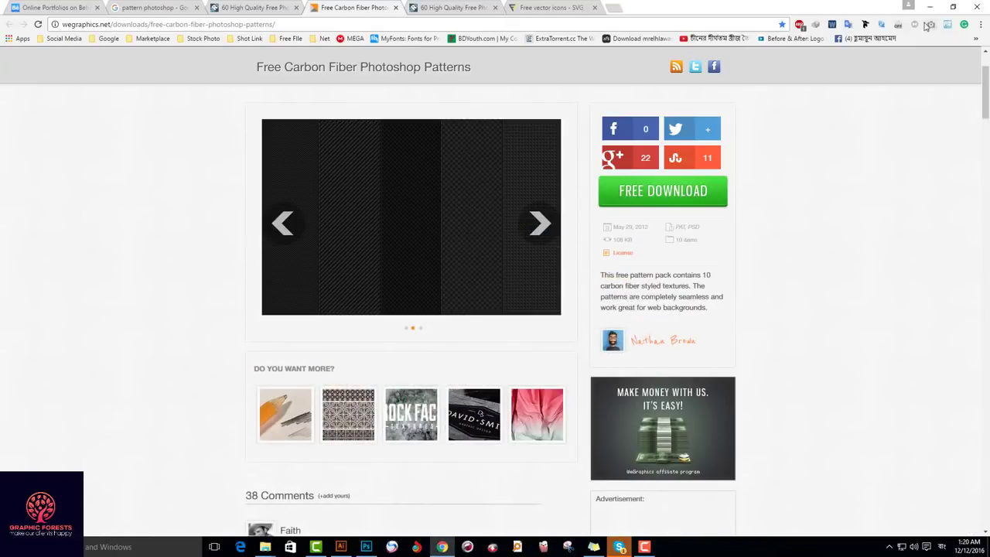
left_click(938, 6)
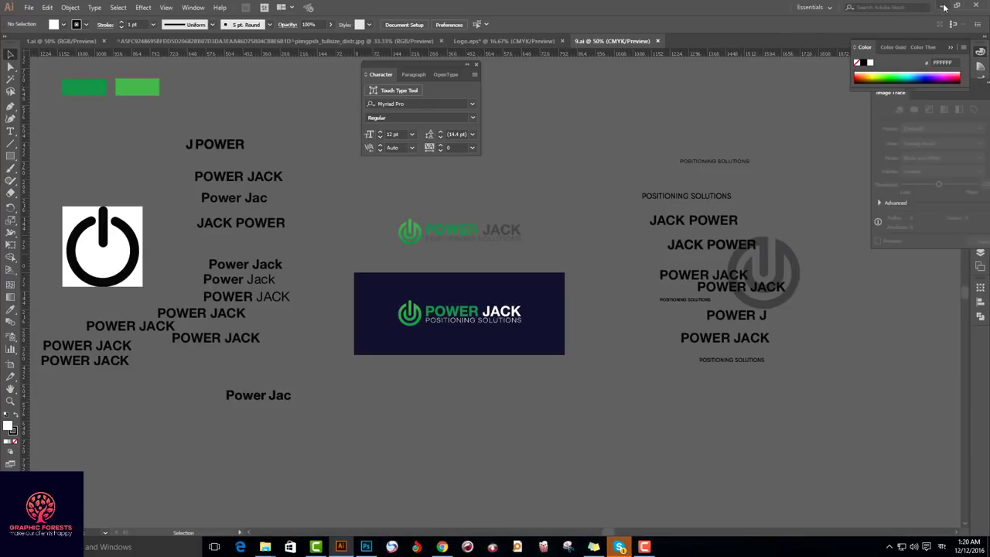
left_click(943, 6)
left_click(930, 7)
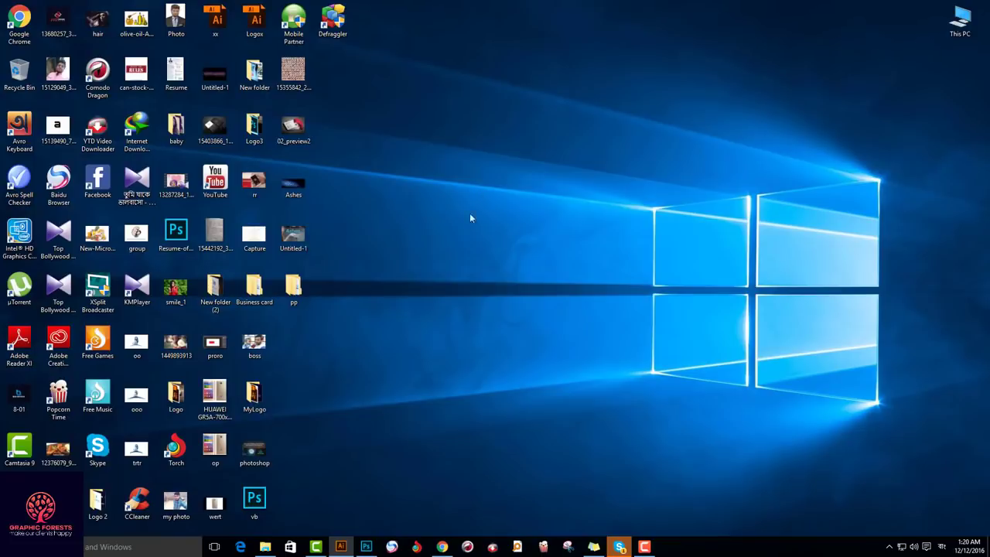
double_click(294, 290)
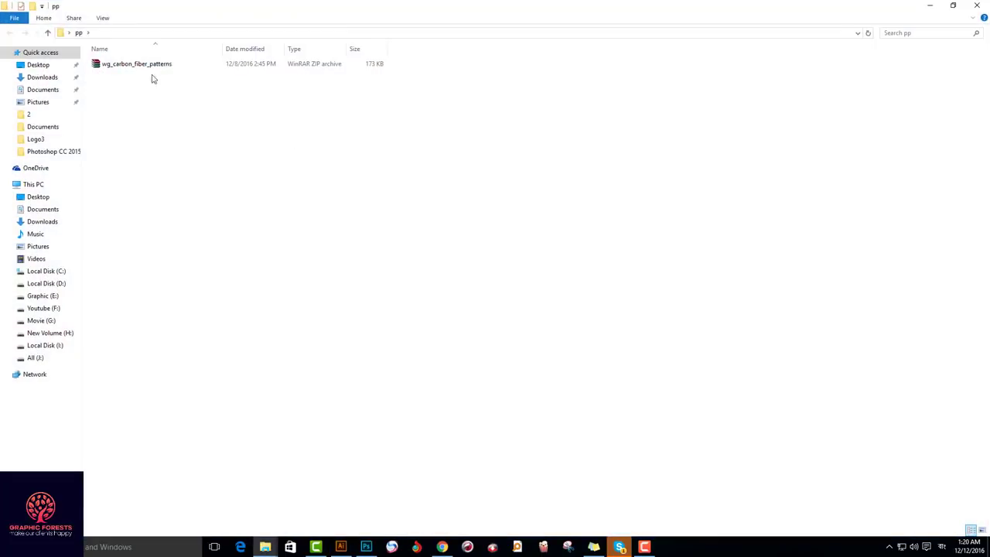
- Extract the carbon fiber zip inside pp and open wg_carbon_fiber_patterns.psd in Photoshop
left_click(143, 66)
right_click(144, 66)
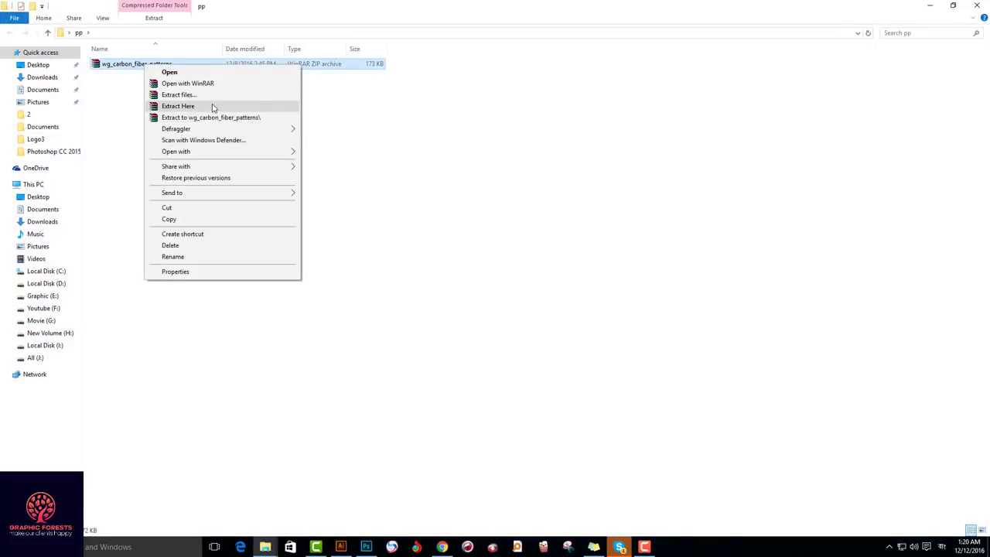
left_click(210, 103)
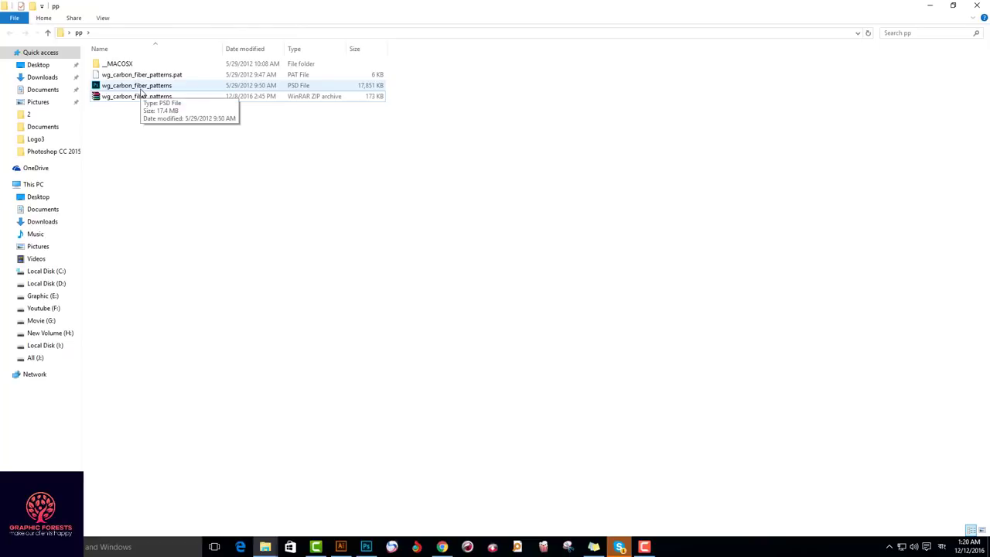
double_click(142, 89)
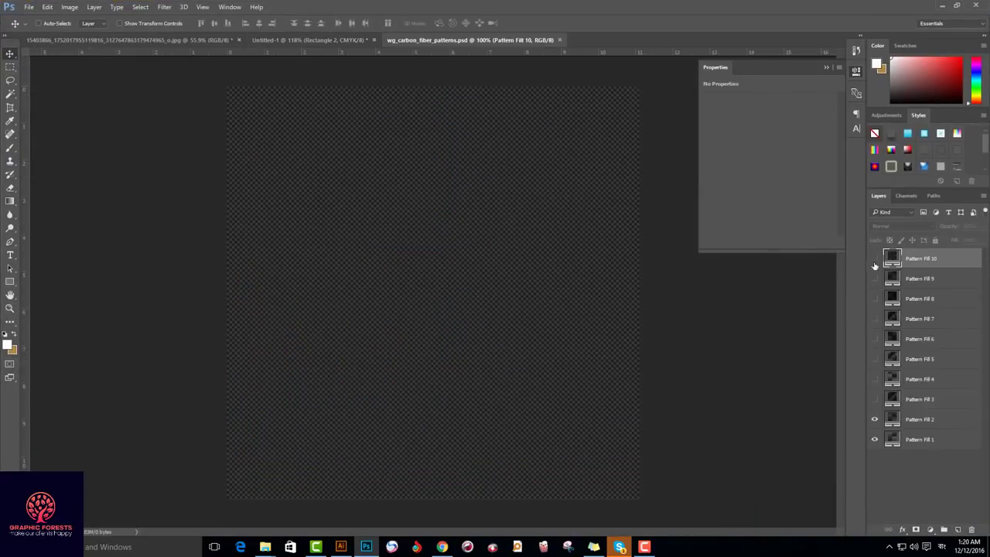
- Toggle the Pattern Fill layers, close the patterns PSD without saving, and return to Untitled-1
mouse_move(875, 259)
left_mouse_down()
mouse_move(875, 439)
mouse_move(875, 258)
left_mouse_up()
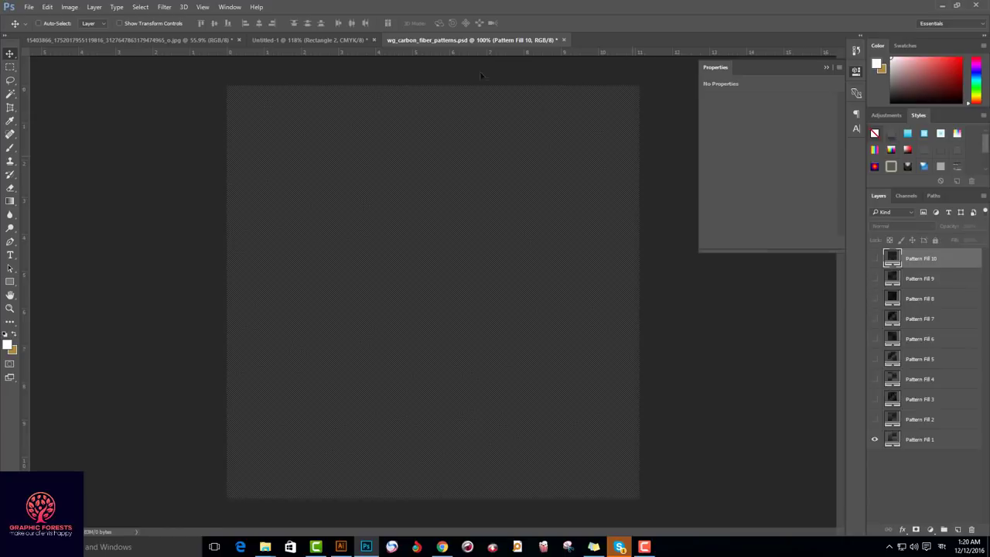
left_click(566, 39)
left_click(499, 204)
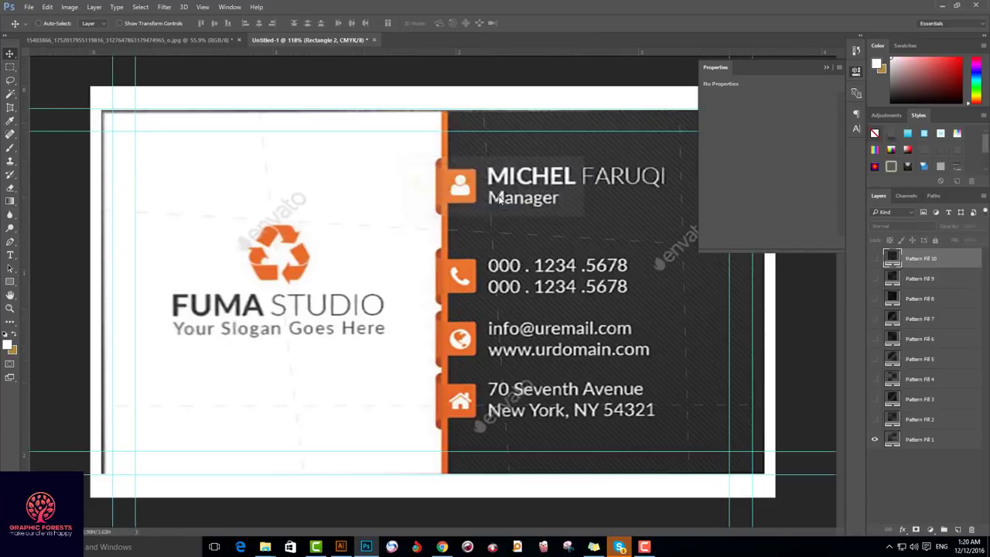
key("alt+Tab")
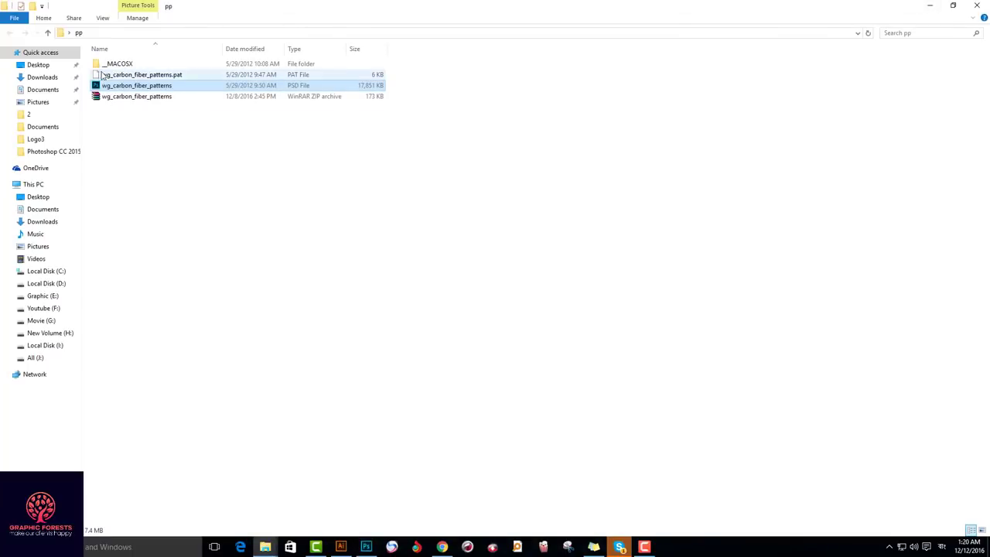
left_click(366, 547)
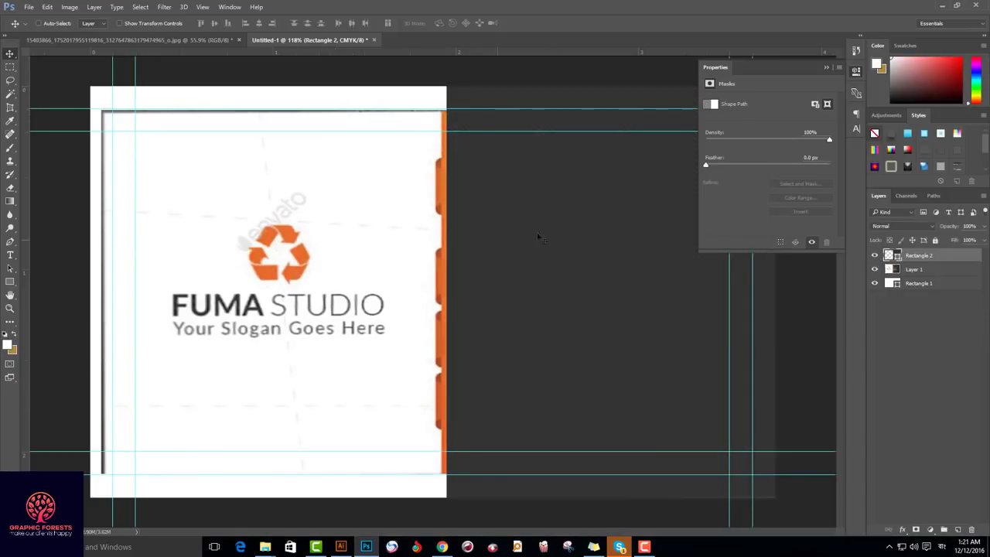
- Add a Pattern Overlay to Rectangle 2 and show the pattern picker's library options menu
scroll(552, 343, "down", 1)
scroll(555, 345, "down", 1)
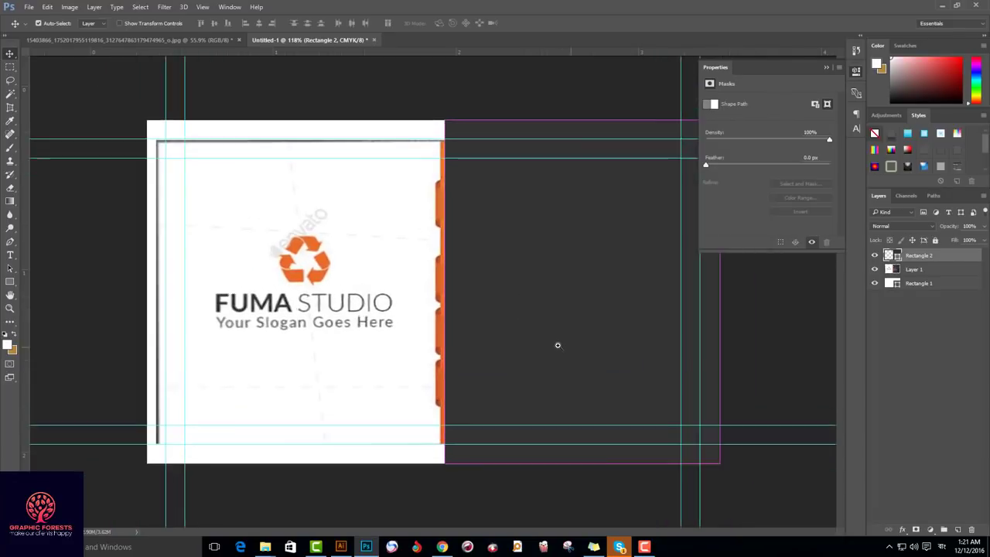
scroll(556, 345, "down", 1)
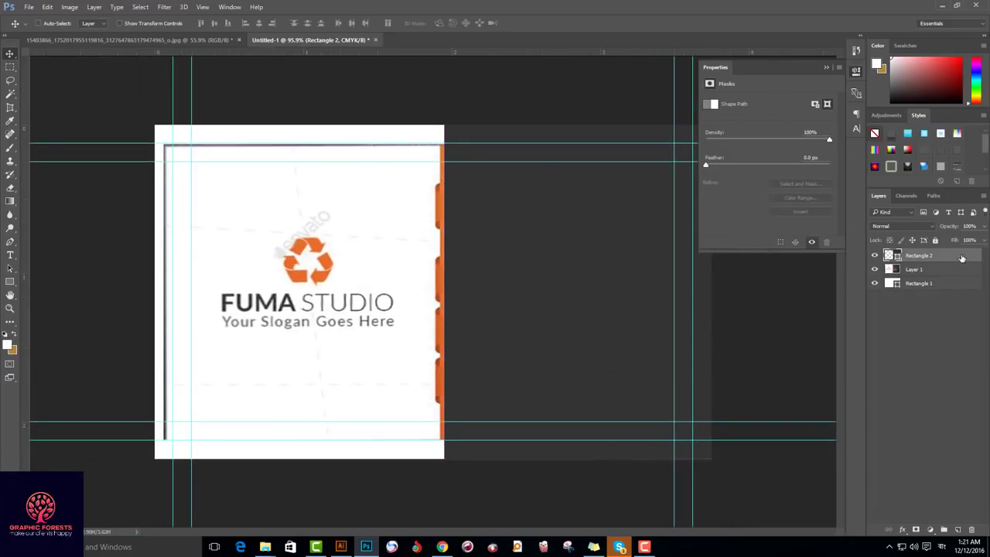
double_click(961, 257)
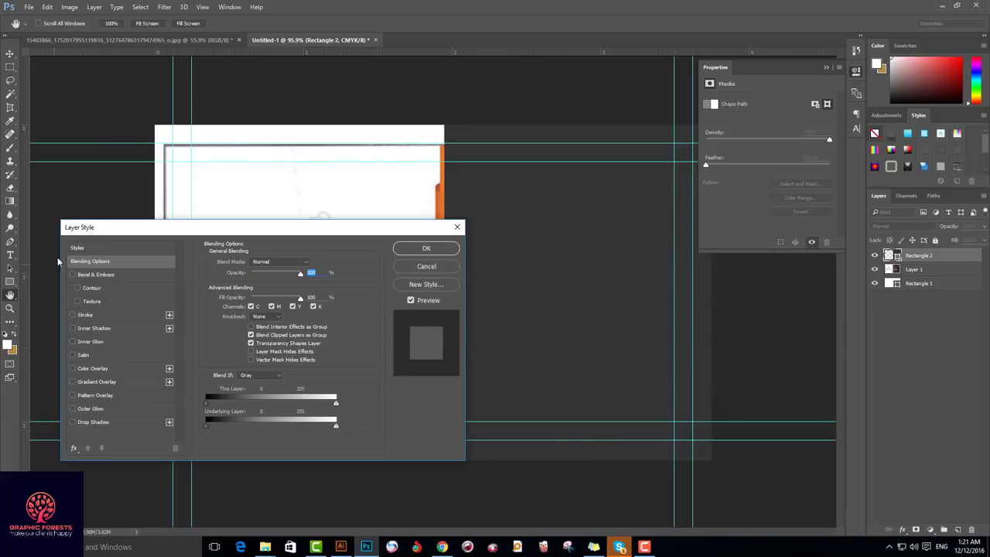
left_click_drag(115, 229, 345, 211)
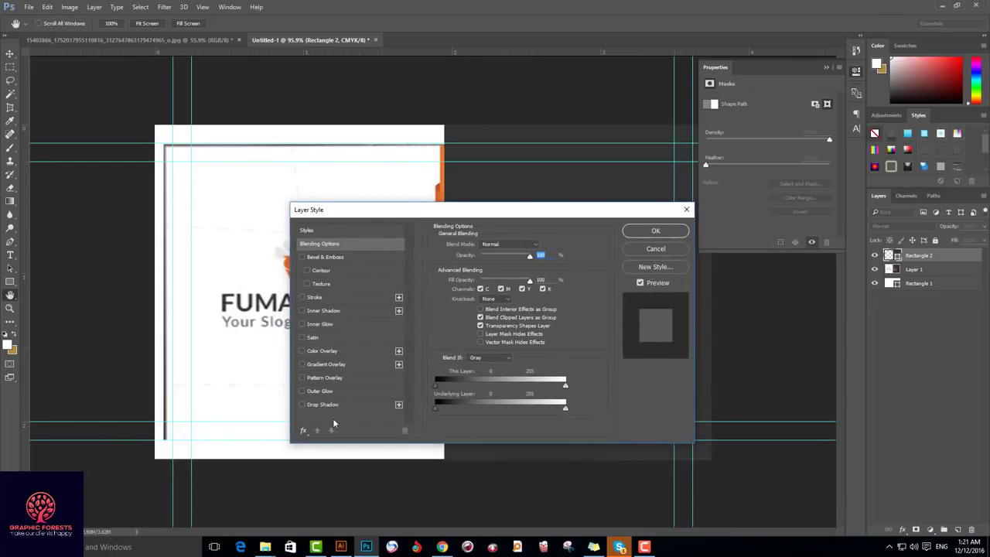
left_click(318, 379)
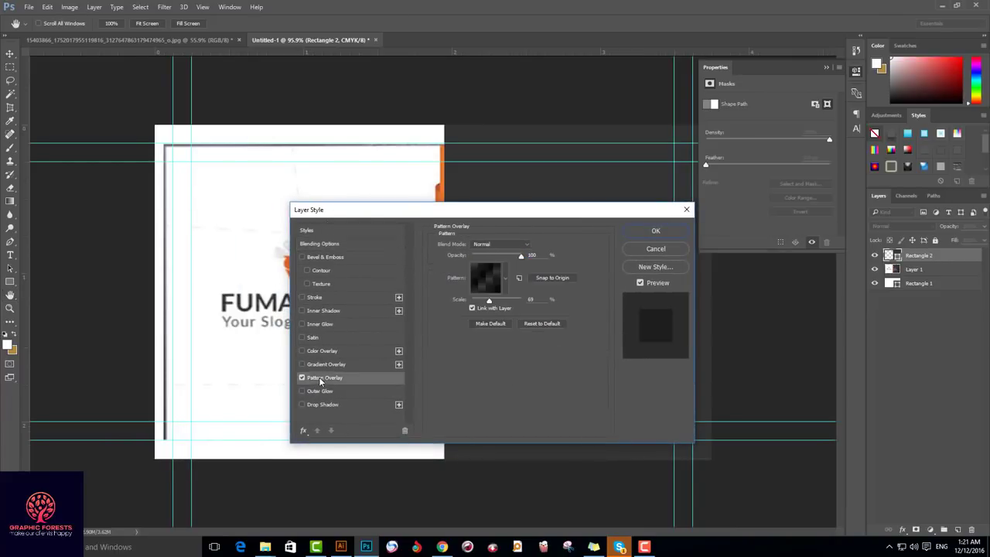
left_click(505, 278)
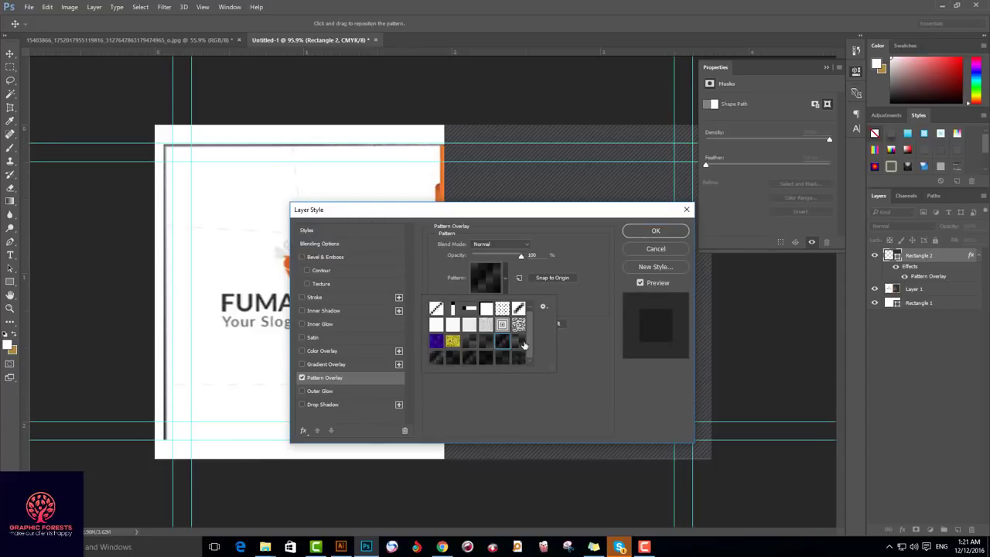
left_click(544, 308)
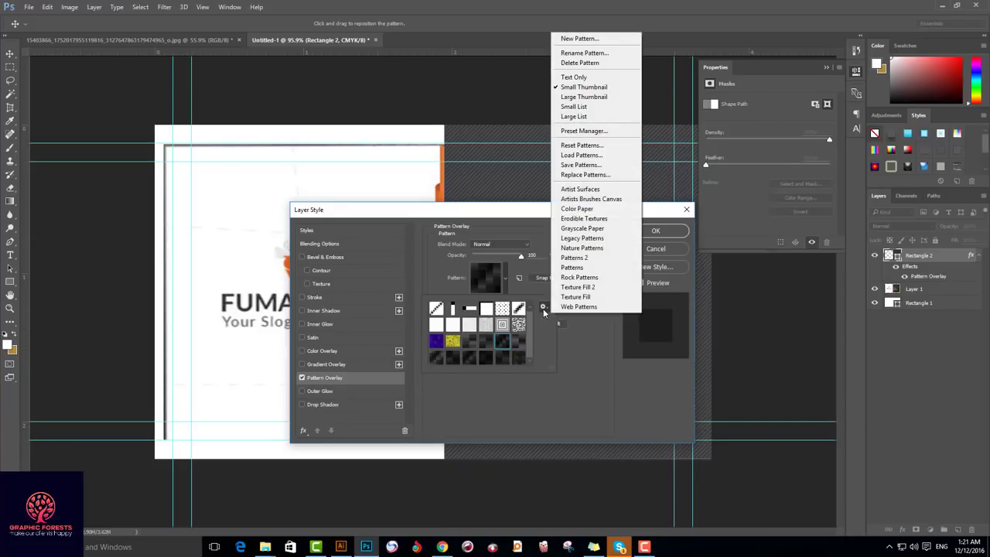
- Load the wg_carbon_fiber_patterns.pat set from the pp folder into the pattern list
left_click(601, 156)
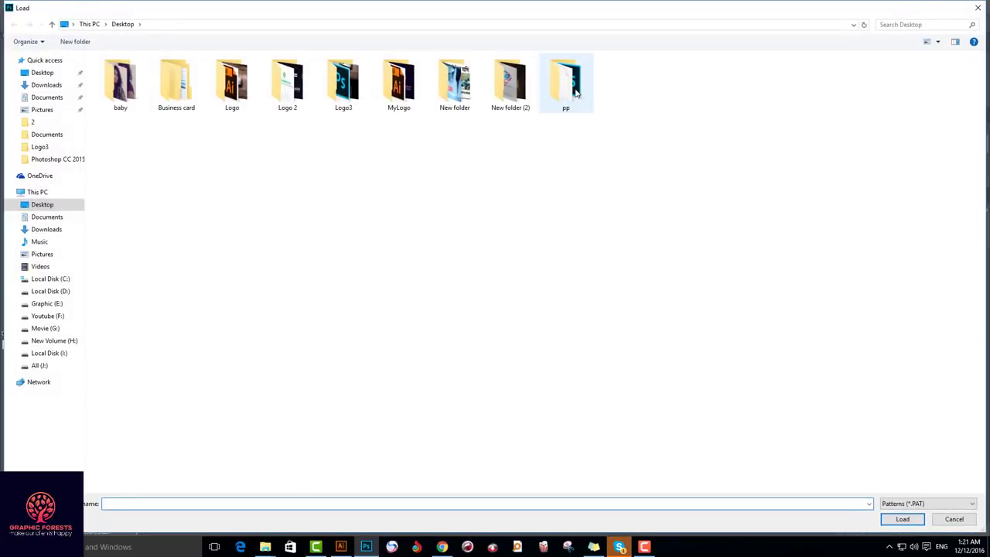
double_click(575, 92)
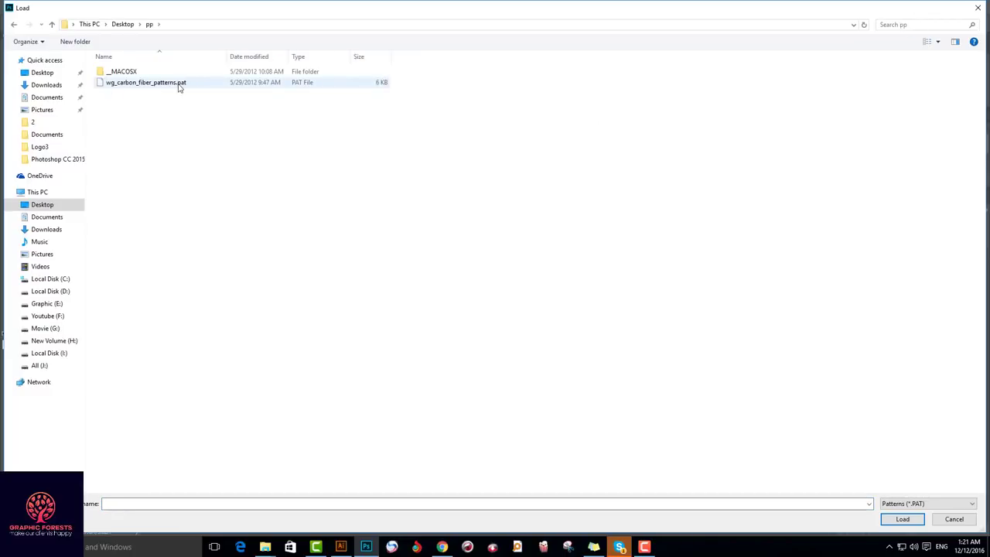
left_click(135, 88)
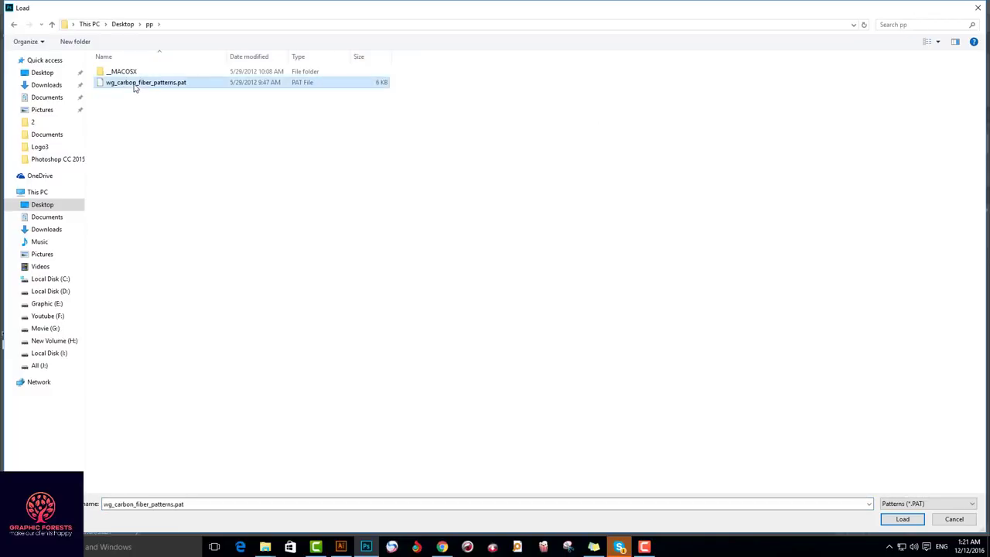
double_click(135, 87)
scroll(530, 327, "down", 2)
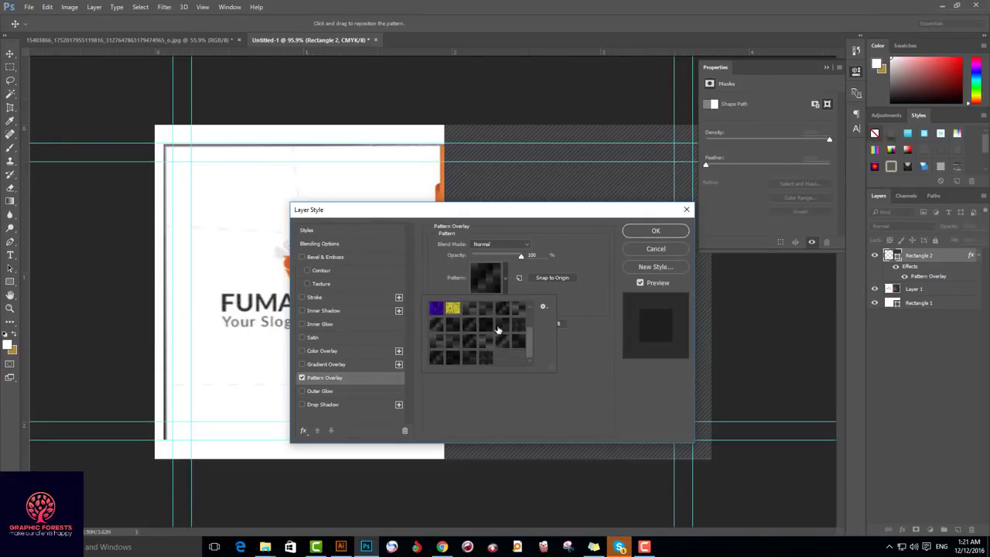
- Try a couple of dark overlay patterns on the panel and raise the scale to about 113%
left_click_drag(480, 210, 326, 247)
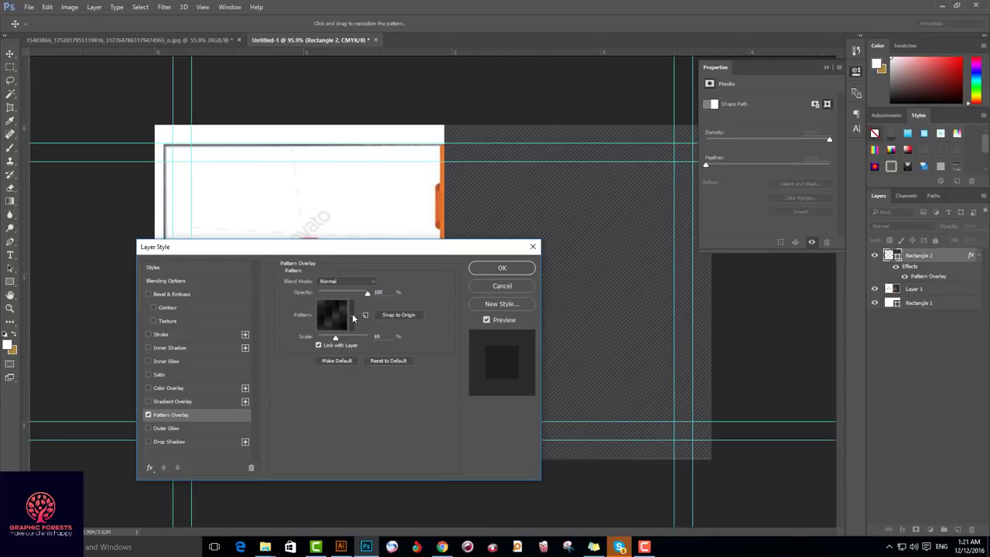
left_click(352, 316)
left_click(320, 348)
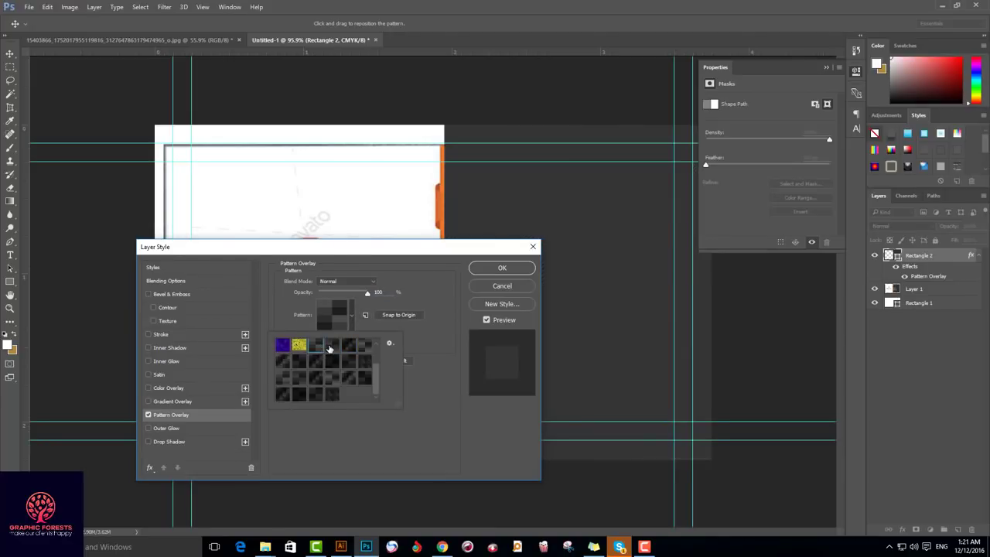
left_click(348, 427)
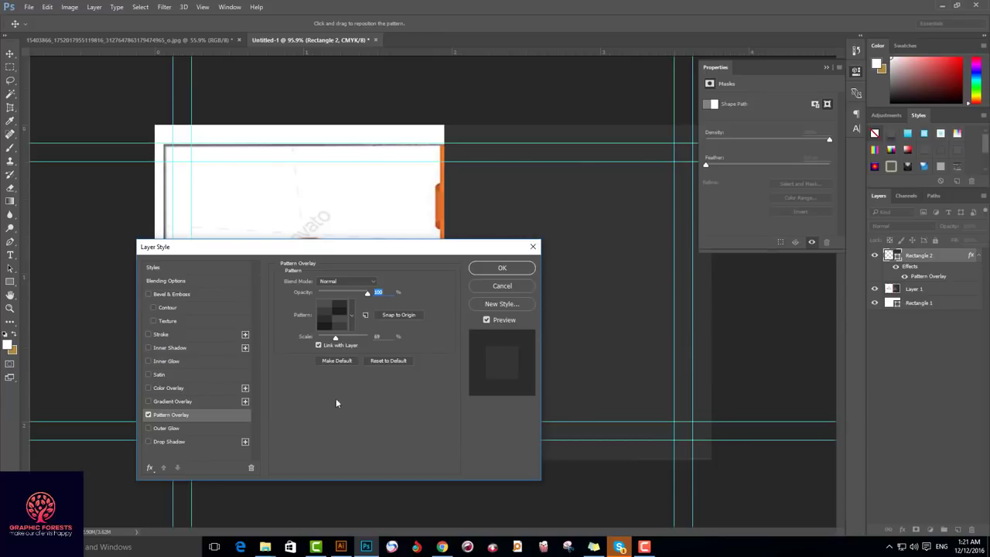
left_click_drag(336, 339, 350, 340)
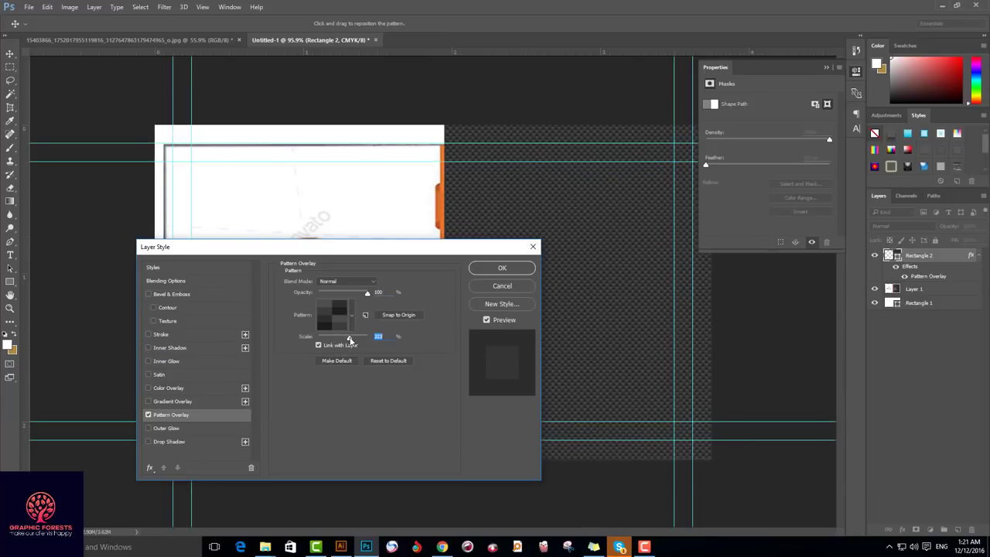
- Compare checker and diagonal stripe patterns, settling on the carbon stripe pattern
left_click(352, 316)
left_click(334, 346)
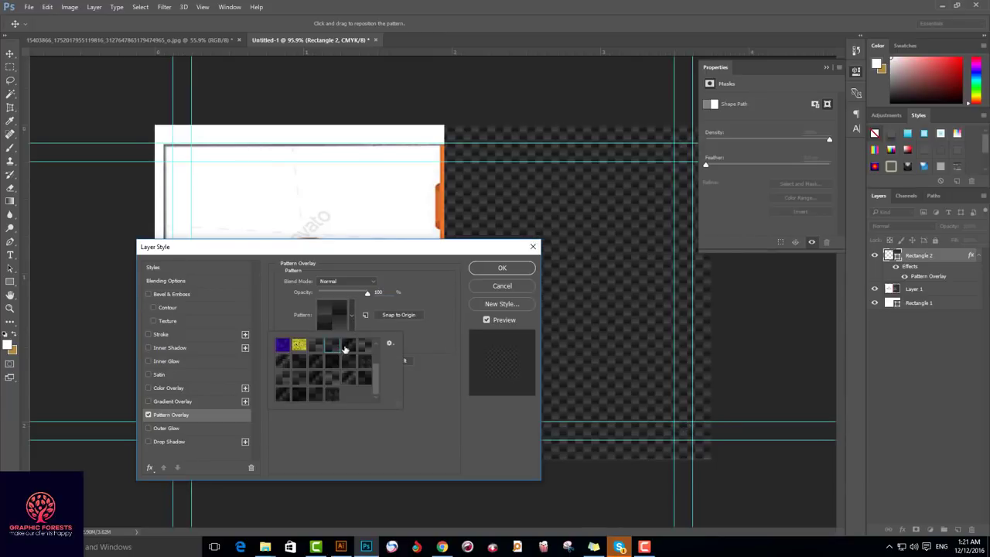
left_click(366, 348)
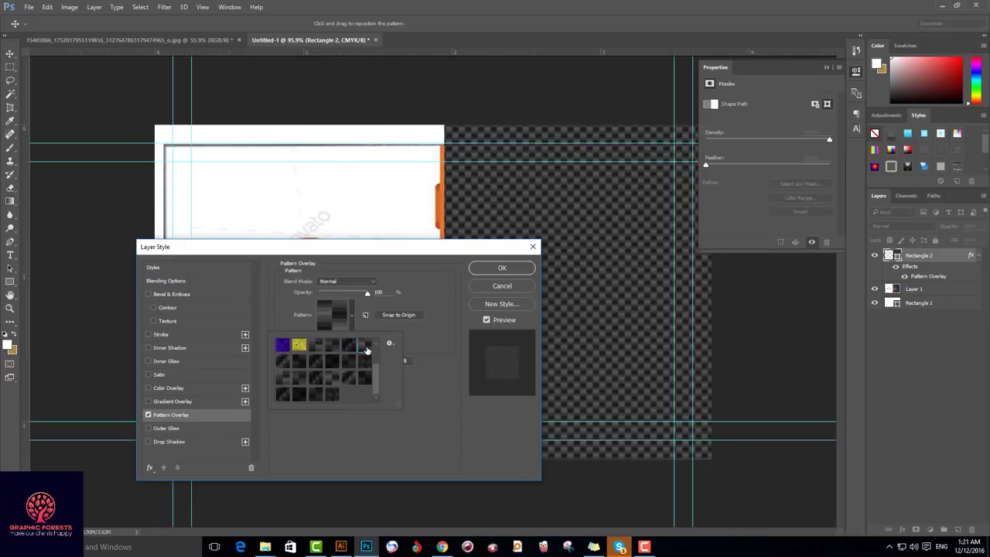
left_click(284, 363)
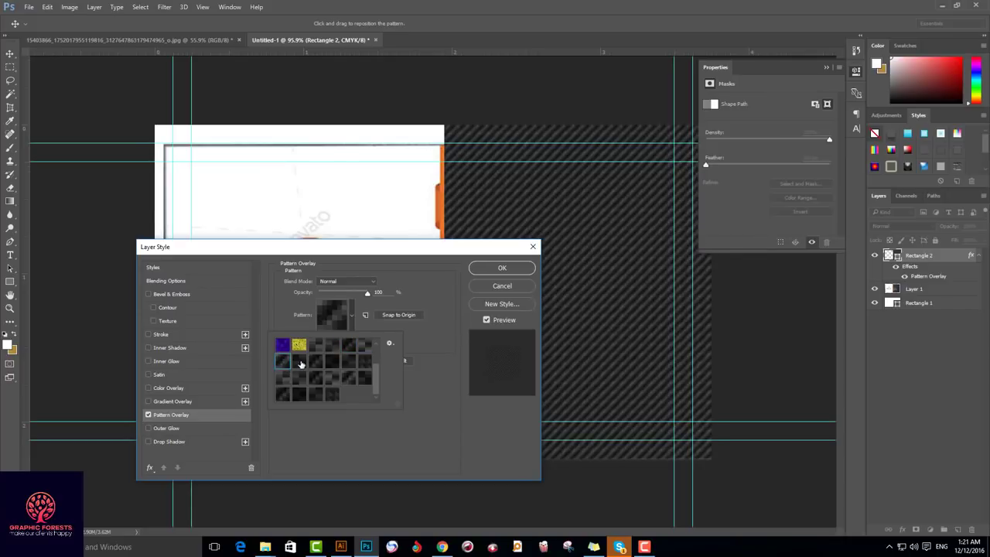
left_click(301, 364)
left_click(320, 364)
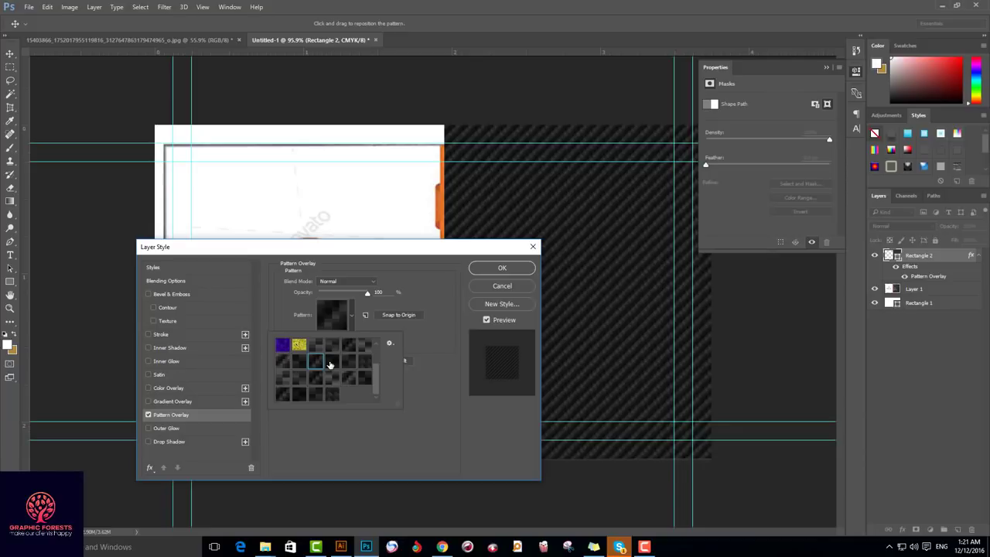
left_click(332, 363)
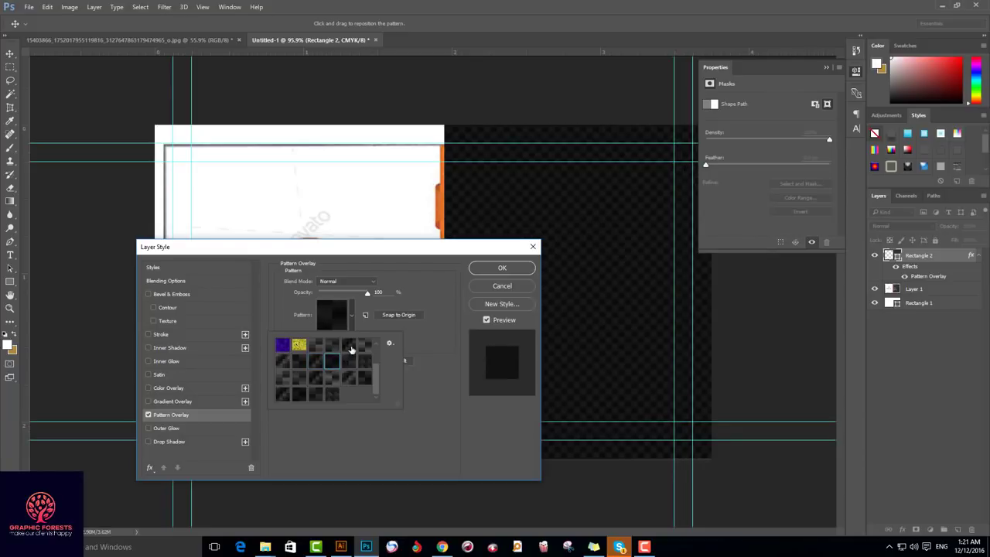
left_click(351, 348)
left_click(401, 330)
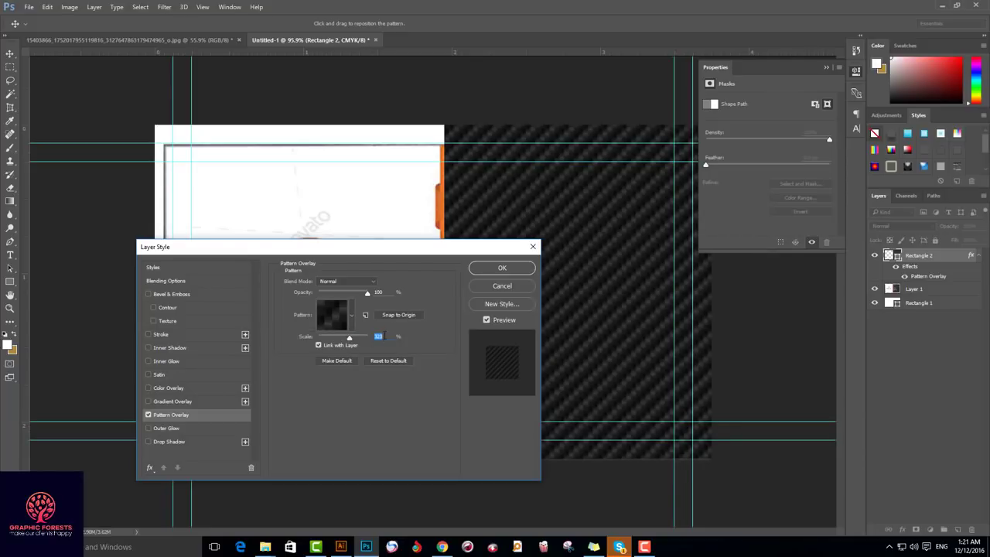
- Link the pattern to the layer and set the Pattern Overlay scale to 100%
scroll(386, 335, "down", 5)
scroll(386, 334, "down", 5)
scroll(386, 334, "down", 5)
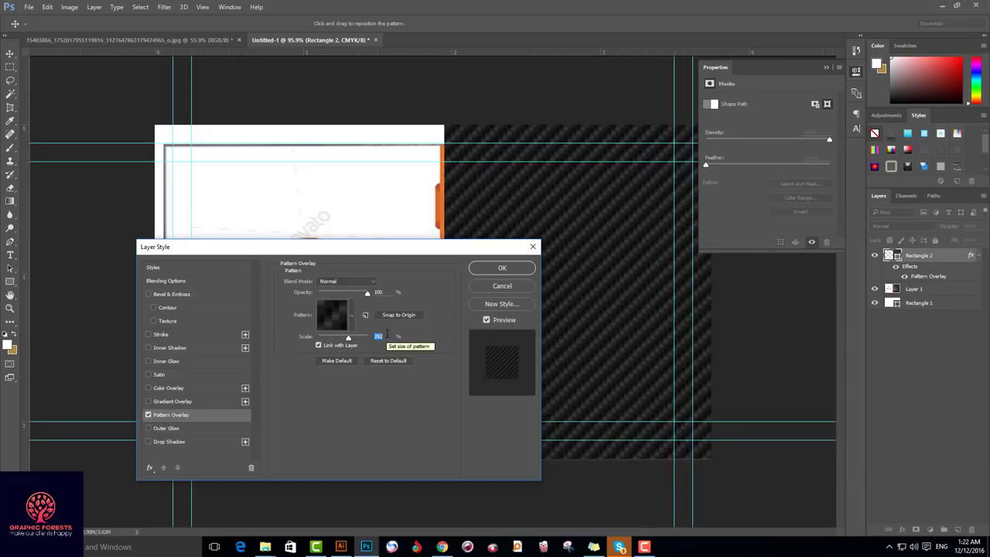
scroll(386, 334, "down", 5)
mouse_move(348, 338)
left_mouse_down()
mouse_move(327, 342)
mouse_move(345, 341)
left_mouse_up()
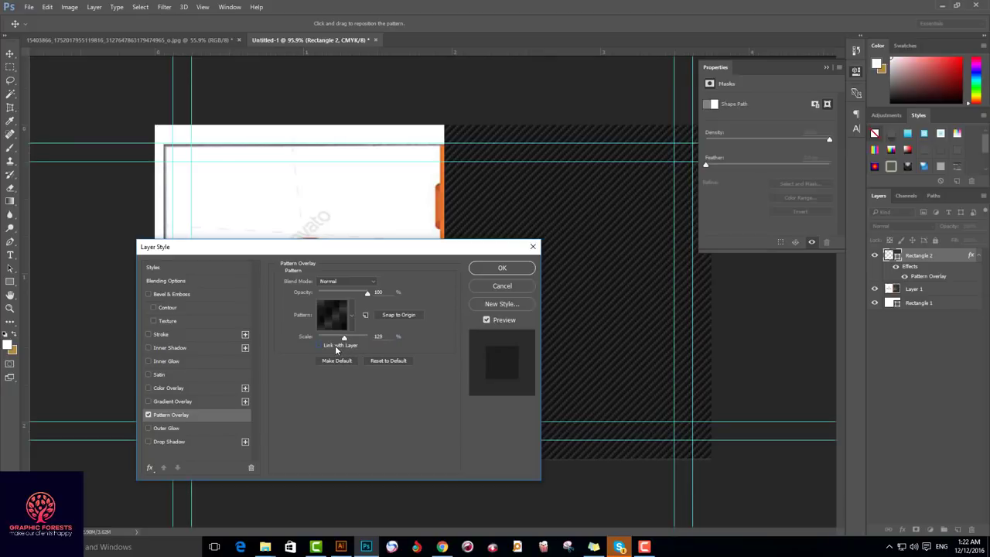
left_click(334, 345)
left_click_drag(345, 340, 340, 341)
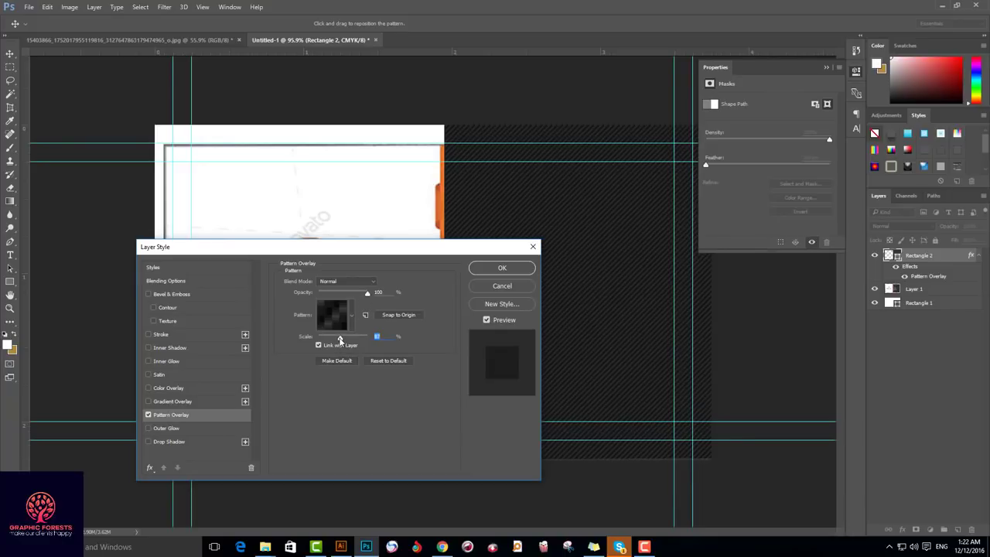
mouse_move(340, 341)
left_mouse_down()
mouse_move(356, 339)
mouse_move(339, 339)
left_mouse_up()
left_click(378, 336)
key("Up")
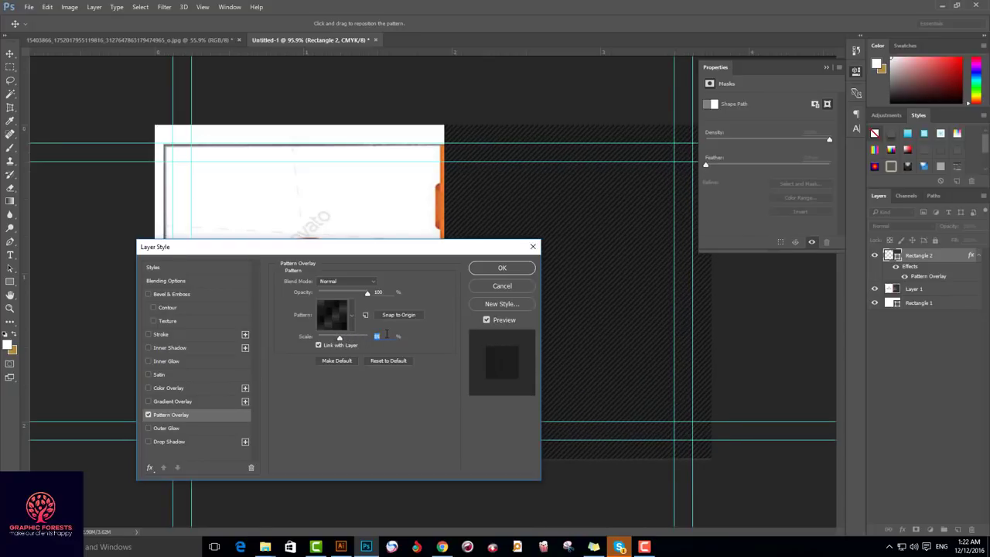
key("Up")
type("100")
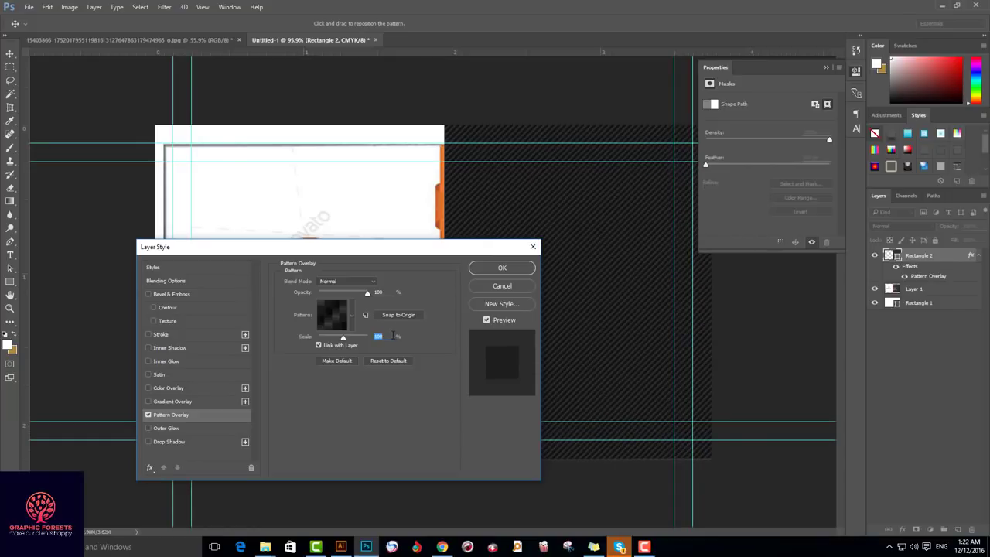
left_click(502, 268)
- Review the carbon panel, then reopen the Pattern Overlay picker and cancel without changes
key("ctrl+1")
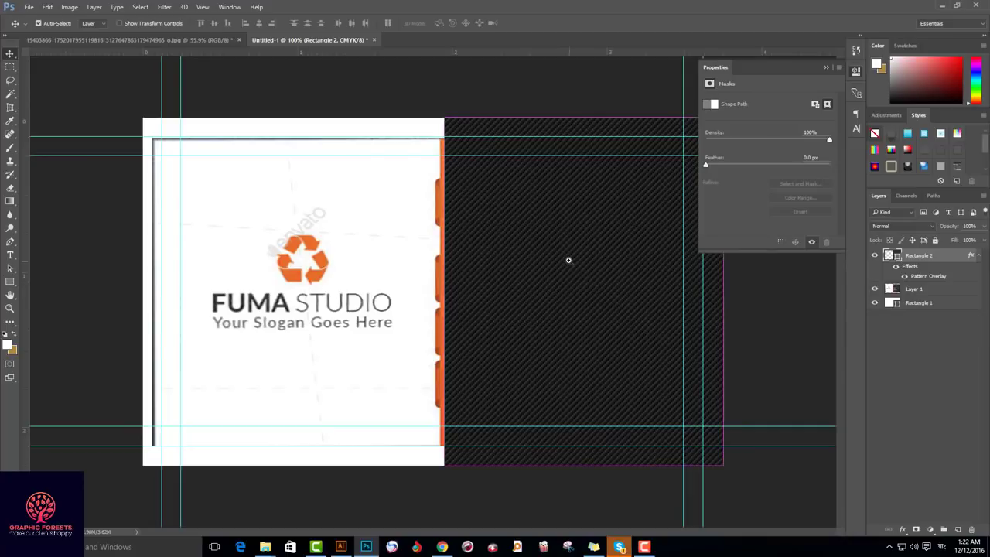
scroll(568, 260, "up", 1)
key("ctrl+0")
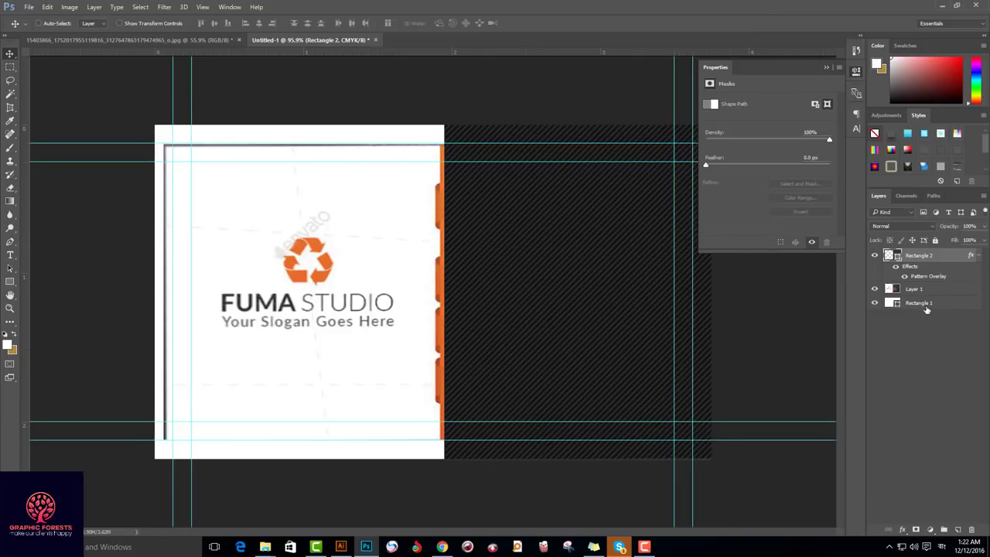
double_click(962, 258)
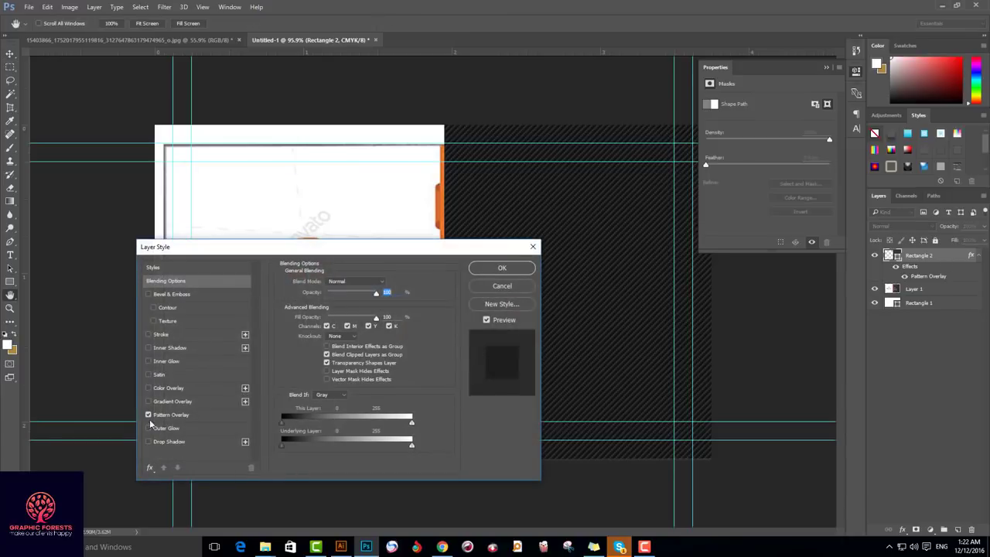
left_click(171, 415)
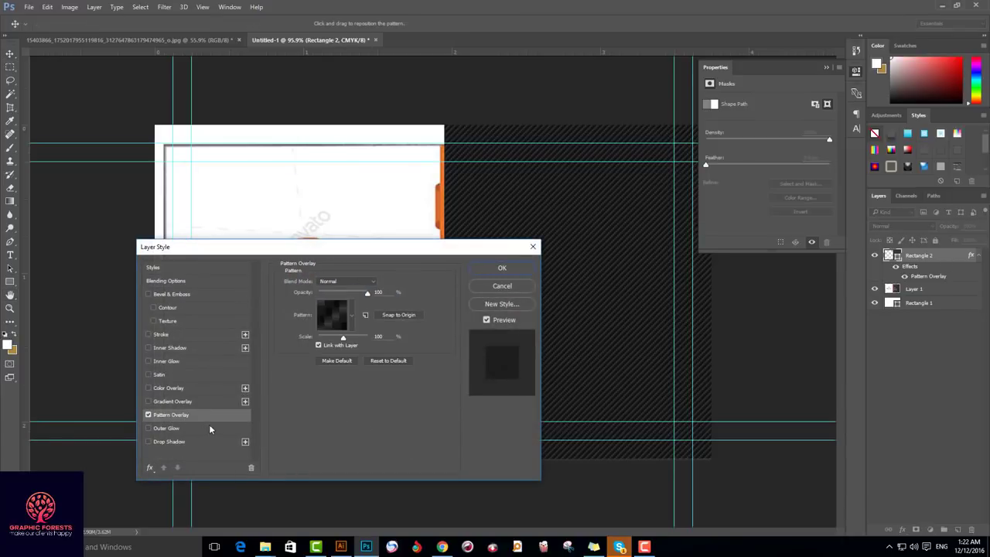
left_click(353, 315)
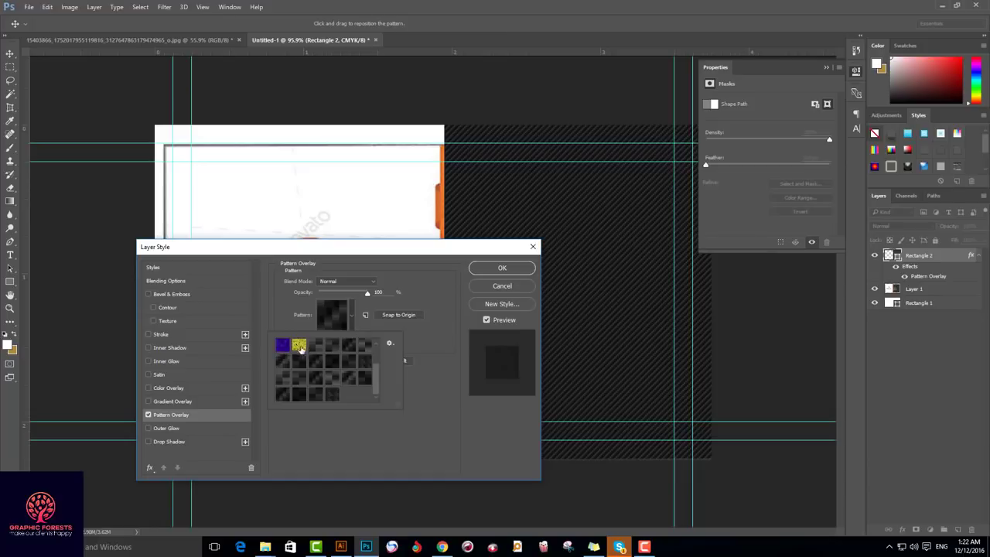
left_click(391, 344)
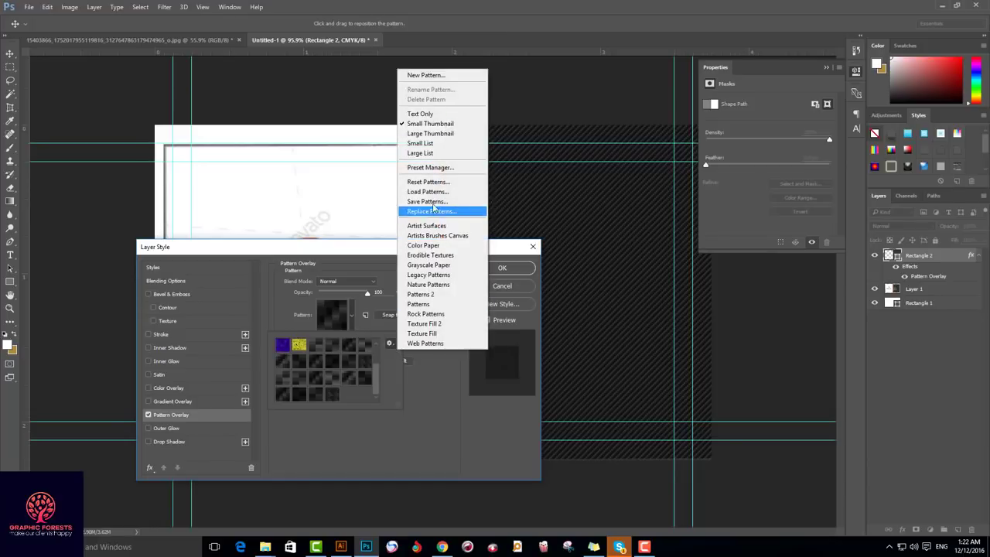
left_click(512, 287)
left_click(497, 289)
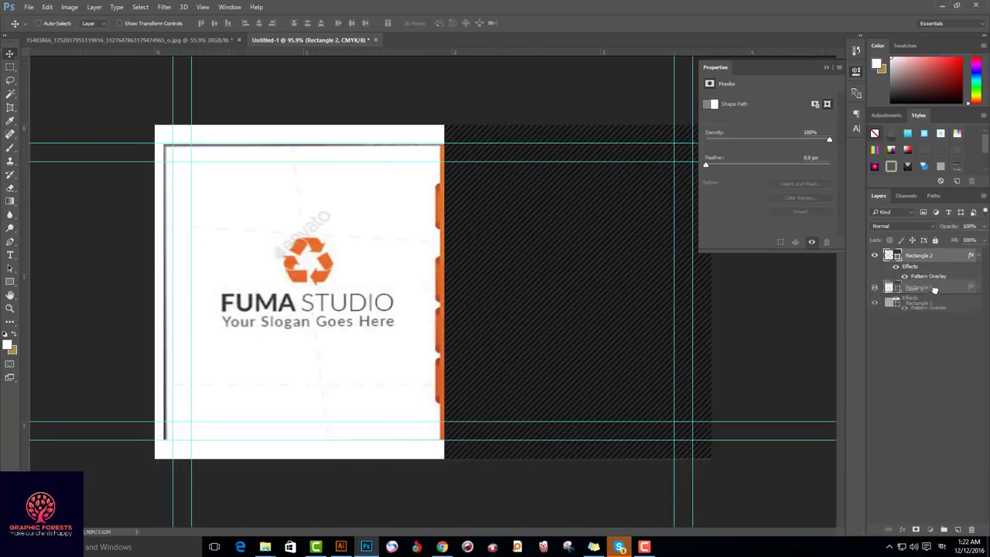
- Move Rectangle 2 below Layer 1 and zoom in to inspect the orange divider
left_click_drag(940, 260, 928, 294)
scroll(465, 226, "up", 5)
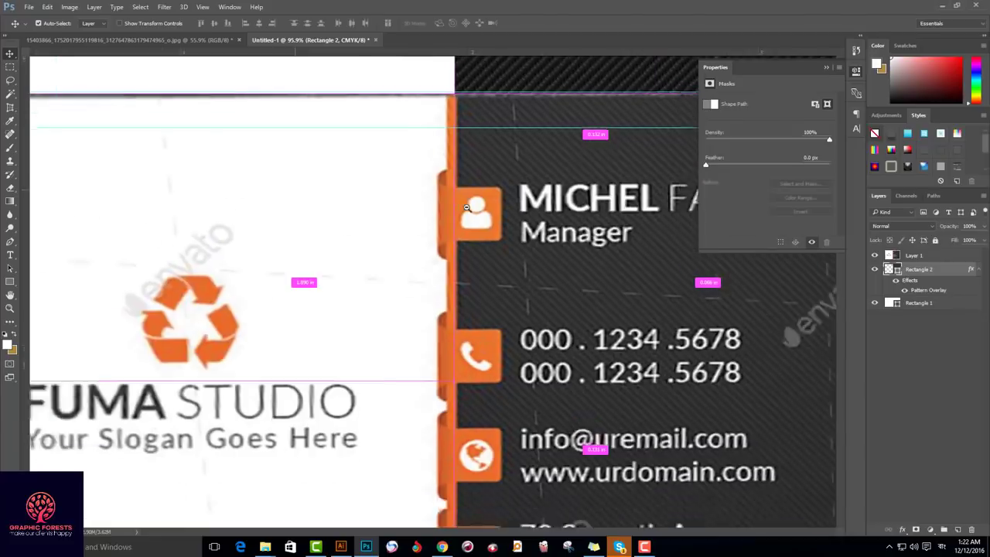
left_click_drag(494, 281, 523, 369)
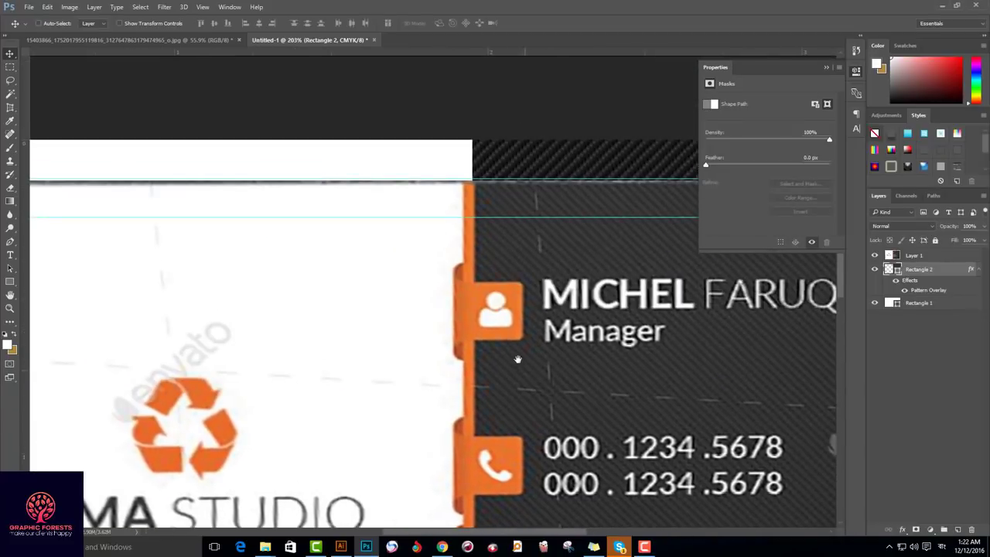
scroll(469, 242, "up", 4)
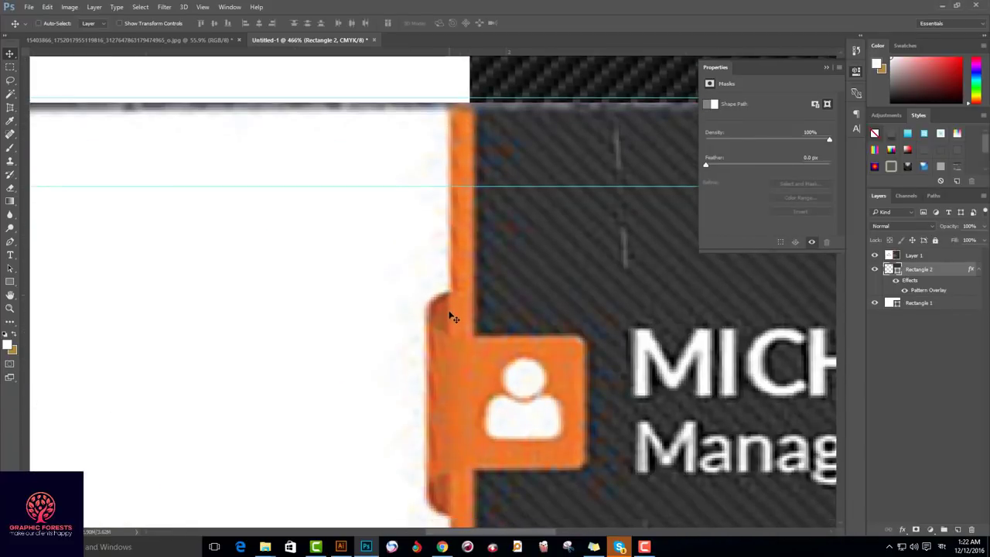
scroll(449, 316, "down", 2)
scroll(519, 335, "down", 2)
scroll(519, 334, "down", 2)
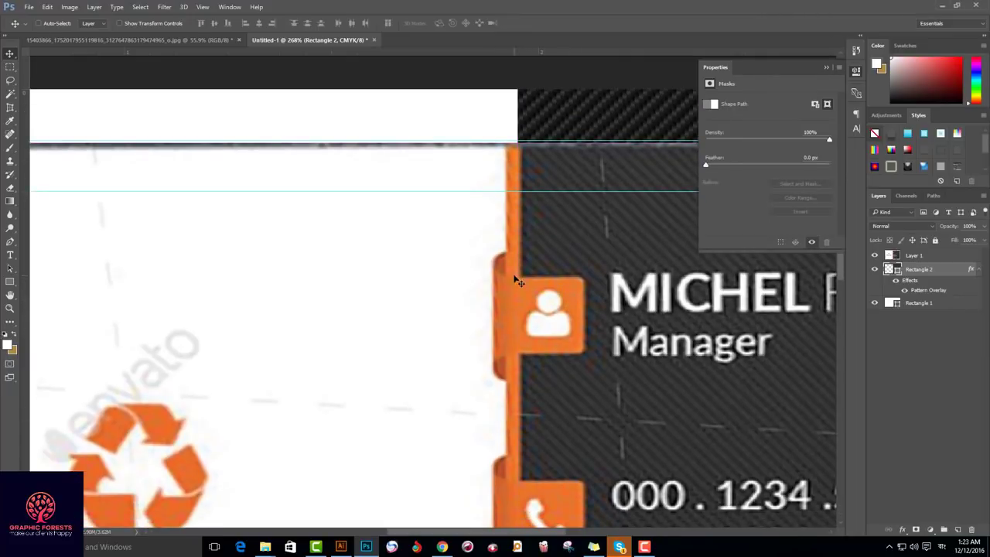
scroll(515, 278, "up", 1)
scroll(532, 310, "up", 1)
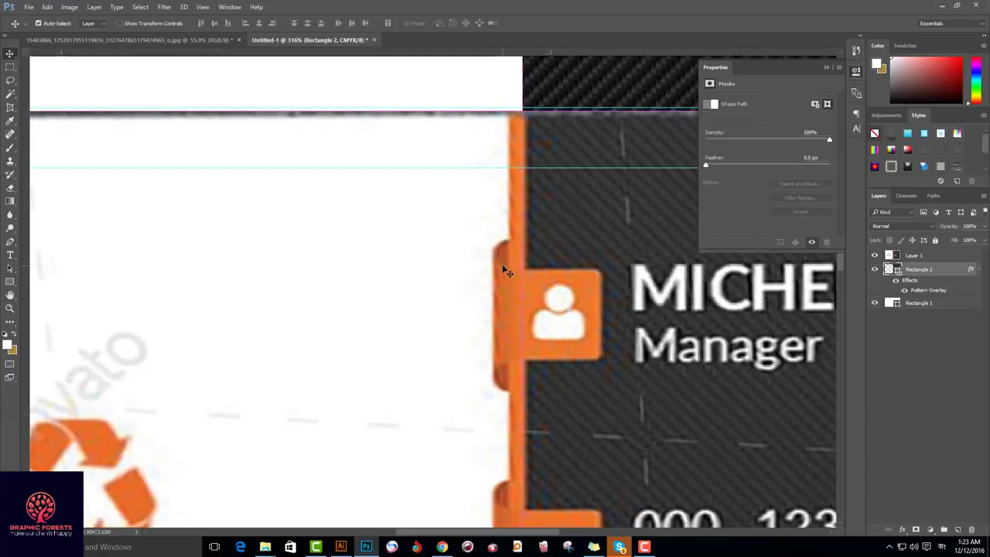
scroll(500, 283, "down", 5)
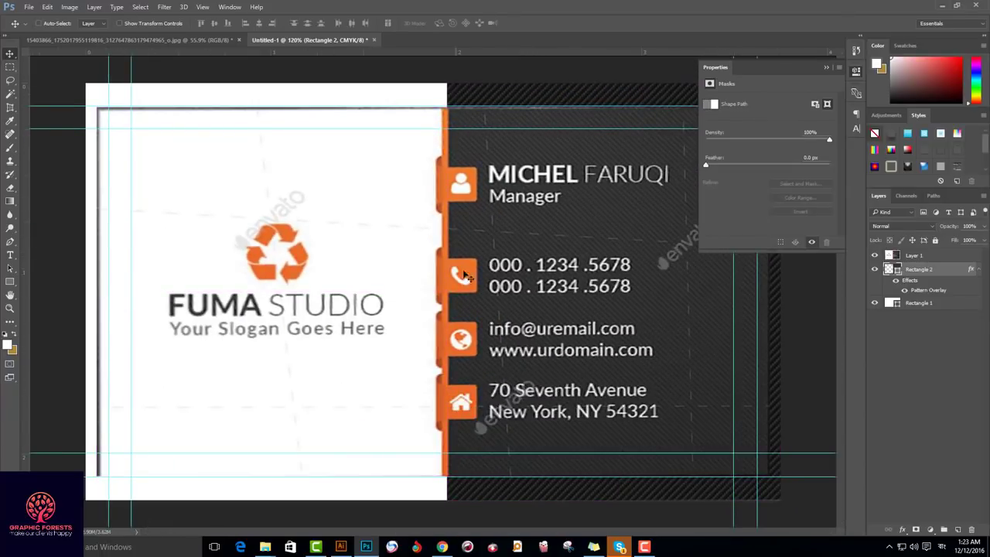
scroll(468, 174, "up", 2)
scroll(475, 147, "down", 2)
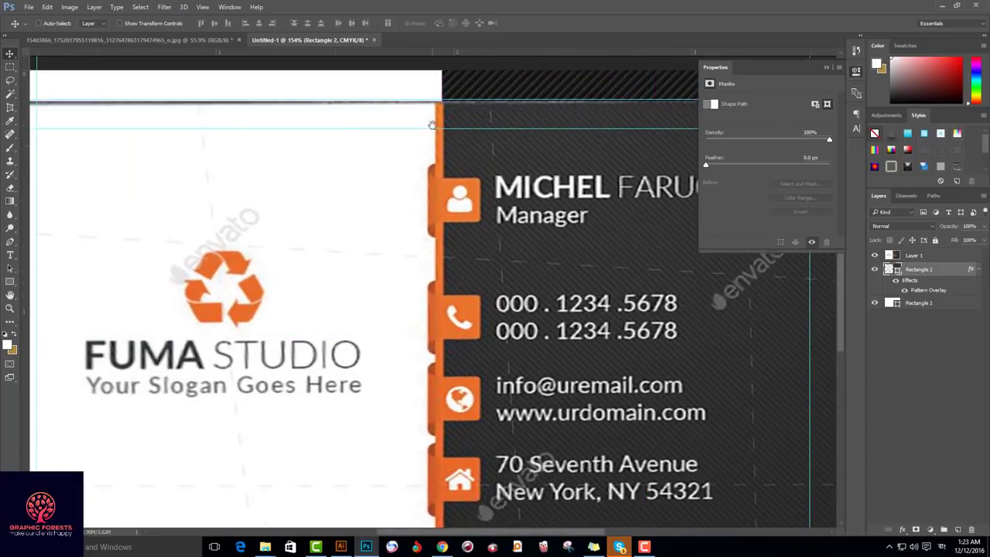
scroll(471, 150, "down", 1)
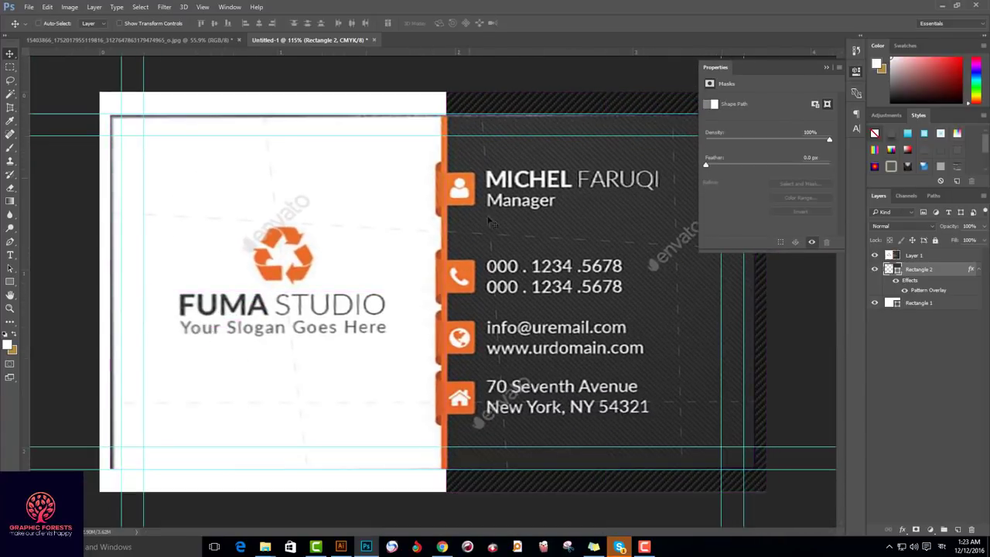
scroll(453, 278, "up", 1)
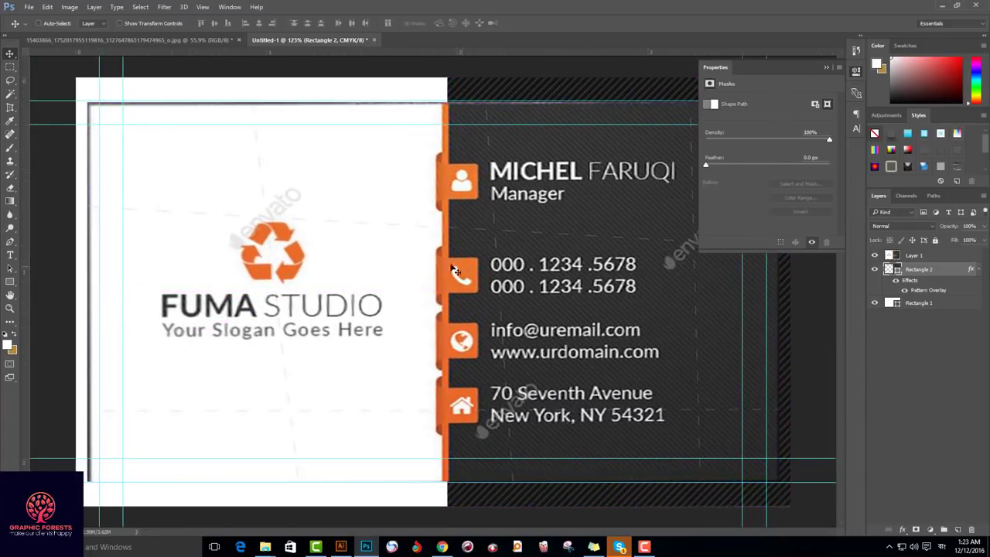
- Select the Rectangle tool for drawing shapes
left_click(10, 281)
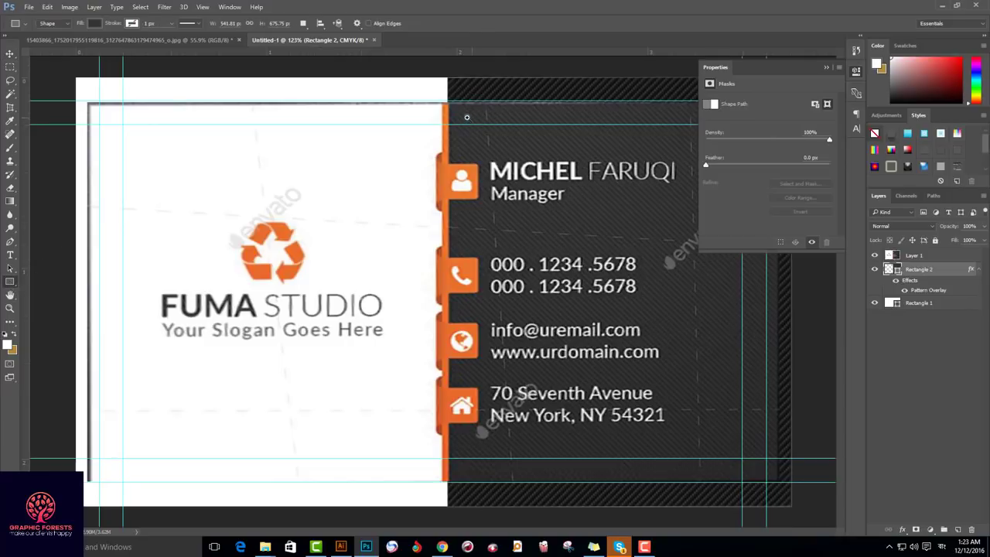
scroll(470, 133, "up", 1)
scroll(470, 133, "up", 1)
scroll(464, 127, "up", 1)
- Draw a tall thin rectangle along the divider and fill it with sampled orange
key("alt+bracketright")
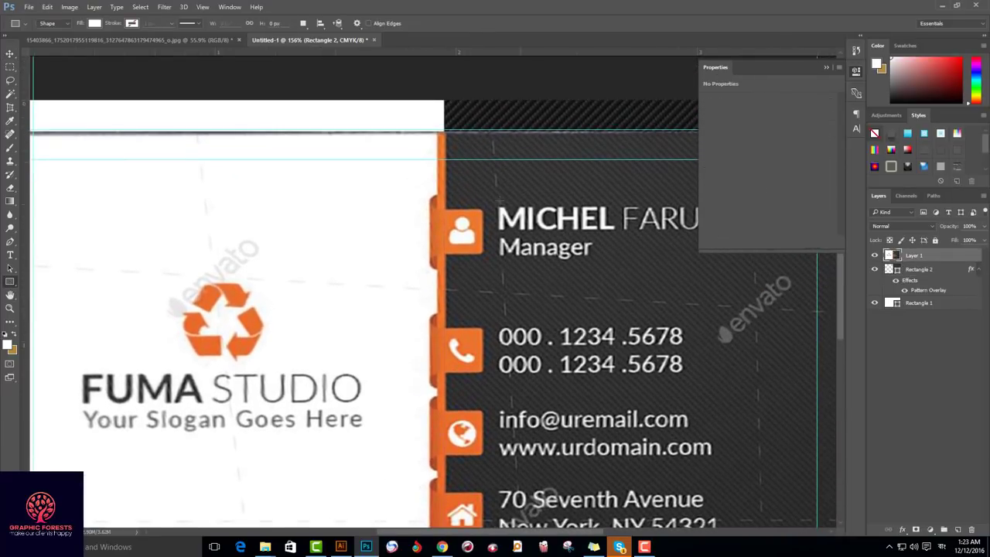
left_click_drag(444, 101, 471, 164)
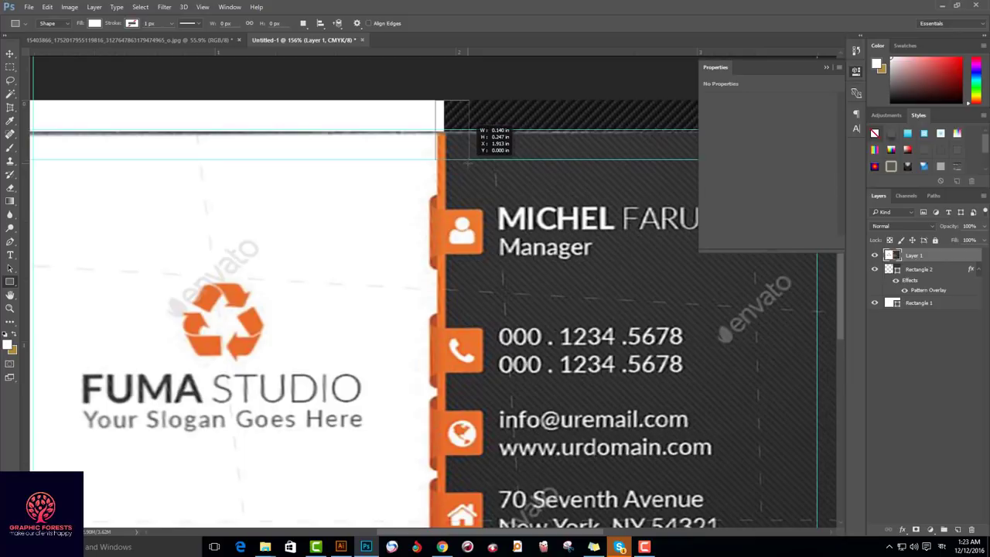
left_click_drag(436, 200, 464, 424)
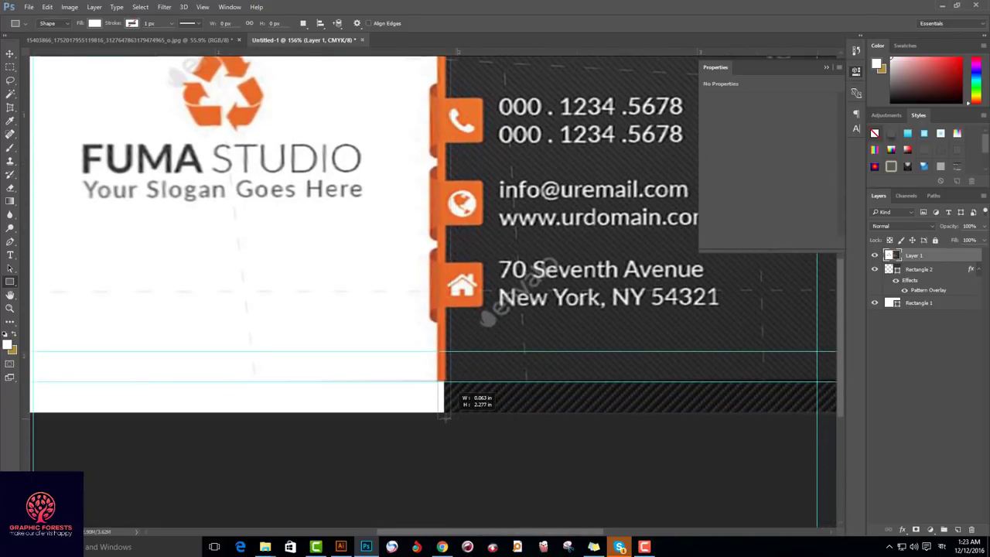
left_click_drag(464, 424, 445, 418)
scroll(442, 418, "up", 3)
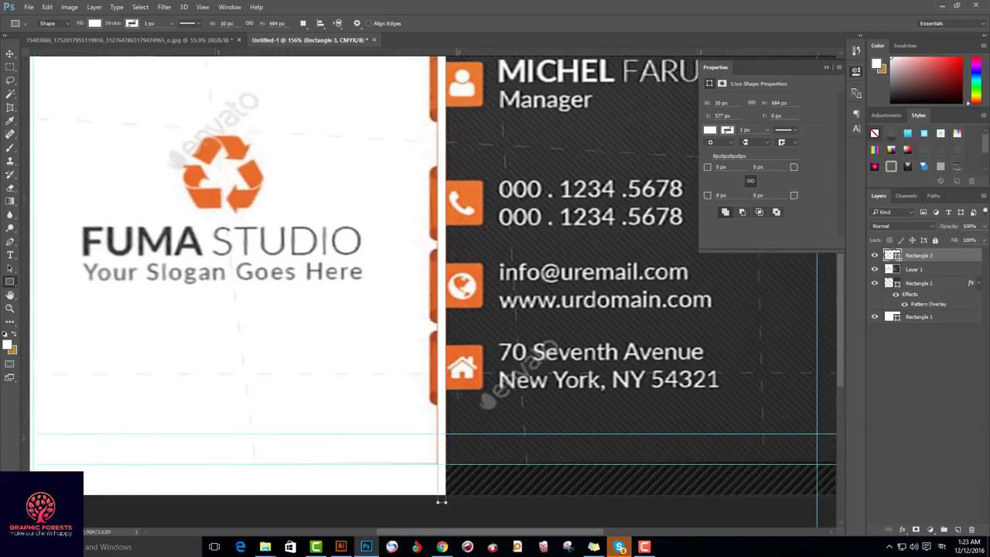
double_click(893, 255)
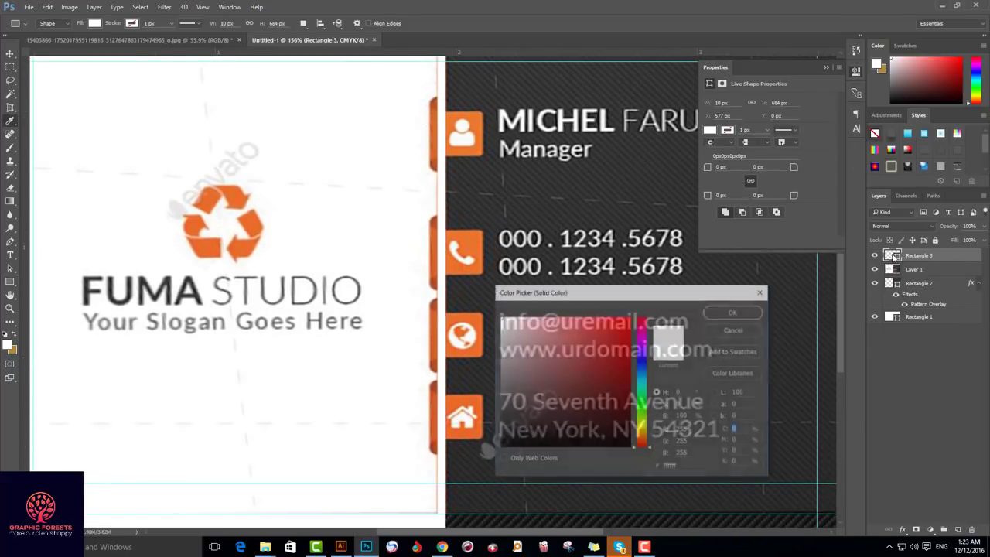
left_click(473, 114)
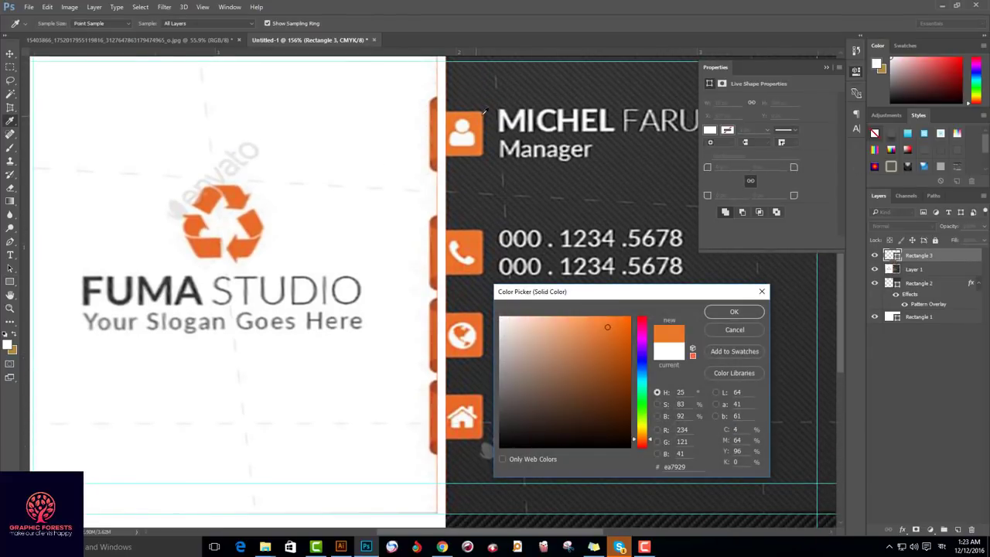
left_click(734, 311)
- Recolour the new rectangle pink and zoom in on the top of the bar
double_click(892, 255)
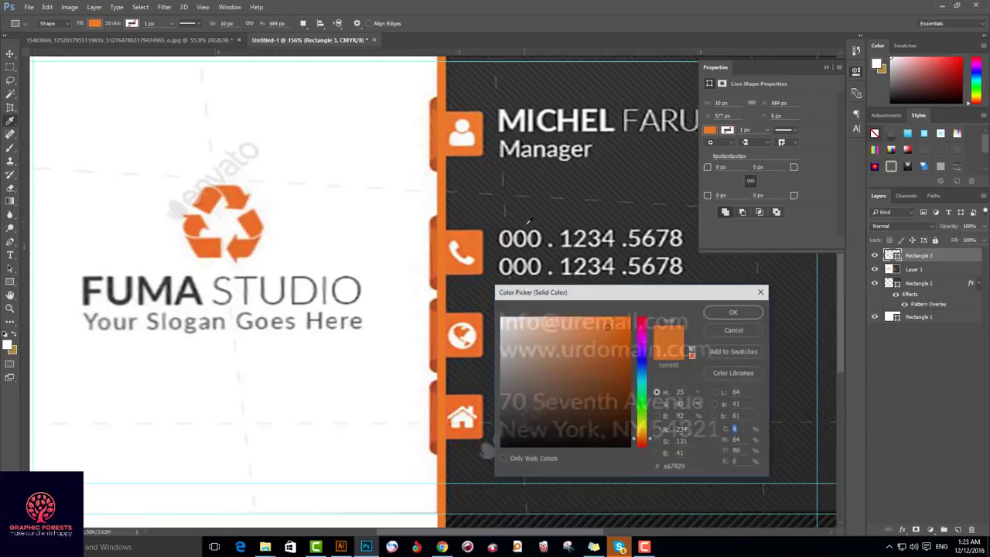
left_click(642, 323)
left_click(734, 311)
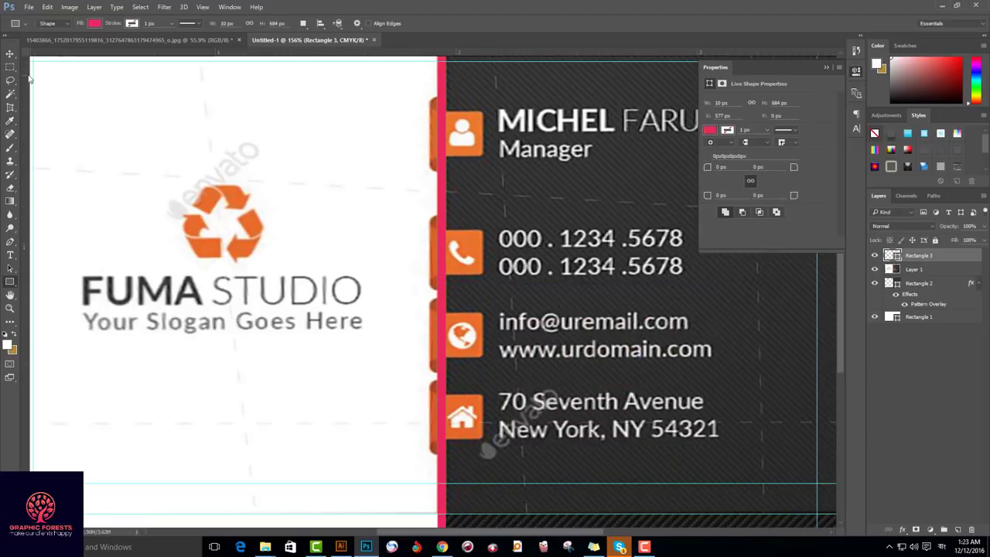
left_click(10, 54)
left_click(485, 166, "ctrl")
mouse_move(485, 166)
left_mouse_down()
mouse_move(504, 151)
mouse_move(504, 235)
mouse_move(504, 214)
left_mouse_up()
- Widen the pink divider bar a few pixels leftward with Free Transform
key("ctrl+t")
scroll(495, 247, "down", 1)
scroll(480, 309, "down", 3)
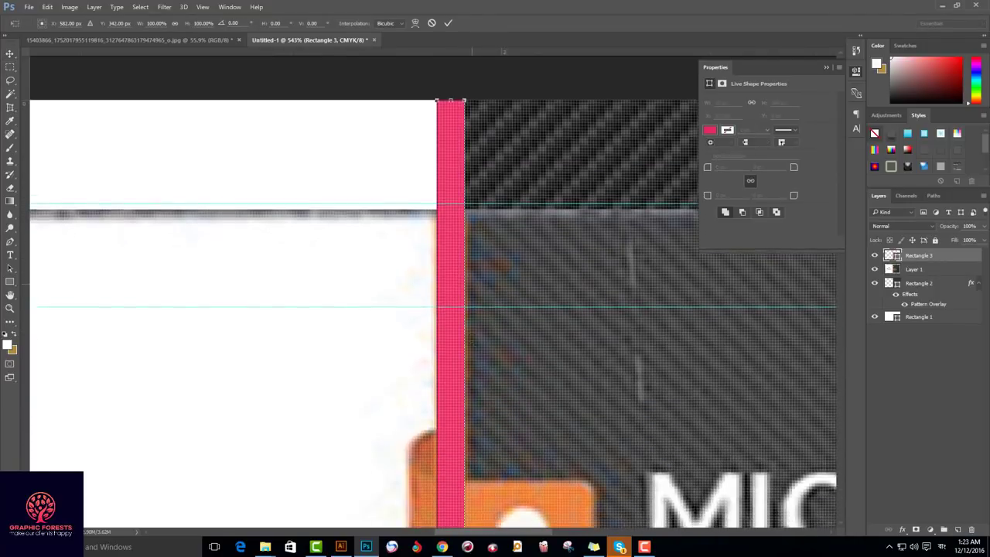
scroll(460, 374, "down", 3)
scroll(464, 393, "down", 3)
scroll(464, 393, "down", 3)
scroll(454, 408, "down", 3)
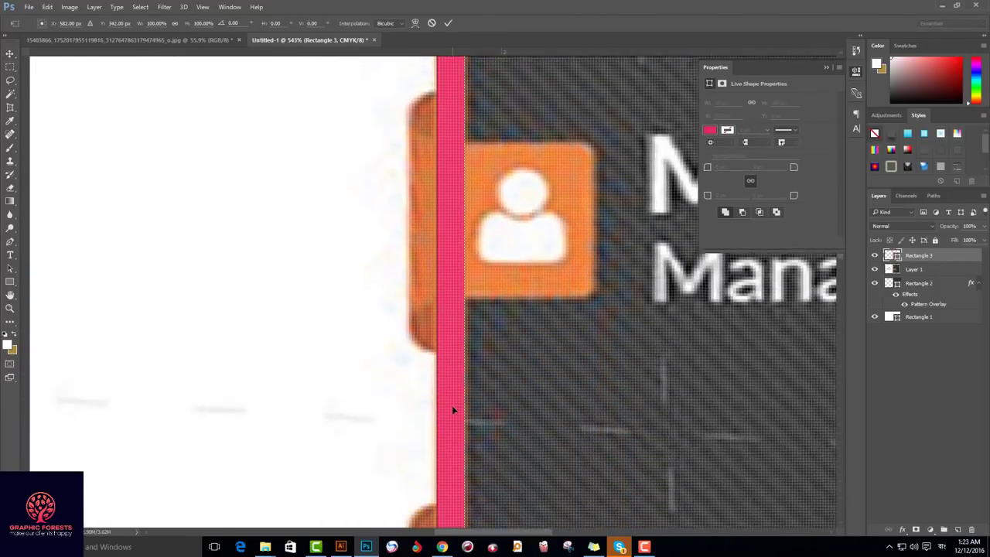
scroll(454, 409, "down", 3)
scroll(453, 410, "down", 3)
scroll(453, 410, "down", 3)
scroll(453, 410, "down", 2)
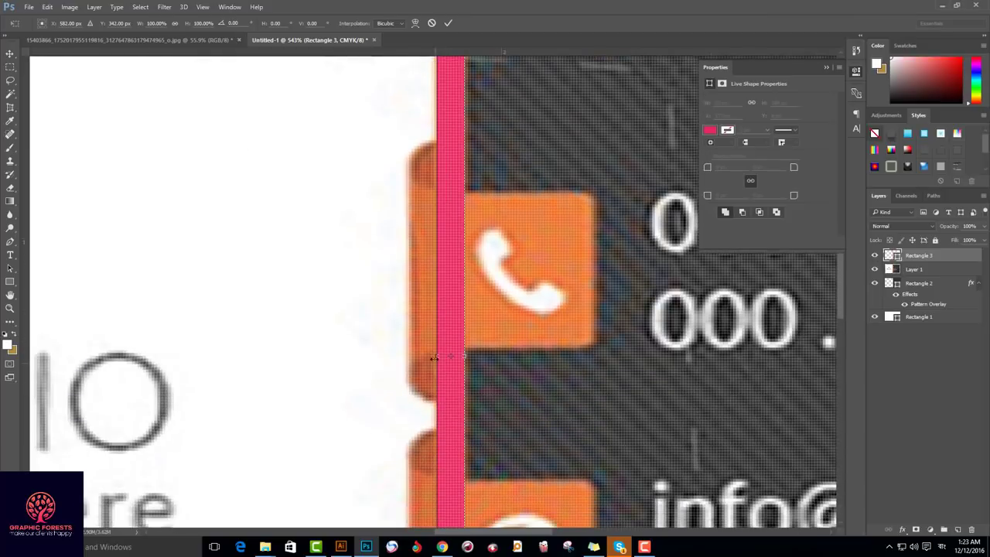
left_click_drag(432, 355, 429, 355)
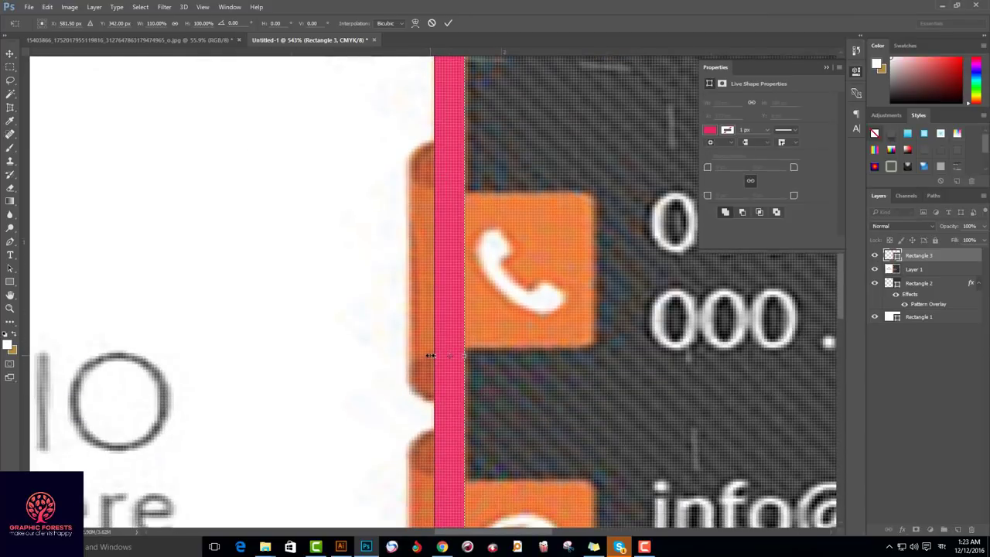
key("Return")
key("ctrl+0")
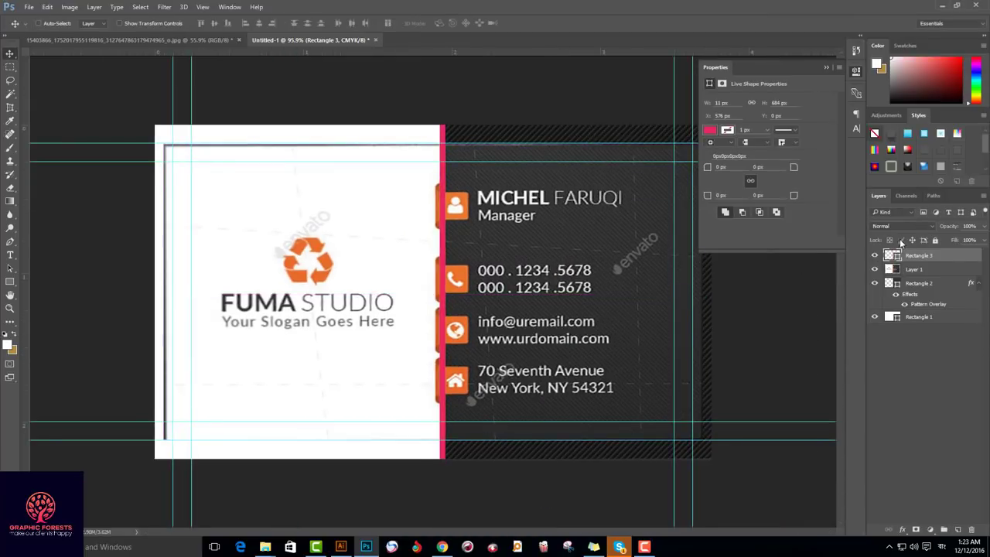
- Recolour the divider with orange sampled from the tab icons and move it below Layer 1
double_click(892, 256)
left_click(464, 266)
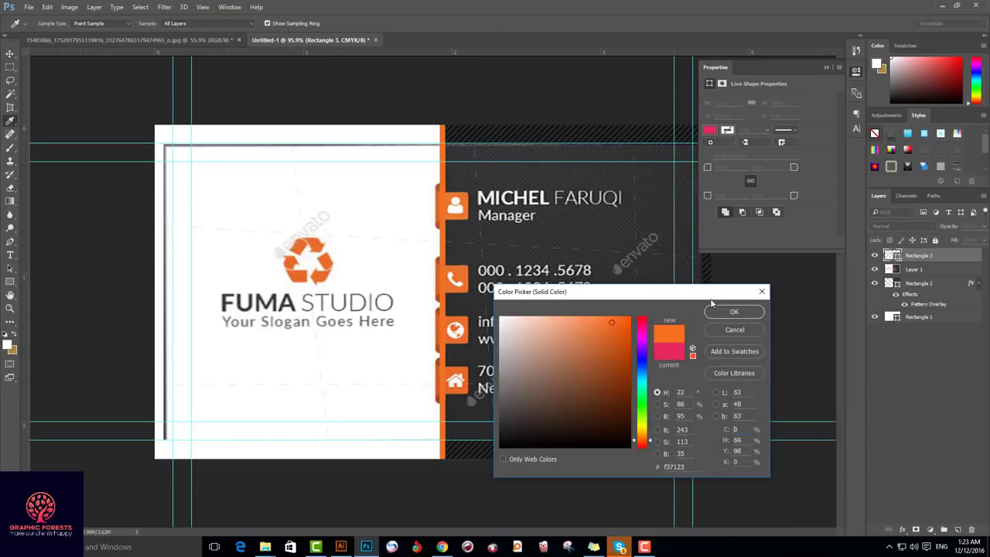
left_click(732, 313)
left_click_drag(924, 267, 925, 275)
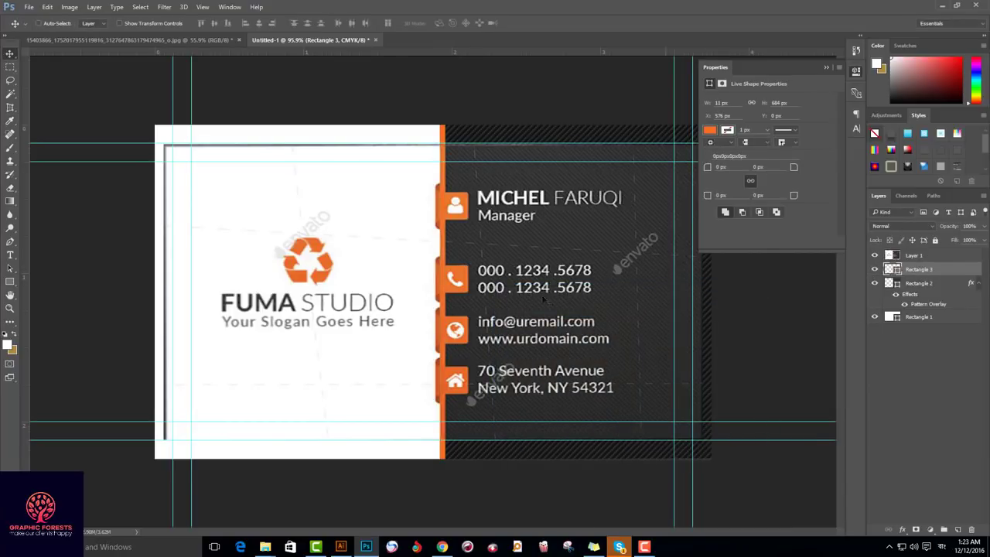
mouse_move(463, 188)
left_mouse_down()
mouse_move(497, 215)
mouse_move(474, 219)
left_mouse_up()
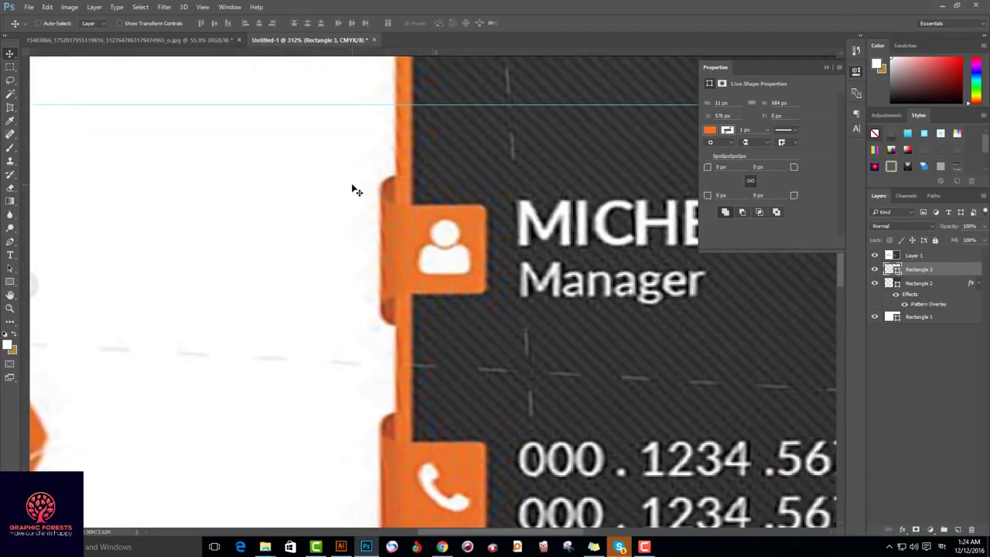
left_click(11, 283)
right_click(11, 283)
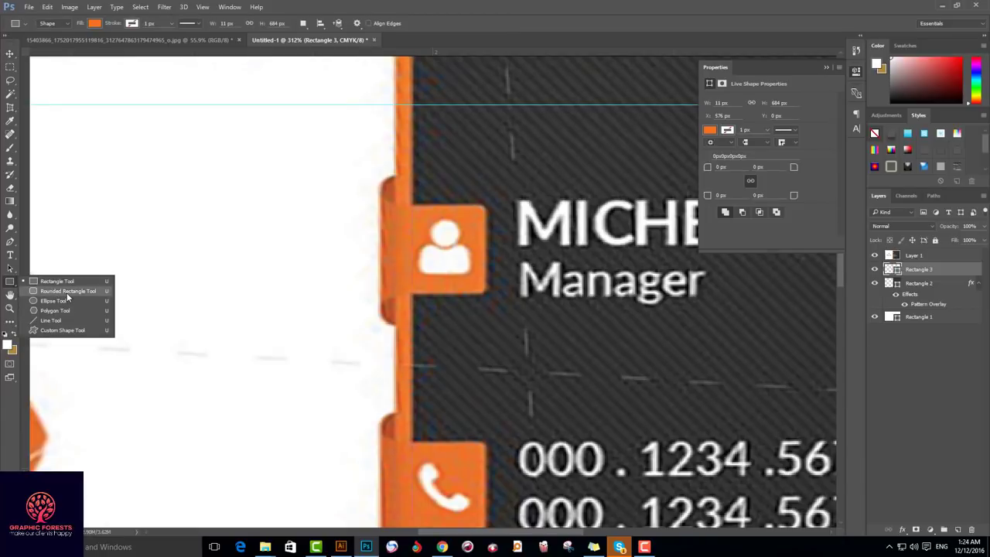
- Draw a rounded tab beside the person icon with linked 9 px corner radii
left_click(66, 292)
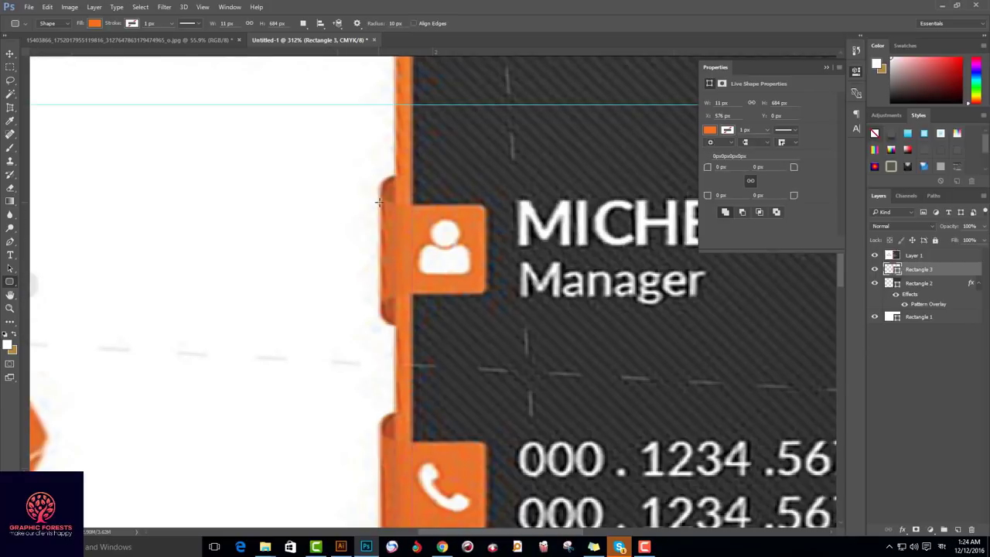
scroll(482, 266, "up", 1)
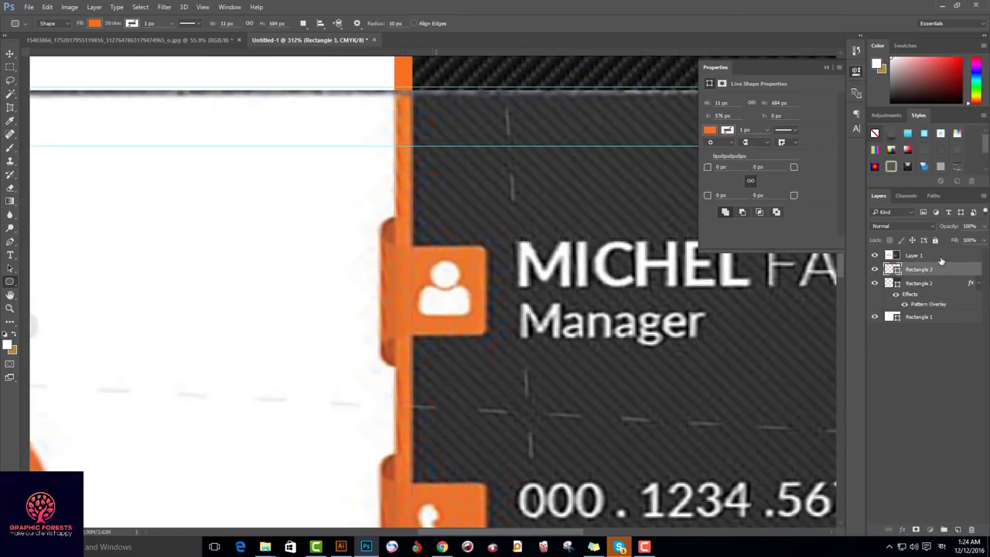
left_click(914, 255)
mouse_move(400, 274)
left_mouse_down()
mouse_move(417, 362)
mouse_move(408, 369)
left_mouse_up()
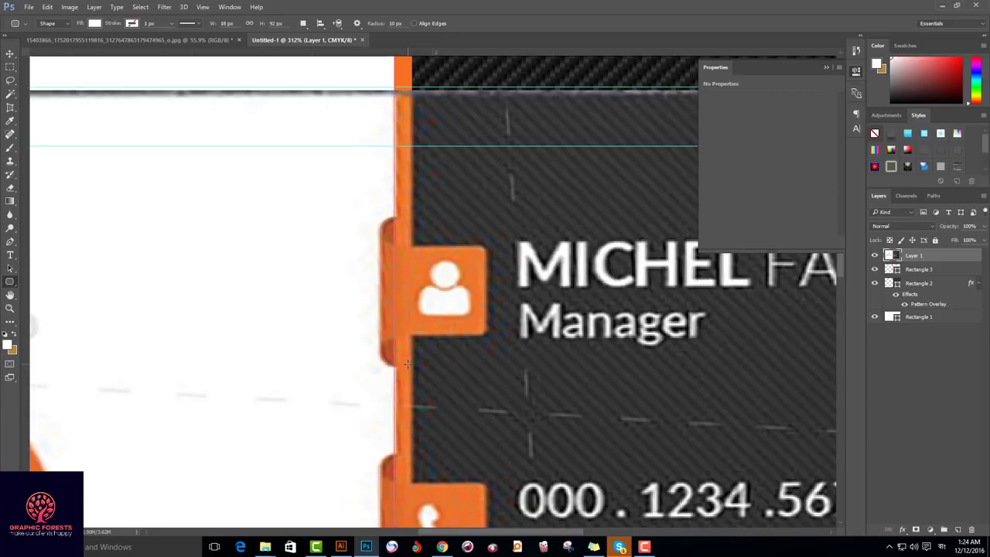
left_click_drag(406, 369, 407, 368)
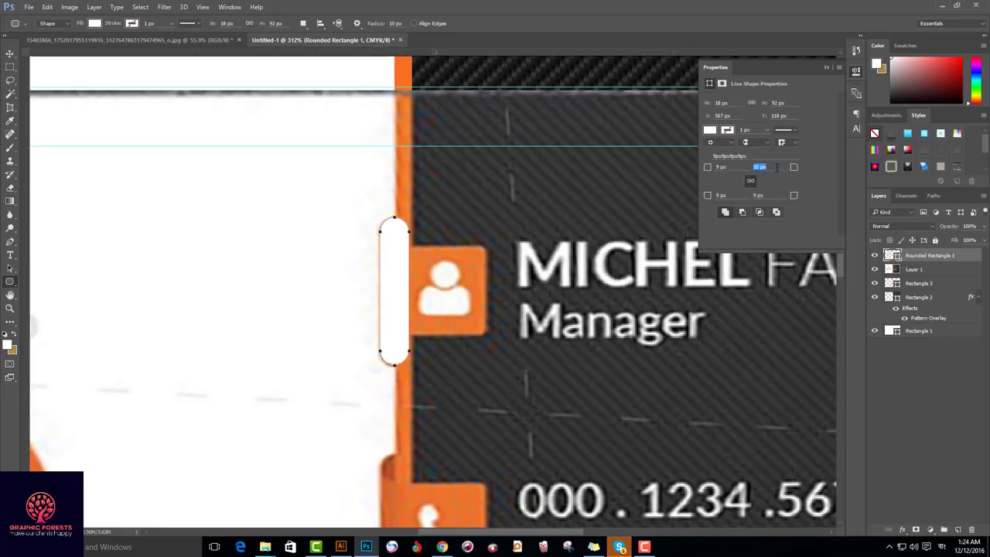
type("9")
key("Return")
left_click(750, 181)
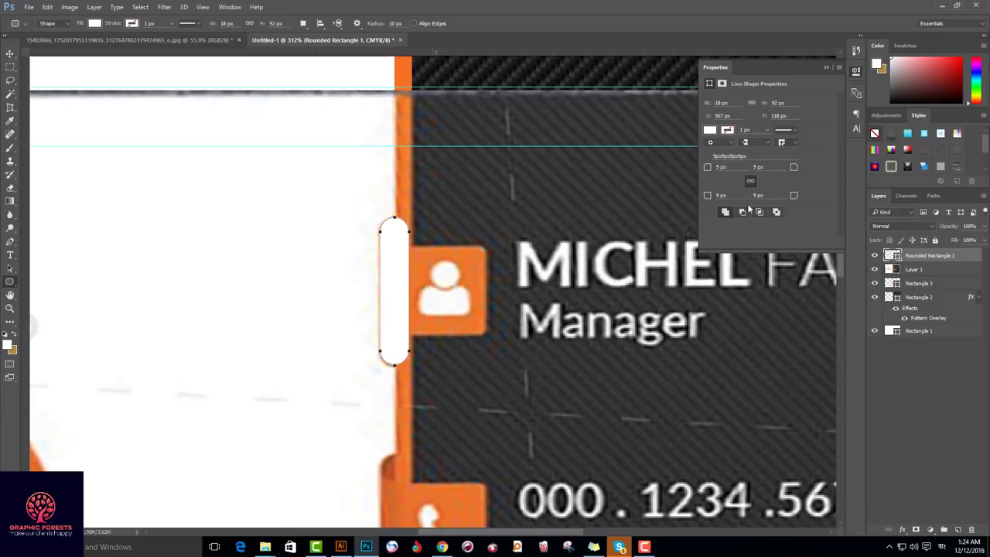
- Check the tab's corner radius and nudge it one pixel left
left_click(10, 54)
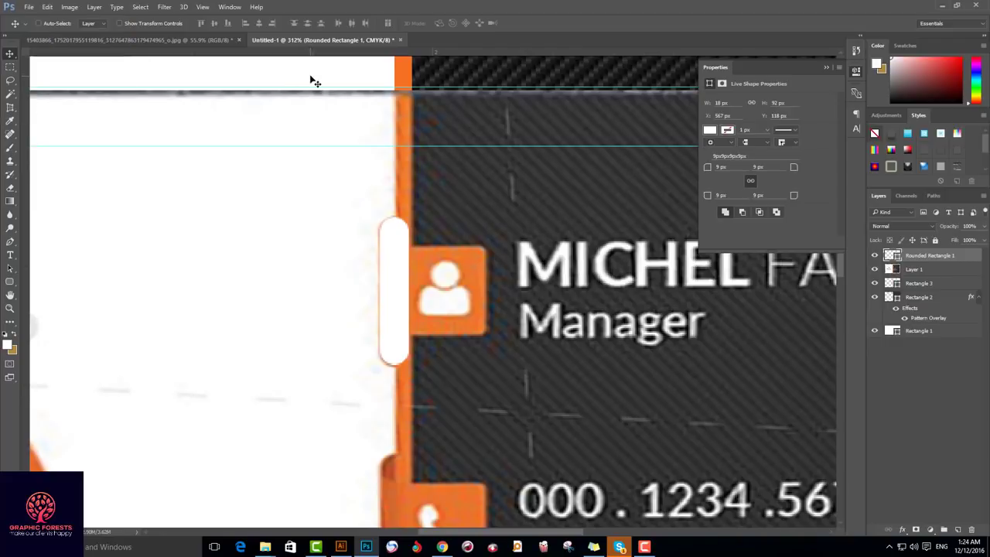
key("u")
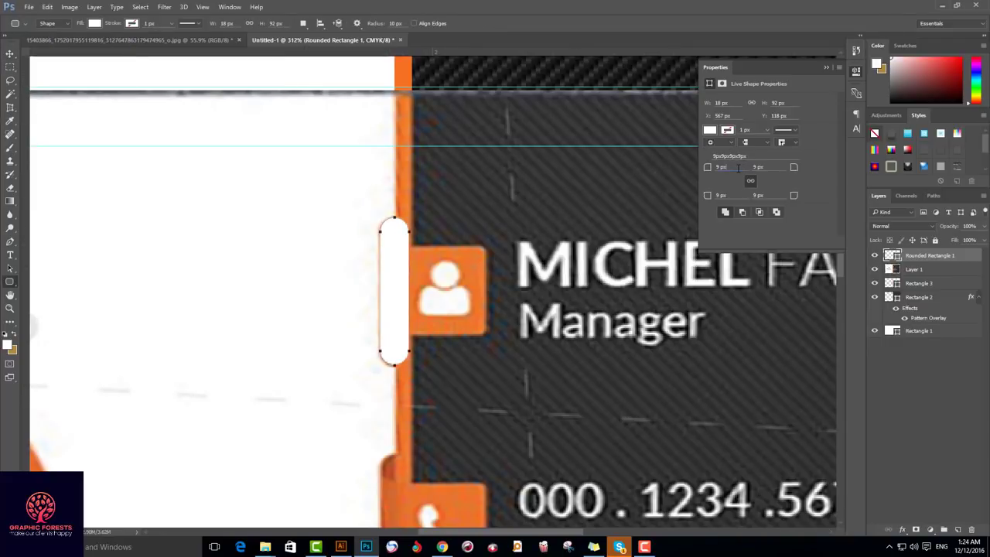
left_click(738, 167)
left_click(11, 53)
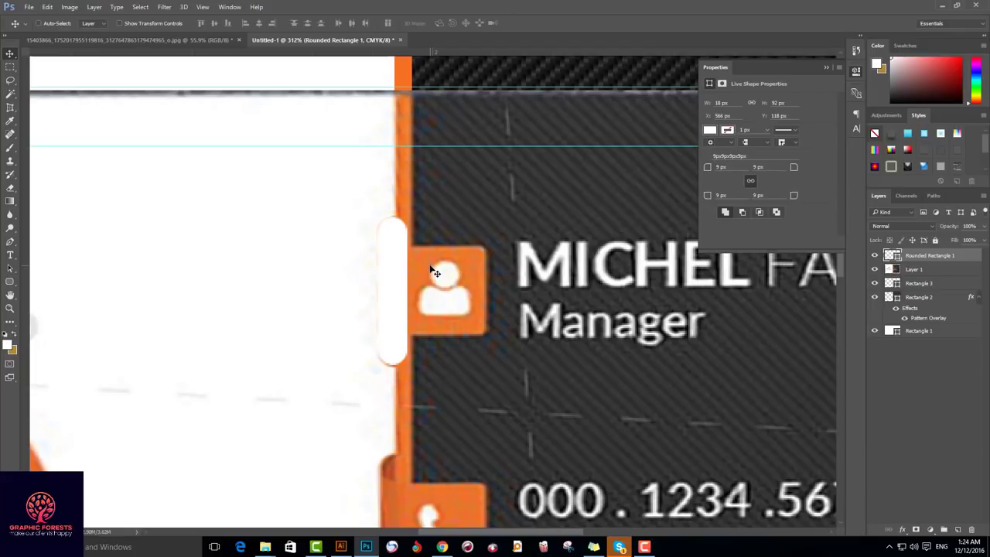
key("Left")
- Fill the tab red and toggle its visibility to compare with the reference
double_click(892, 257)
left_click(628, 323)
left_click(734, 311)
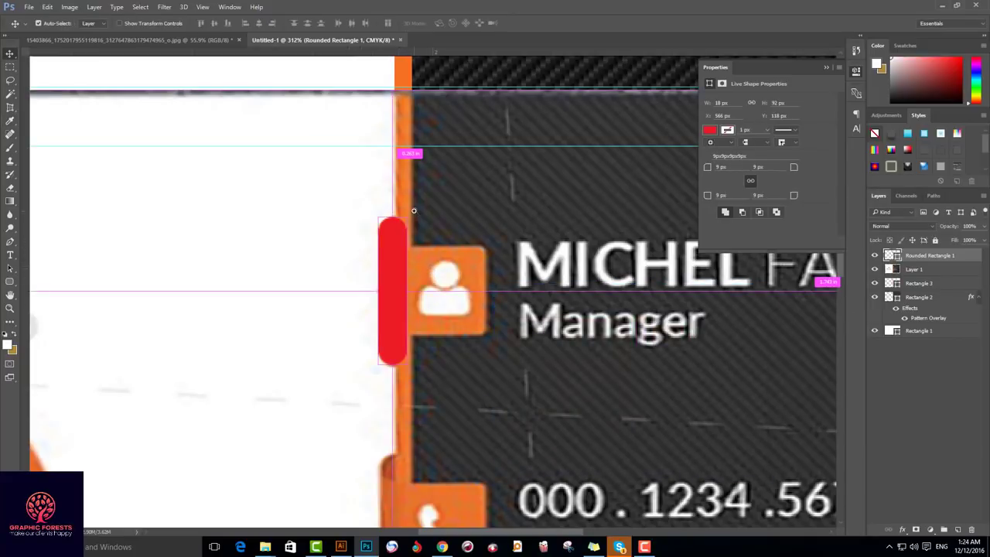
scroll(433, 224, "up", 3, "alt")
left_click(876, 256)
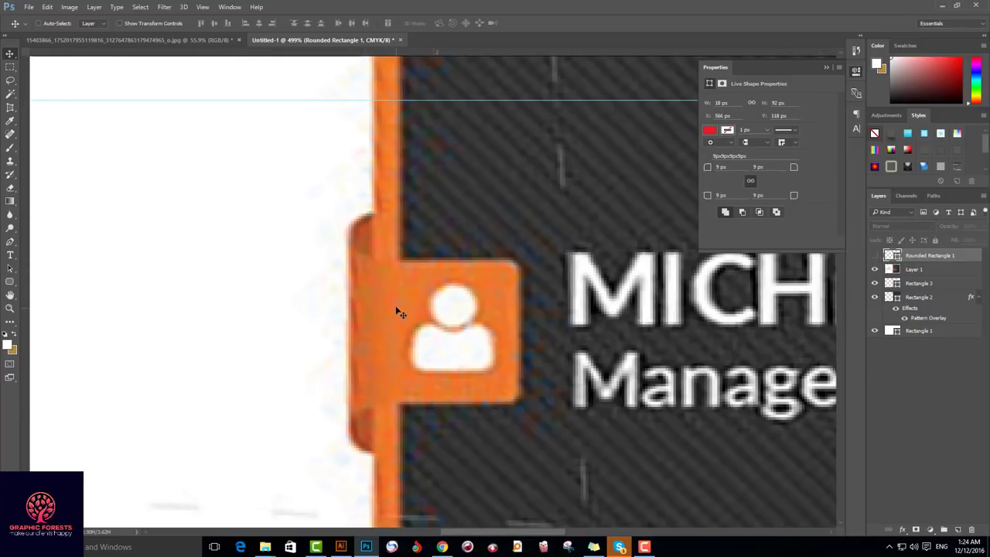
left_click(874, 256)
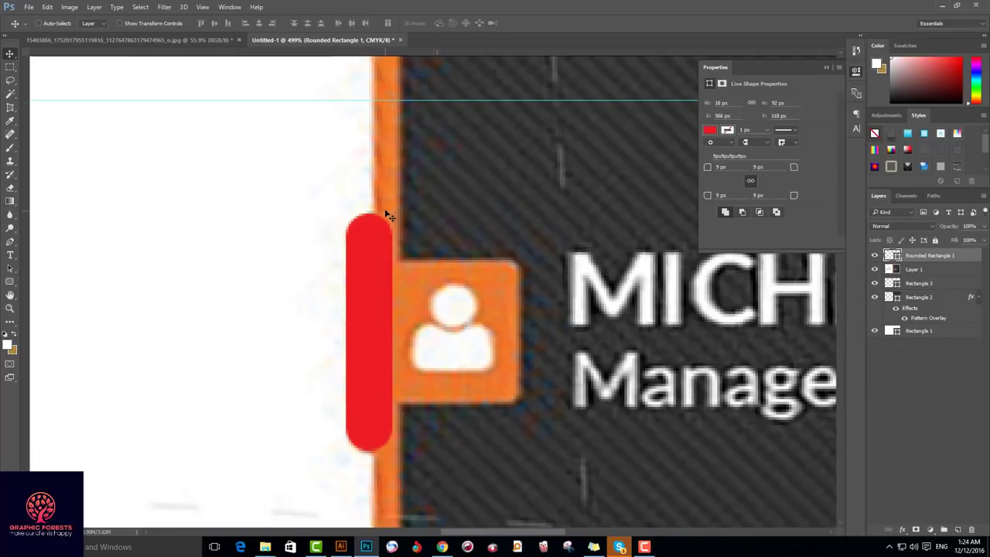
- Switch from the path selection tool to the plain Rectangle tool
scroll(451, 348, "down", 1)
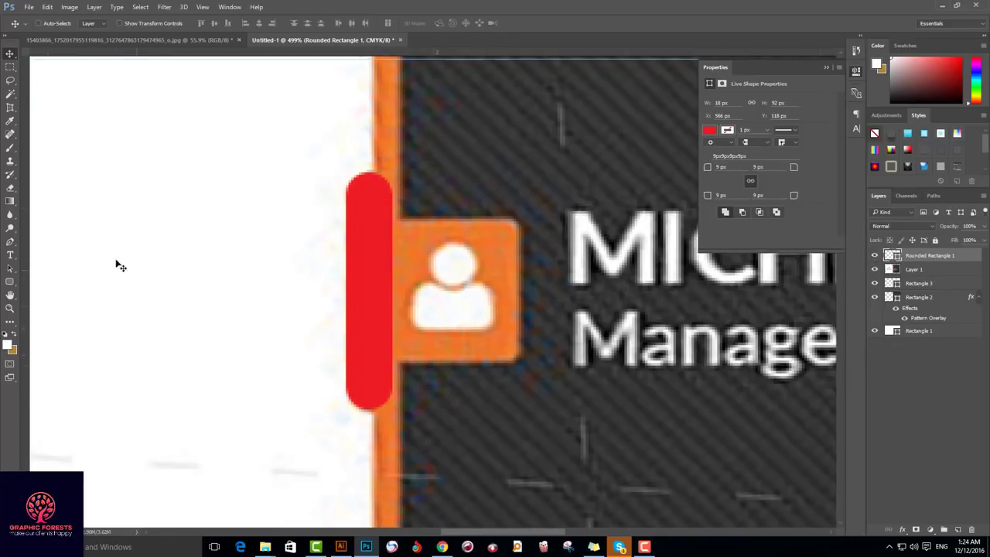
left_click(10, 283)
right_click(9, 282)
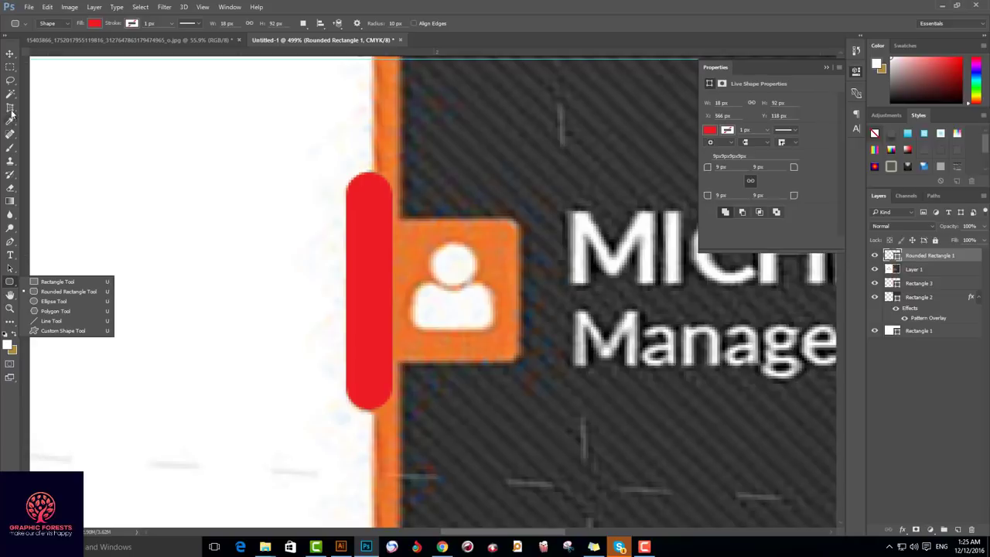
left_click(11, 53)
left_click(10, 282)
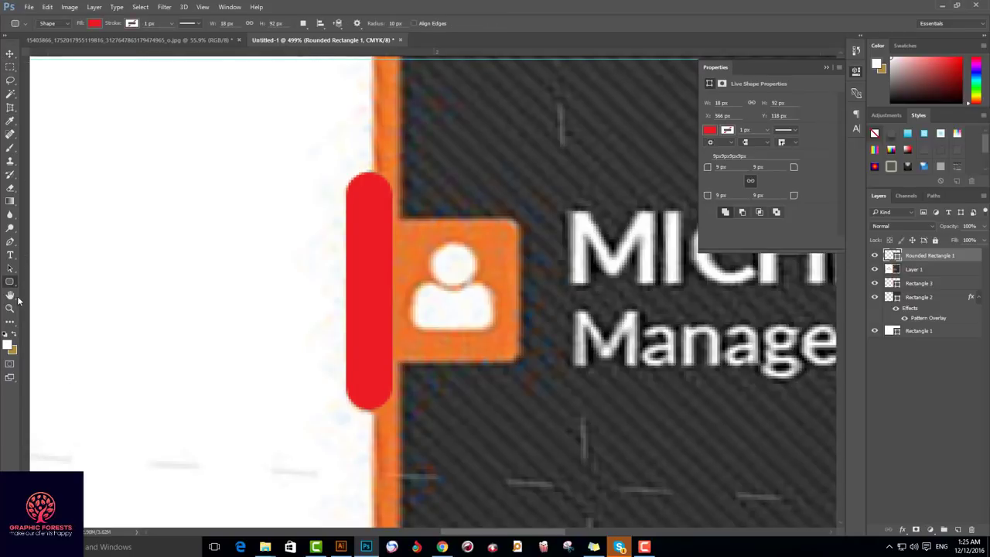
right_click(14, 284)
left_click(54, 282)
- Subtract a rectangle to cut away the tab's right part, then nudge it one pixel right
left_click(304, 24)
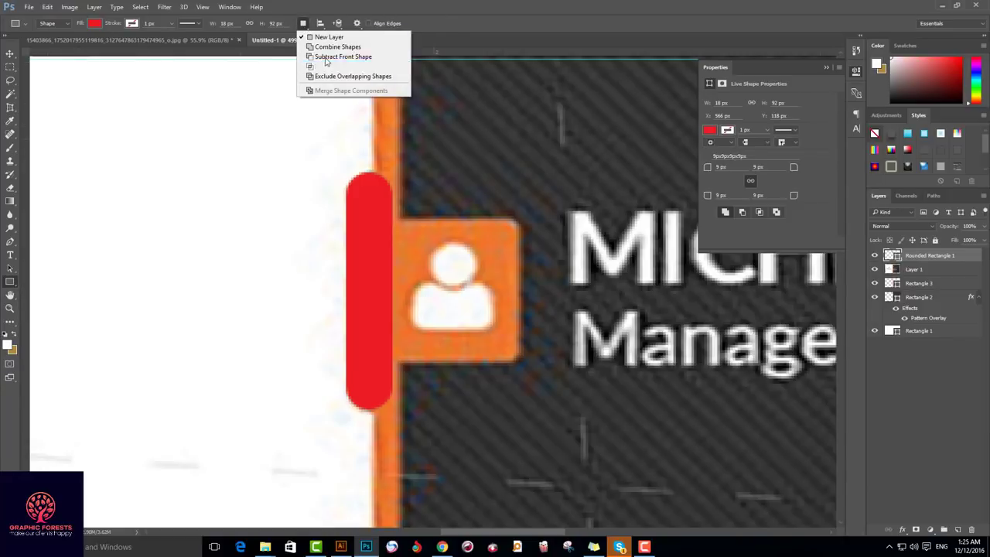
left_click(317, 59)
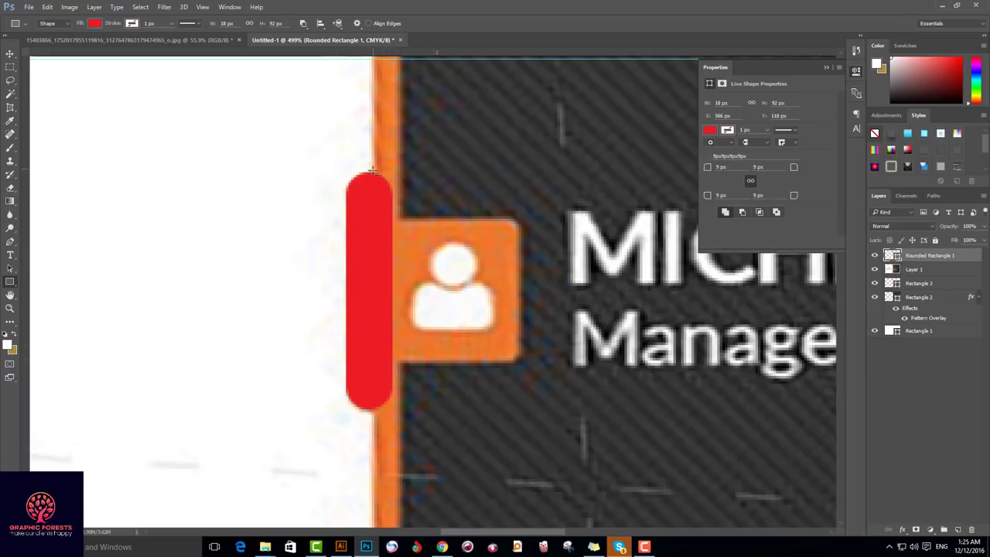
left_click_drag(372, 169, 428, 440)
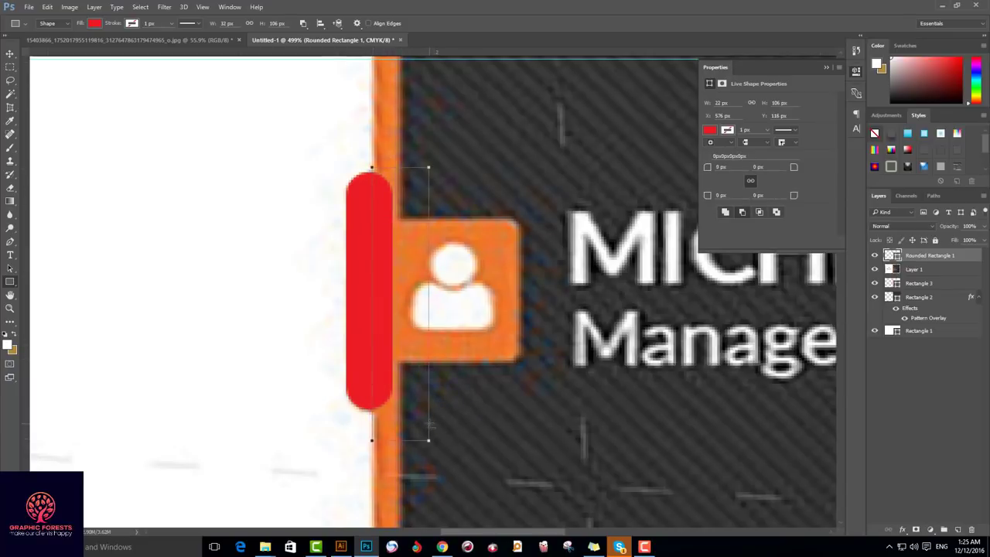
left_click(10, 54)
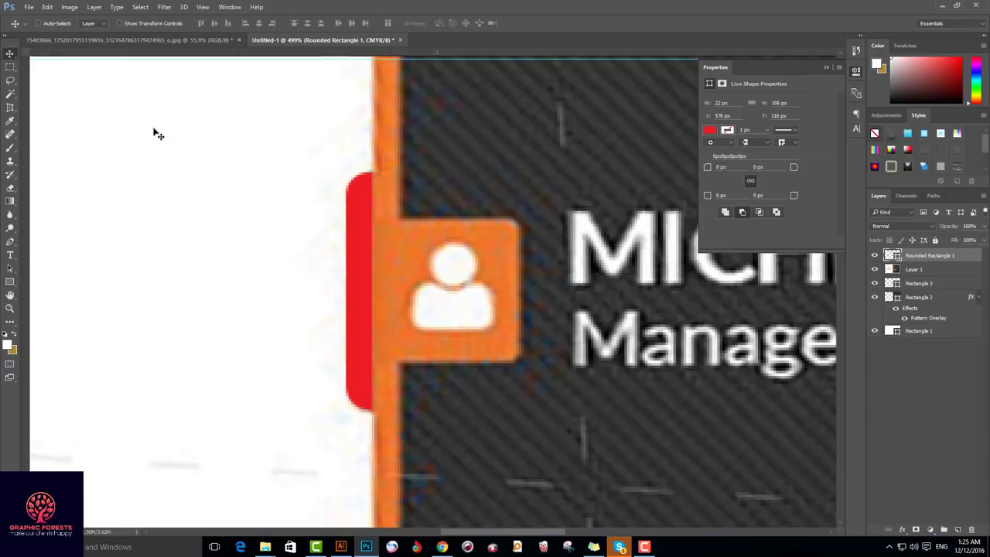
scroll(391, 182, "up", 3)
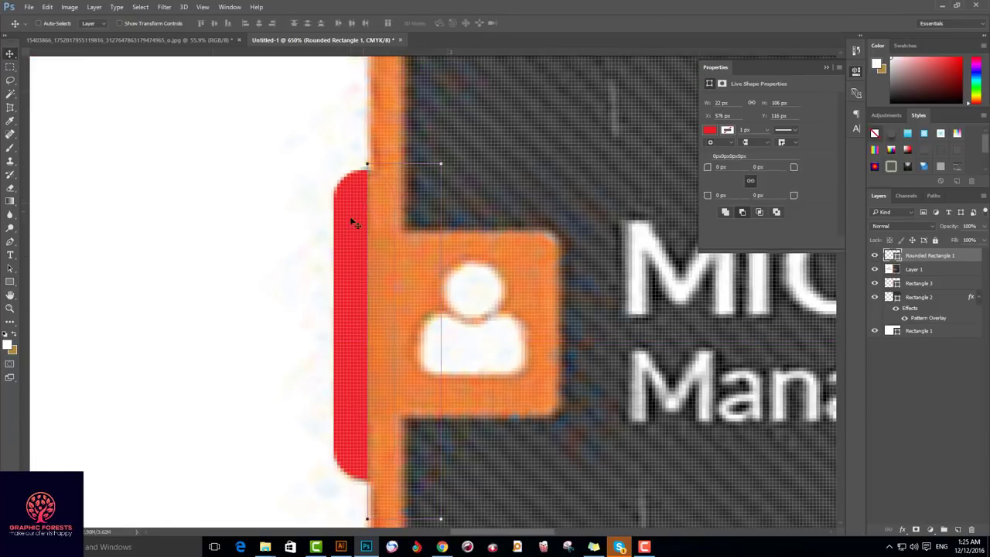
key("Right")
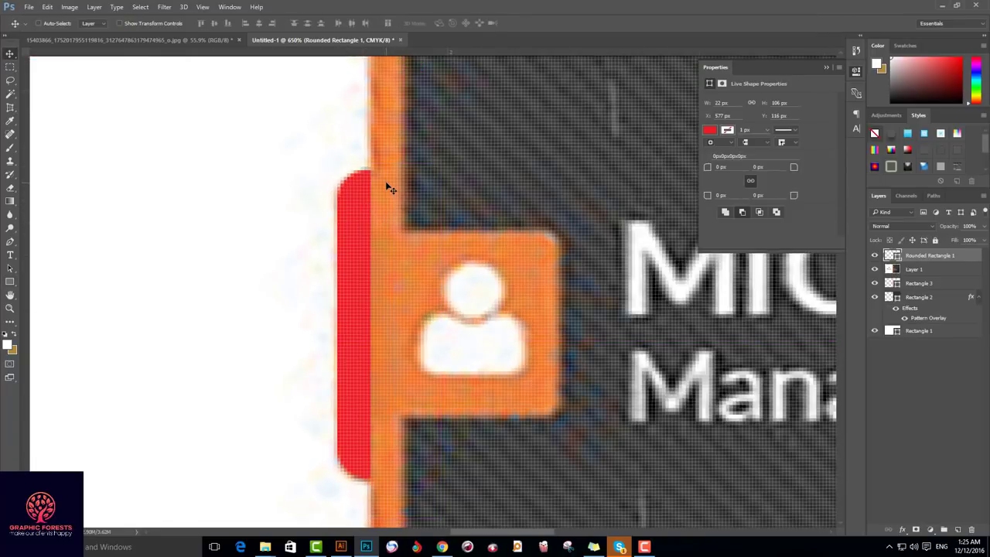
scroll(383, 181, "down", 3)
scroll(418, 223, "down", 1)
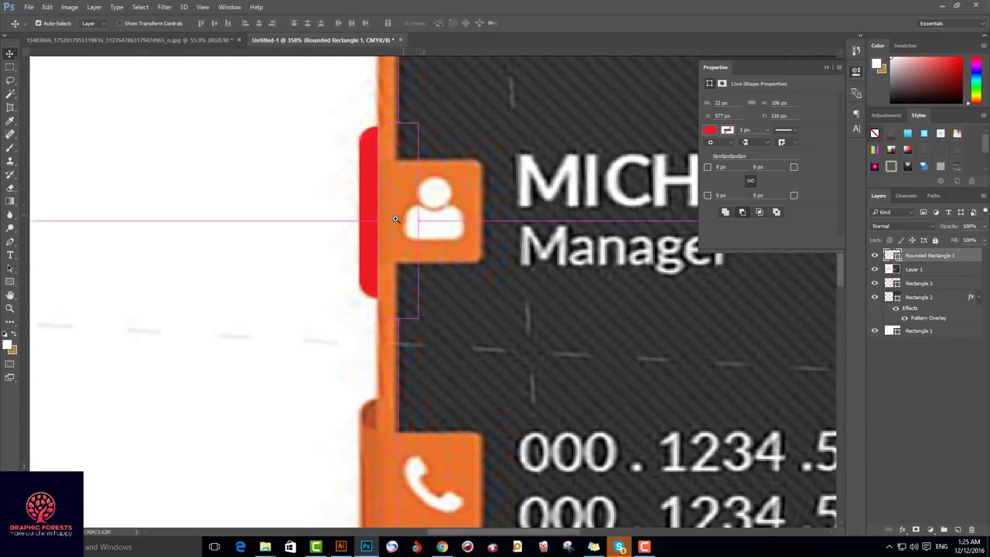
scroll(405, 222, "up", 1)
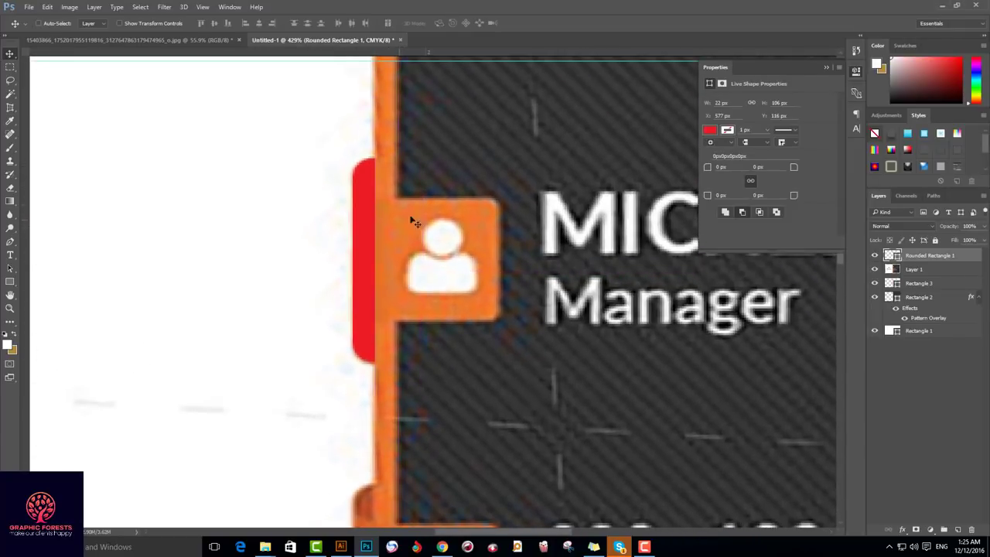
scroll(913, 251, "down", 1)
scroll(901, 256, "down", 1)
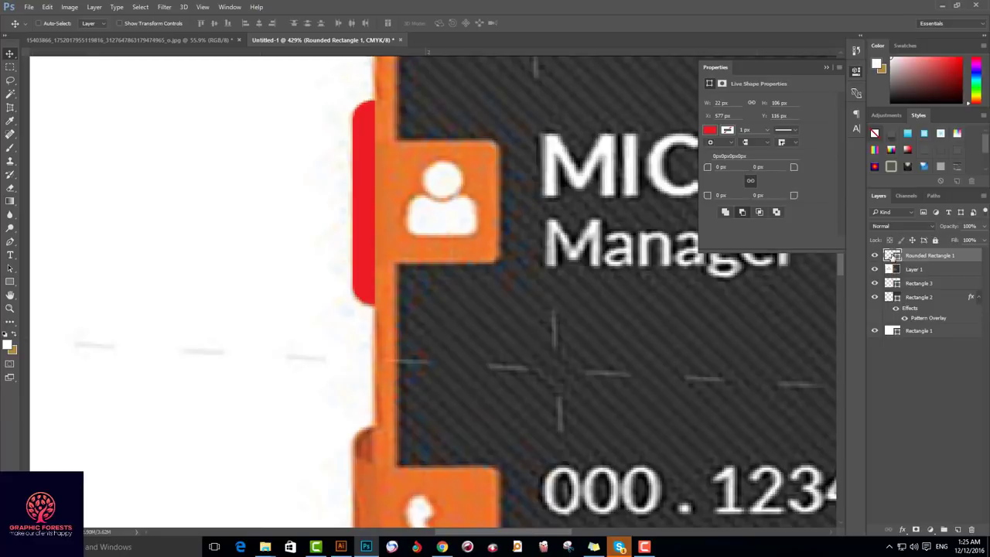
- Recolour the Rounded Rectangle 1 tab to the brown #9d4923 sampled from the canvas
double_click(892, 260)
left_click(364, 437)
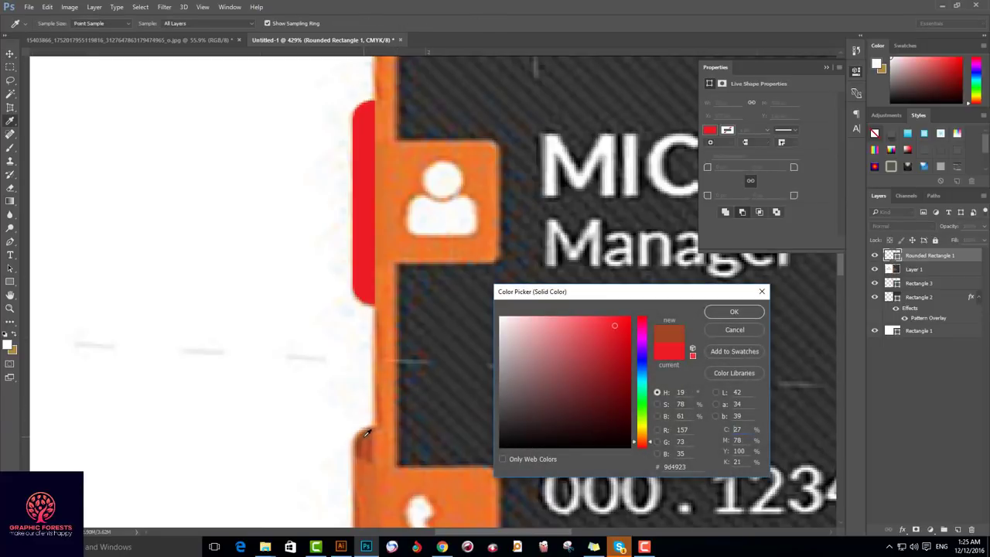
left_click(733, 312)
scroll(406, 124, "up", 2)
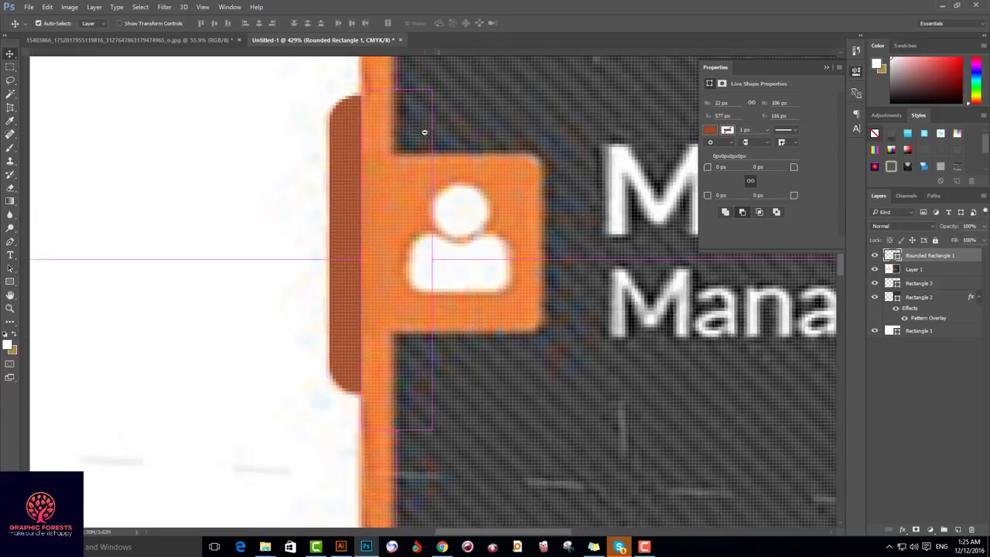
- Move Rounded Rectangle 1 beneath Layer 1, then select Layer 1 and the Rectangle Tool
left_click(913, 269)
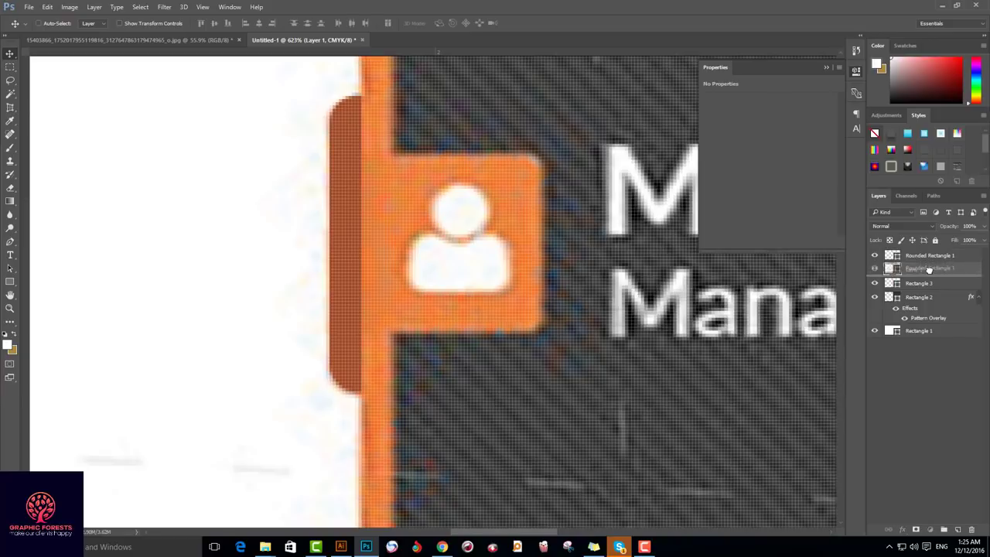
left_click_drag(928, 256, 928, 274)
left_click(495, 178, "ctrl")
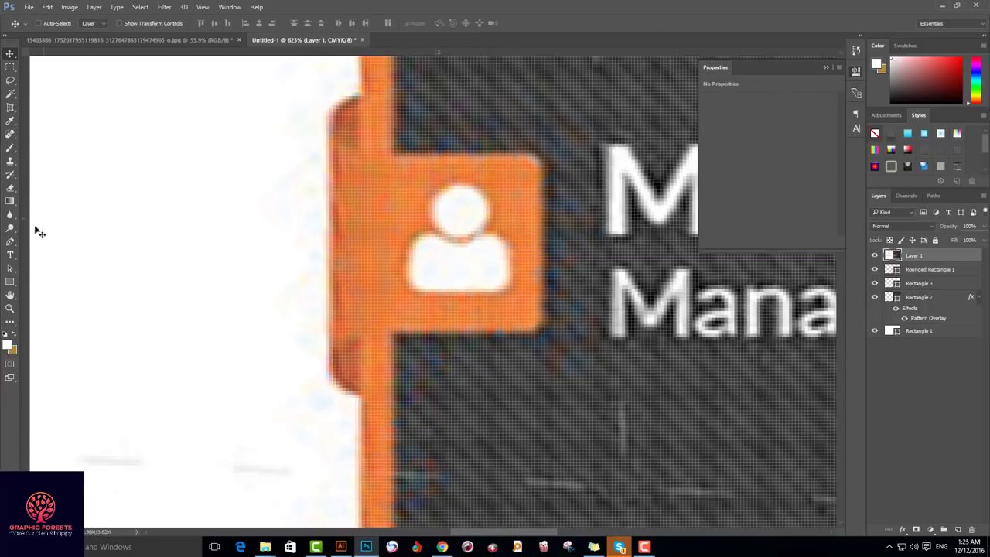
left_click(10, 284)
right_click(12, 287)
left_click(46, 283)
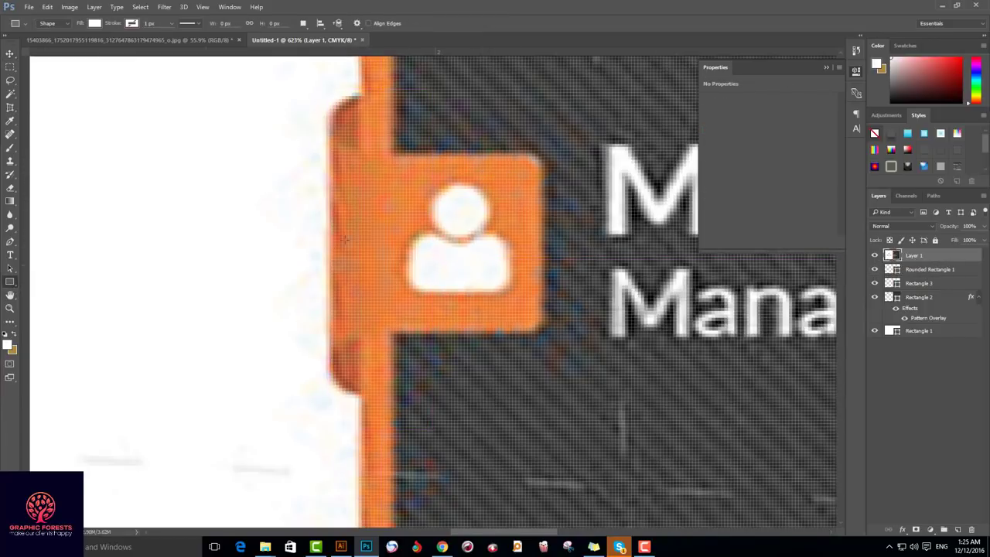
- Draw a red rectangle over the person-icon tab and stretch its left edge to the brown shading
mouse_move(461, 207)
left_mouse_down()
mouse_move(520, 246)
mouse_move(539, 344)
mouse_move(542, 334)
left_mouse_up()
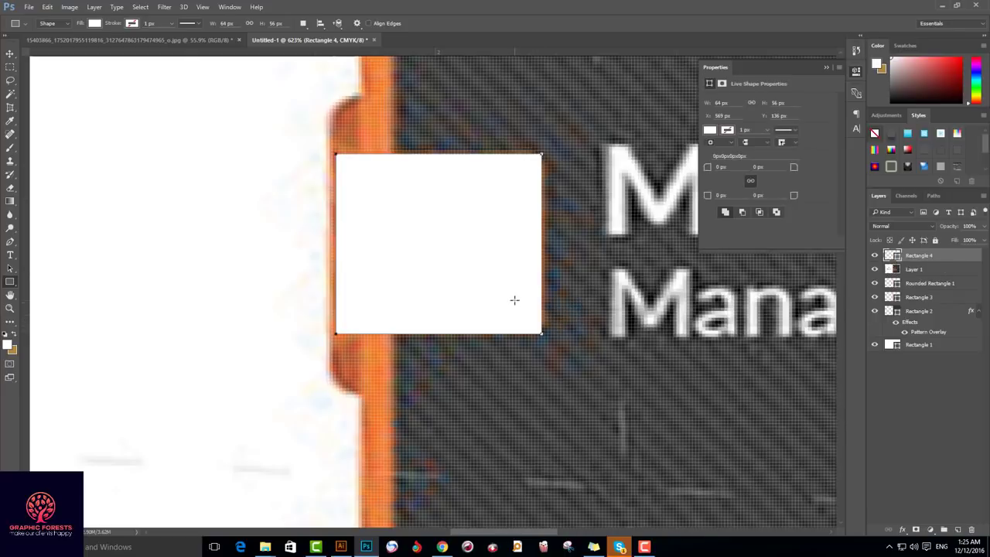
double_click(893, 258)
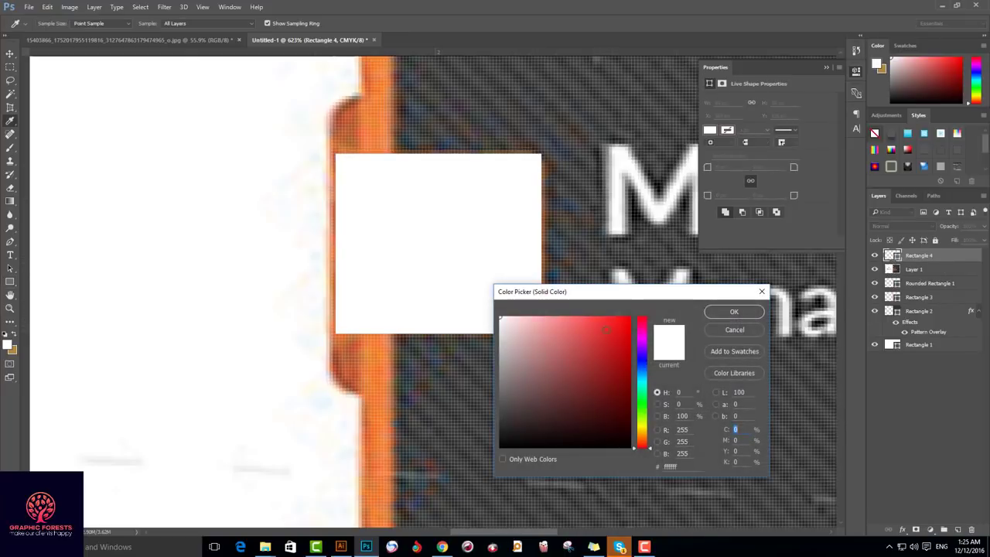
left_click(622, 325)
left_click(734, 312)
scroll(363, 185, "up", 3)
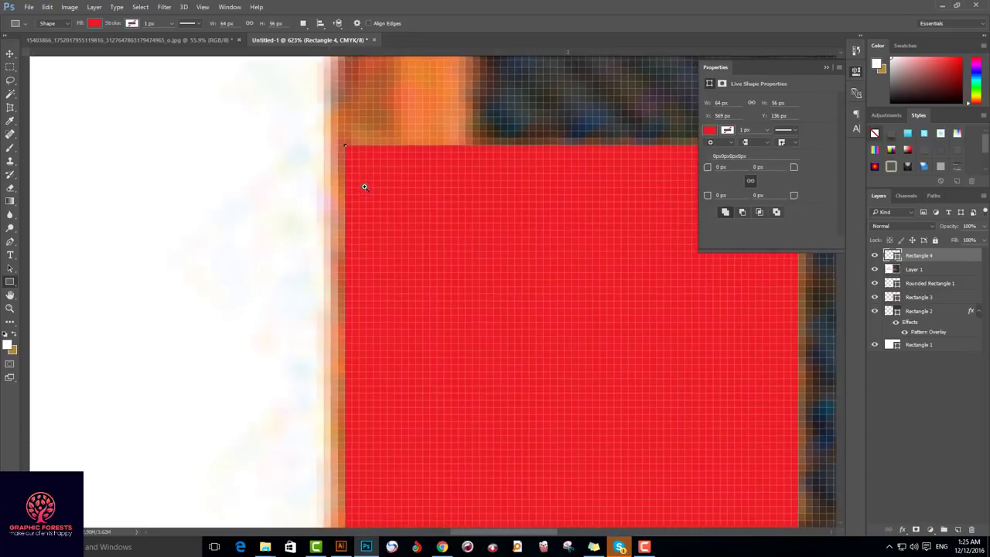
key("ctrl+t")
left_click_drag(345, 344, 333, 344)
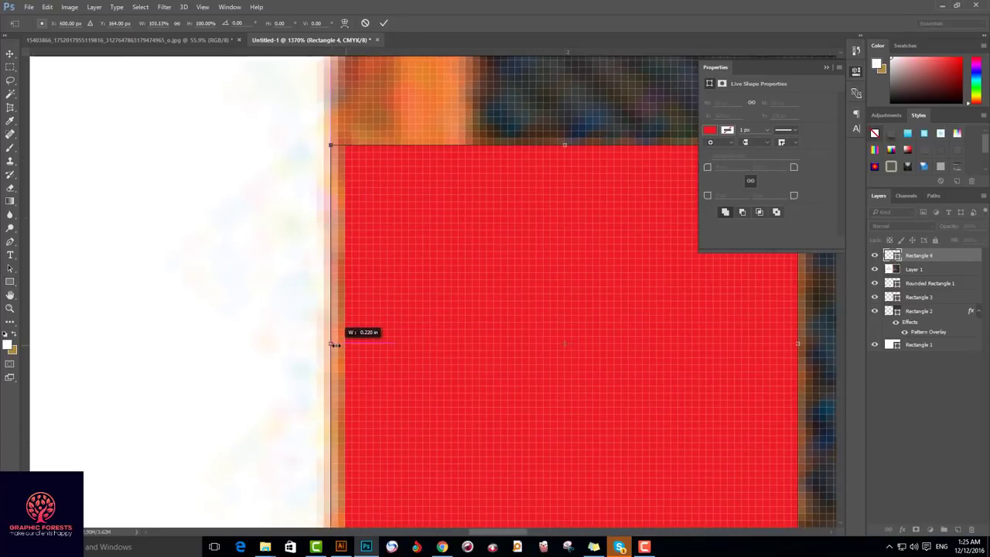
key("Return")
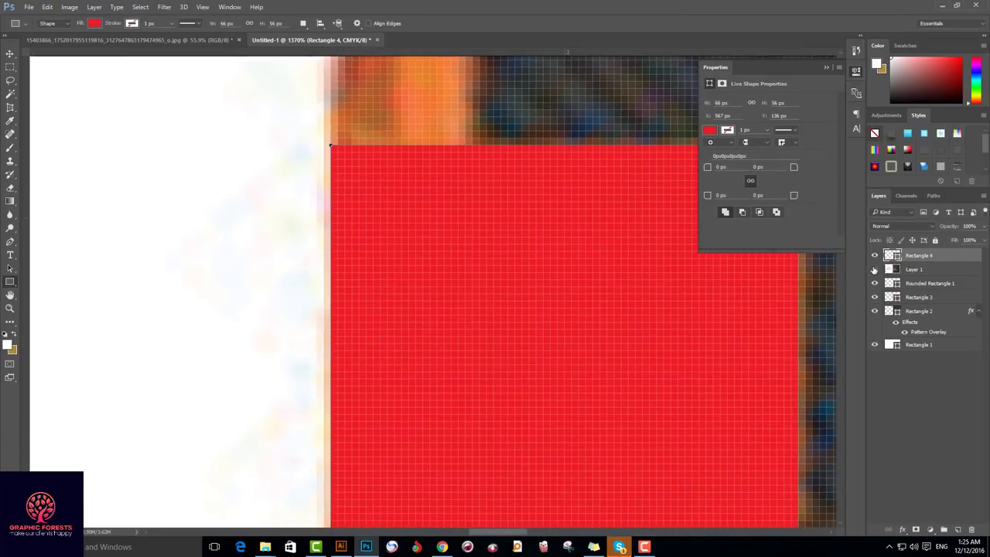
- Toggle Layer 1, brown tab and red rectangle visibility to compare the shapes
left_click(875, 269)
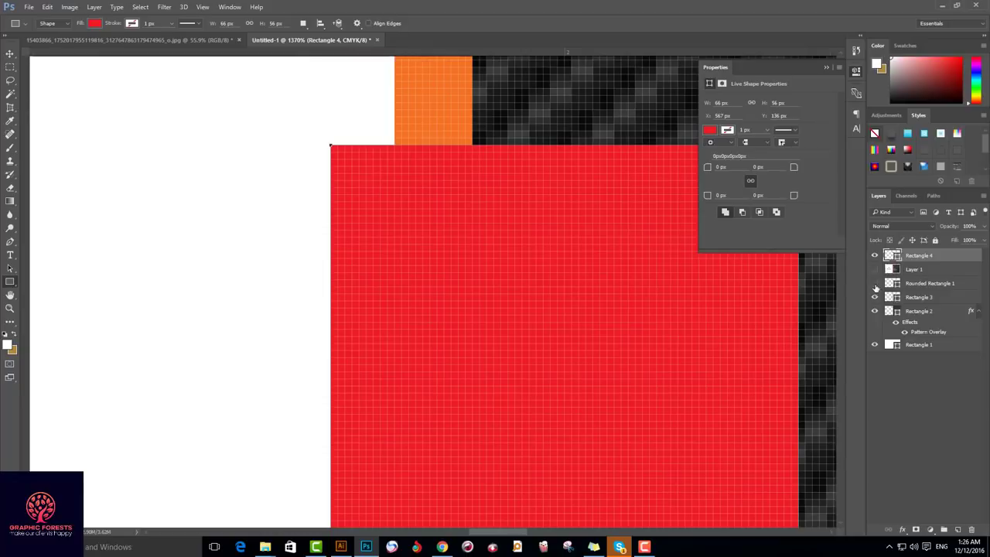
left_click(875, 283)
left_click(875, 283)
scroll(464, 270, "down", 3)
scroll(464, 270, "down", 2)
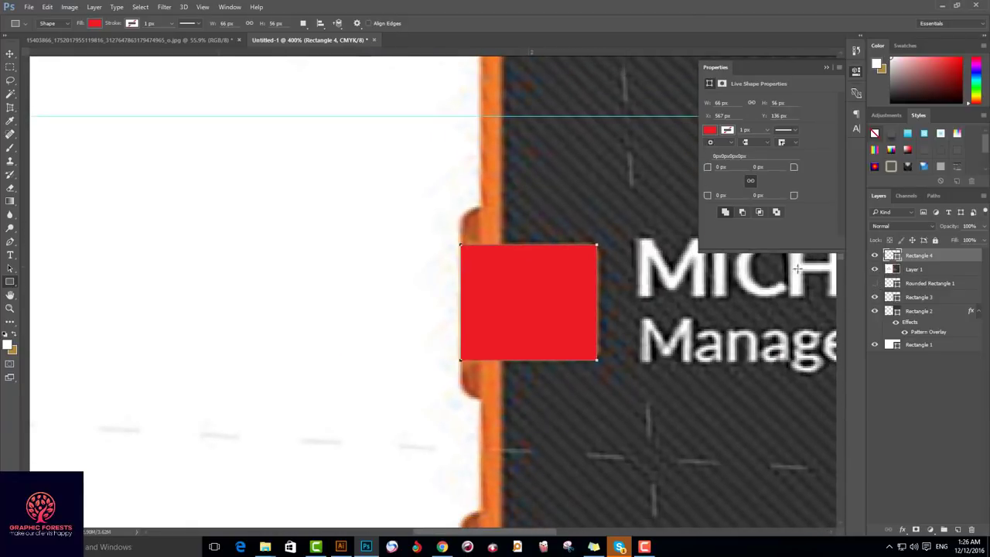
left_click(875, 256)
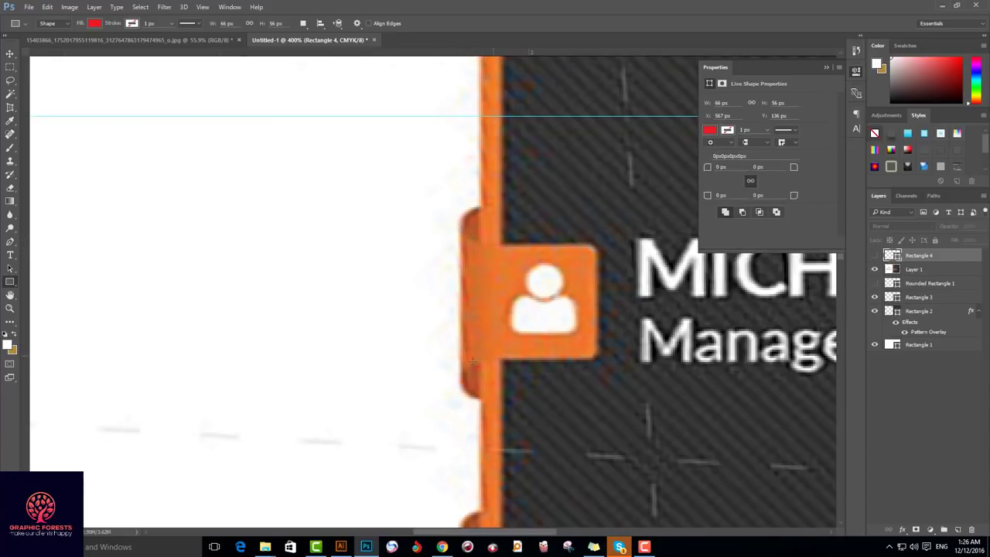
left_click(10, 53)
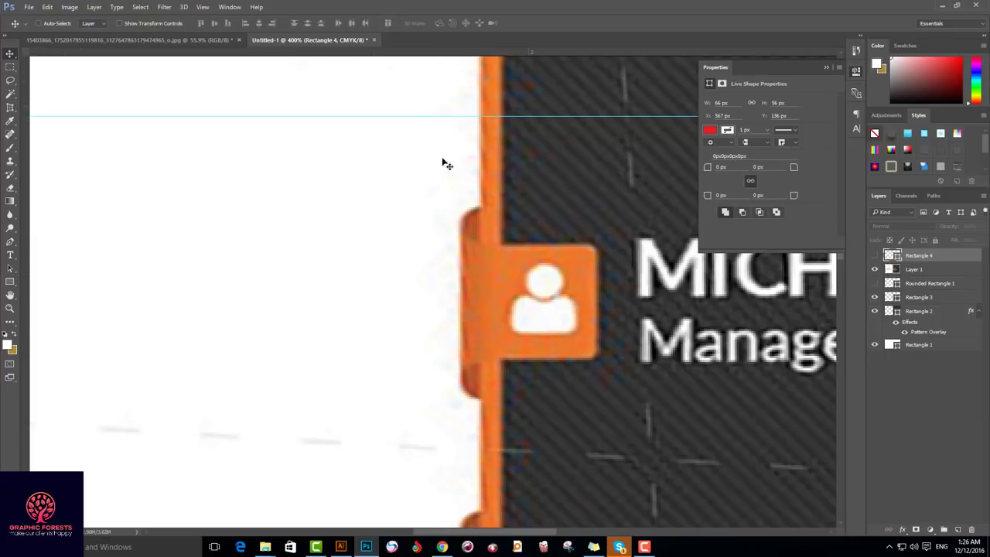
- Hide Layer 1's photo, show the brown tab, and zoom into the red-orange corner
left_click(875, 255)
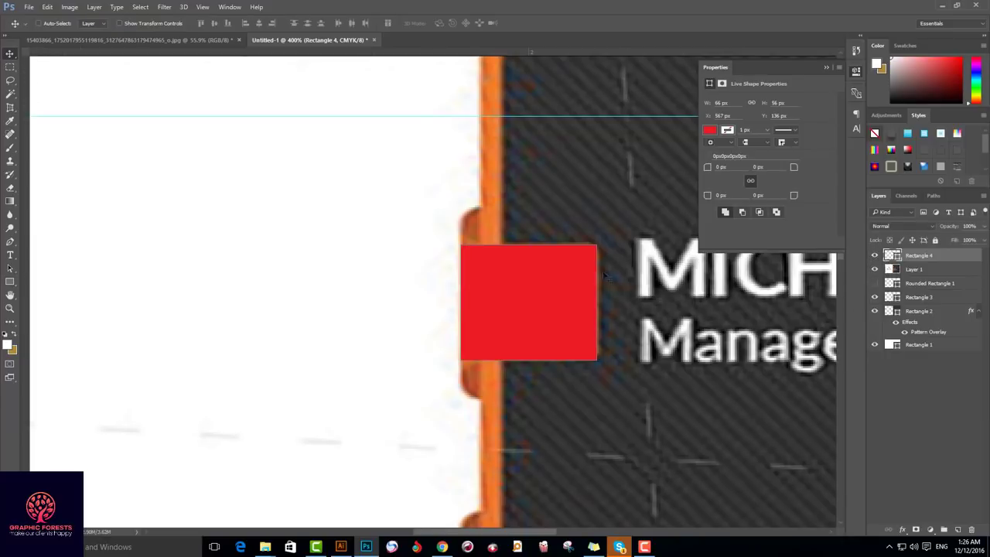
mouse_move(515, 259)
left_mouse_down()
mouse_move(545, 298)
mouse_move(531, 303)
left_mouse_up()
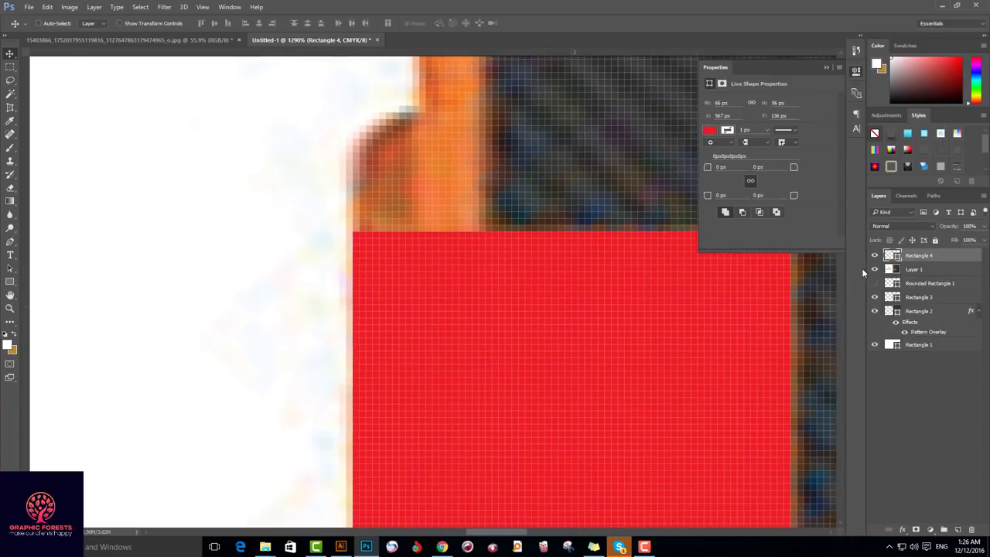
left_click(873, 270)
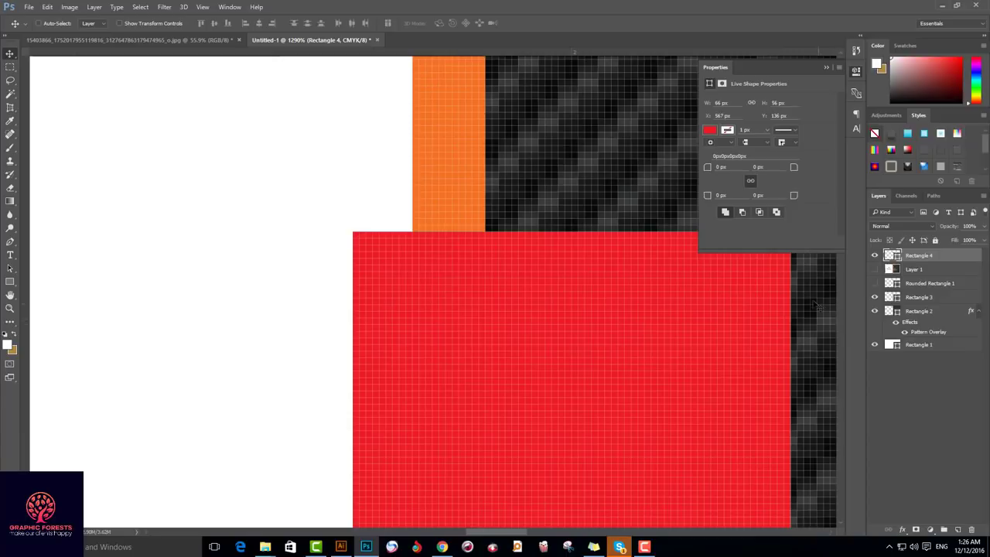
left_click(874, 283)
left_click_drag(396, 254, 475, 276)
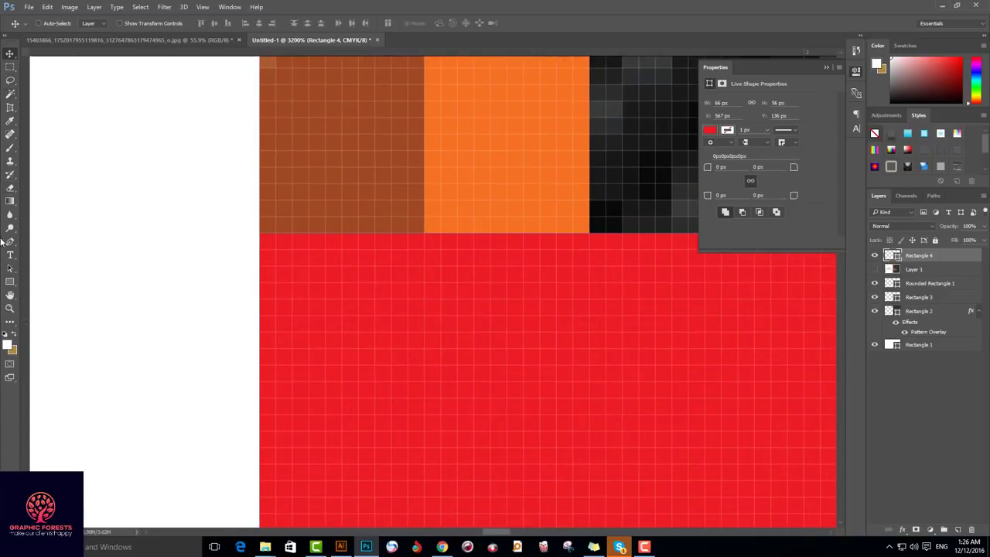
- Add an anchor point to the red rectangle's bottom edge with the Add Anchor Point Tool
left_click(10, 241)
right_click(10, 241)
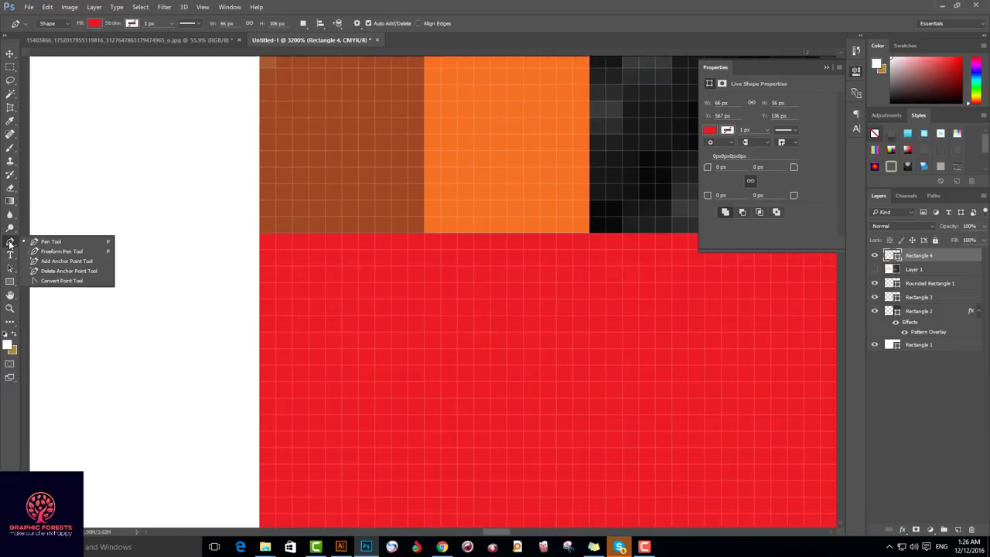
left_click(64, 262)
left_click(875, 256)
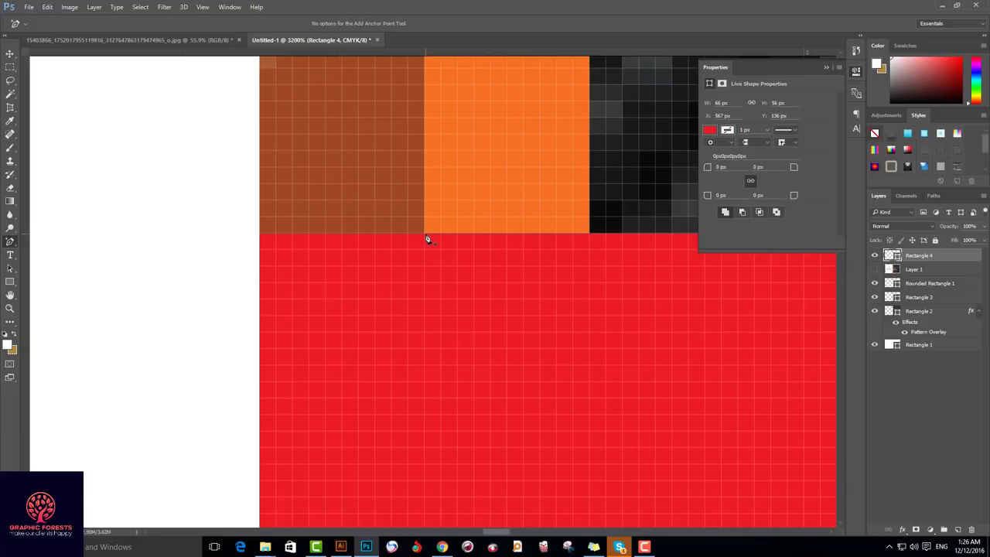
scroll(393, 271, "down", 2)
scroll(405, 287, "down", 3)
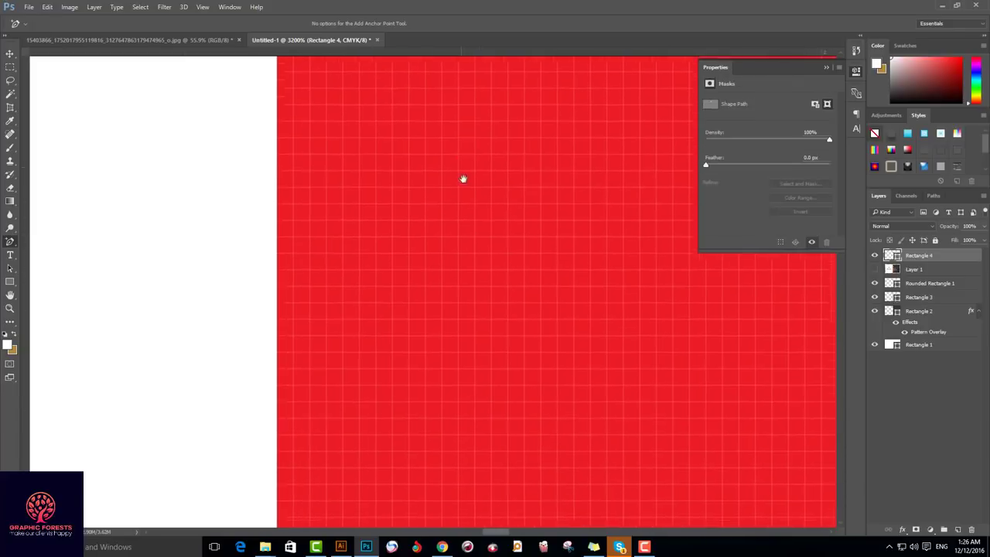
left_click_drag(451, 400, 416, 146)
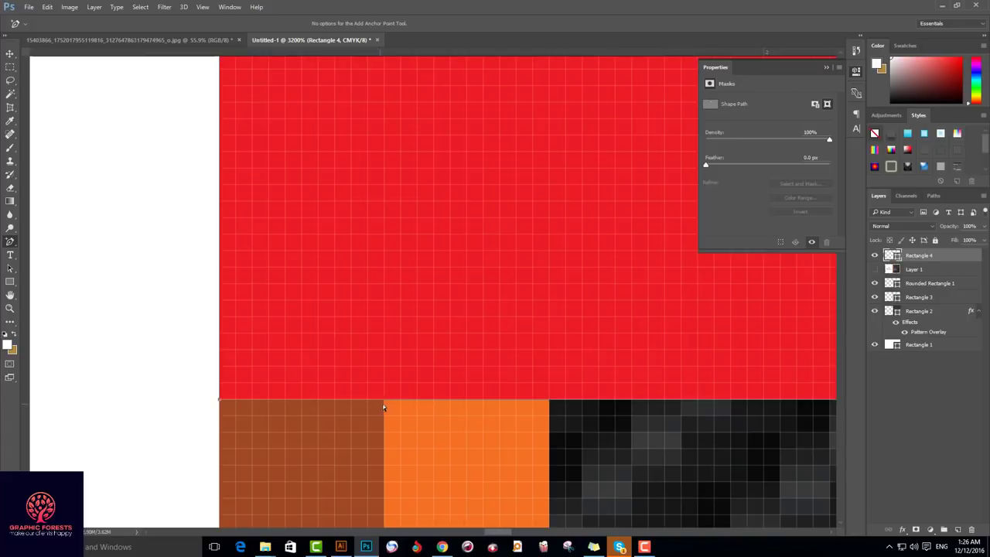
left_click(384, 400)
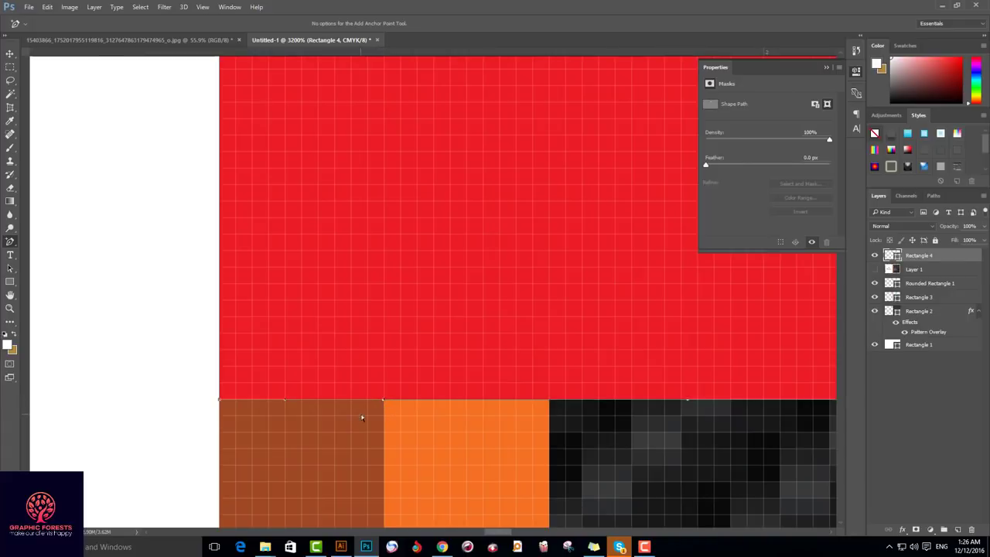
- Select the red shape's bottom-left corner anchor with the Direct Selection Tool to curve it
left_click(10, 54)
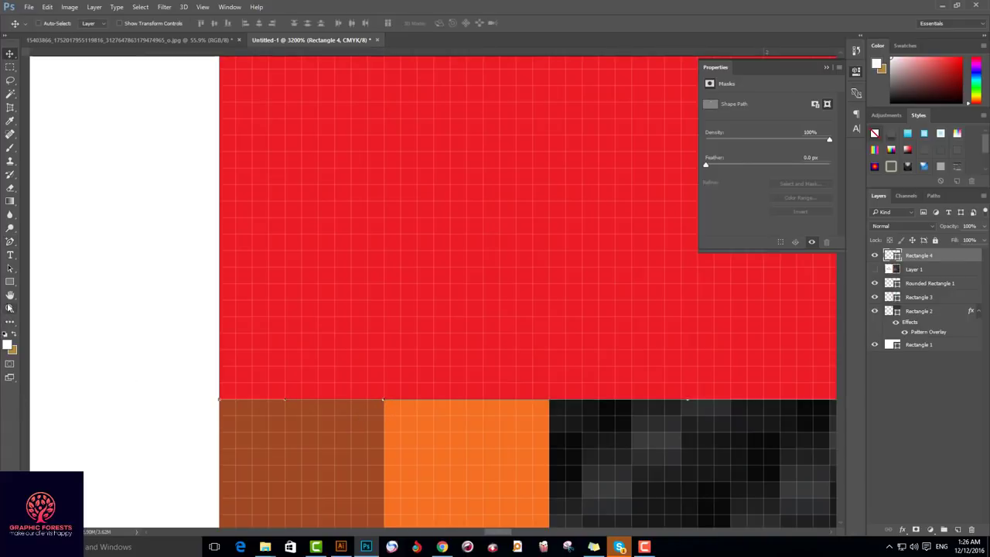
left_click(10, 270)
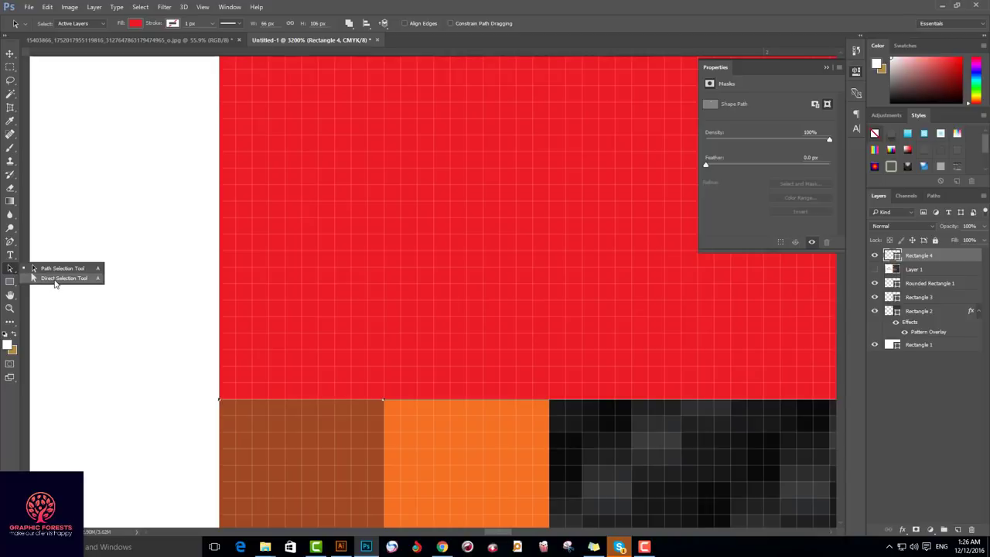
left_click(50, 288)
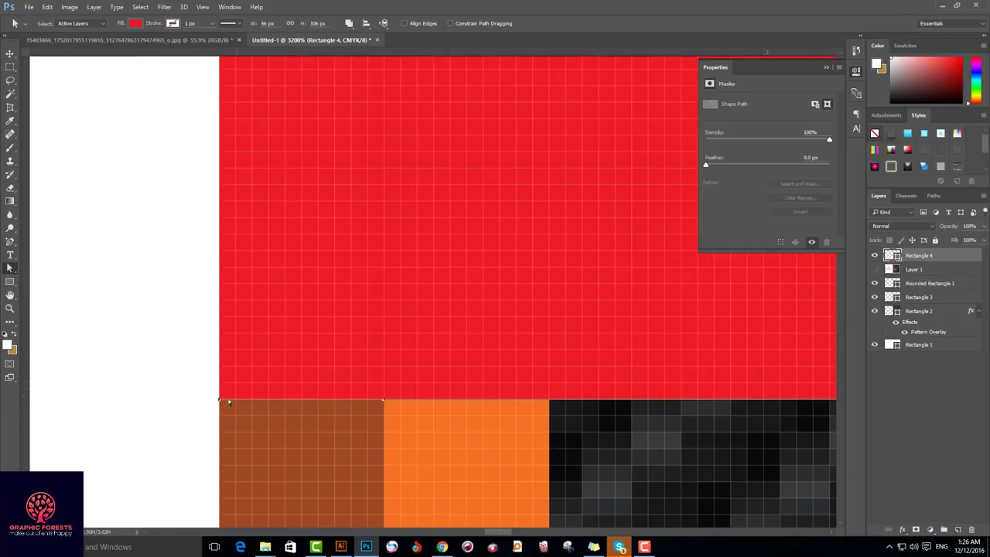
left_click_drag(211, 396, 226, 410)
scroll(247, 376, "up", 2)
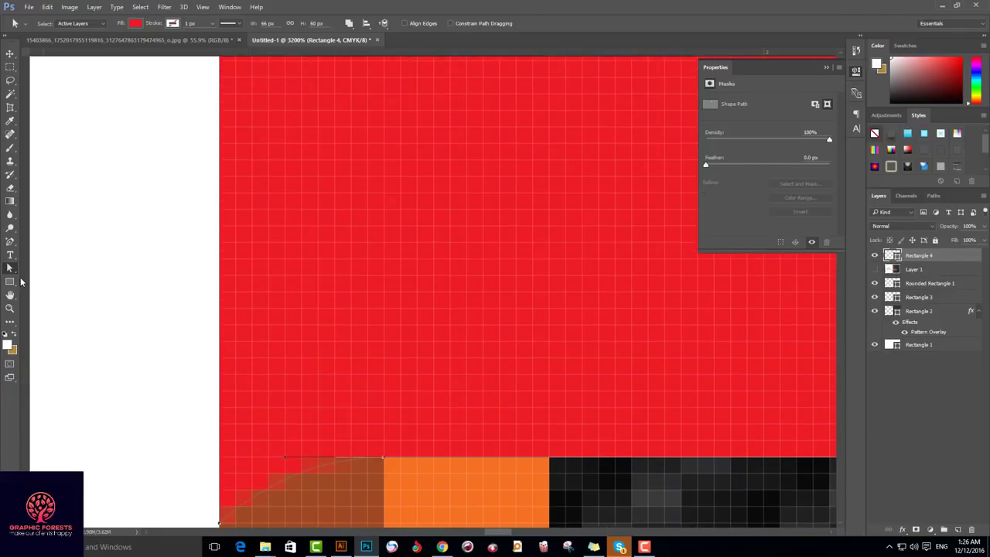
scroll(229, 461, "down", 2)
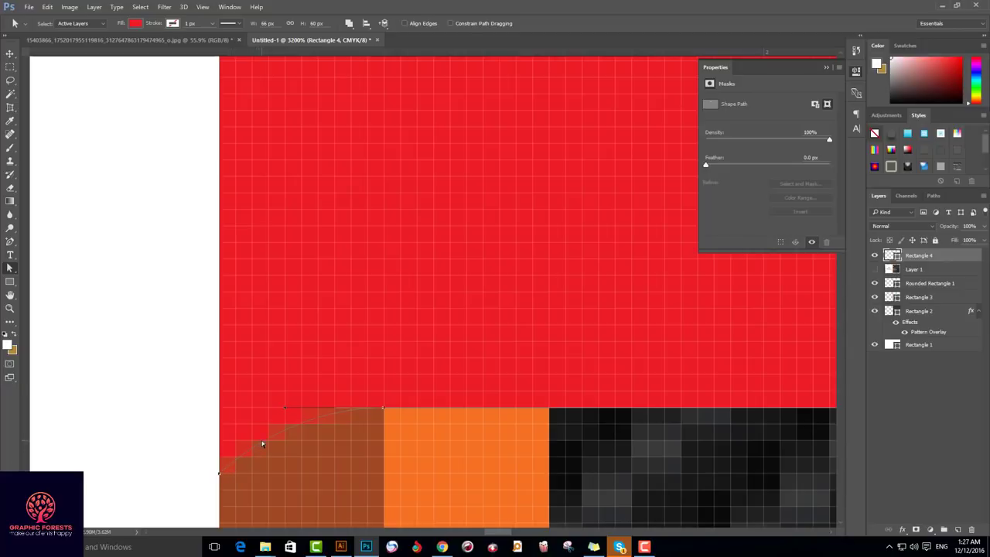
- Drag the red tab rectangle's top-left anchor upward to slant its top edge, then return to the Move tool
scroll(262, 440, "up", 3)
scroll(262, 440, "up", 2)
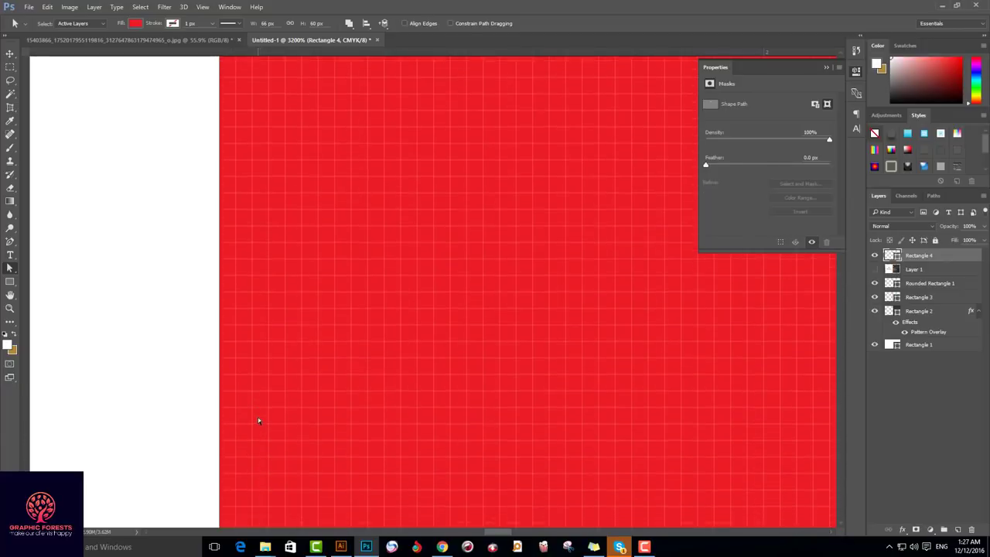
scroll(257, 413, "up", 3)
scroll(186, 247, "up", 2)
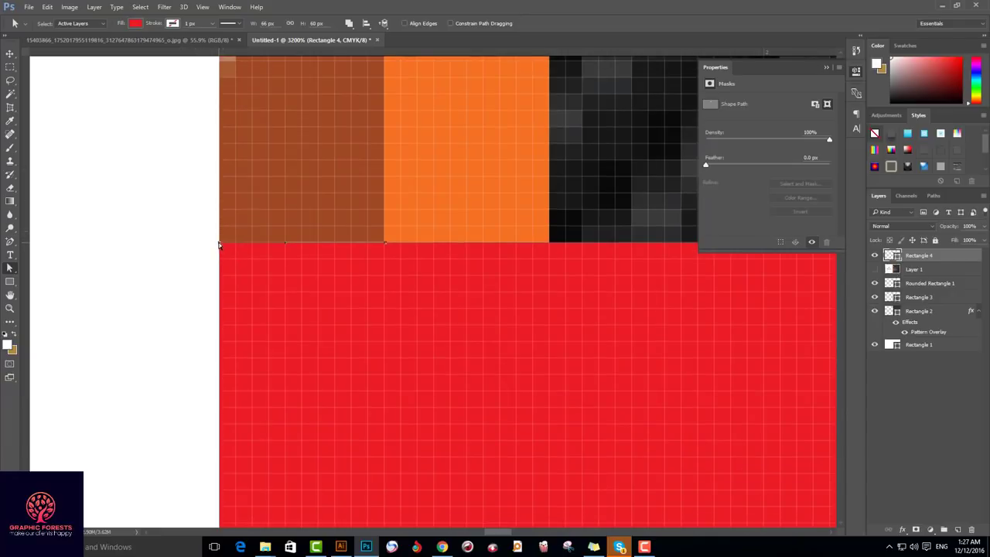
left_click_drag(219, 242, 219, 231)
left_click(10, 53)
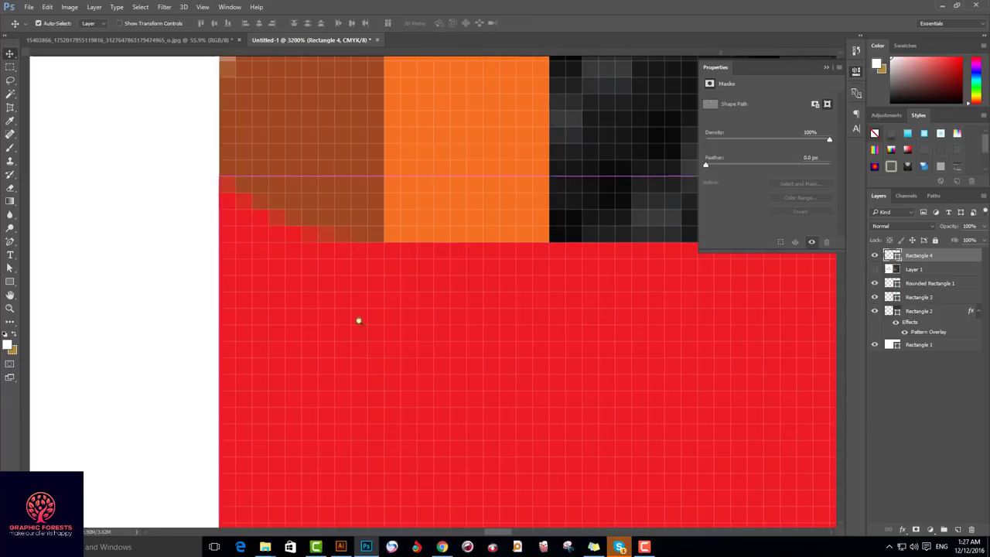
scroll(344, 313, "down", 10)
scroll(454, 363, "up", 2)
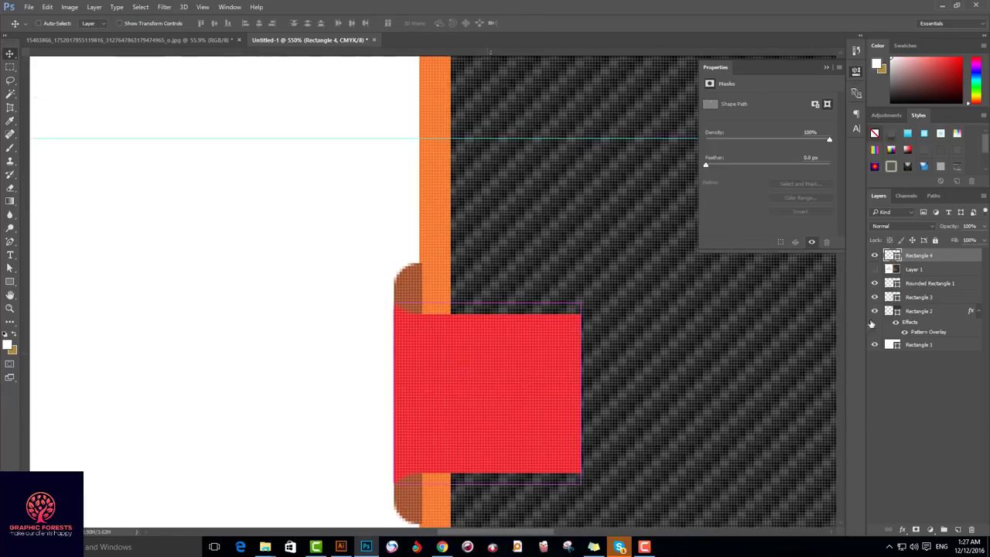
- Fill Rectangle 4 with the vertical bar's orange, #f37123, using the eyedropper
double_click(892, 255)
left_click(430, 237)
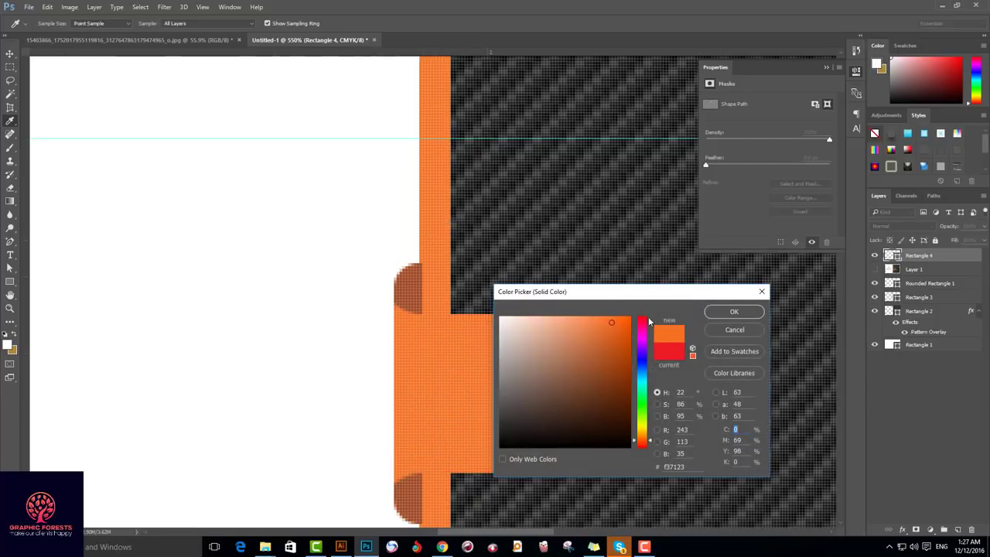
left_click(734, 312)
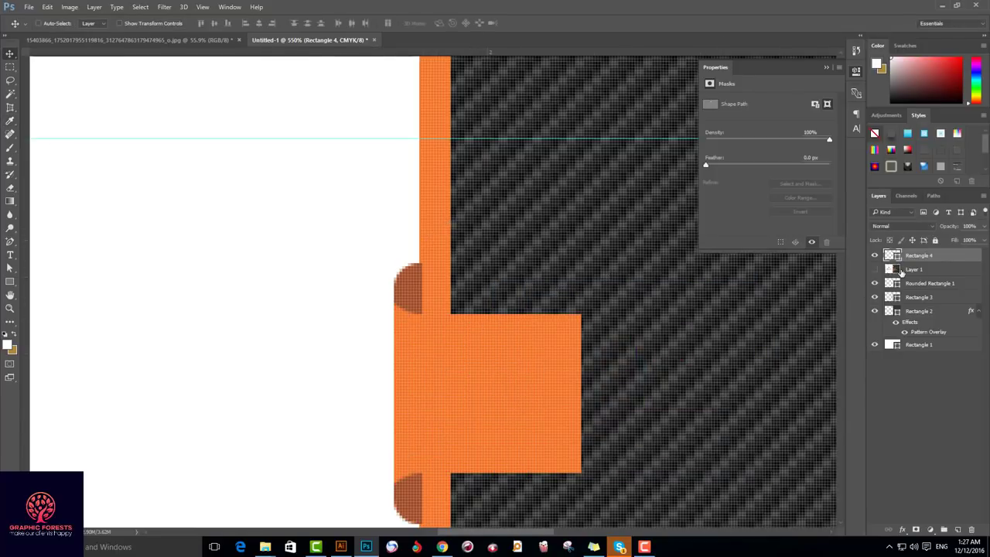
- Move Rectangle 4 below Layer 1 and group it with Rounded Rectangle 1 as Group 1
left_click_drag(935, 260, 929, 277)
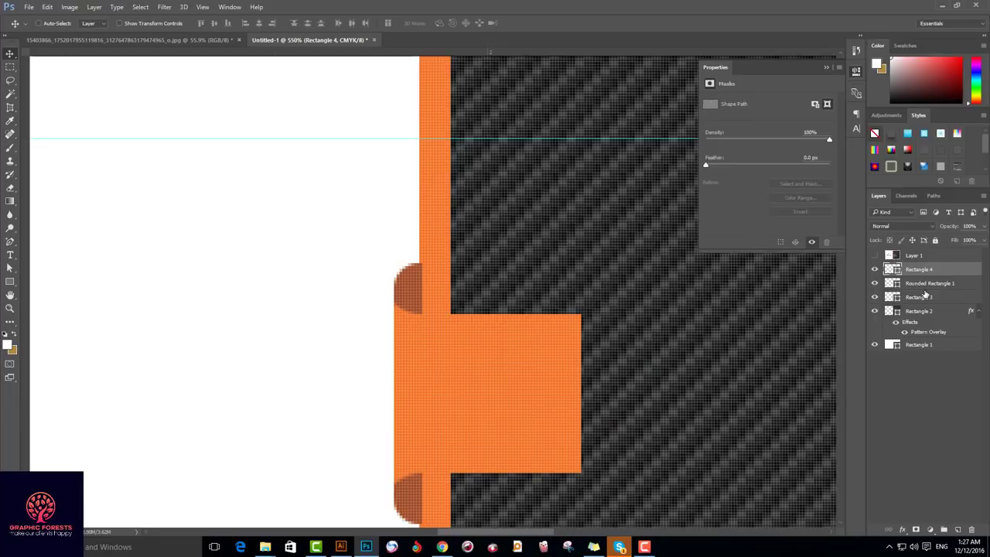
left_click(875, 284)
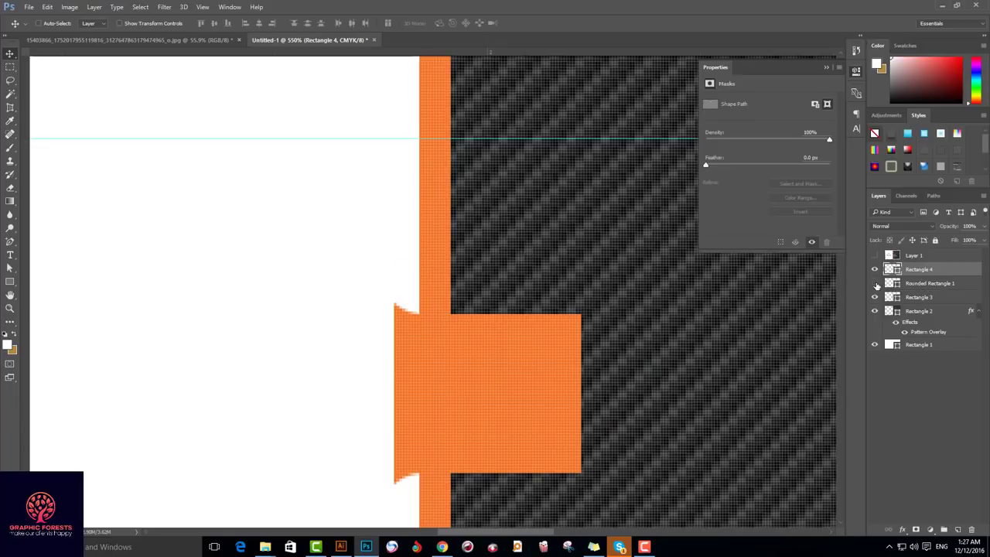
left_click(919, 284, "shift")
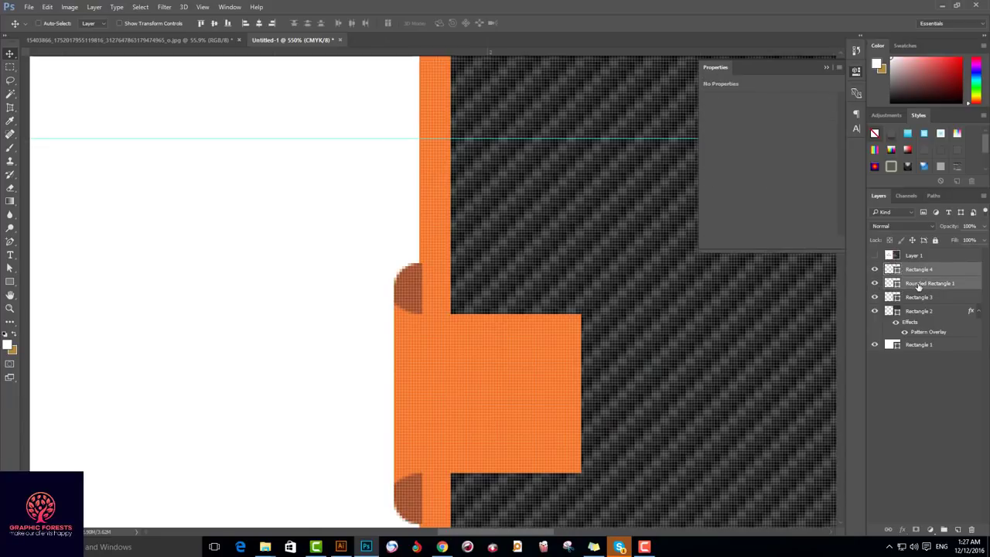
key("ctrl+g")
left_click(876, 269)
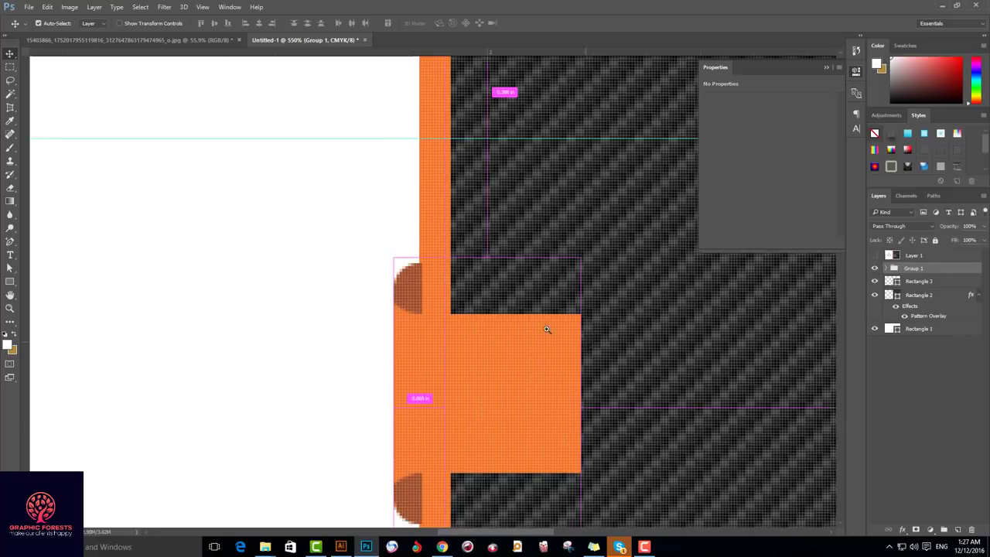
scroll(546, 327, "down", 5)
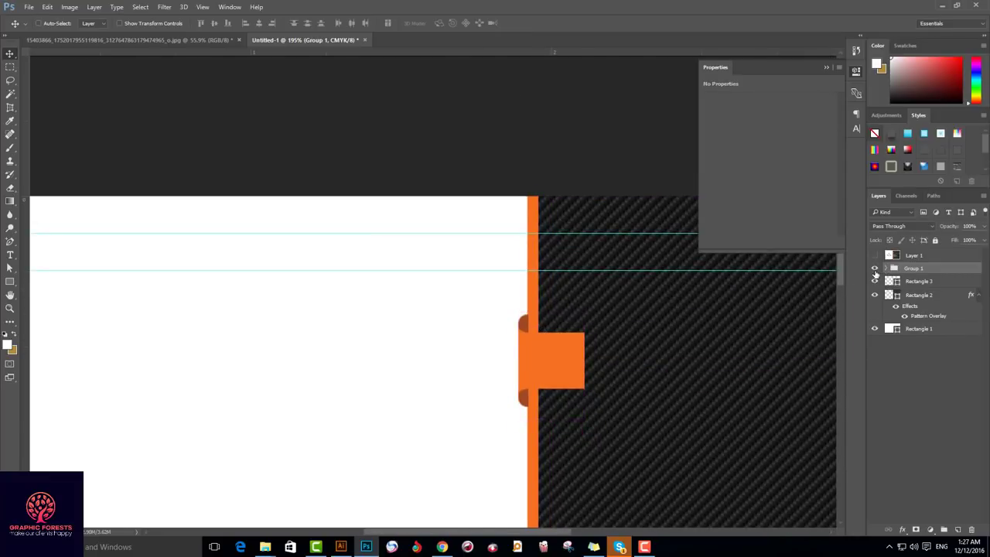
- Move Group 1 to the top and toggle it on and off to compare the tab with the reference card
left_click(875, 268)
scroll(523, 327, "up", 3)
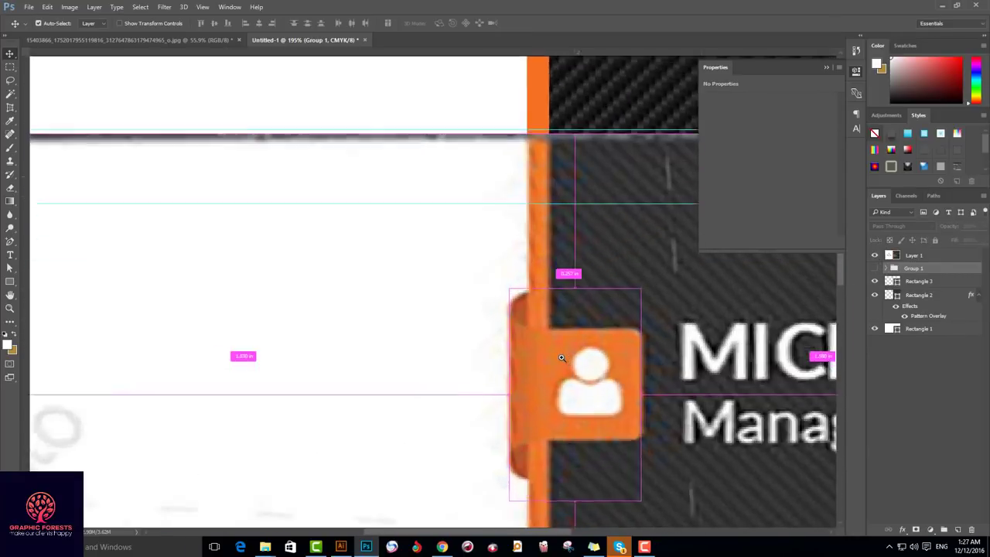
left_click_drag(881, 267, 905, 255)
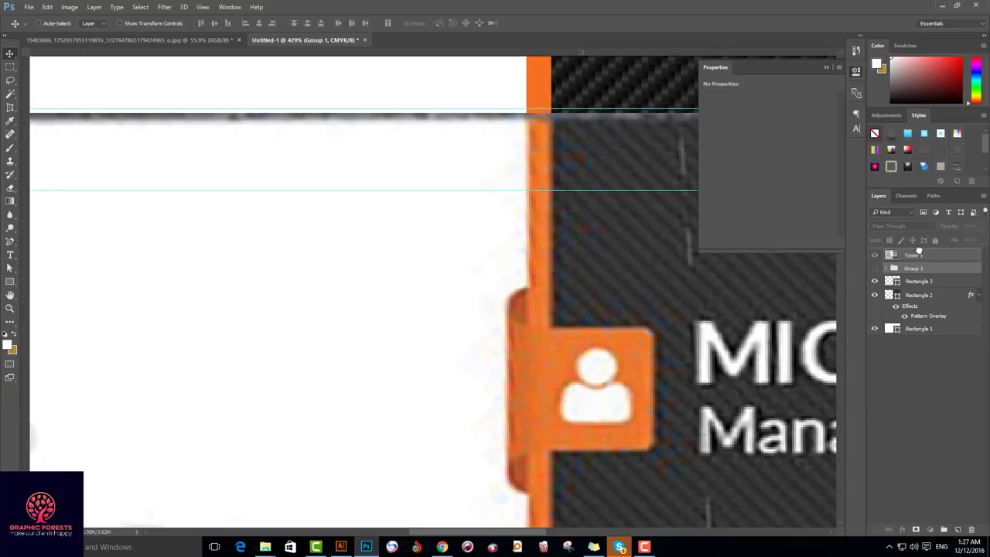
left_click(875, 256)
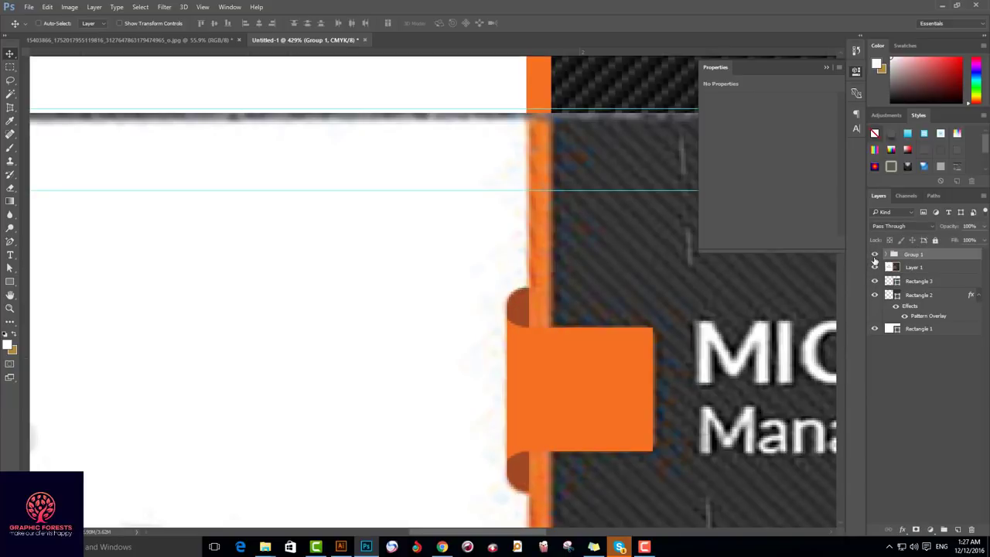
left_click(875, 256)
left_click(875, 256)
left_click(875, 256)
left_click(875, 256)
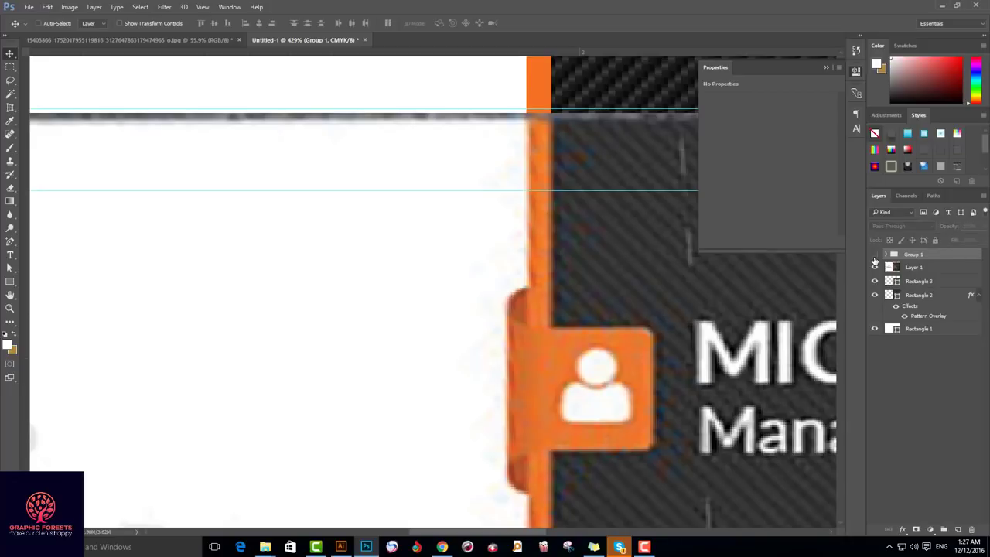
left_click(887, 255)
- Change Rounded Rectangle 1's fill colour to #ab4c21
left_click(917, 283)
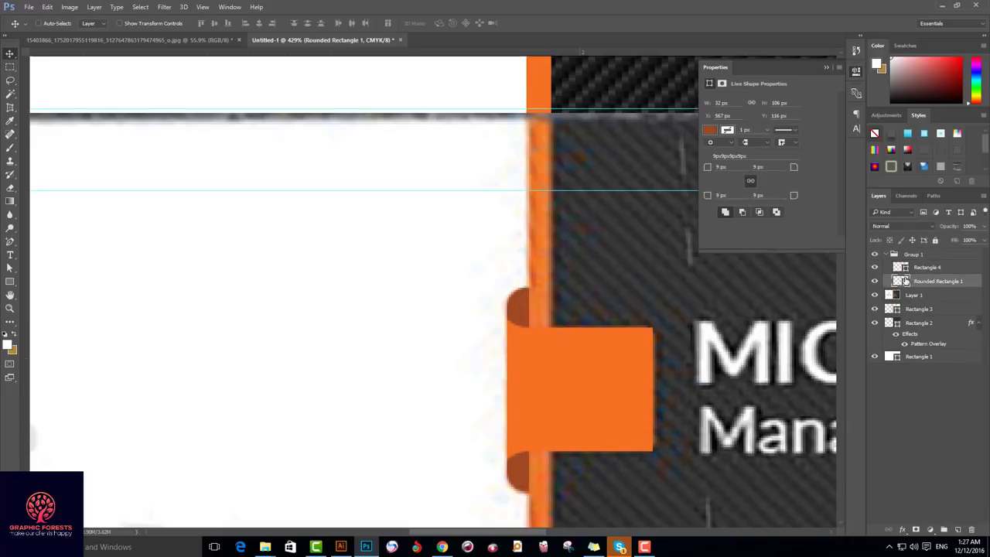
double_click(901, 281)
left_click_drag(601, 366, 606, 360)
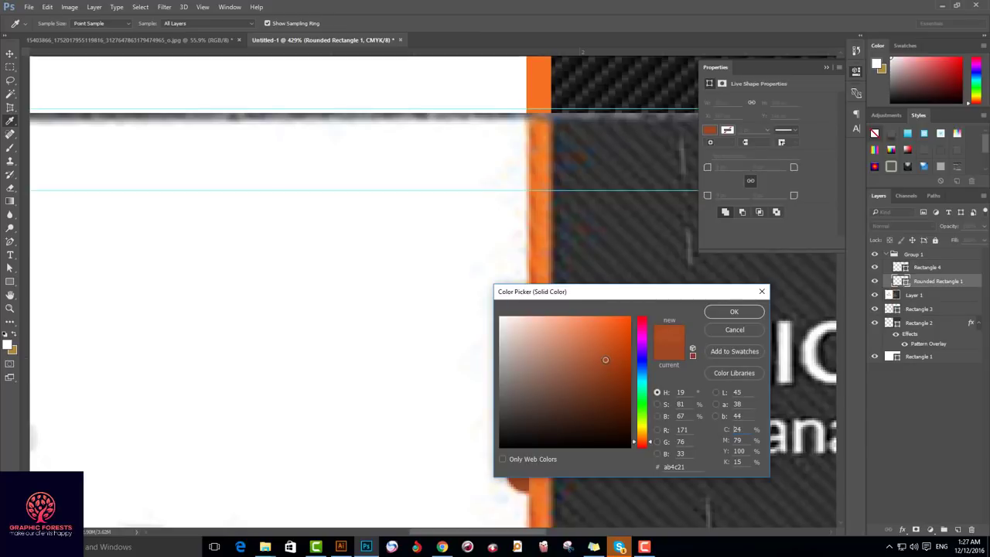
key("Return")
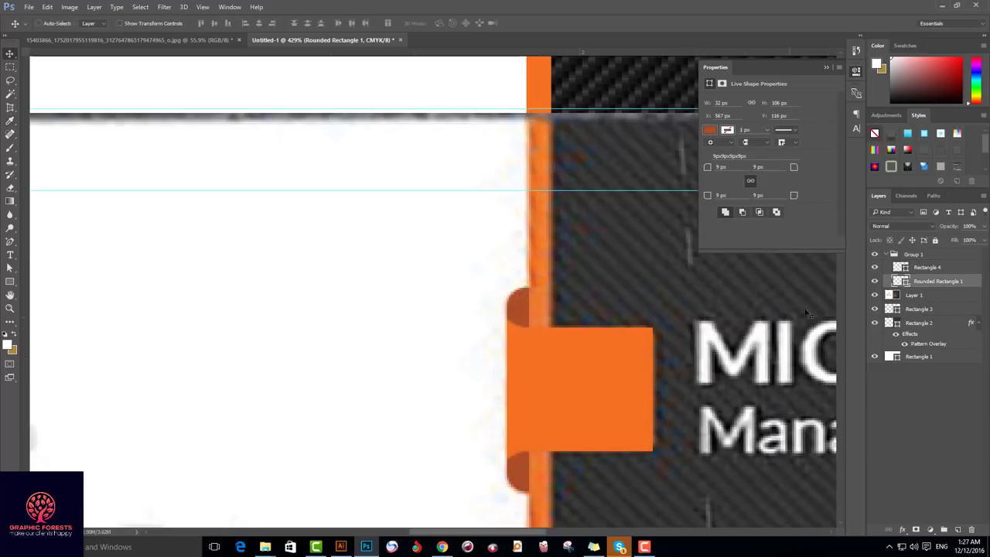
left_click(886, 255)
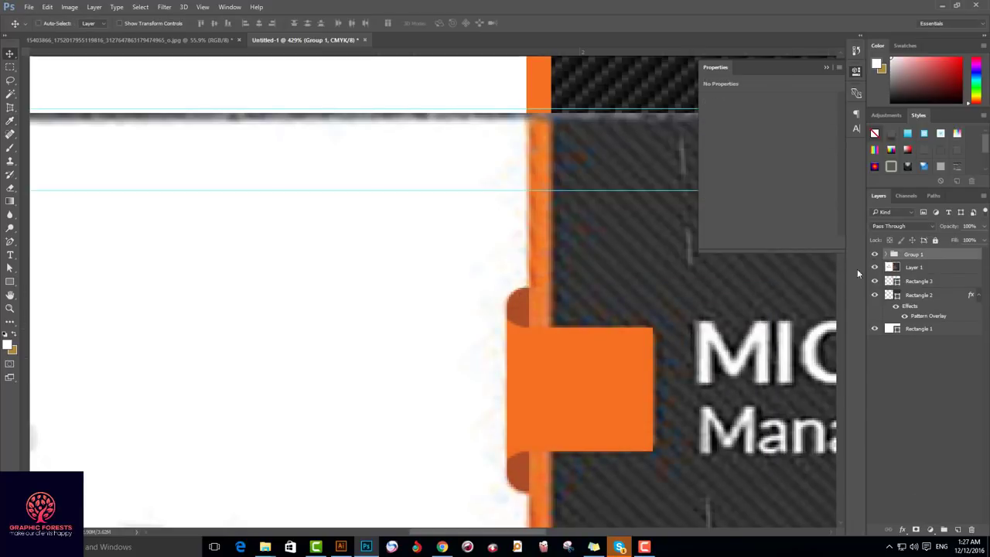
- Move Layer 1 above Group 1, inspect the tab closely, then switch to the carbon fibre patterns page
mouse_move(616, 354)
left_mouse_down()
mouse_move(625, 369)
mouse_move(561, 333)
left_mouse_up()
left_click(875, 254)
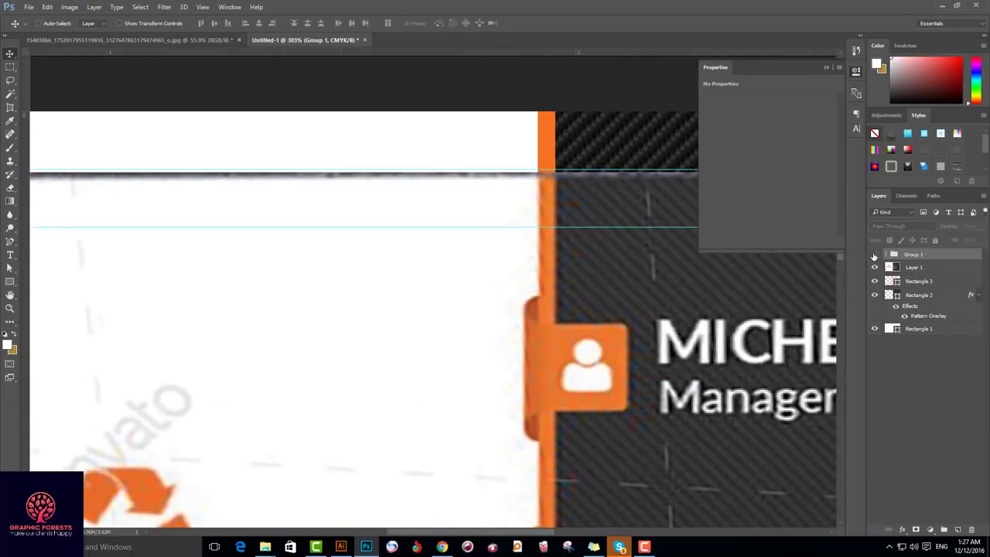
left_click_drag(617, 349, 639, 370)
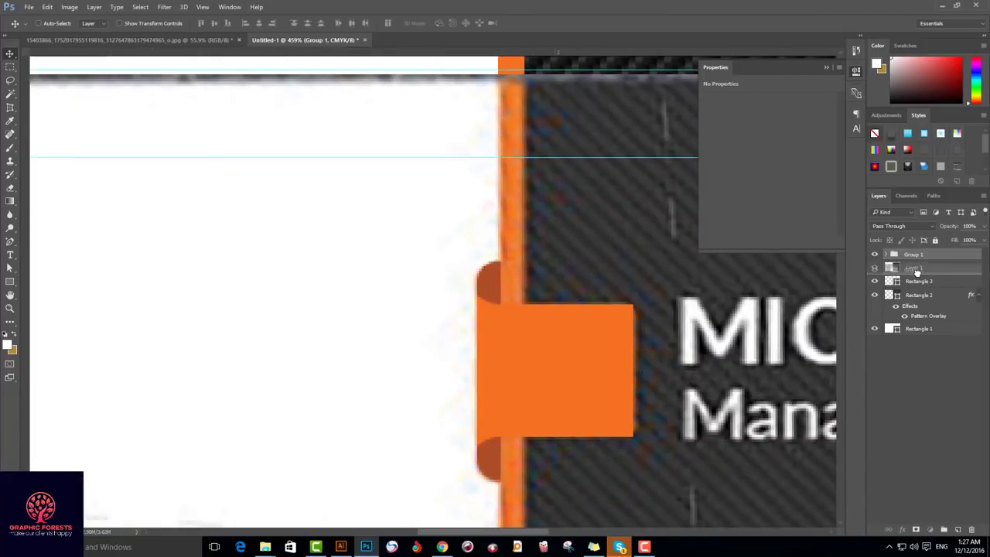
left_click_drag(919, 260, 919, 274)
mouse_move(604, 414)
left_mouse_down()
mouse_move(618, 414)
mouse_move(536, 348)
mouse_move(391, 274)
mouse_move(532, 324)
mouse_move(491, 459)
left_mouse_up()
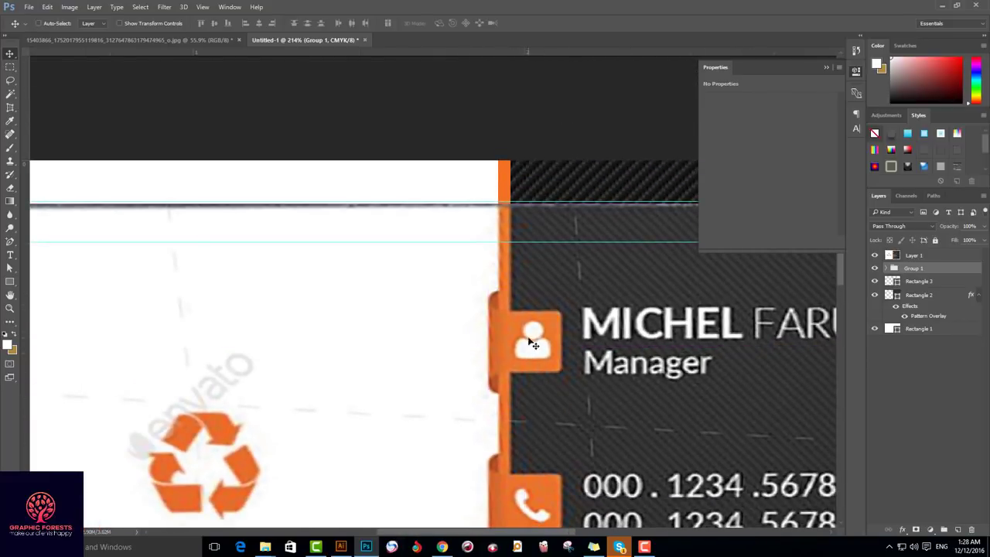
left_click_drag(534, 344, 542, 379)
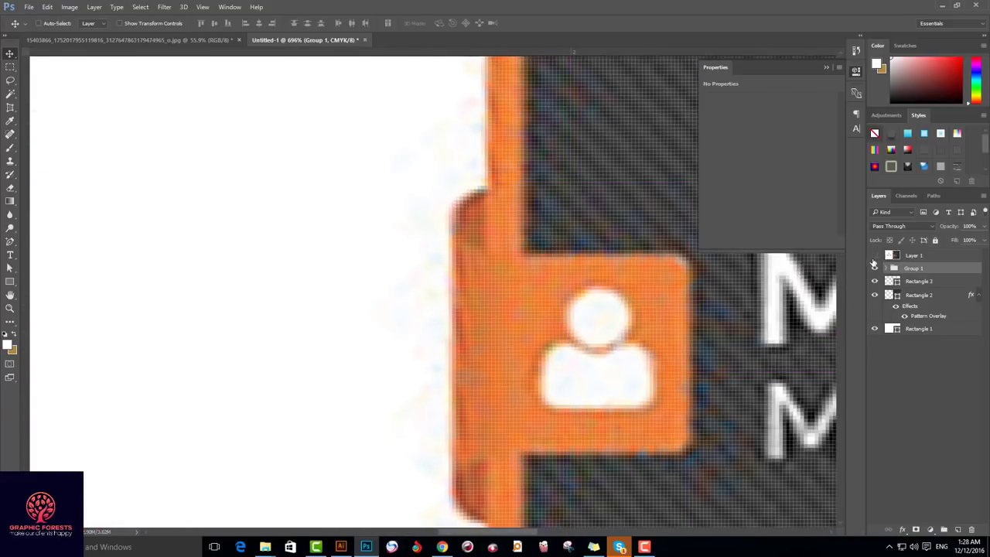
left_click(874, 257)
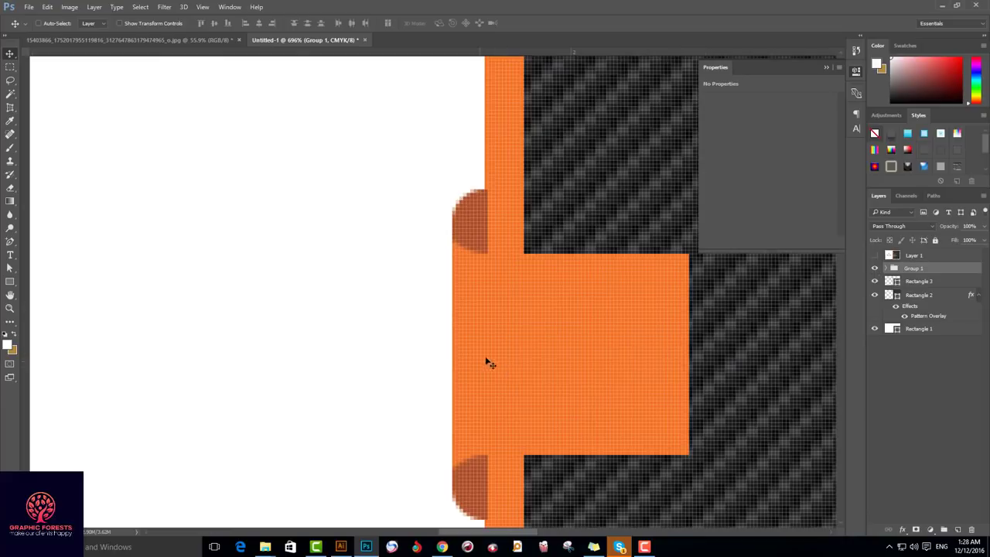
left_click(874, 256)
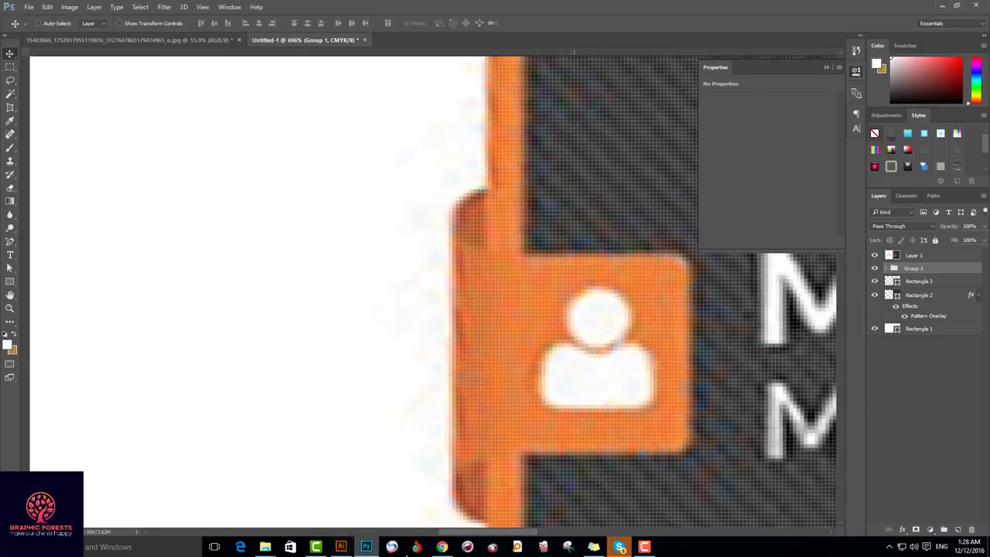
left_click(441, 547)
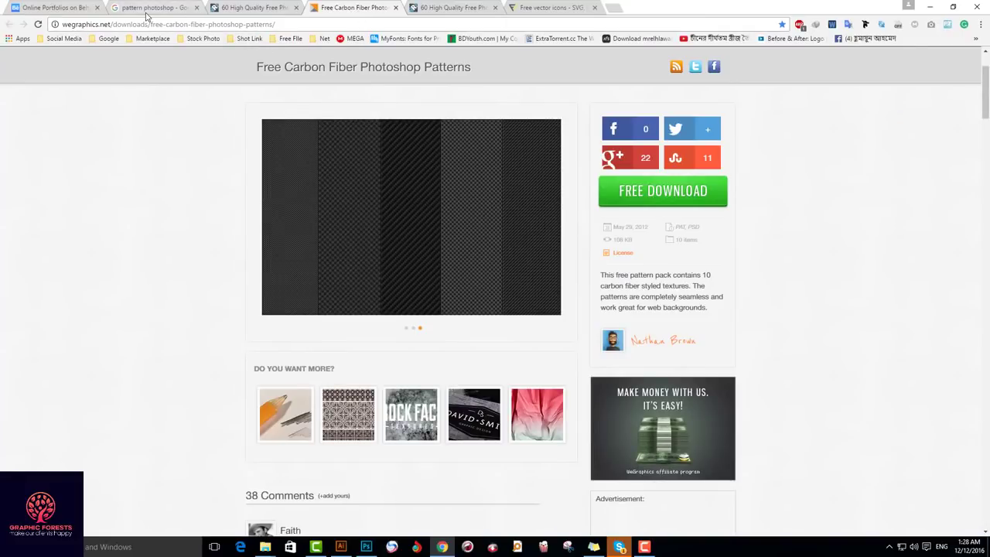
- Open the Flaticon tab, review the card's orange icon in Photoshop, and return to Flaticon
left_click(550, 7)
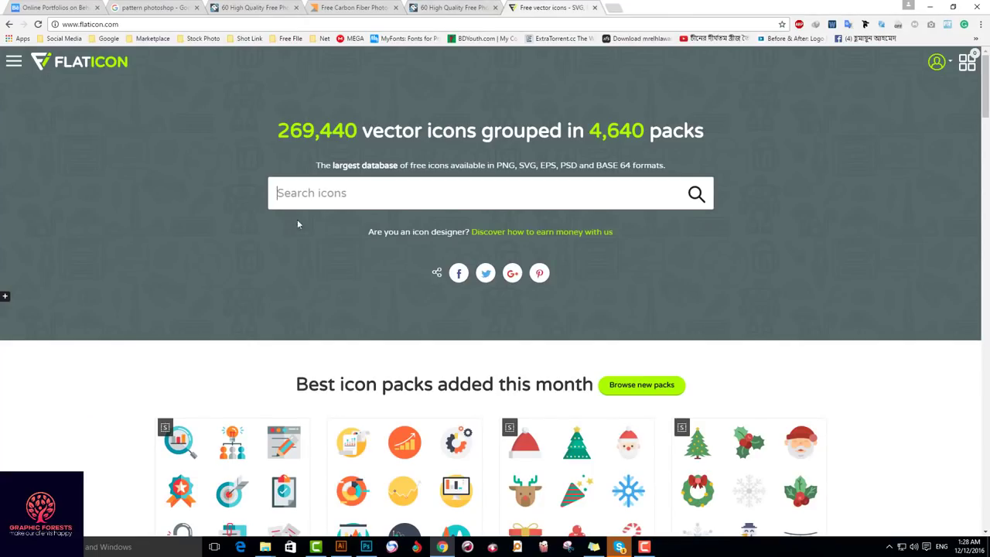
left_click(366, 547)
left_click_drag(405, 438, 509, 390)
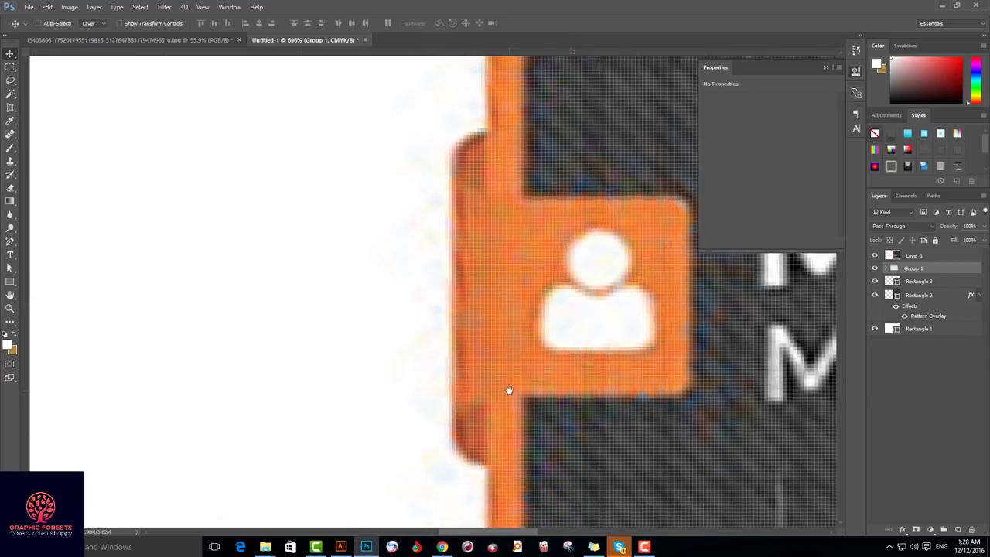
scroll(509, 390, "down", 3)
scroll(393, 416, "down", 3)
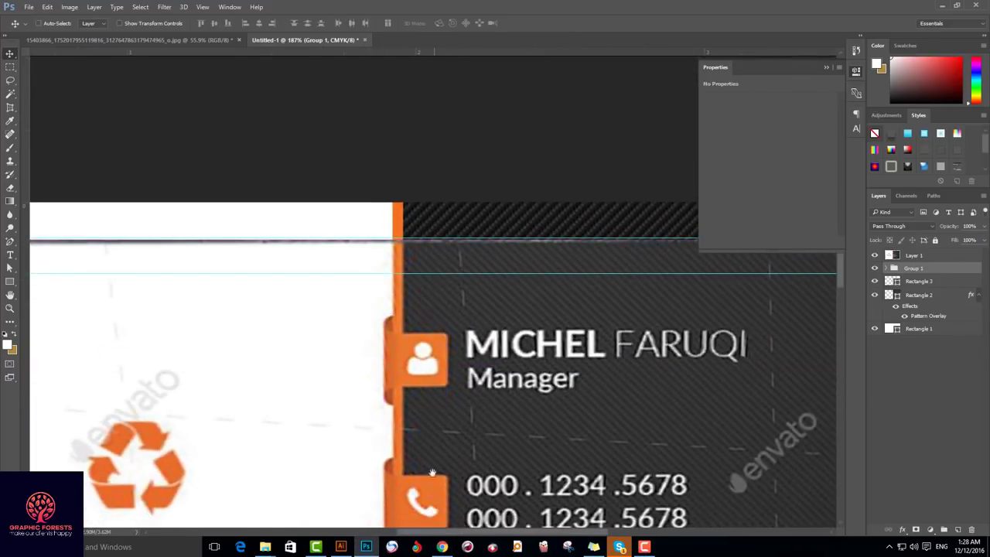
scroll(432, 472, "down", 5)
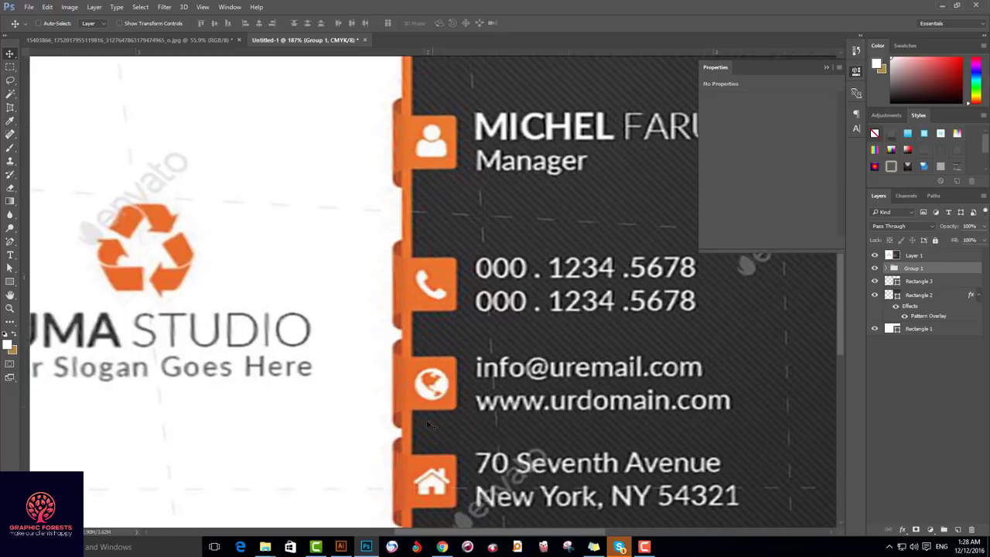
left_click(441, 547)
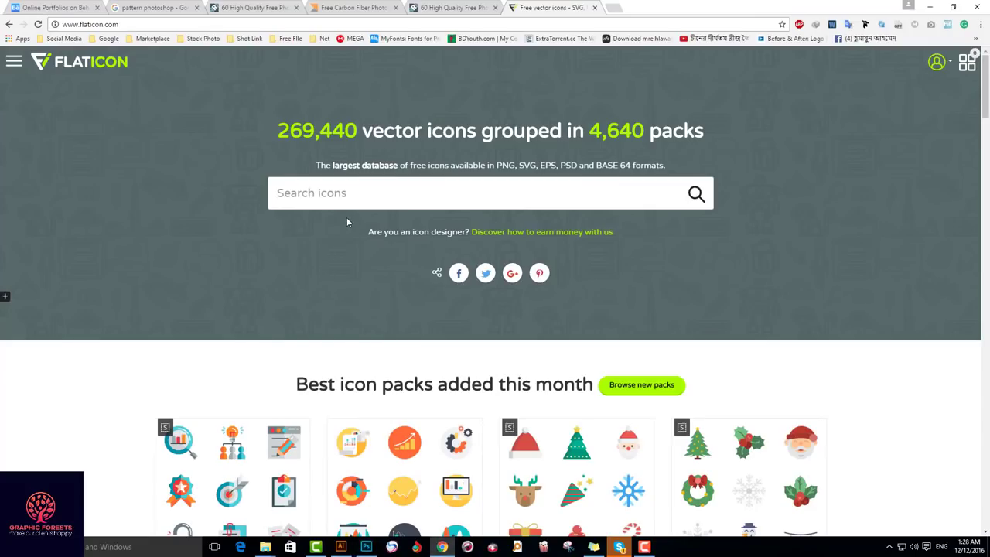
- Search Flaticon for 'pers' and browse to the second page of person icons
type("per")
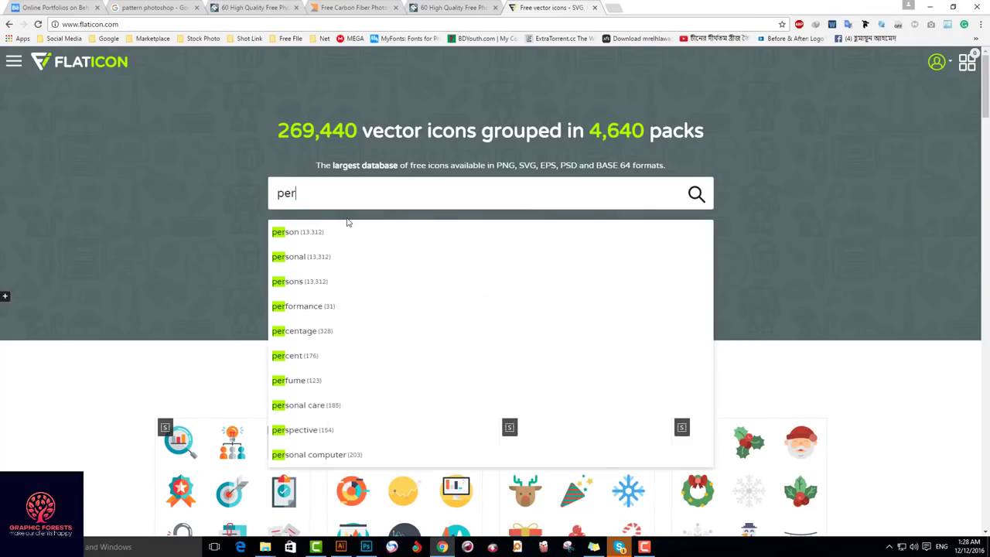
type("s")
left_click(354, 236)
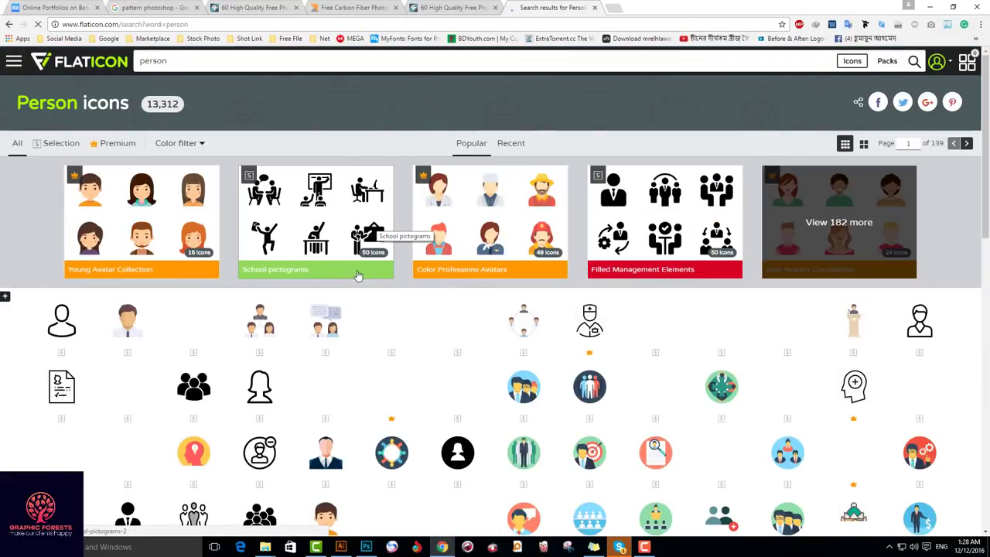
scroll(360, 277, "down", 3)
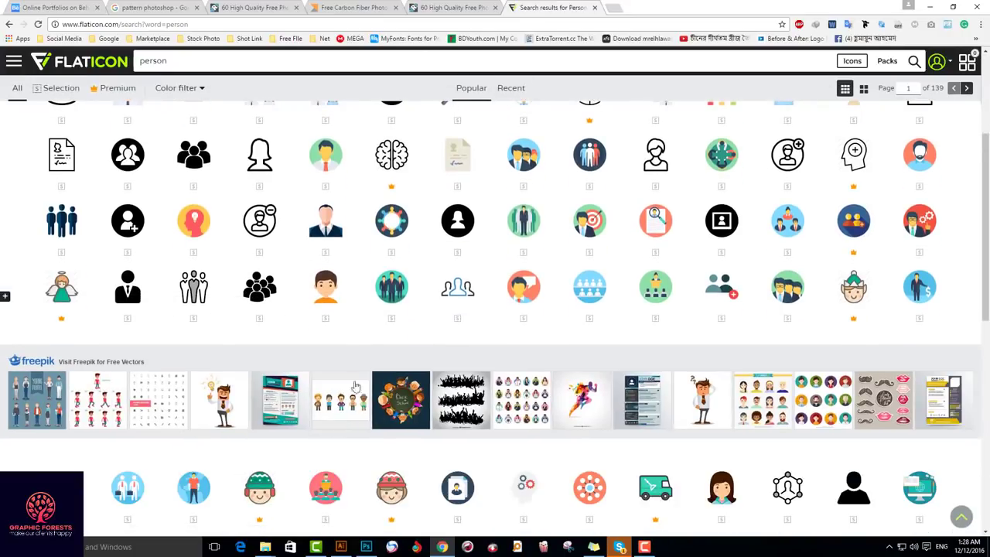
scroll(437, 383, "down", 4)
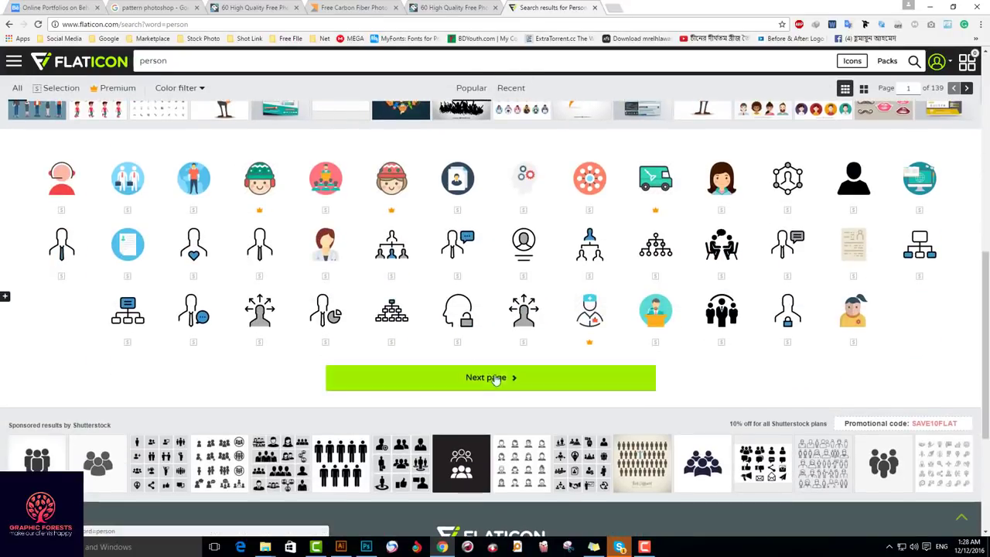
left_click(511, 382)
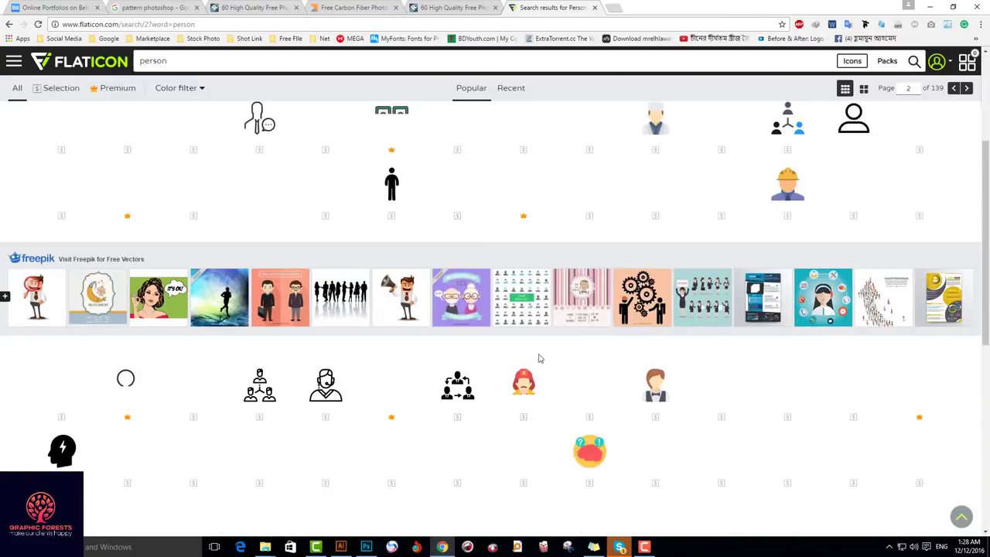
- Browse the third page of person icons, glancing back at the business card
scroll(537, 358, "down", 3)
scroll(532, 361, "down", 2)
scroll(532, 361, "down", 2)
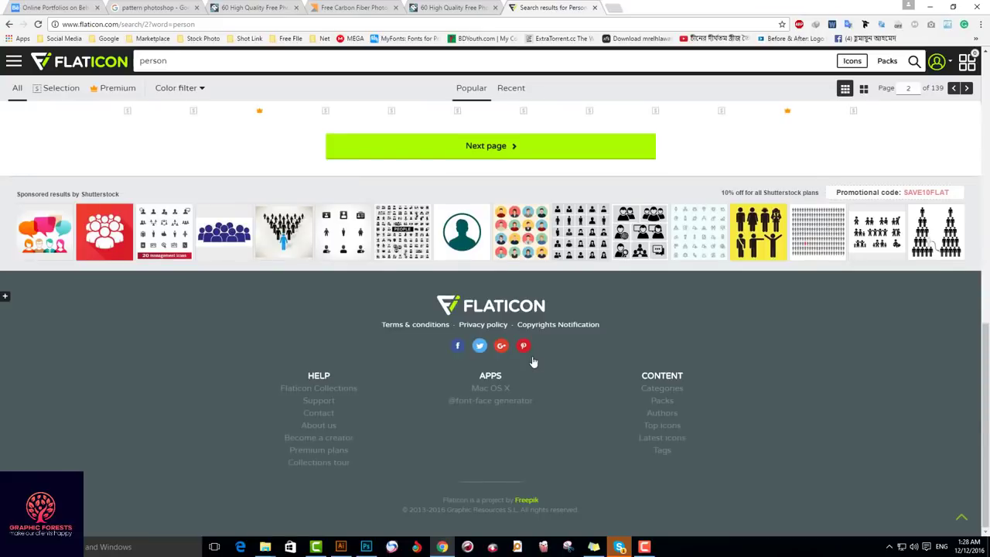
scroll(532, 361, "up", 4)
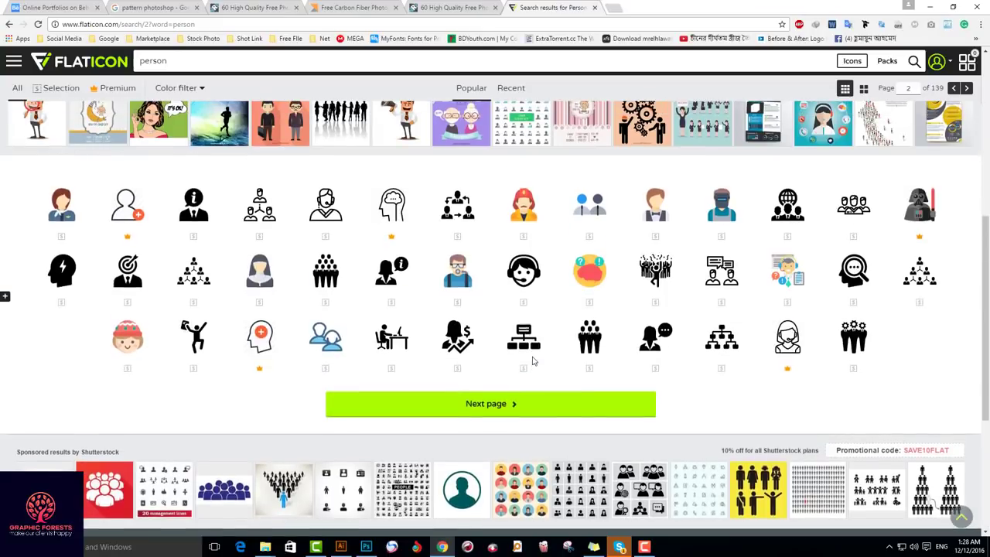
left_click(458, 414)
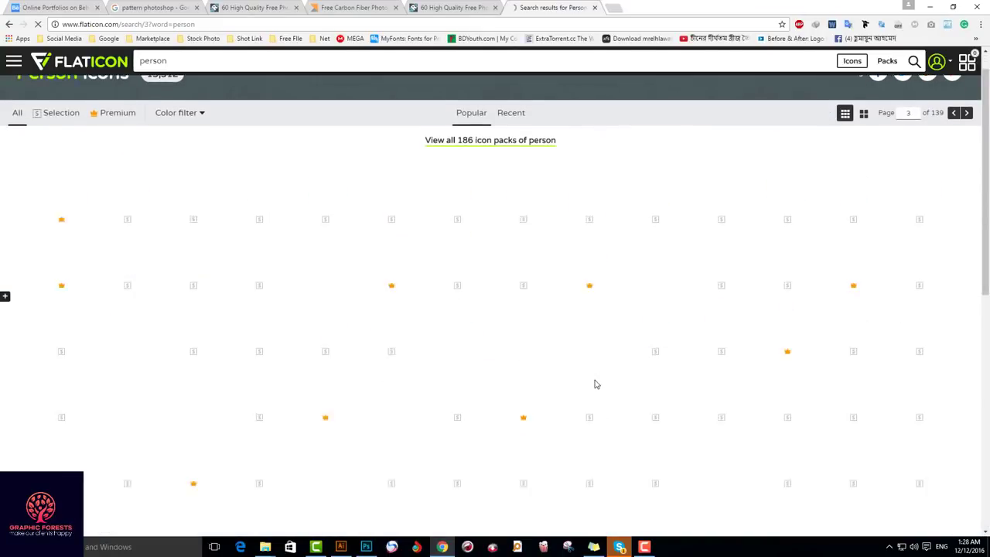
scroll(595, 384, "down", 1)
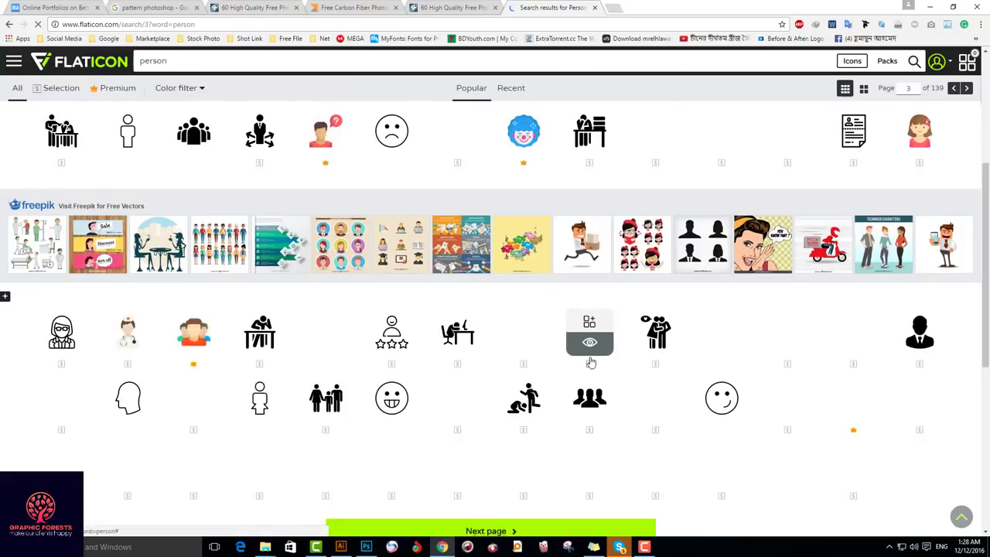
scroll(590, 362, "down", 2)
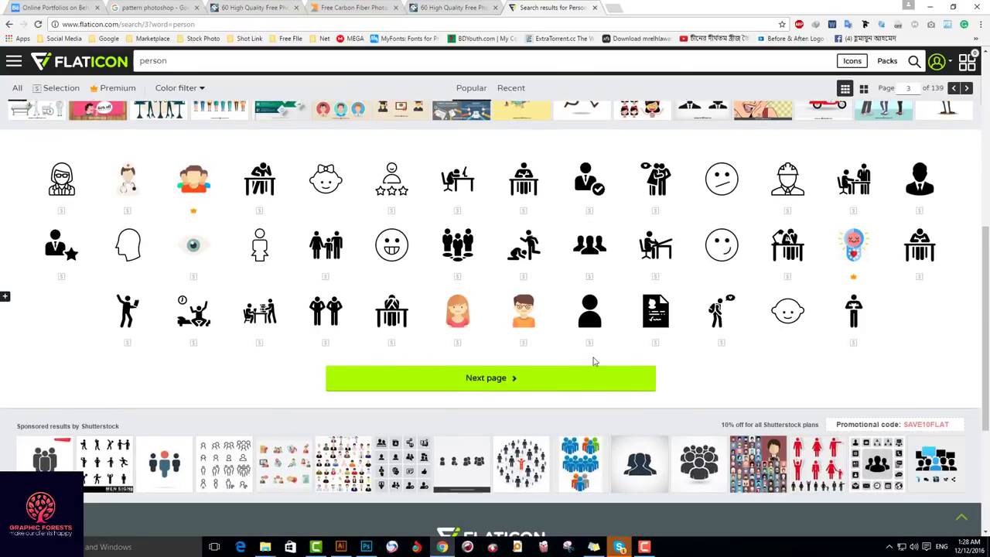
left_click(367, 547)
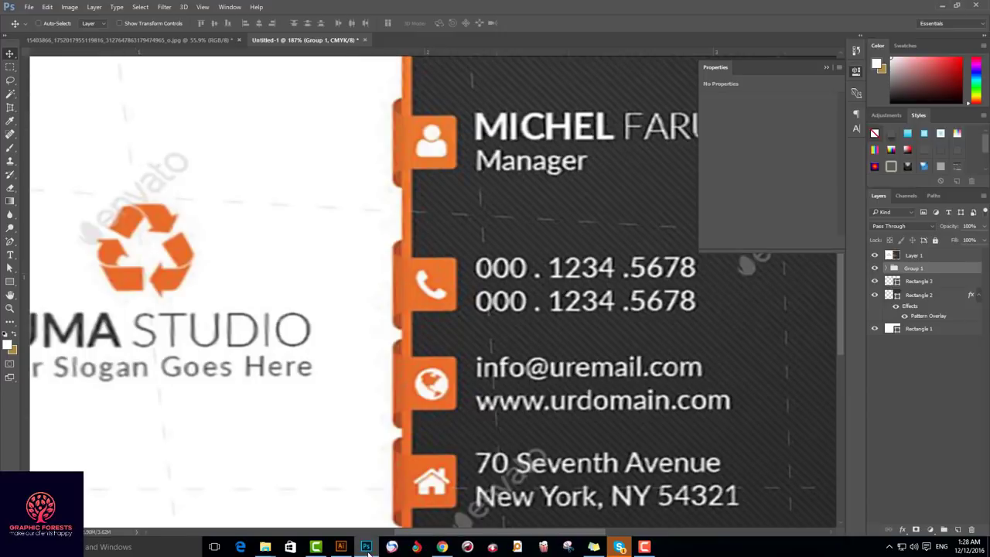
left_click(369, 547)
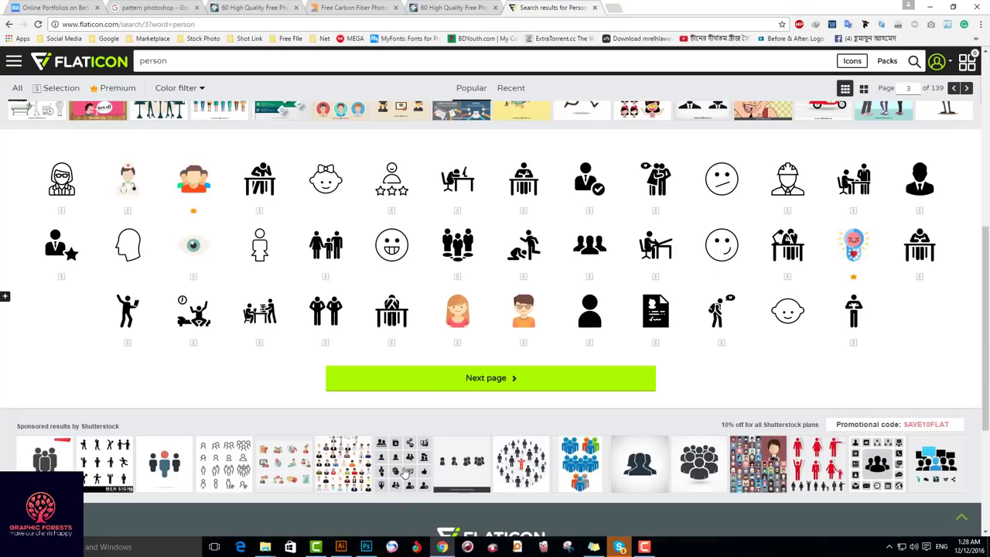
- Open the User shape icon from page four and download it free as PSD, then return to Photoshop
left_click(433, 383)
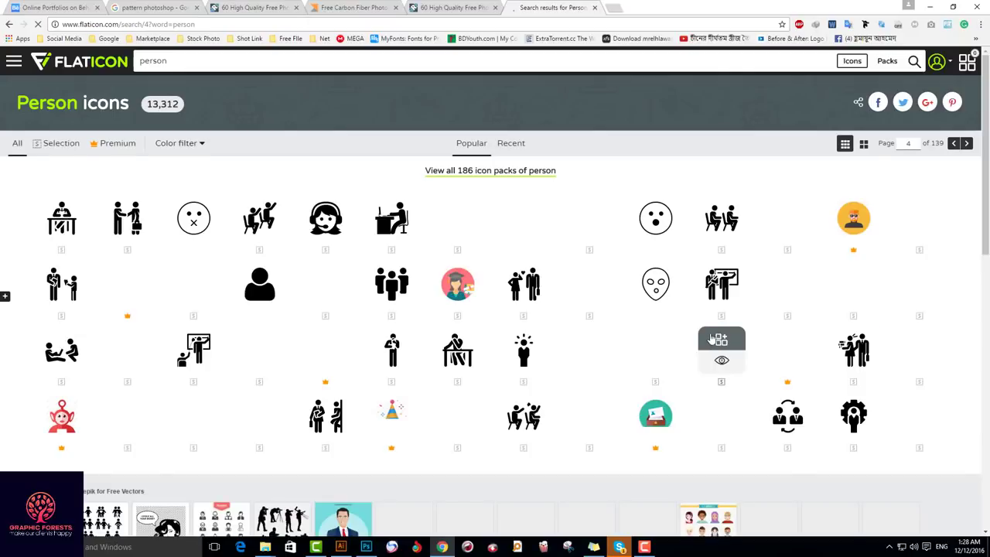
scroll(709, 343, "down", 1)
scroll(709, 344, "down", 1)
middle_click(259, 155)
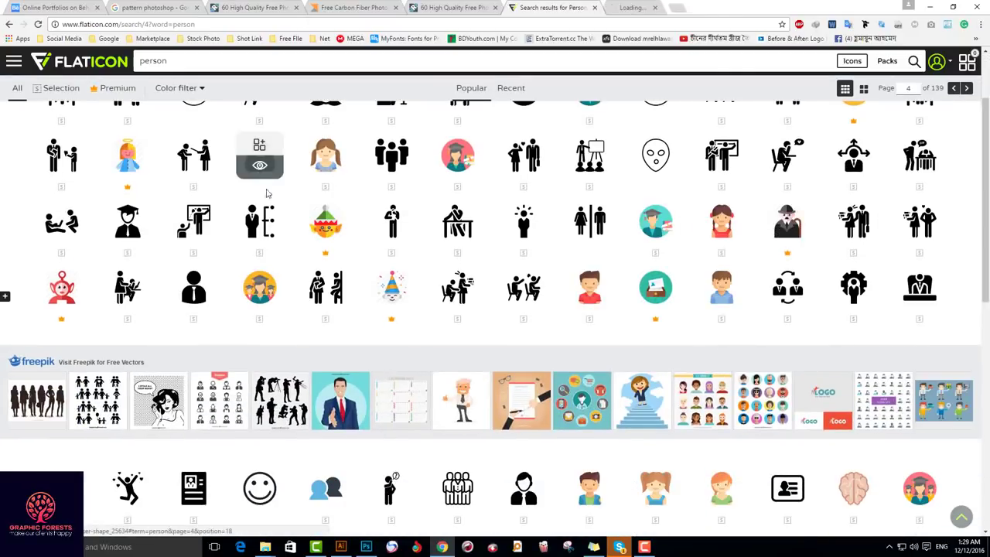
left_click(661, 7)
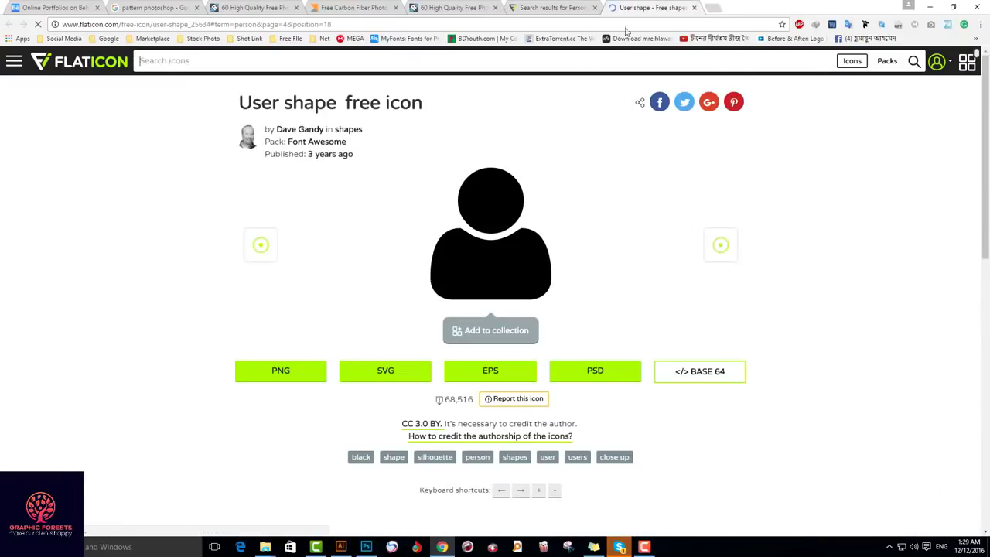
left_click(583, 374)
left_click(523, 255)
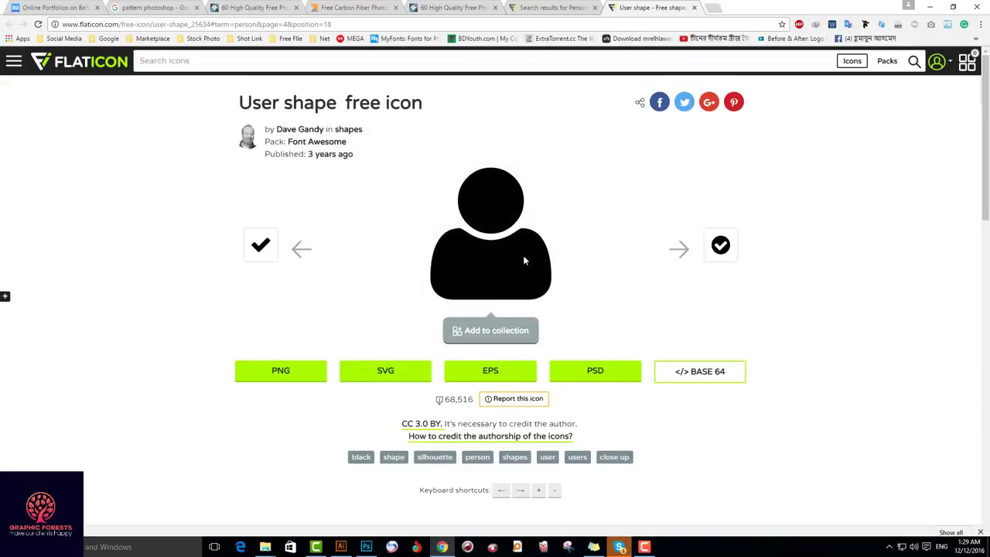
left_click(366, 547)
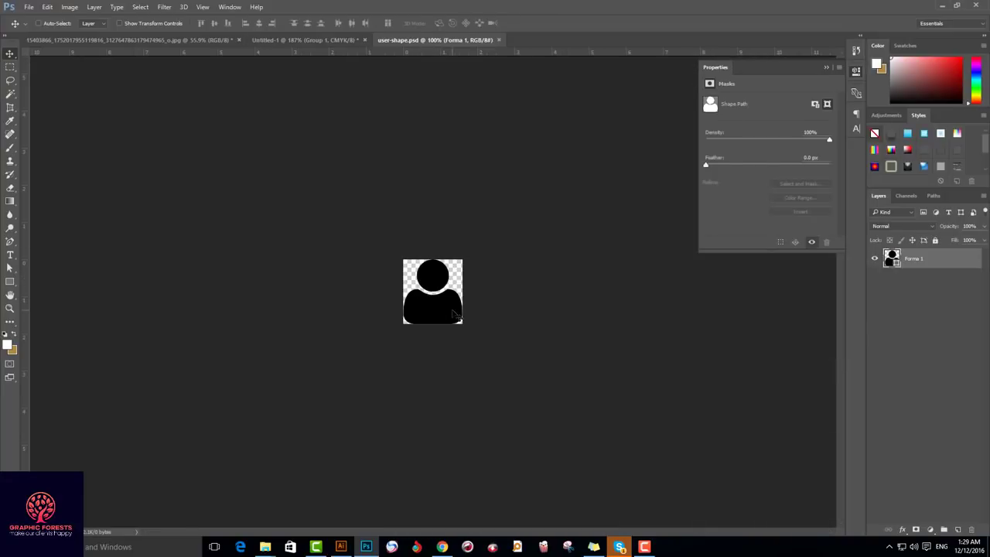
- Bring the user icon into the card as the top layer and scale it down
mouse_move(453, 313)
left_mouse_down()
mouse_move(258, 34)
mouse_move(463, 131)
left_mouse_up()
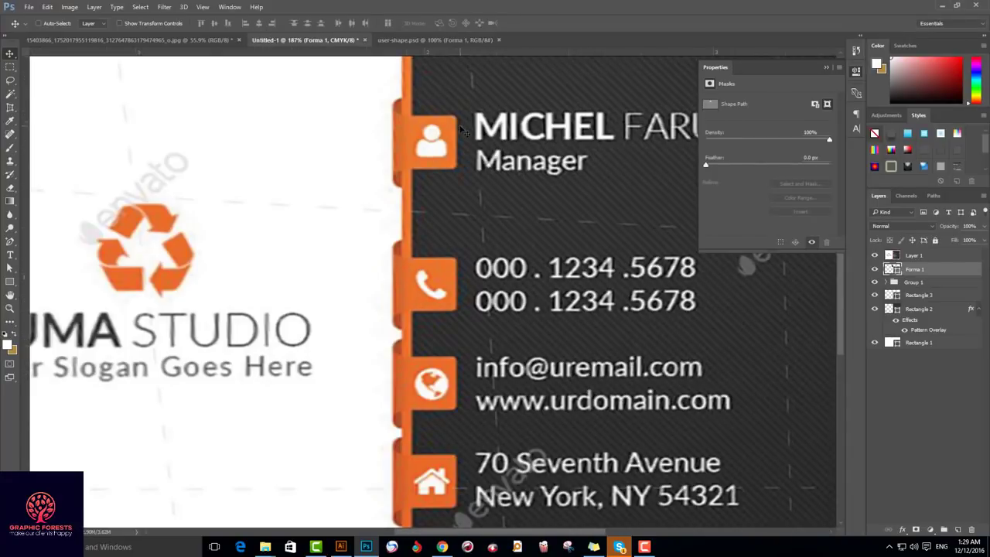
scroll(464, 152, "up", 3)
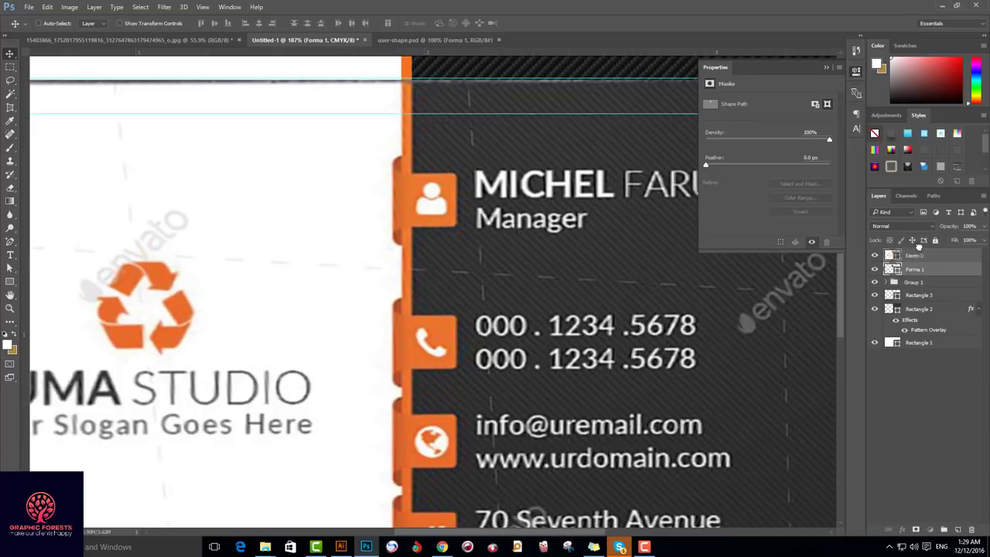
left_click_drag(915, 268, 918, 252)
key("ctrl+t")
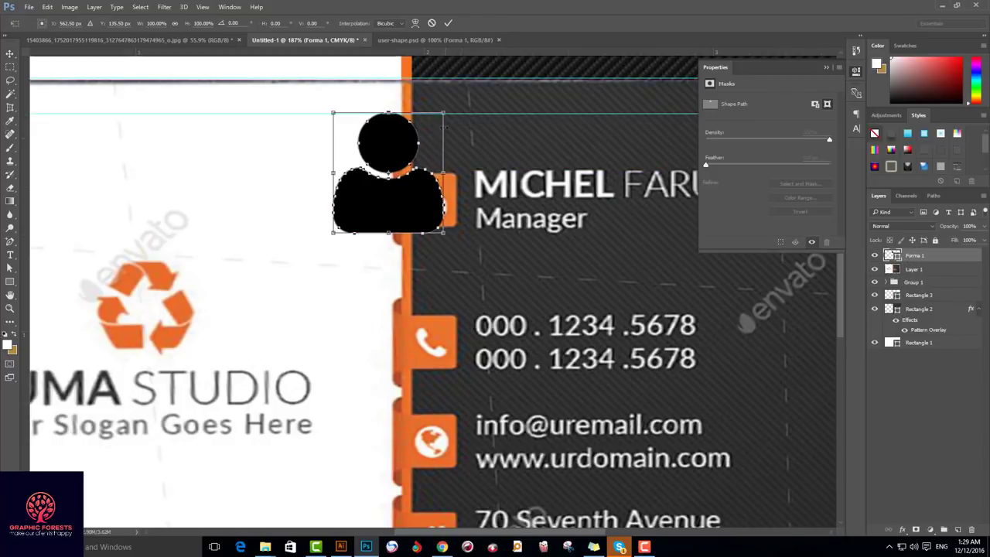
left_click_drag(442, 113, 422, 139)
key("Return")
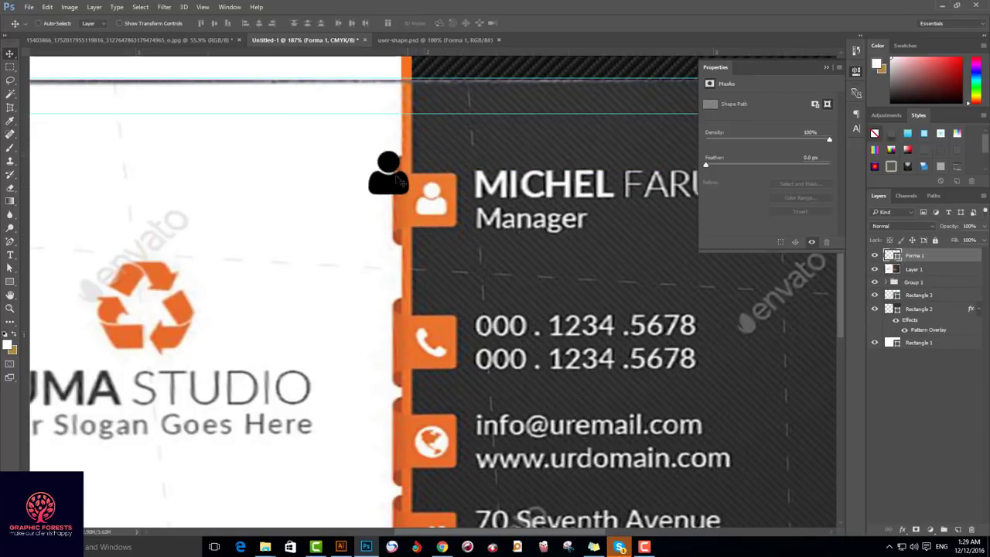
- Position the icon on the orange tab beside the name, shrink it slightly, and nudge it up
mouse_move(403, 182)
left_mouse_down()
mouse_move(443, 214)
mouse_move(449, 188)
left_mouse_up()
scroll(464, 200, "up", 3)
key("ctrl+t")
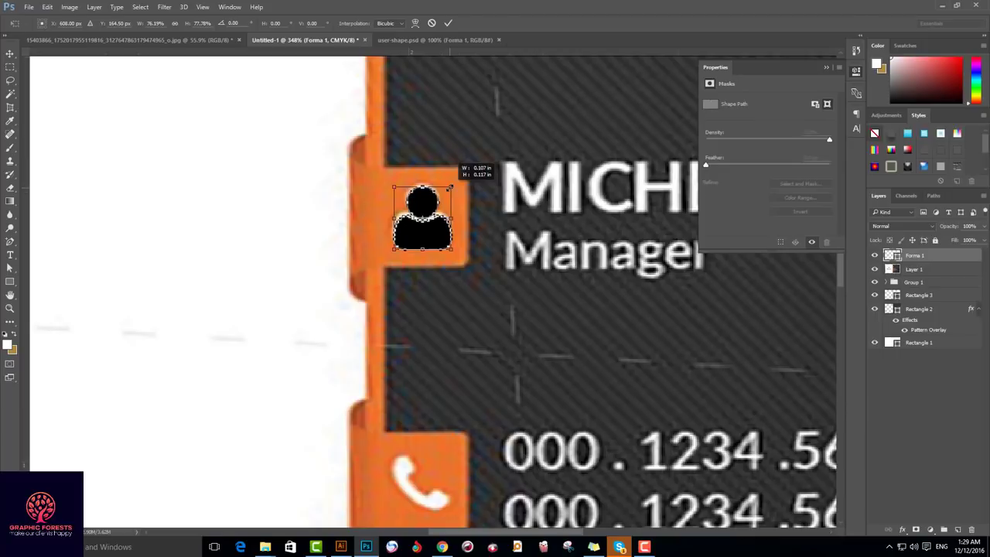
key("Return")
key("Up")
key("Up")
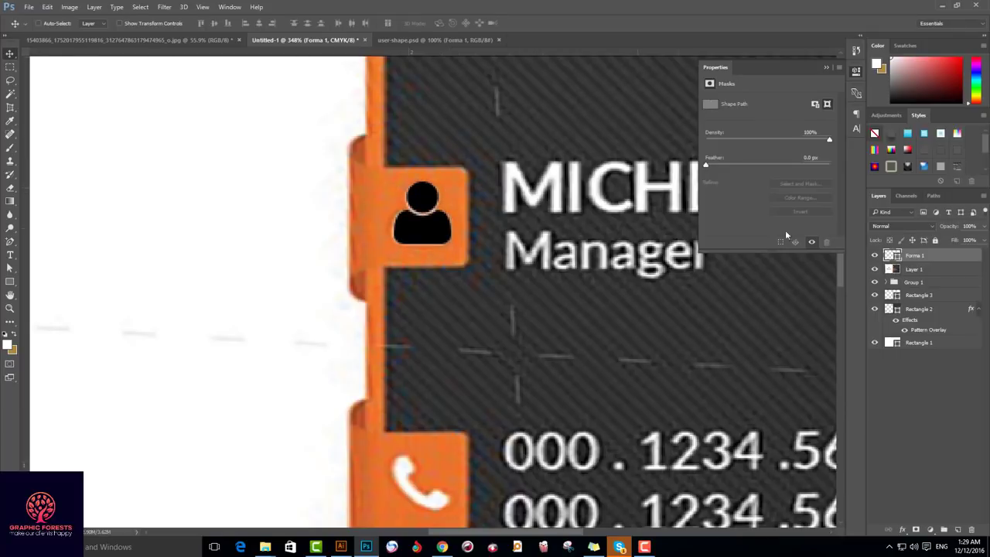
- Set the user icon's fill colour to white and hide the contact text layer
double_click(892, 255)
left_click_drag(523, 325, 499, 317)
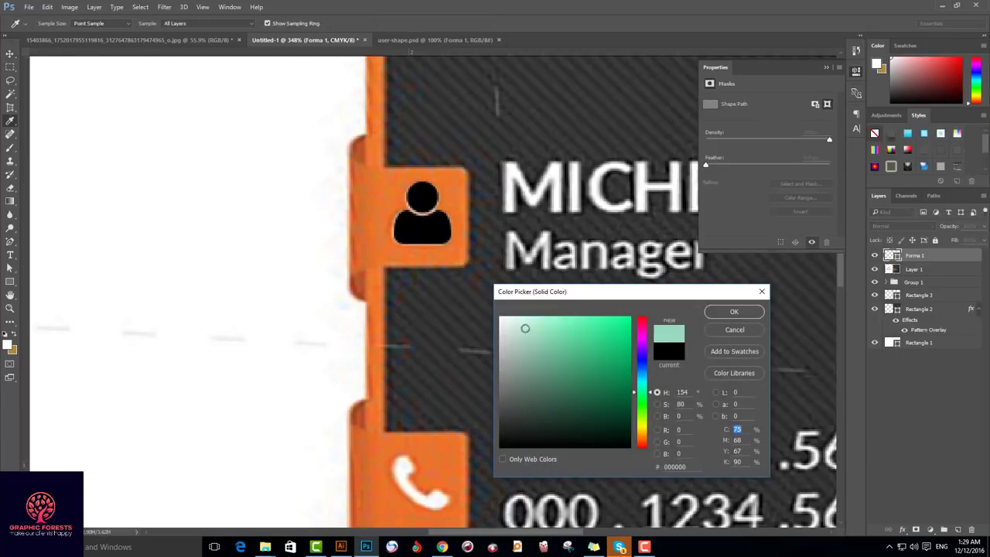
left_click(735, 312)
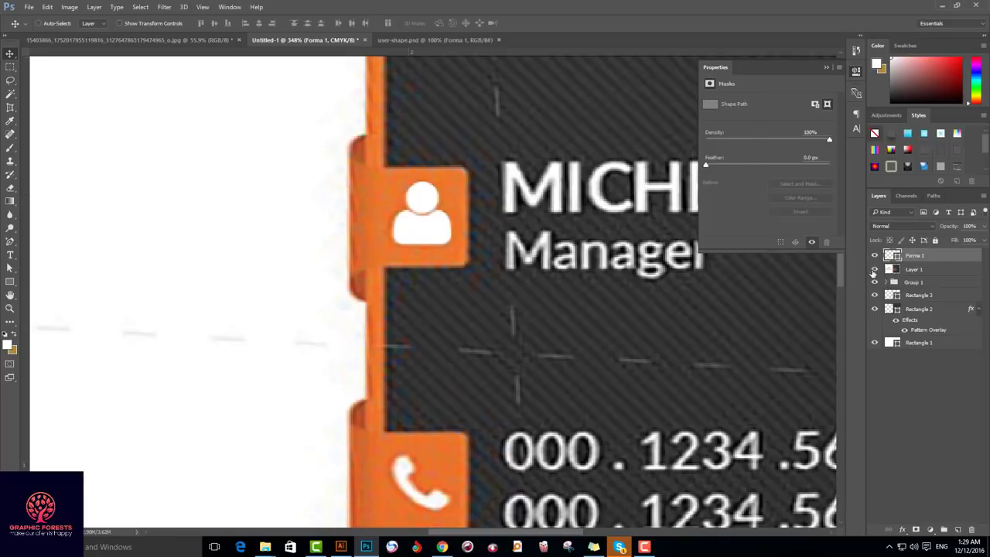
left_click(874, 269)
- Marquee-select the orange square around the user icon
scroll(453, 227, "up", 3)
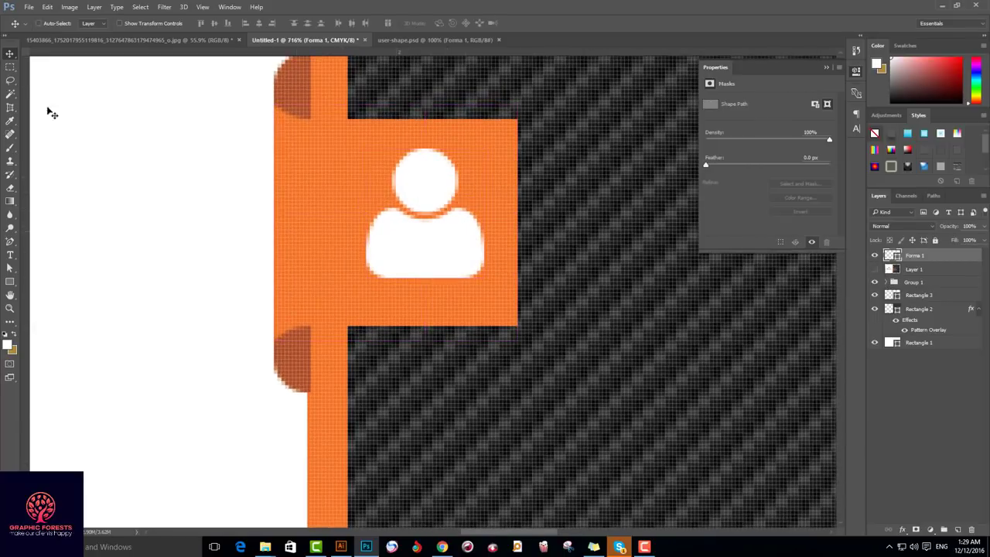
left_click(11, 72)
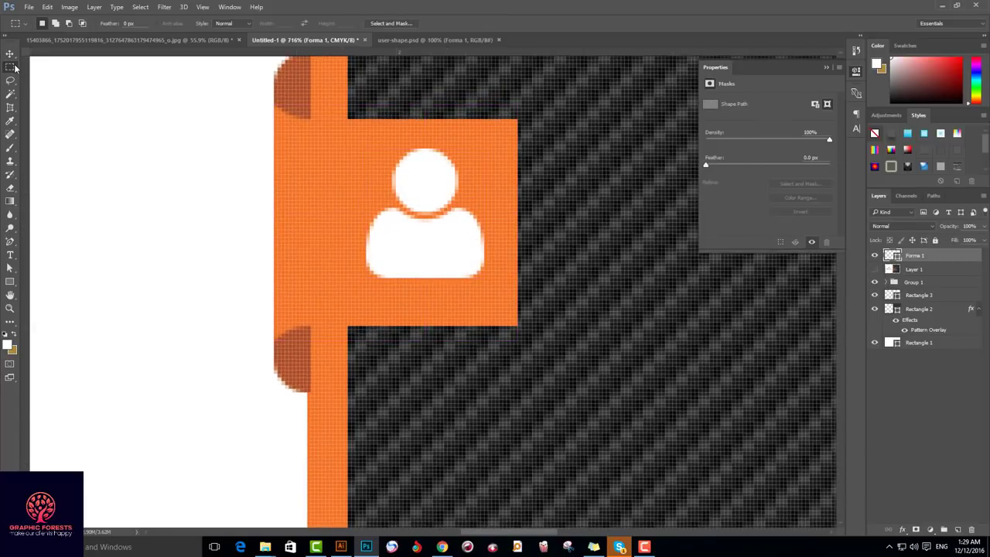
right_click(15, 68)
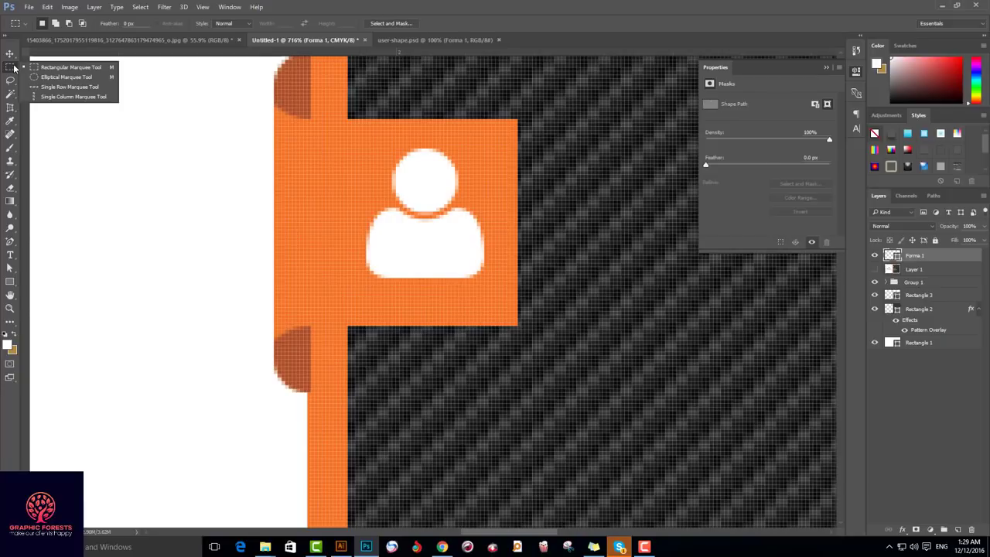
left_click(70, 67)
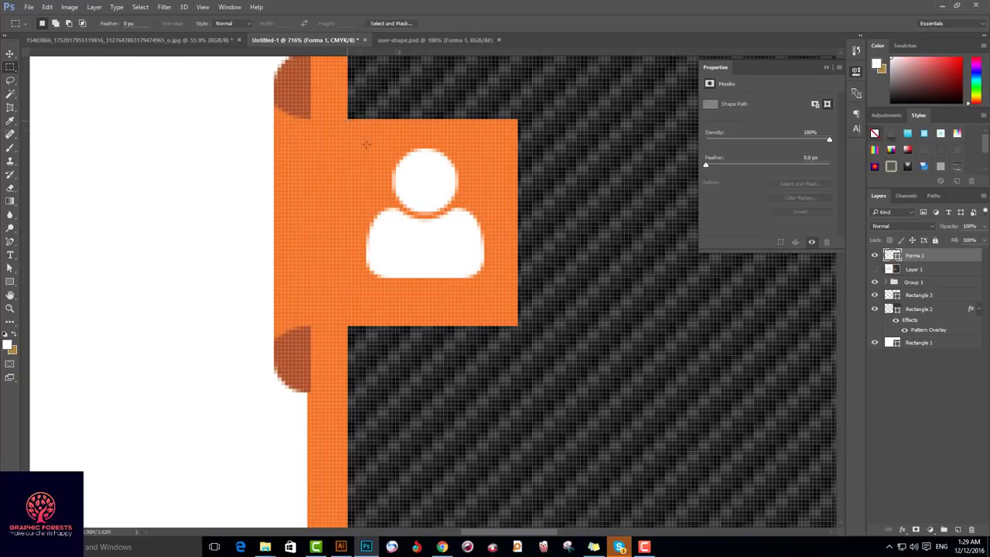
left_click_drag(345, 119, 519, 325)
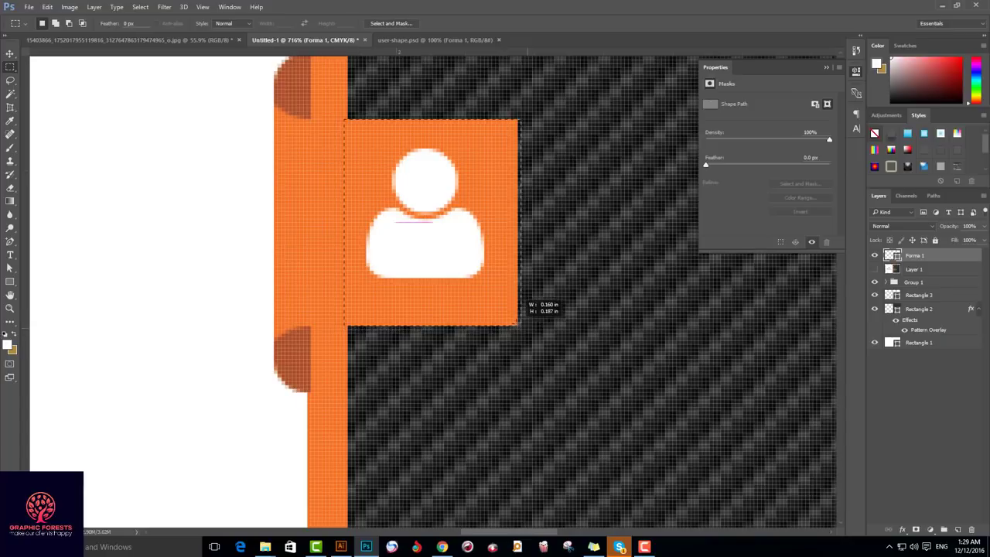
left_click_drag(519, 325, 520, 325)
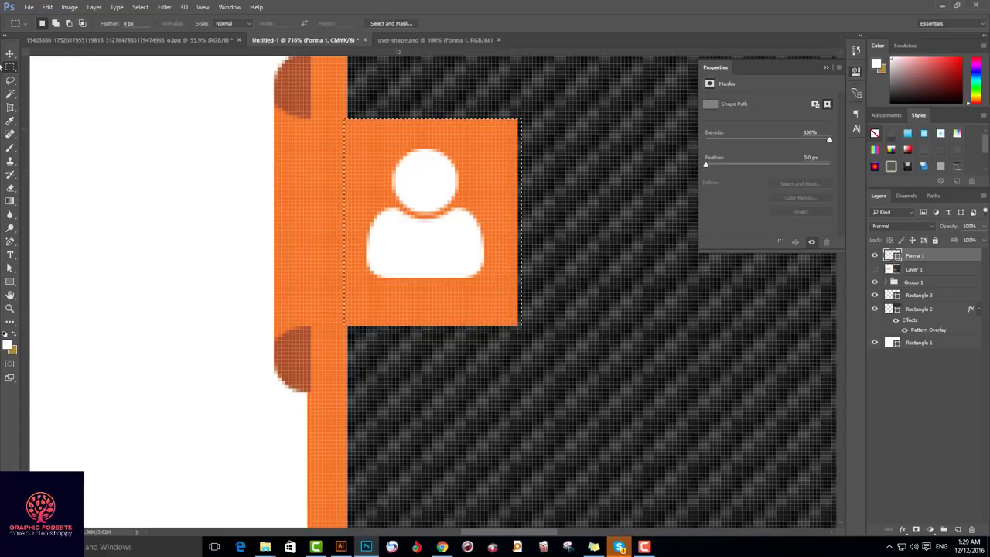
left_click(9, 53)
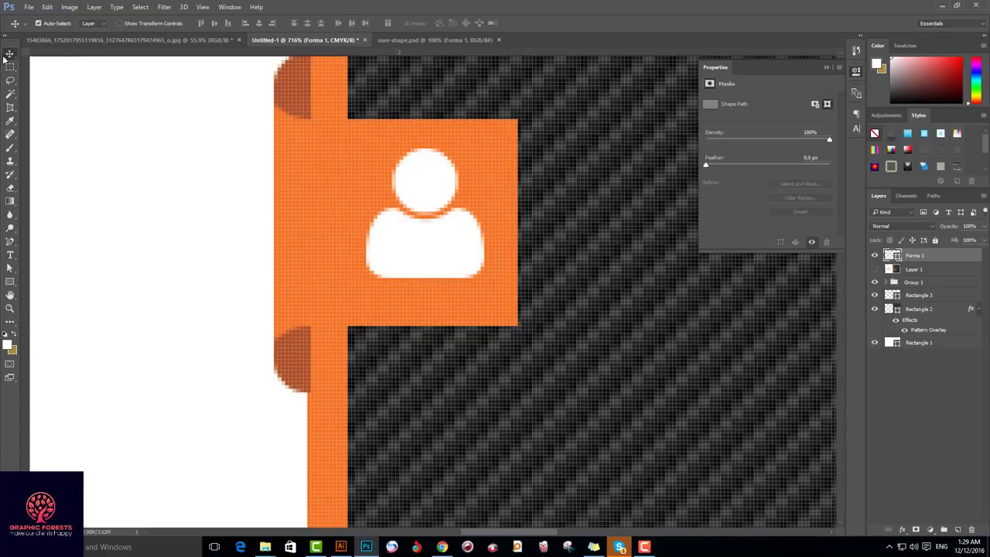
left_click(10, 67)
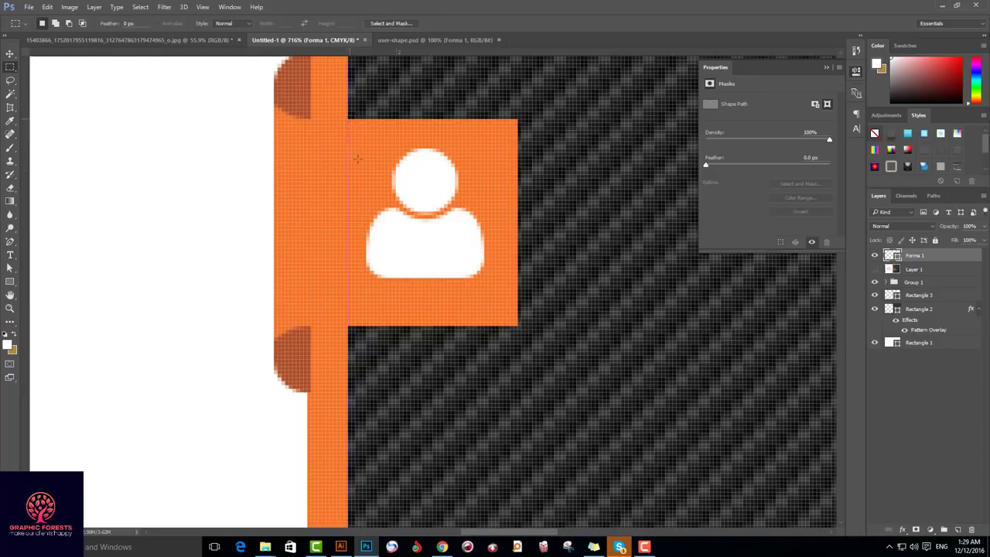
left_click_drag(348, 119, 516, 325)
left_click(10, 53)
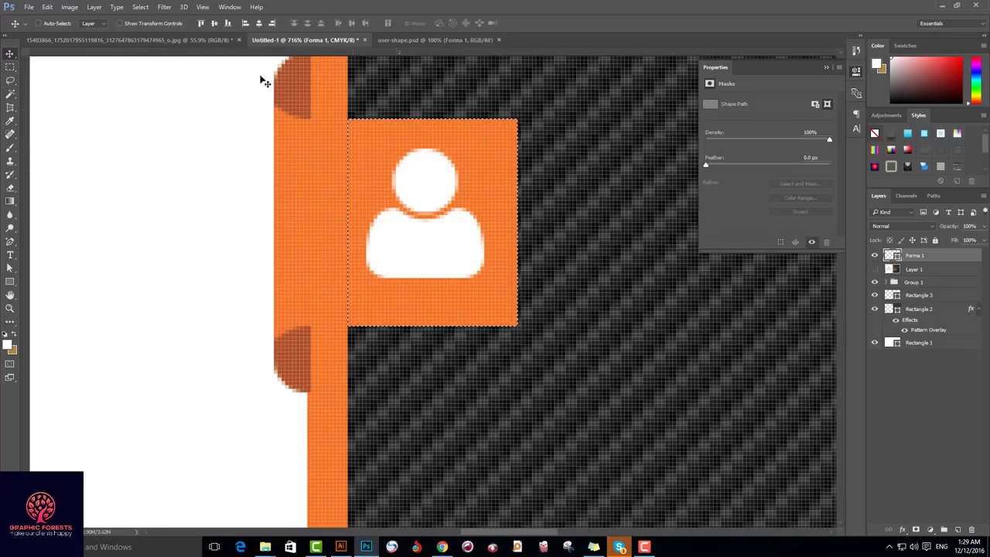
- Centre the icon vertically and horizontally in the square, deselect, and show the reference card again
left_click(214, 23)
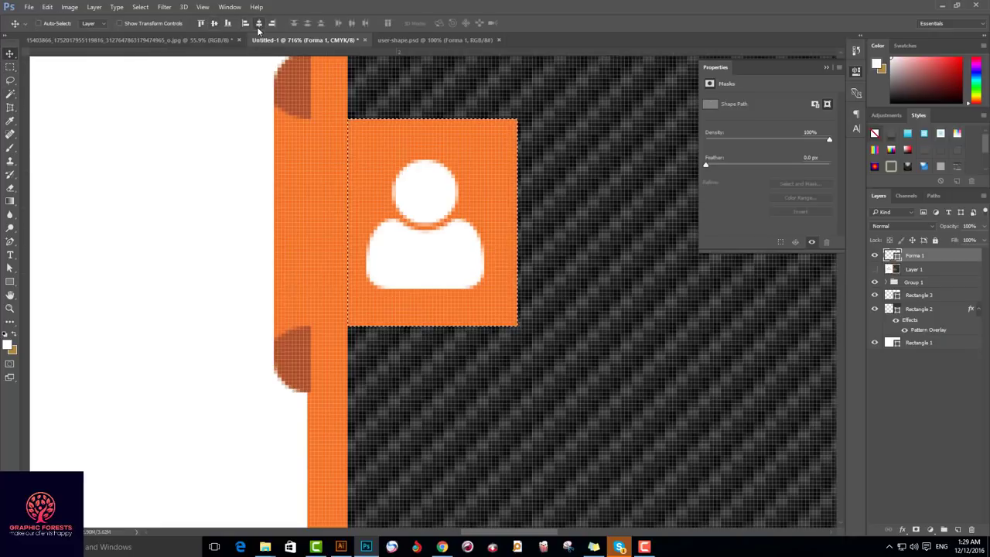
left_click(260, 25)
key("ctrl+d")
scroll(658, 256, "down", 5)
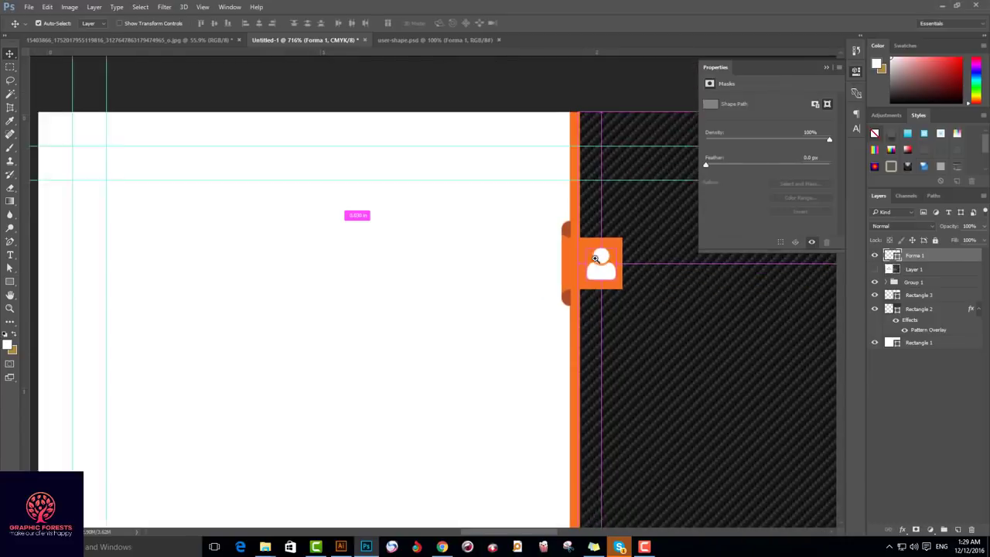
left_click(876, 270)
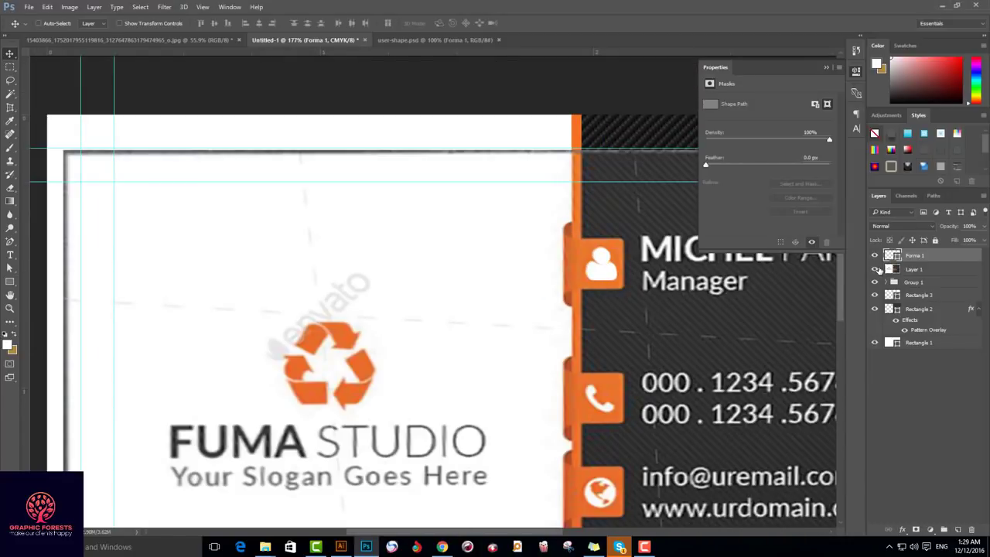
left_click(875, 269)
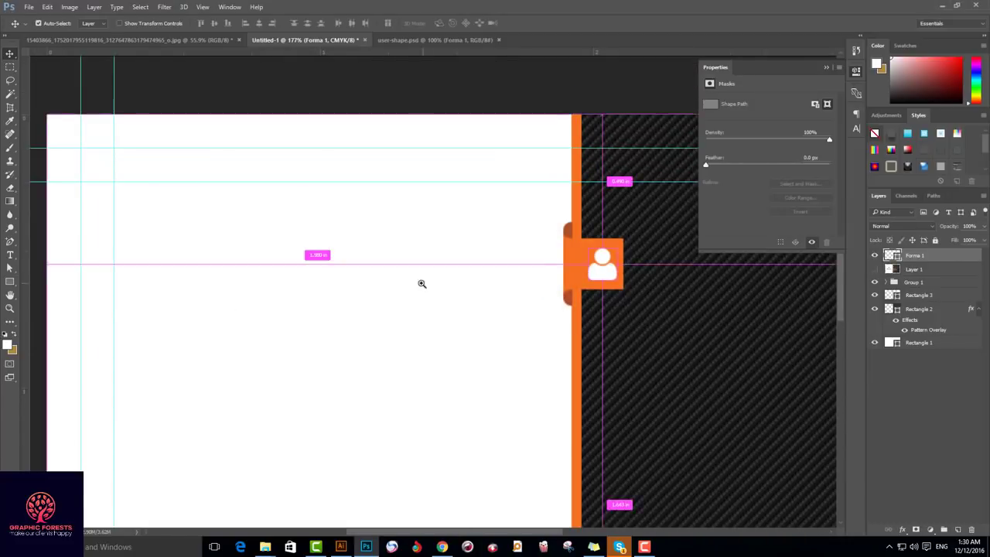
scroll(420, 281, "down", 3)
scroll(510, 205, "up", 3)
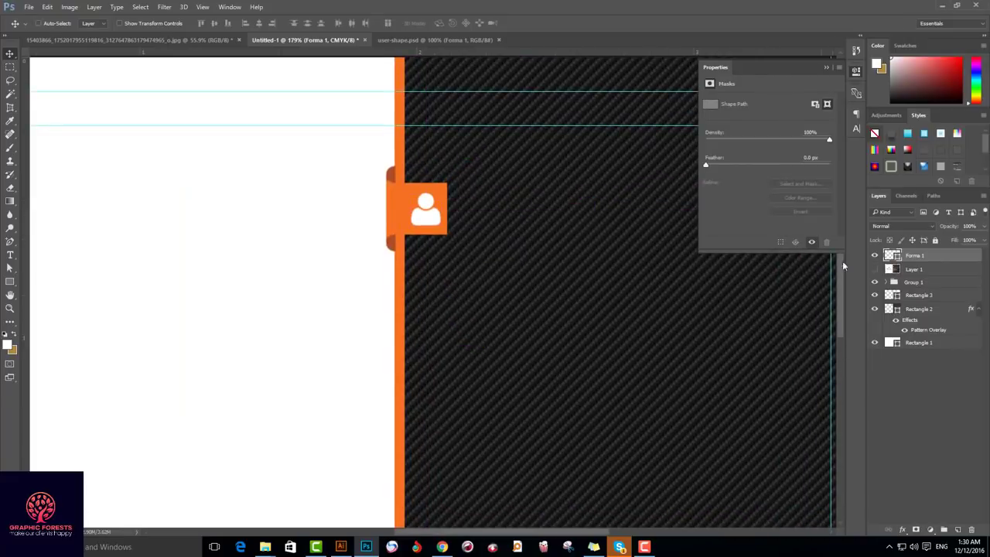
left_click(876, 269)
scroll(402, 290, "up", 2)
- Add a new M text layer at 22 pt, sized down slightly, placed at MICHEL's start
scroll(401, 289, "up", 2)
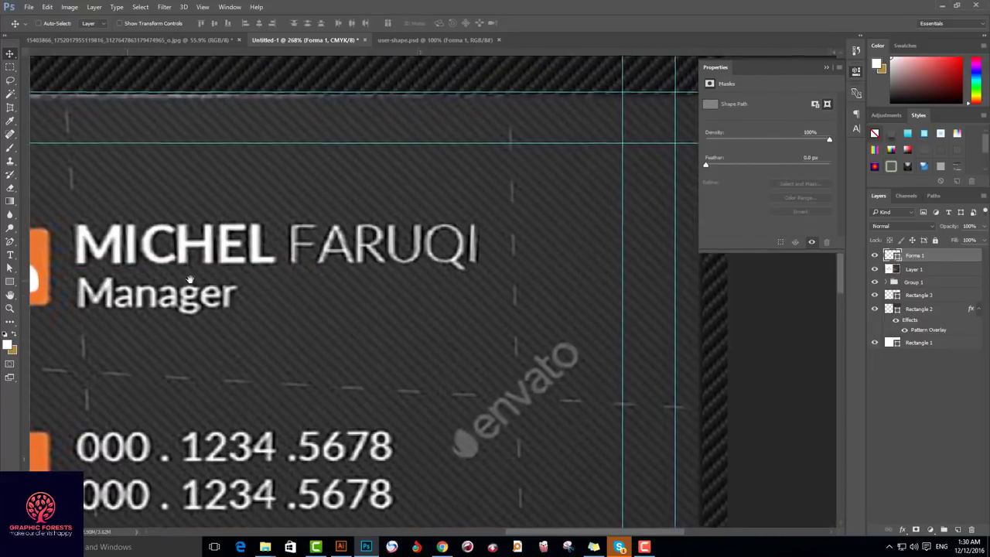
scroll(402, 289, "down", 1)
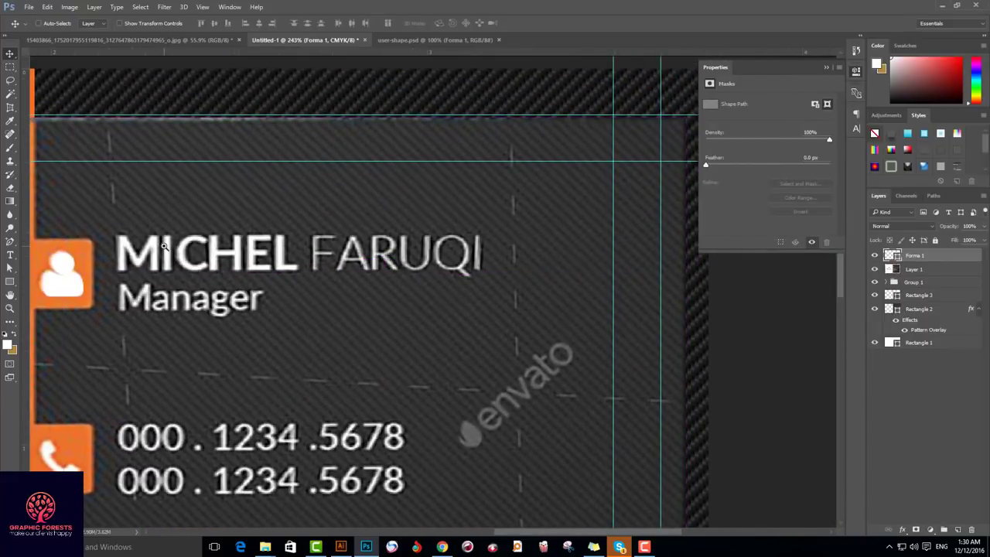
key("t")
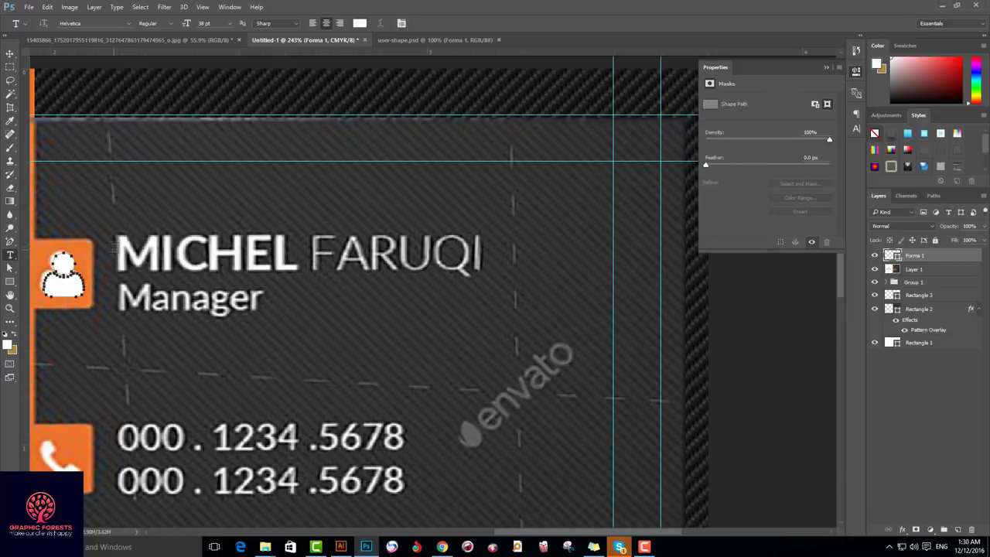
left_click(114, 248)
type("M")
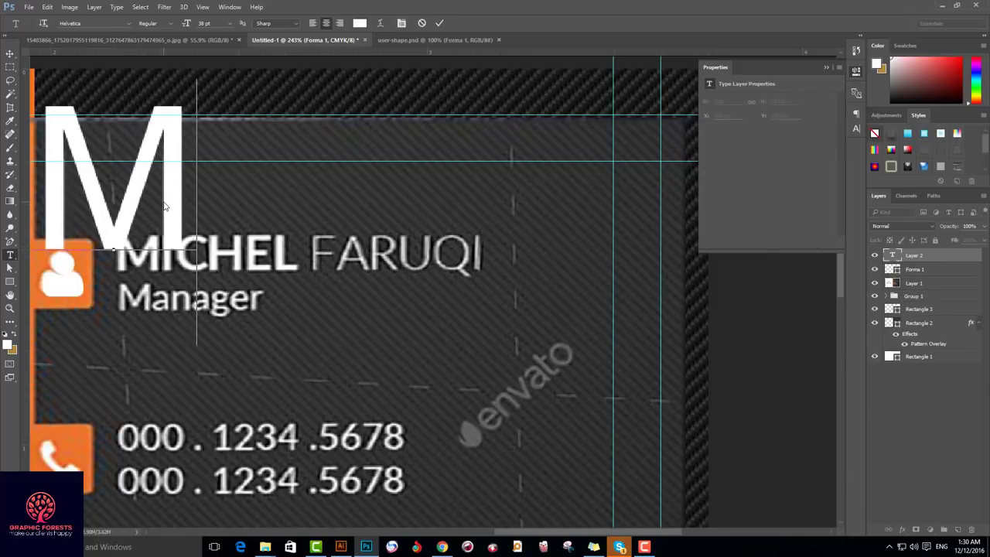
key("ctrl+a")
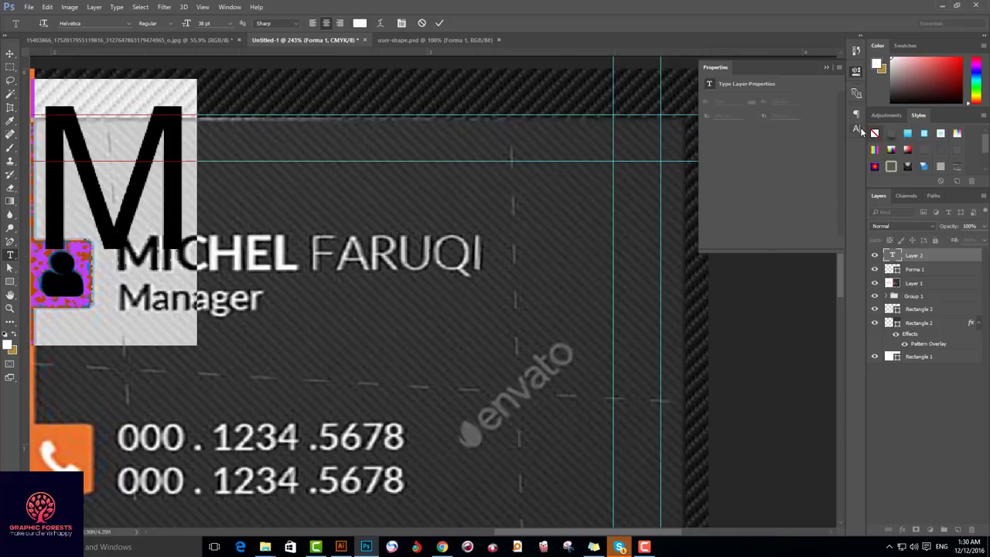
left_click(857, 129)
left_click(768, 140)
type("22")
key("Return")
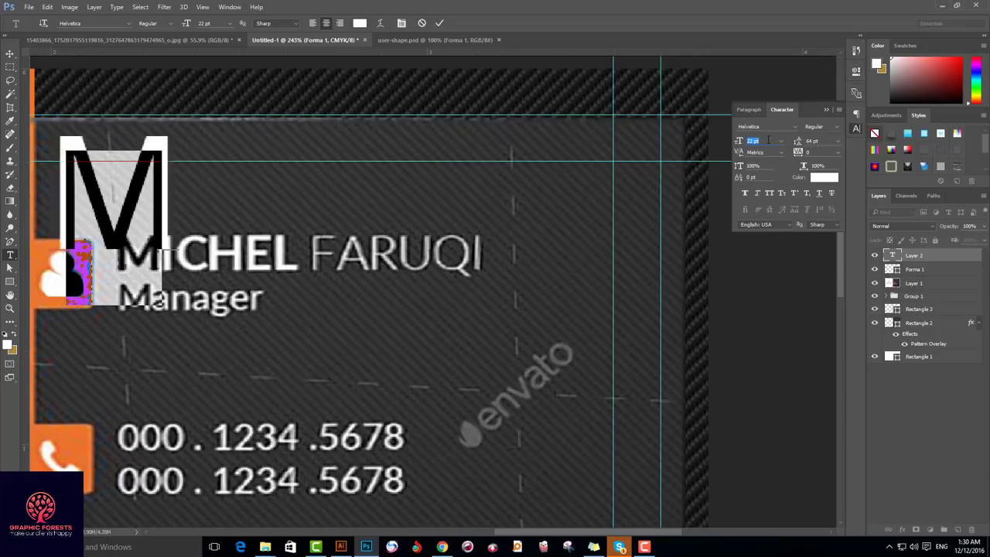
key("Down")
key("Down")
key("Down")
key("Down")
key("Down")
key("Down")
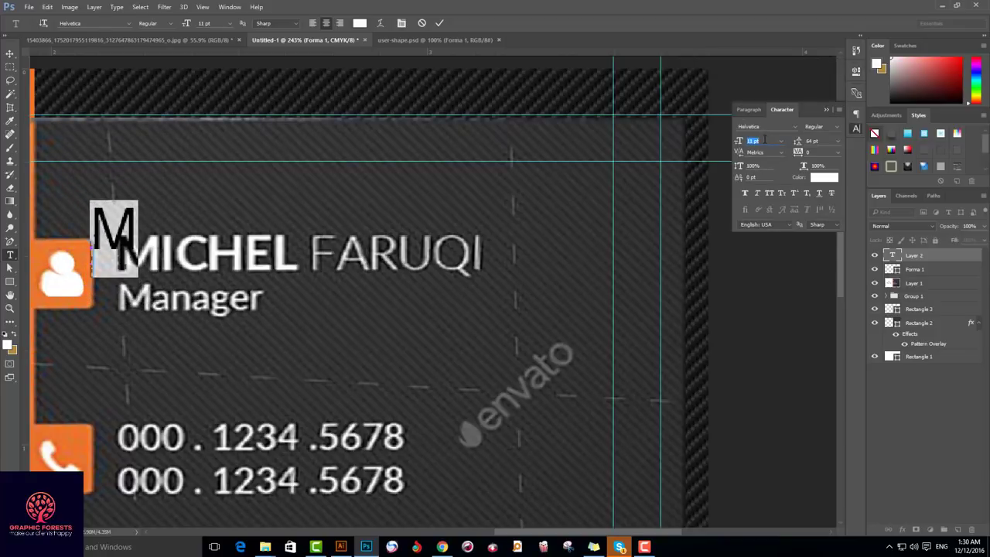
key("Down")
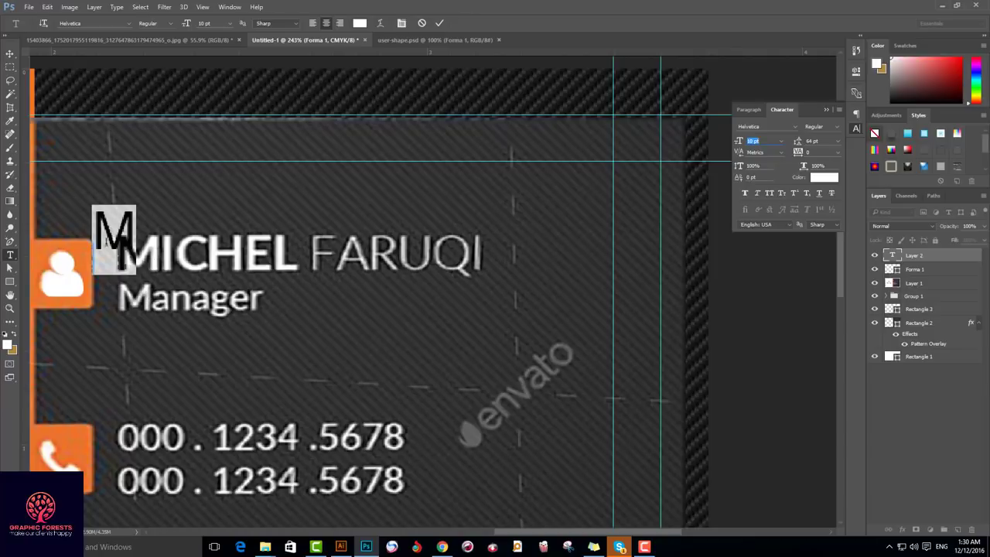
left_click(10, 53)
mouse_move(125, 217)
left_mouse_down()
mouse_move(149, 260)
mouse_move(149, 239)
left_mouse_up()
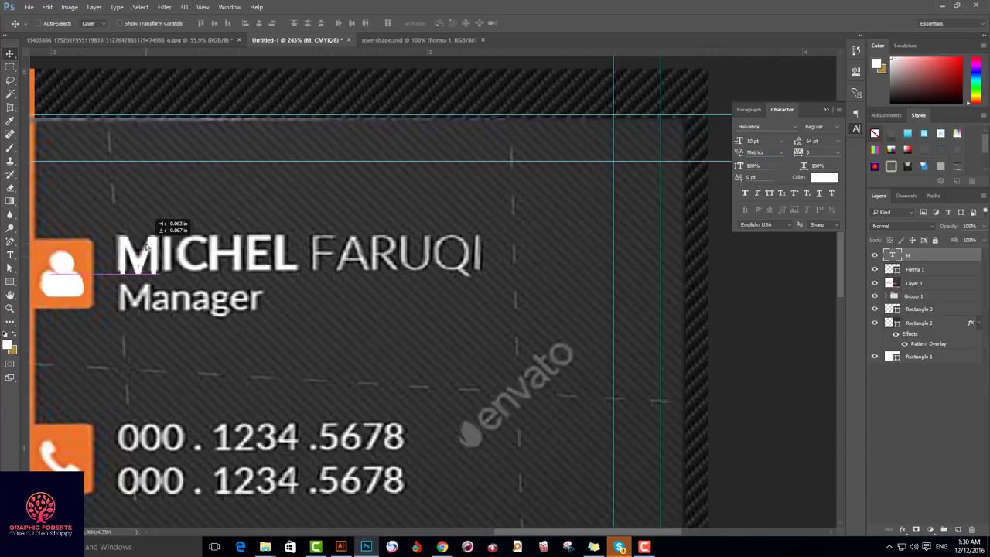
- Replace the M with MICHEL, left-align it, and move it below Manager
key("t")
left_click(137, 265)
key("ctrl+a")
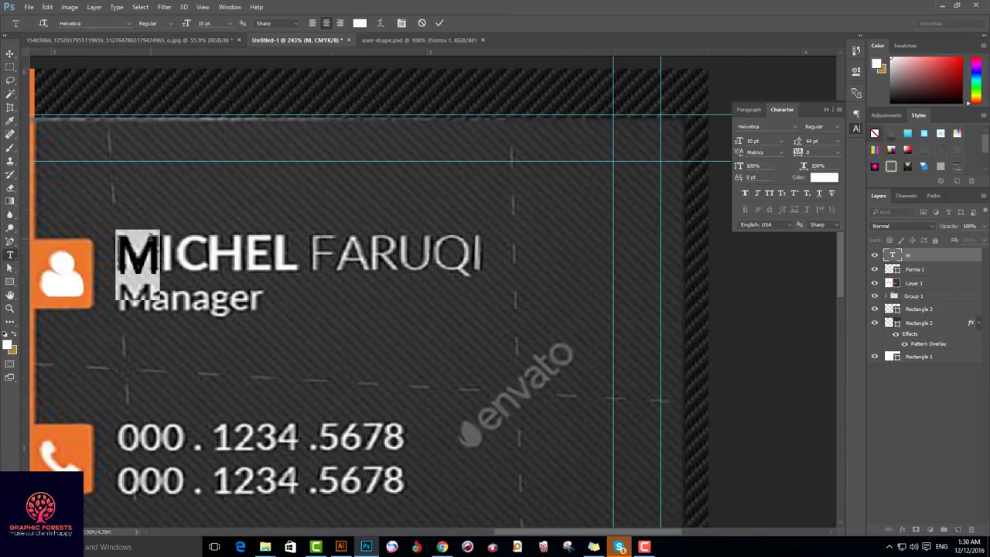
left_click(143, 255)
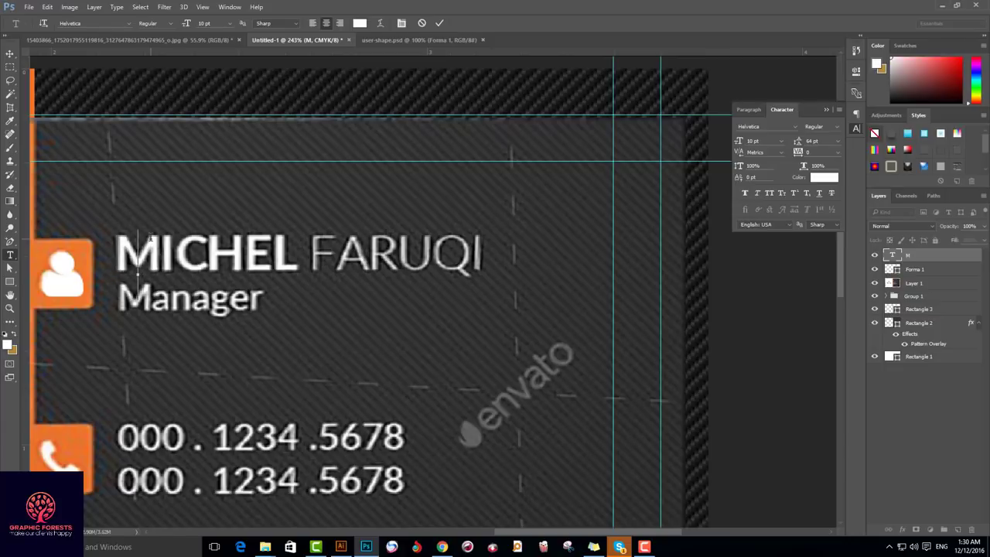
double_click(140, 259)
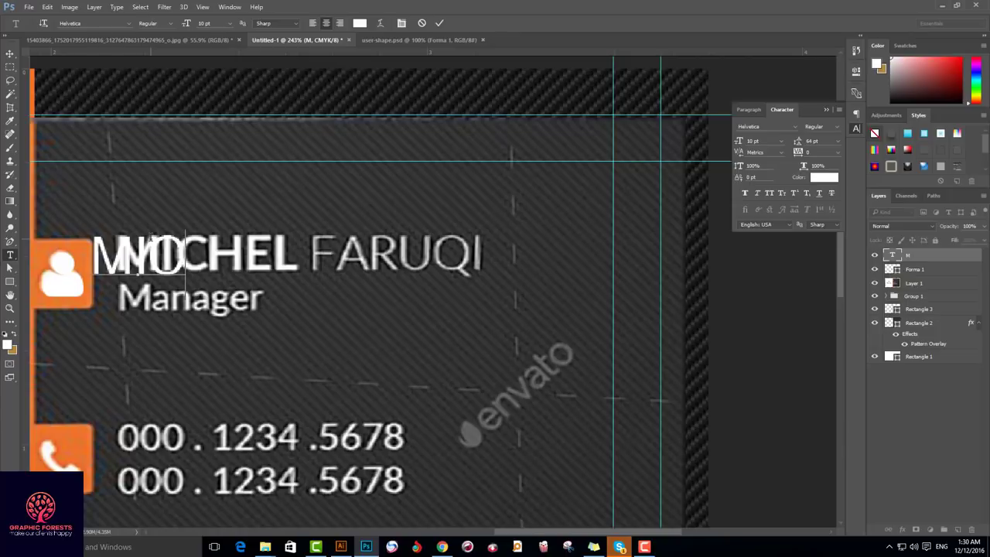
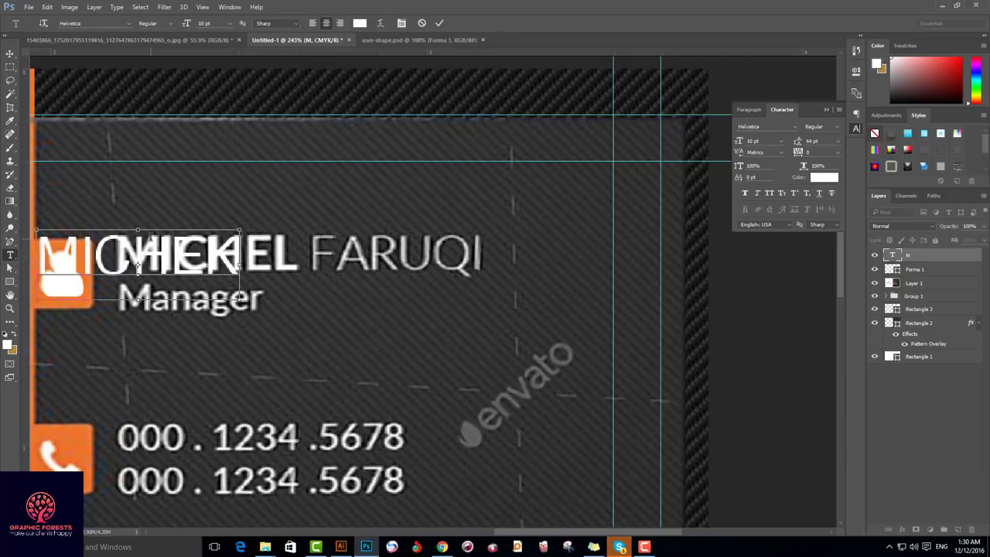
key("ctrl+a")
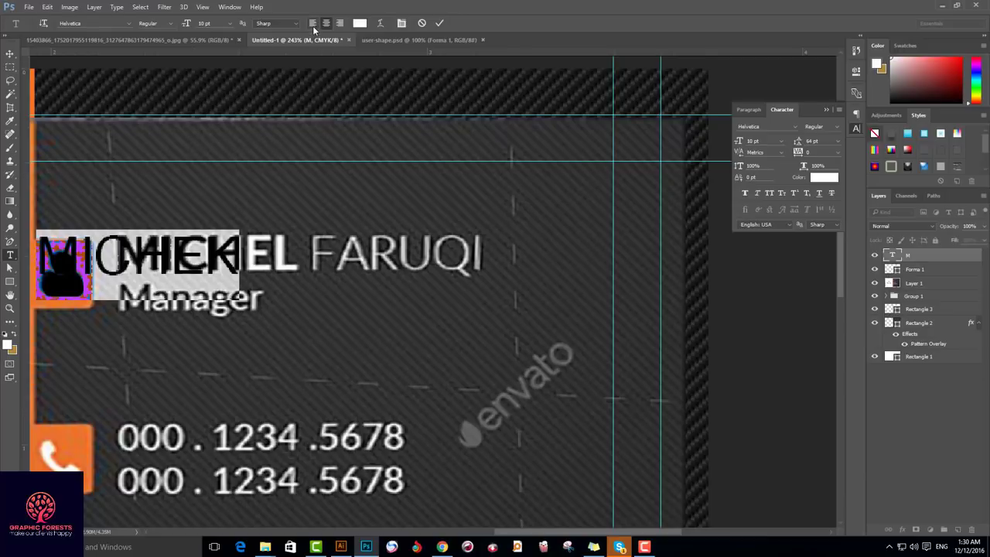
left_click(313, 24)
left_click(323, 263)
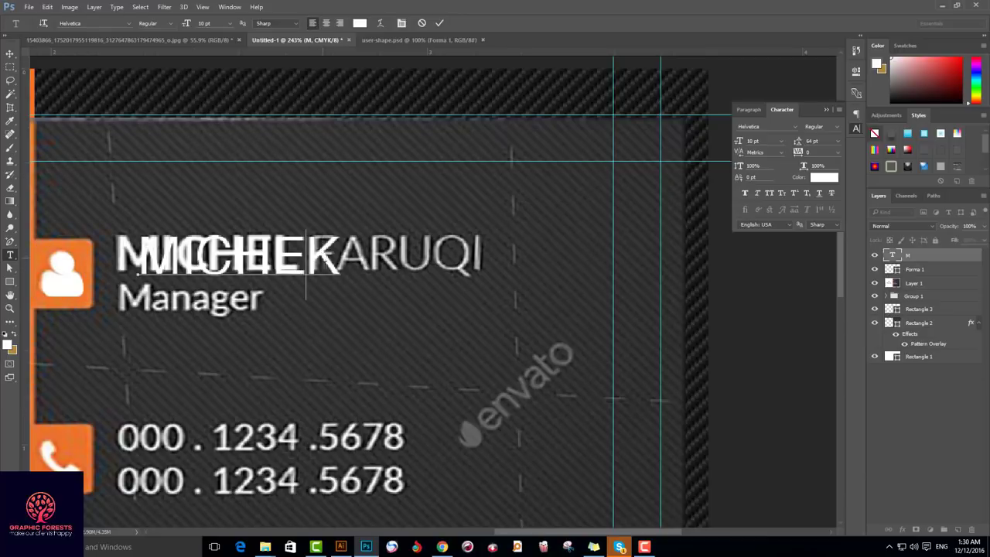
left_click(305, 324)
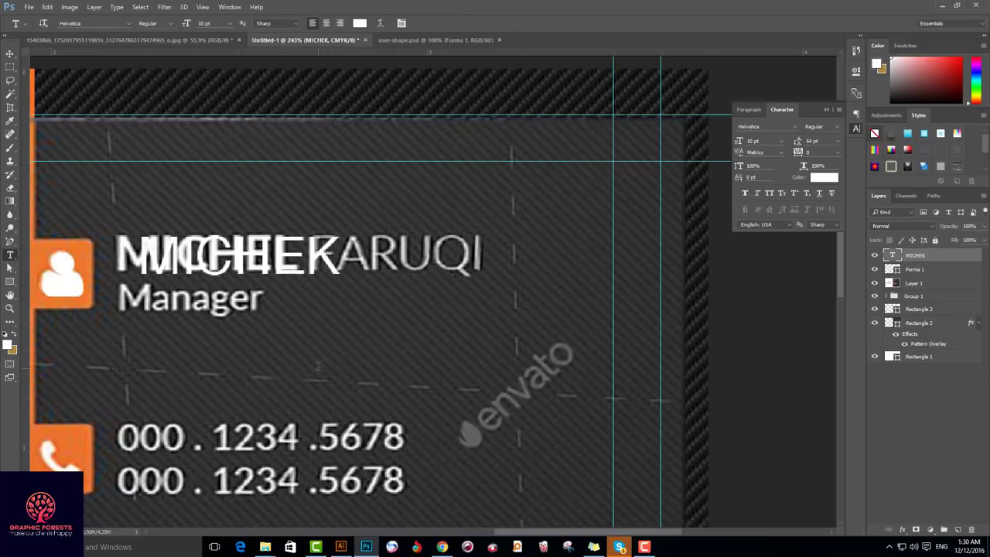
left_click(10, 53)
mouse_move(218, 259)
left_mouse_down()
mouse_move(280, 322)
mouse_move(276, 349)
left_mouse_up()
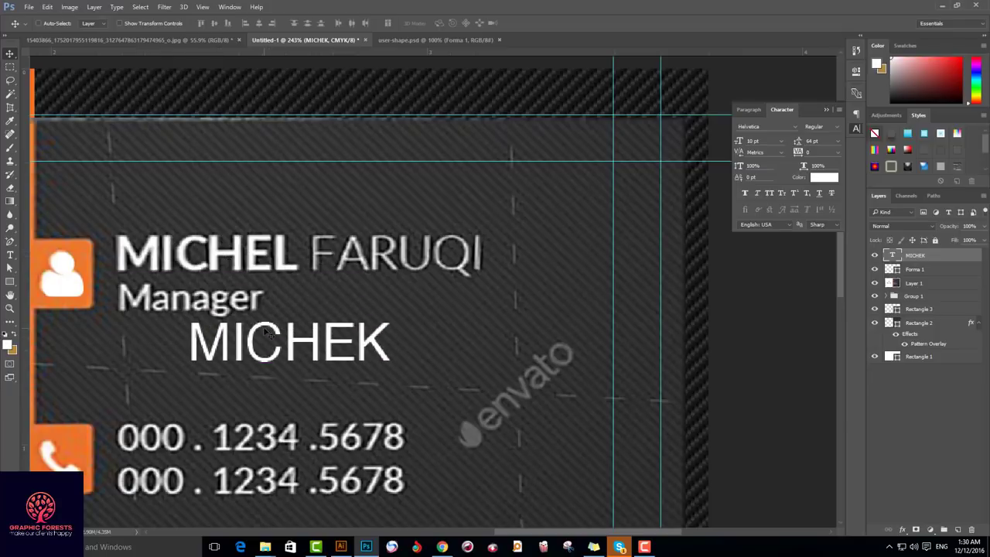
key("t")
left_click(383, 336)
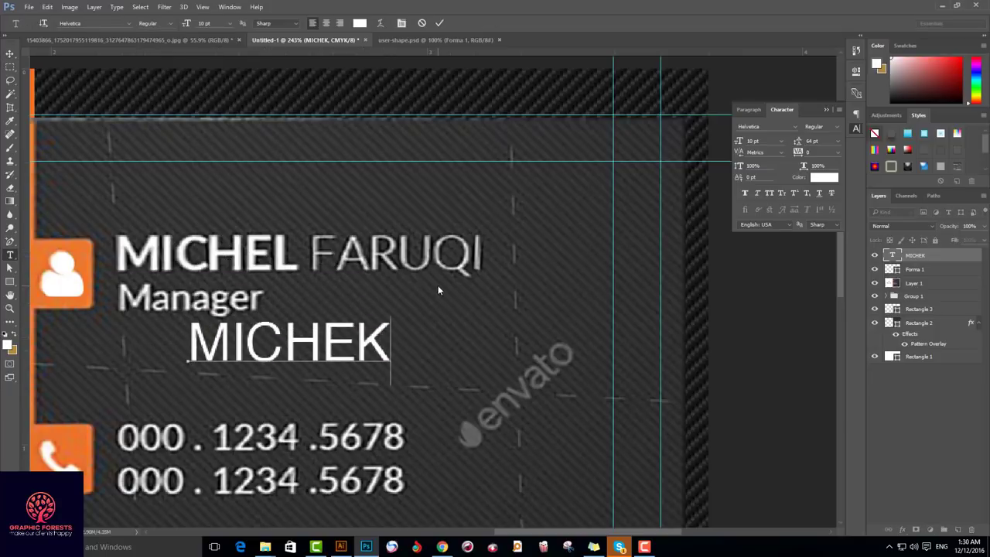
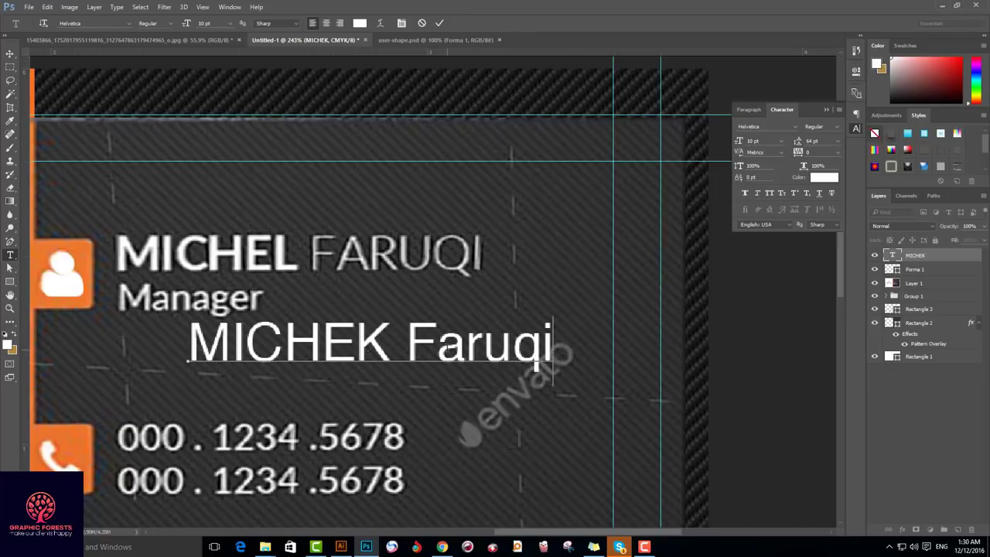
key("ctrl+a")
left_click(769, 192)
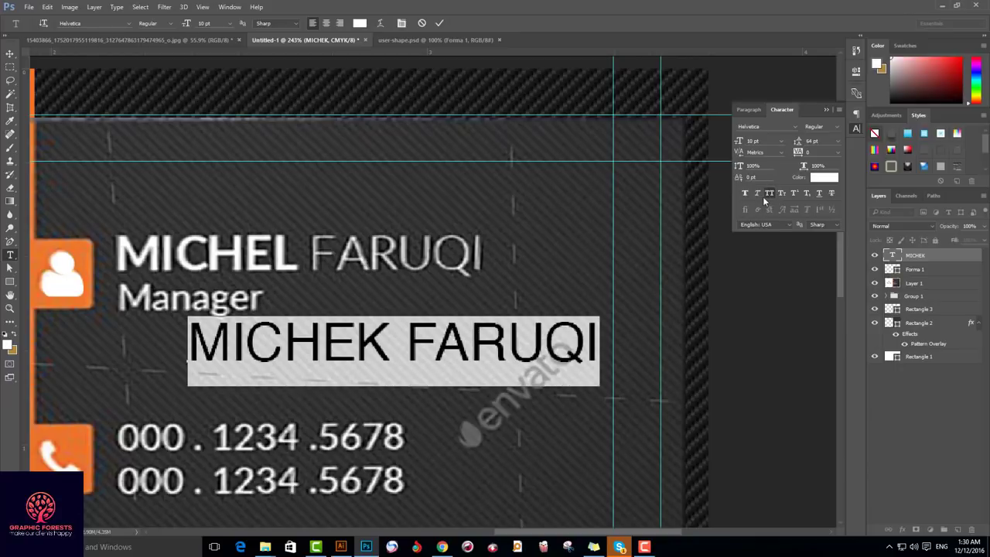
left_click(767, 129)
type("nex")
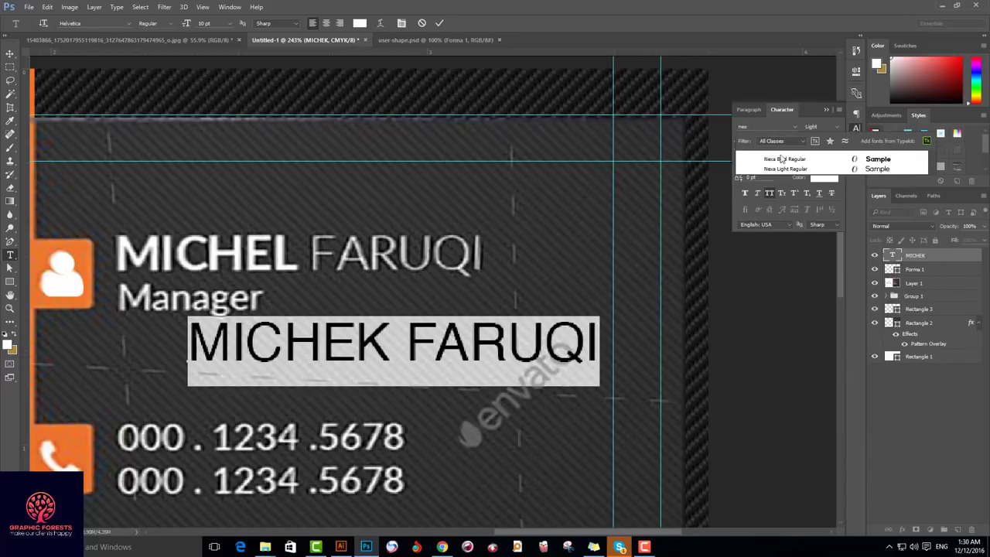
left_click(785, 158)
- Set FARUQI in Nexa Light and reduce the whole name line to 9 pt
left_click_drag(397, 344, 609, 338)
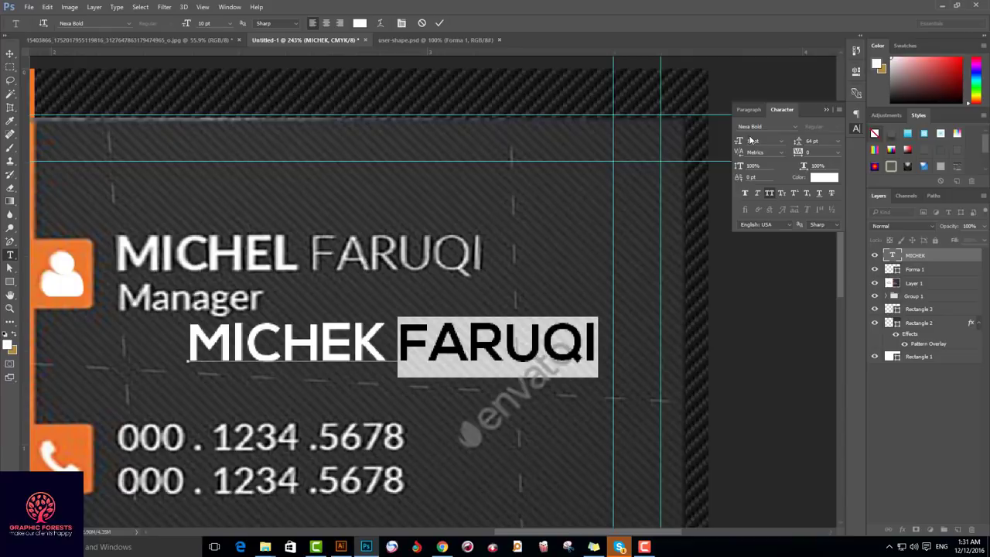
left_click(783, 126)
type("nex")
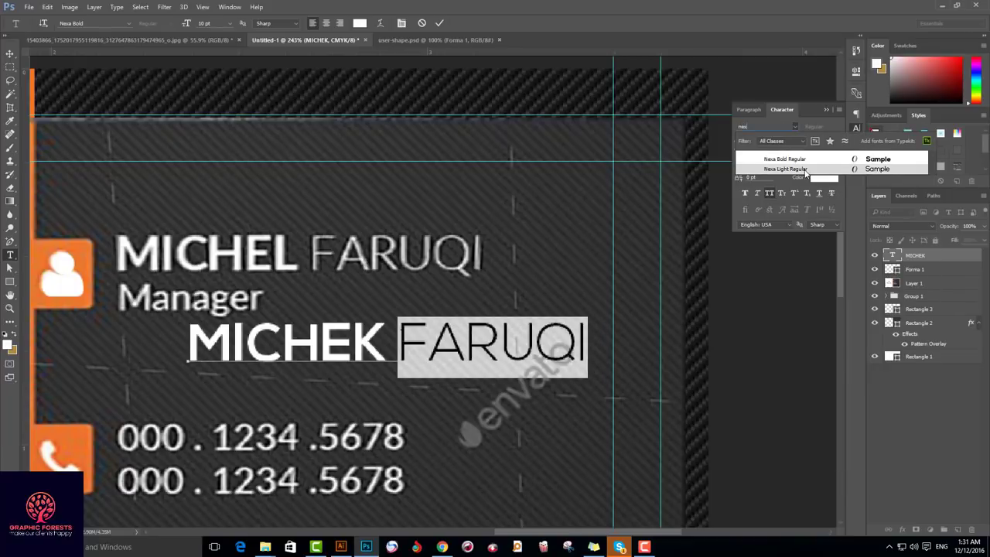
left_click(806, 170)
left_click(380, 352)
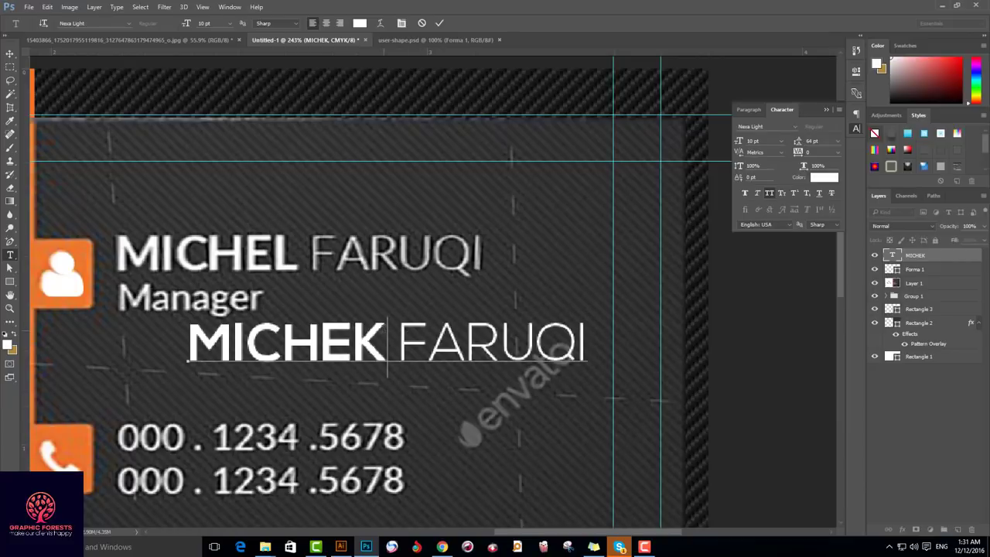
key("ctrl+a")
key("Down")
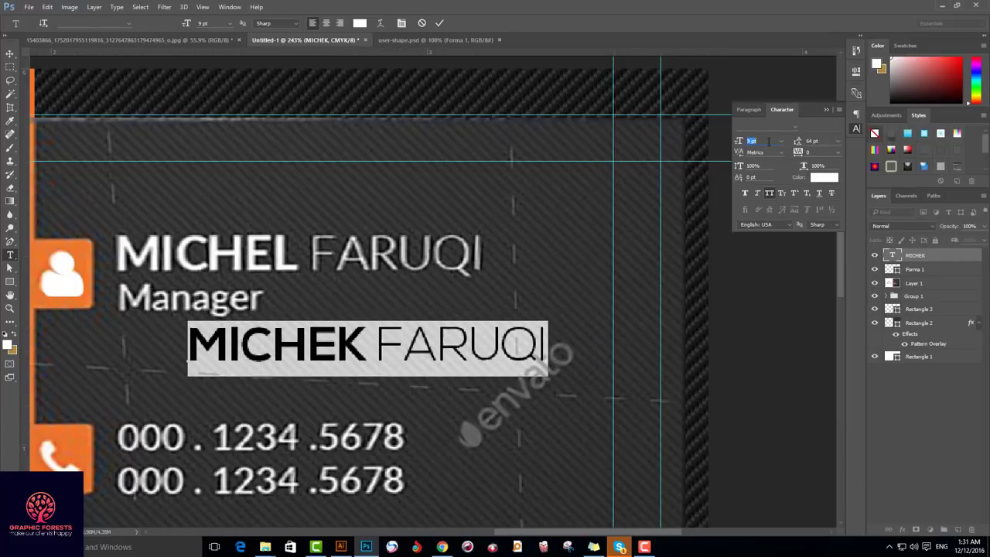
left_click(10, 54)
left_click_drag(315, 356, 244, 254)
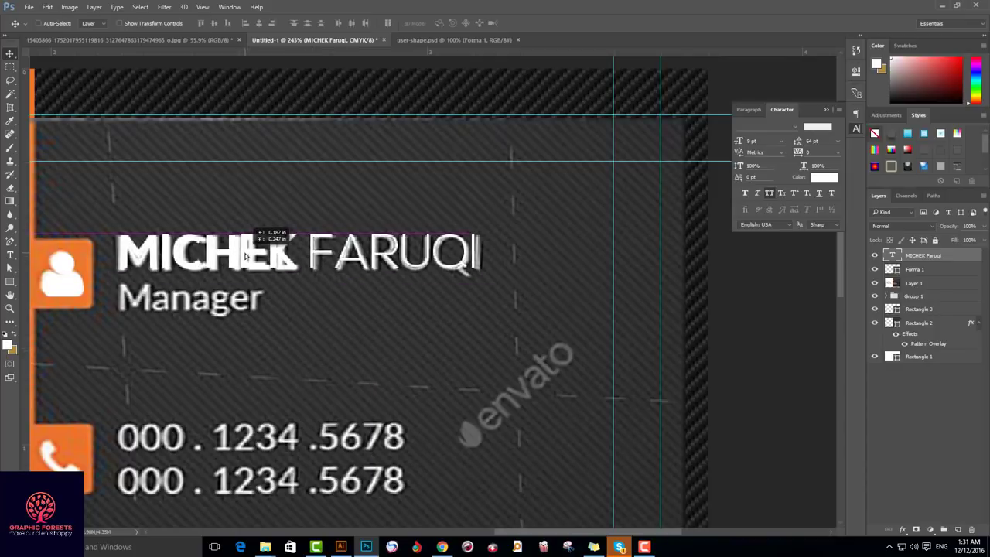
left_click_drag(245, 254, 232, 255)
scroll(200, 257, "up", 2)
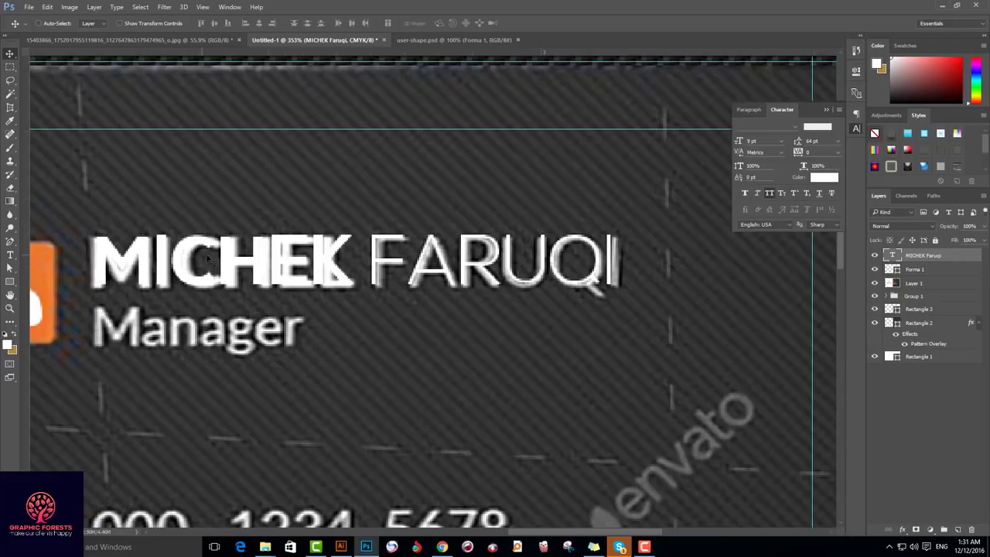
key("Left")
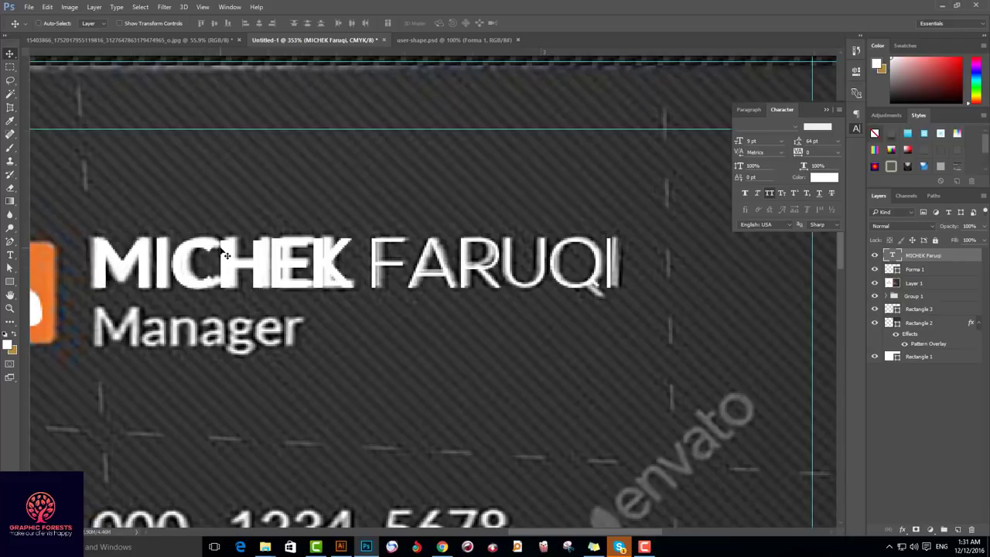
key("Left")
- Reopen the name text for editing with the caret at the end of the line
key("t")
left_click(471, 247)
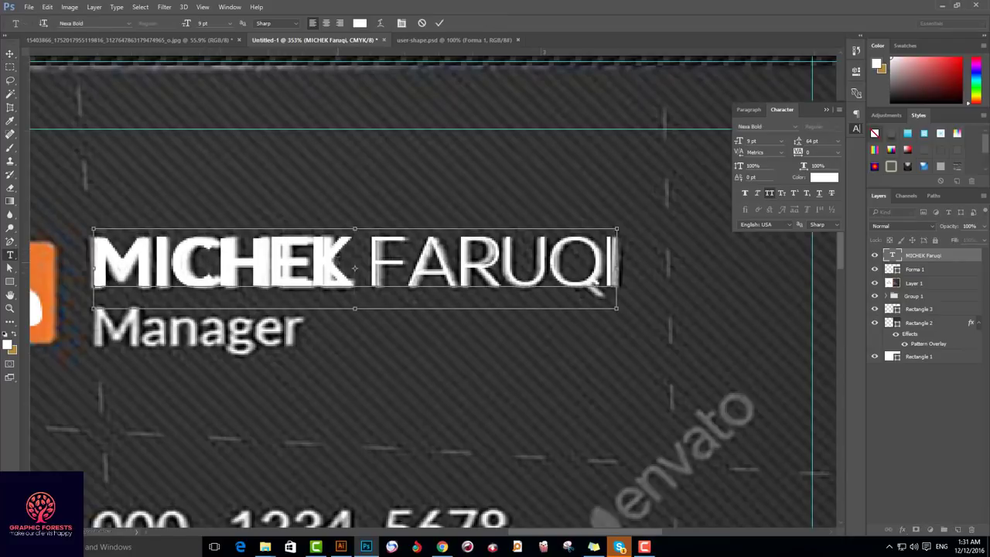
key("ctrl+a")
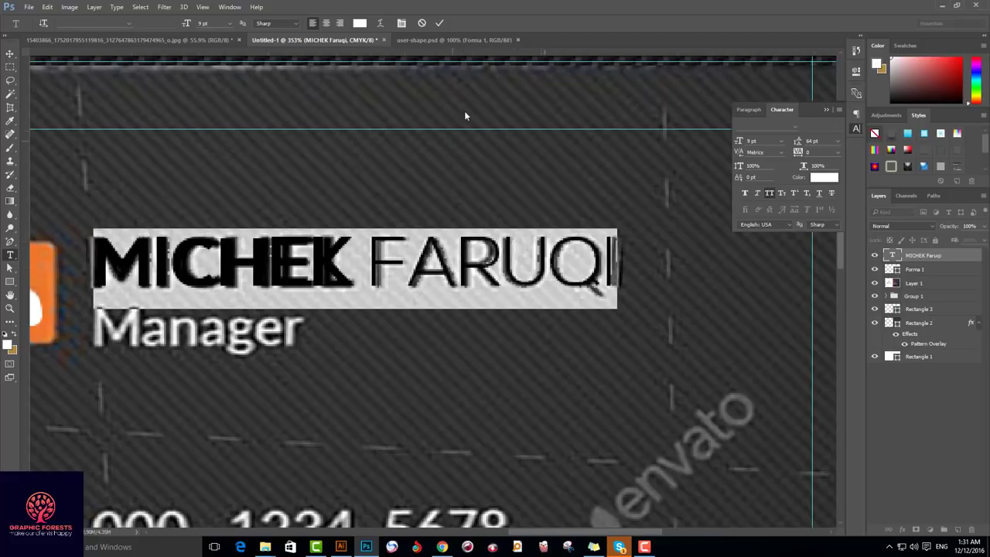
left_click(440, 24)
left_click(11, 54)
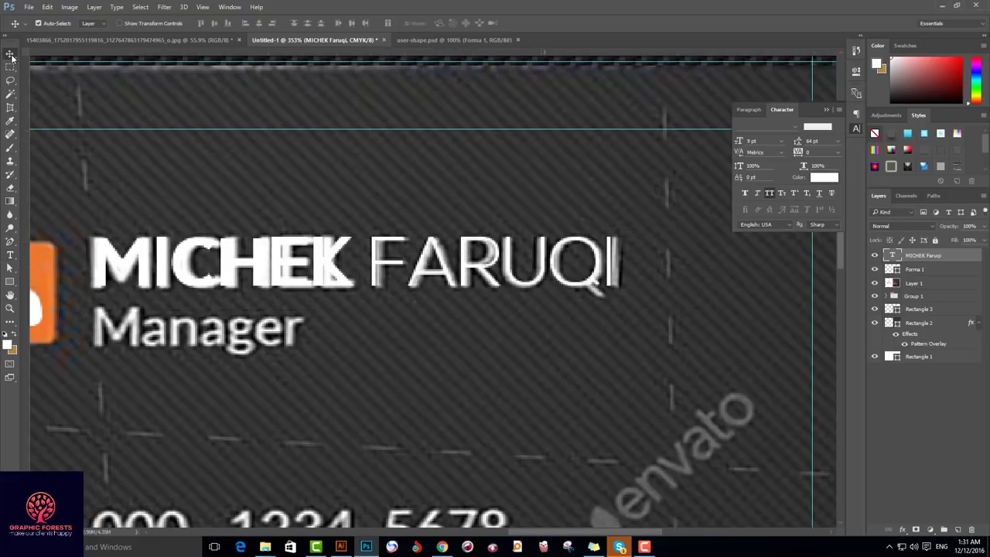
scroll(501, 269, "down", 3)
scroll(502, 270, "up", 1)
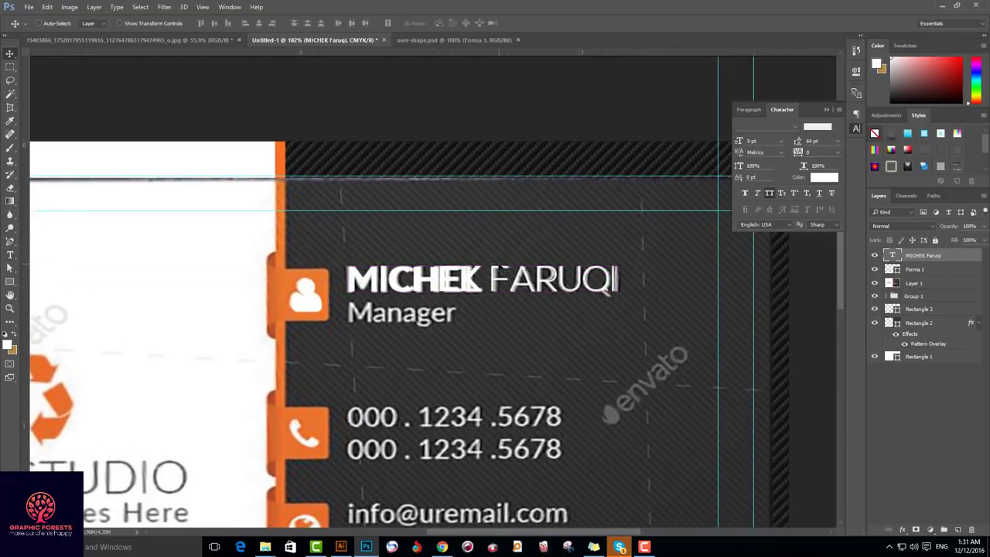
key("t")
left_click(617, 275)
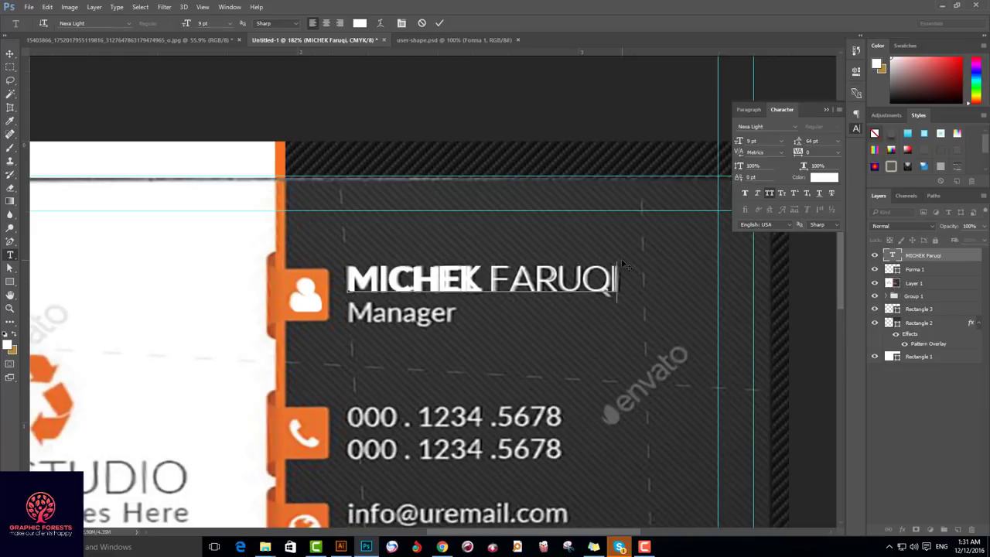
- Set the name leading to Auto and add a Manager line below, without All Caps
key("ctrl+a")
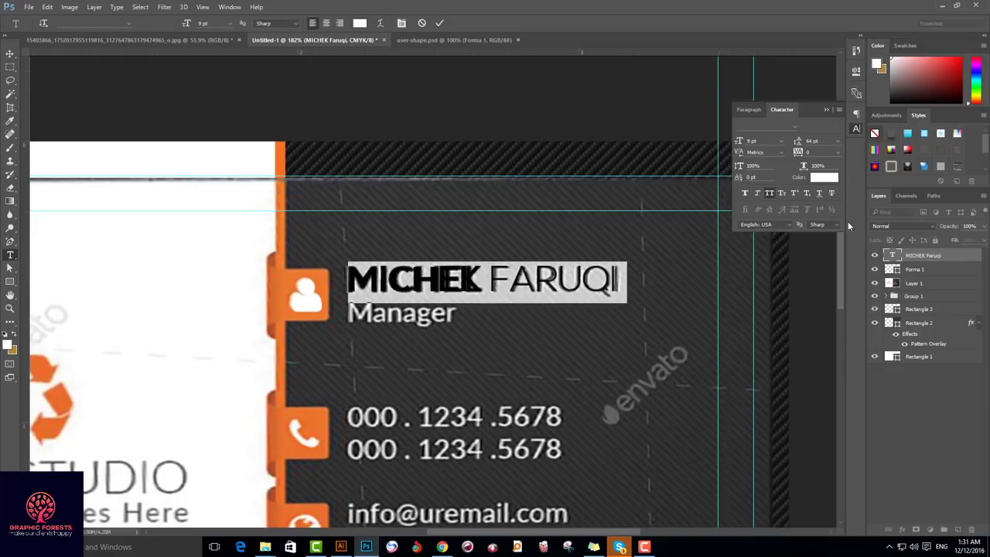
left_click(837, 141)
left_click(624, 272)
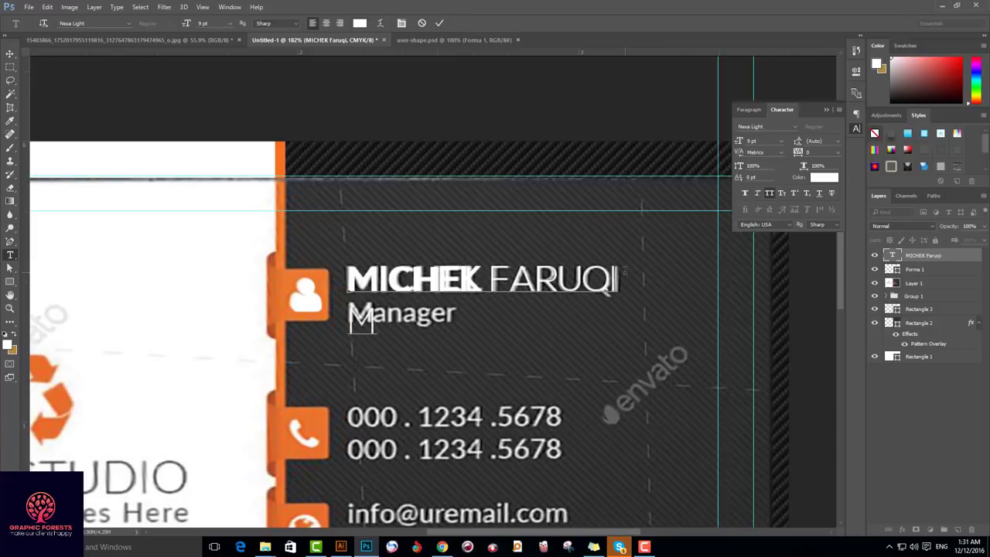
key("Return")
type("Mana")
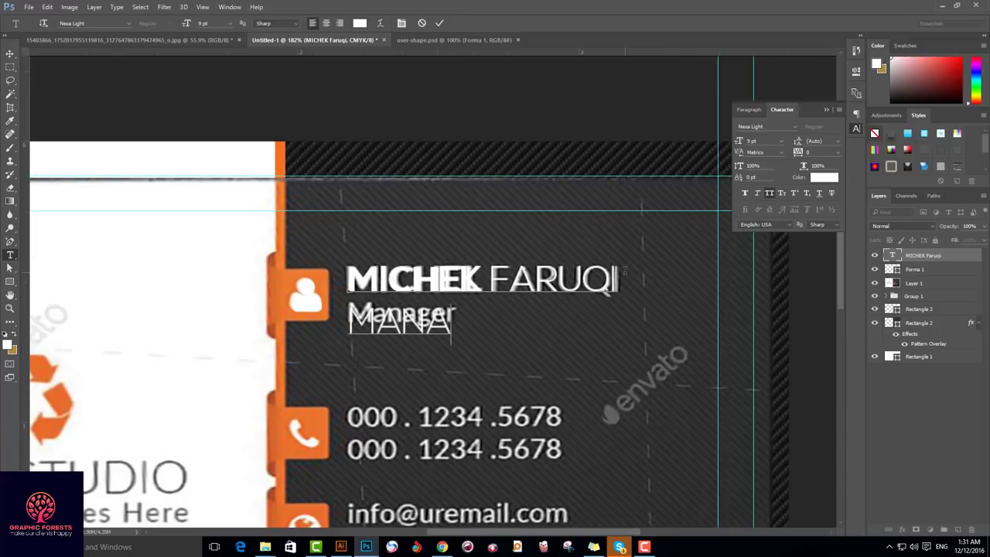
type("GER")
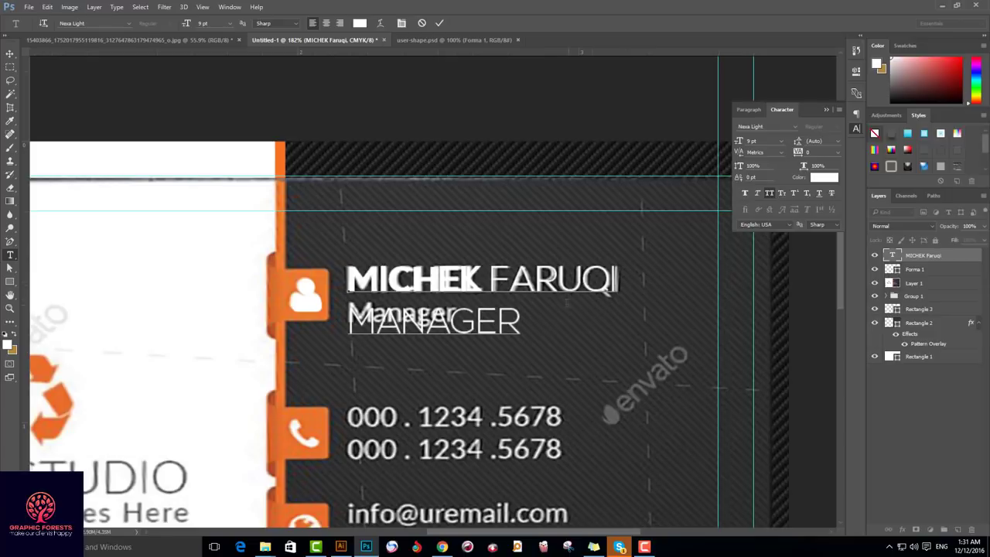
left_click_drag(510, 324, 263, 330)
left_click(769, 194)
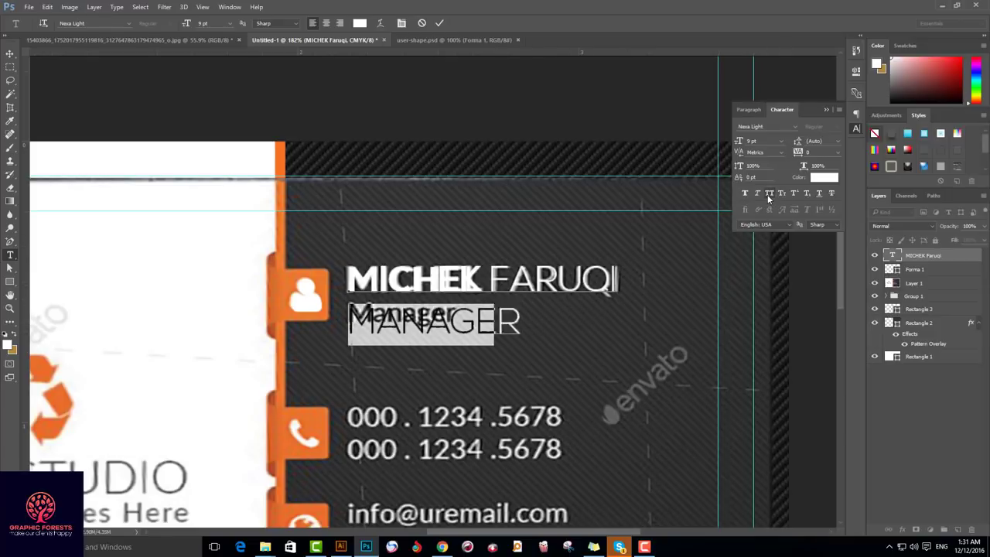
- Set the Manager line in Lato Regular at 7 pt and commit
left_click(775, 125)
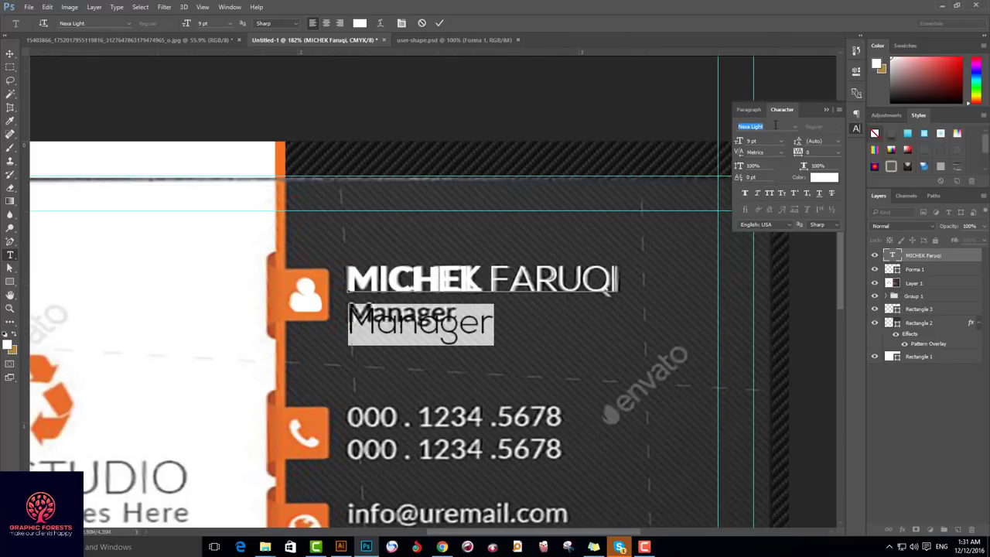
type("lato")
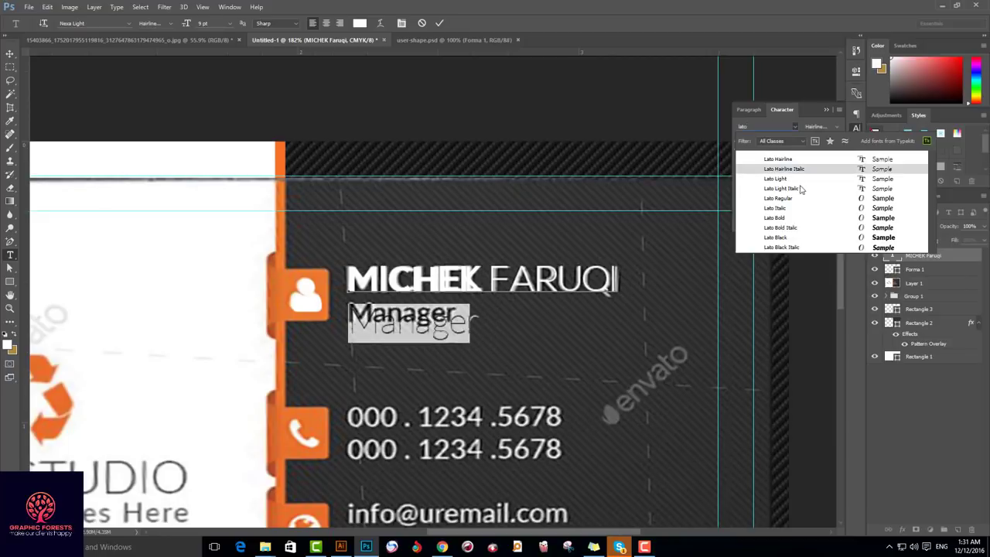
left_click(800, 201)
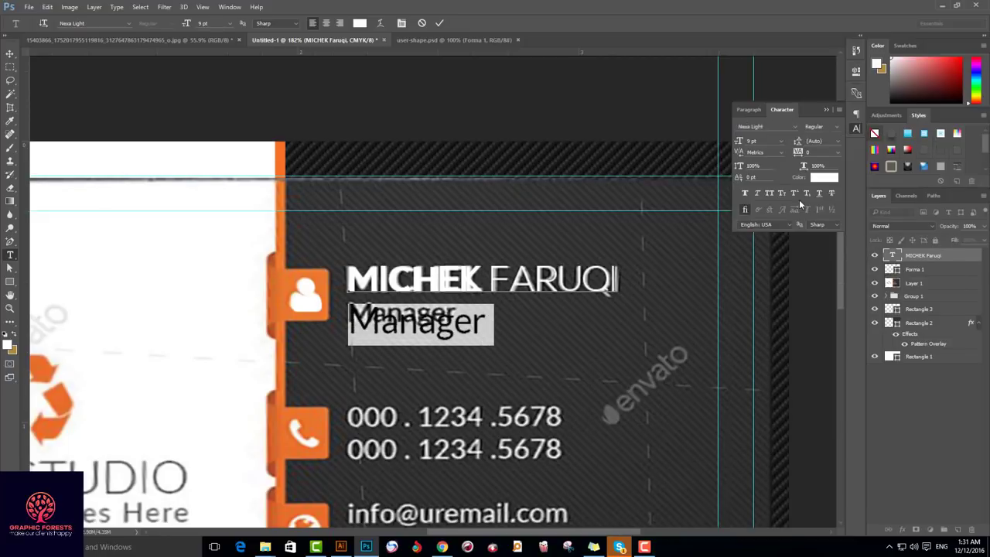
left_click(769, 142)
type("6")
key("Return")
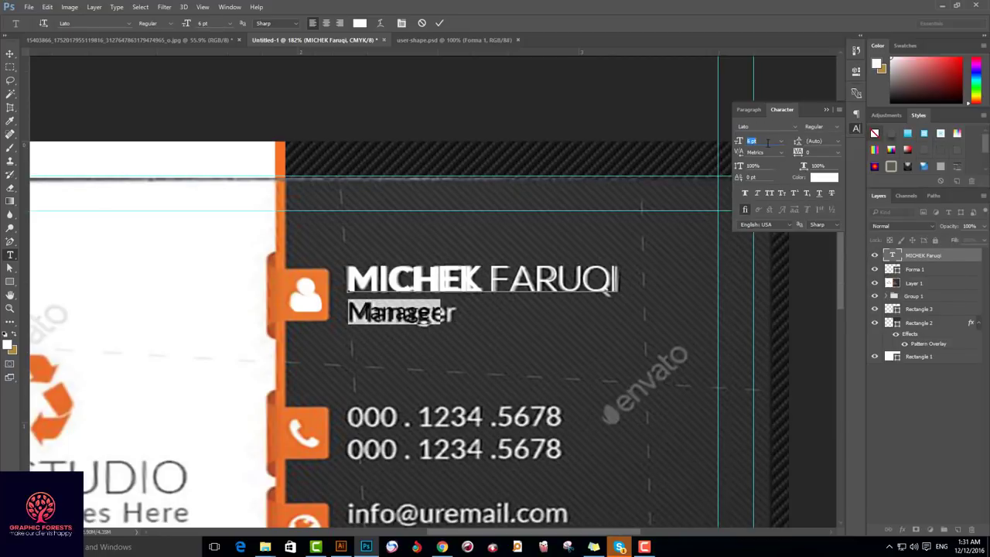
left_click(439, 23)
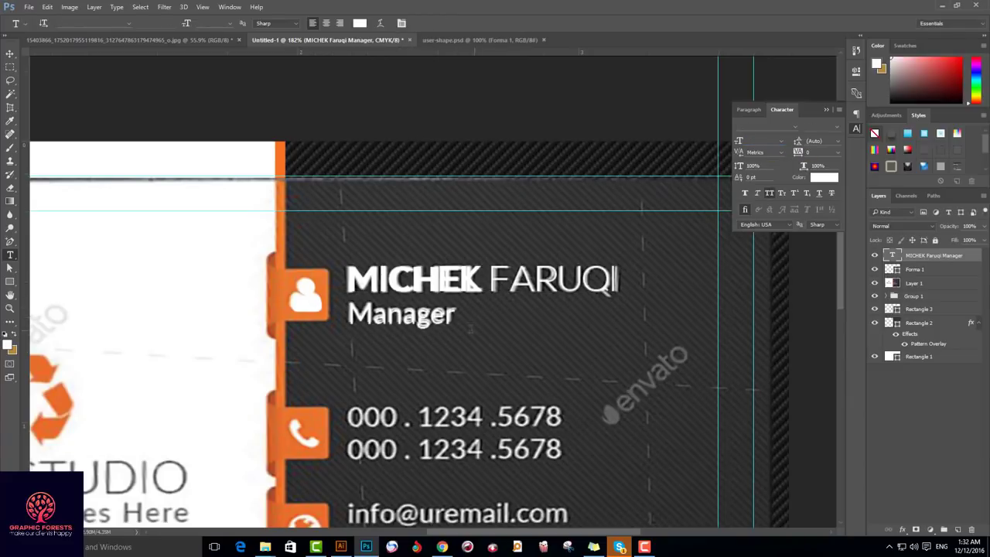
- Recheck the name and Manager lines in edit mode and commit them unchanged
left_click(439, 278)
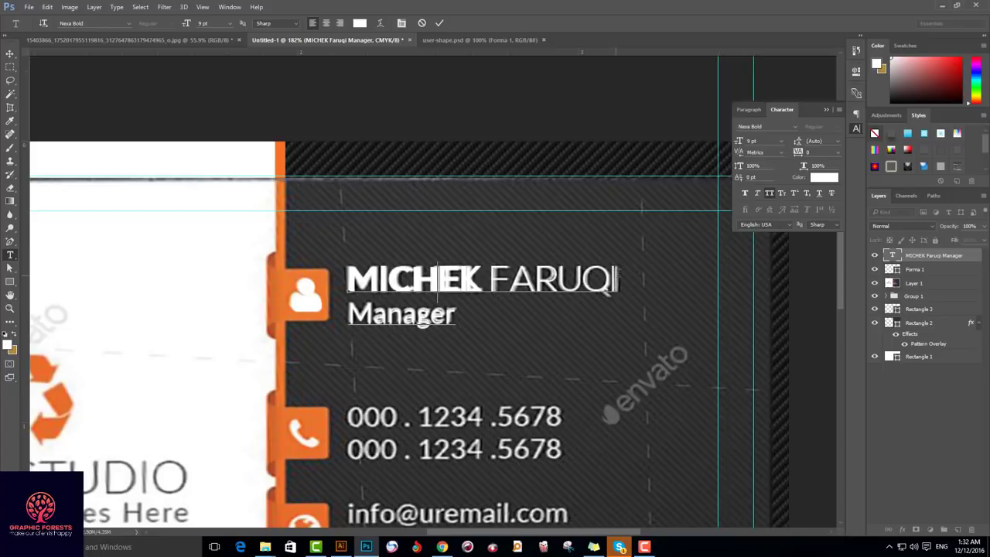
left_click_drag(619, 276, 347, 279)
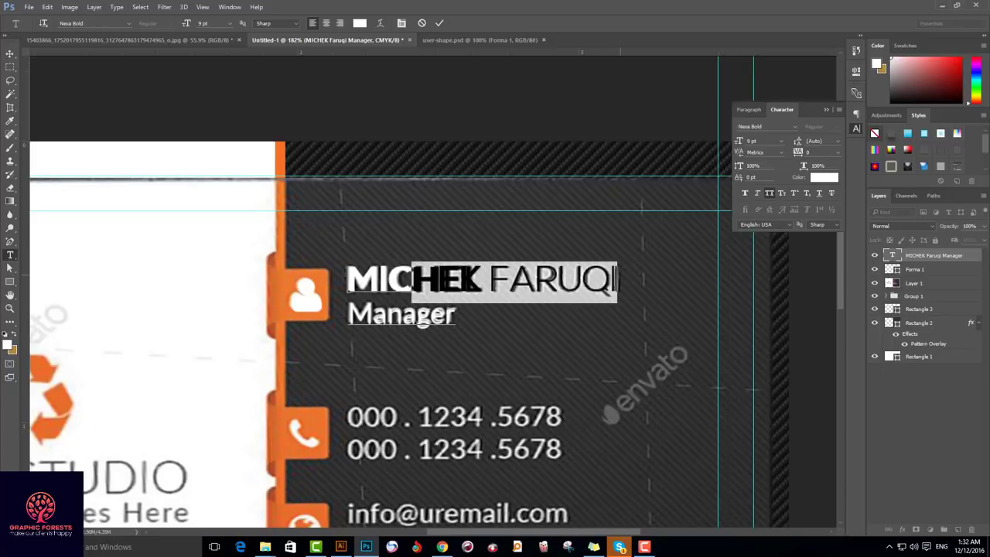
left_click(441, 23)
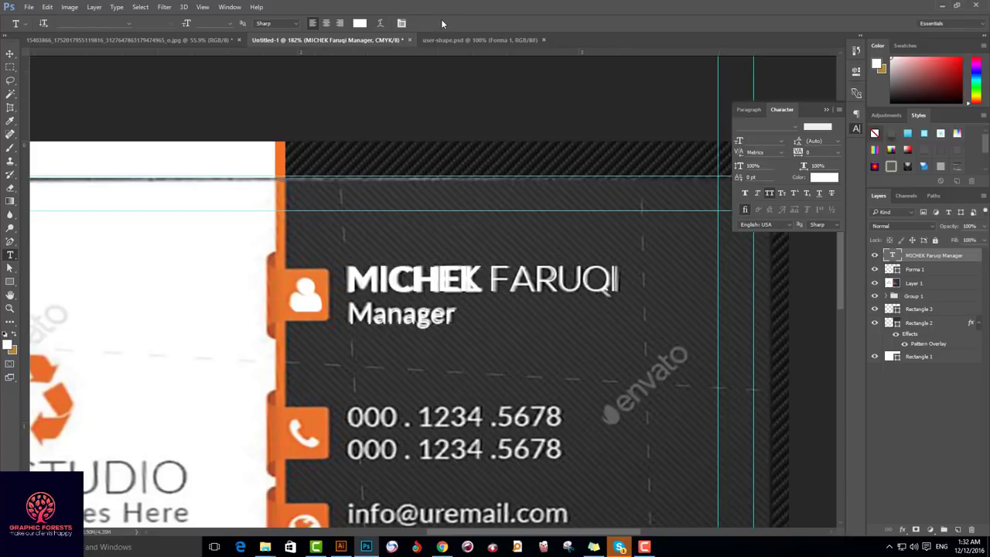
left_click(456, 314)
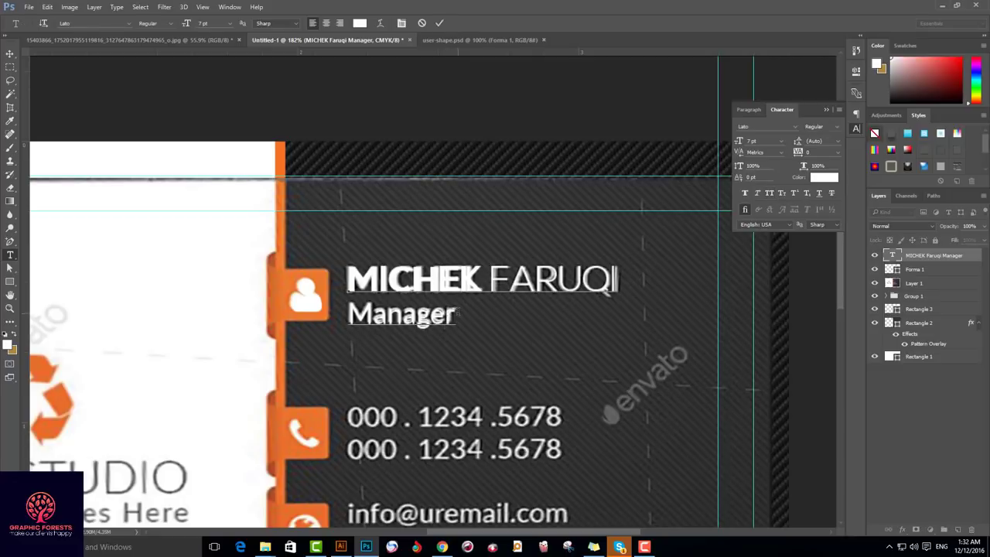
double_click(383, 312)
scroll(436, 323, "down", 1)
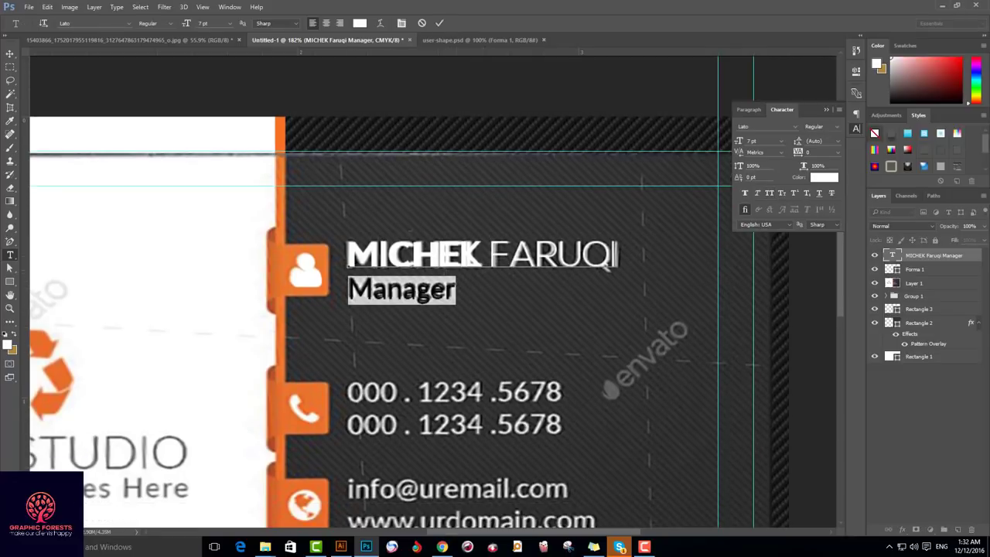
left_click(439, 23)
left_click(10, 53)
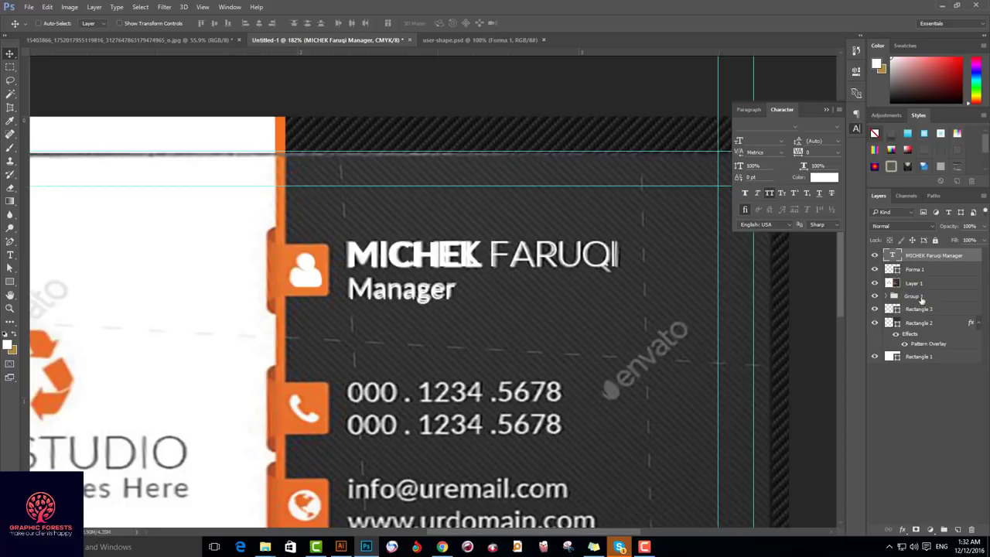
- Hide the Layer 1 reference, select Forma 1 and Group 1, and marquee the user icon
left_click(876, 284)
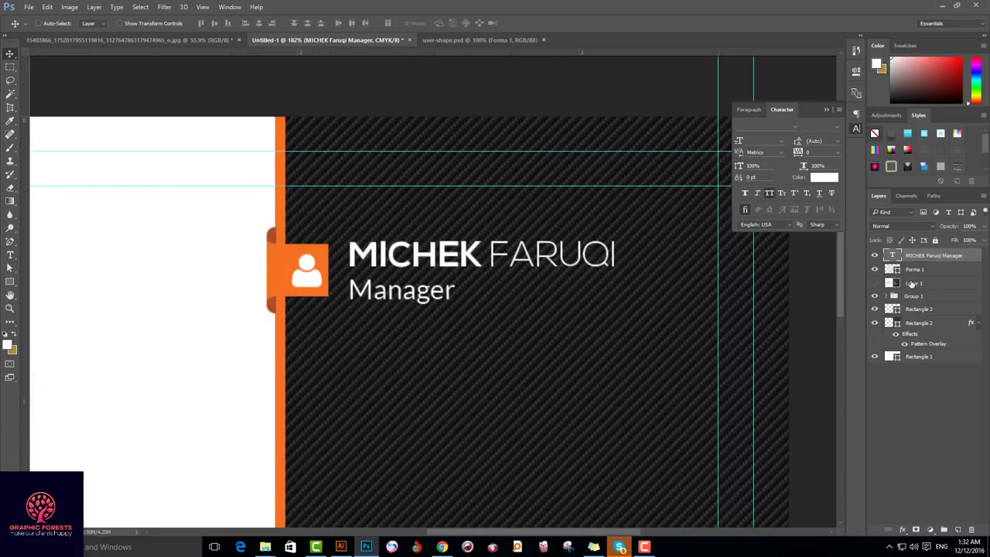
left_click(892, 269)
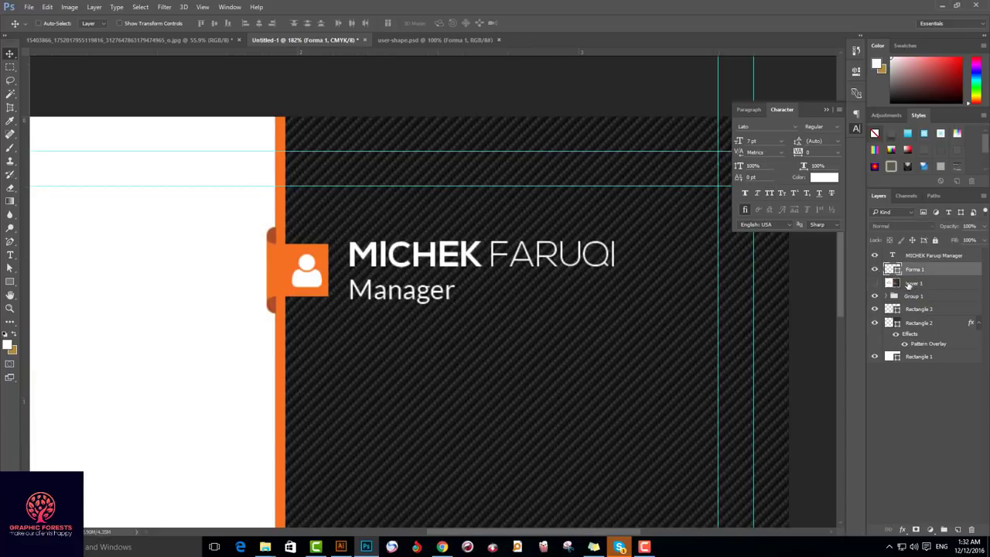
left_click(891, 296)
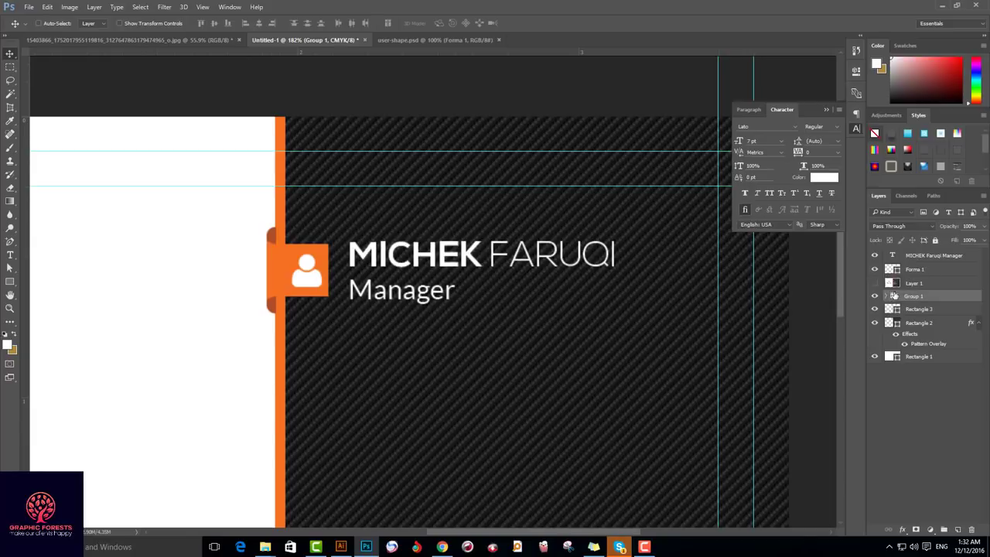
double_click(876, 297)
scroll(395, 324, "up", 5)
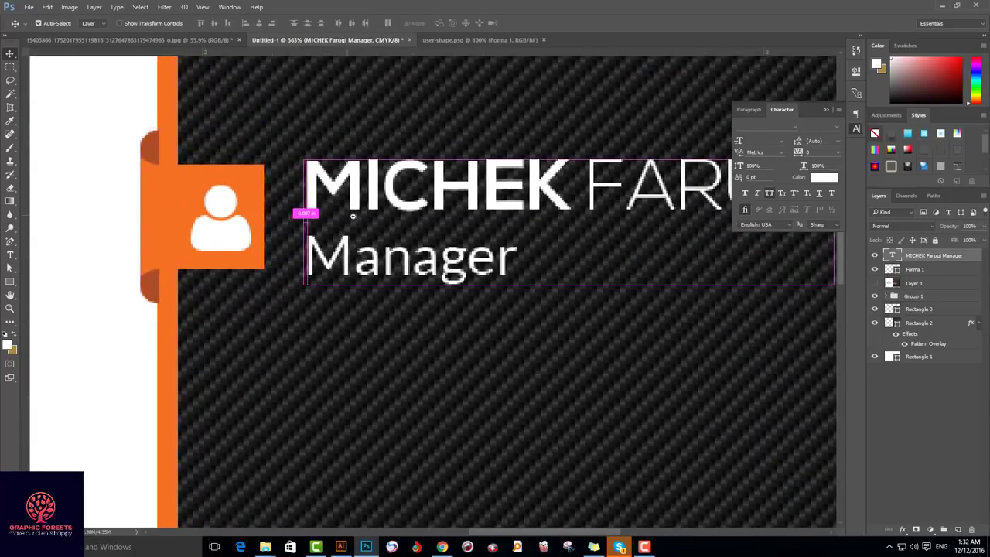
scroll(296, 212, "up", 2)
left_click(11, 68)
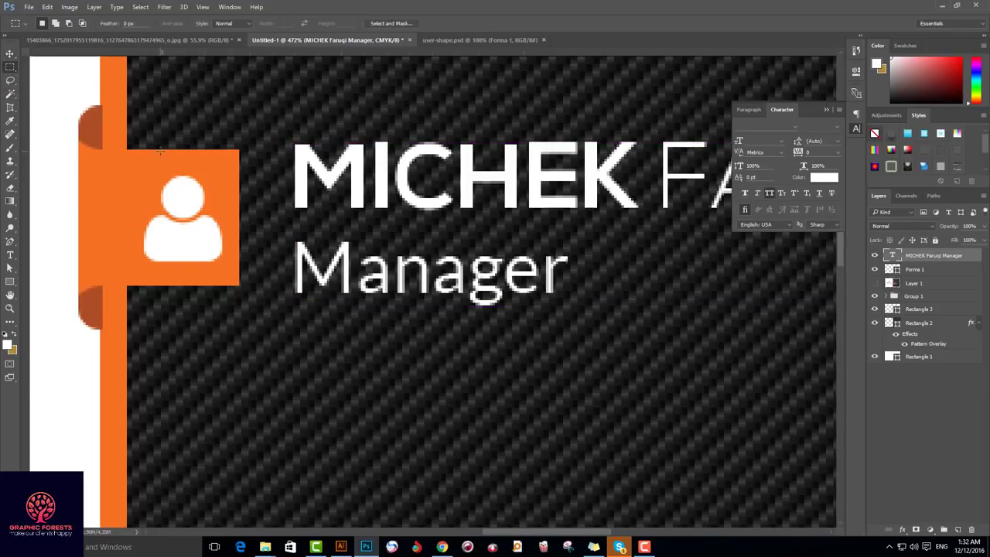
left_click_drag(160, 149, 270, 285)
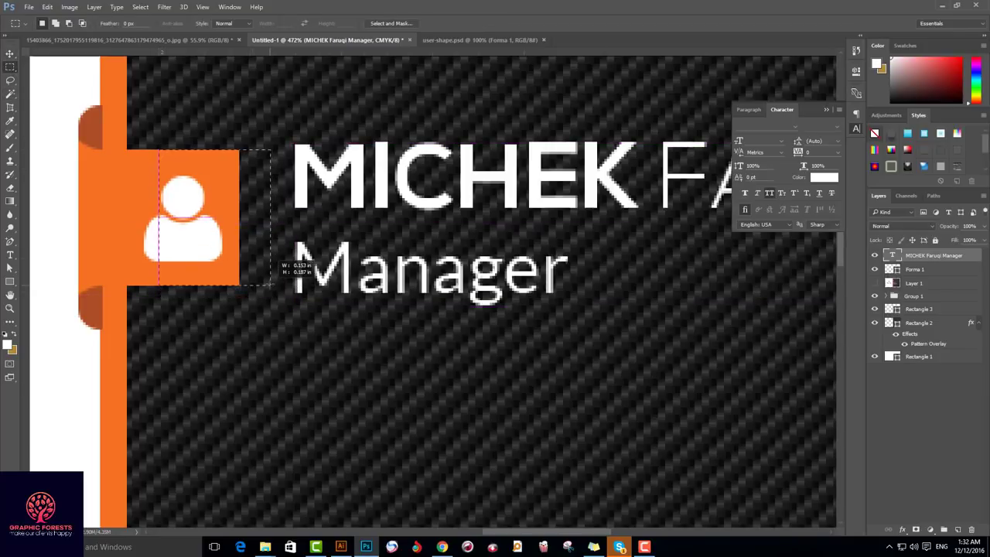
left_click(10, 54)
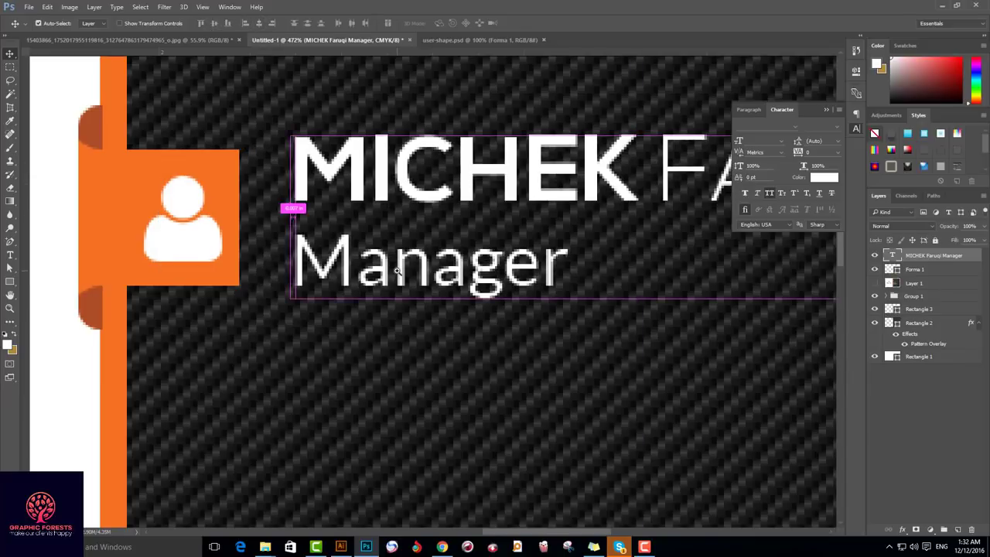
key("ctrl+minus")
key("ctrl+minus")
- Show Layer 1 below Group 1, then group Forma 1, Group 1 and the name text as Group 2
left_click(875, 283)
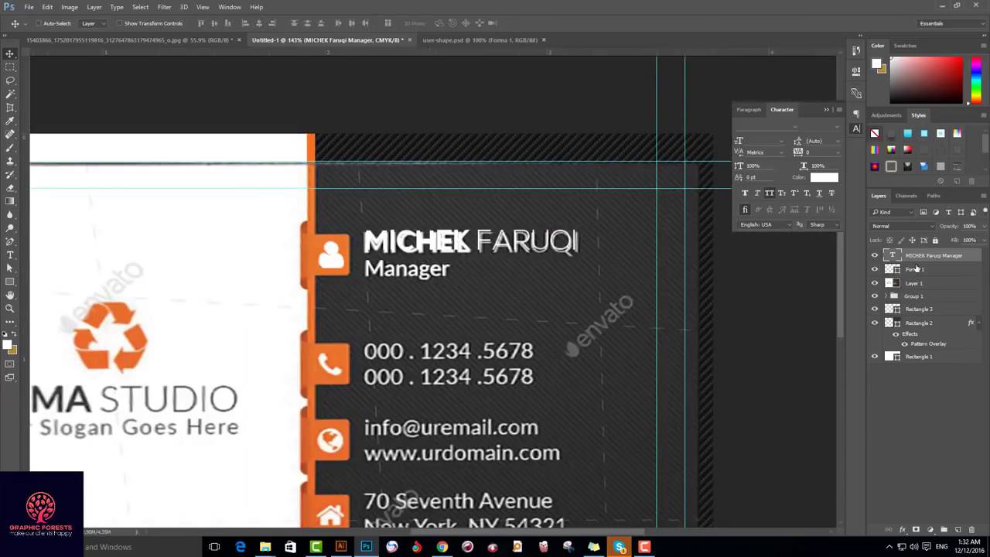
left_click(874, 270)
left_click_drag(913, 287, 914, 302)
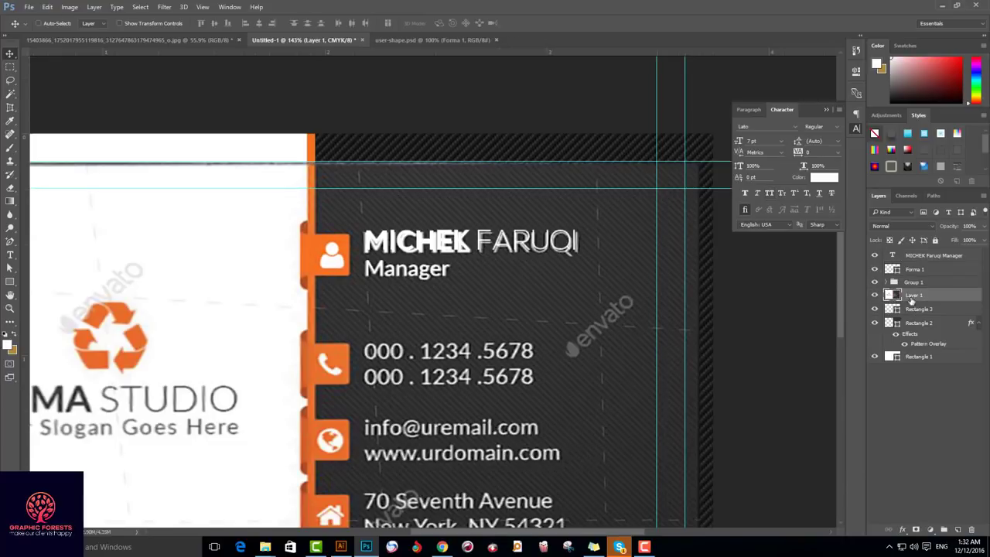
left_click(917, 283)
left_click(926, 258, "shift")
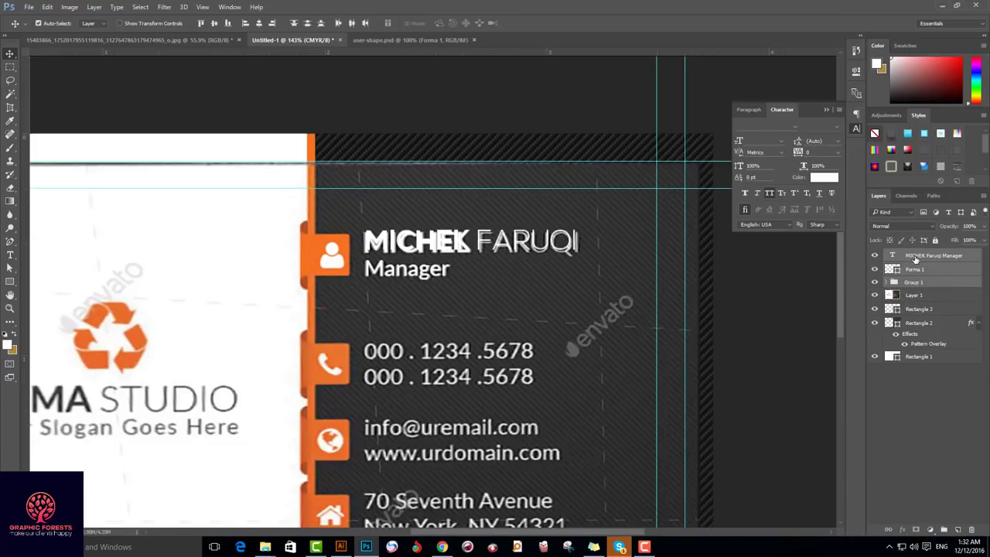
key("ctrl+g")
left_click(874, 254)
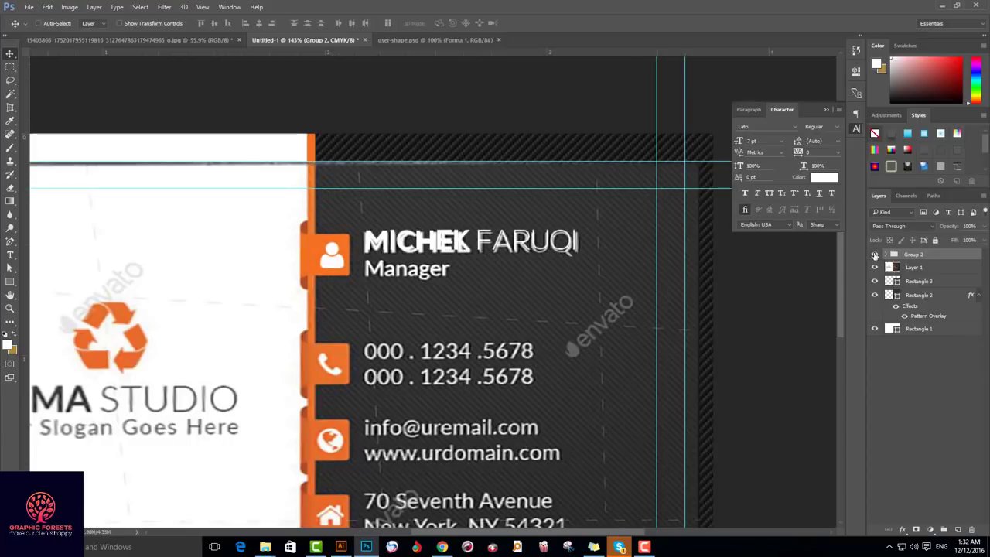
left_click(875, 254)
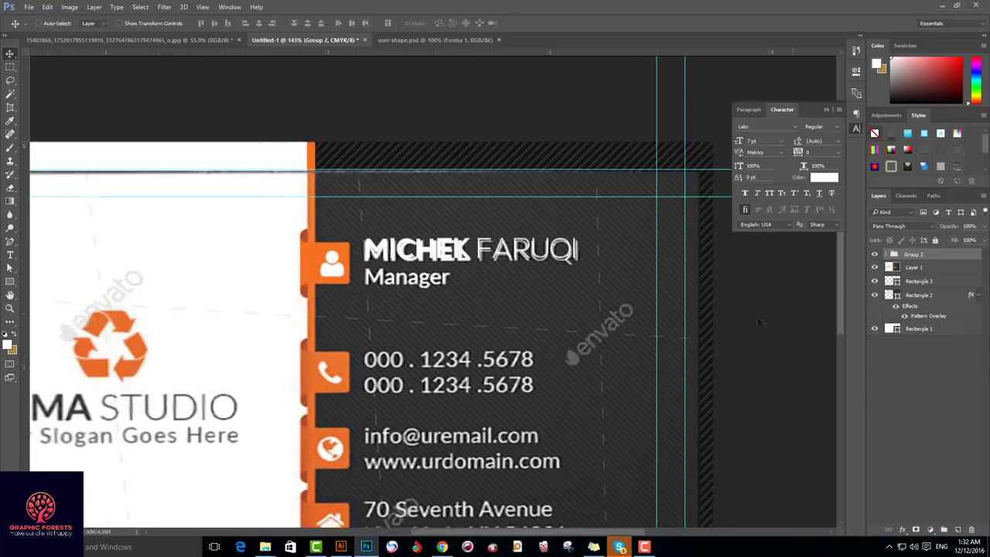
- Alt-drag Group 2 down onto the phone row as Group 2 copy and nudge it into line
scroll(406, 197, "up", 1)
scroll(406, 196, "down", 3)
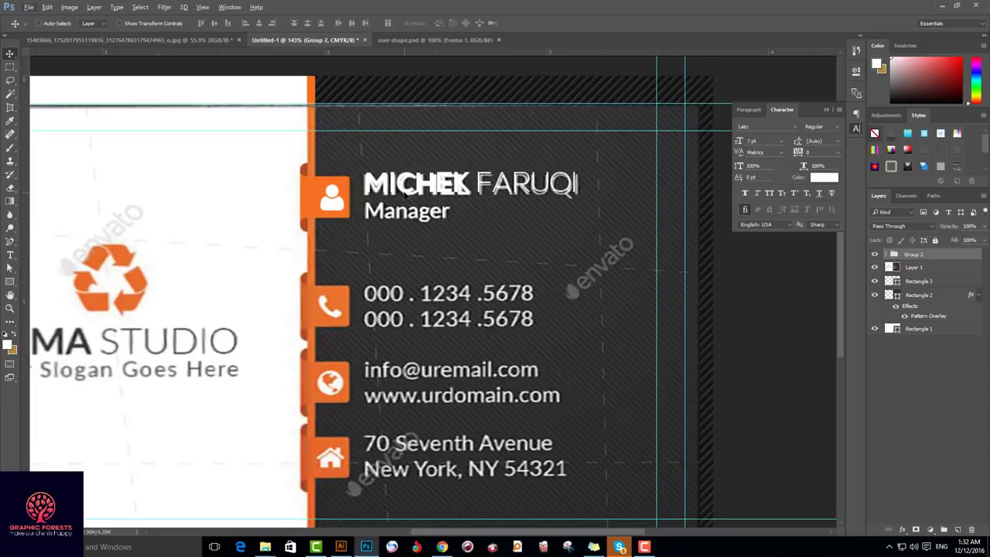
left_click_drag(405, 196, 406, 298)
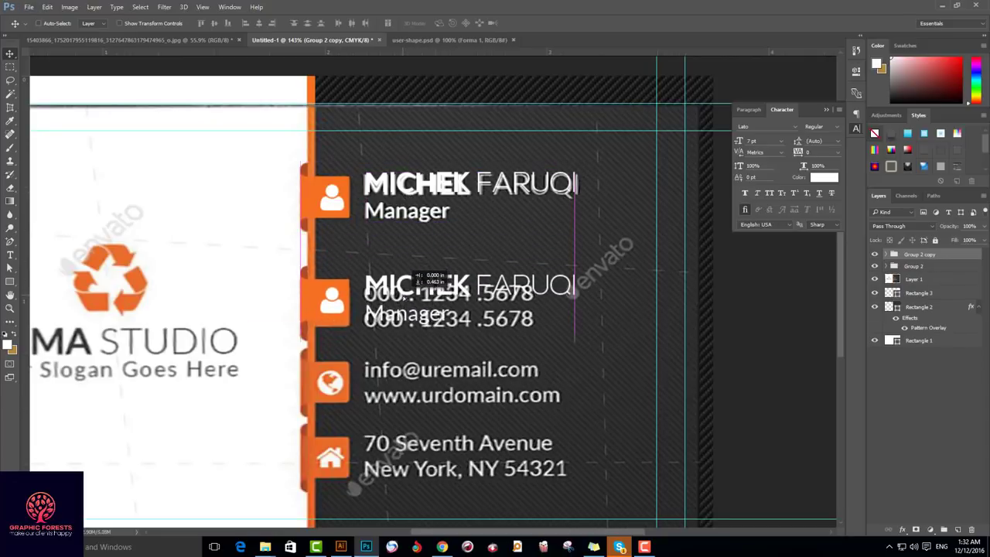
scroll(334, 326, "up", 3)
left_click_drag(345, 270, 348, 276)
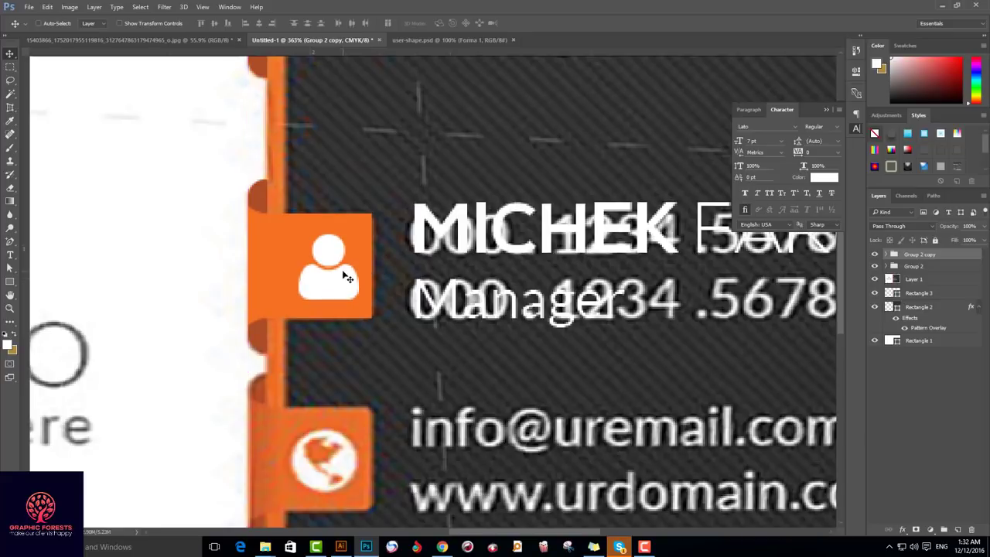
scroll(457, 279, "down", 5)
scroll(457, 278, "up", 3)
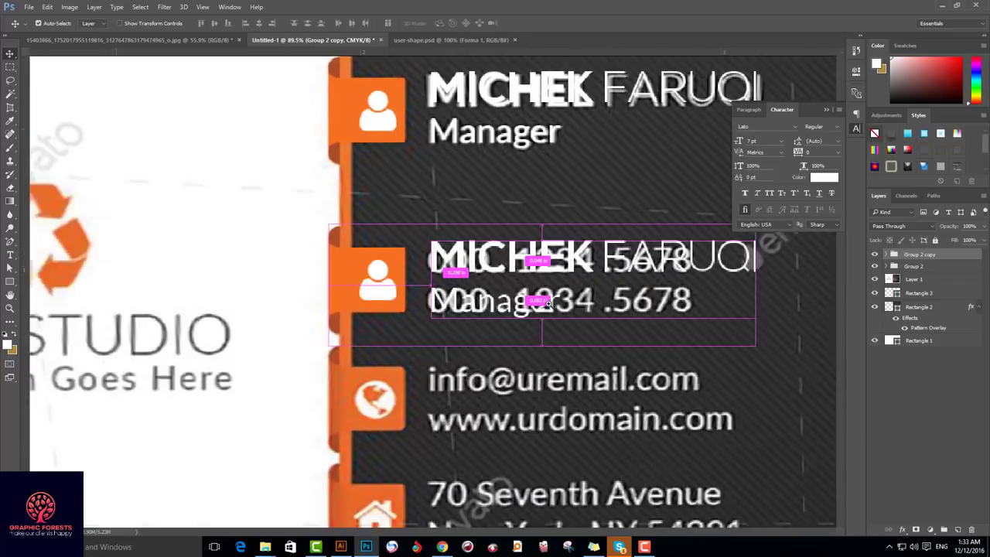
- Replace the copied name text with the pasted phone number, adding 000 sized at 6 pt
key("t")
left_click(541, 251)
key("ctrl+a")
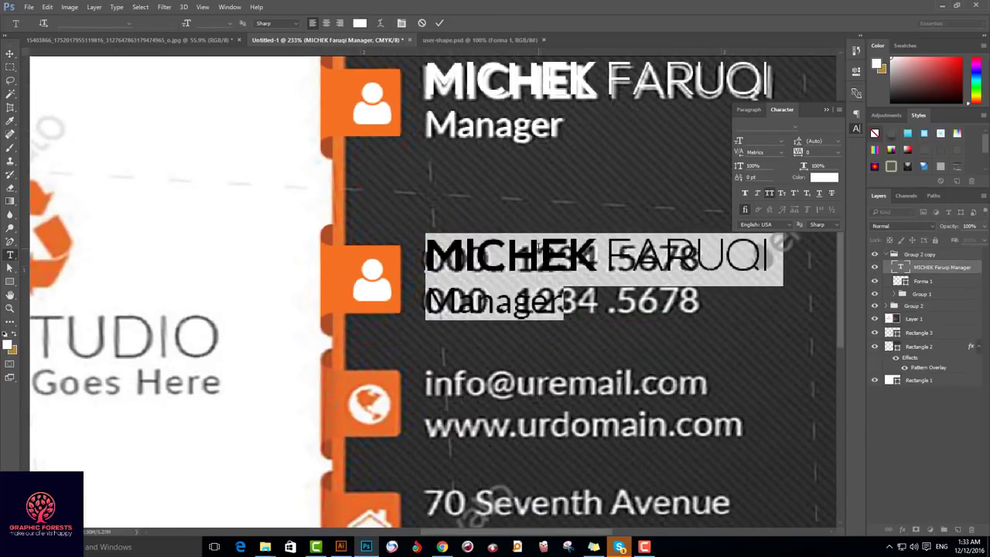
type("000 . 1234 .5678")
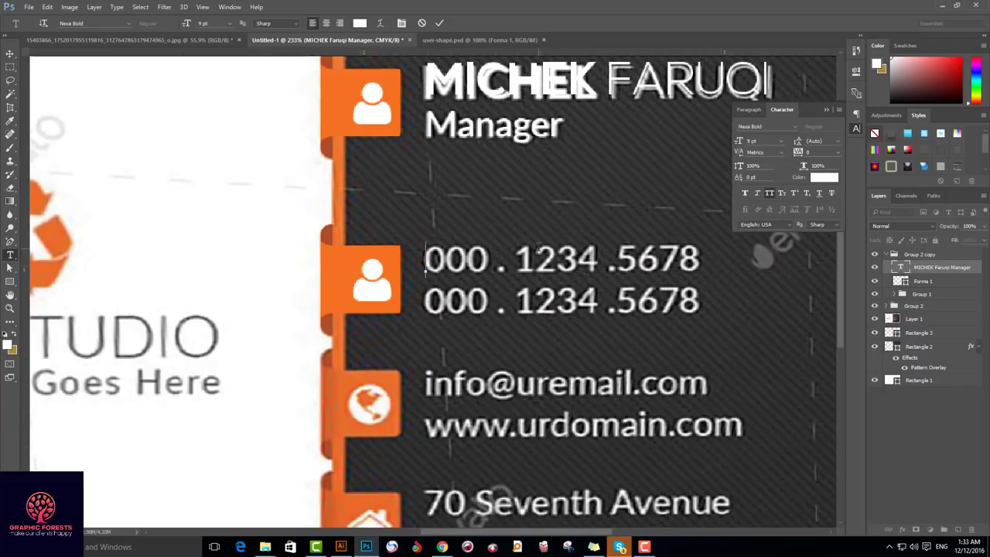
type("00")
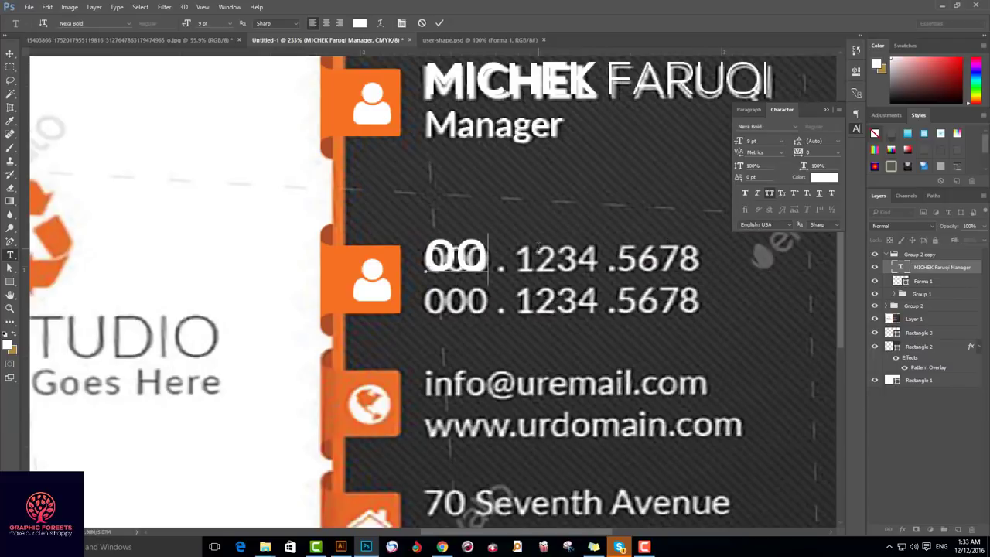
type("0")
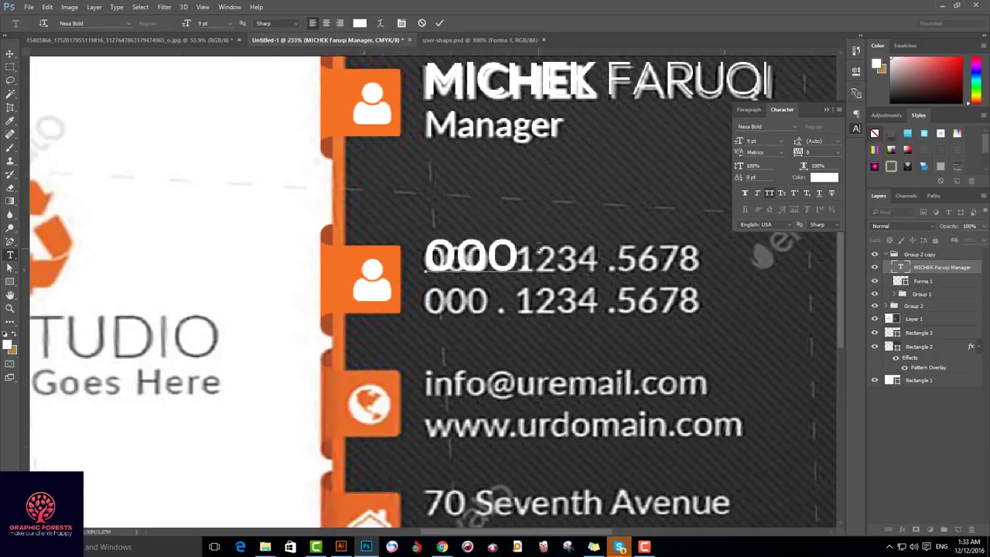
key("shift+Home")
left_click(763, 140)
type("6")
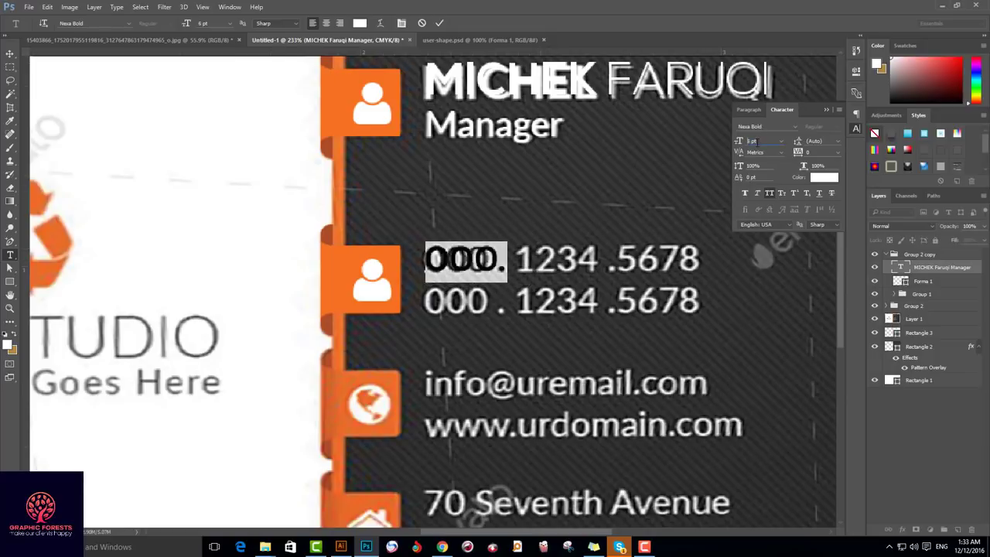
key("Return")
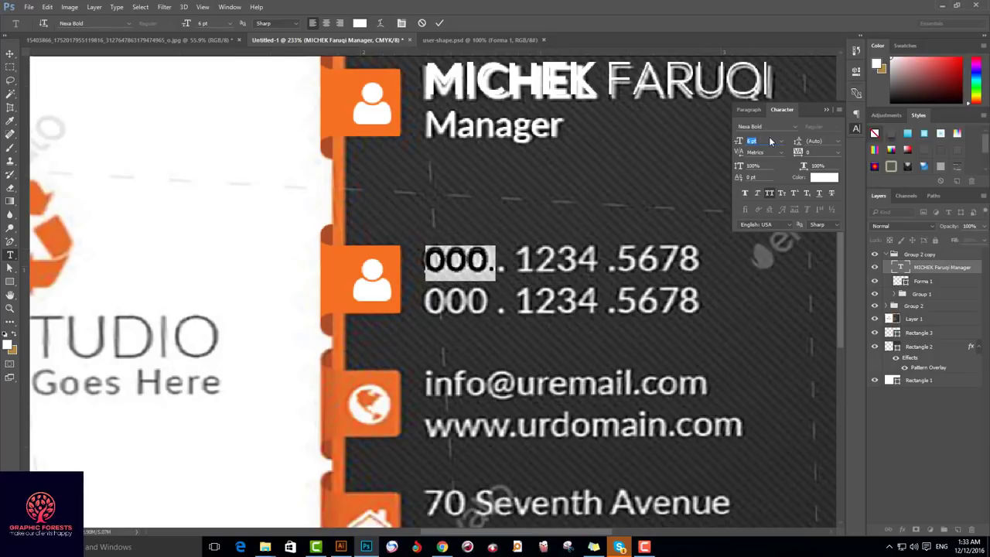
left_click(507, 267)
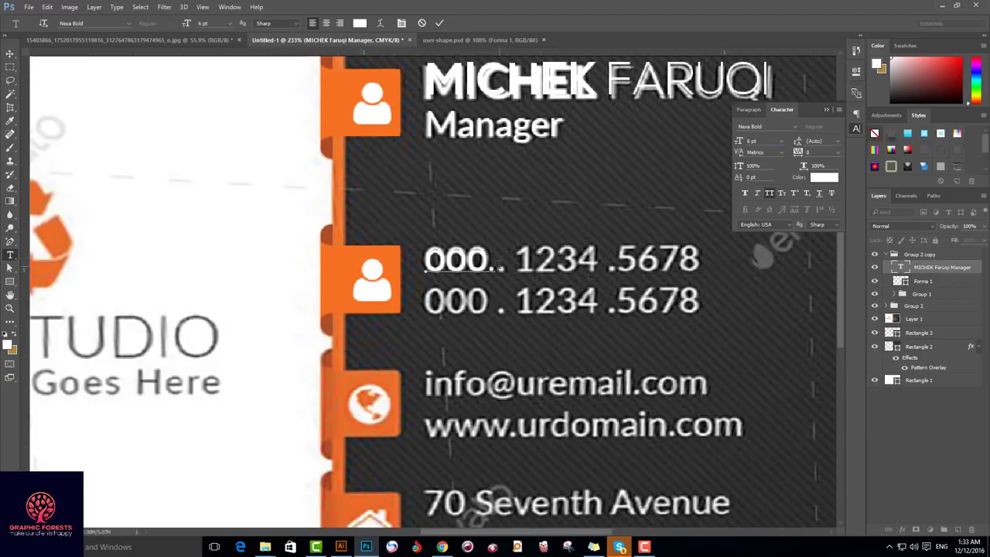
- Set the zeros in Lato Regular and complete the number with 123456789
key("shift+Left")
key("shift+Left")
key("shift+Left")
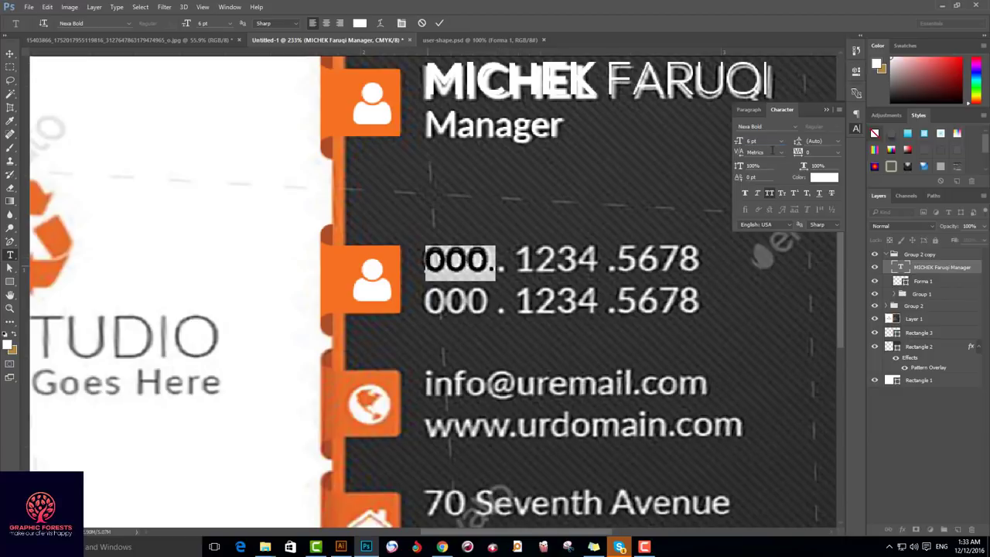
left_click(770, 127)
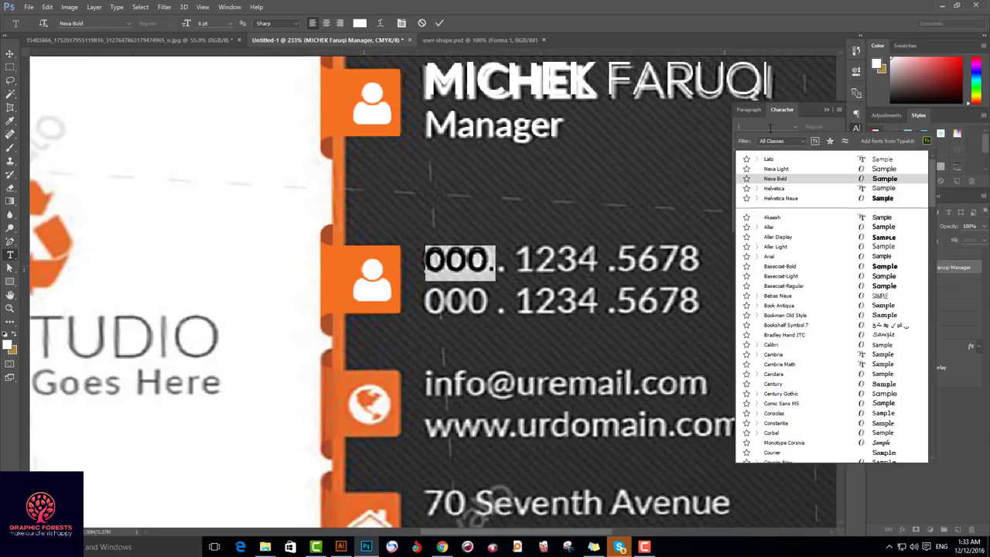
type("lato")
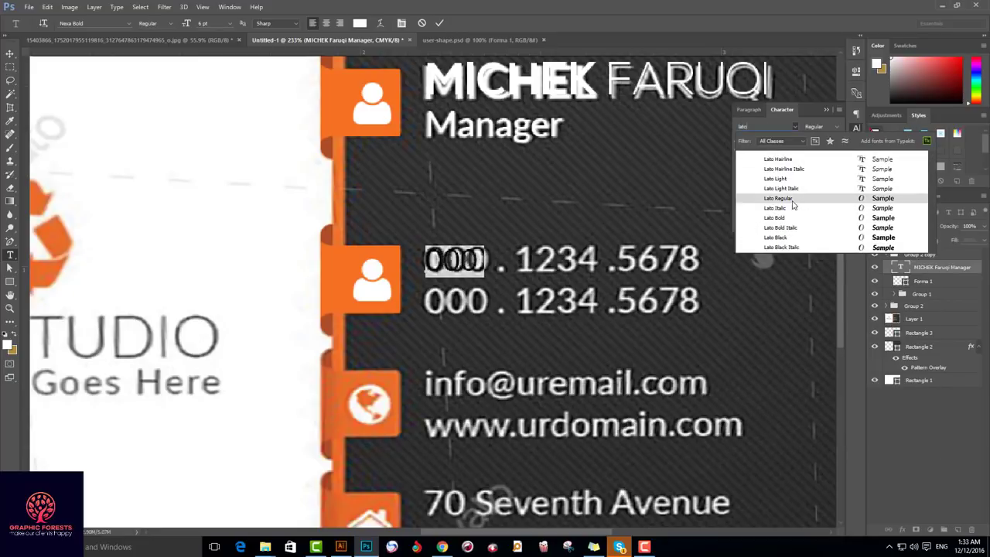
left_click(793, 200)
left_click(483, 261)
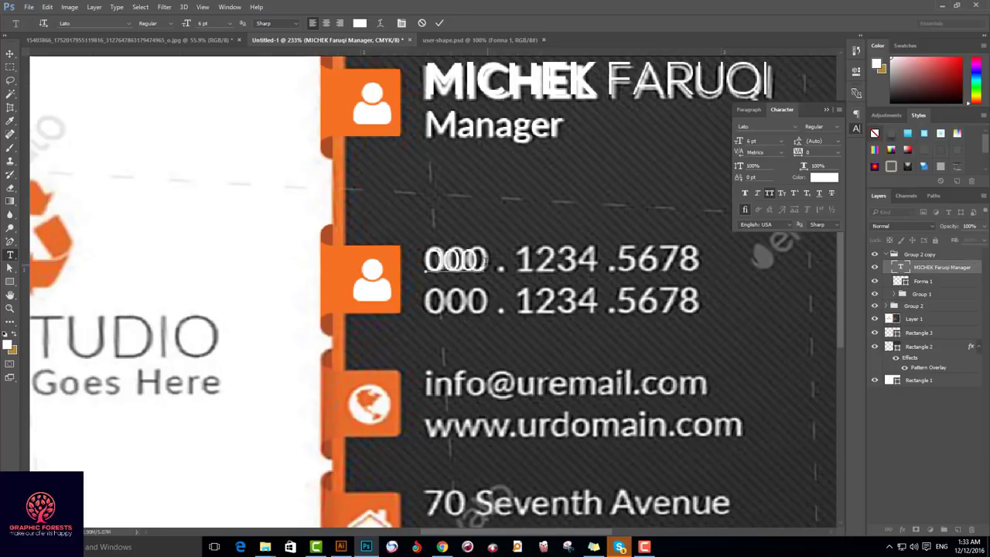
left_click_drag(485, 261, 444, 260)
type("123")
type("4")
type("567")
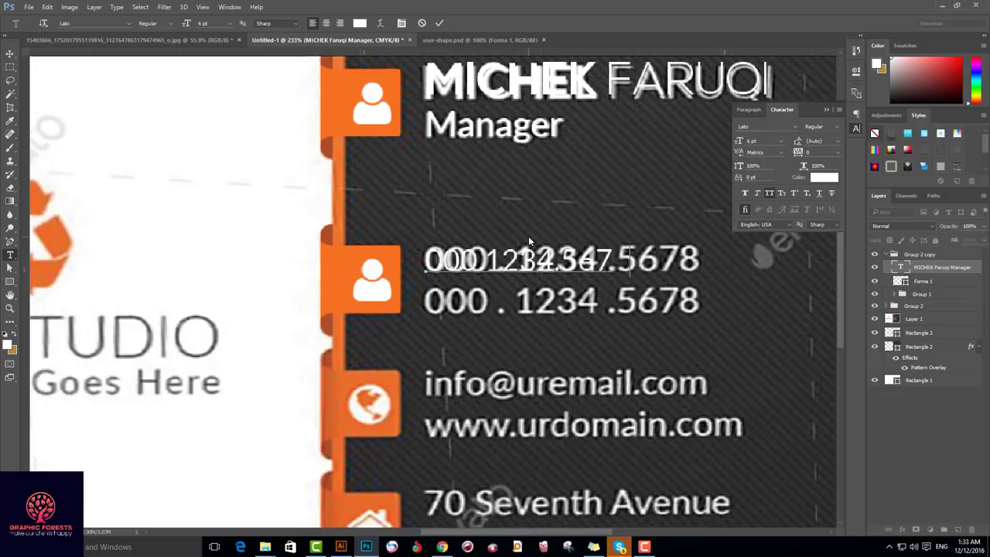
type("89")
- Resize the phone line to 7 pt, select both phone lines, and commit
key("ctrl+a")
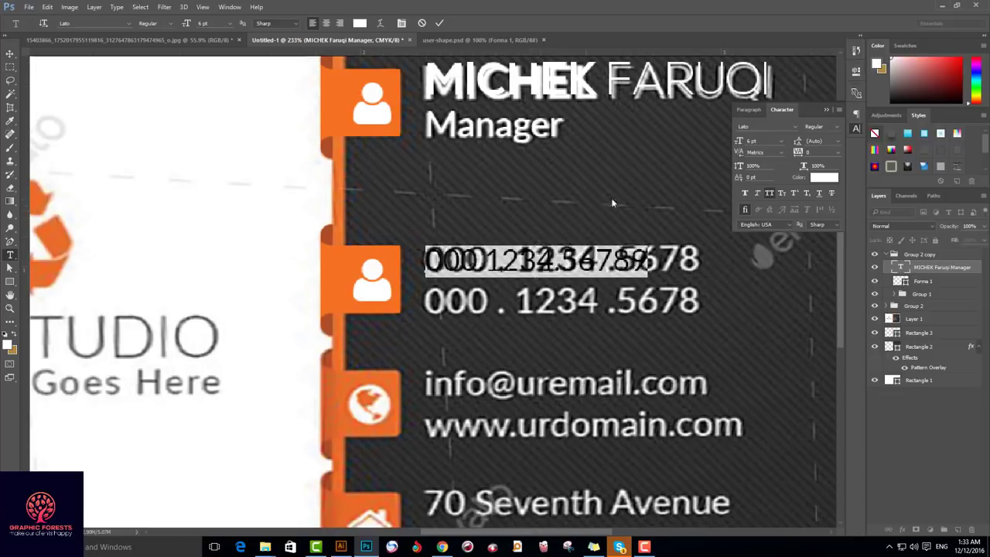
left_click(771, 128)
left_click(768, 141)
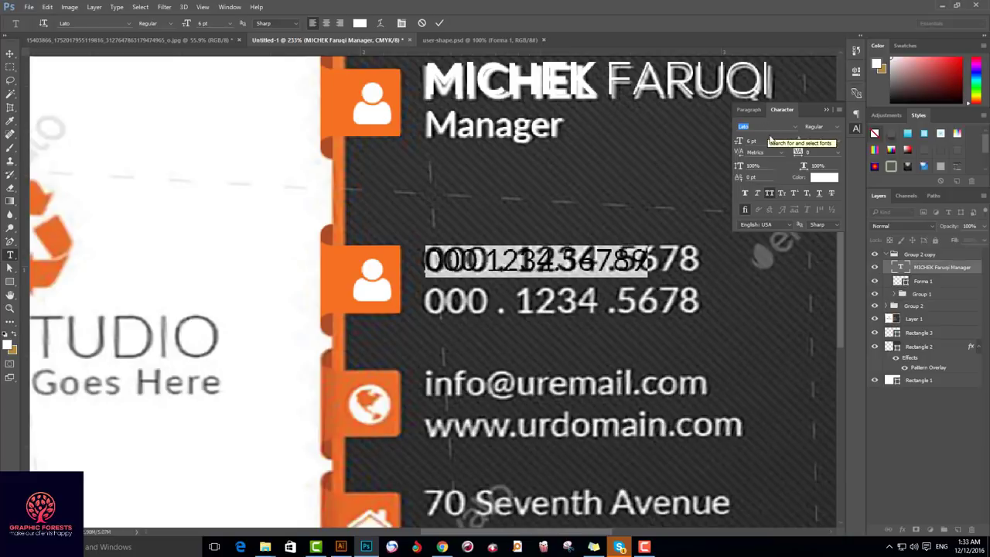
key("Up")
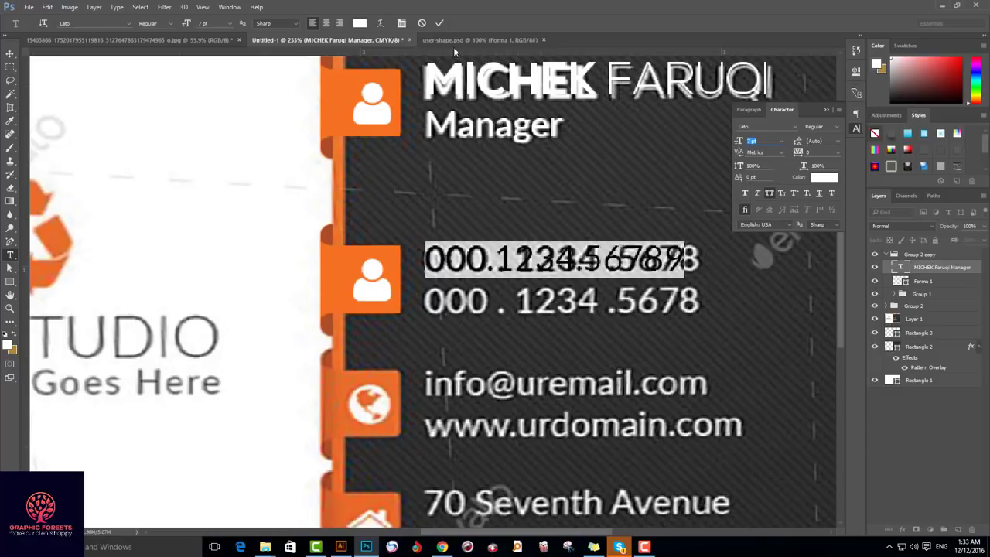
left_click_drag(693, 259, 396, 256)
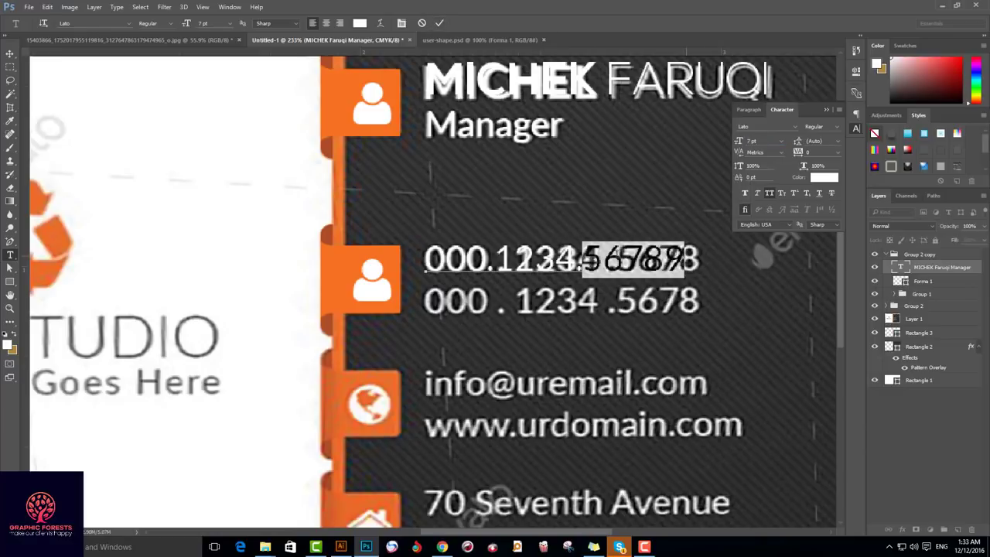
left_click(685, 259)
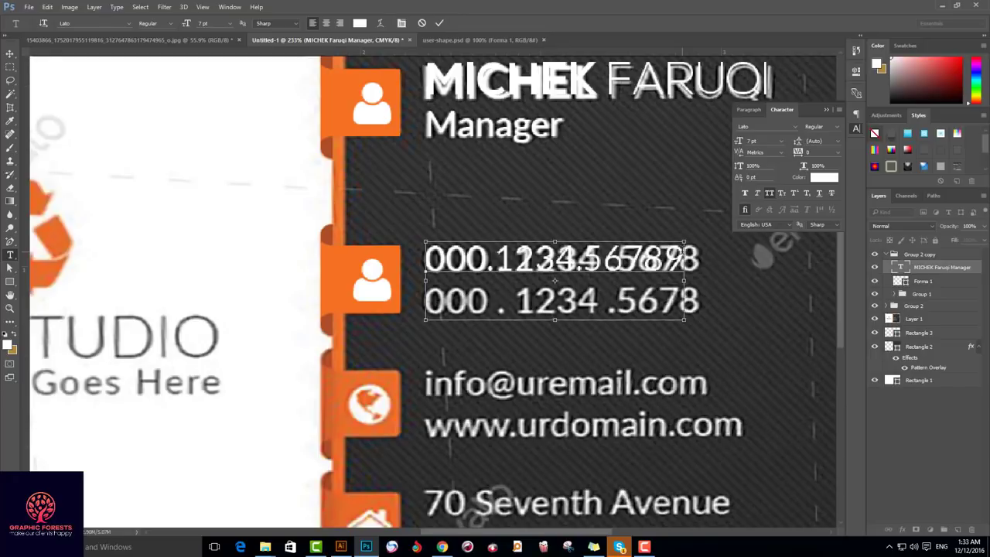
left_click_drag(686, 303, 406, 215)
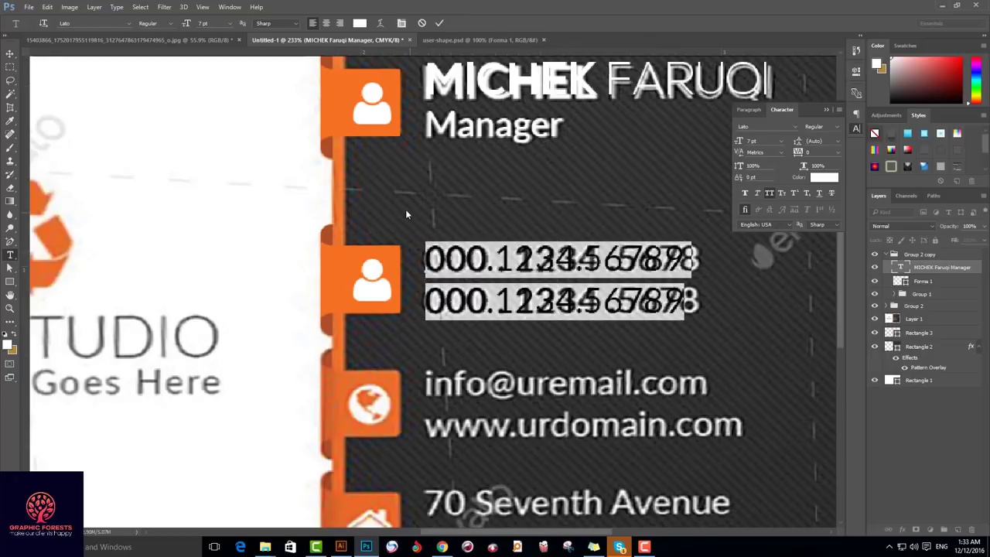
left_click(11, 53)
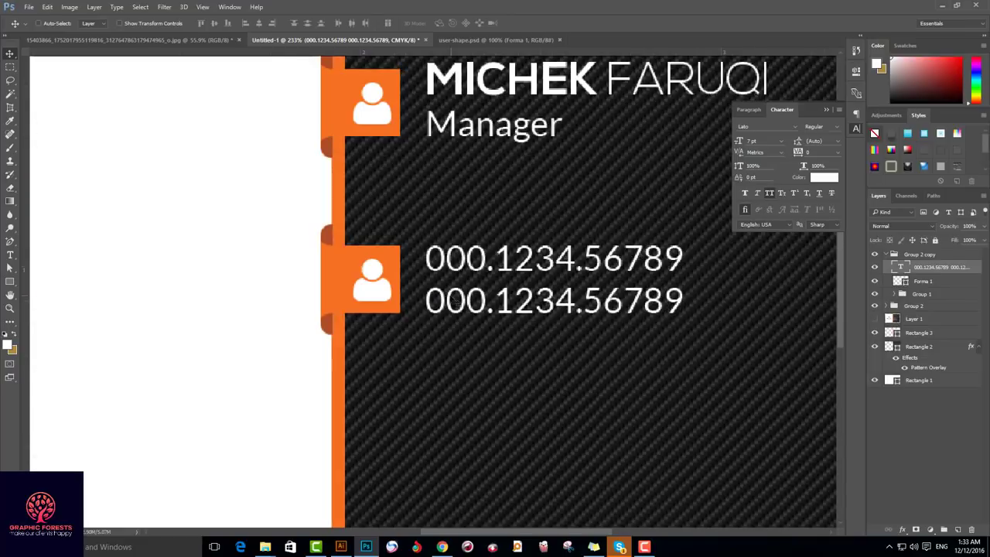
- Marquee the icon tab with both phone lines, Align Vertical Centers, then fit the card in view
left_click_drag(539, 300, 540, 298)
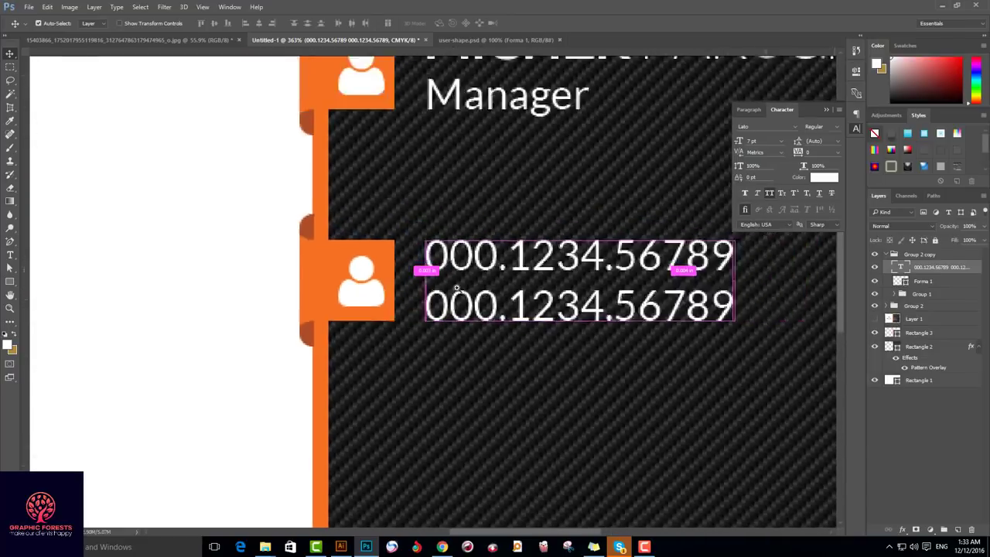
scroll(539, 299, "up", 3)
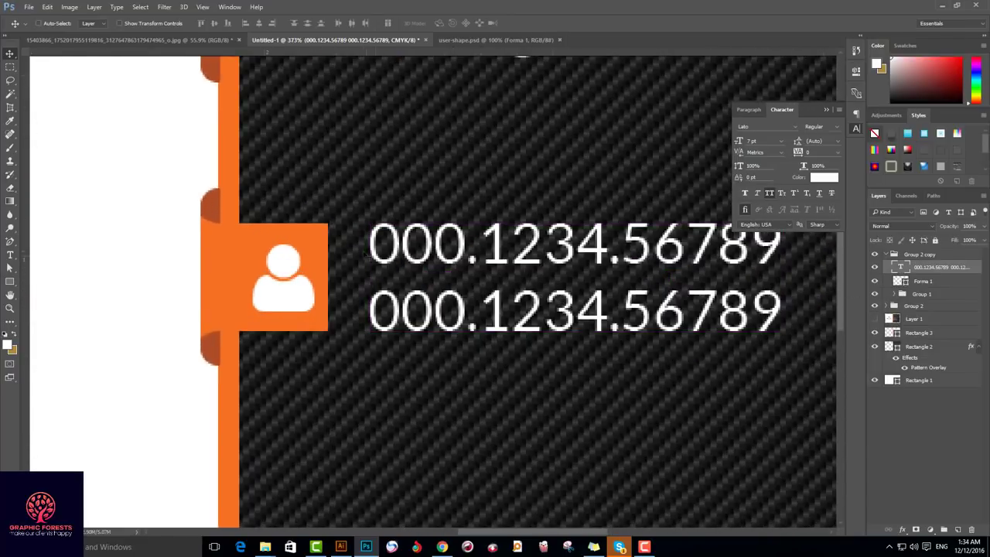
left_click(10, 67)
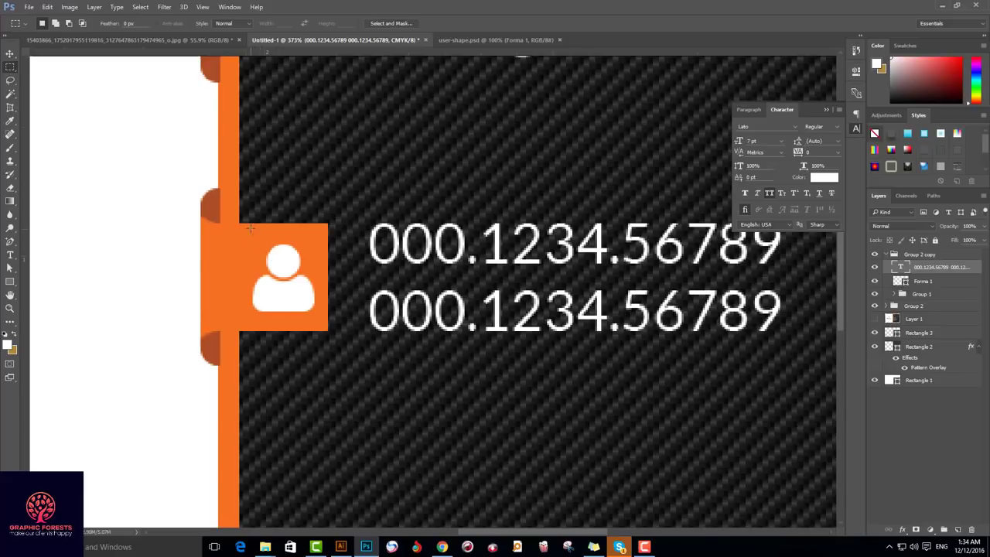
left_click_drag(251, 224, 366, 302)
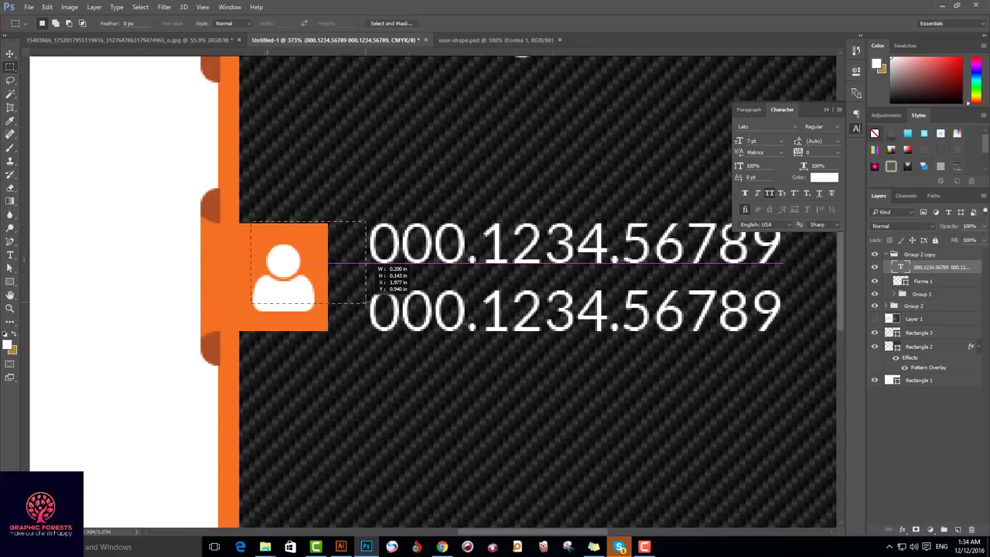
left_click_drag(365, 302, 366, 331)
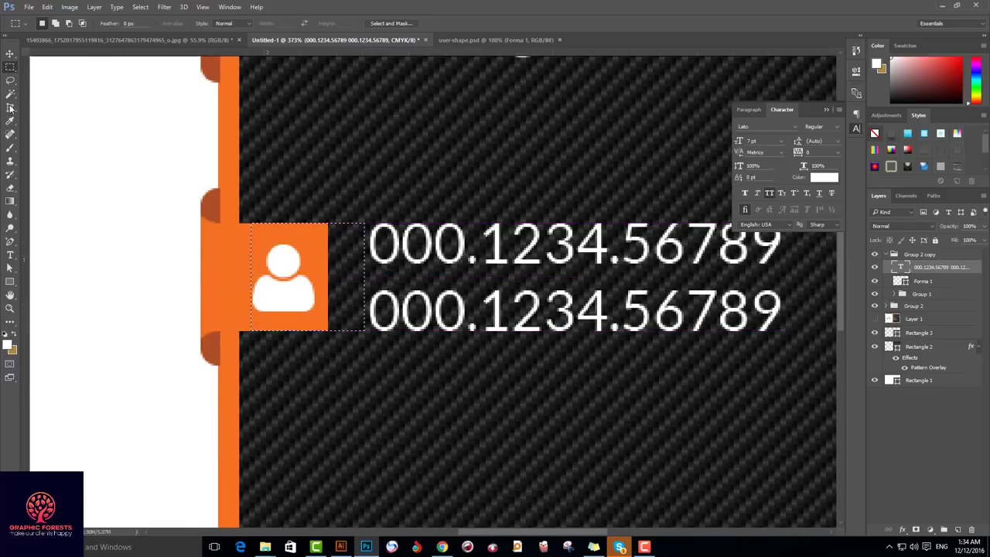
left_click(10, 52)
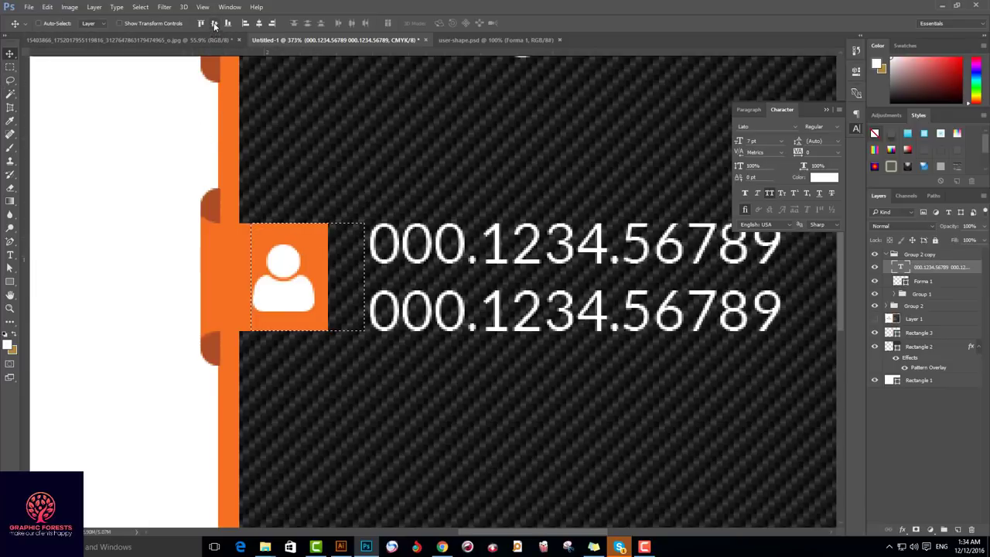
key("ctrl")
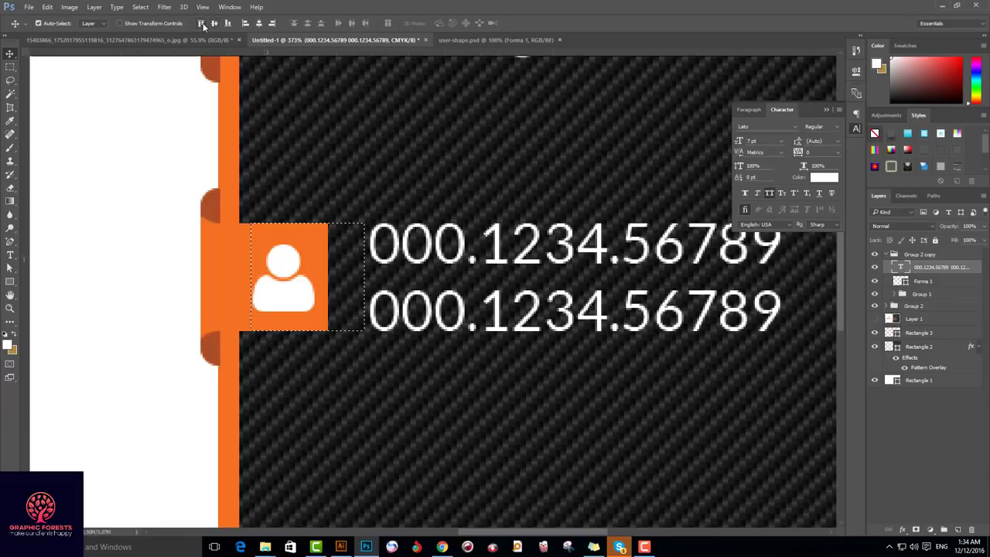
left_click(204, 25)
key("ctrl+0")
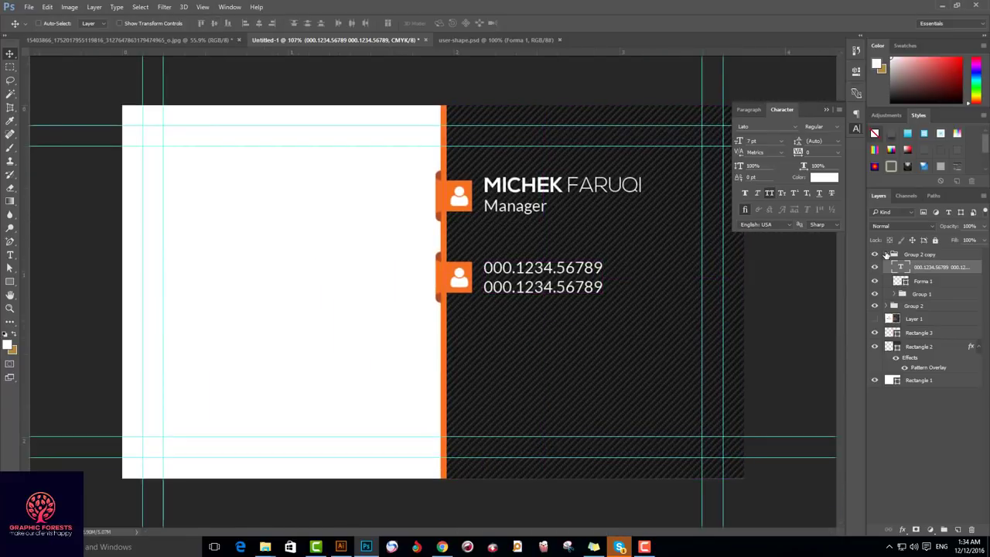
- Show the reference card image and duplicate the phone-number group down onto the email row
left_click(887, 254)
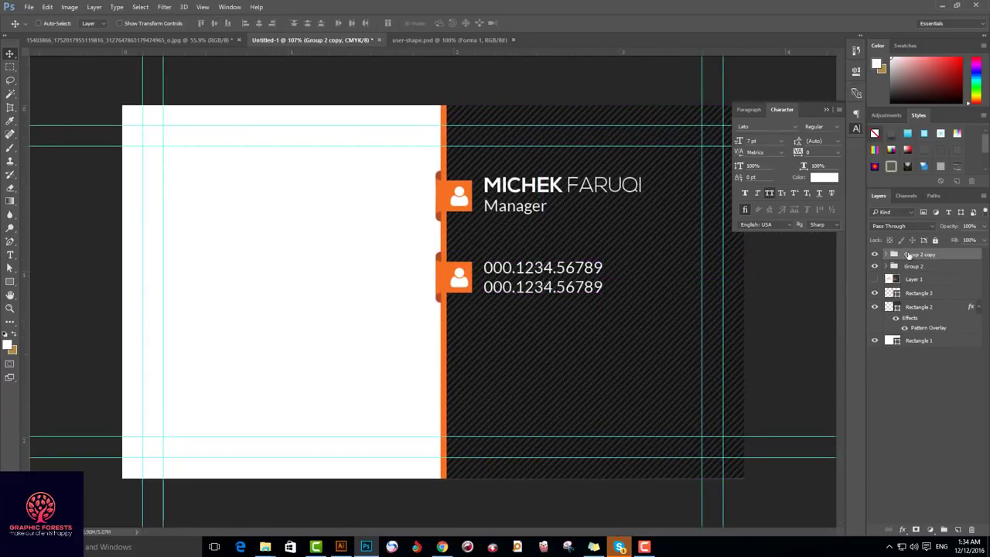
left_click(875, 278)
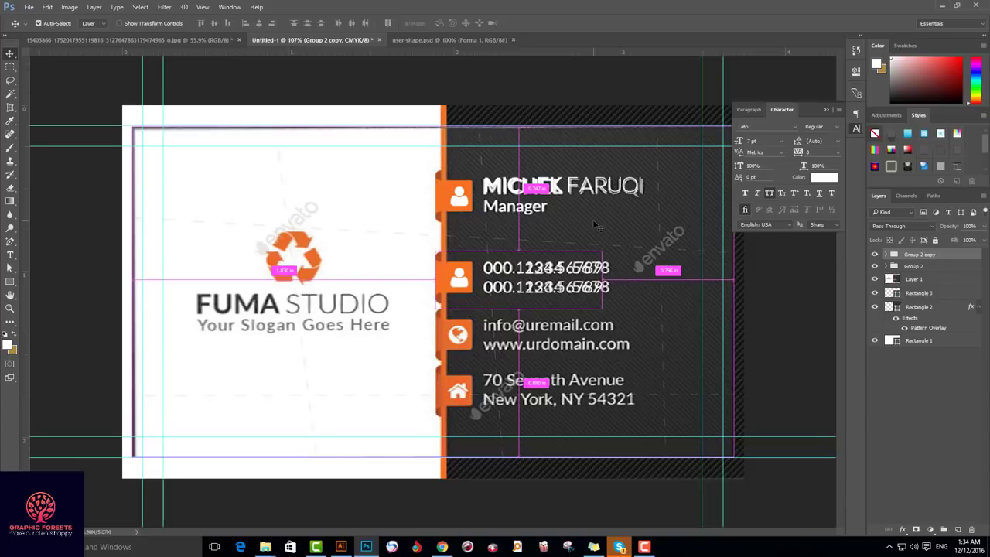
mouse_move(593, 219)
left_mouse_down()
mouse_move(512, 272)
mouse_move(476, 321)
left_mouse_up()
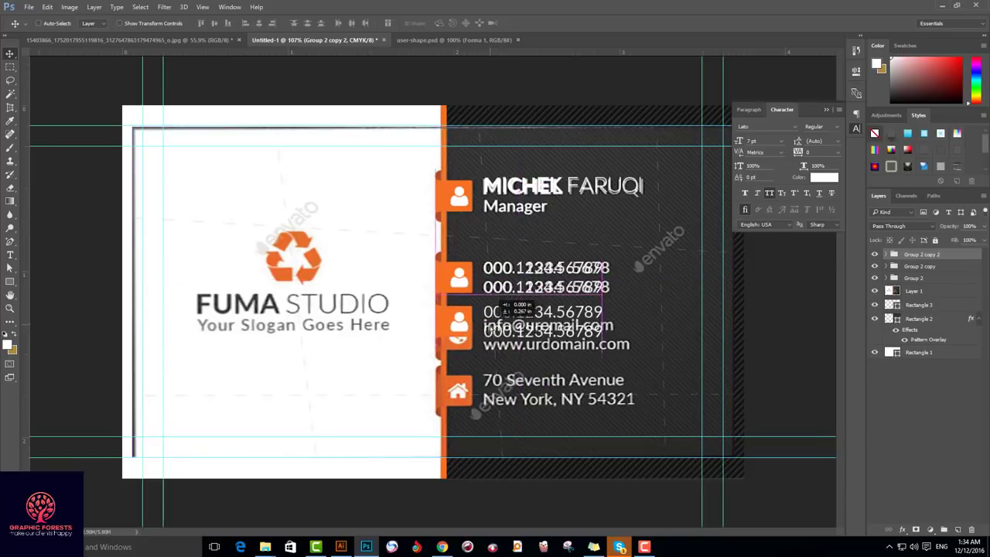
- Place another copy of the phone-number group over the address row
scroll(476, 322, "up", 3)
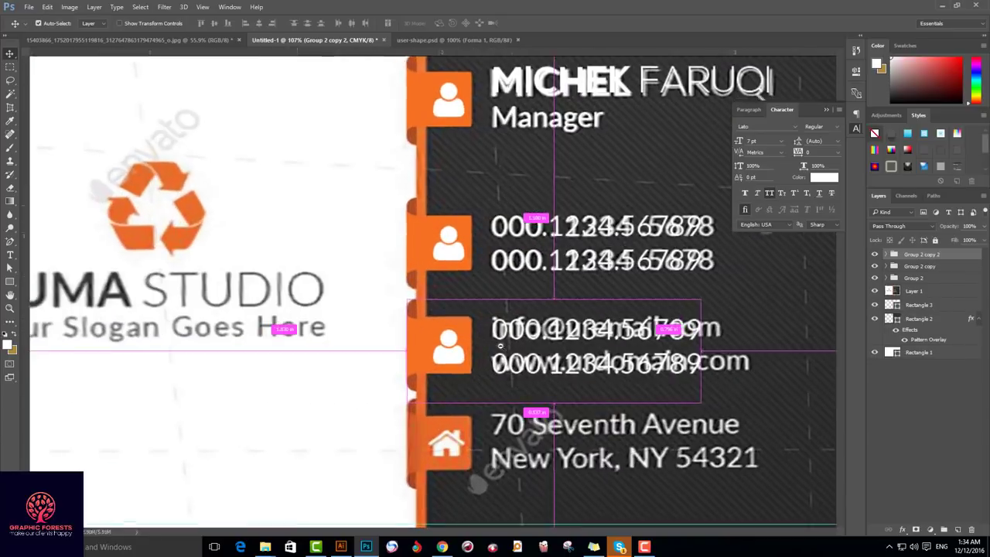
scroll(480, 325, "down", 2)
left_click(489, 333, "alt")
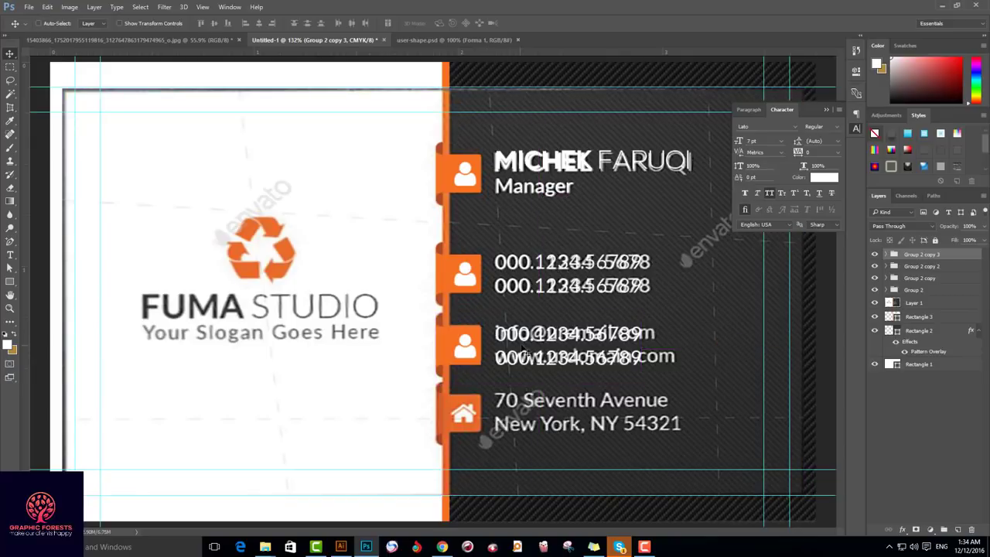
left_click_drag(489, 334, 527, 413)
scroll(503, 349, "down", 3)
scroll(527, 312, "up", 3)
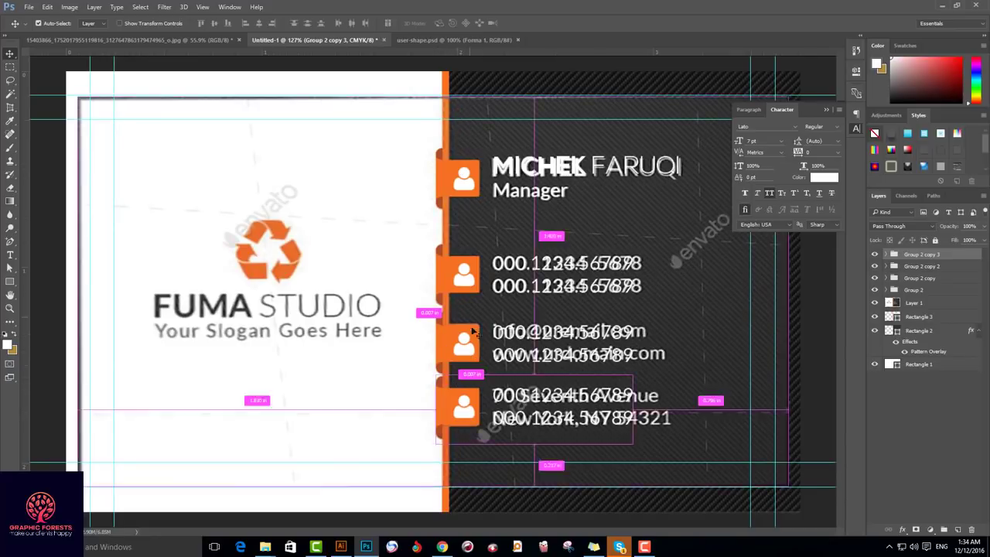
scroll(453, 325, "down", 1)
scroll(472, 313, "down", 2)
scroll(489, 308, "up", 3)
- Replace the email-row copy's phone numbers with 'INFO@' and turn off All Caps
scroll(495, 318, "up", 1)
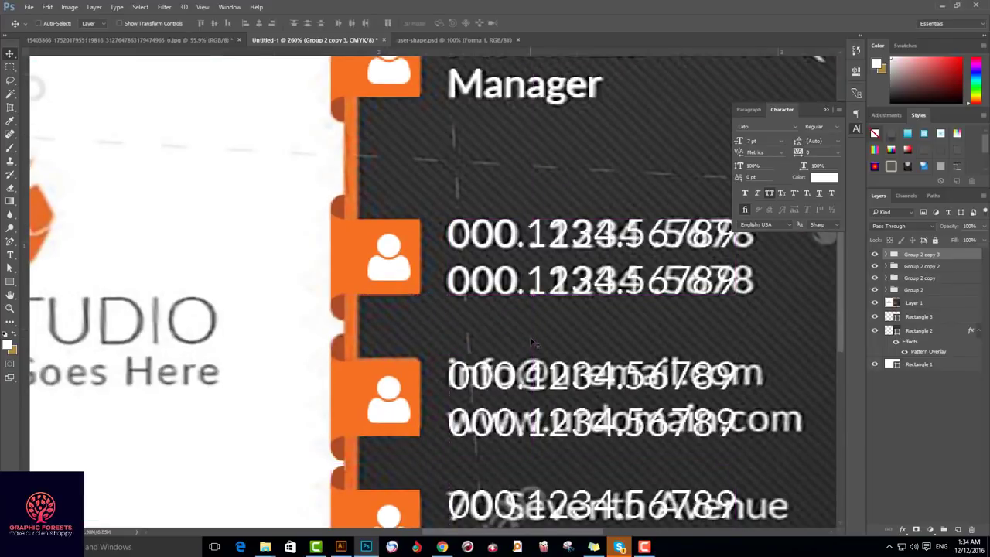
scroll(510, 328, "down", 3)
scroll(532, 344, "down", 1)
double_click(557, 269)
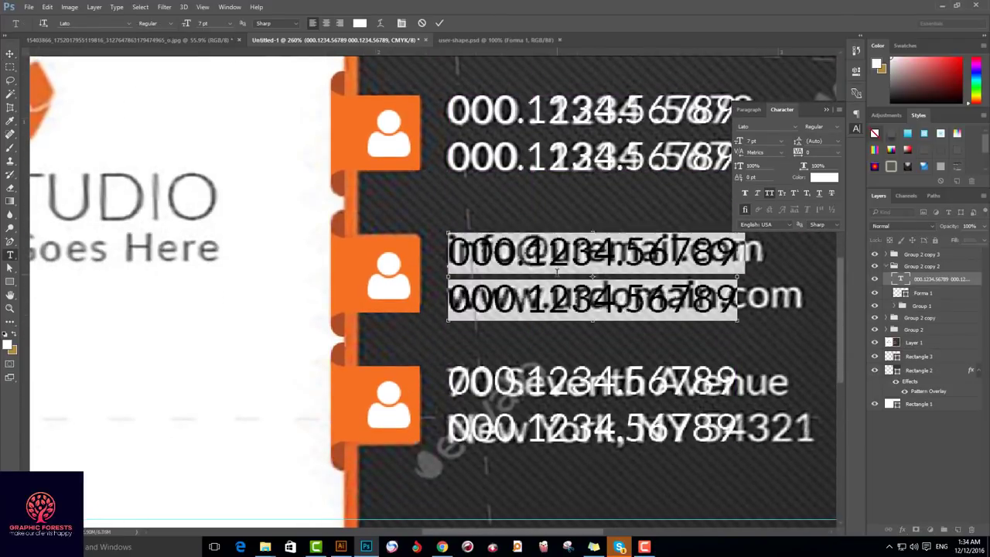
key("BackSpace")
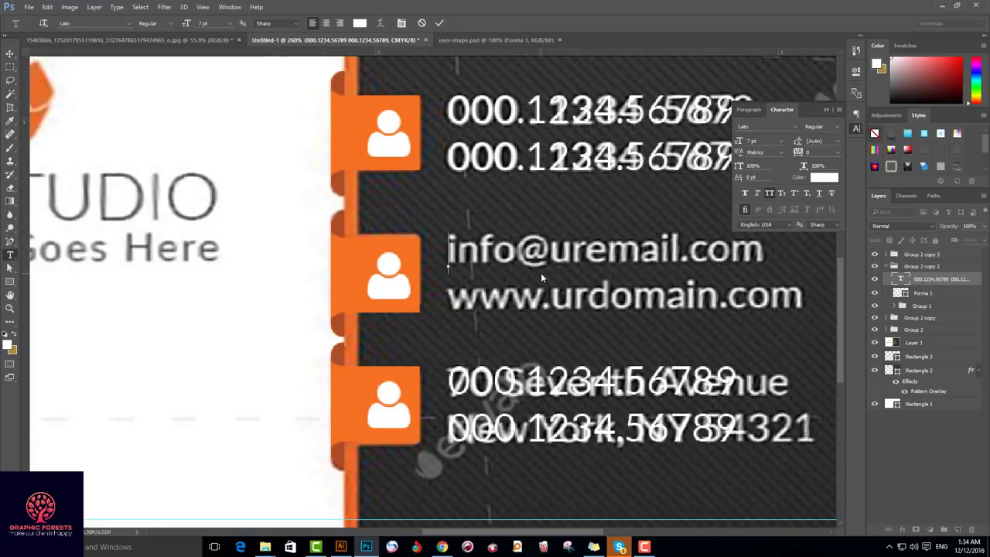
type("INFO@")
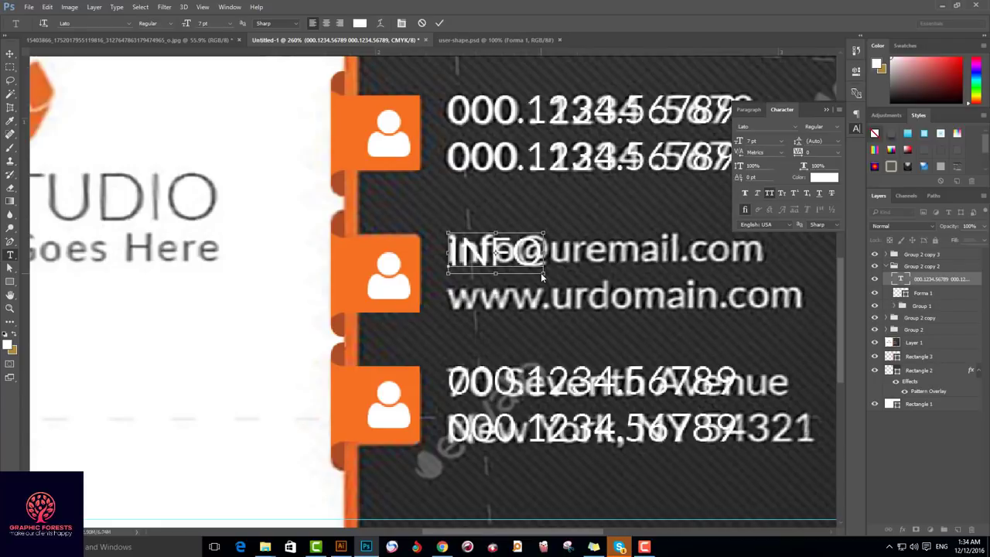
key("ctrl+a")
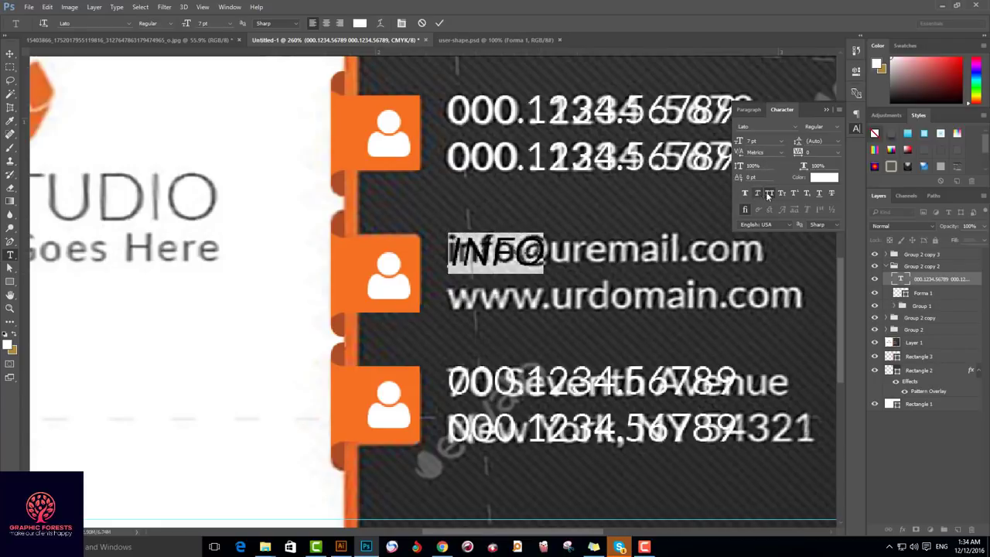
left_click(766, 193)
key("Right")
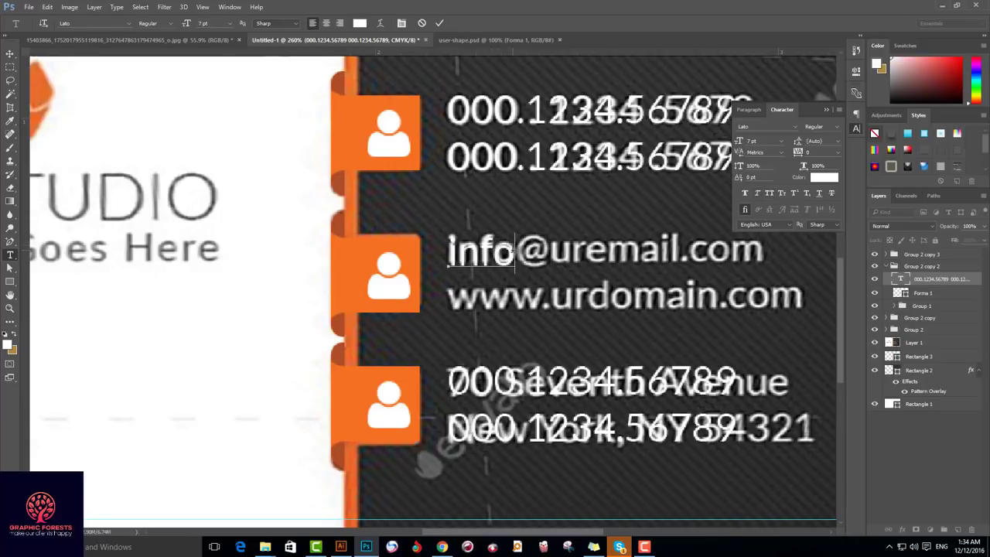
key("Right")
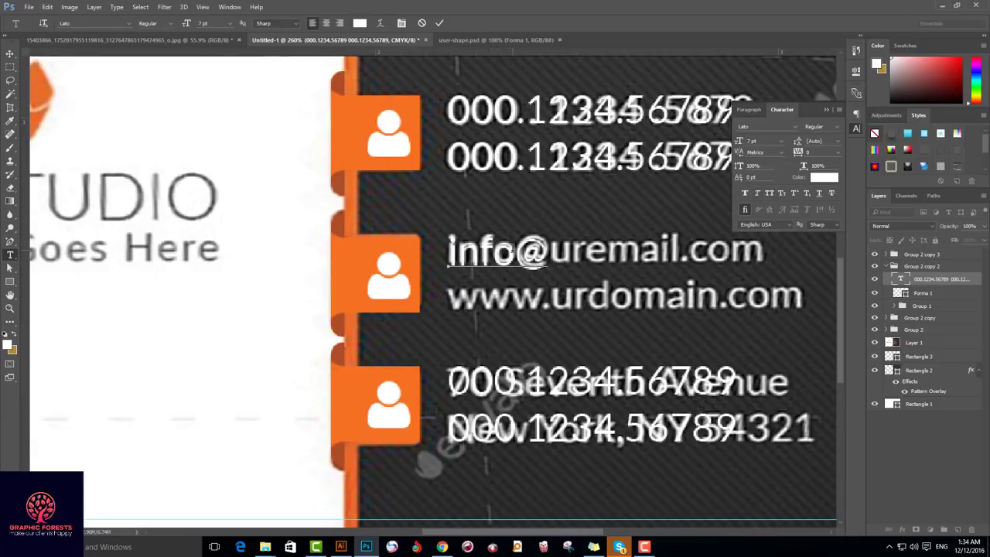
key("Right")
key("Right")
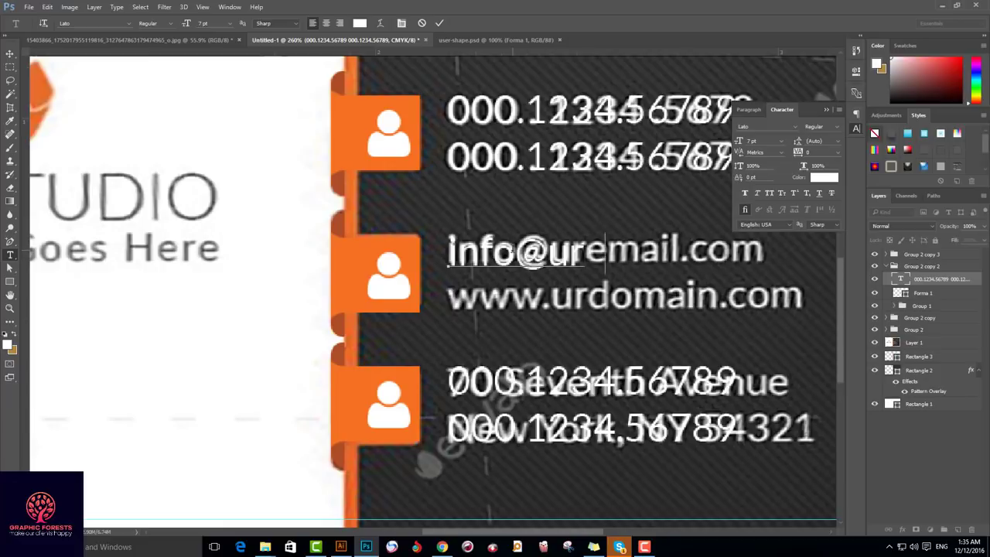
key("Right")
key("Right")
key("Right")
key("Right")
key("Right")
key("Right")
key("Right")
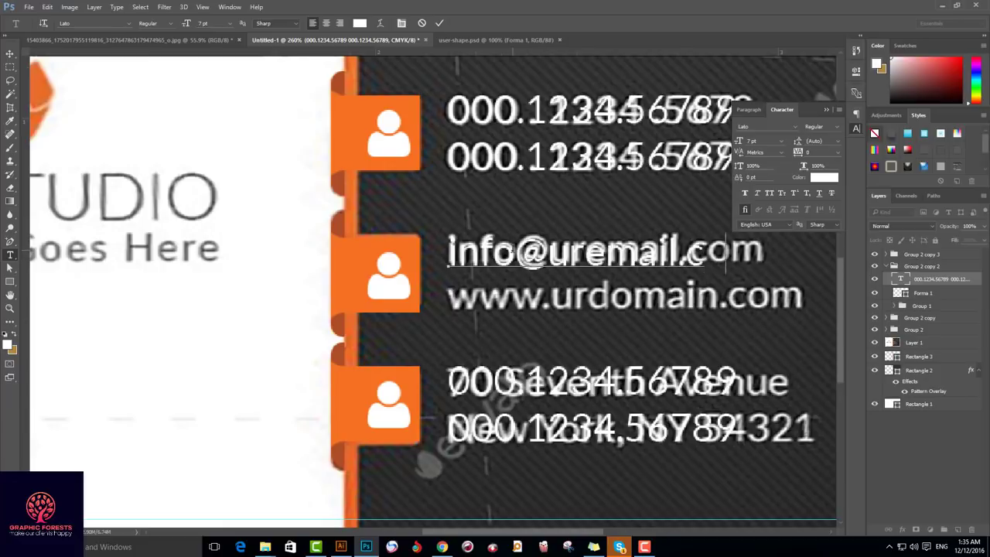
key("Right")
key("Right")
key("ctrl+a")
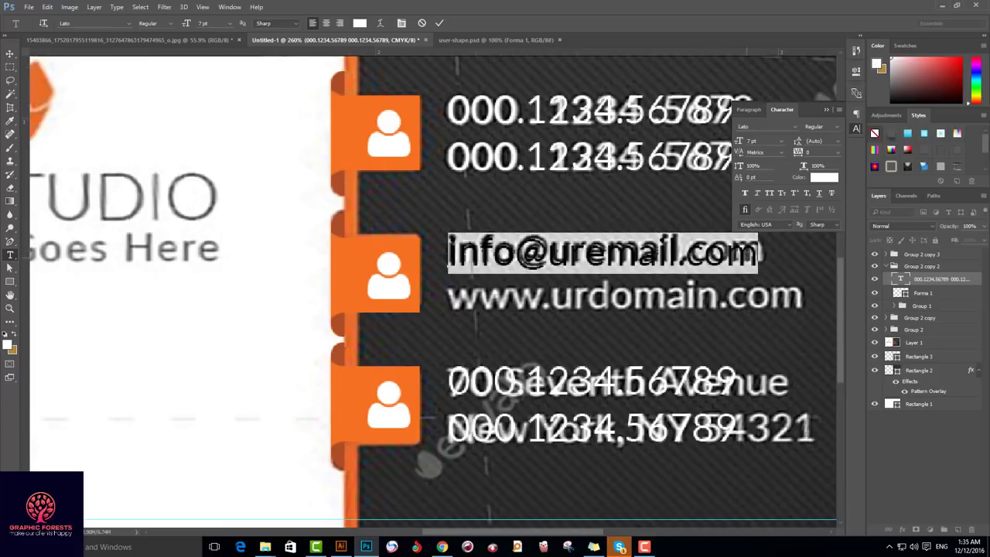
key("Right")
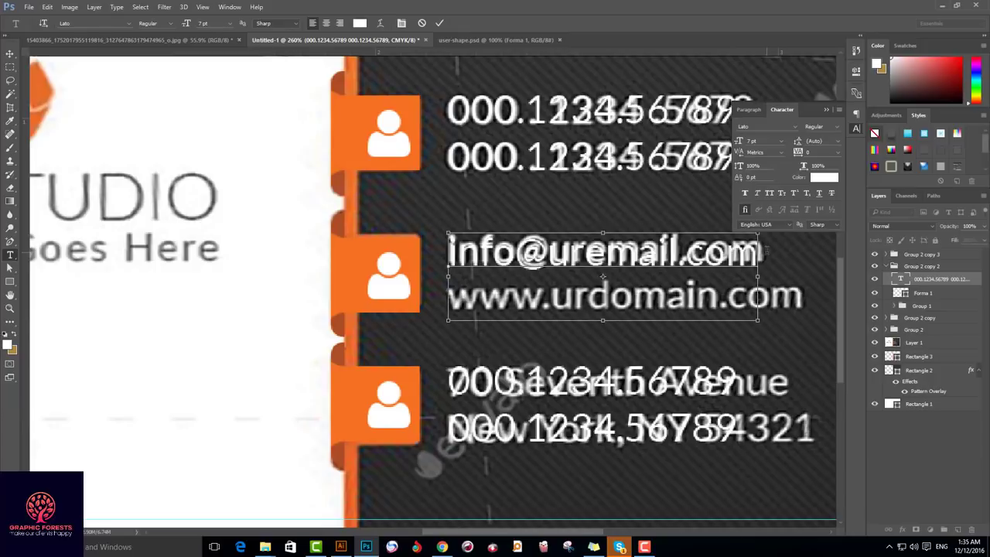
key("ctrl+a")
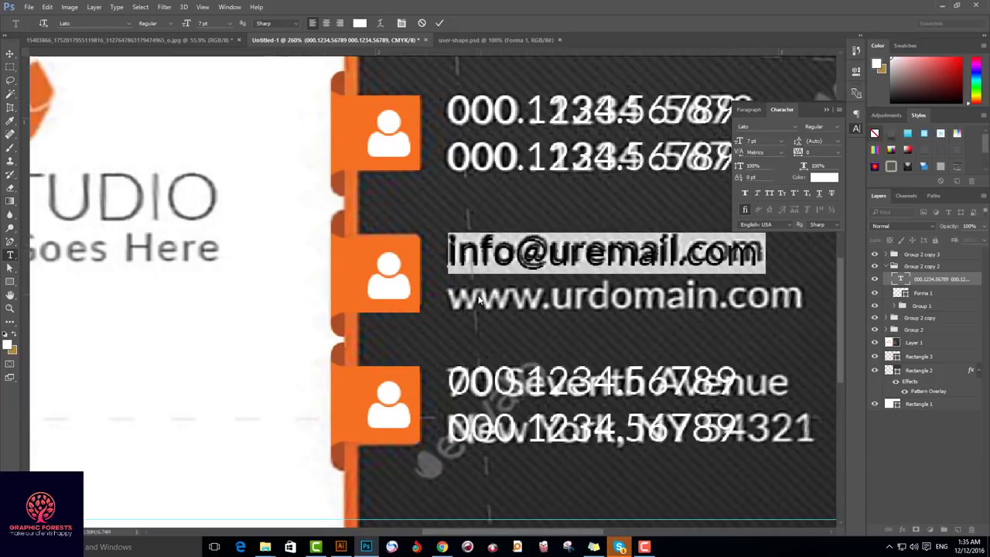
left_click(458, 294)
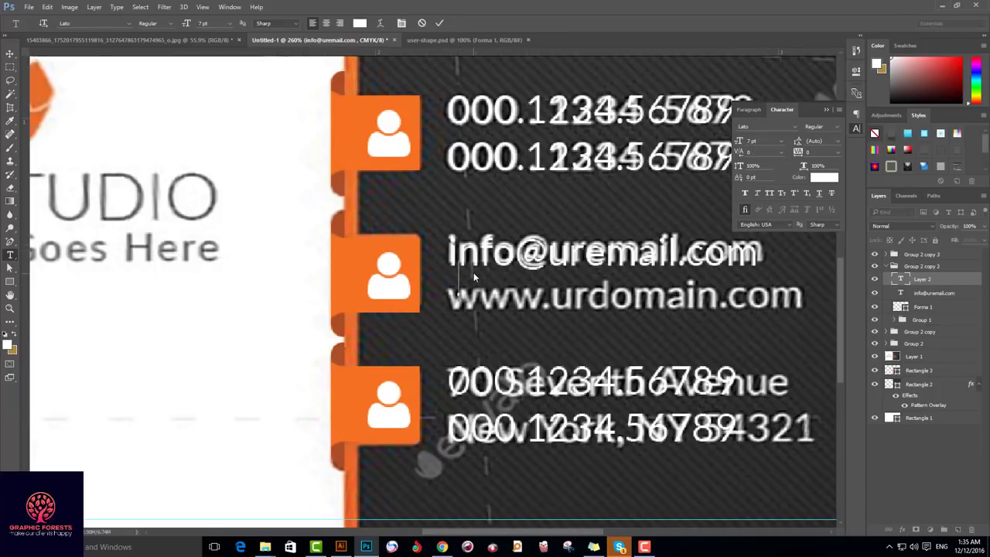
key("Escape")
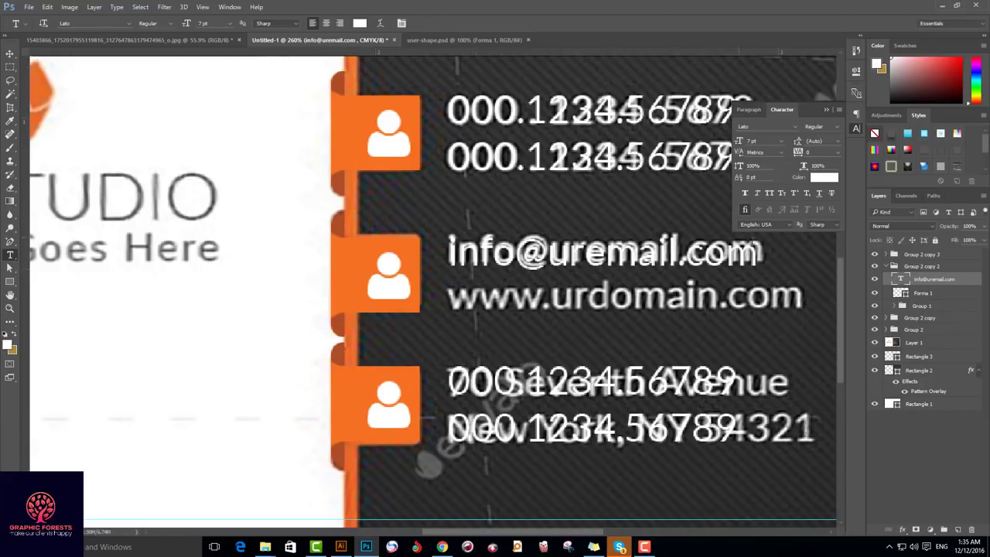
left_click(754, 253)
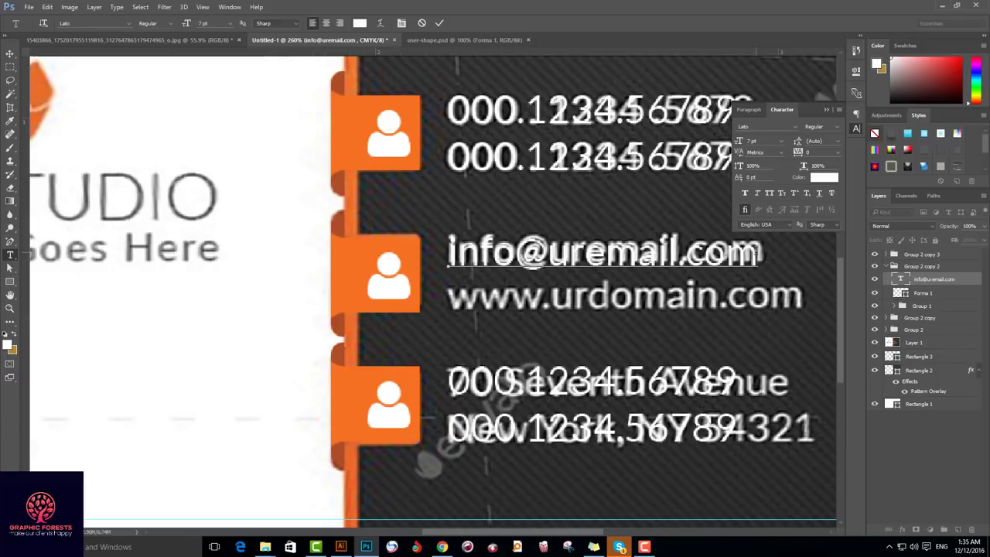
left_click_drag(447, 298, 792, 302)
key("ctrl+a")
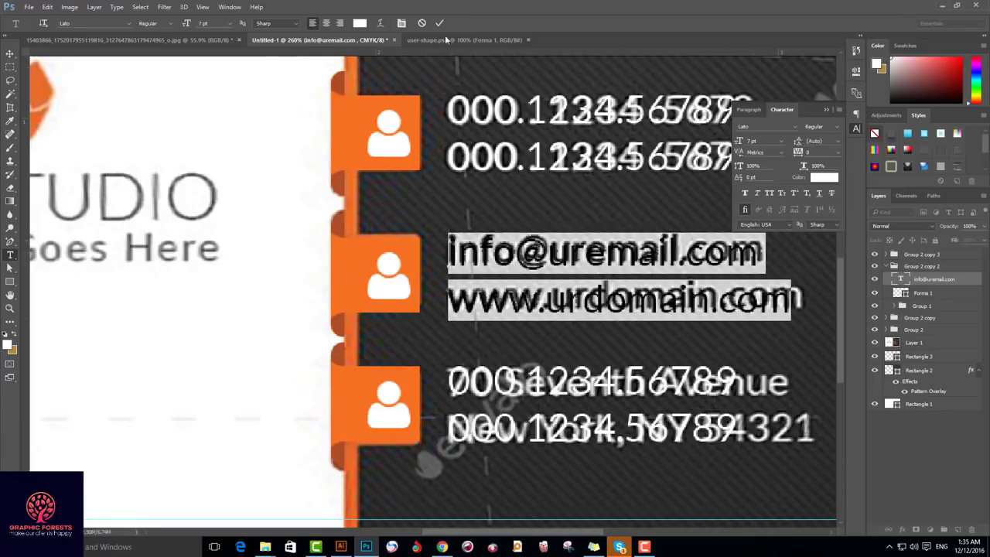
left_click(439, 23)
key("v")
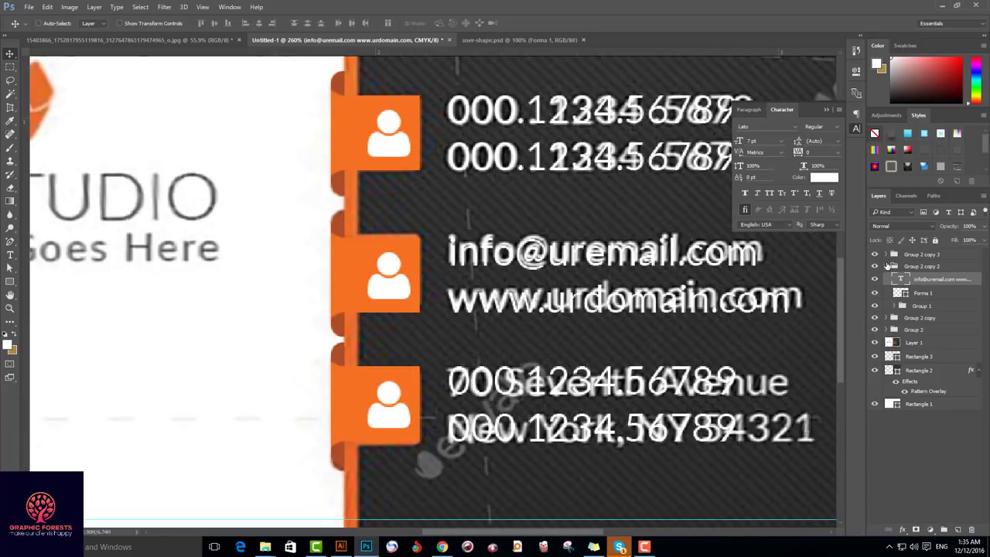
left_click(892, 266)
- Replace the address-row phone numbers with '70 Seventh Avenue New York, NY 54321' without All Caps
left_click(888, 256)
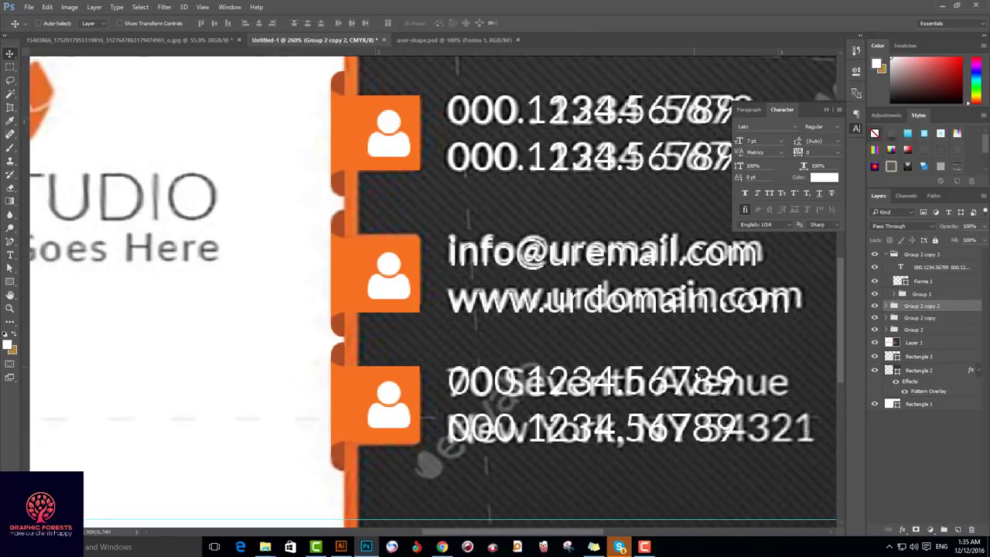
key("t")
left_click(642, 396)
key("ctrl+a")
key("BackSpace")
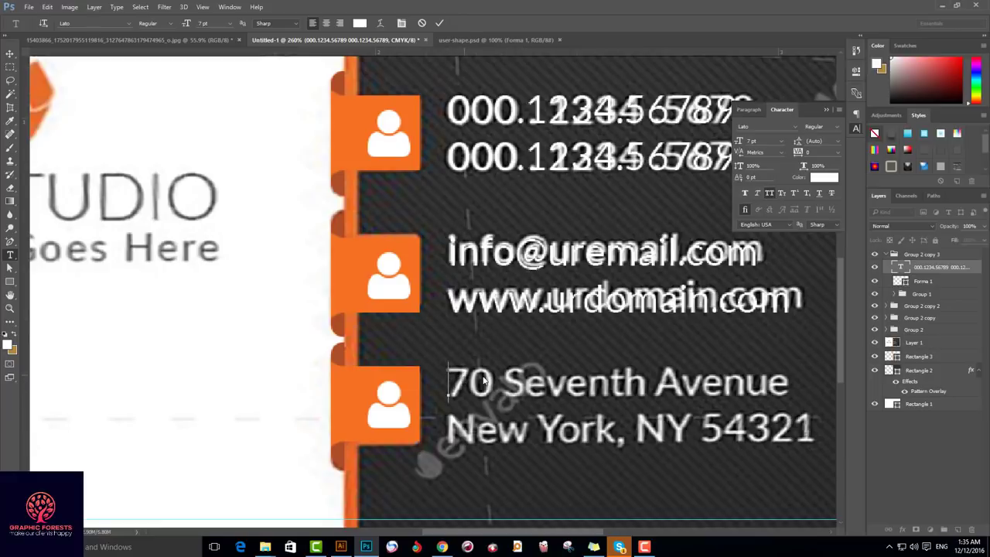
type("7")
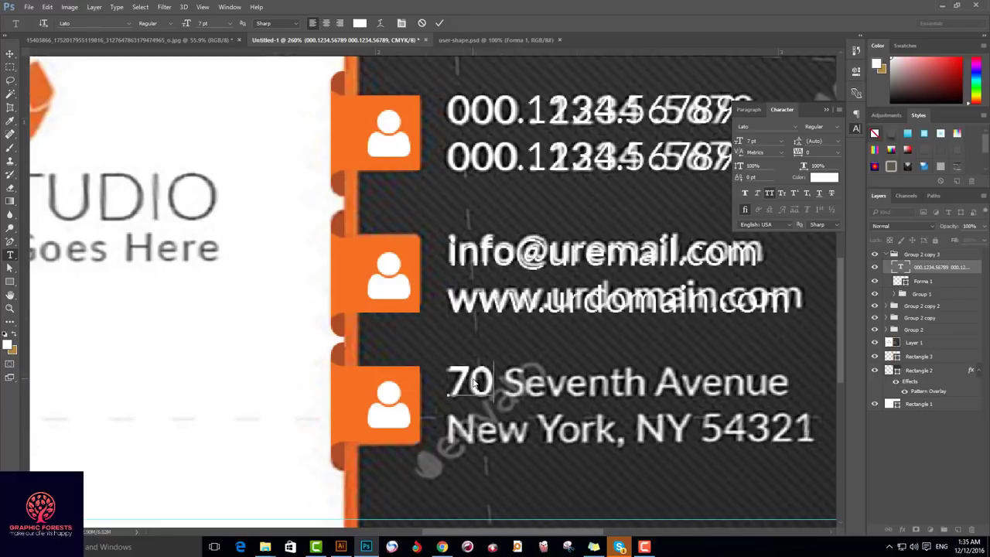
type("0")
type(" SEV")
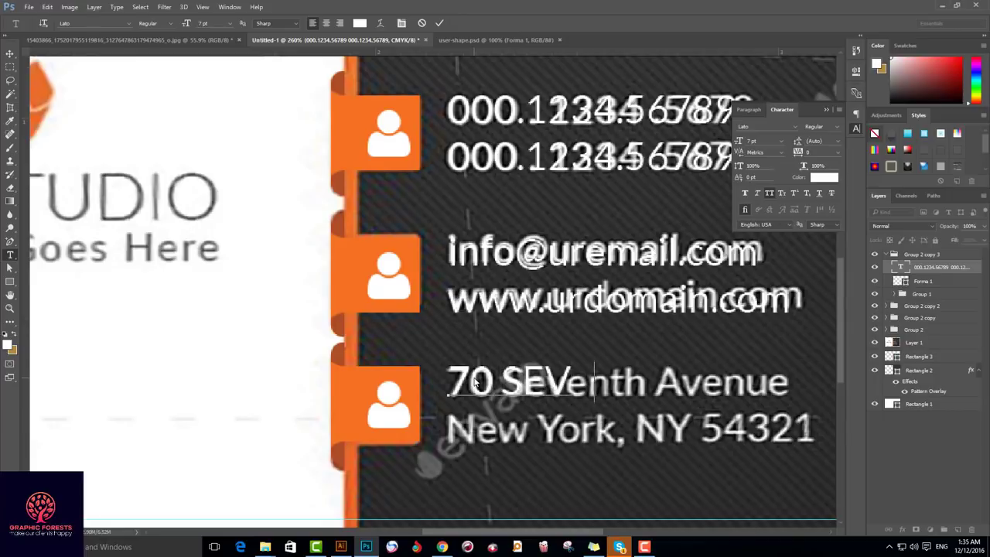
type("E")
key("ctrl+a")
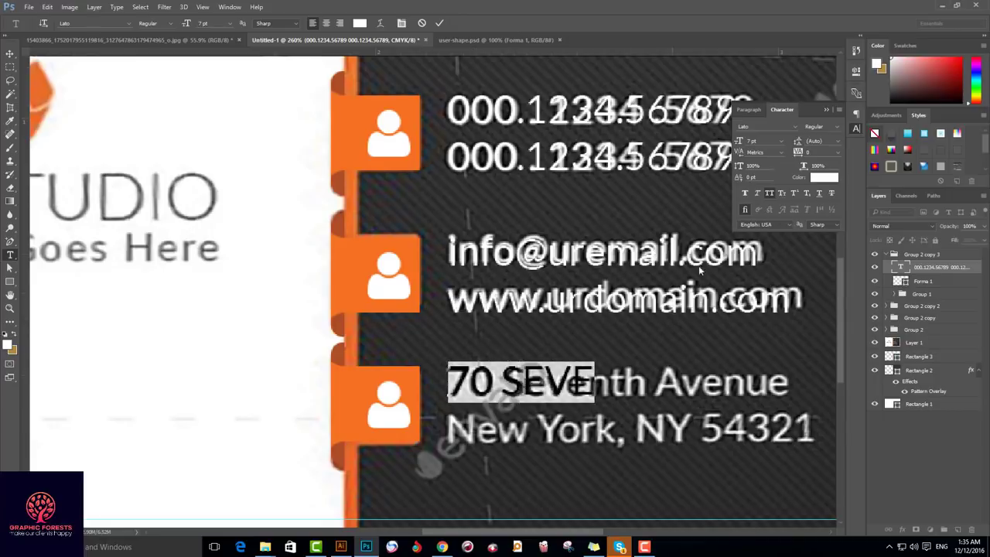
left_click(770, 194)
left_click(541, 383)
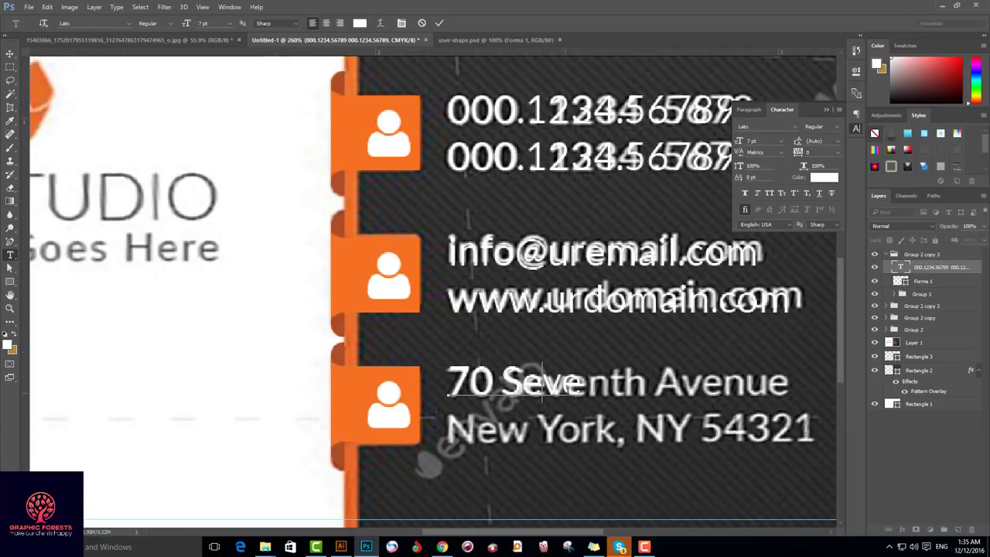
type("n")
type("th Av")
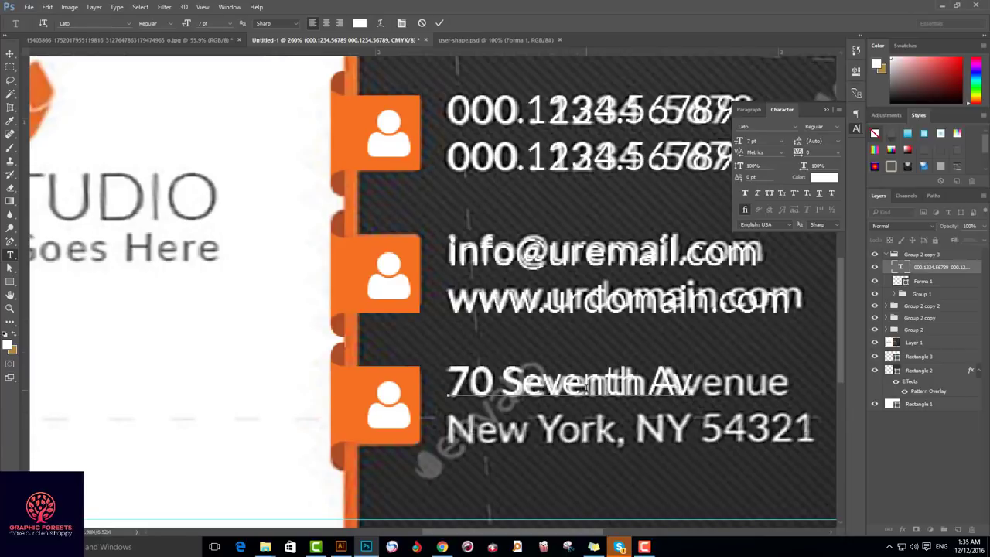
type("en")
type("ue ")
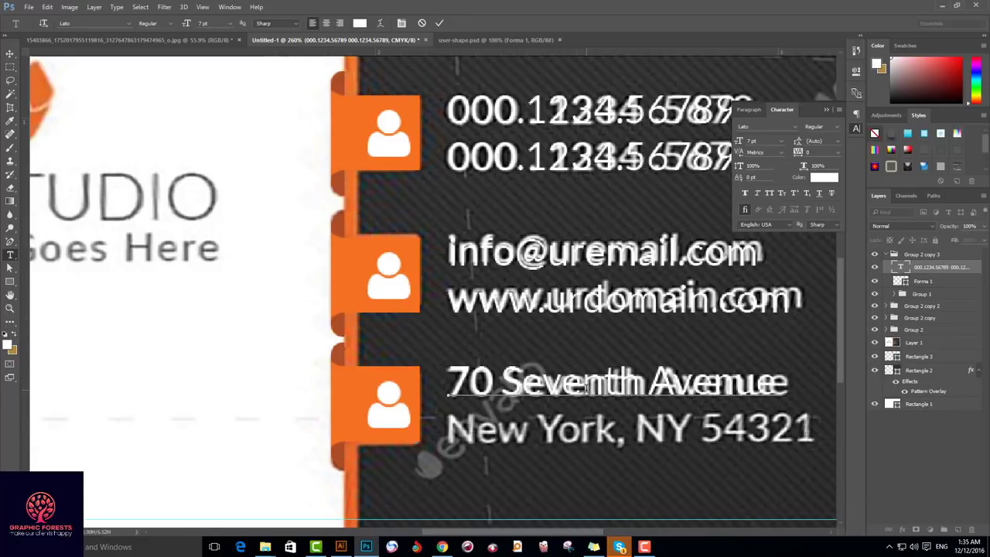
type("New")
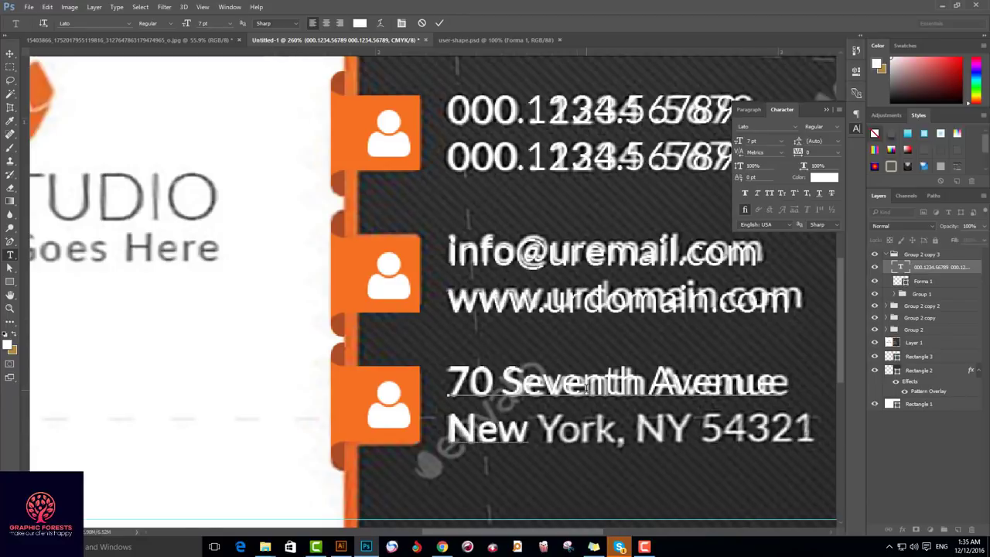
type(" Yo")
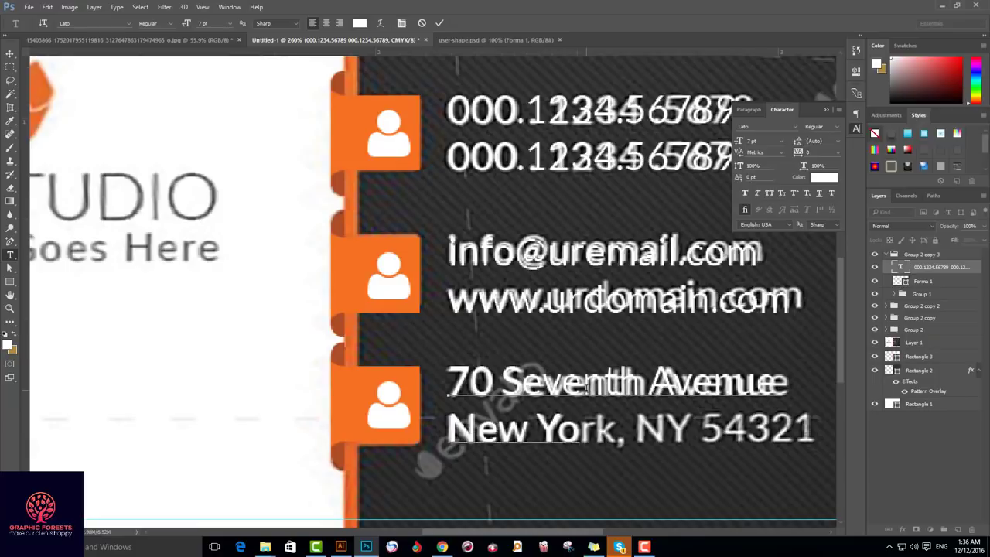
type("rk,")
type(" N")
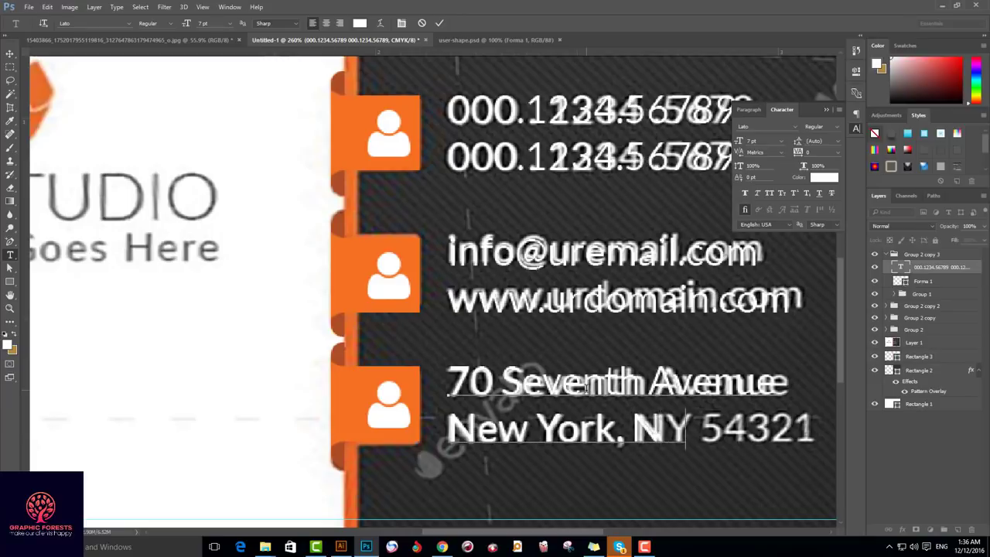
type("Y 5")
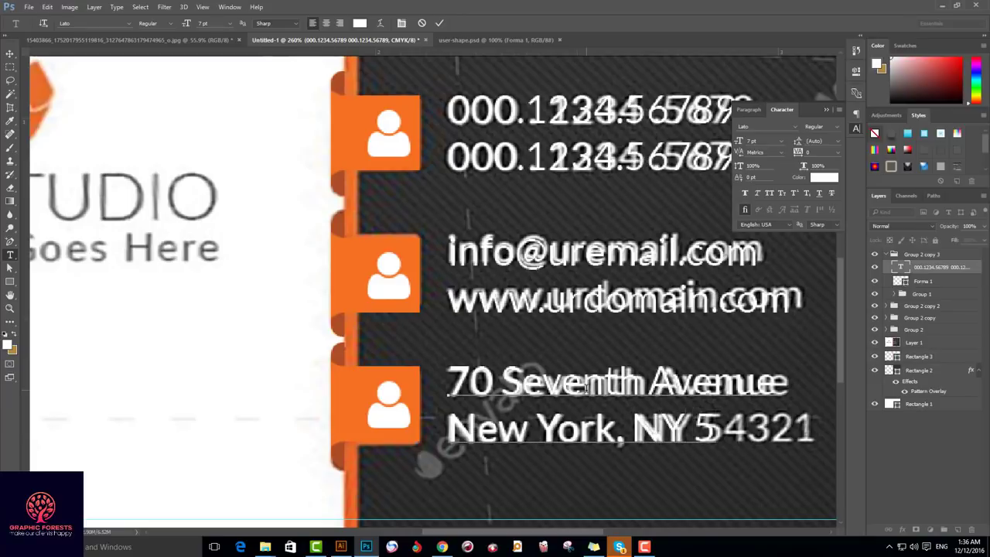
type("4321")
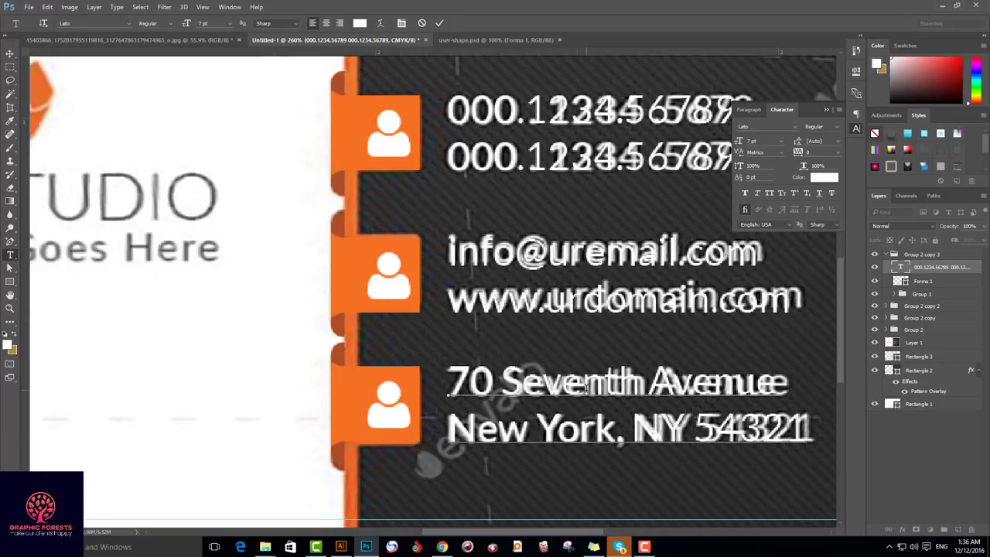
- Commit the address text, hide the logo layer and inspect the whole card
left_click(10, 53)
scroll(543, 344, "down", 4)
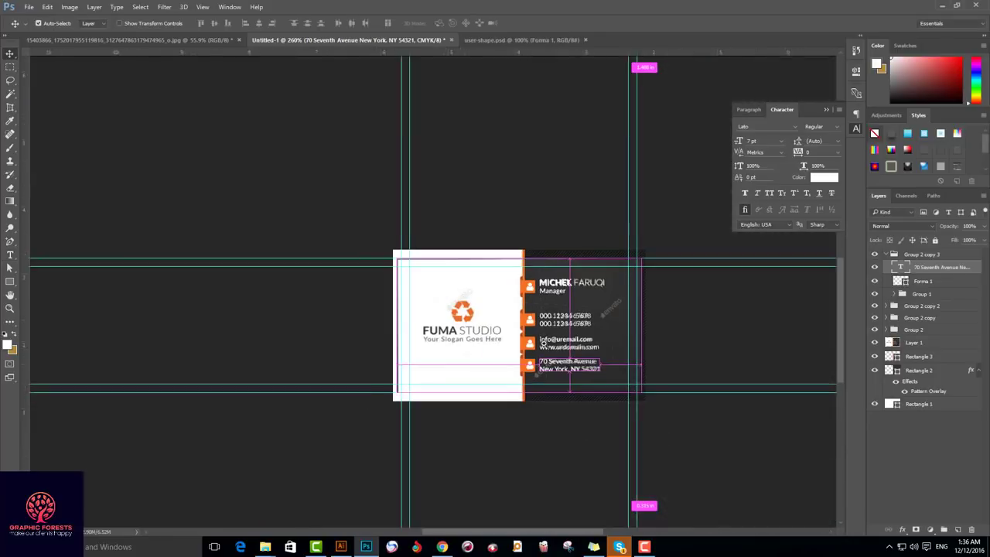
left_click(875, 342)
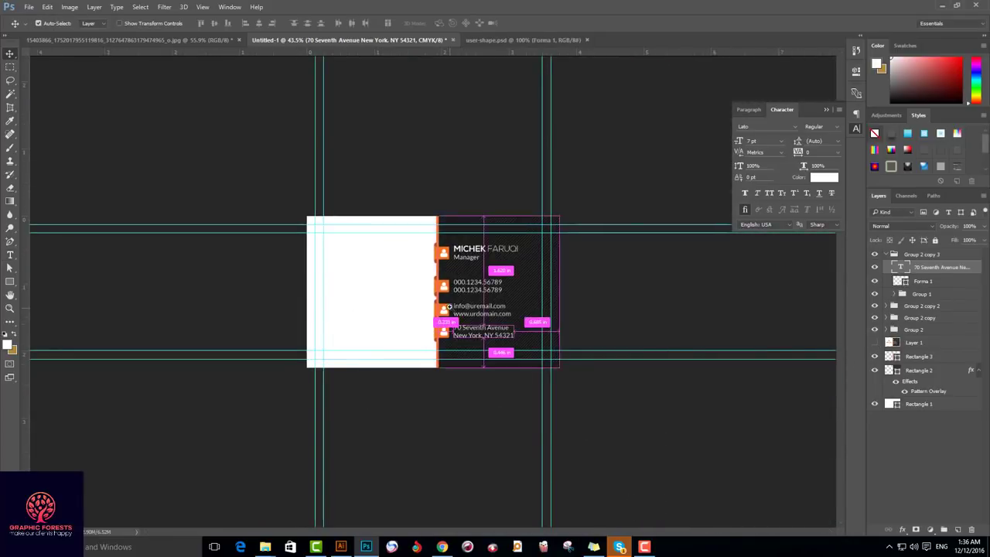
scroll(449, 307, "up", 3)
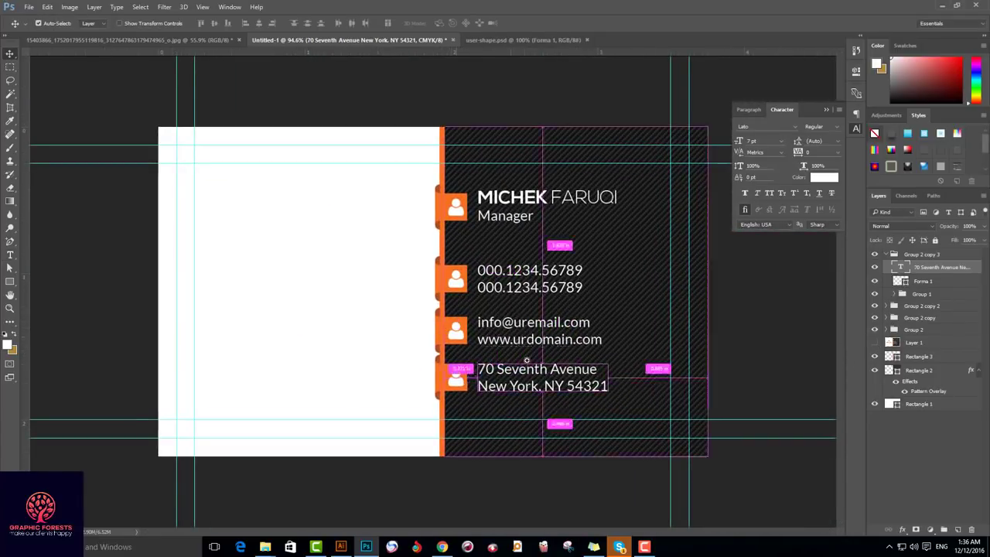
scroll(465, 352, "down", 1)
scroll(461, 352, "up", 1)
scroll(455, 348, "up", 1)
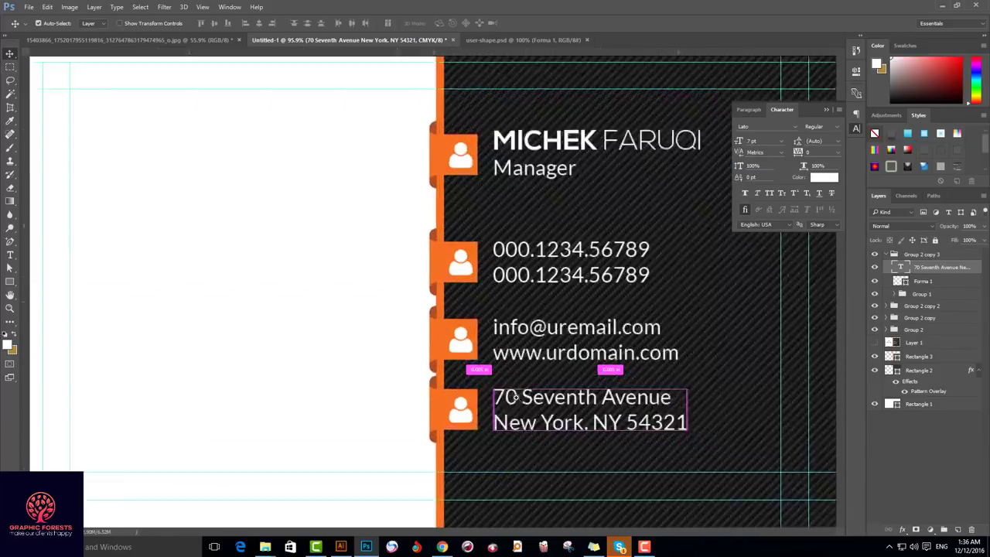
scroll(454, 348, "up", 2)
scroll(482, 199, "up", 1)
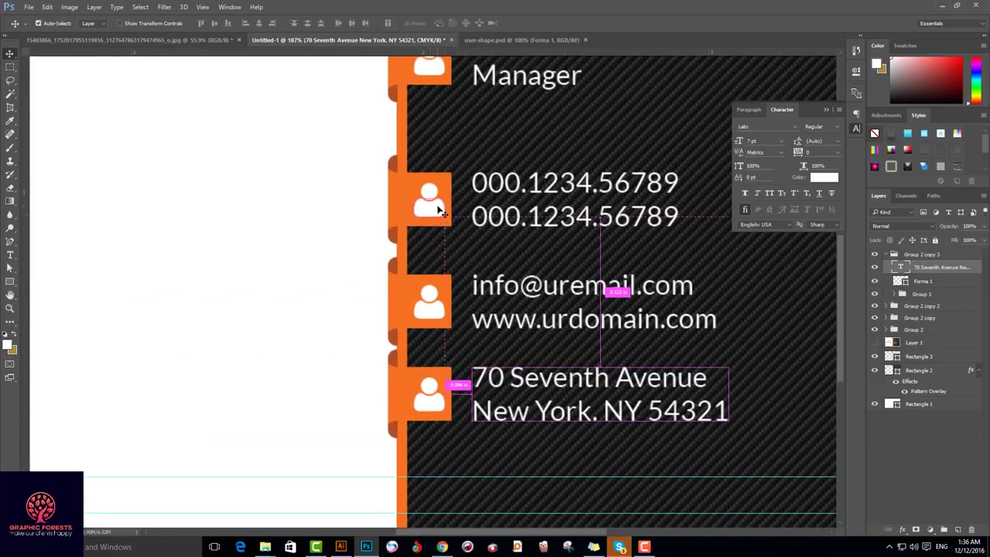
- Select the Forma 1 icon in Group 2 copy and toggle its visibility to compare
left_click(888, 256)
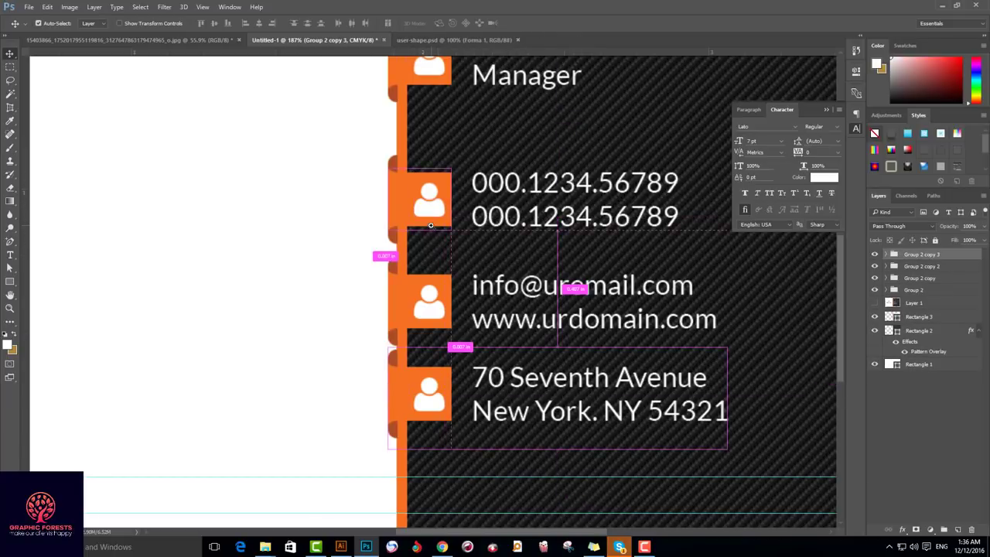
scroll(434, 222, "up", 1)
key("ctrl")
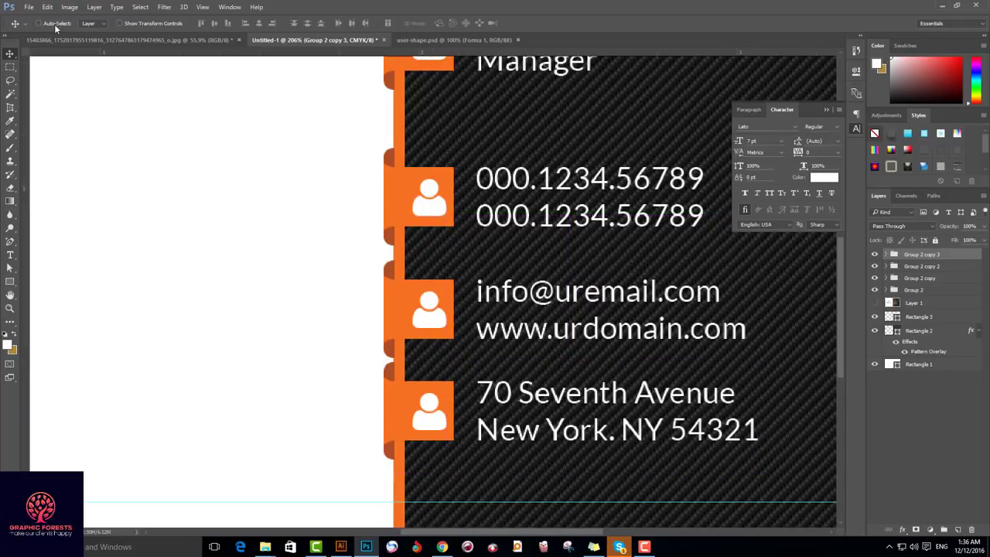
left_click(434, 210, "ctrl")
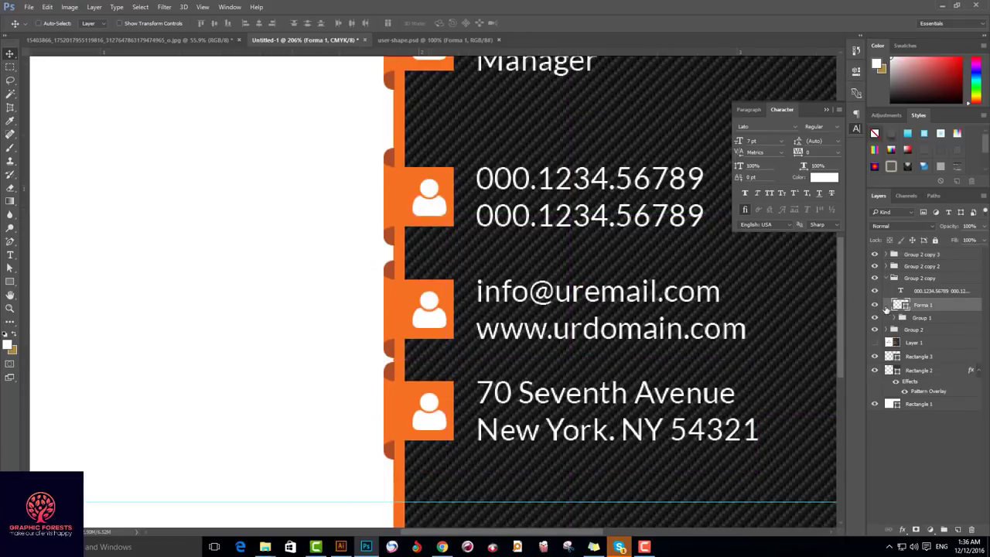
left_click(876, 305)
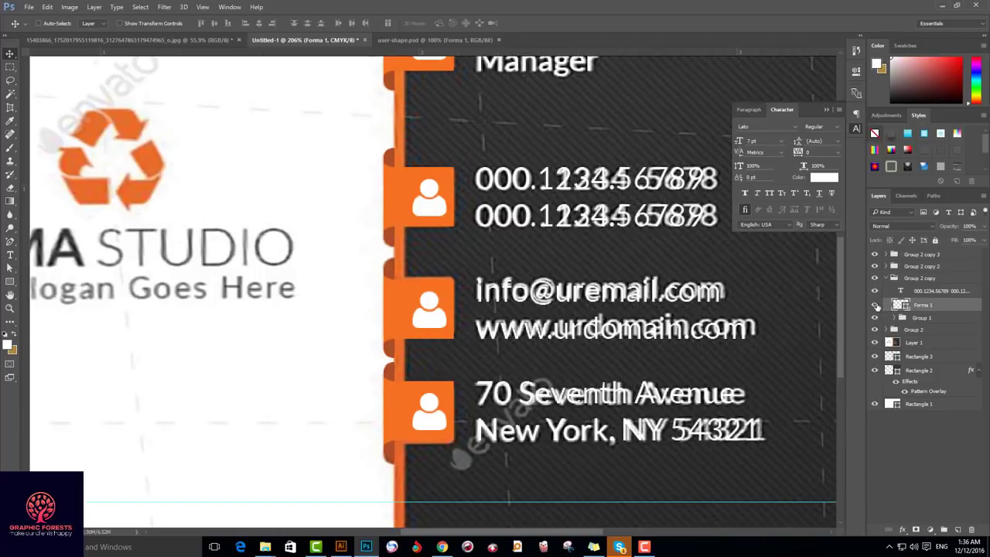
left_click(875, 305)
left_click(875, 305)
- Search Flaticon for phone icons ('phone') and advance two pages of results
left_click(442, 547)
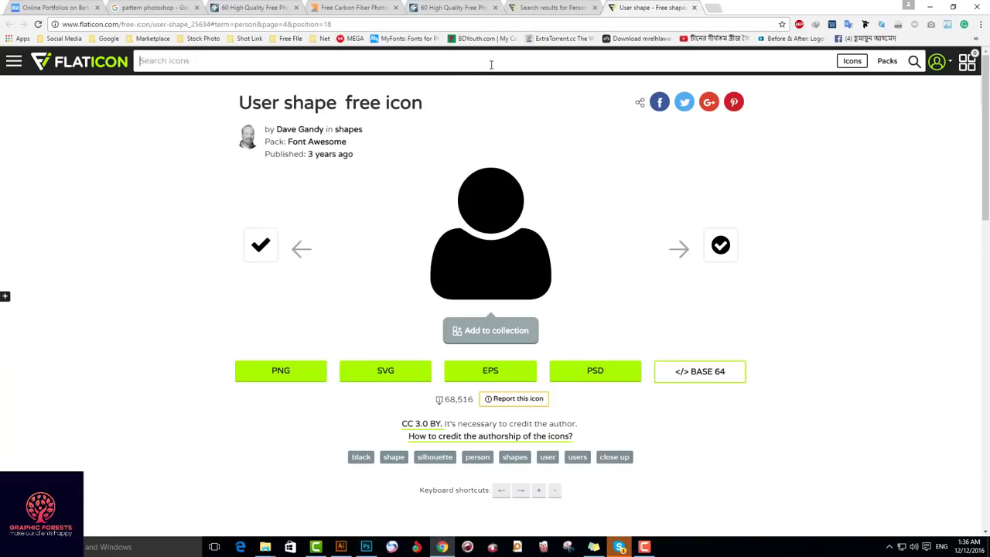
type("phone")
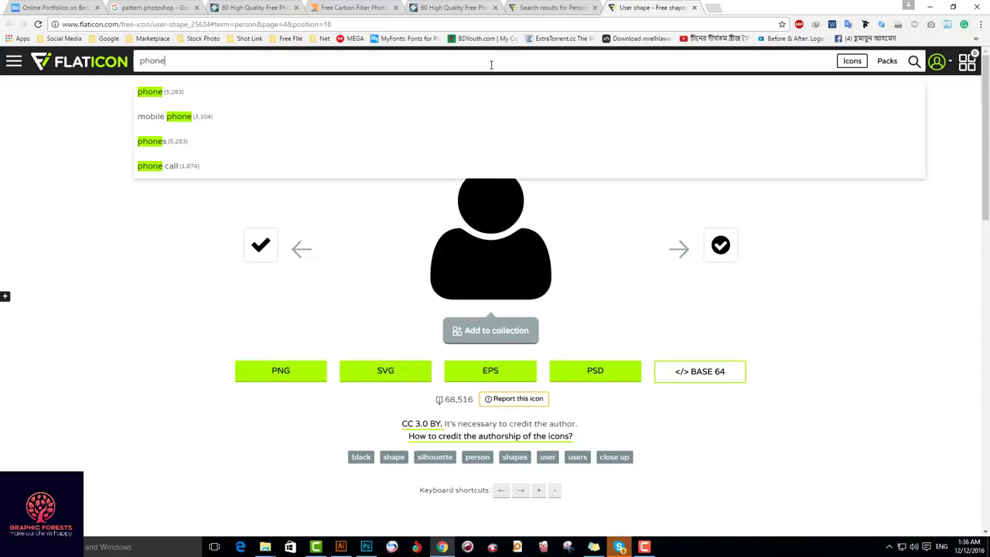
key("Return")
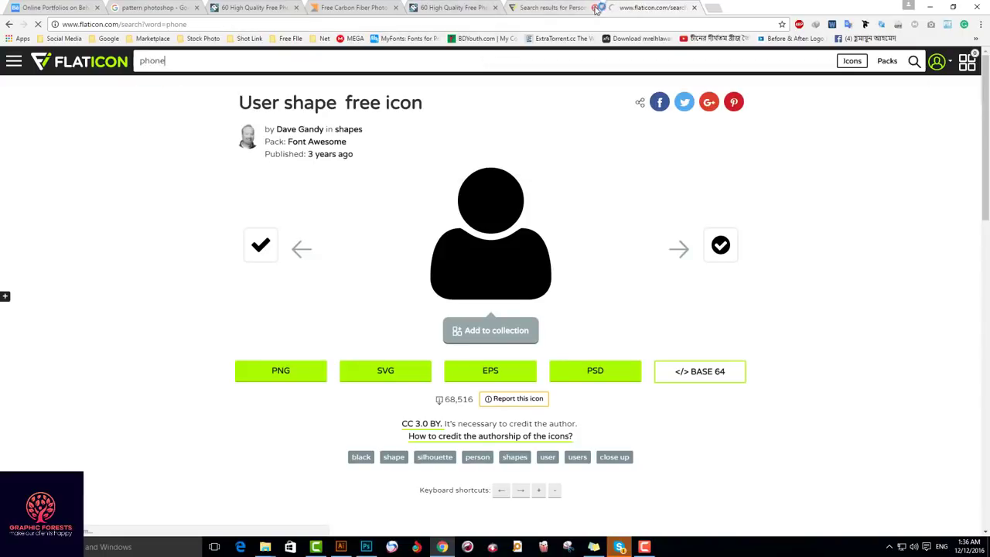
scroll(333, 349, "down", 2)
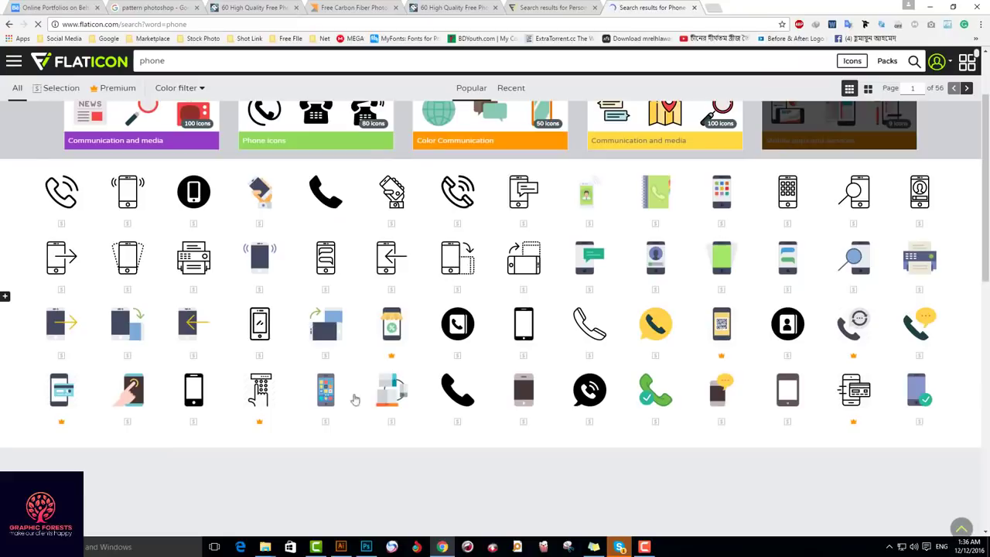
scroll(487, 401, "down", 2)
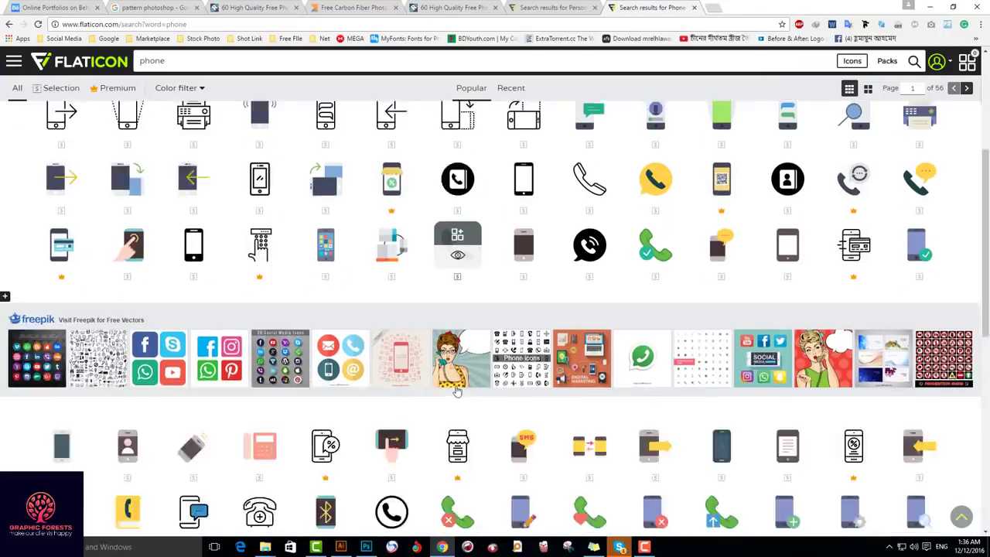
scroll(457, 356, "down", 2)
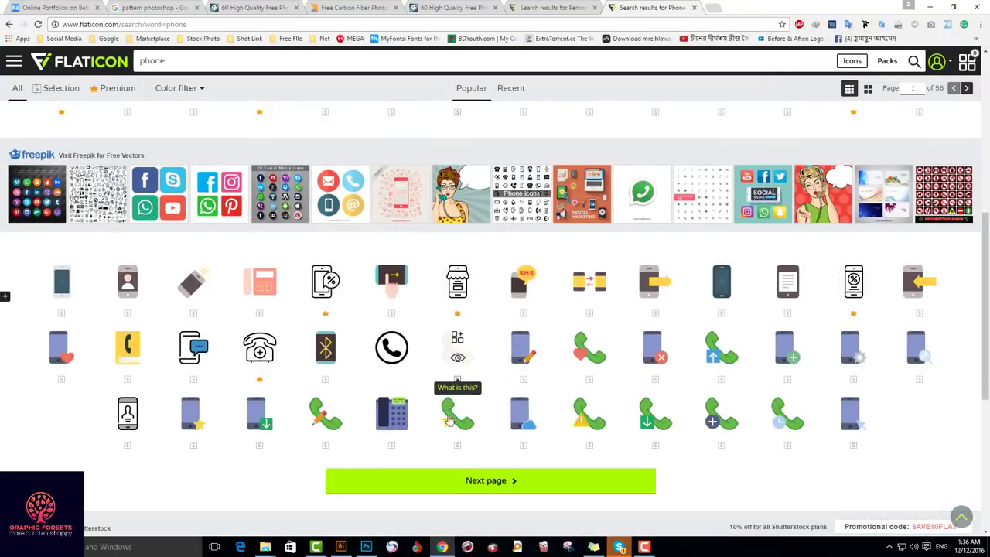
left_click(487, 481)
scroll(495, 461, "down", 5)
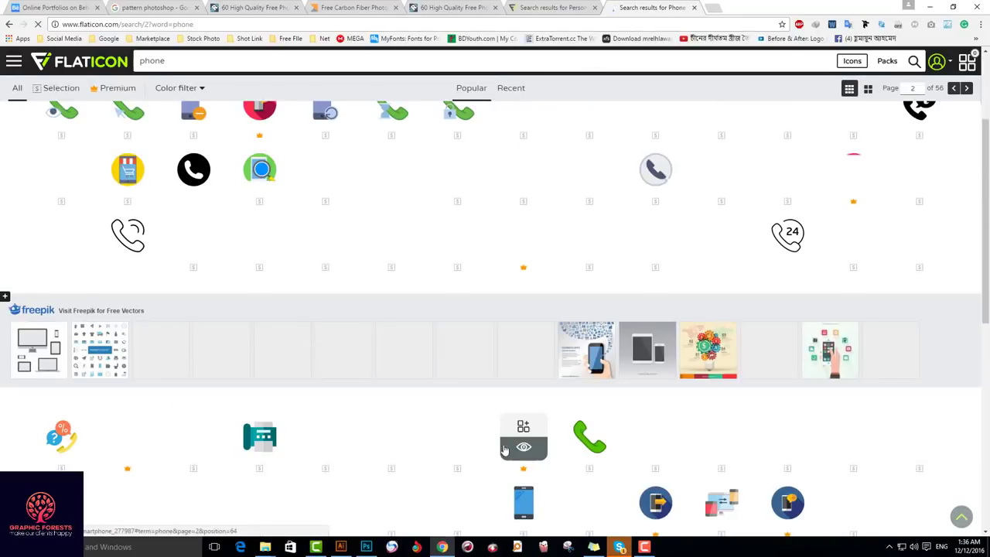
scroll(441, 442, "down", 3)
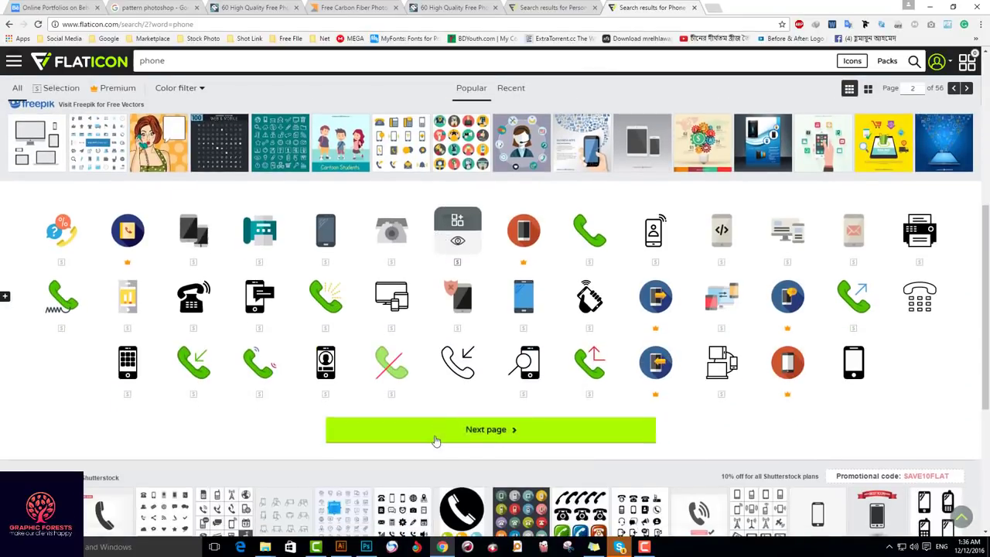
left_click(507, 431)
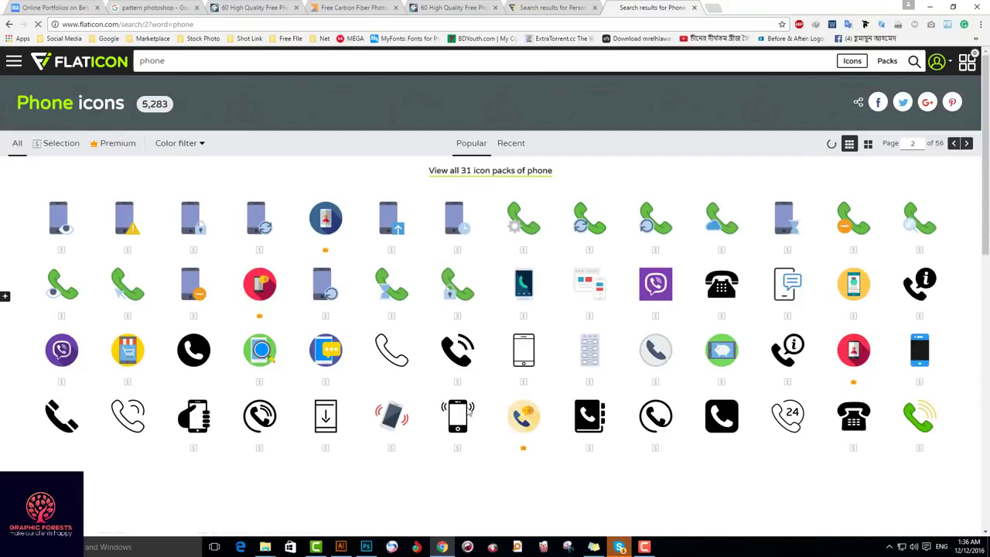
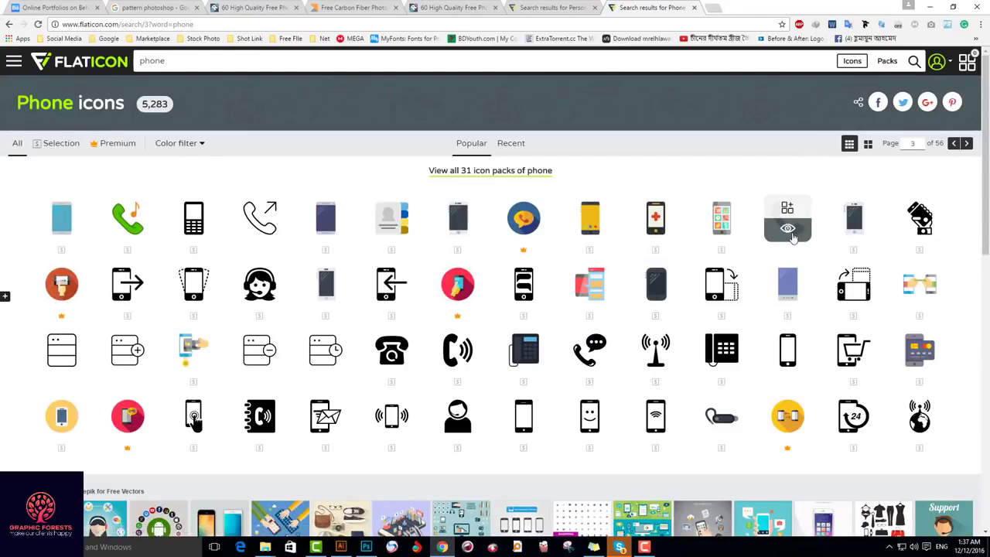
- Download the Telephone handle silhouette icon from the Phone results as a PSD
left_click(789, 232)
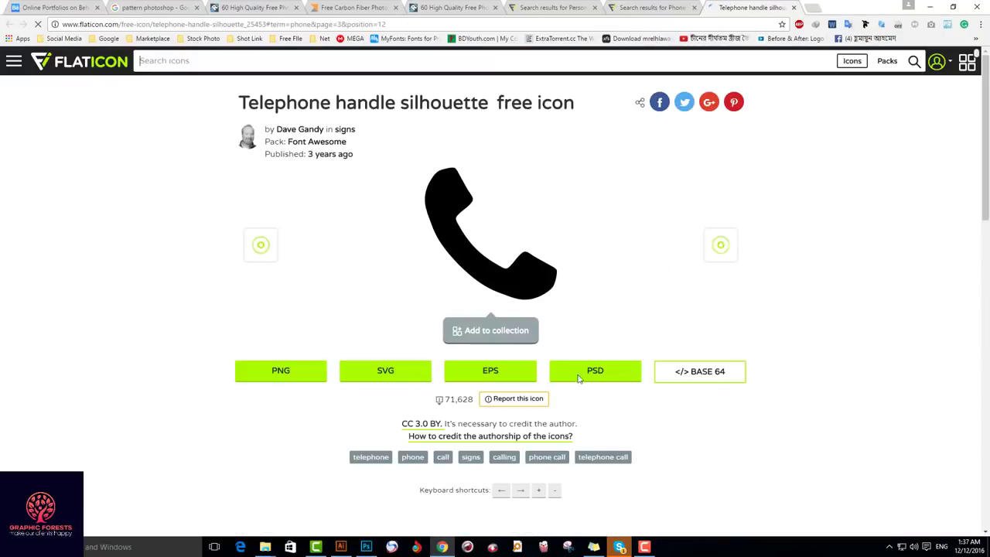
left_click(577, 373)
left_click(511, 266)
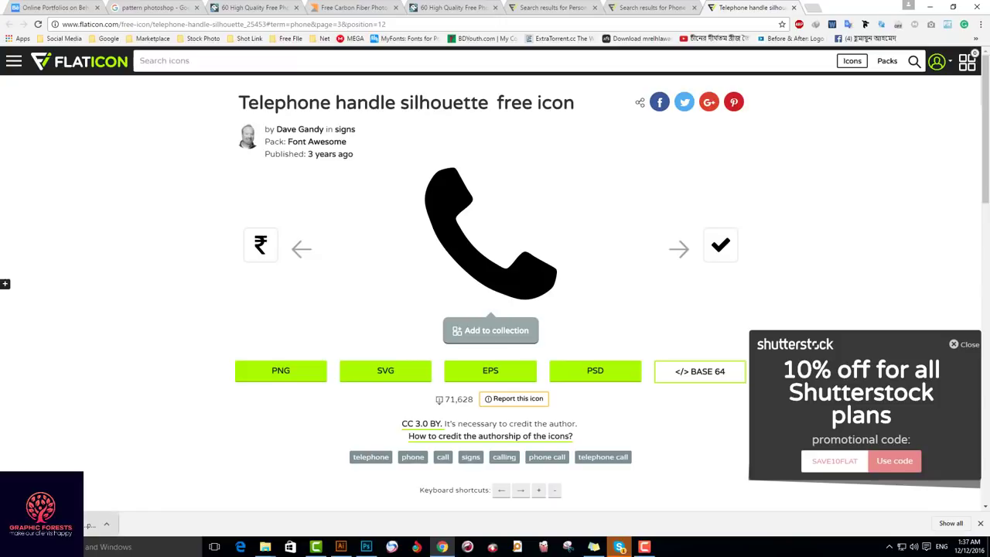
- Bring the downloaded telephone shape into the business card and scale it to about a quarter
left_click(101, 524)
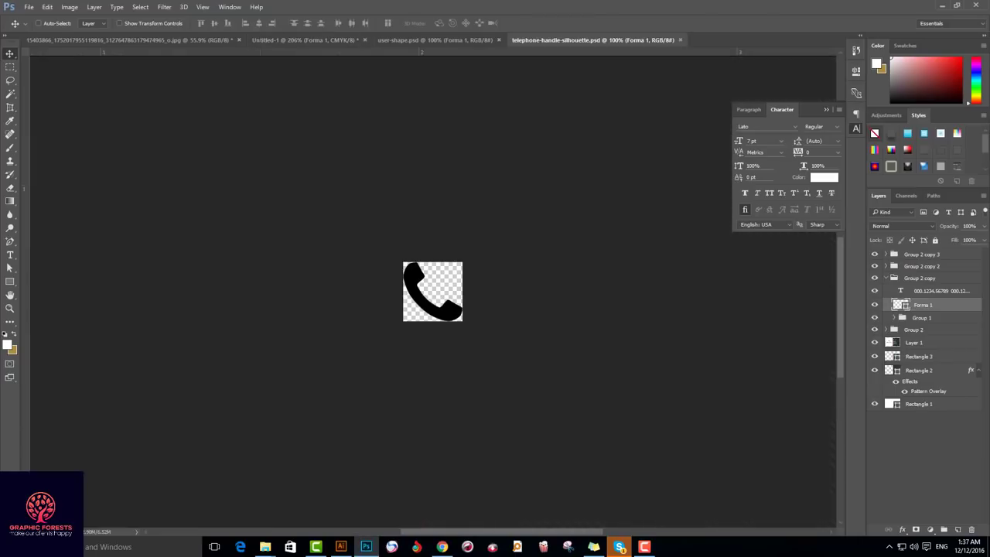
mouse_move(453, 311)
left_mouse_down()
mouse_move(353, 43)
mouse_move(424, 240)
mouse_move(436, 208)
left_mouse_up()
scroll(435, 207, "up", 3)
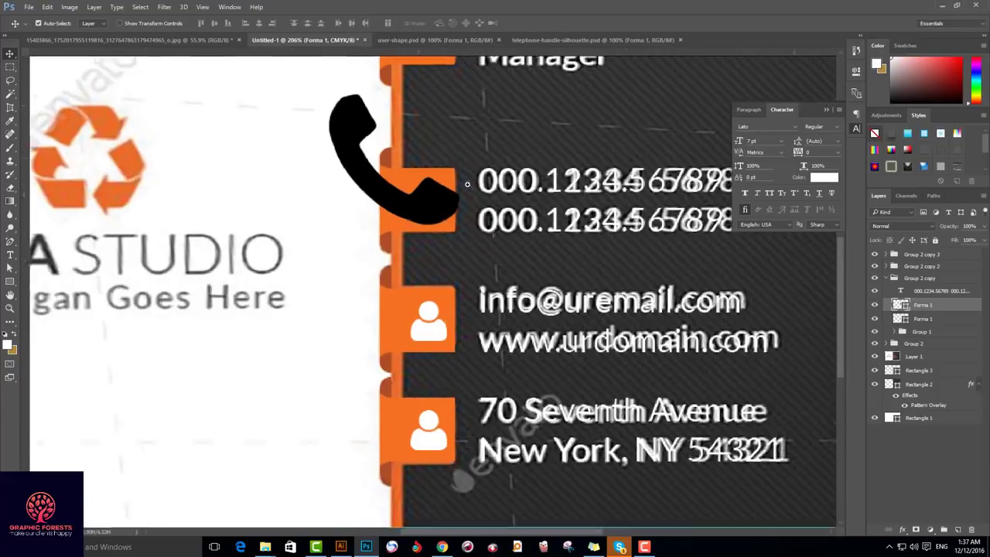
key("ctrl+t")
left_click_drag(468, 263, 355, 216)
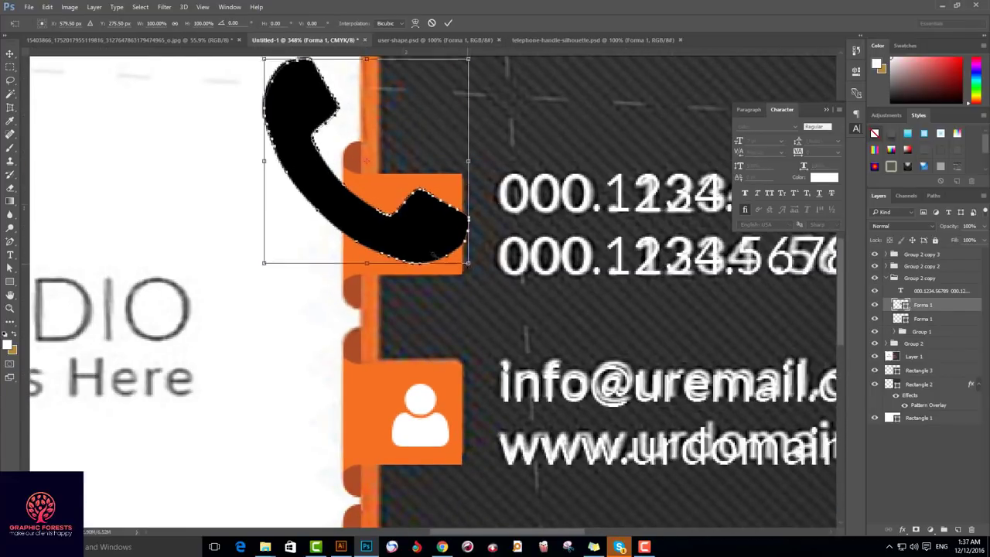
key("Return")
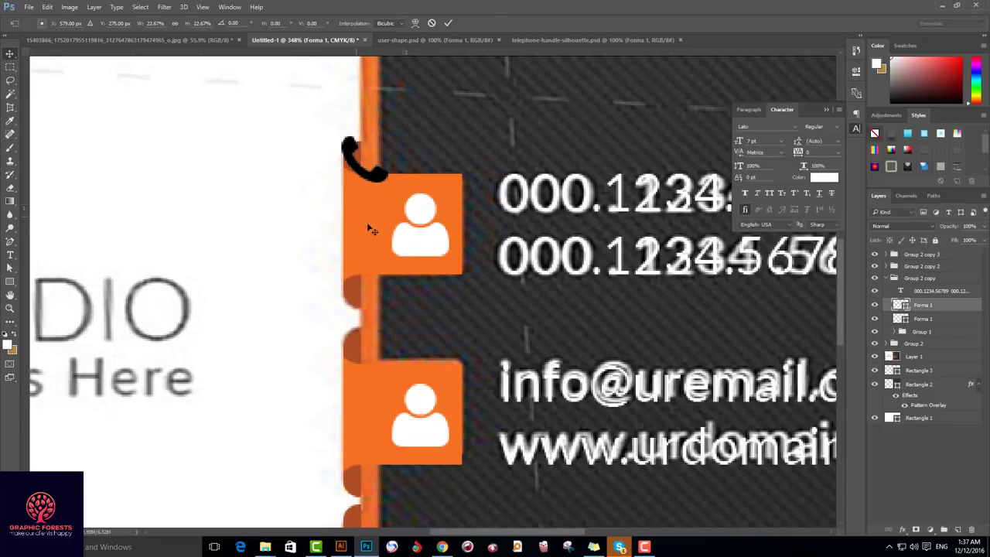
scroll(438, 232, "up", 2)
- Add guides at the person symbol's edges and enlarge the handset over it to fill the orange box
left_click_drag(19, 260, 362, 253)
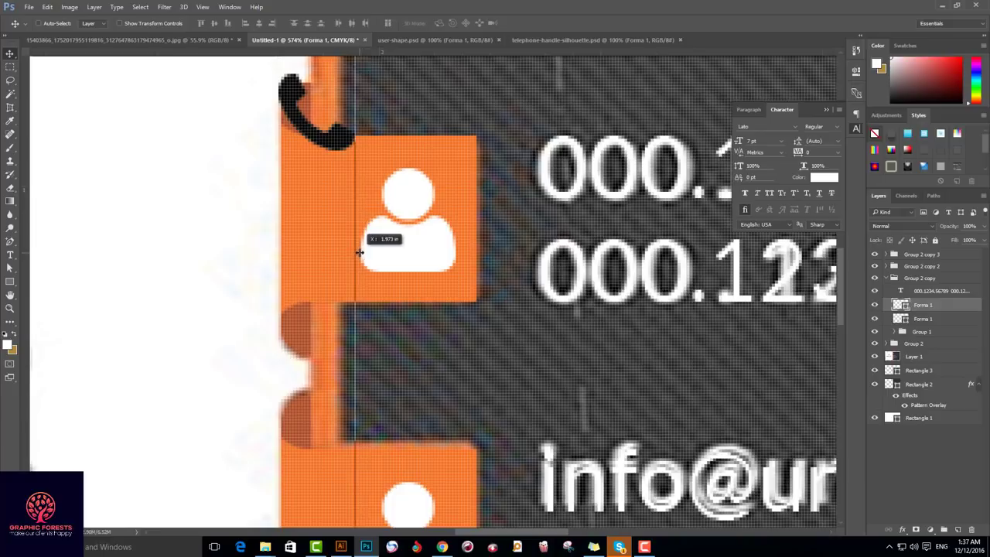
left_click_drag(362, 253, 359, 250)
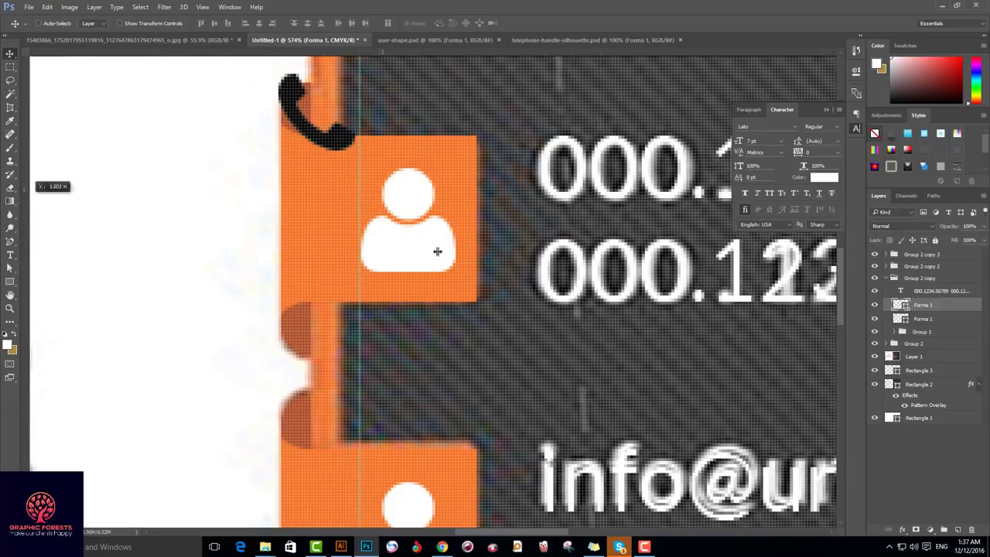
left_click_drag(437, 251, 456, 251)
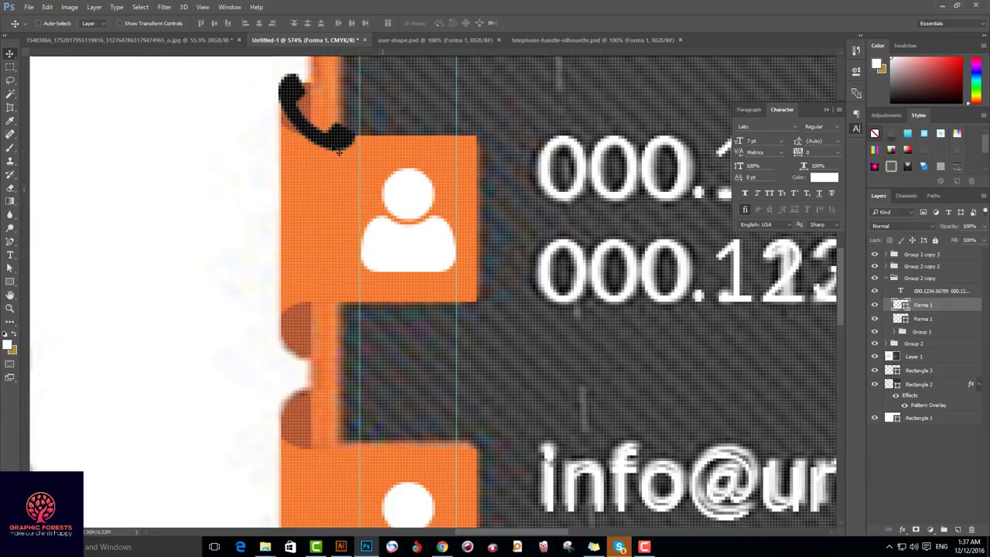
left_click_drag(338, 152, 421, 251)
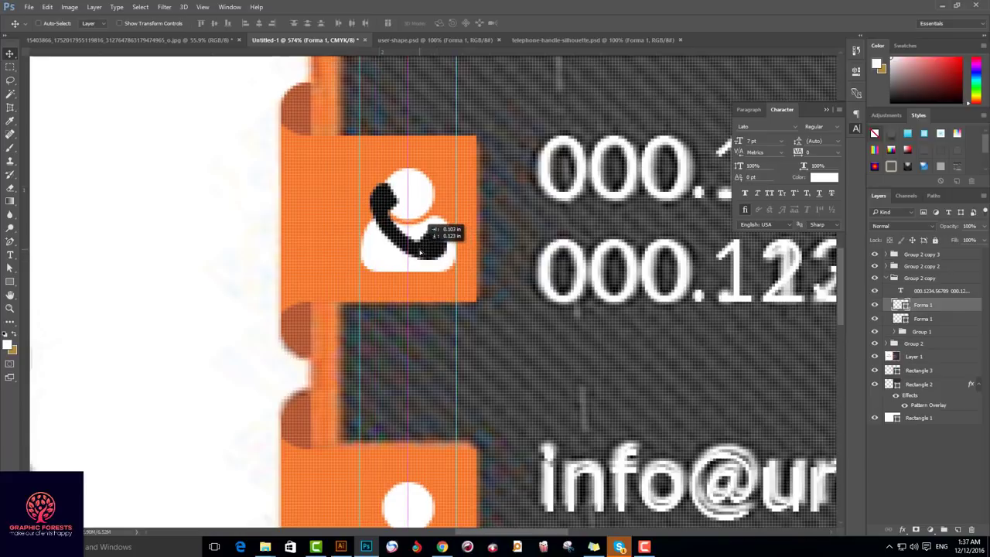
key("ctrl+t")
left_click_drag(446, 261, 459, 270)
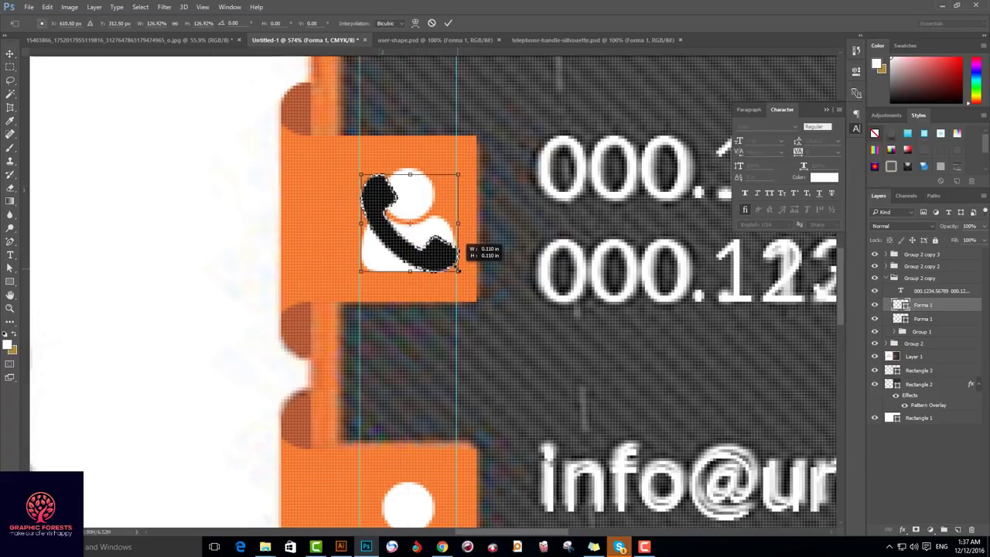
key("Return")
- Centre the handset horizontally and vertically within a marquee of the orange box
left_click(11, 68)
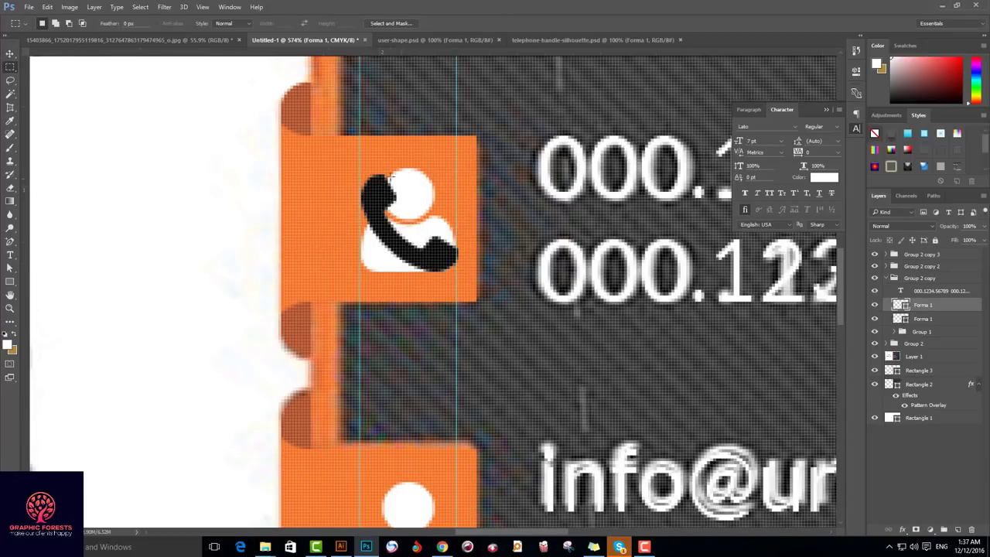
left_click_drag(336, 134, 478, 302)
left_click(10, 54)
left_click(214, 23)
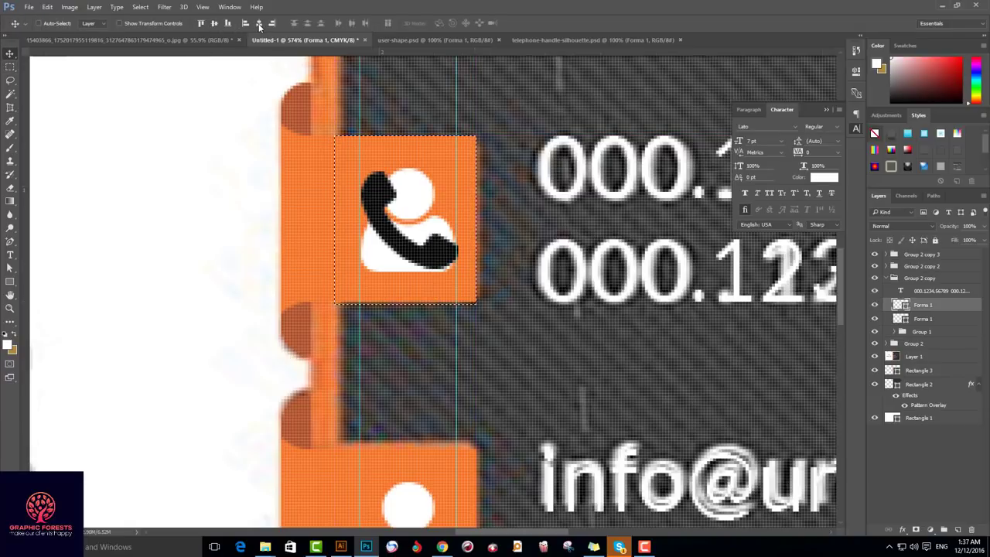
left_click(259, 23)
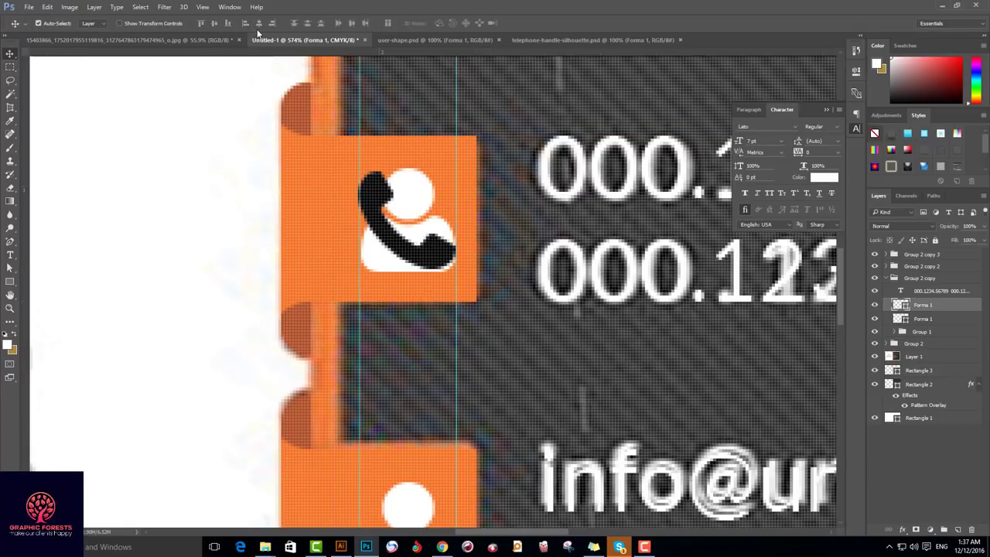
- Delete the white person shape and make the handset fill white
left_click(874, 319)
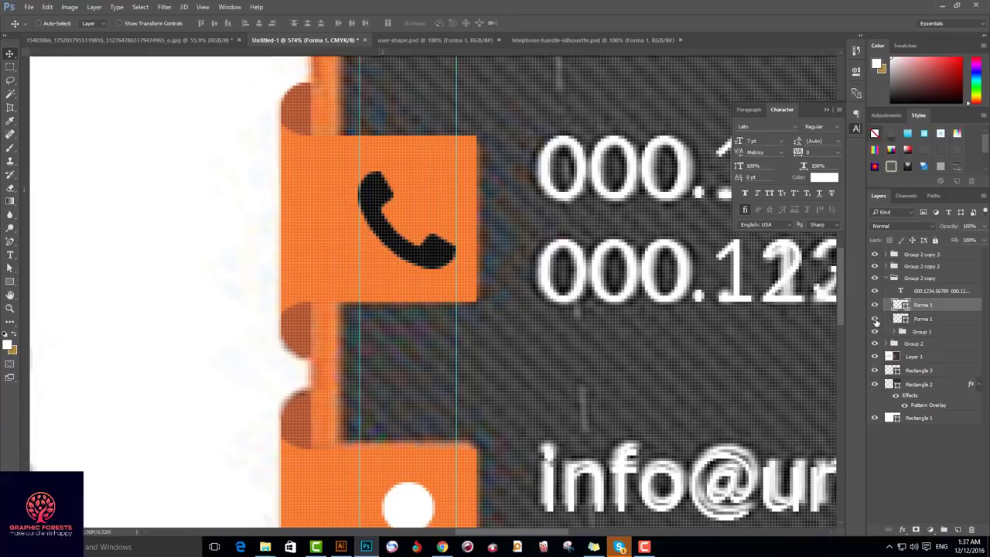
left_click(920, 319)
key("Delete")
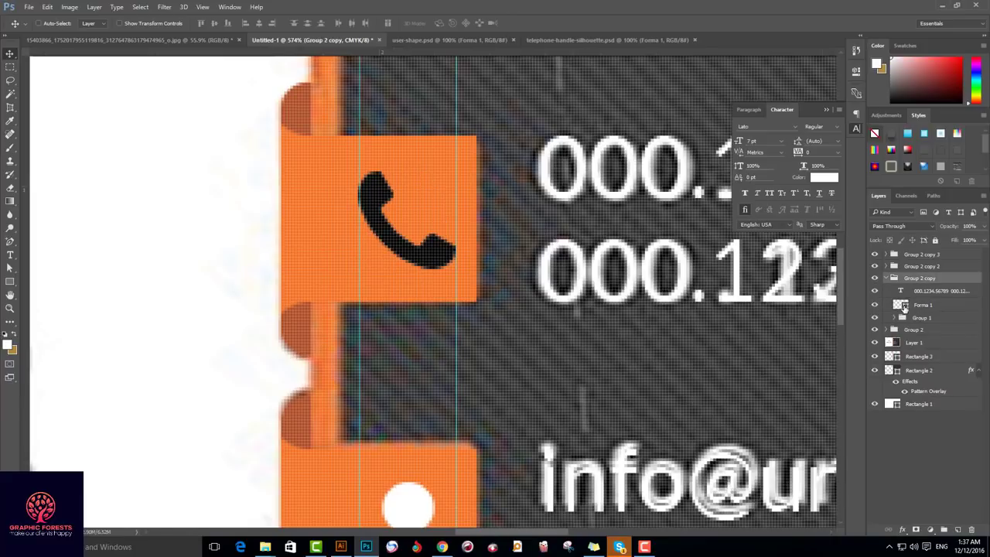
double_click(900, 305)
left_click(199, 332)
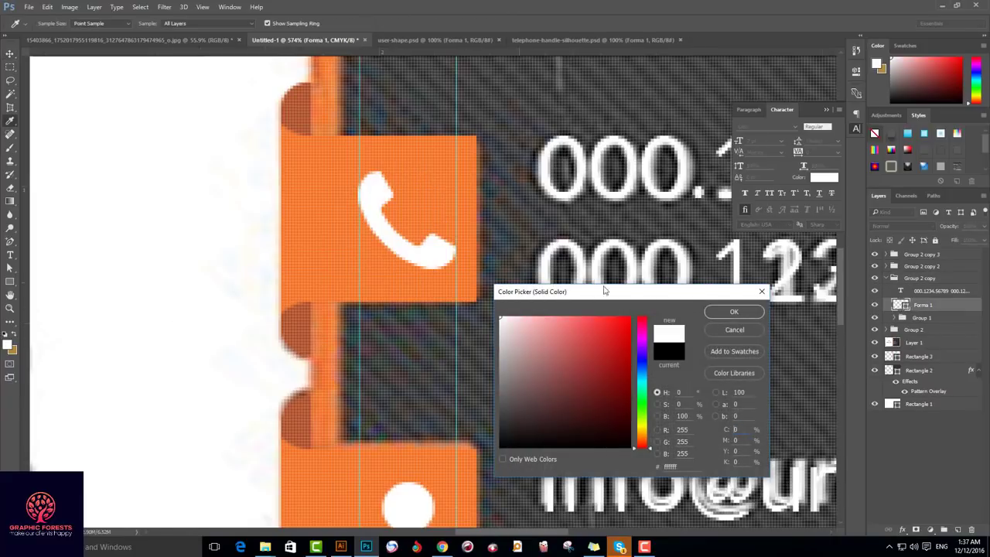
left_click(734, 312)
- Drop the selection, fit the whole card in view, and check the phone and e-mail row layers
key("v")
key("ctrl+0")
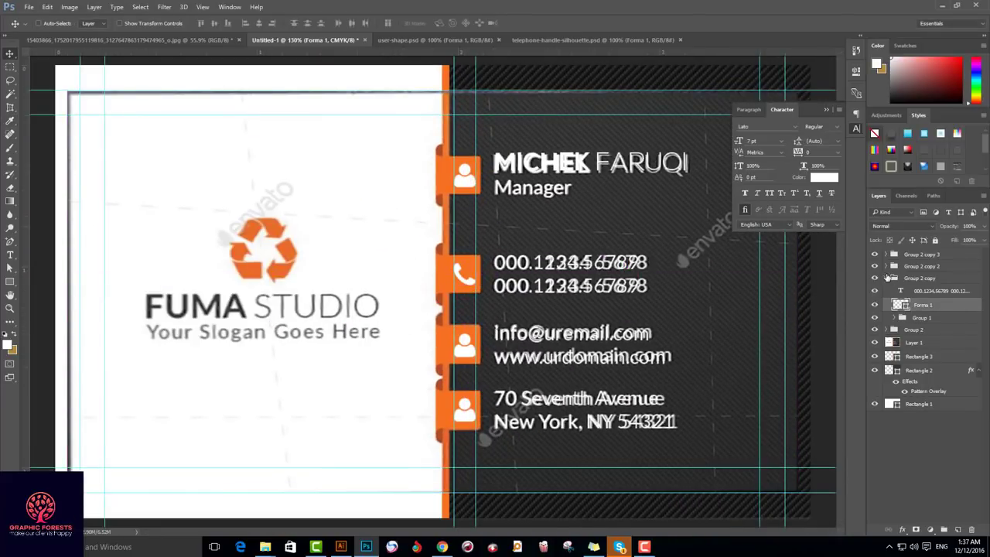
left_click(887, 278)
scroll(435, 365, "up", 3)
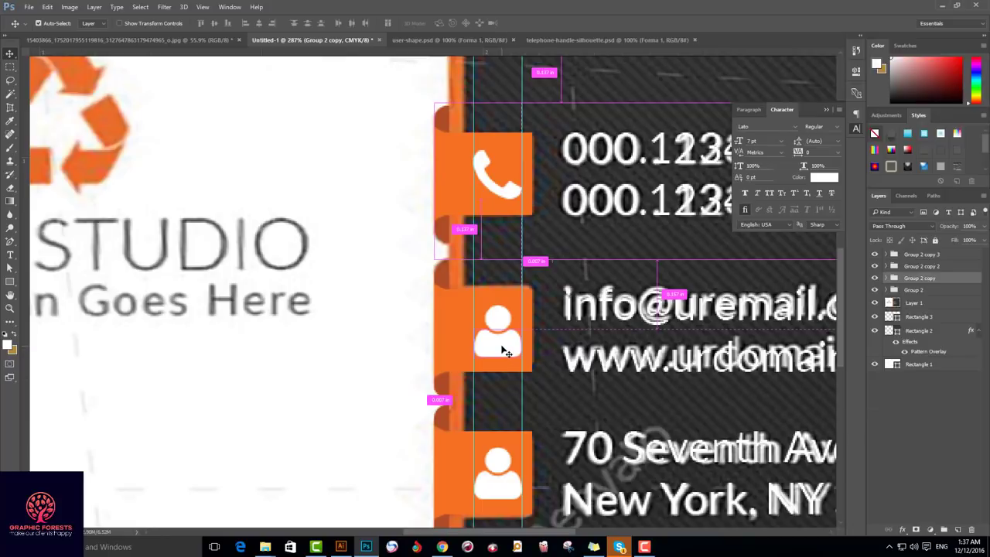
left_click(502, 352)
scroll(544, 334, "down", 5)
scroll(420, 497, "up", 5)
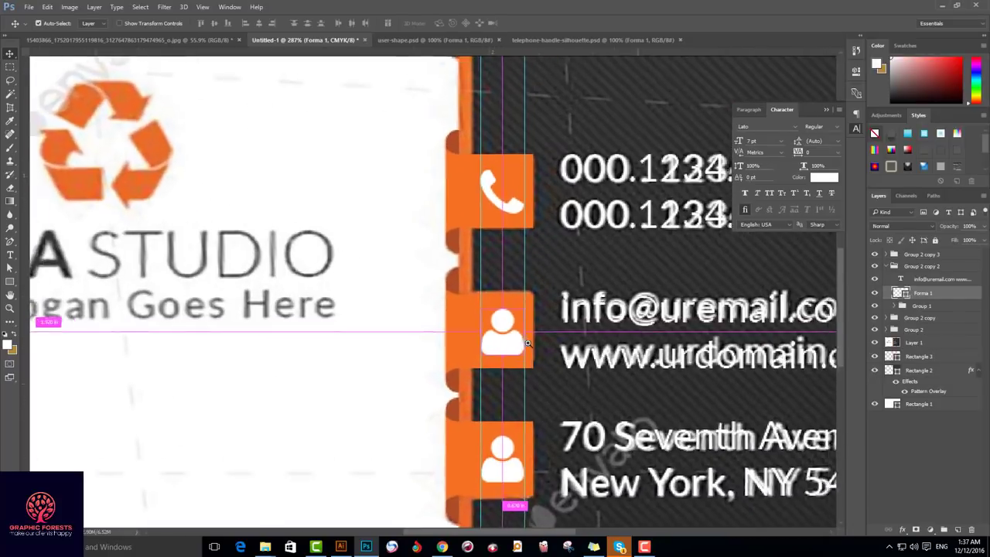
left_click(442, 547)
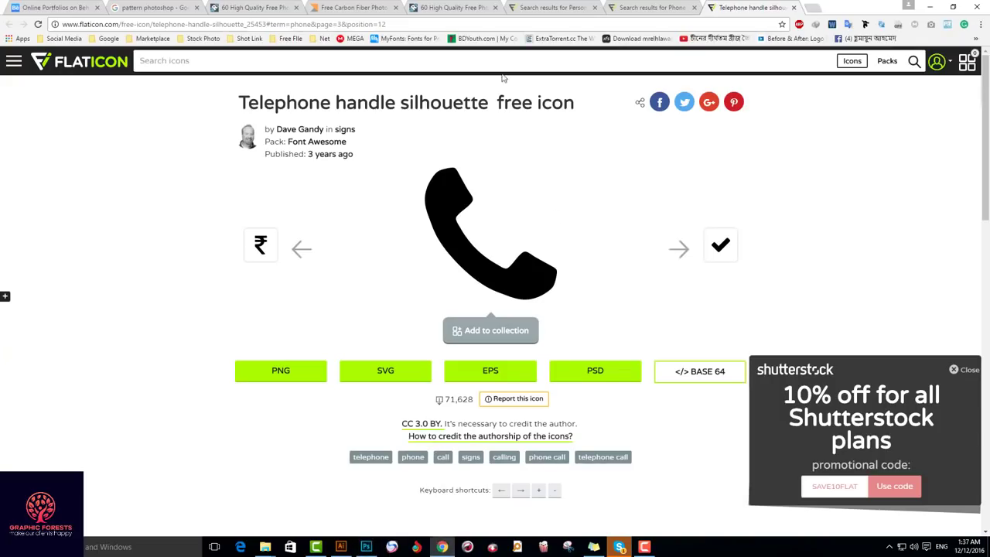
- Search Flaticon for web icons and browse results pages 2 through 4
type("web")
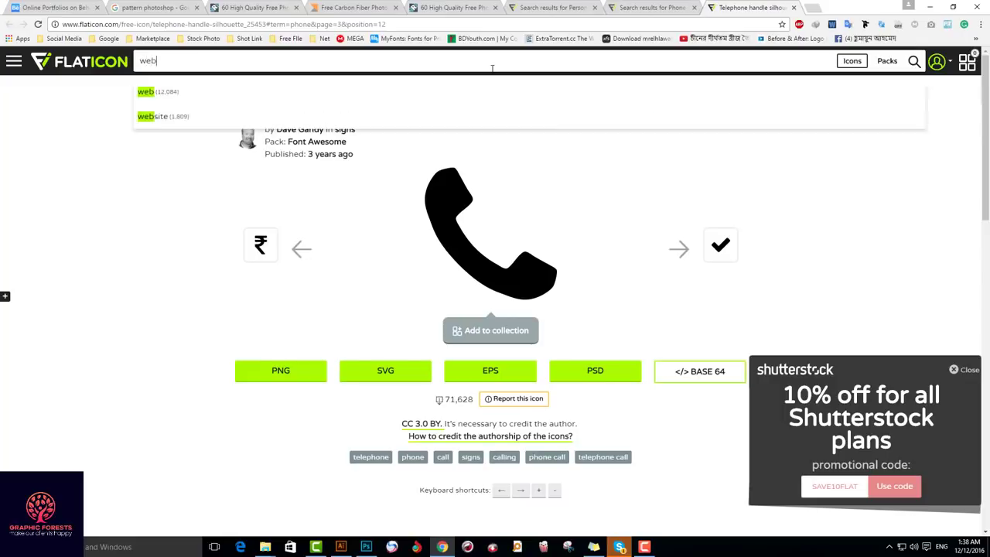
key("Return")
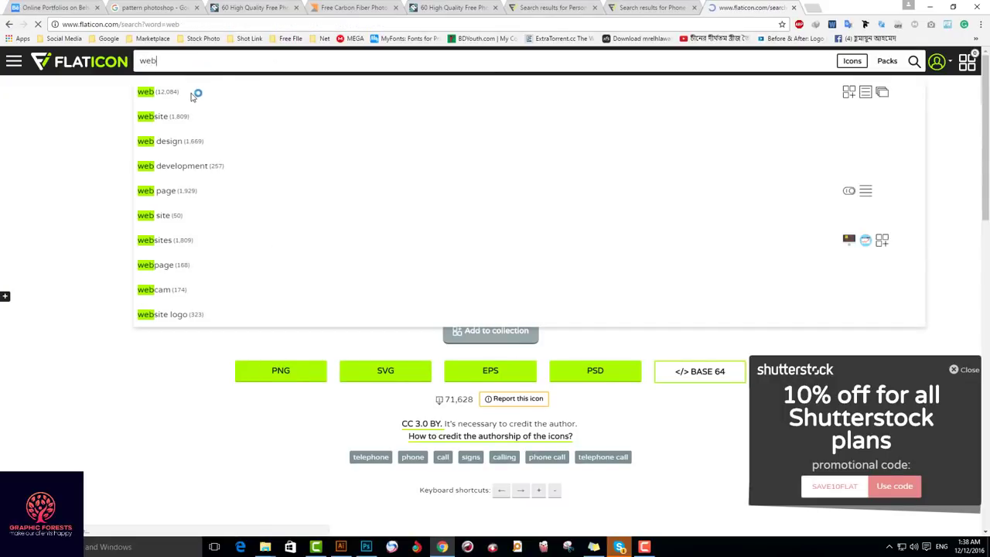
scroll(302, 134, "down", 3)
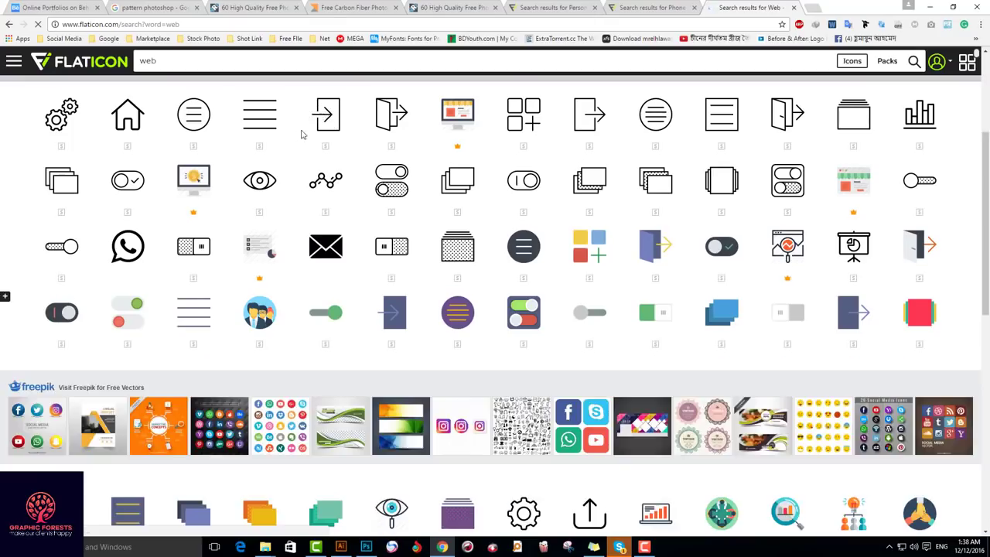
scroll(325, 155, "down", 1)
scroll(349, 177, "down", 3)
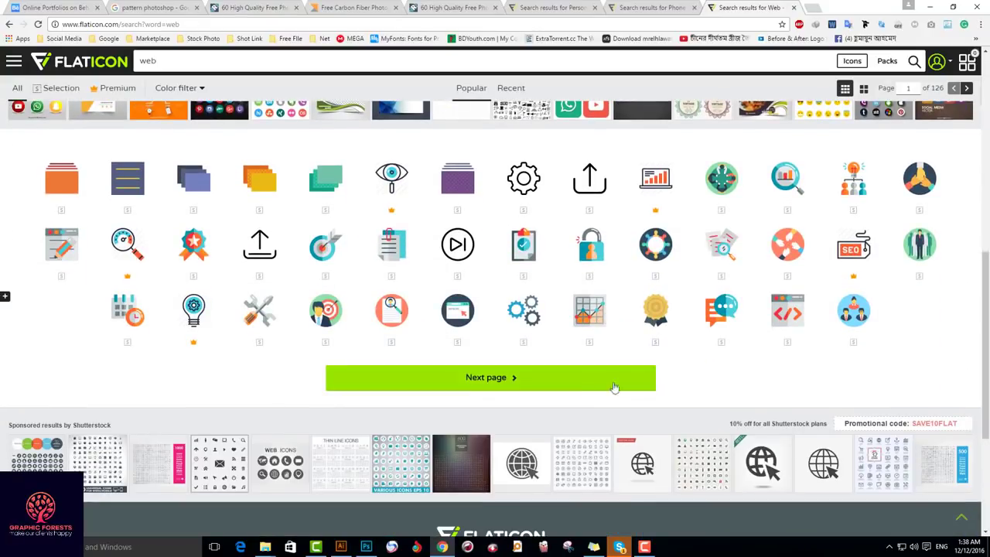
left_click(576, 385)
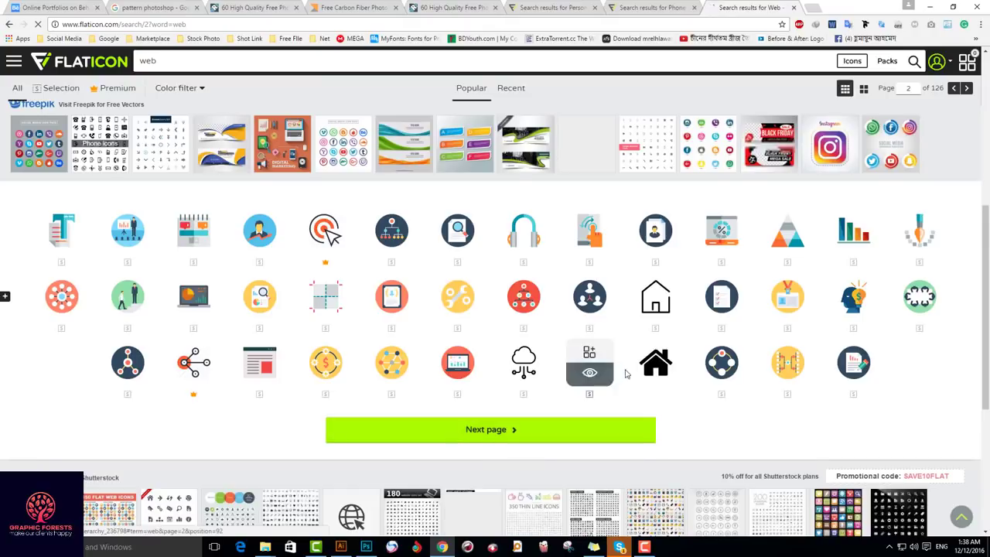
middle_click(656, 372)
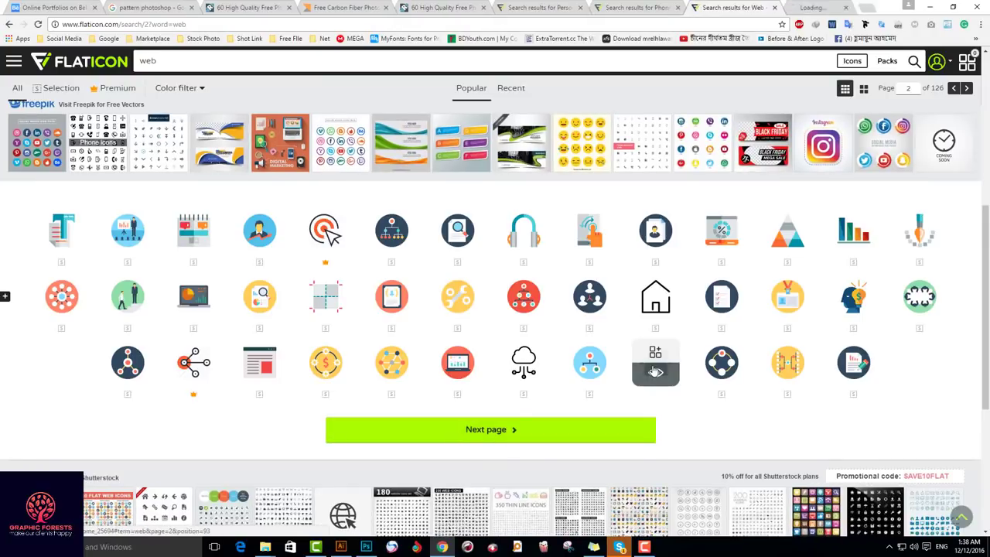
left_click(518, 430)
scroll(515, 426, "down", 3)
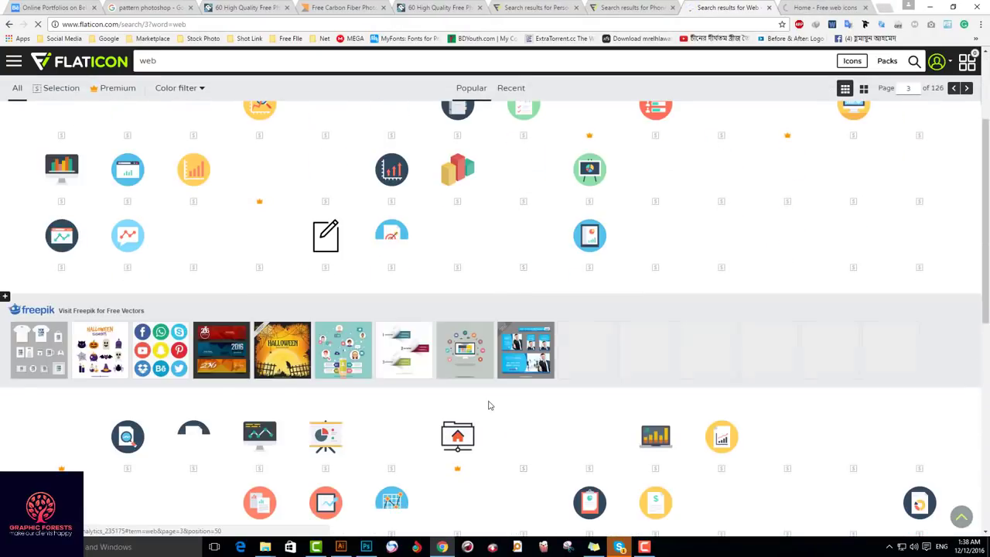
scroll(569, 400, "down", 2)
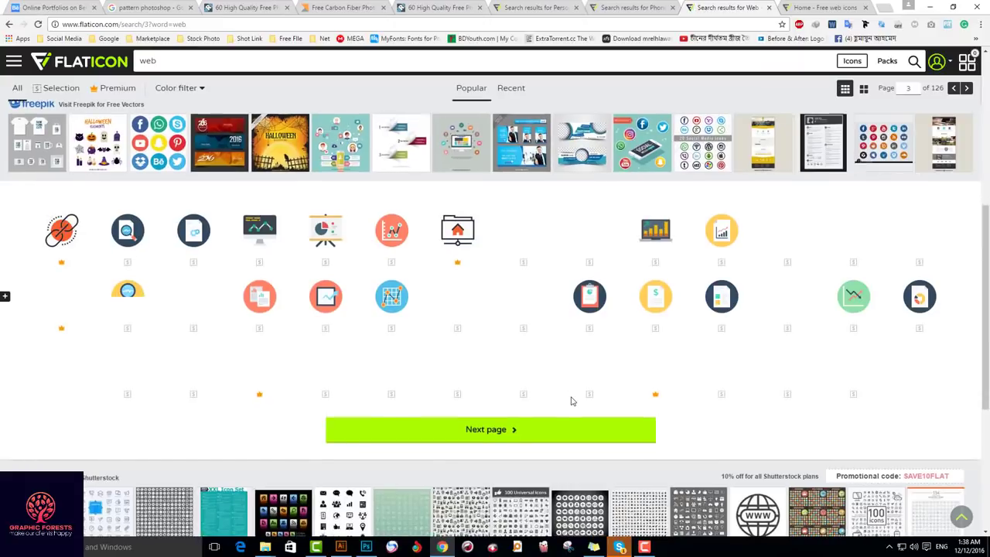
left_click(512, 434)
scroll(564, 426, "down", 3)
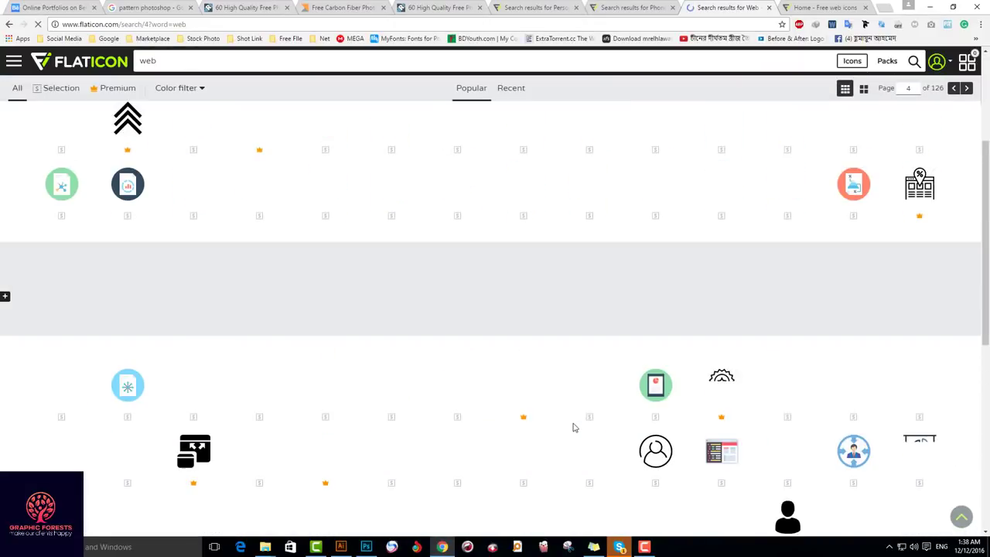
scroll(546, 410, "down", 3)
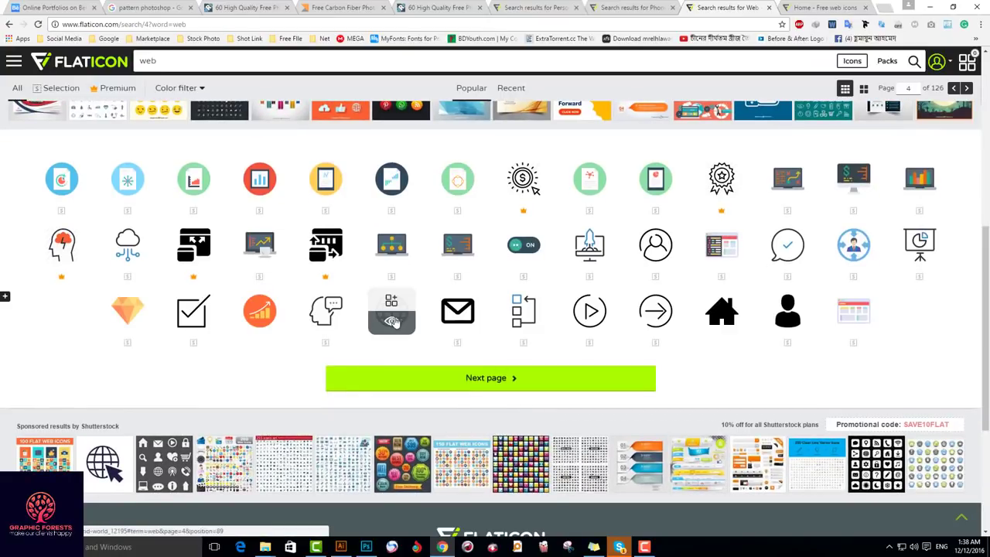
- Download the Grid world globe icon as a free PSD
left_click(391, 322)
left_click(869, 11)
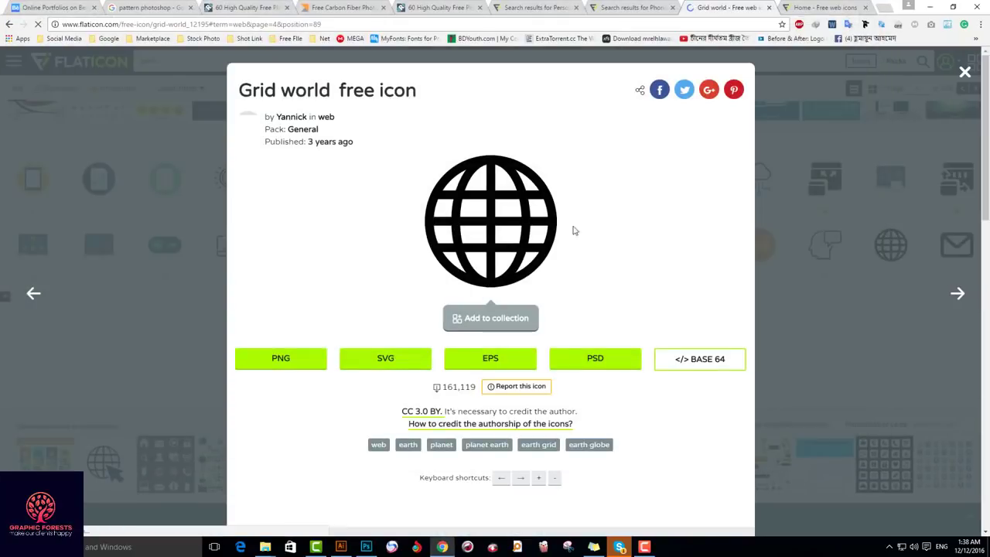
left_click(596, 365)
left_click(499, 257)
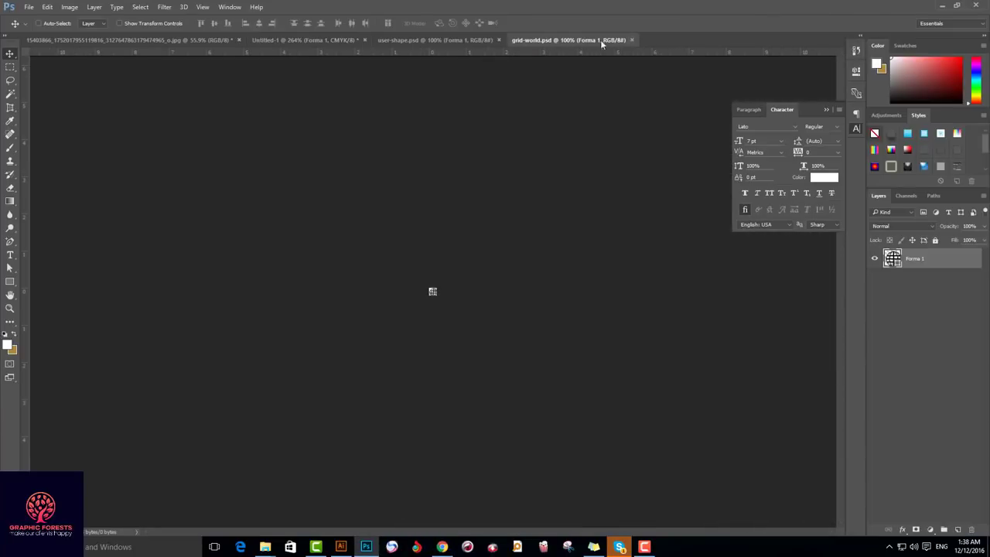
- Close user-shape.psd and save the card as Font.psd in a new Desktop folder named BB
left_click(498, 40)
left_click(308, 40)
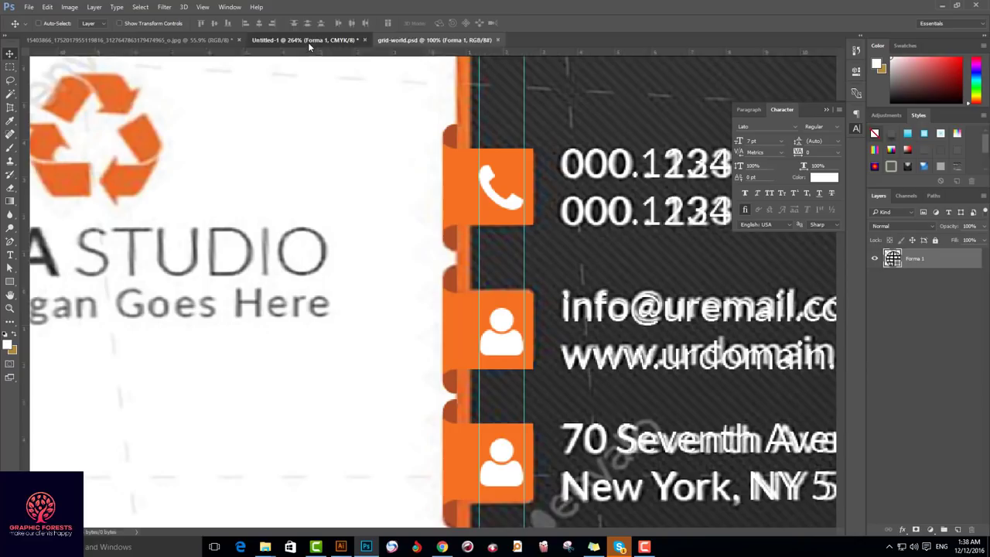
key("ctrl+shift+s")
type("Business card")
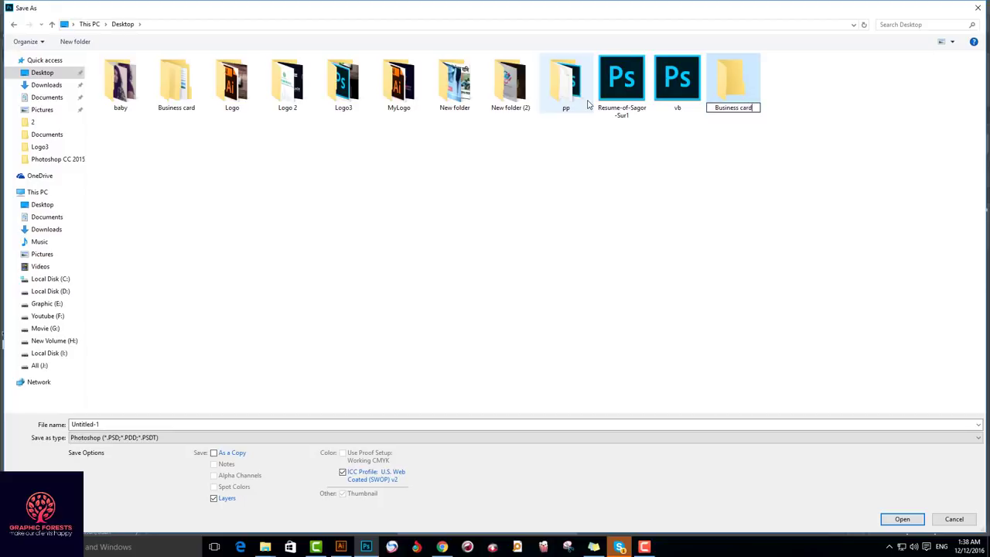
key("Return")
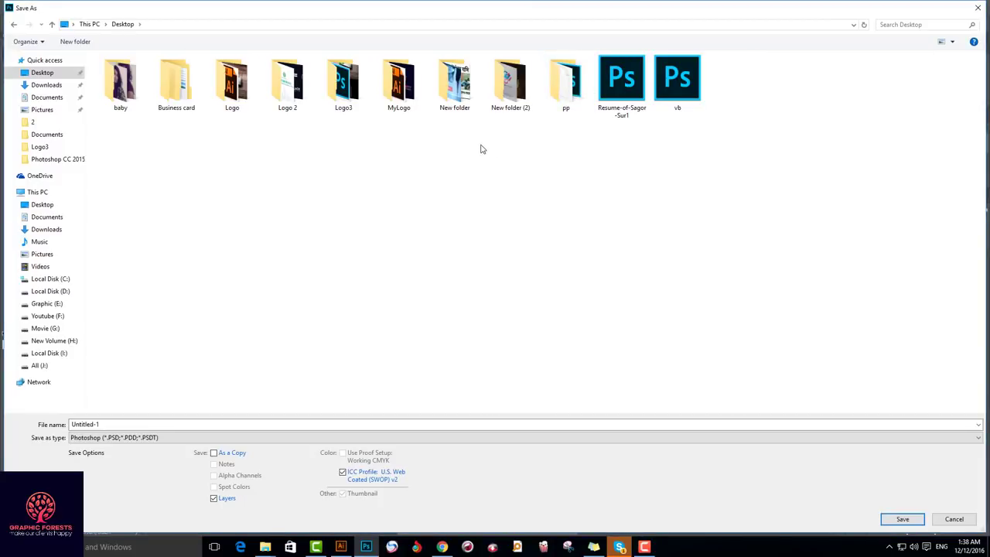
right_click(728, 96)
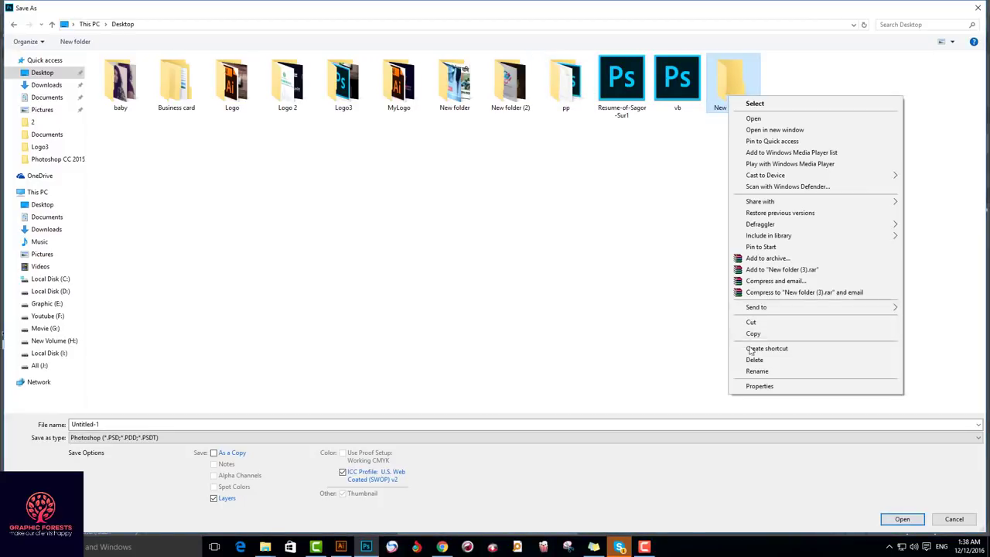
left_click(757, 370)
type("BB")
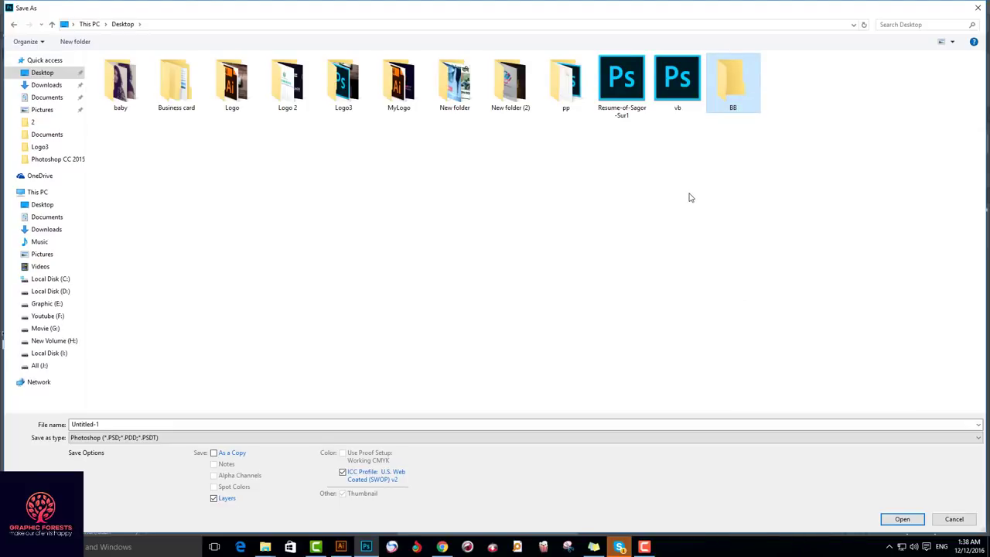
key("Return")
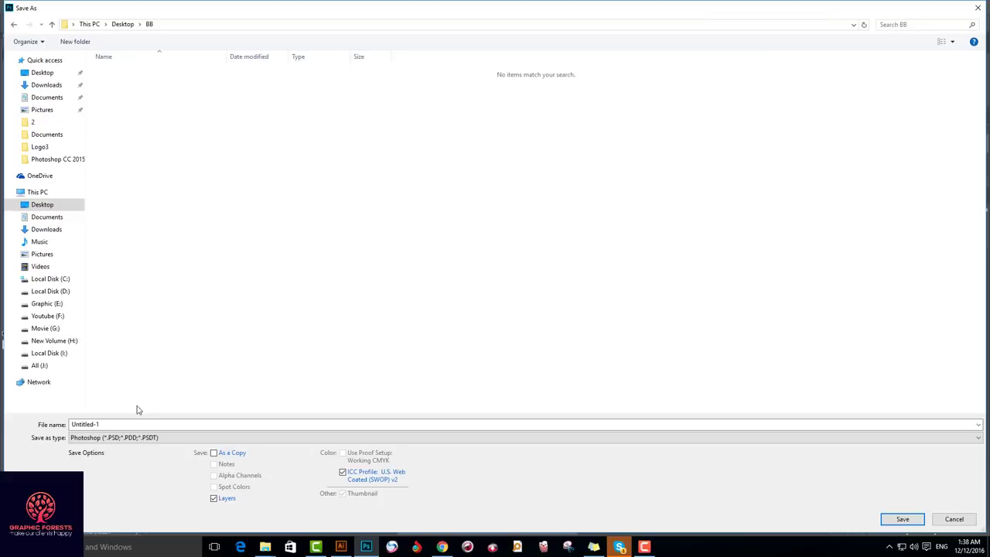
type("Font")
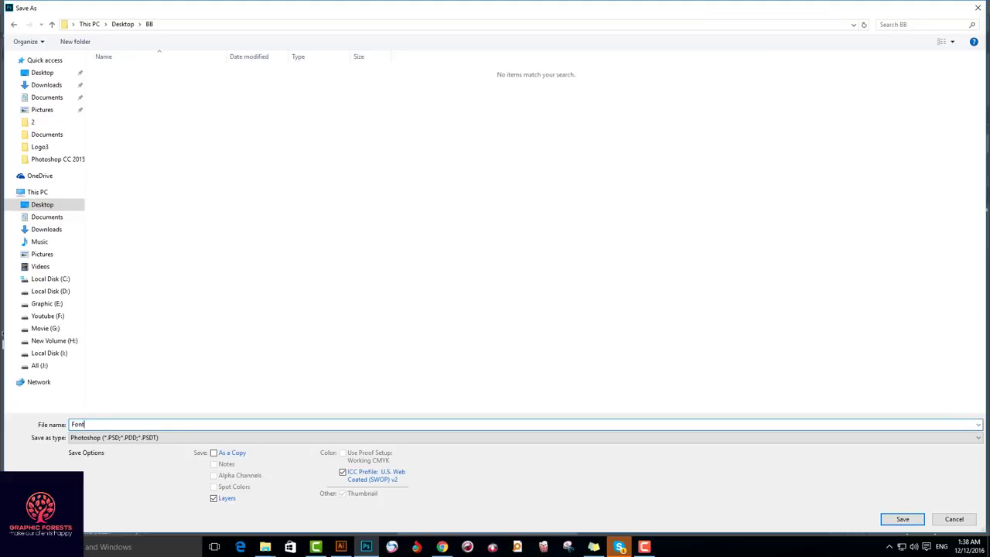
key("Return")
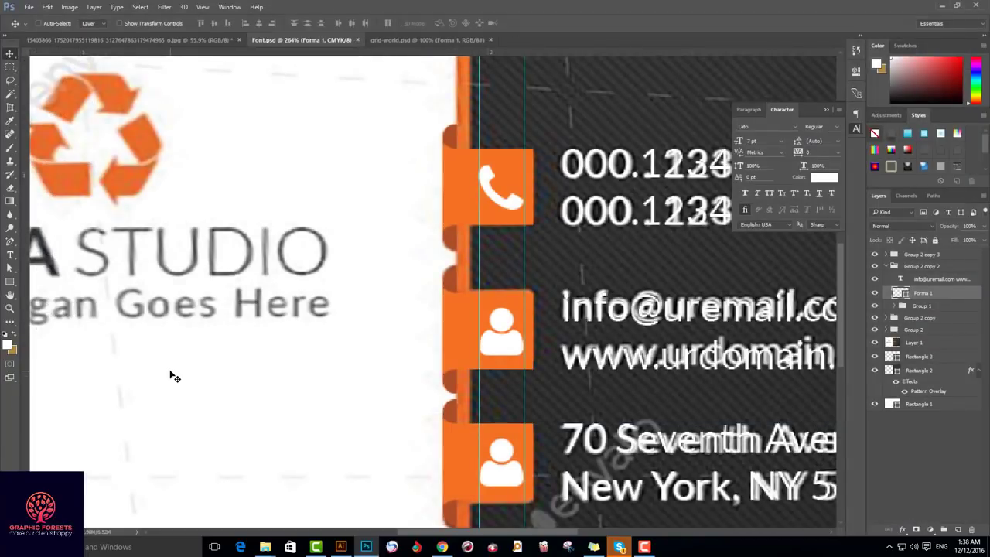
- Bring the grid-world globe onto the email row icon and enlarge it to about 213%
key("ctrl+0")
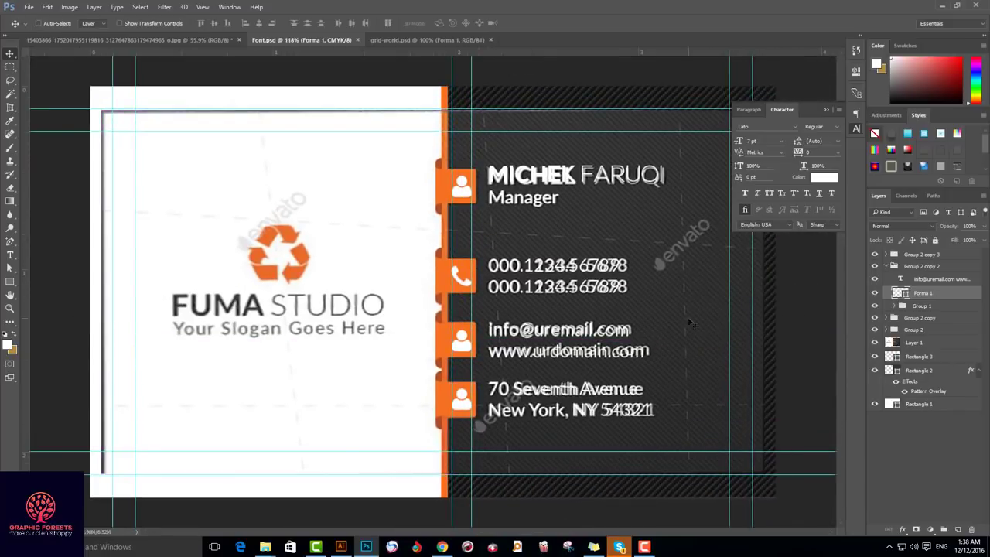
scroll(486, 338, "up", 3)
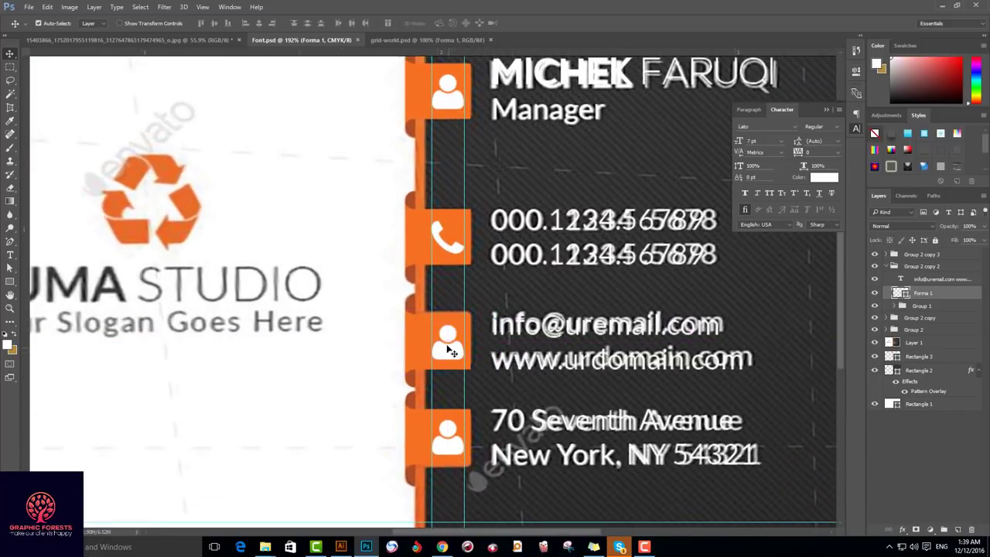
left_click(394, 39)
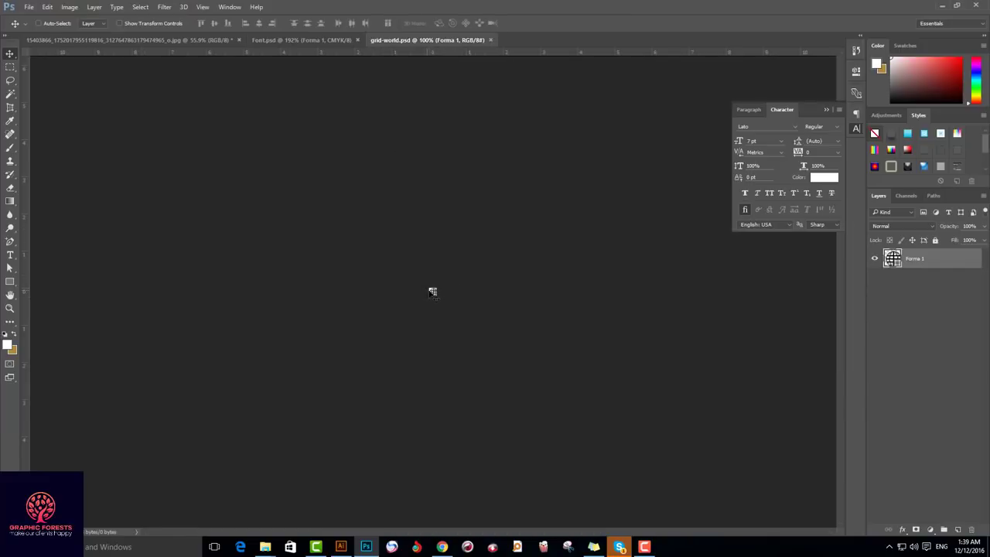
left_click(296, 39)
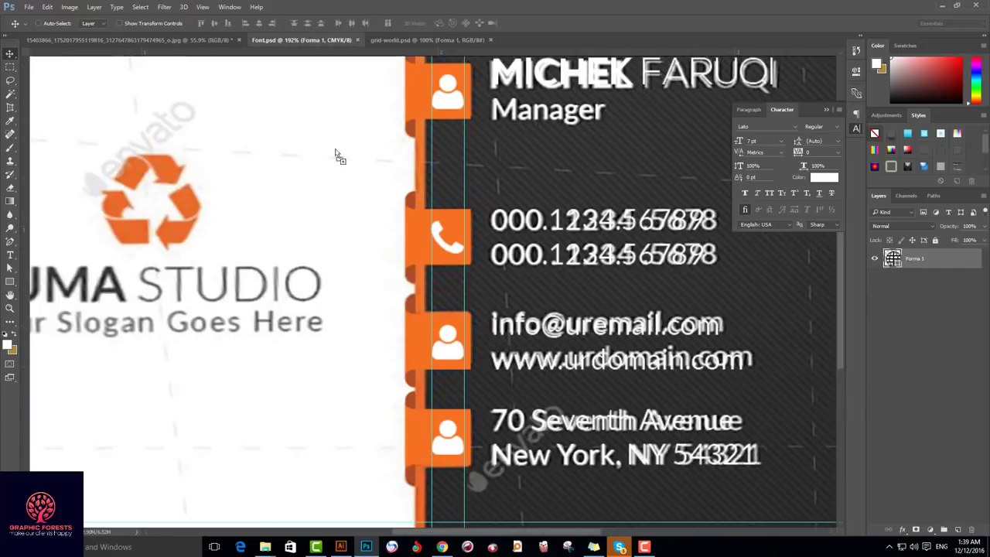
left_click(447, 344)
scroll(469, 367, "up", 3)
key("ctrl+t")
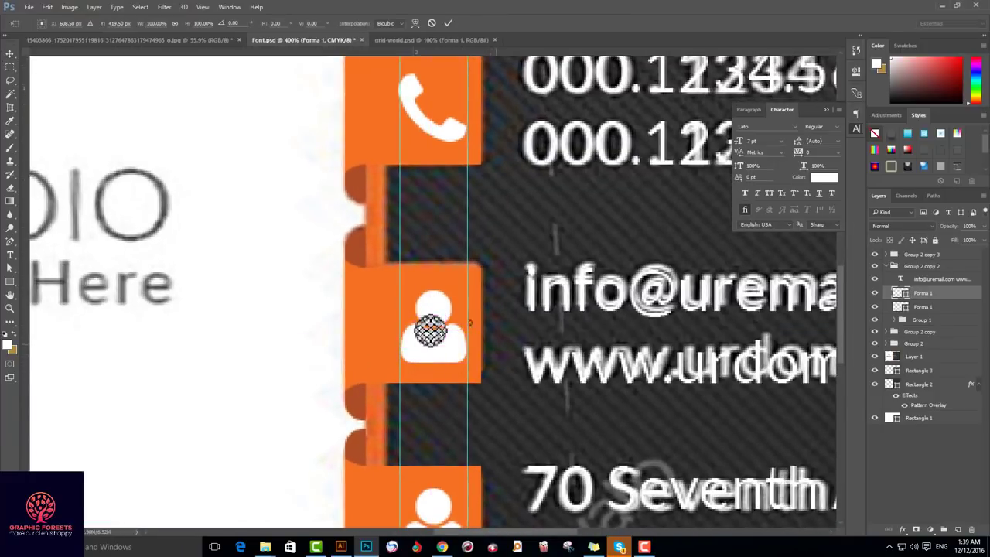
left_click_drag(451, 311, 460, 294)
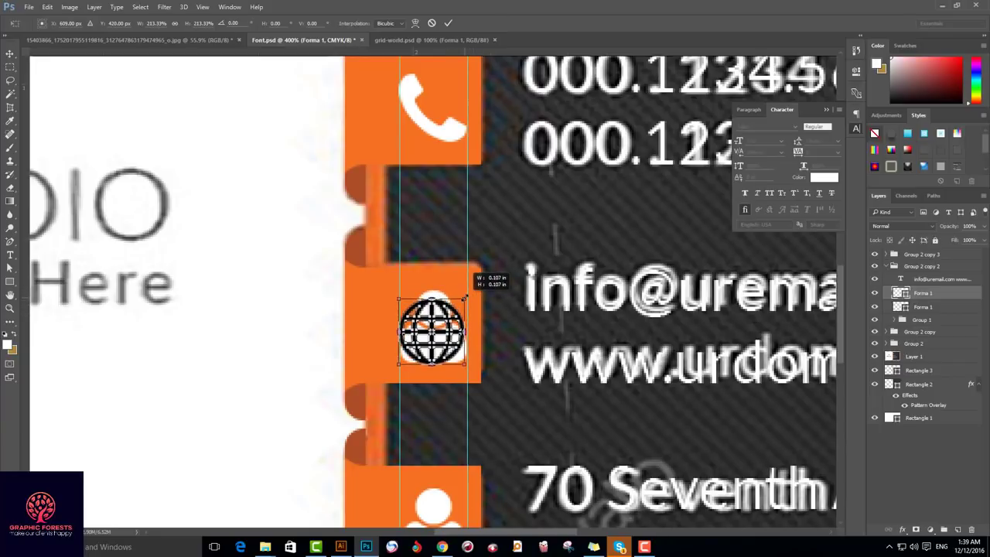
key("Return")
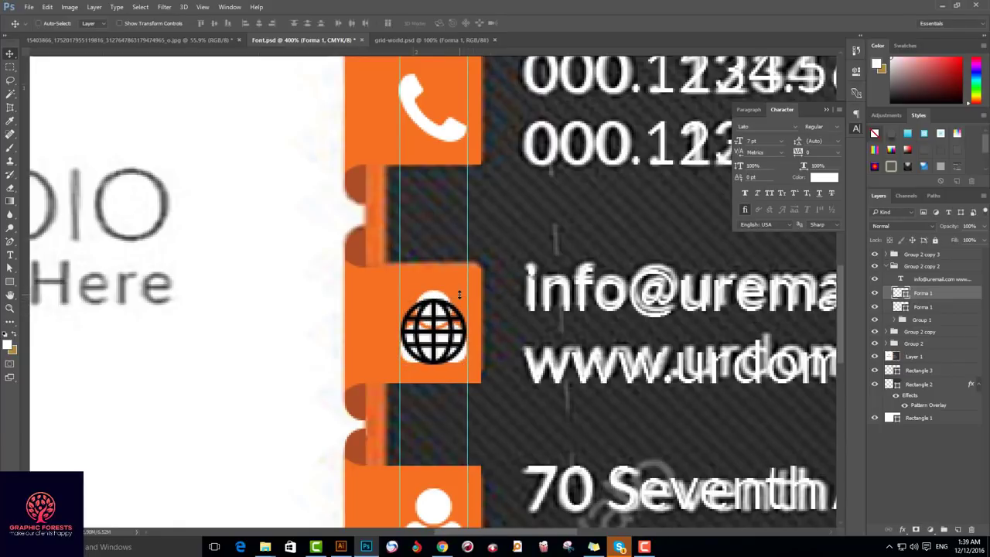
- Delete the old person icon and centre the globe vertically in the marqueed orange square
scroll(426, 334, "up", 2)
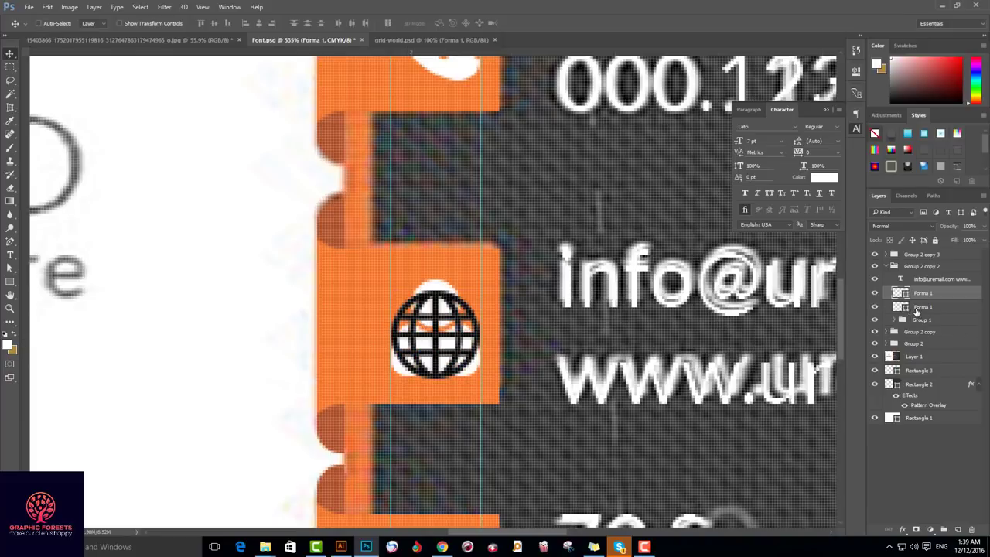
key("Delete")
left_click(910, 296)
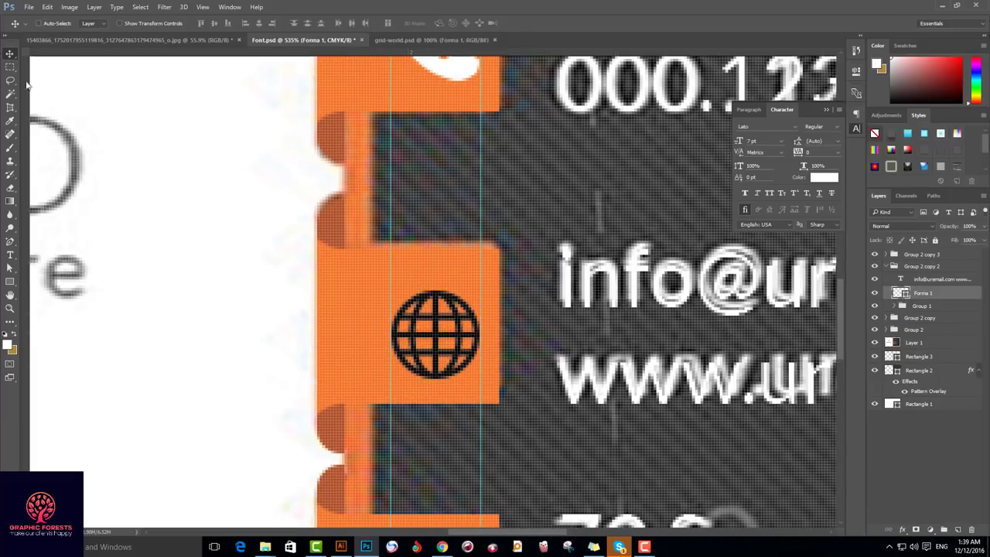
left_click(10, 67)
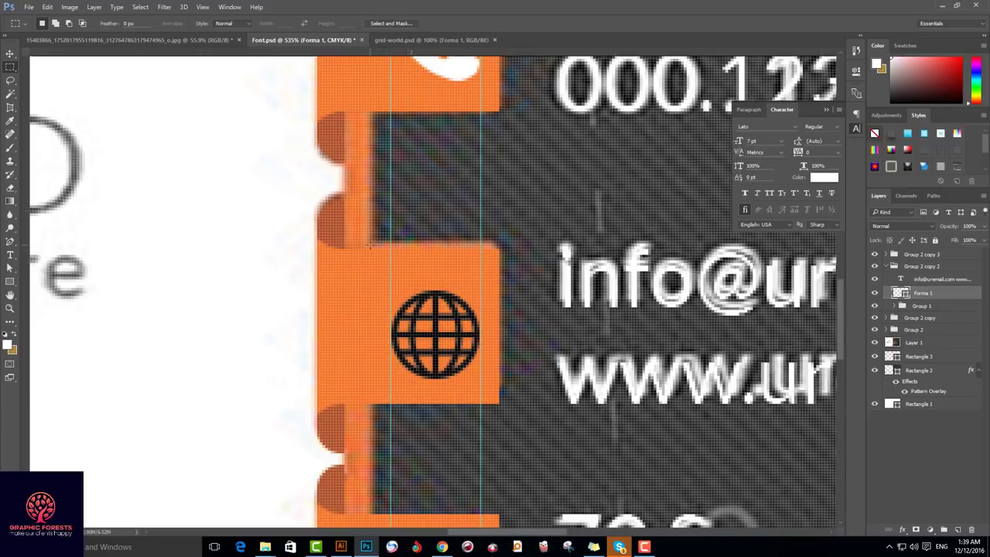
left_click_drag(370, 245, 501, 403)
left_click(10, 53)
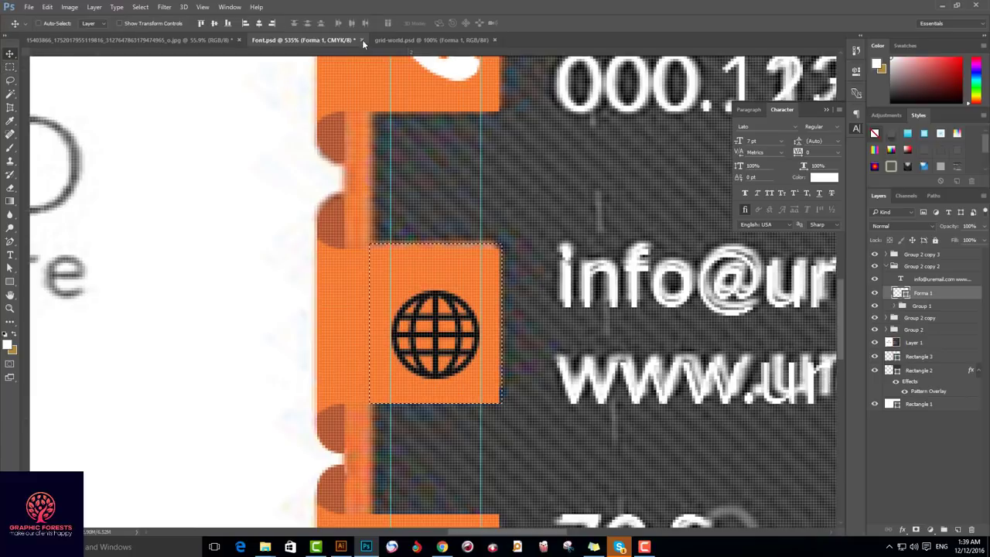
left_click(215, 24)
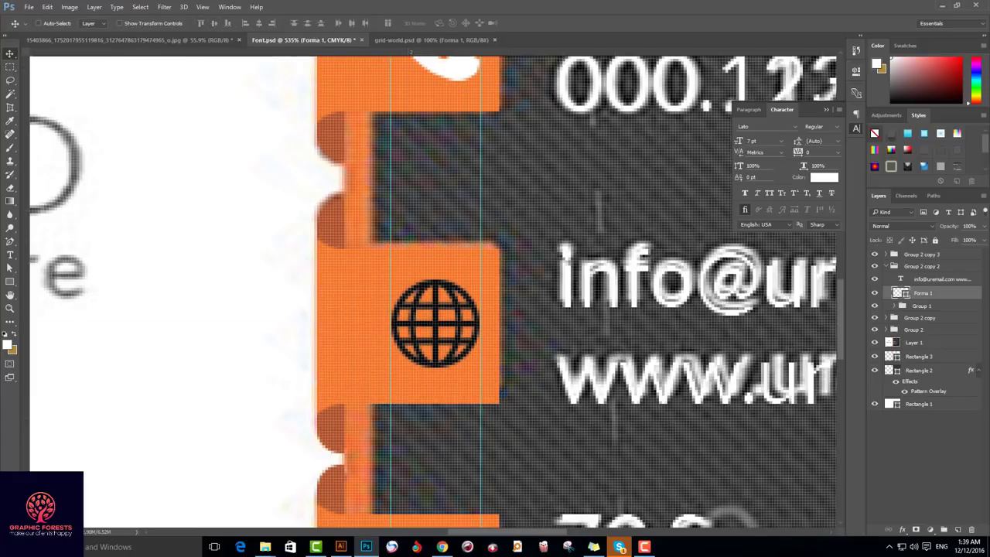
- Set the globe's fill colour to white
double_click(901, 293)
left_click(276, 271)
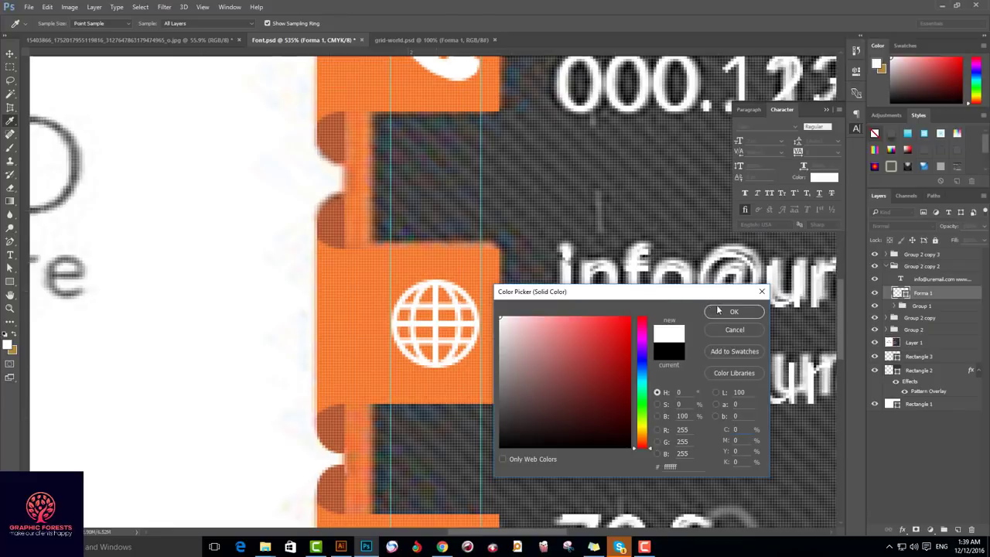
left_click(733, 311)
scroll(546, 305, "down", 5)
scroll(503, 313, "down", 3)
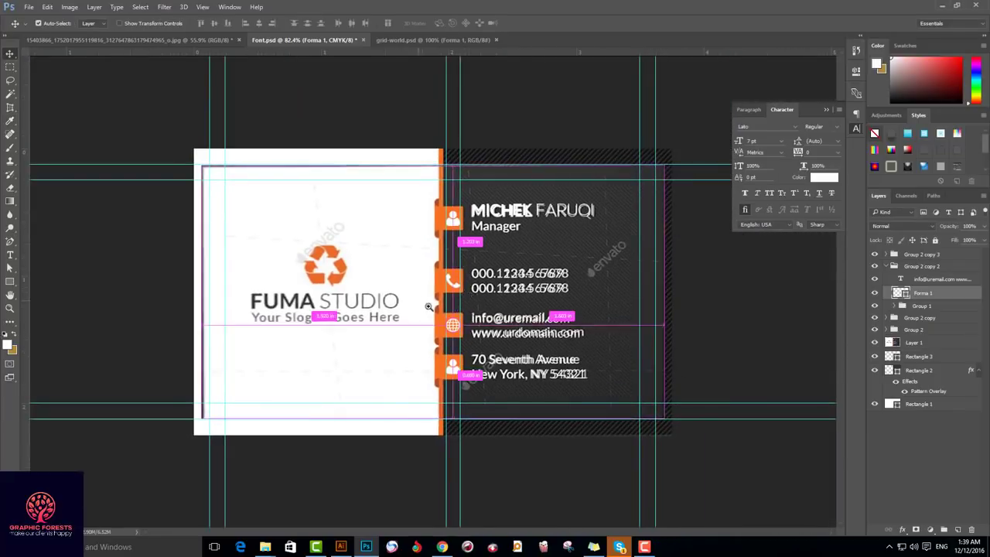
scroll(468, 320, "up", 3)
scroll(468, 320, "down", 2)
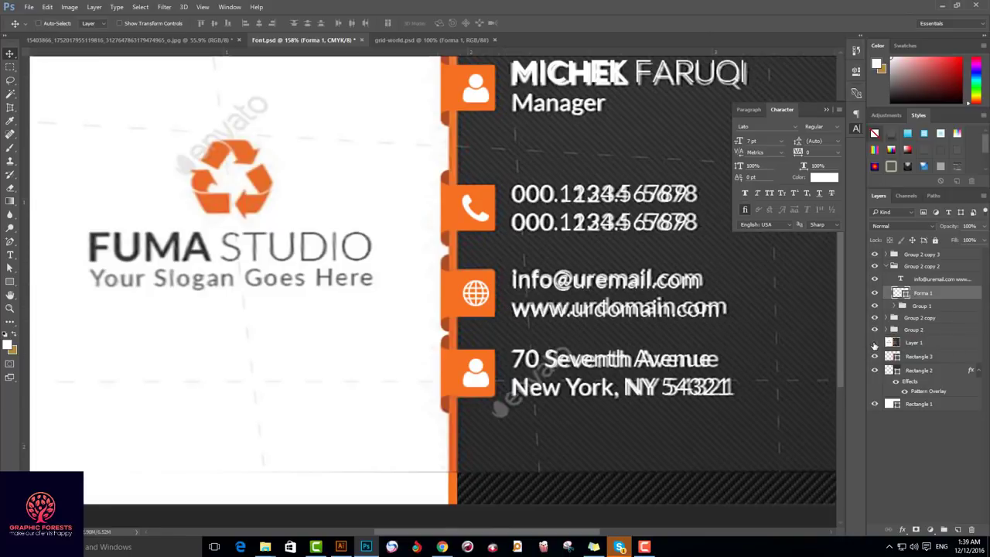
- Show the ghosted card preview layer, select the address row icon, and collapse the email group
left_click(875, 343)
scroll(480, 395, "up", 2)
left_click(486, 384)
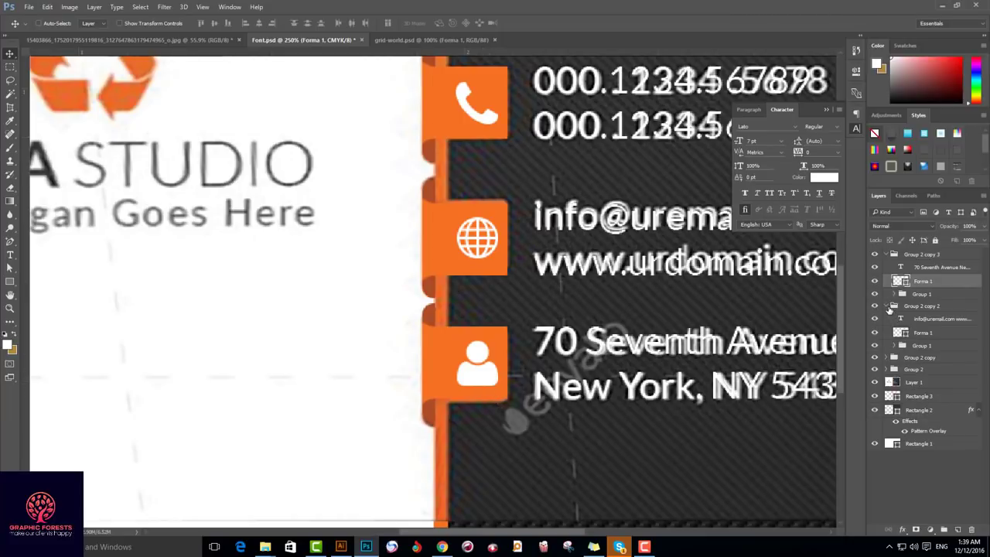
left_click(894, 306)
- Download the Home house icon as home.psd and drag the house onto the Font.psd card
left_click(443, 548)
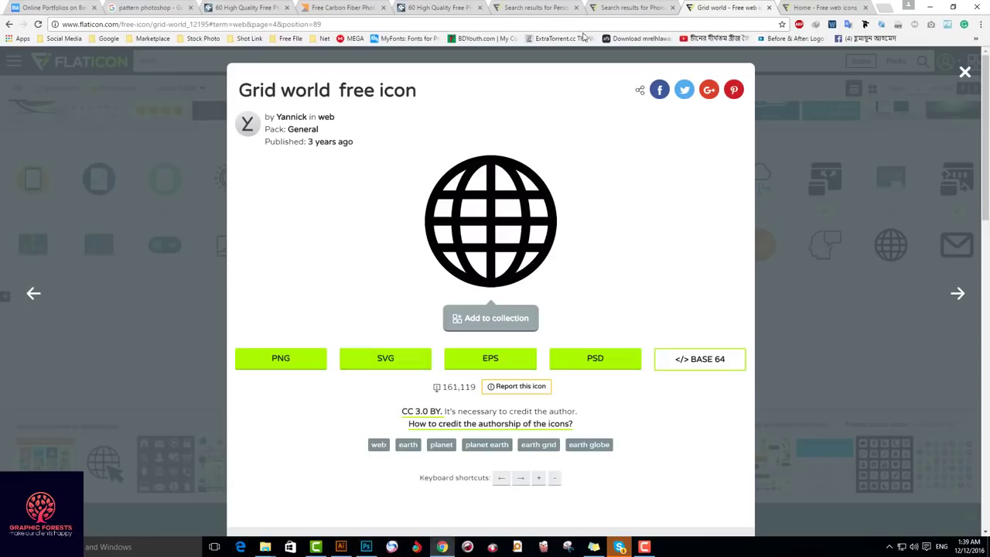
left_click(806, 7)
left_click(611, 374)
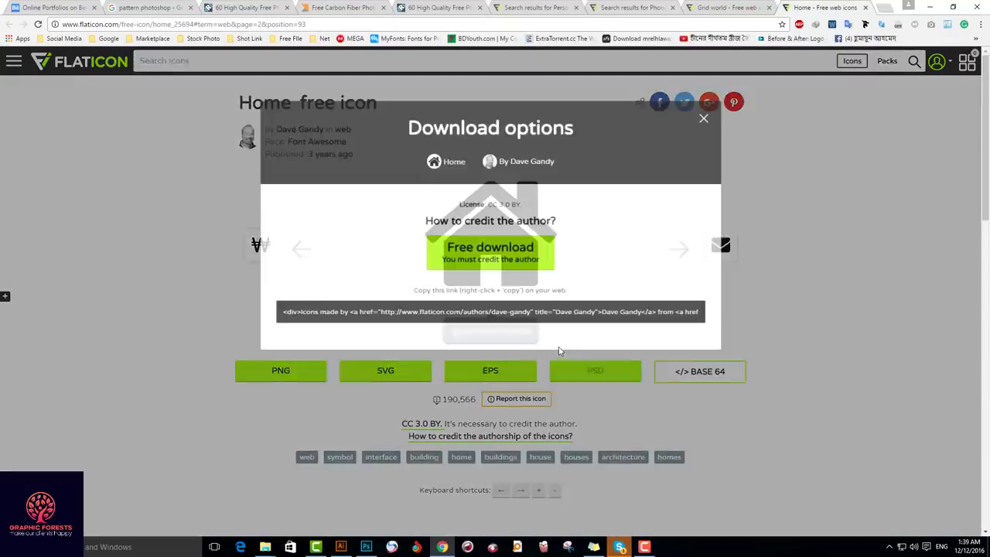
left_click(532, 265)
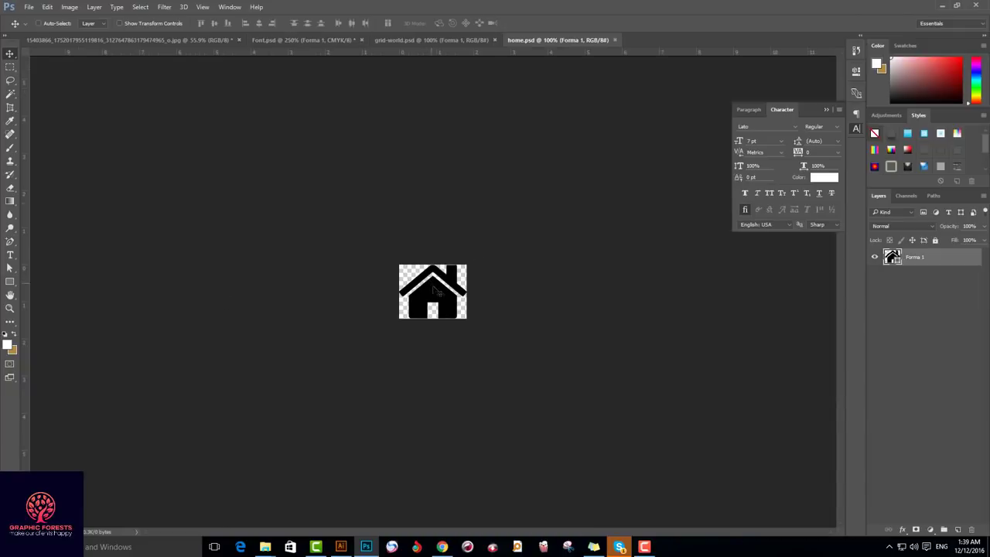
mouse_move(433, 291)
left_mouse_down()
mouse_move(285, 64)
mouse_move(393, 292)
left_mouse_up()
left_click_drag(486, 373, 504, 355)
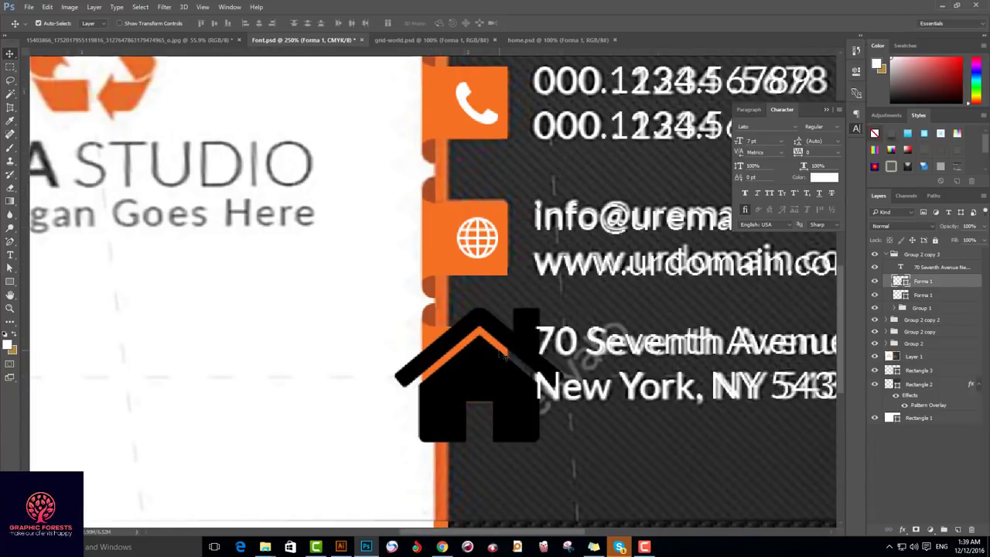
- Shrink the house icon to about 29% and delete the duplicate Forma 1 layer
key("ctrl+t")
scroll(495, 363, "up", 1)
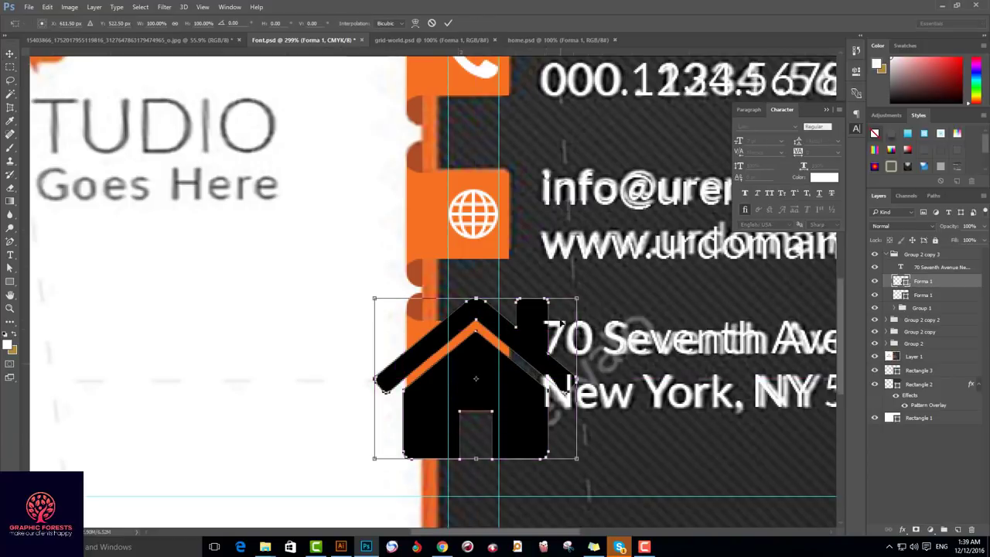
left_click_drag(578, 298, 508, 345)
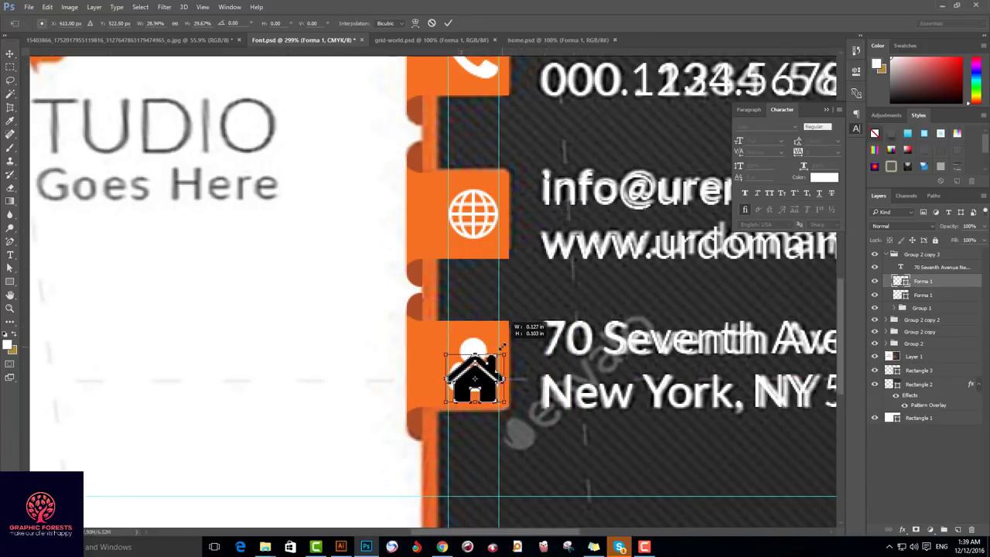
left_click_drag(508, 345, 497, 349)
key("Return")
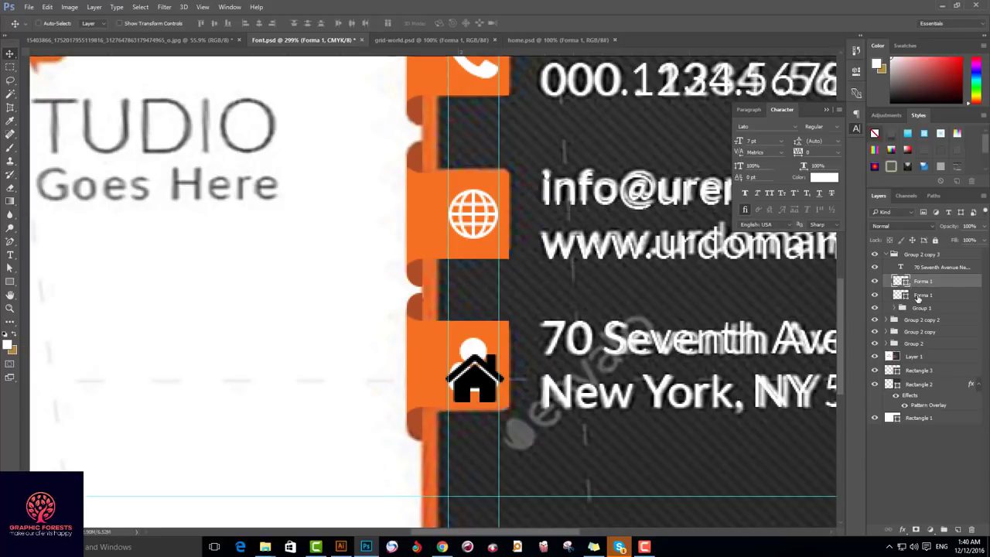
key("Delete")
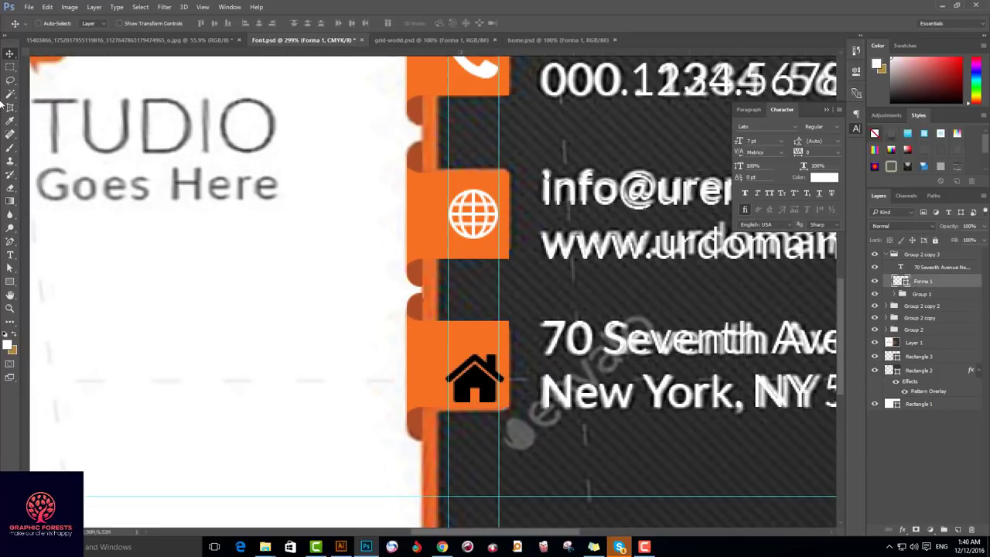
- Centre the house icon vertically and horizontally in the marqueed orange address box
left_click(10, 66)
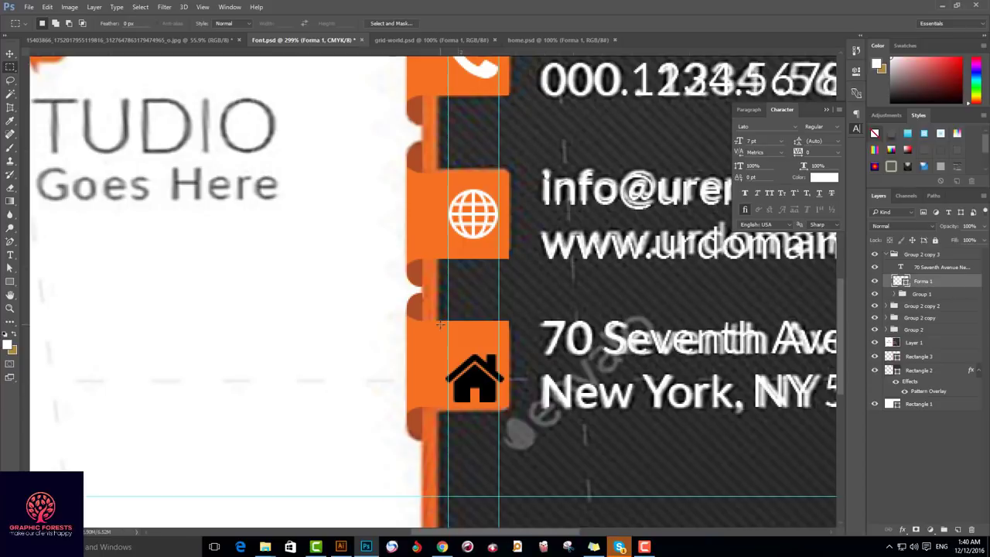
left_click_drag(508, 396, 510, 408)
scroll(475, 336, "up", 3)
scroll(531, 380, "up", 2)
scroll(504, 364, "up", 1)
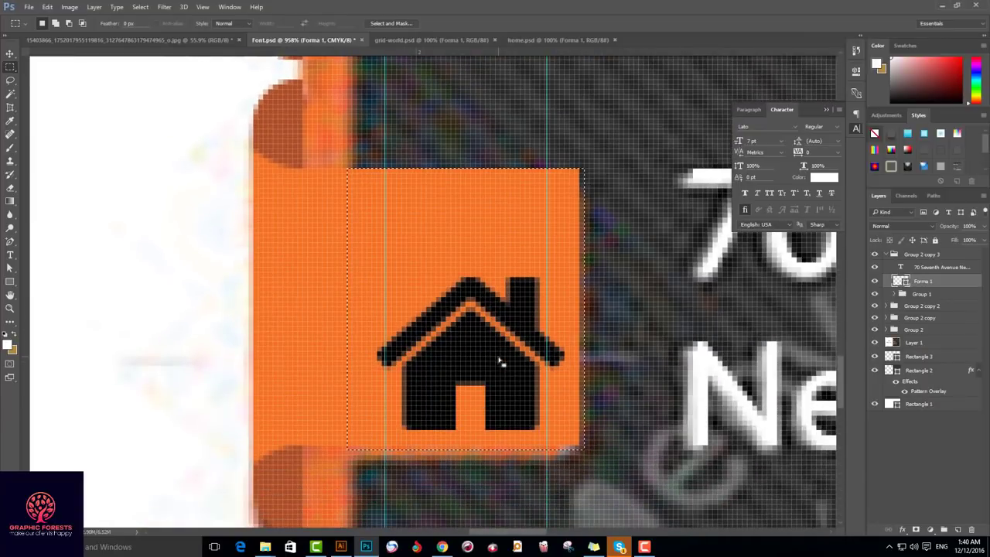
left_click(10, 53)
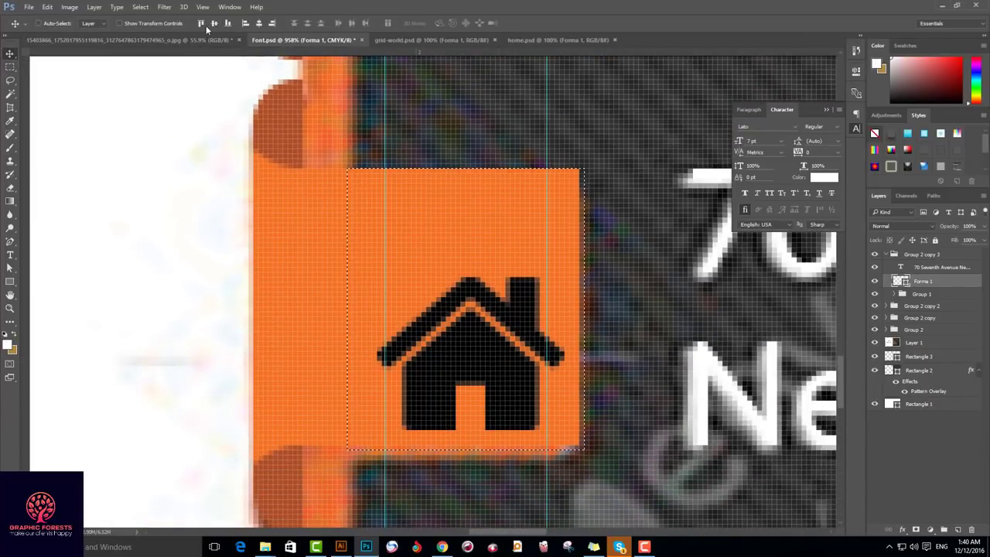
left_click(201, 23)
left_click(260, 26)
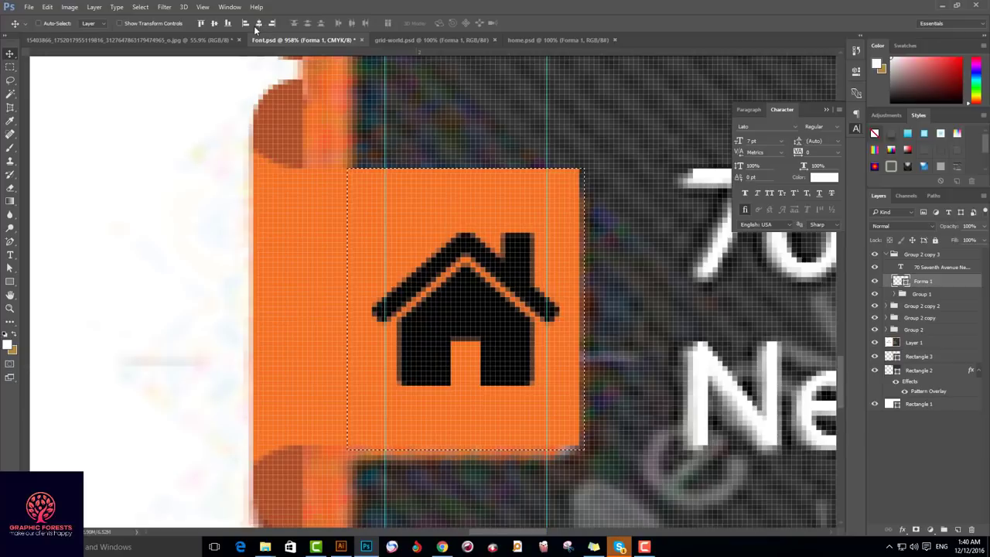
- Scale the house icon down further to about 90%
scroll(565, 358, "down", 1)
scroll(565, 358, "down", 2)
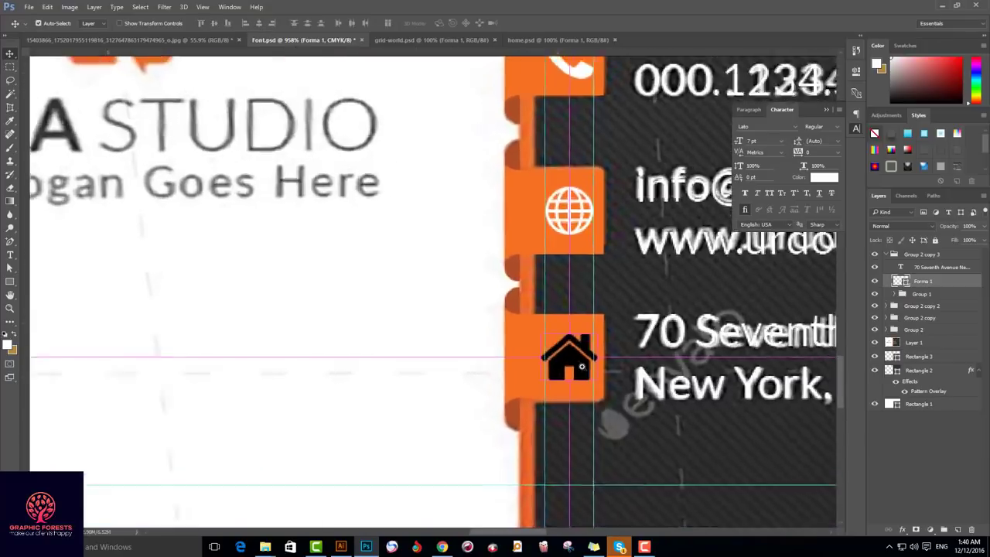
scroll(593, 361, "up", 2)
key("ctrl+t")
scroll(596, 350, "up", 1)
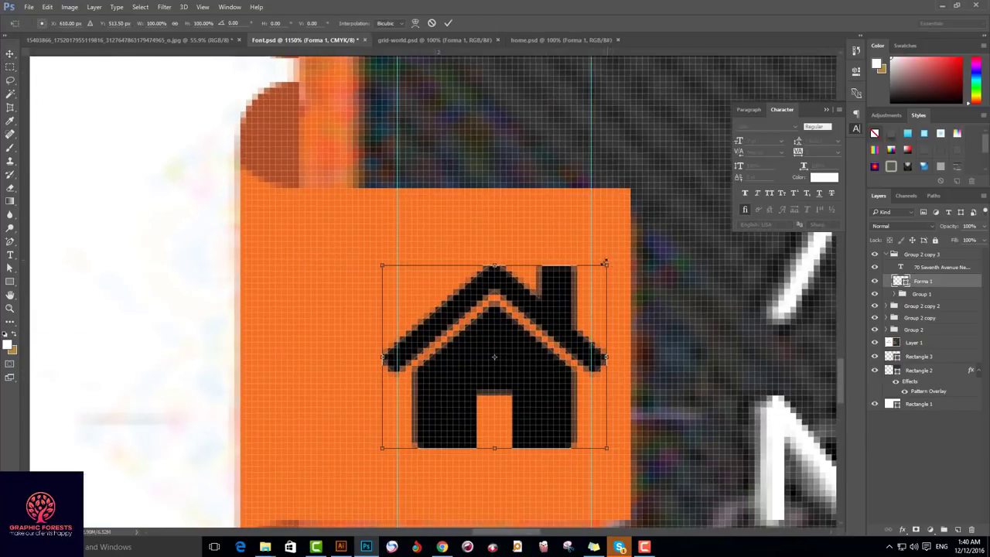
left_click_drag(607, 267, 581, 272)
key("Return")
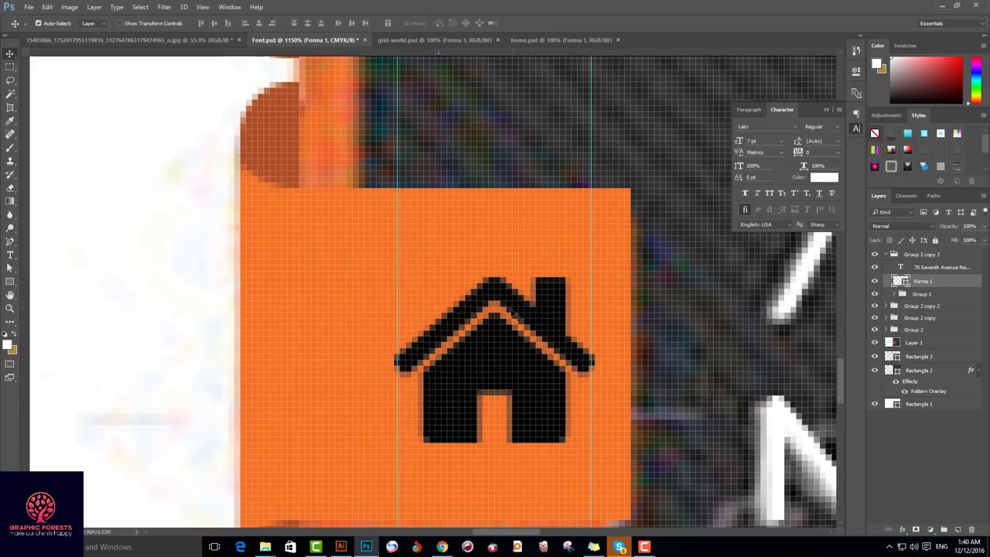
- Set the house icon's shape fill to white
scroll(431, 264, "down", 5)
double_click(900, 282)
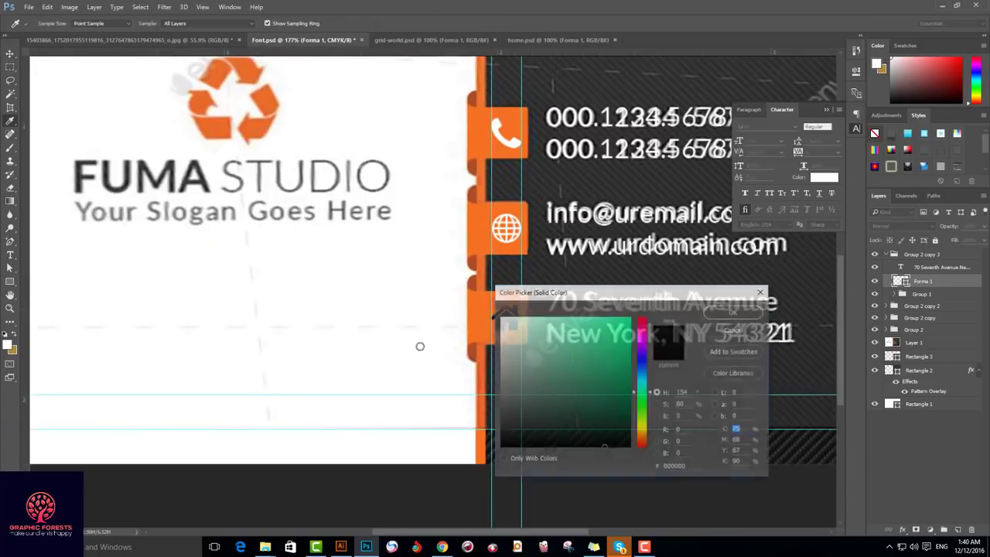
left_click(719, 311)
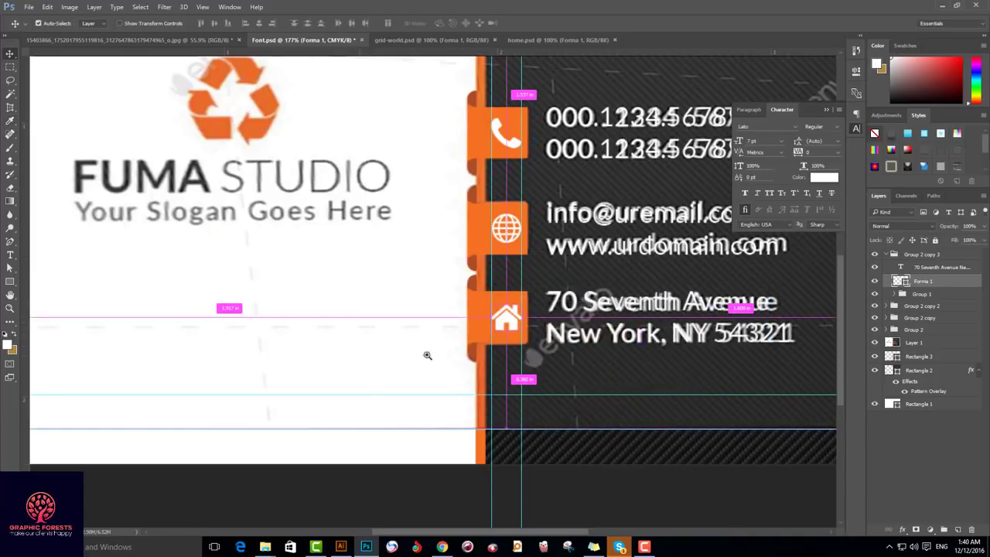
scroll(433, 350, "down", 3)
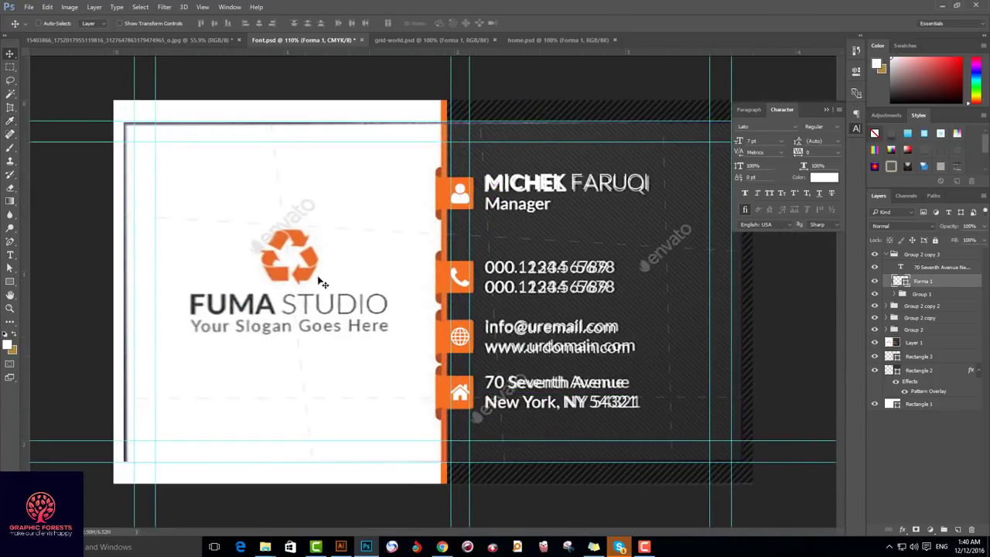
- Hide the FUMA STUDIO reference layer and the guides, zooming in on the card
left_click(875, 343)
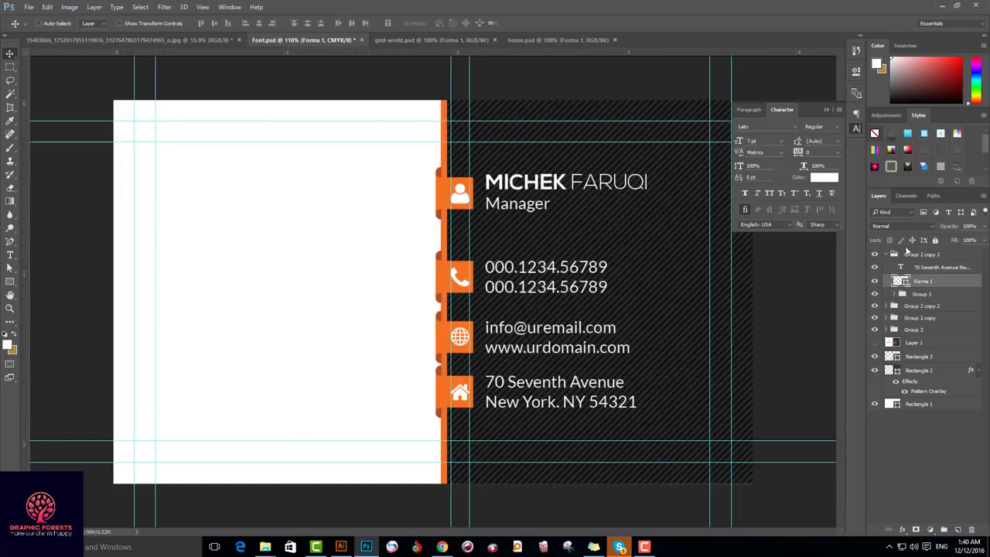
left_click(894, 254)
key("ctrl+h")
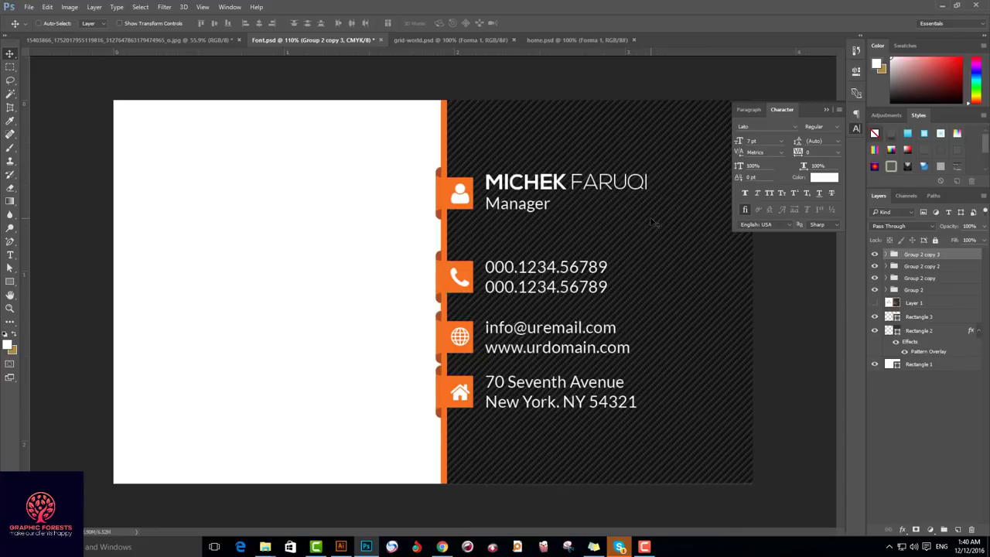
mouse_move(368, 338)
left_mouse_down()
mouse_move(327, 320)
mouse_move(349, 324)
mouse_move(413, 271)
mouse_move(372, 289)
mouse_move(389, 302)
left_mouse_up()
left_click(875, 304)
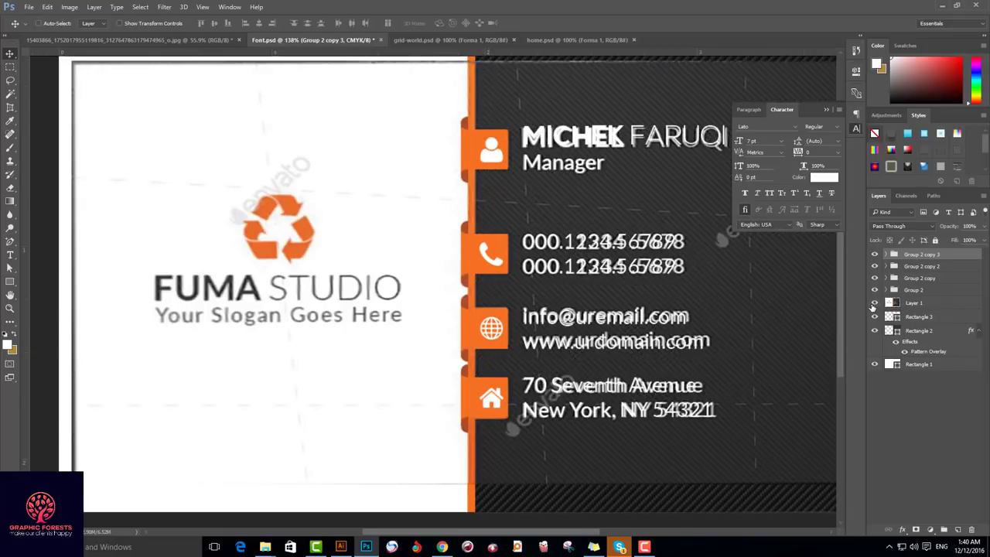
left_click(874, 303)
- Distribute the three Group 2 contact rows evenly by their vertical centres
left_click(920, 280, "shift")
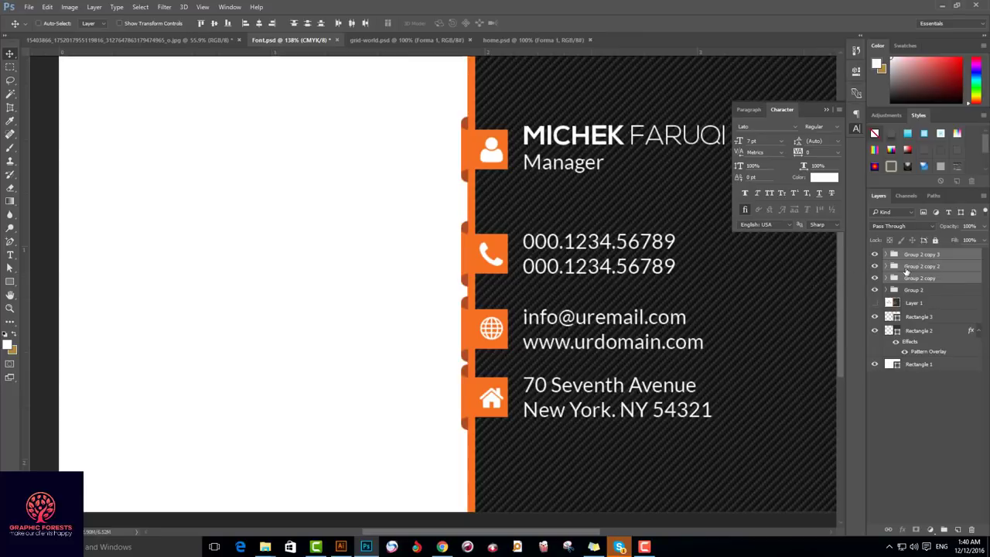
left_click(307, 23)
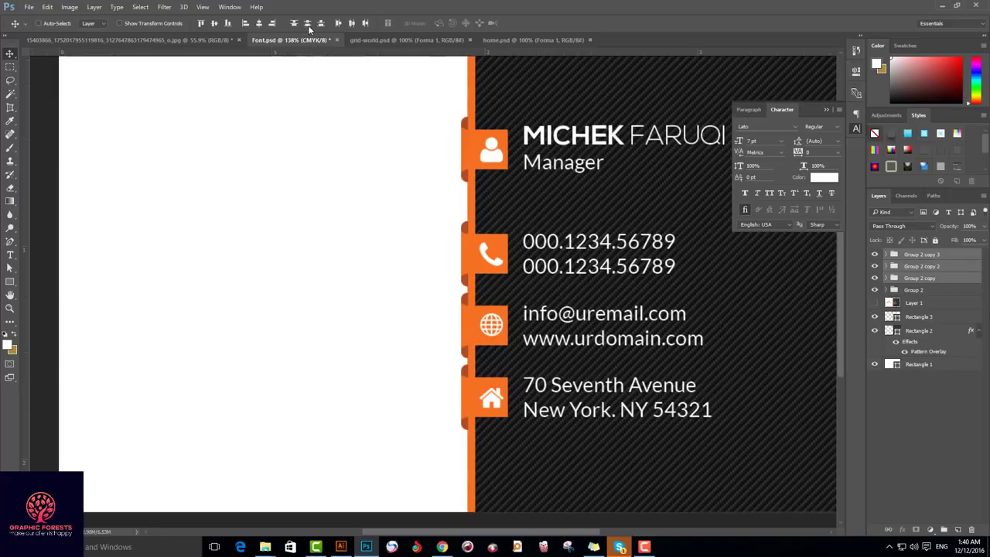
scroll(584, 296, "down", 5)
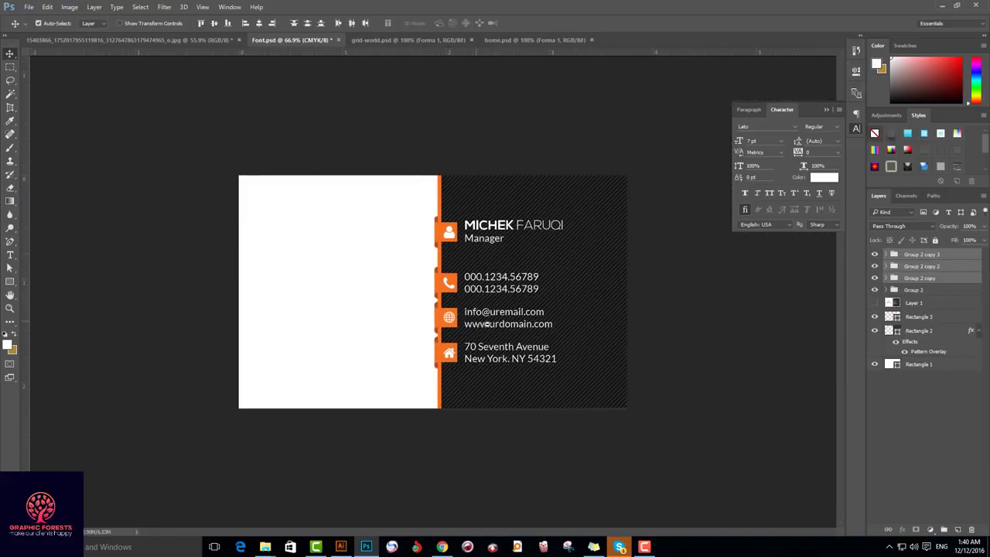
scroll(487, 324, "up", 3)
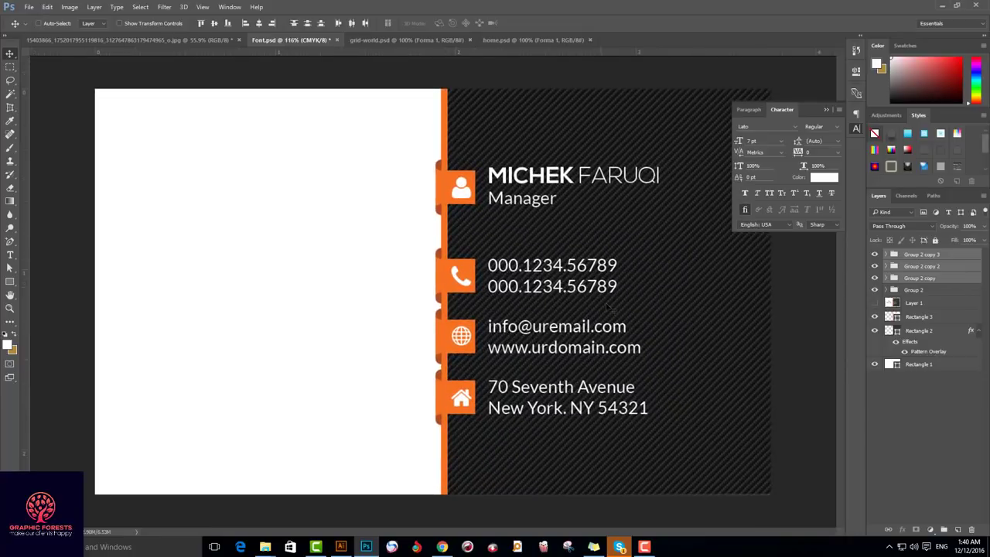
scroll(634, 331, "down", 1)
scroll(607, 331, "down", 1)
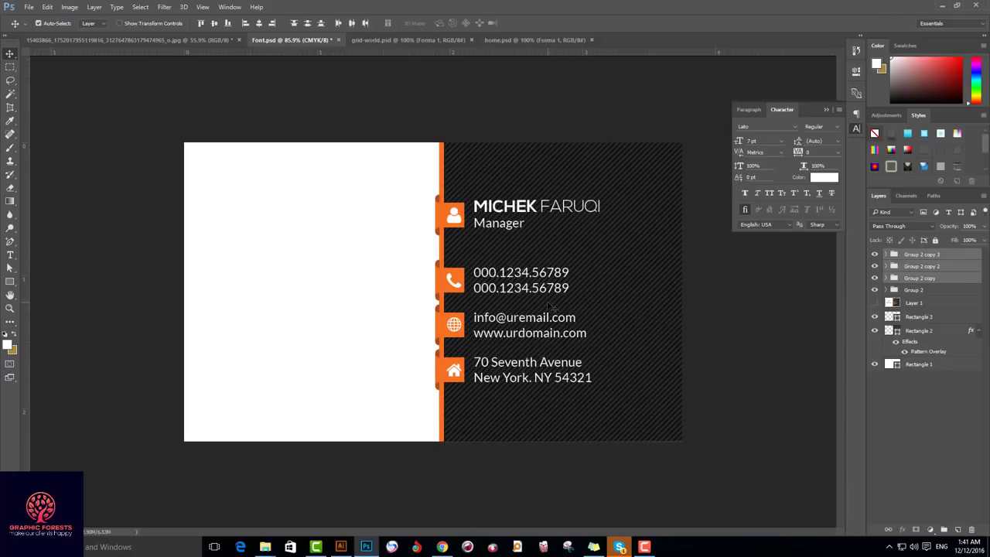
key("ctrl")
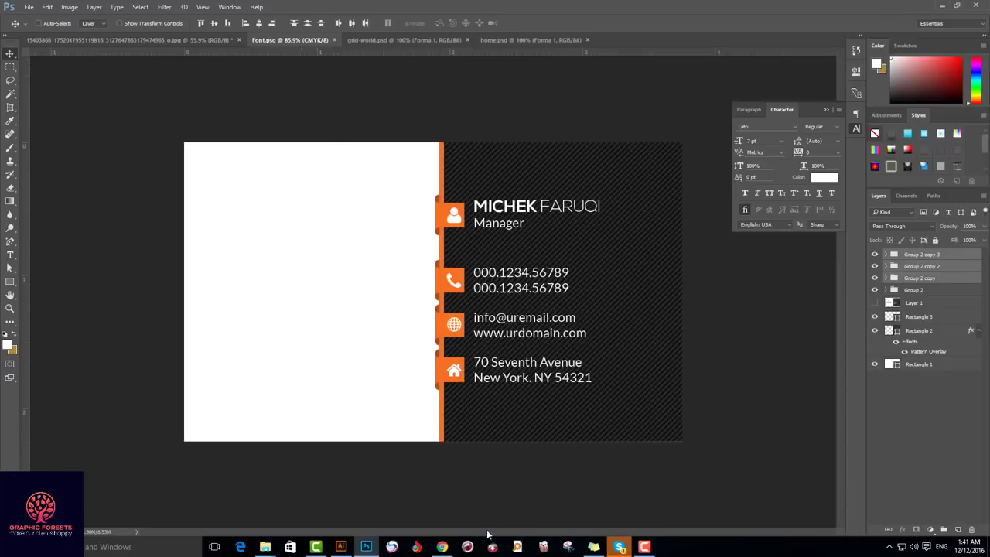
- Sample the card's orange in the Color Picker and copy its hex code f37123
left_click(346, 549)
left_click(374, 548)
scroll(452, 374, "up", 2)
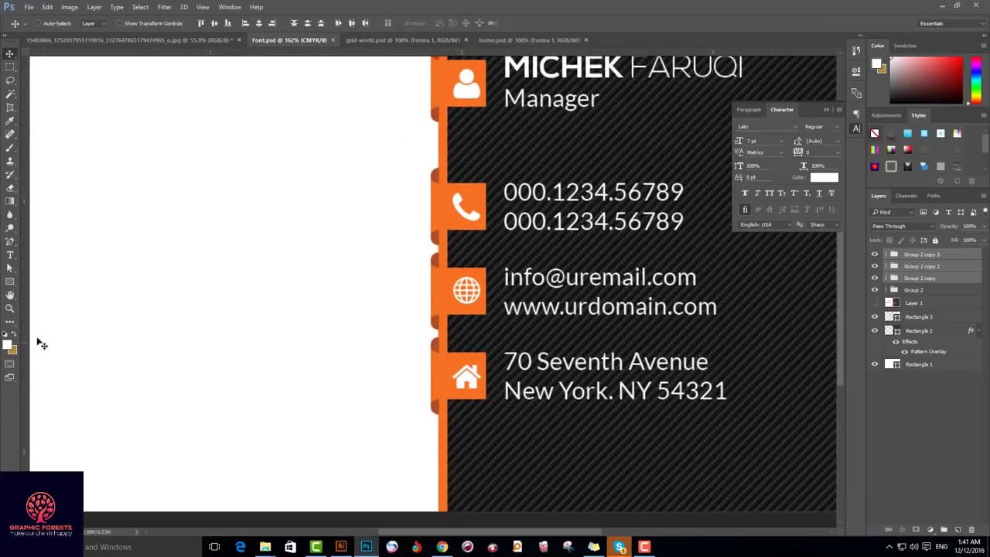
left_click(7, 345)
left_click(438, 367)
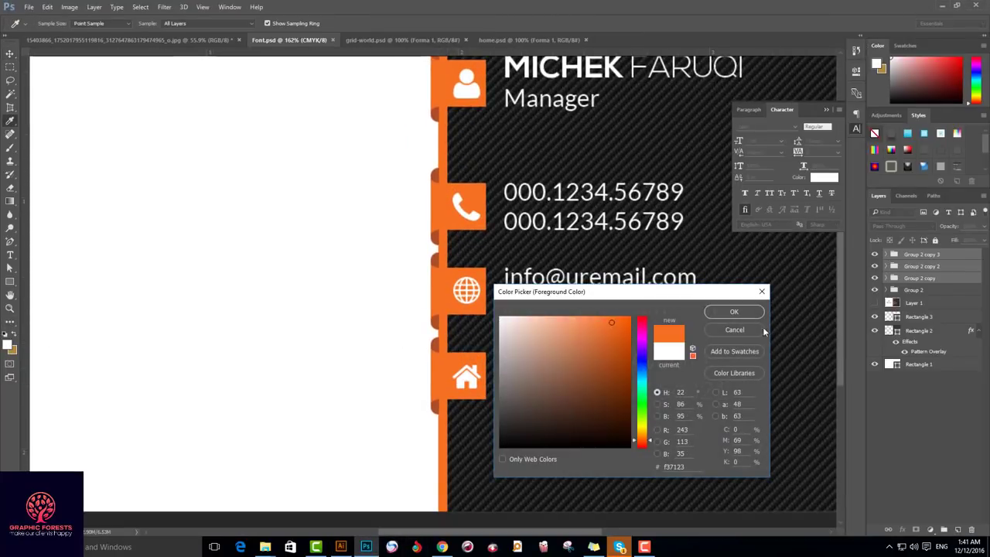
left_click_drag(688, 464, 633, 466)
left_click(734, 330)
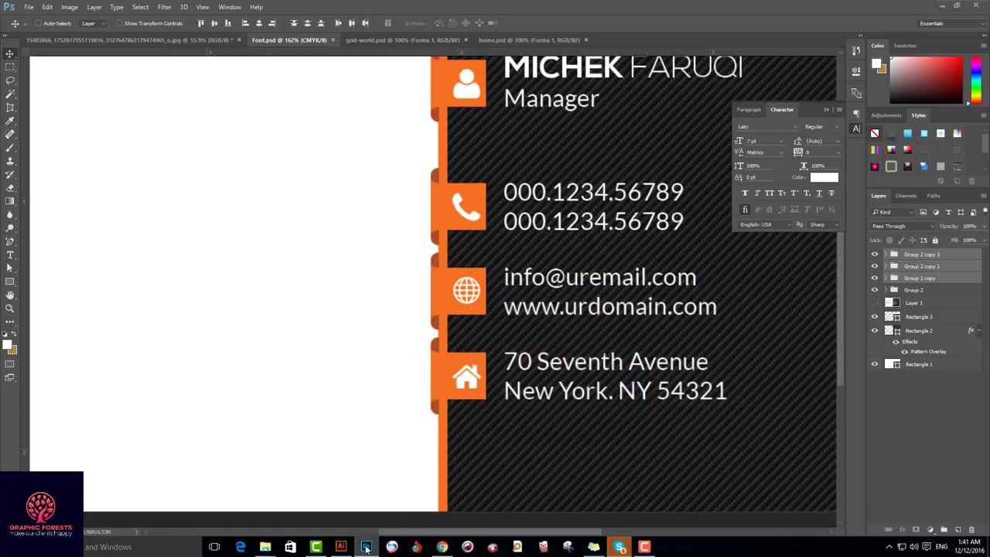
left_click(341, 547)
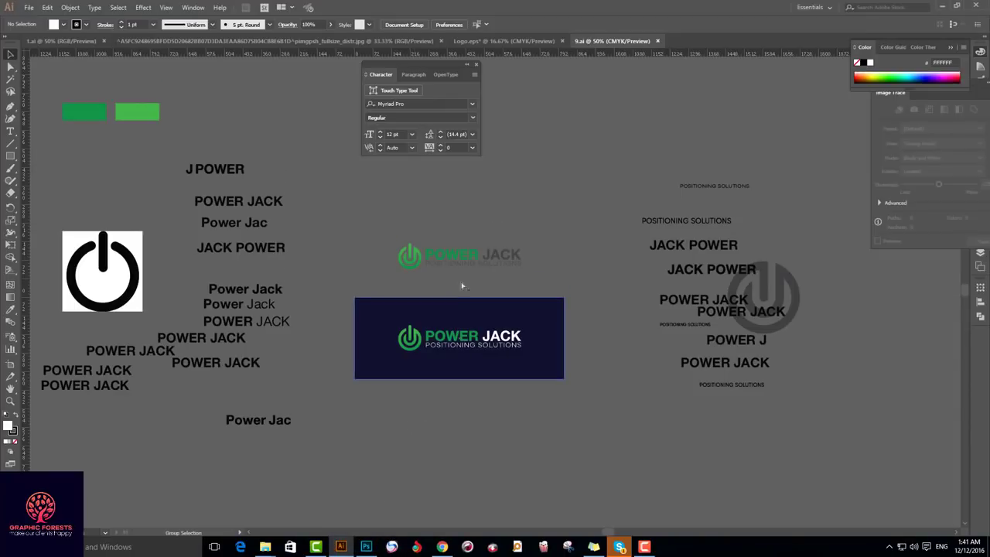
- Set the POWER text fill to orange #f37123
scroll(462, 284, "up", 2)
left_click(438, 230)
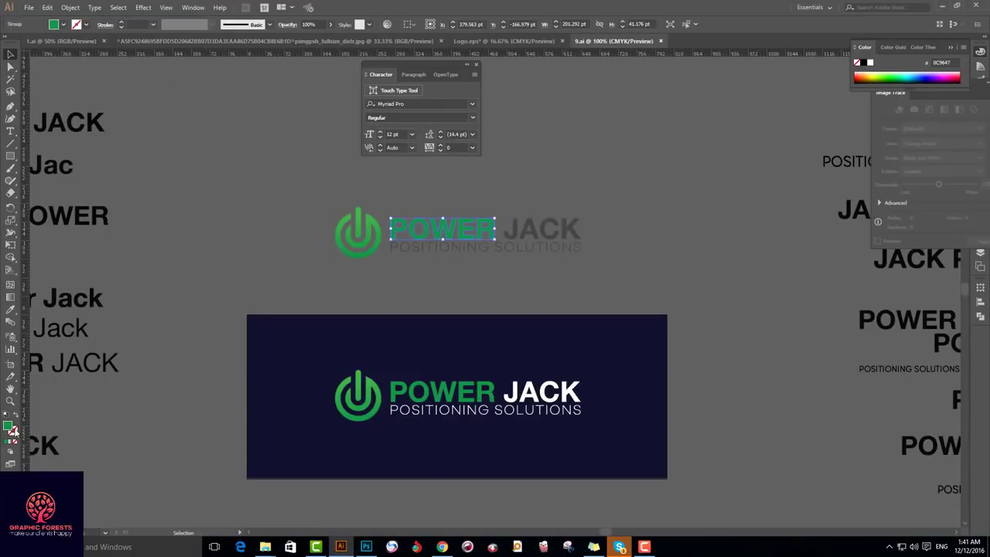
double_click(10, 427)
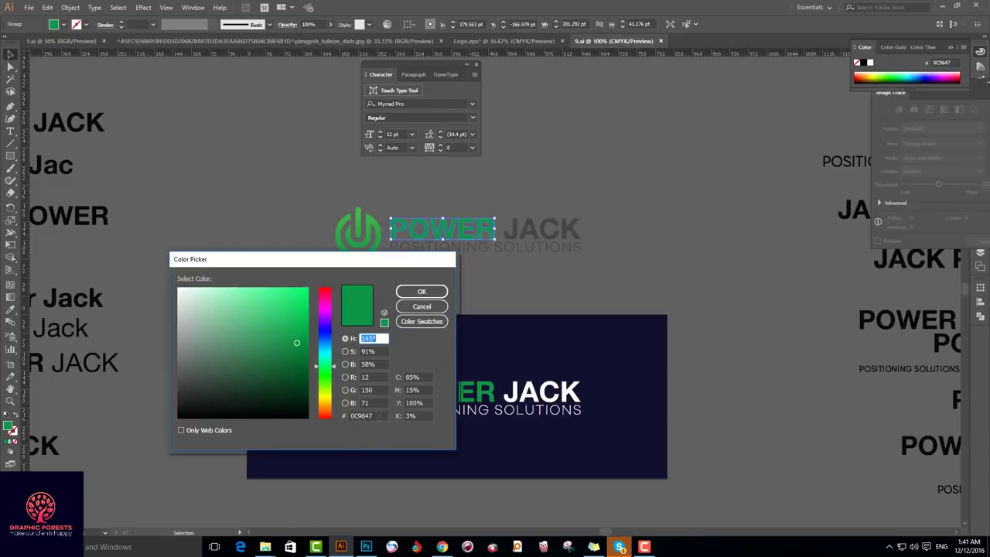
left_click_drag(378, 416, 291, 418)
type("f37123")
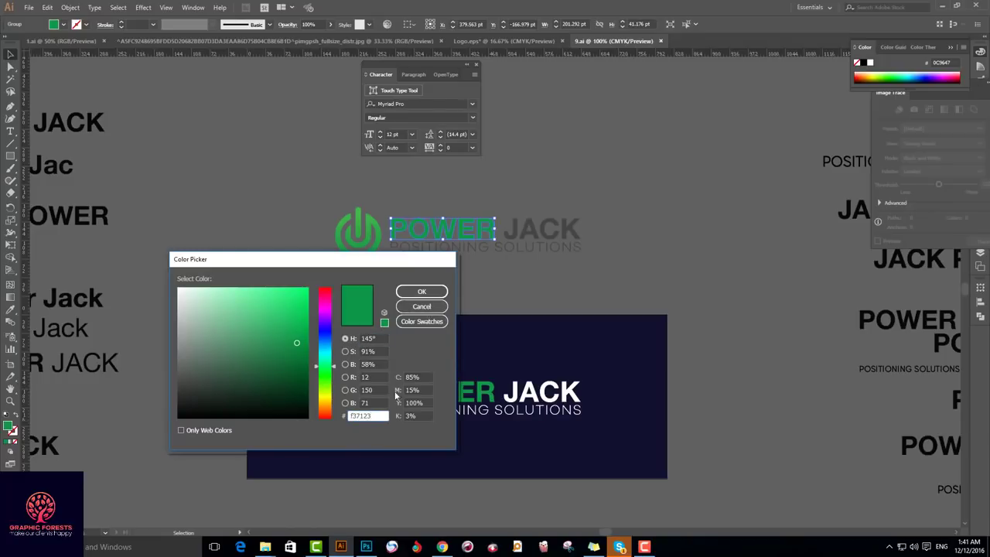
key("Tab")
left_click(422, 291)
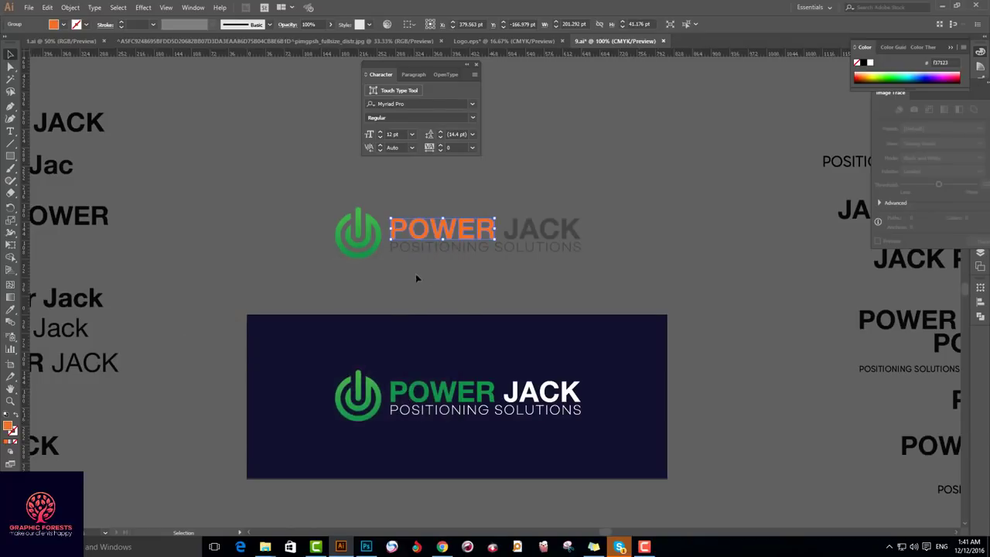
- Eyedrop the orange from POWER onto the power icon
left_click(360, 232)
key("i")
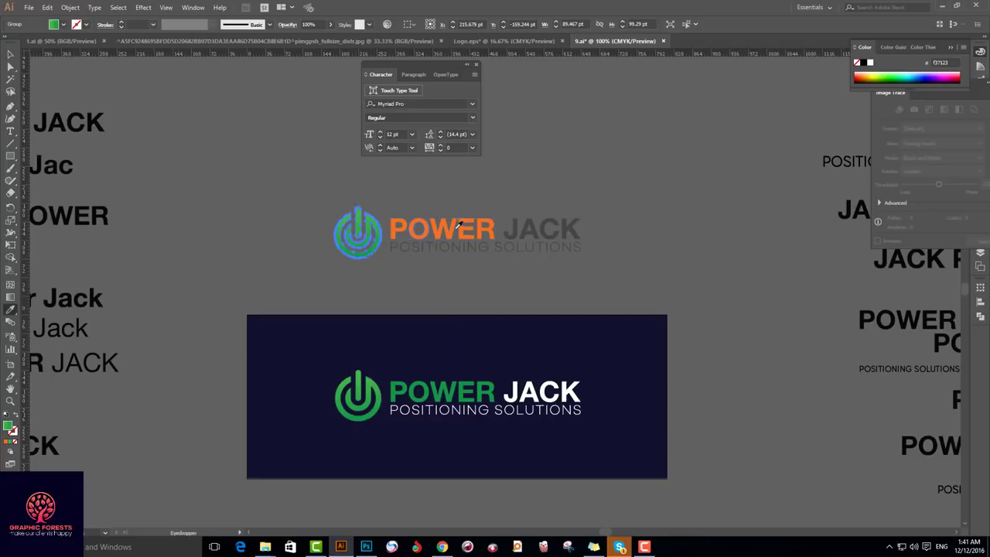
left_click(445, 224)
key("v")
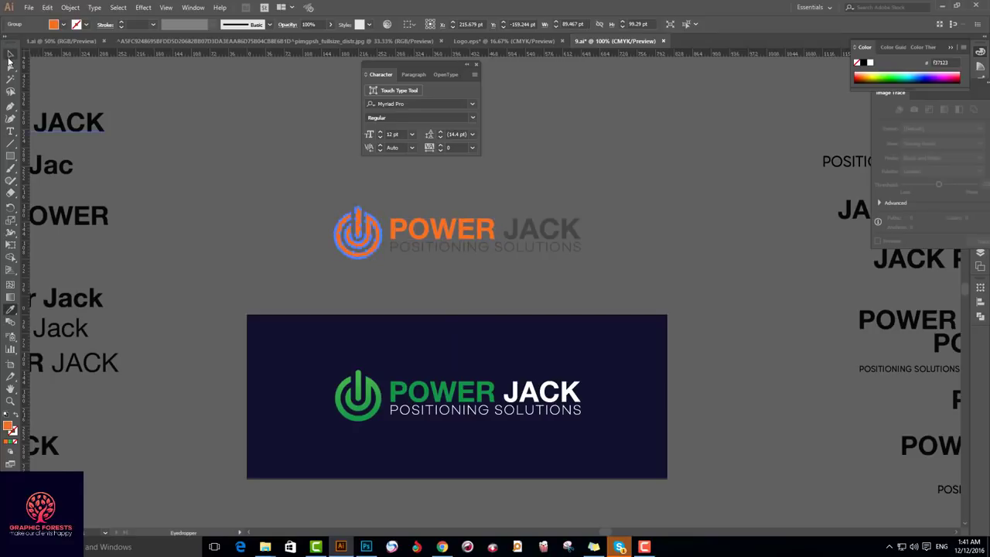
left_click(573, 271)
- Move the POWER JACK text below the power icon
left_click(356, 234)
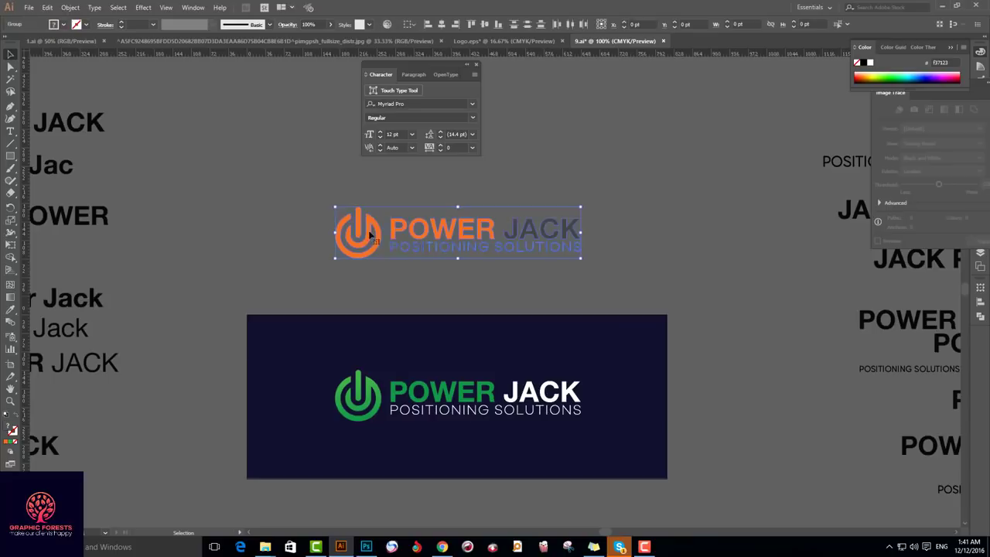
left_click(543, 292)
left_click(497, 232)
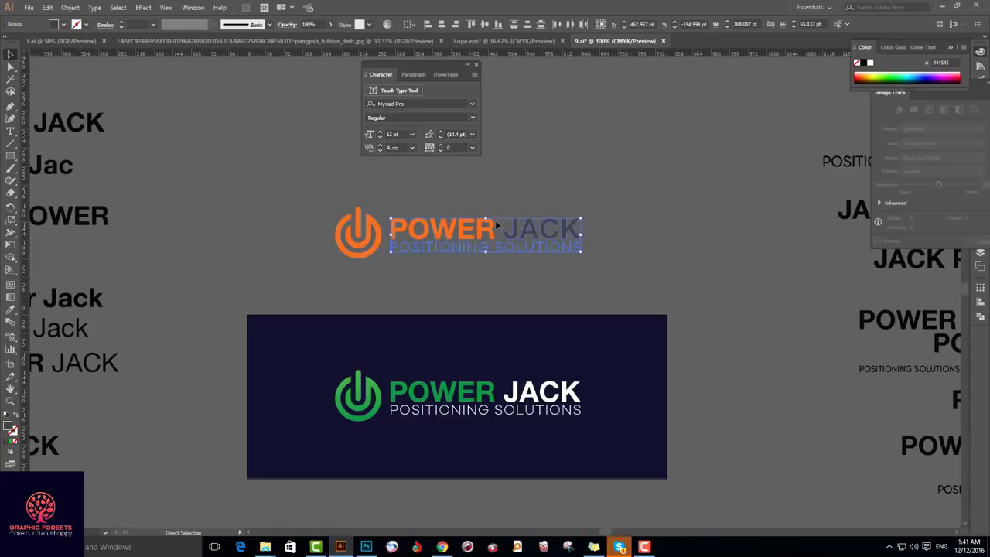
mouse_move(498, 232)
left_mouse_down()
mouse_move(522, 181)
mouse_move(506, 177)
left_mouse_up()
left_click(513, 234, "shift")
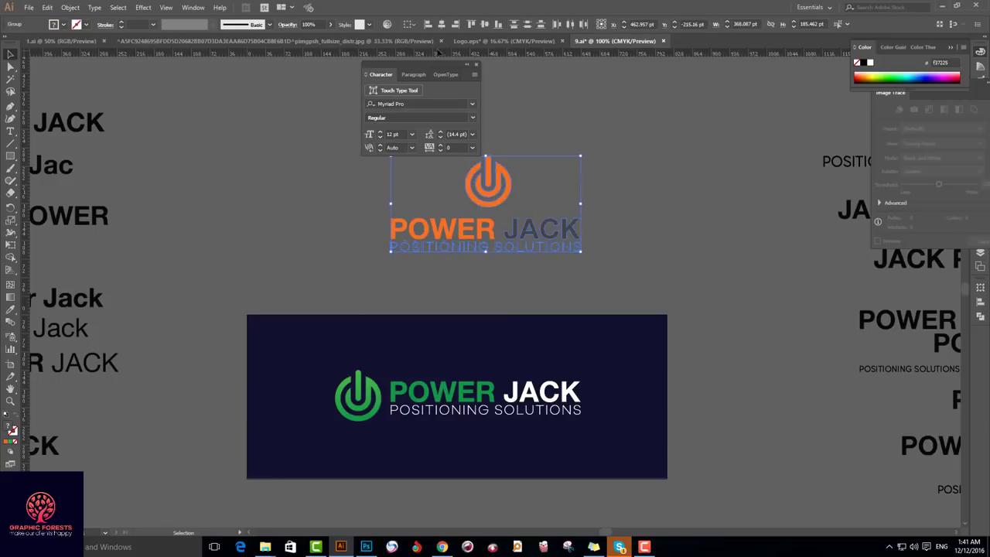
left_click(659, 148)
- Enlarge the power icon to about 123 × 137 pt above the wordmark
scroll(540, 237, "up", 2)
scroll(540, 237, "up", 1)
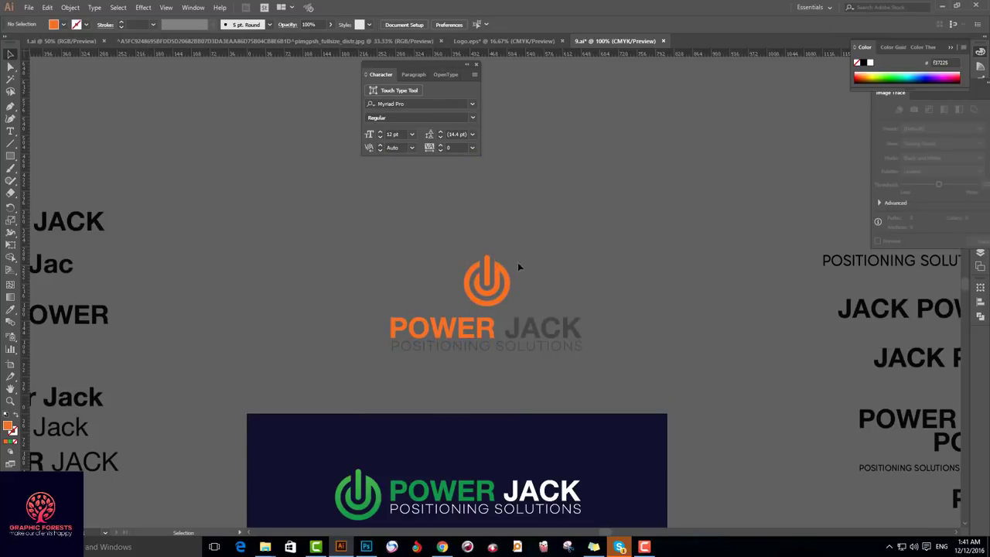
left_click(501, 271)
left_click_drag(515, 252, 517, 244)
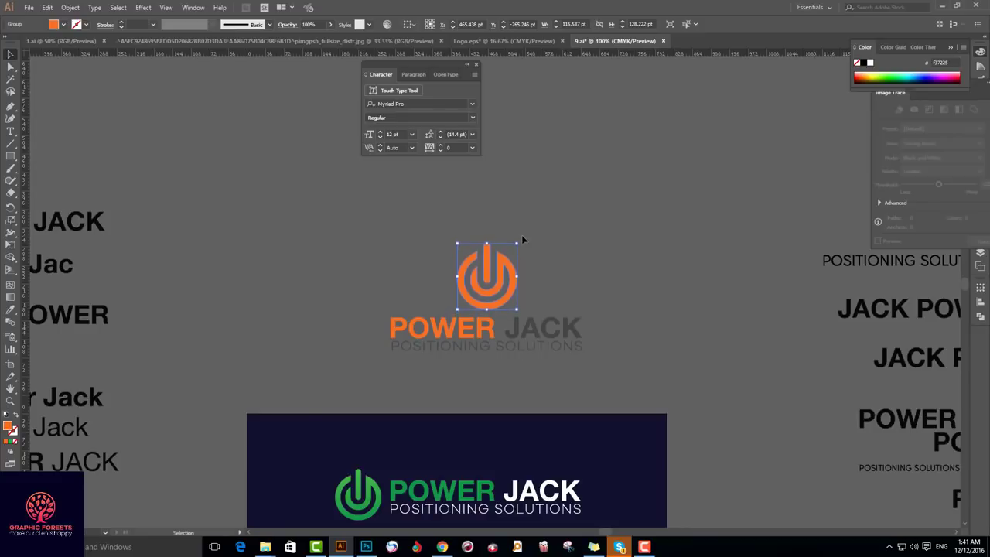
key("Up")
key("Up")
key("Up")
left_click_drag(517, 242, 520, 237)
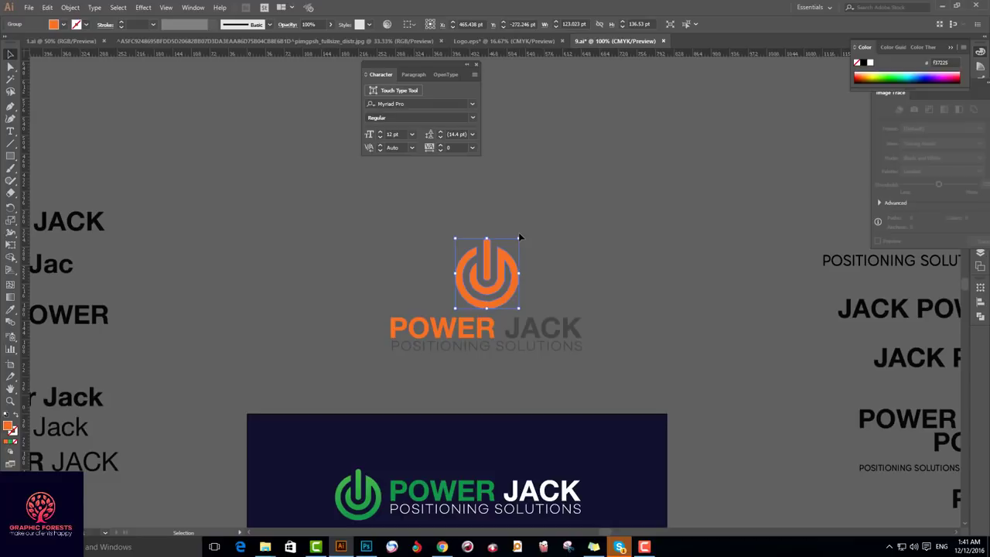
left_click(573, 269)
scroll(565, 325, "up", 2)
scroll(588, 356, "down", 1)
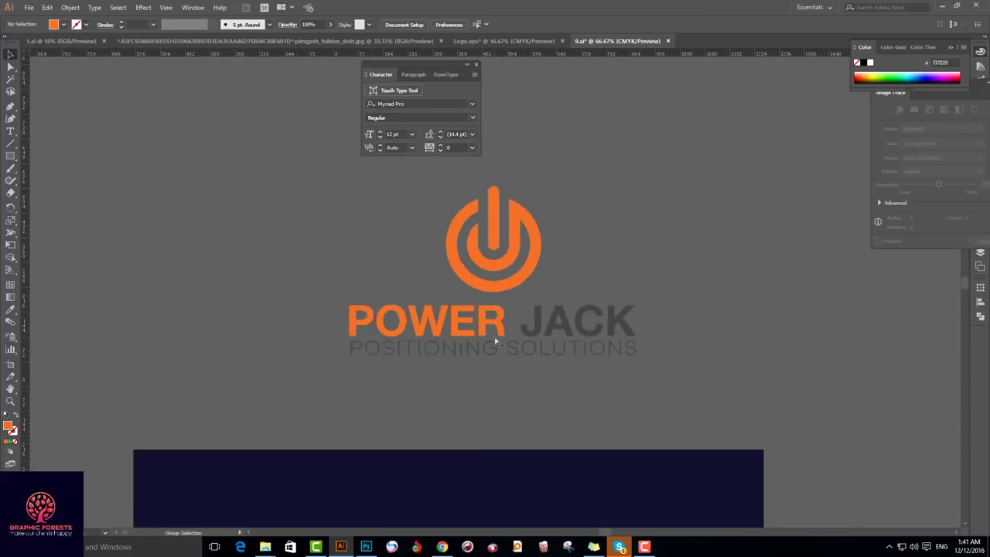
scroll(613, 389, "down", 2)
- Drag the orange stacked POWER JACK logo from Illustrator onto the Photoshop card
left_click(503, 288)
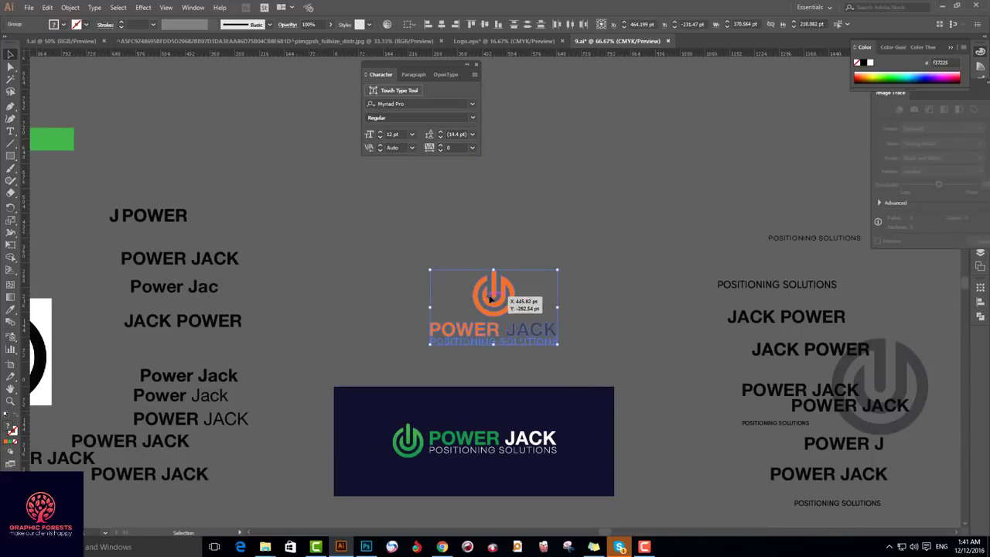
left_click_drag(503, 288, 468, 456)
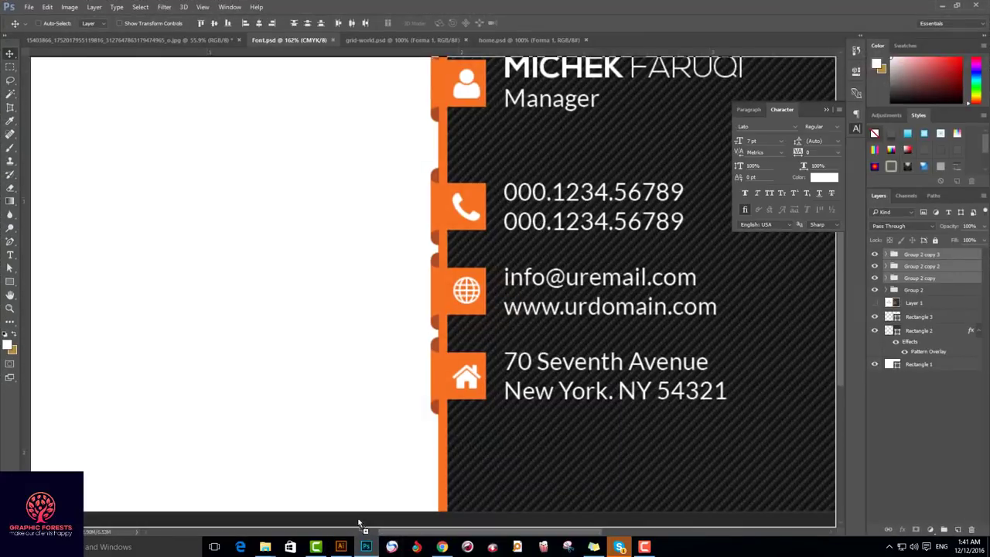
scroll(747, 284, "down", 3)
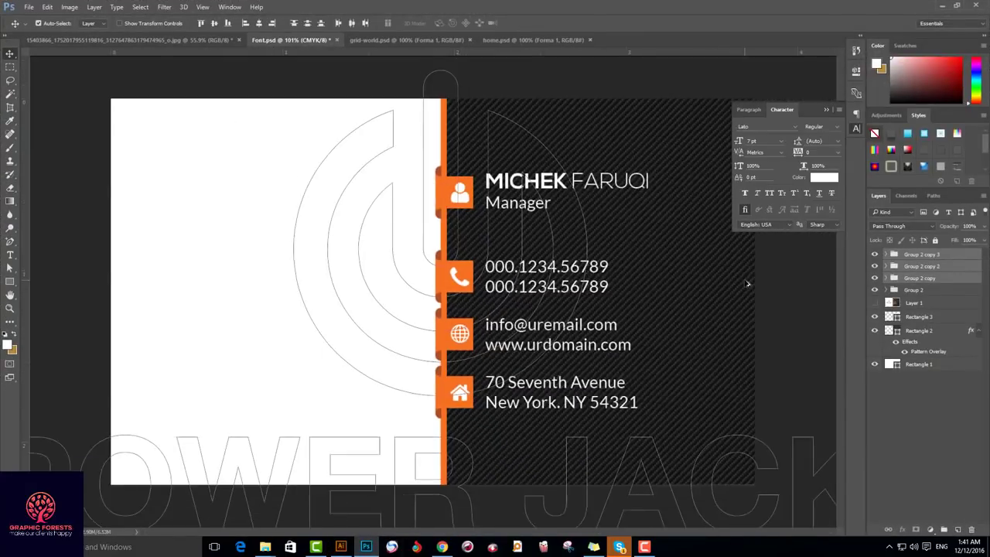
scroll(746, 284, "down", 1)
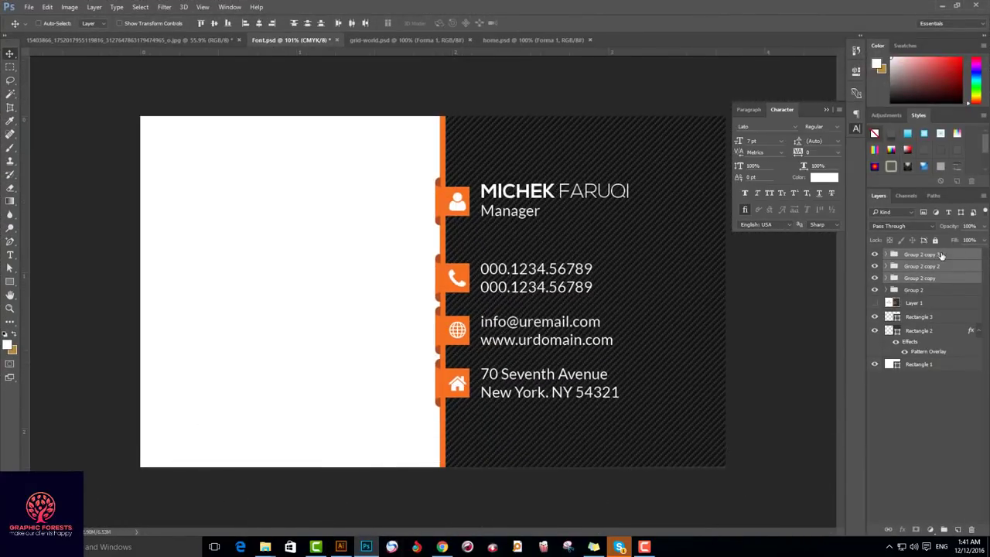
left_click(340, 547)
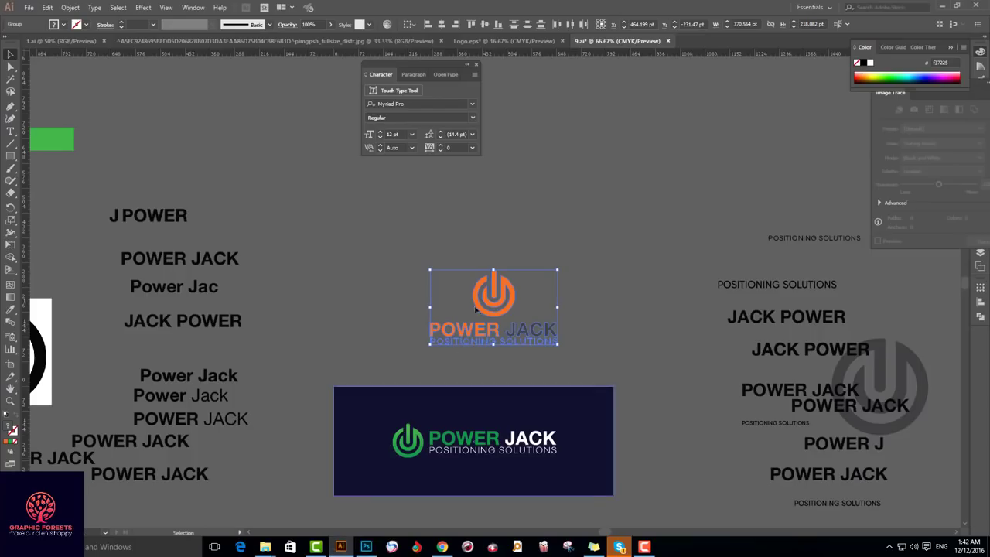
left_click_drag(476, 309, 370, 551)
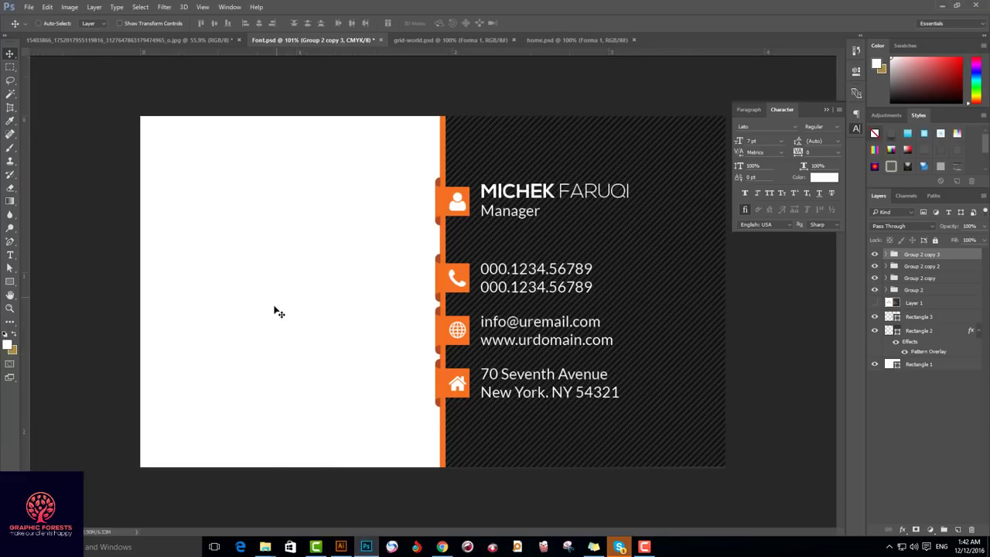
left_click_drag(369, 551, 277, 298)
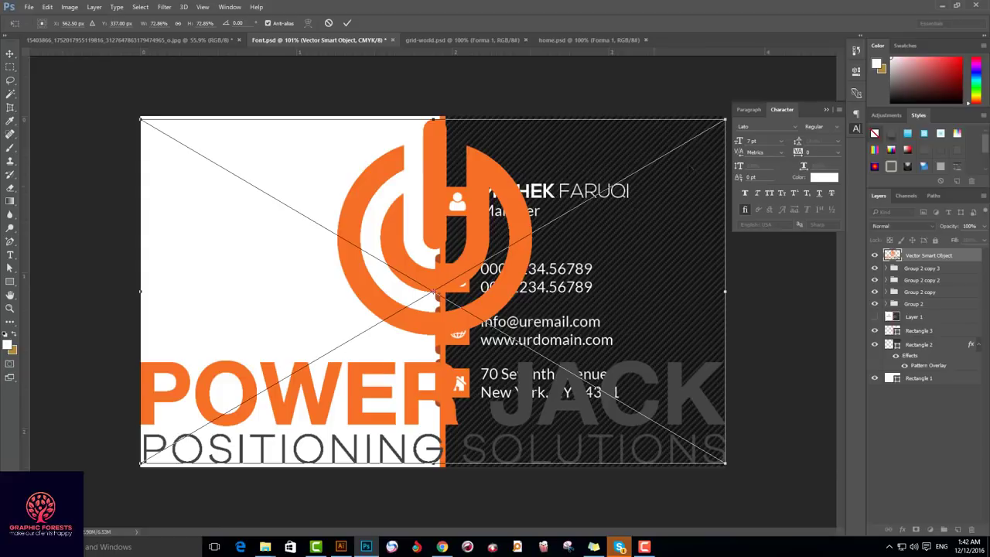
- Scale the placed logo down and move it onto the card's white left half
left_click_drag(725, 120, 501, 223)
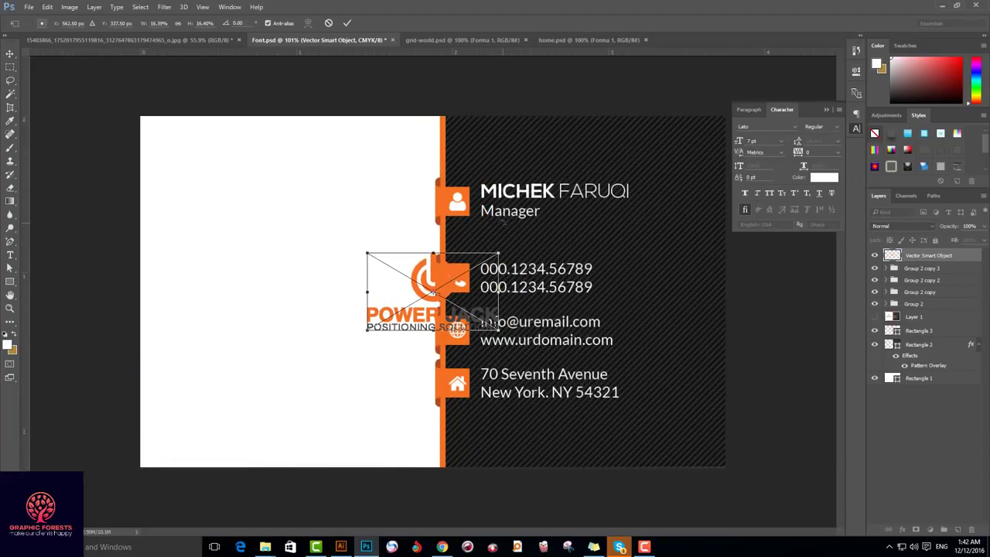
key("Return")
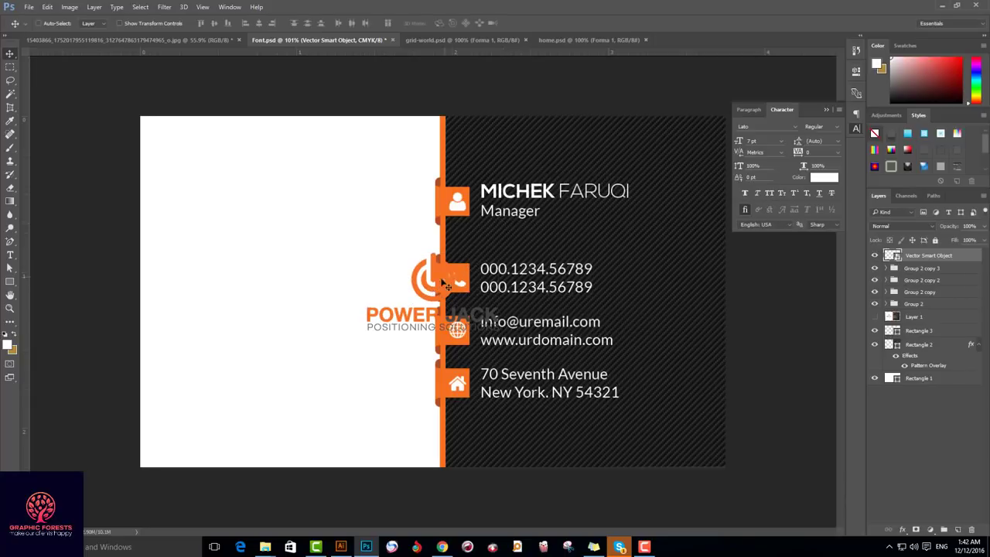
left_click_drag(434, 292, 282, 293)
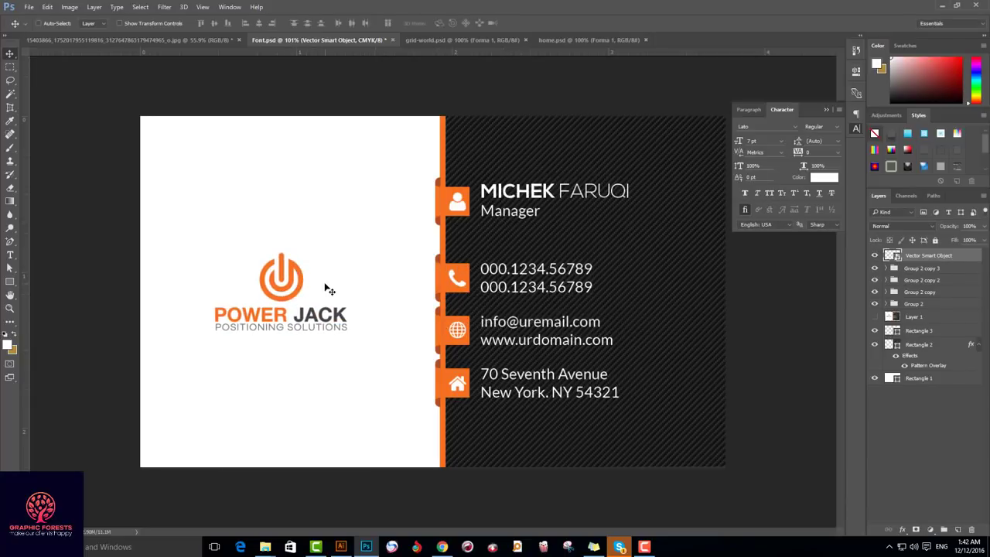
left_click(10, 67)
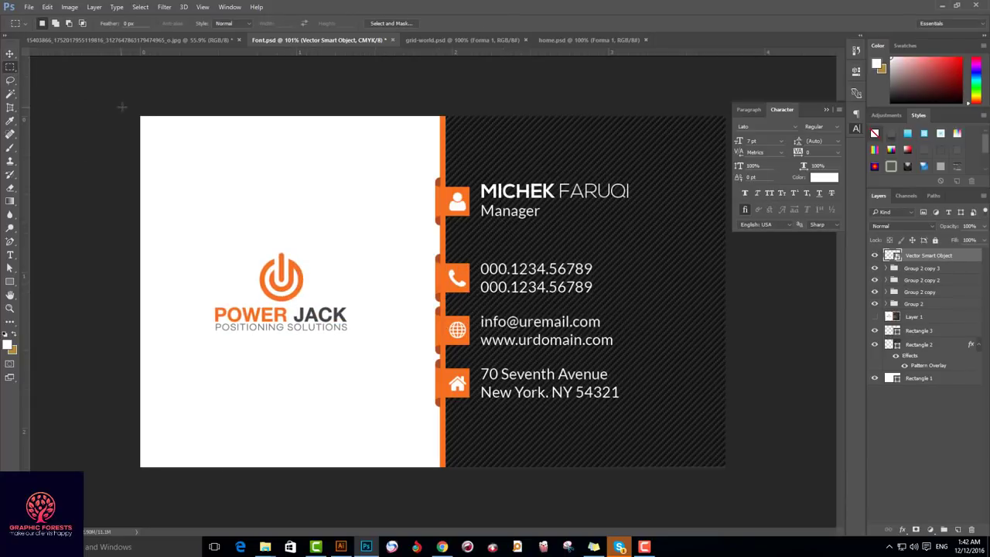
- Centre the logo horizontally within a selection of the card's white left half
left_click_drag(141, 117, 440, 460)
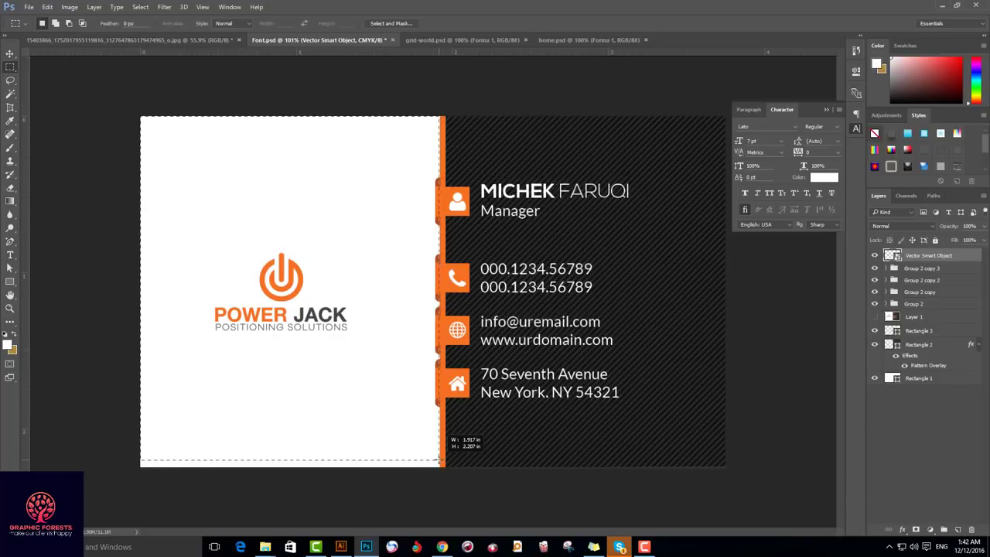
left_click_drag(440, 460, 441, 467)
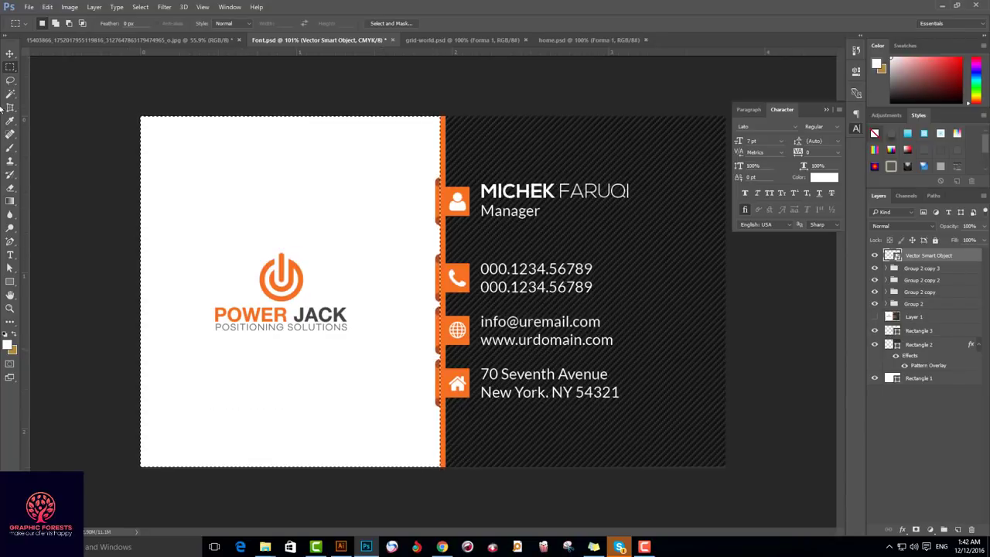
left_click(10, 53)
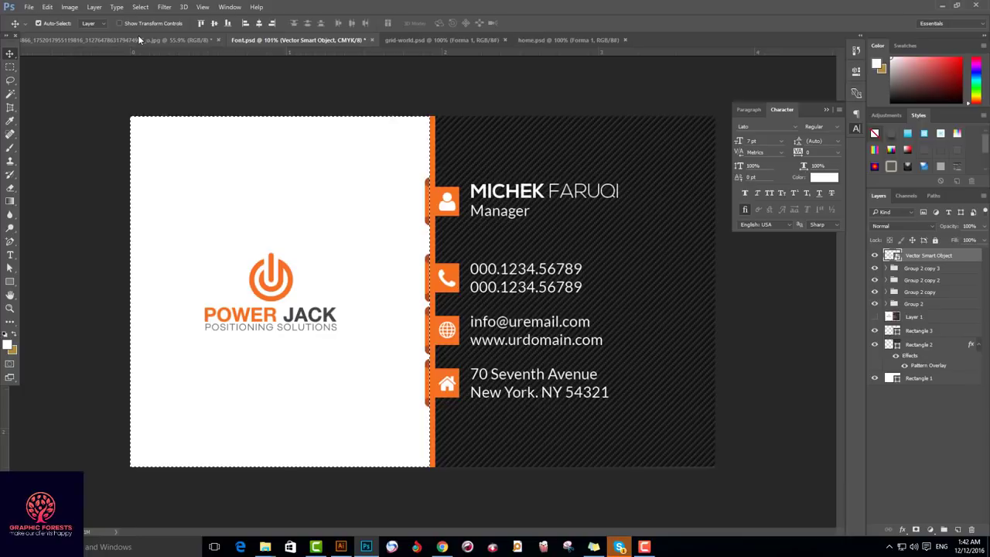
key("ctrl+semicolon")
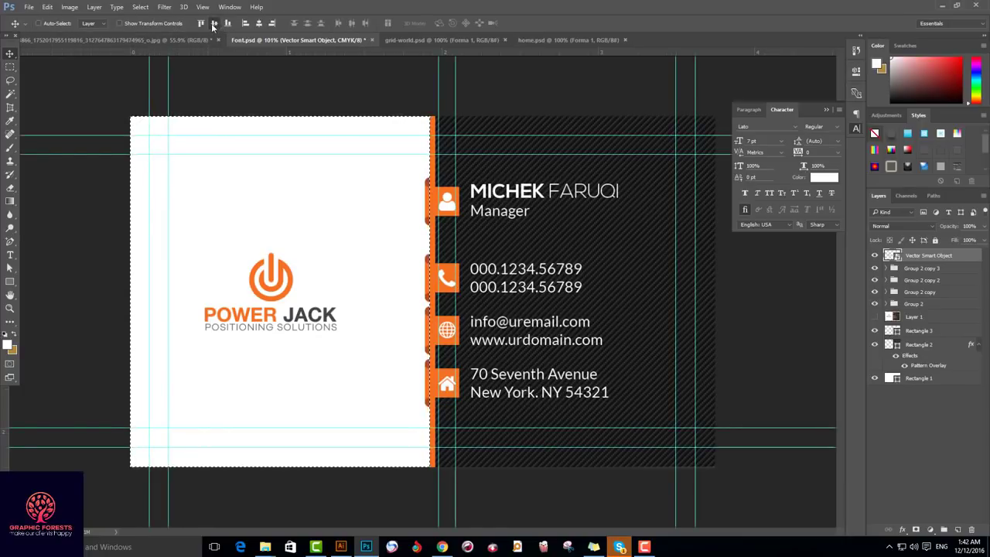
left_click(258, 23)
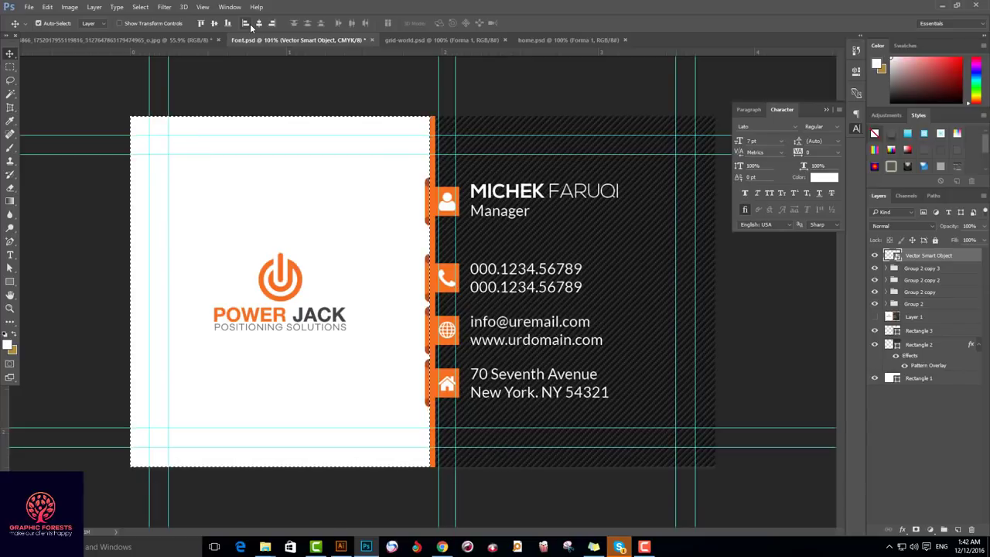
left_click(10, 67)
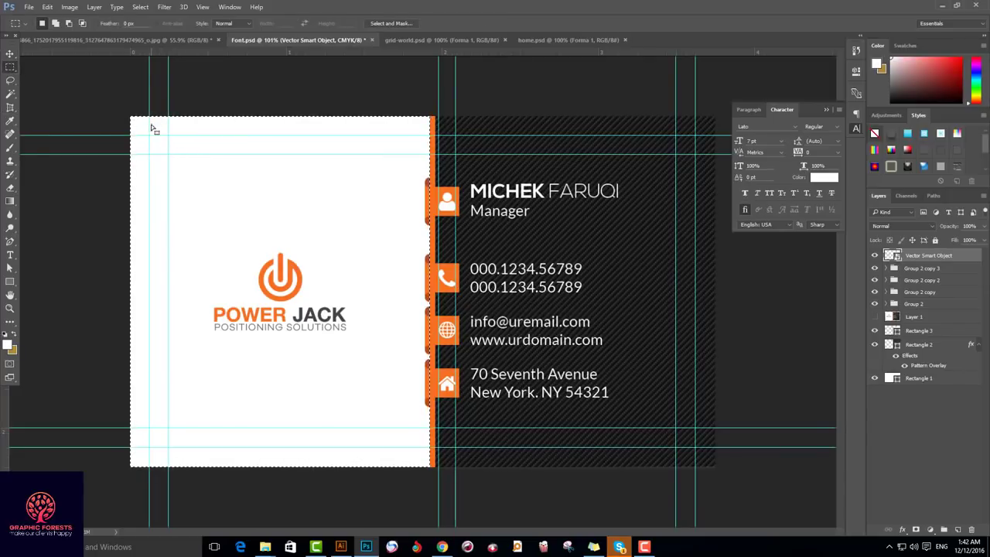
left_click(82, 126)
left_click_drag(149, 116, 429, 468)
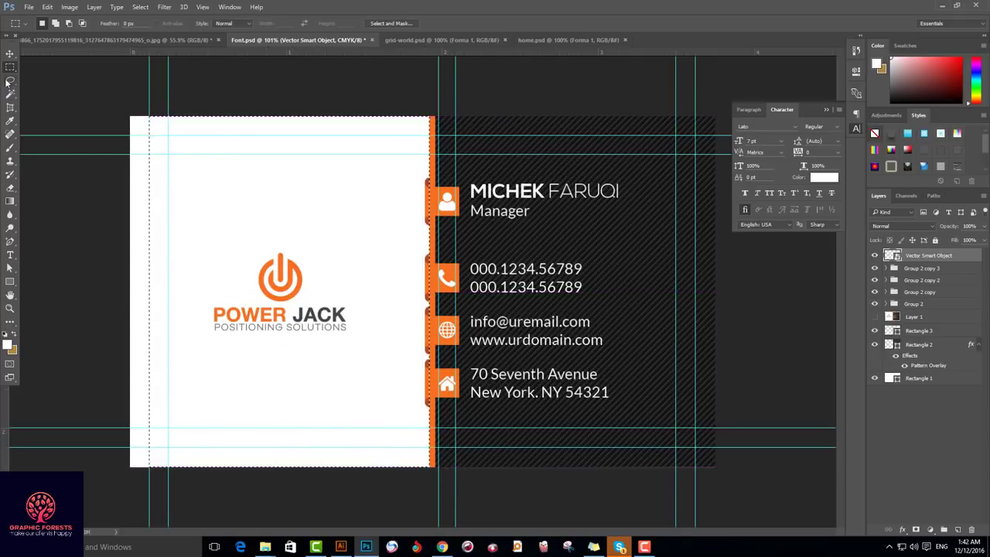
left_click(10, 54)
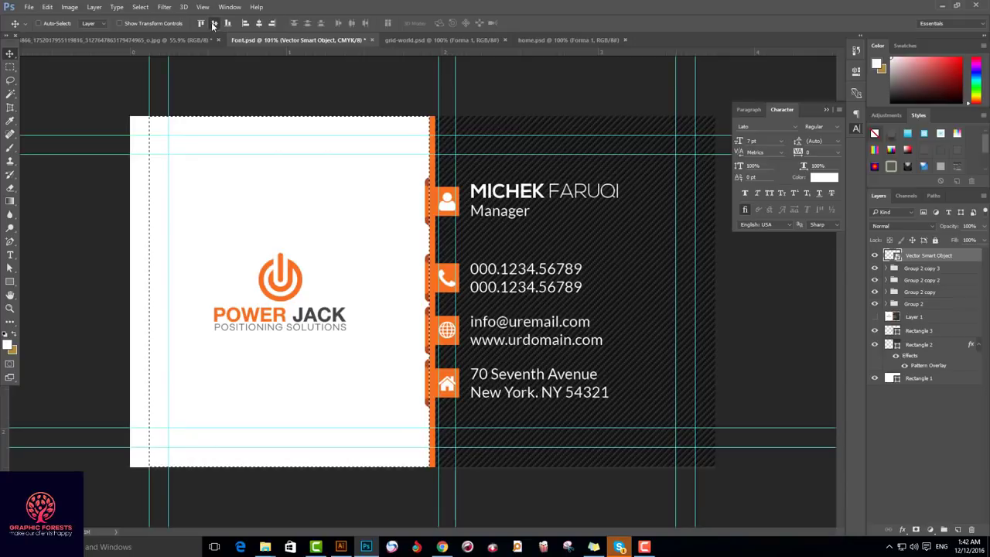
left_click(259, 24)
key("ctrl+d")
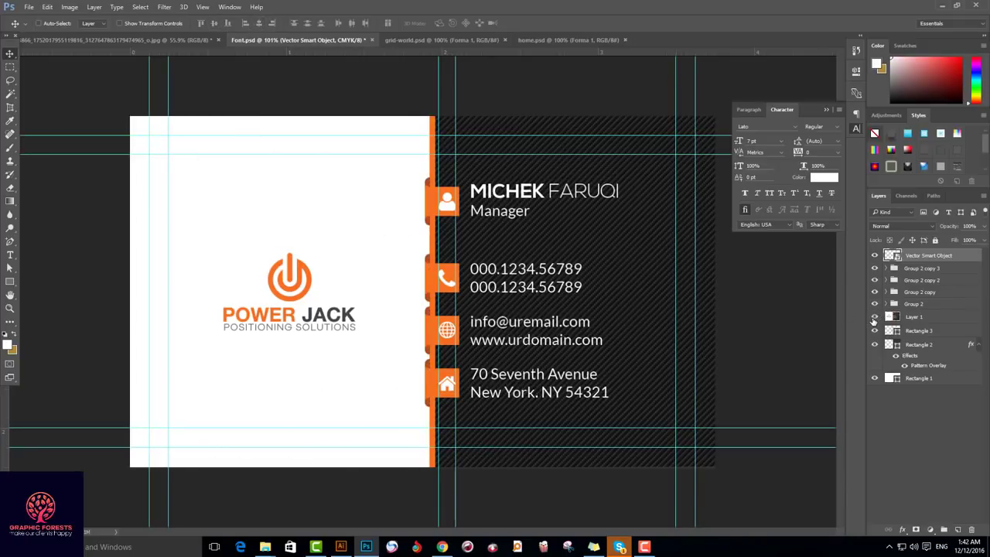
- Hide the FUMA STUDIO overlay and enlarge the POWER JACK logo slightly
left_click(875, 317)
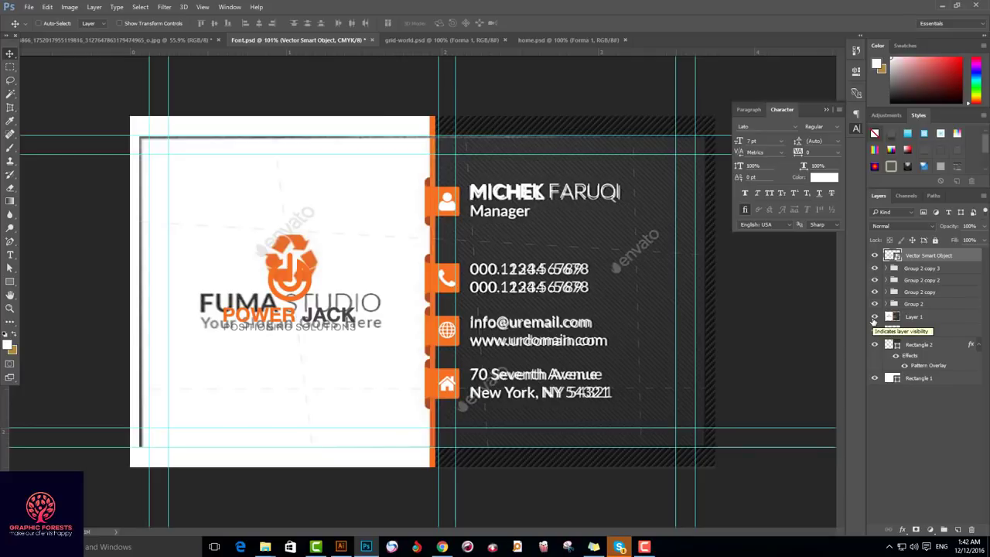
left_click(875, 317)
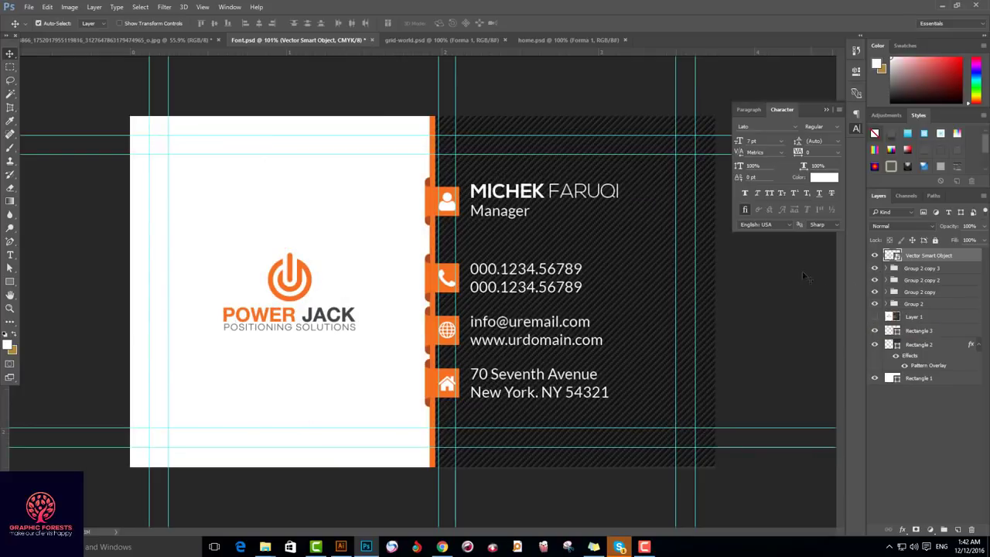
key("ctrl+t")
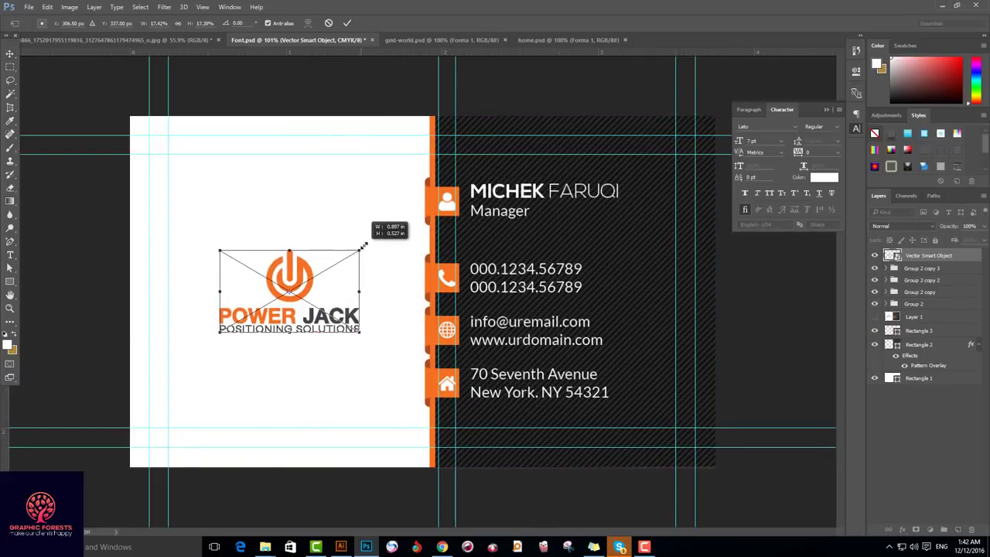
left_click_drag(359, 250, 366, 246)
key("Return")
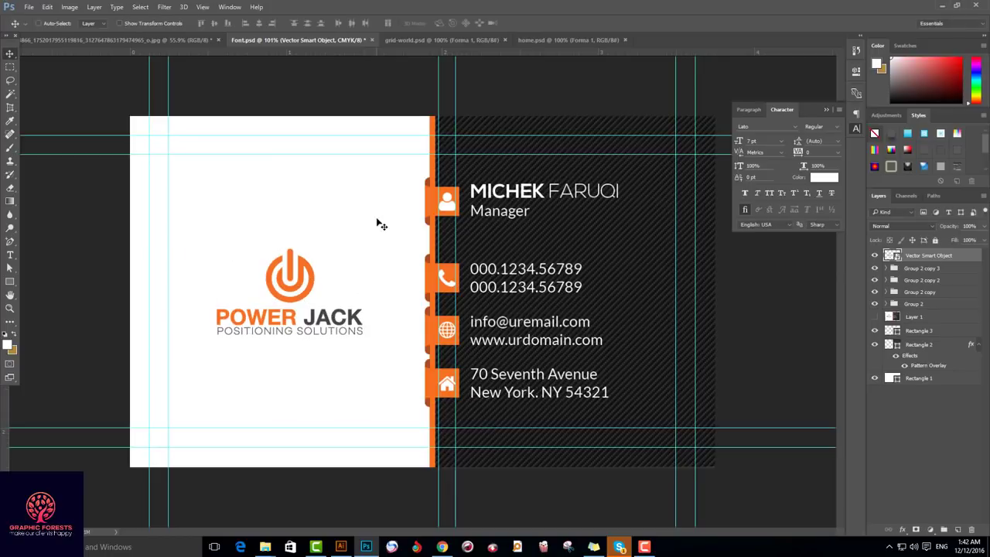
- Save Font.psd with guides hidden, then review it at 100% and restore the guides
key("ctrl+semicolon")
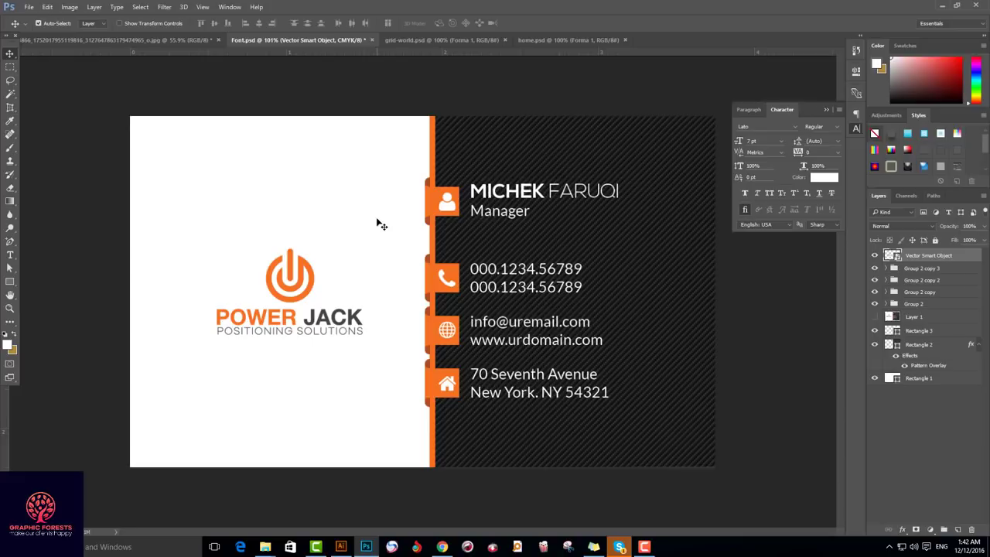
key("ctrl+s")
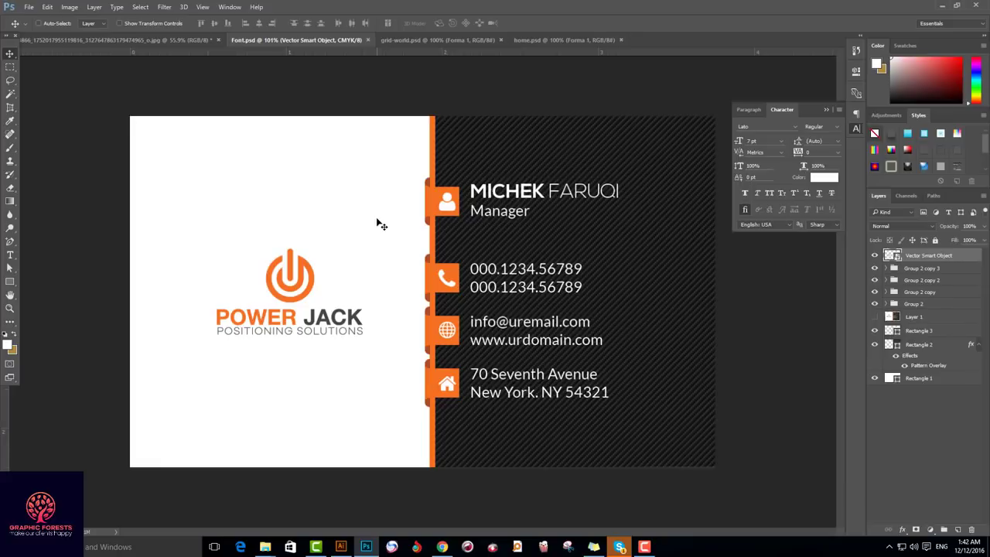
key("ctrl+1")
scroll(503, 255, "down", 2)
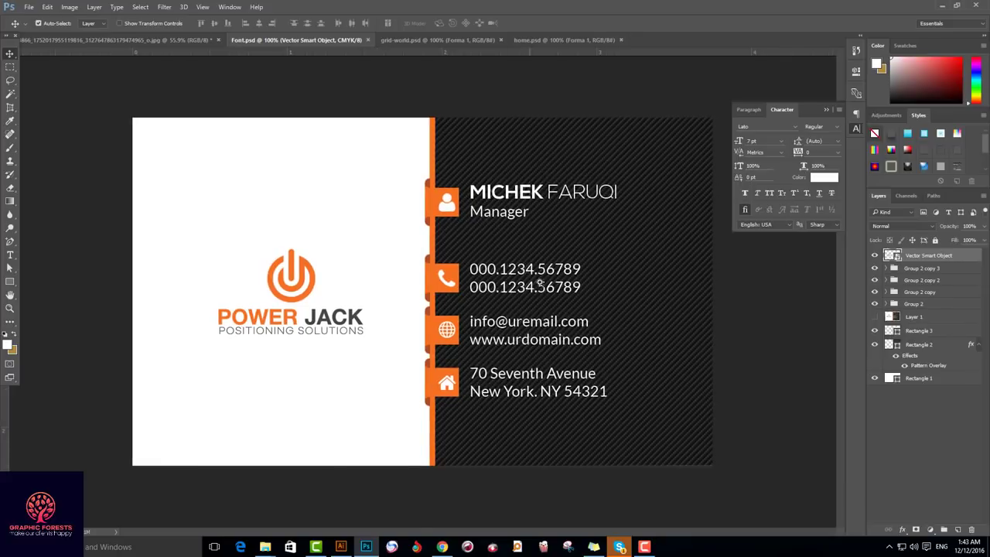
scroll(503, 255, "up", 3)
scroll(503, 255, "down", 4)
scroll(504, 252, "down", 1)
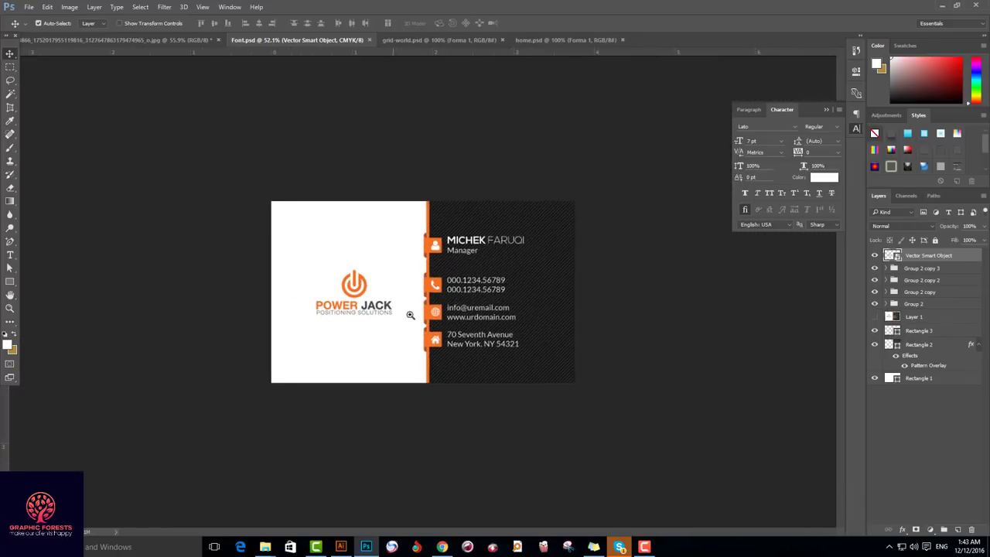
scroll(421, 297, "up", 3)
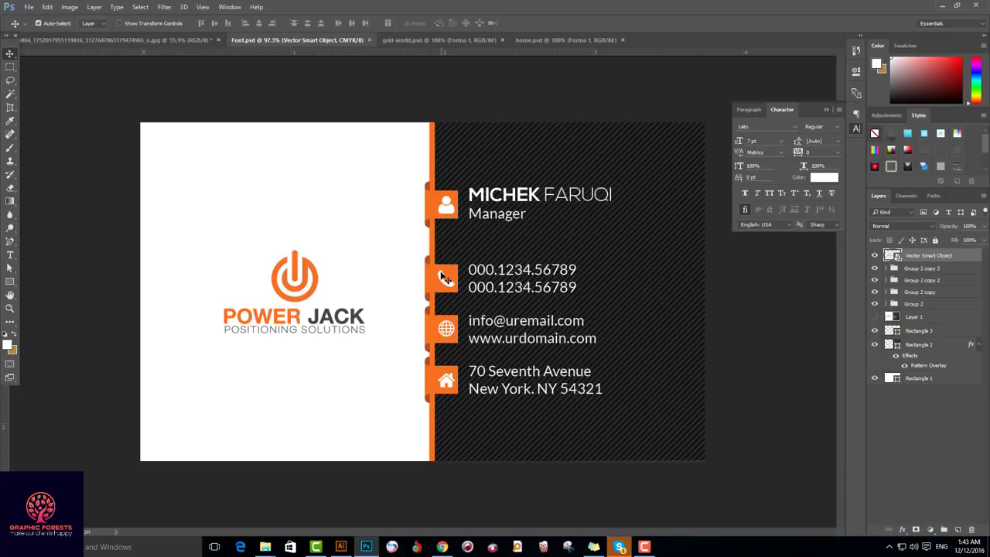
key("ctrl+semicolon")
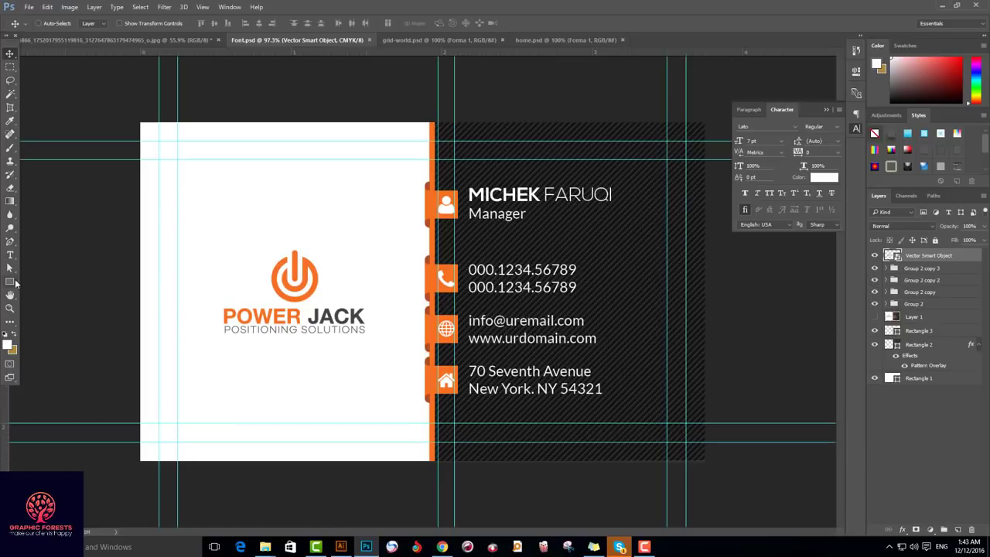
- Draw an unfilled rectangle inset from the card edges along the guides
left_click(10, 282)
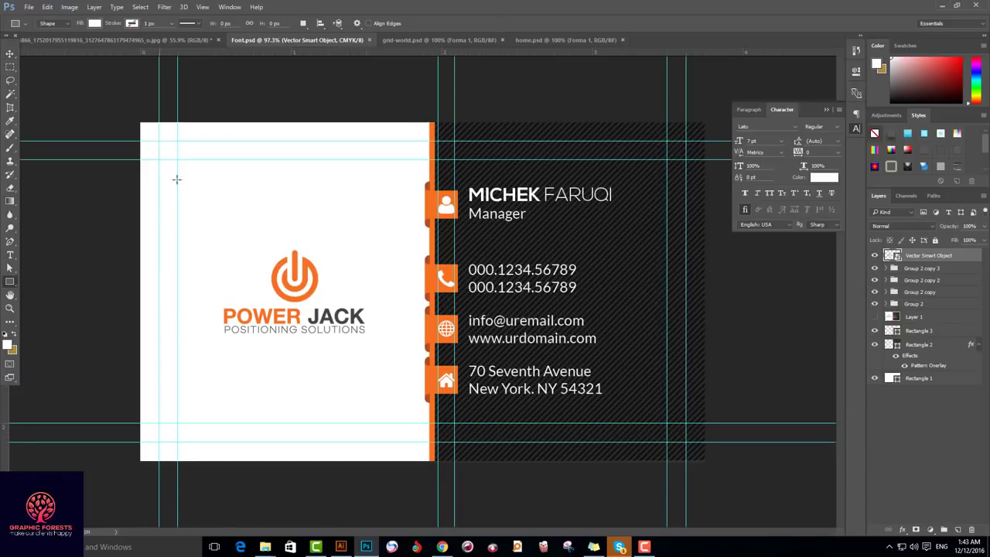
mouse_move(160, 141)
left_mouse_down()
mouse_move(694, 443)
mouse_move(685, 443)
left_mouse_up()
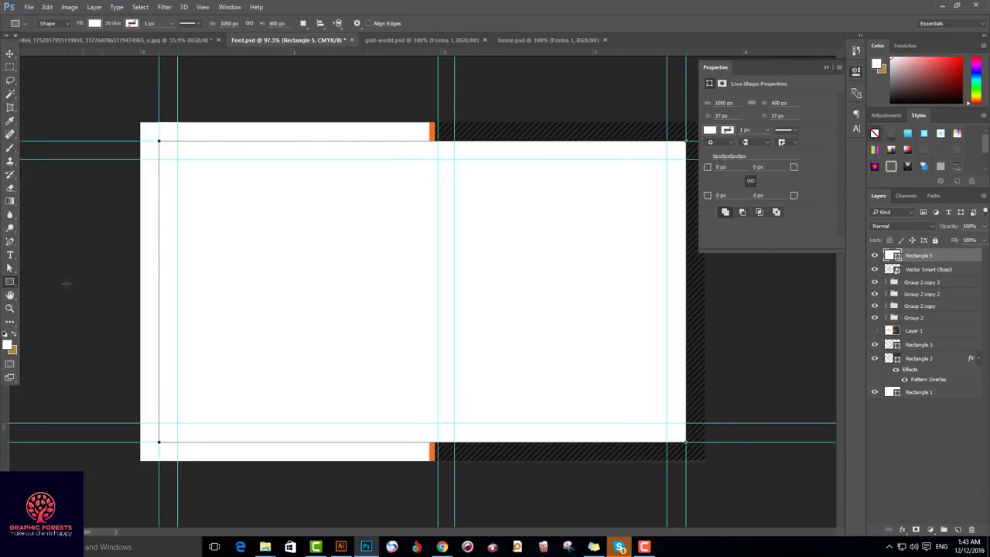
left_click(95, 24)
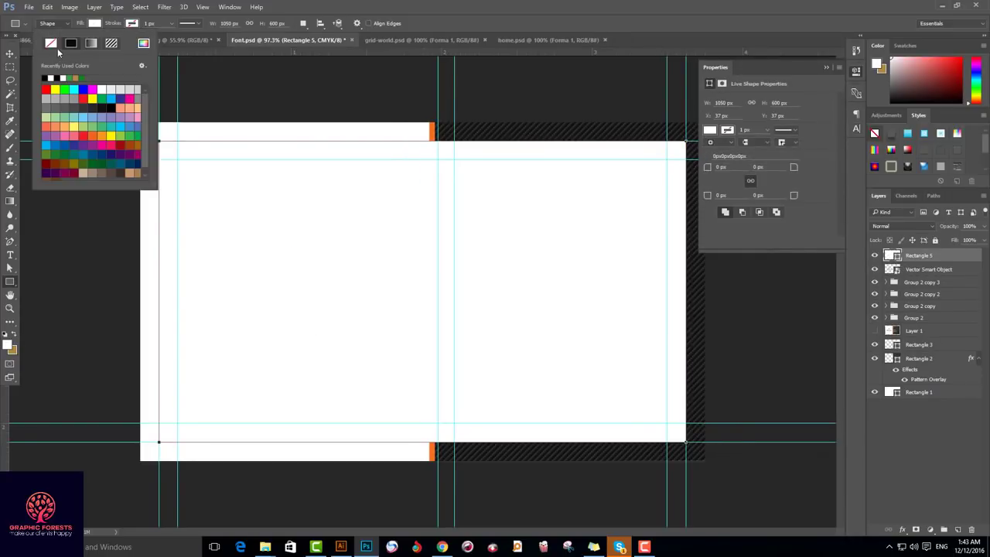
left_click(51, 43)
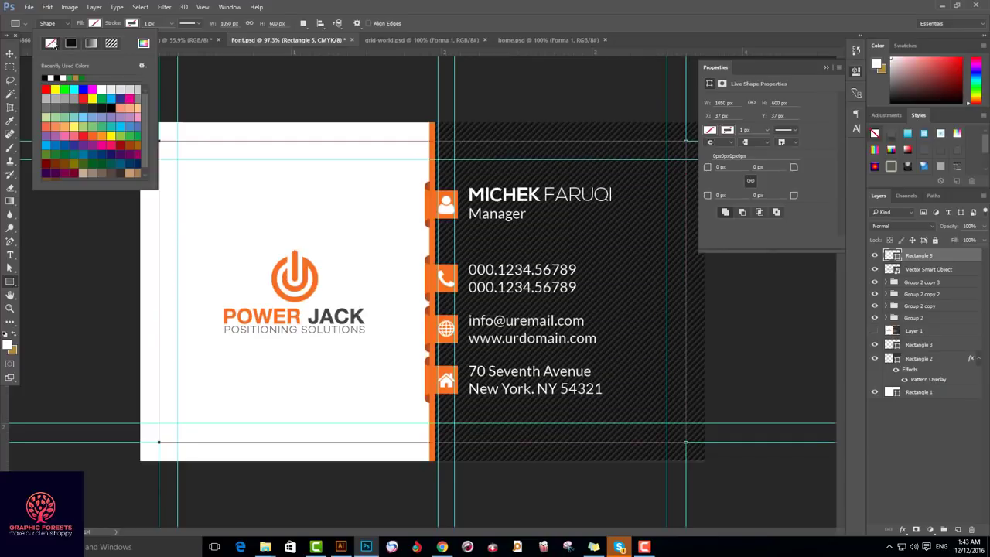
- Give the rectangle a red dashed outline, hide the guides, and bring up Save As
left_click(132, 24)
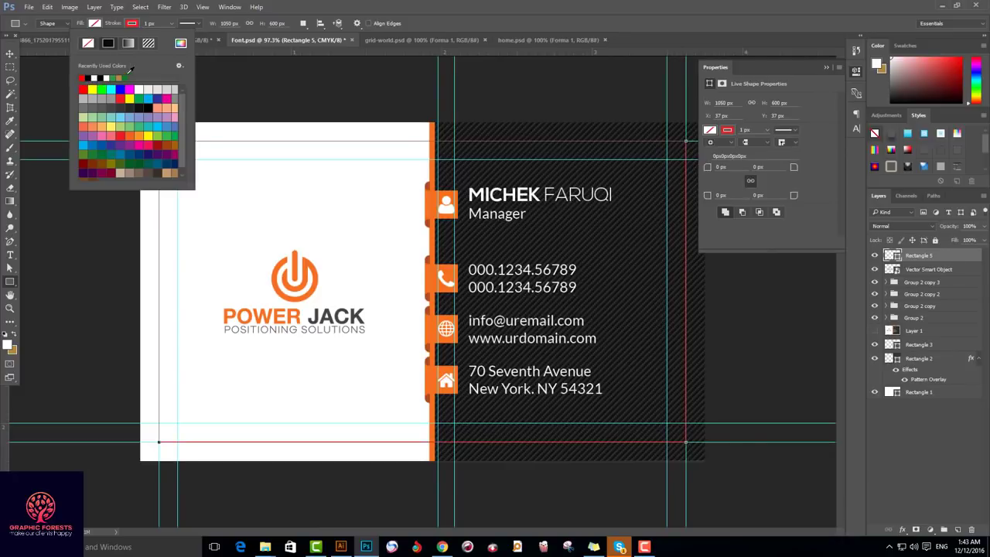
left_click(191, 24)
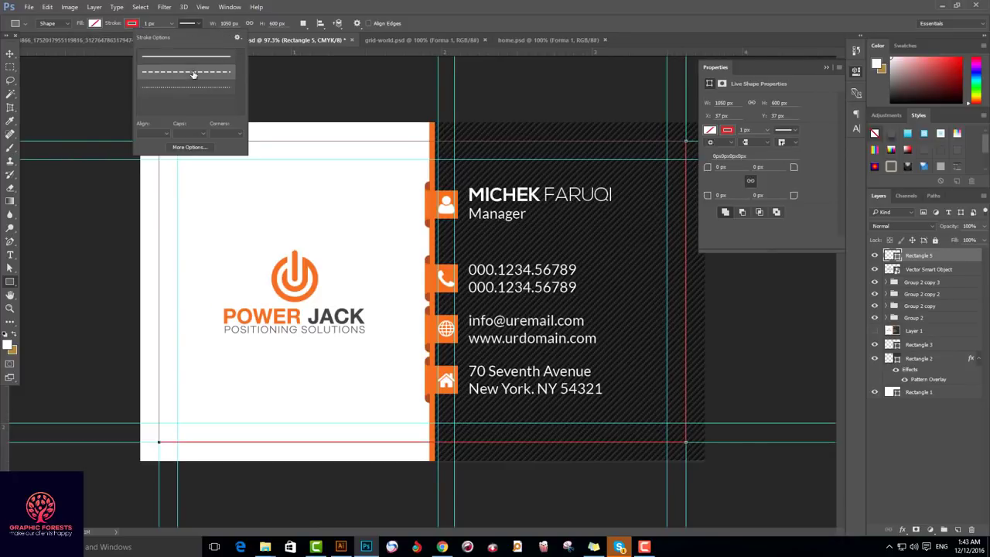
left_click(194, 77)
left_click(10, 53)
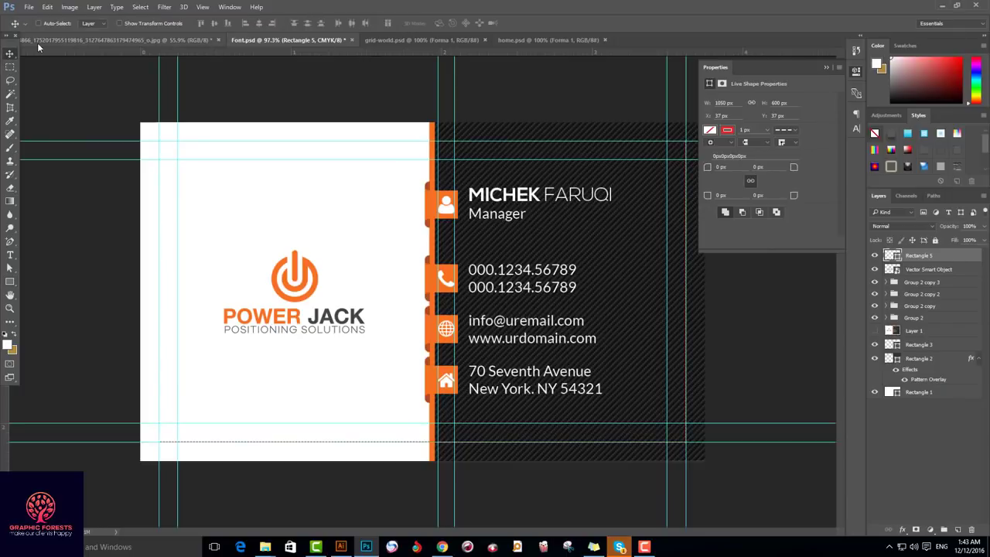
key("ctrl+semicolon")
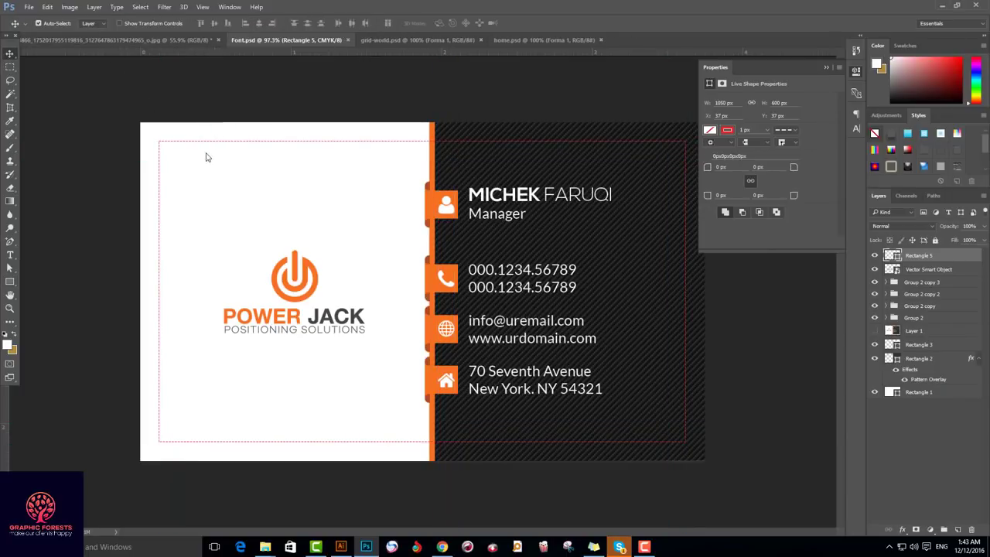
key("ctrl+shift+s")
left_click(186, 437)
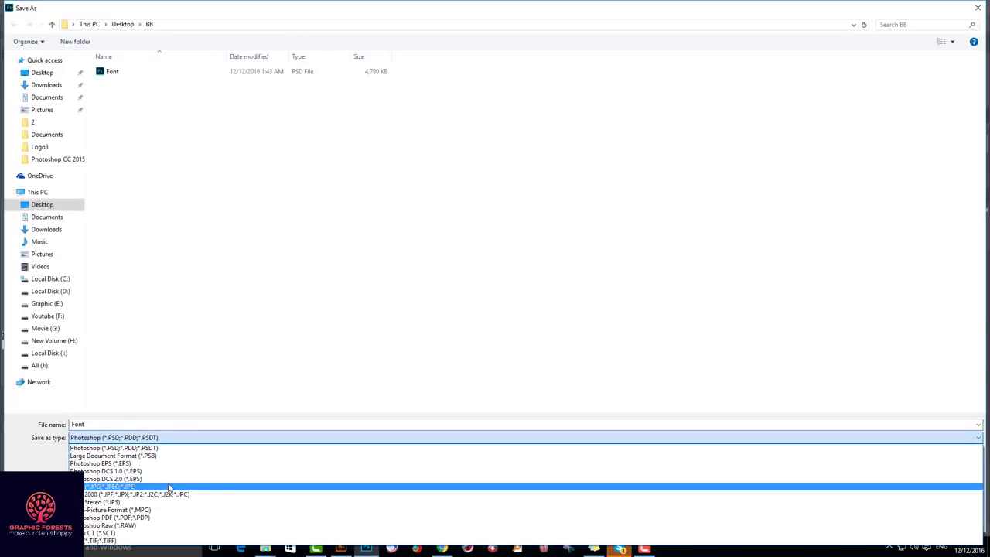
- Save the design as Font in JPEG format in the Desktop BB folder, accepting the JPEG options
left_click(172, 487)
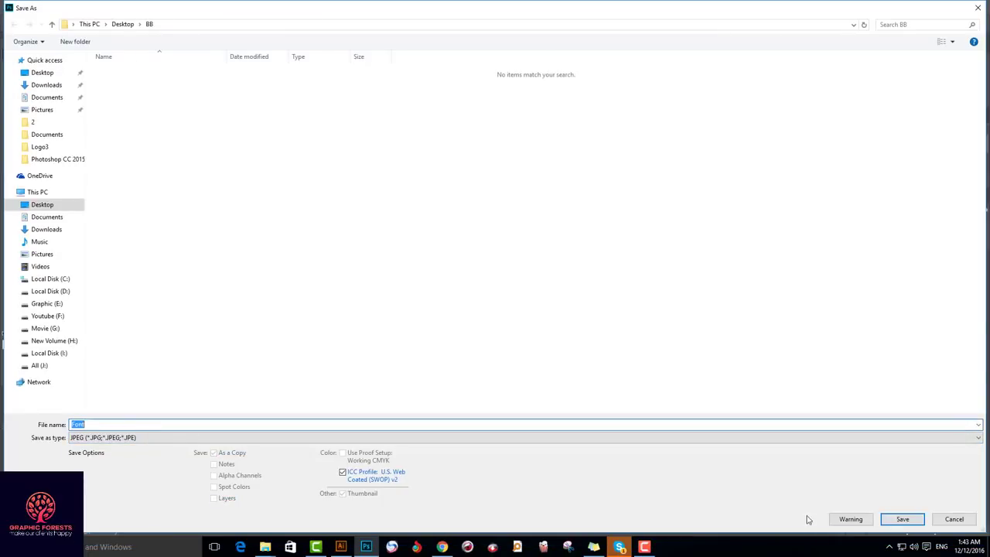
left_click(899, 519)
left_click(555, 149)
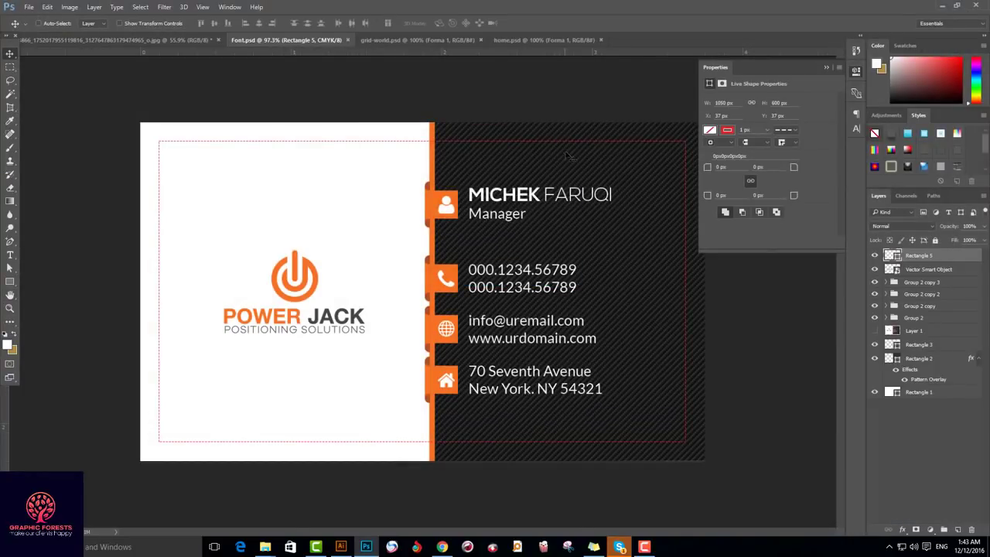
- In the mockup photo, mark the black FUMA STUDIO card's four corners for a perspective crop
left_click(182, 42)
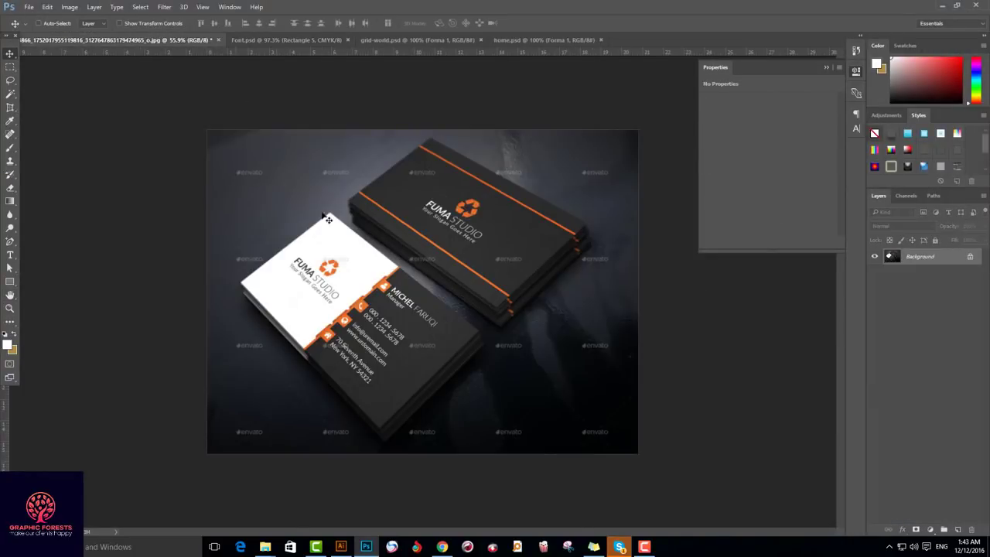
scroll(529, 205, "up", 5)
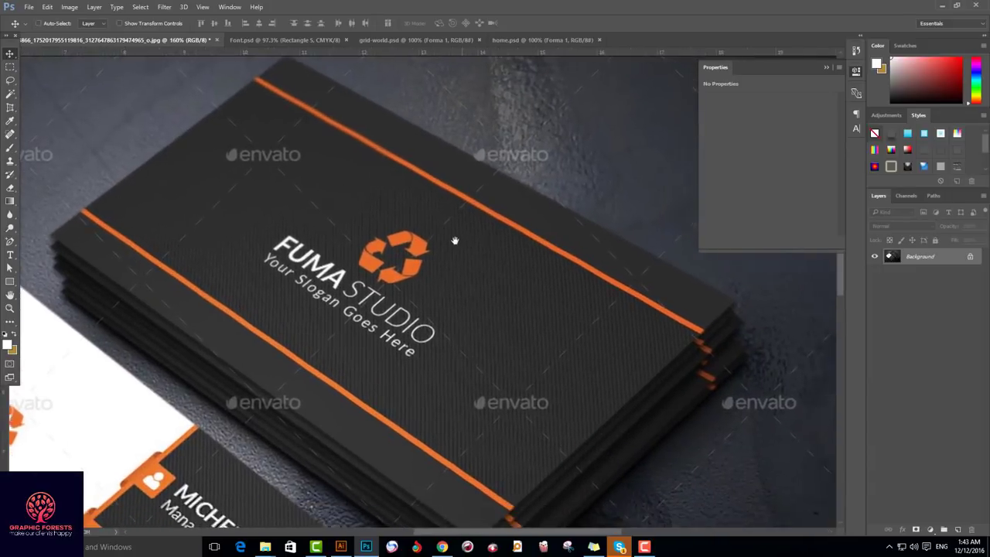
scroll(581, 272, "down", 3)
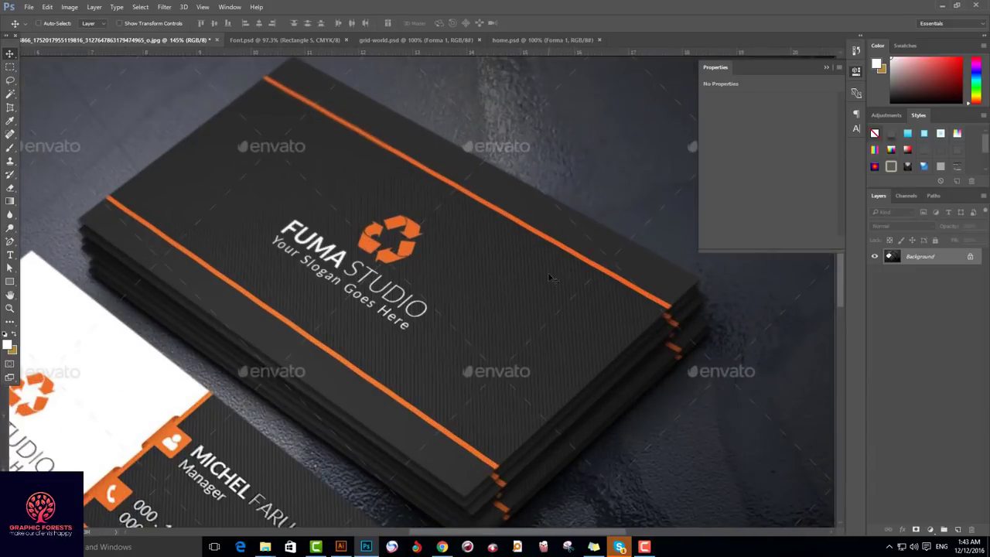
scroll(543, 273, "down", 1)
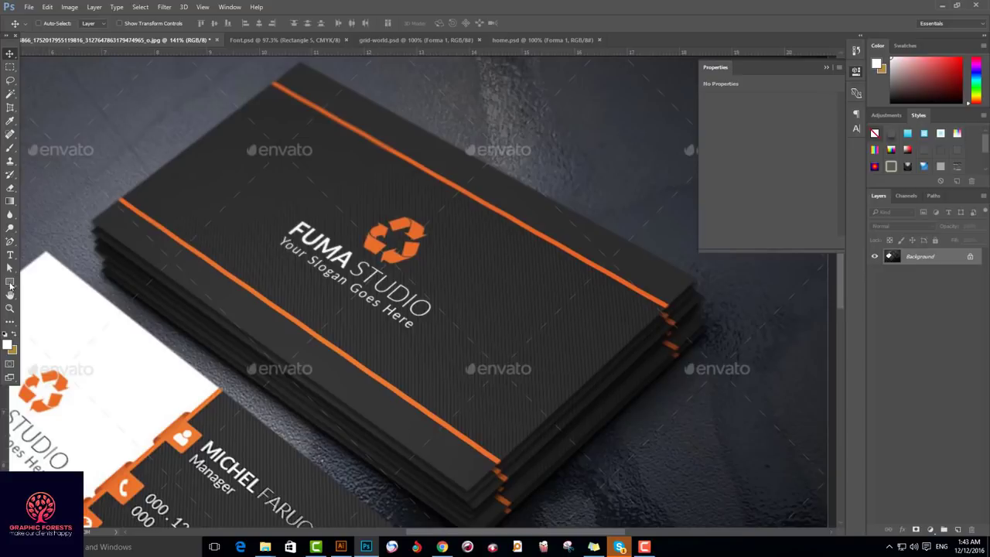
left_click(10, 107)
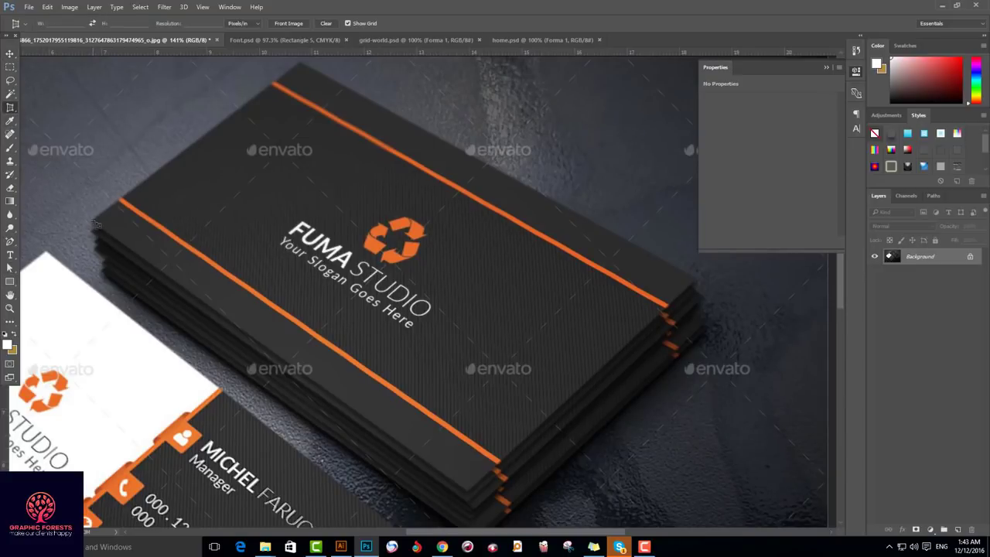
left_click(93, 221)
left_click(302, 62)
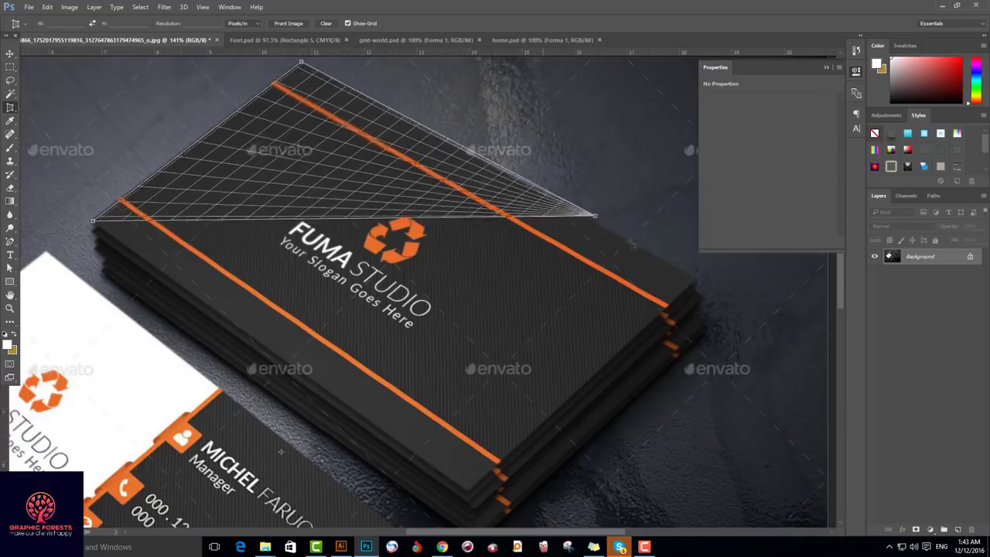
left_click(694, 278)
left_click(475, 499)
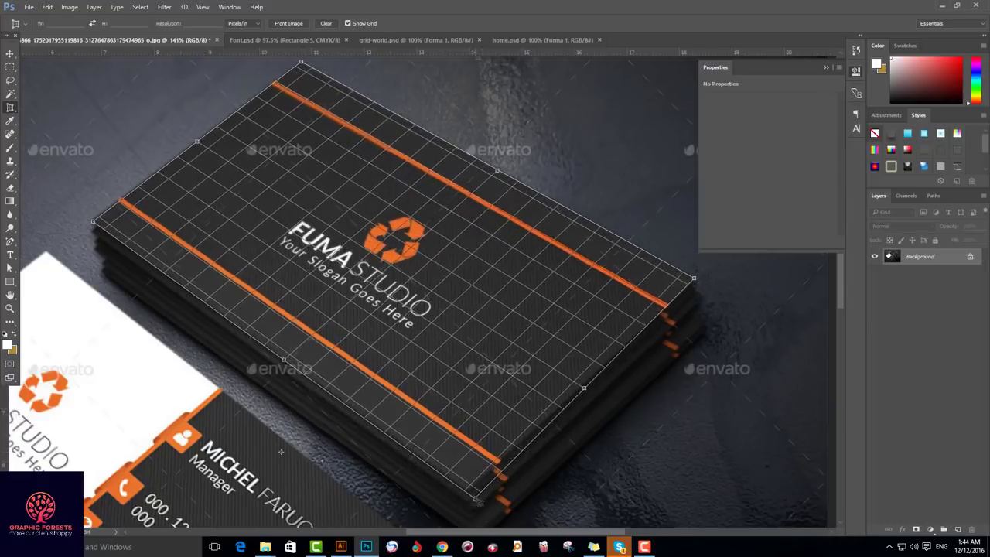
left_click_drag(475, 499, 468, 491)
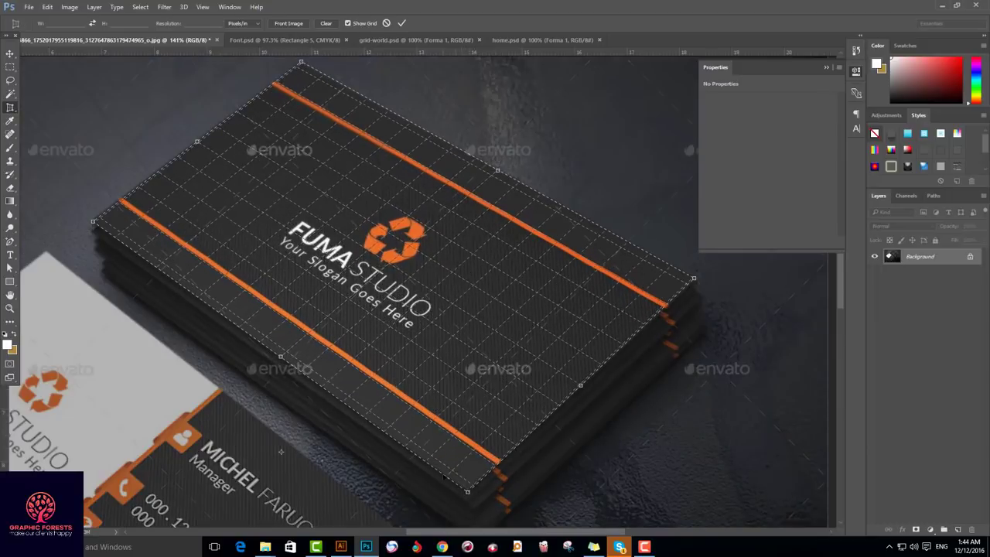
- Apply the perspective crop and reposition the flattened card image
left_click(11, 55)
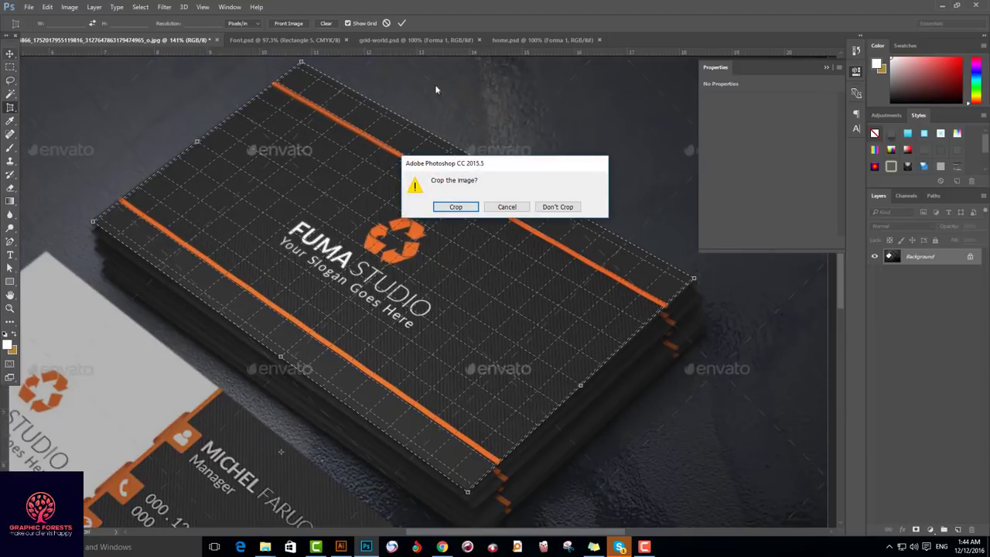
left_click(457, 208)
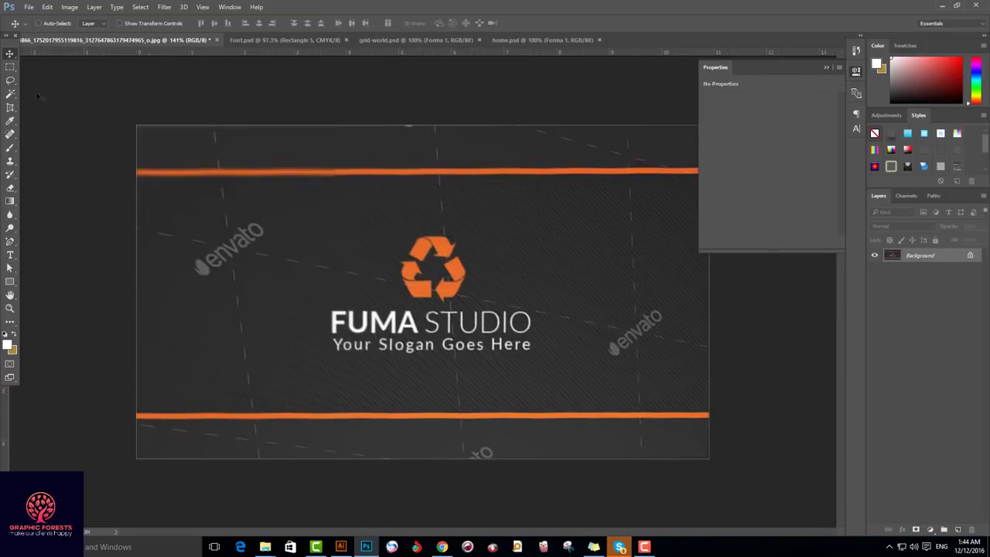
left_click_drag(513, 288, 309, 184)
- Unlock the background and delete the card's logo, contact and accent layers
left_click(492, 228)
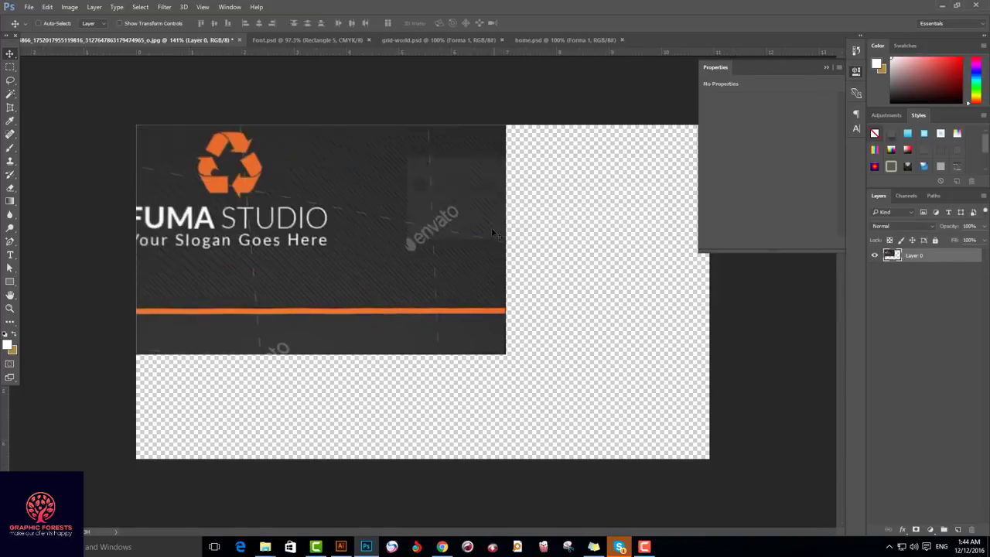
mouse_move(491, 228)
left_mouse_down()
mouse_move(285, 28)
mouse_move(396, 261)
left_mouse_up()
key("ctrl+z")
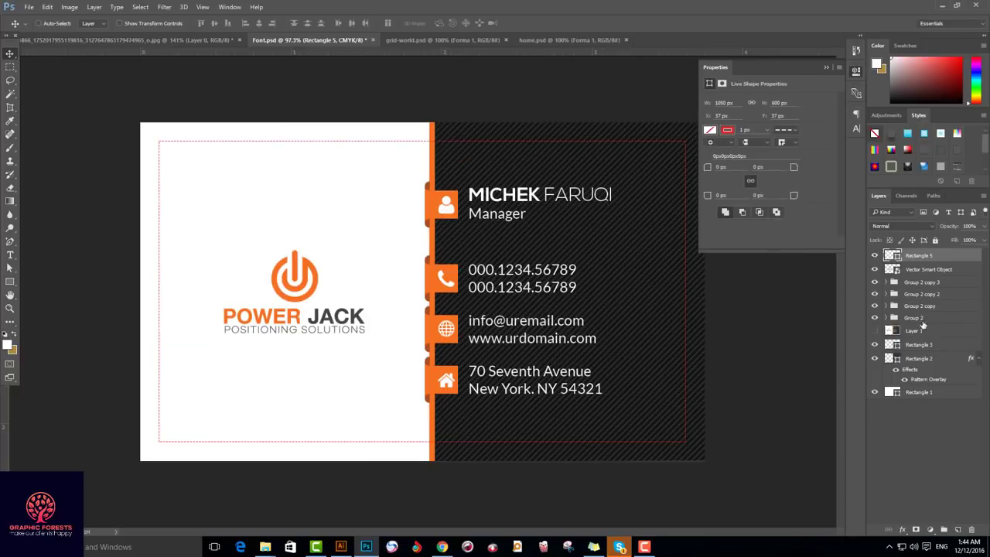
key("Delete")
key("Delete")
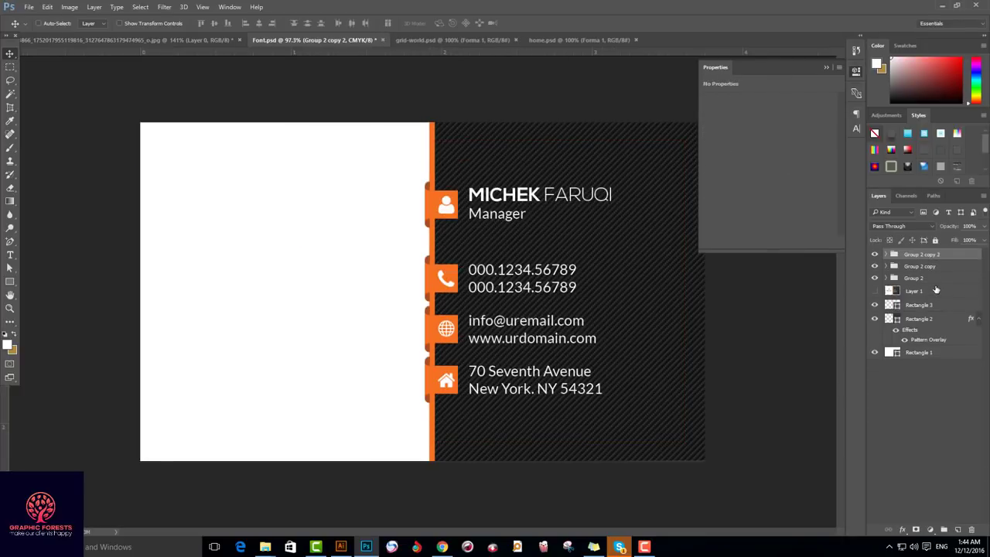
key("Delete")
key("Delete")
key("Delete")
key("Delete")
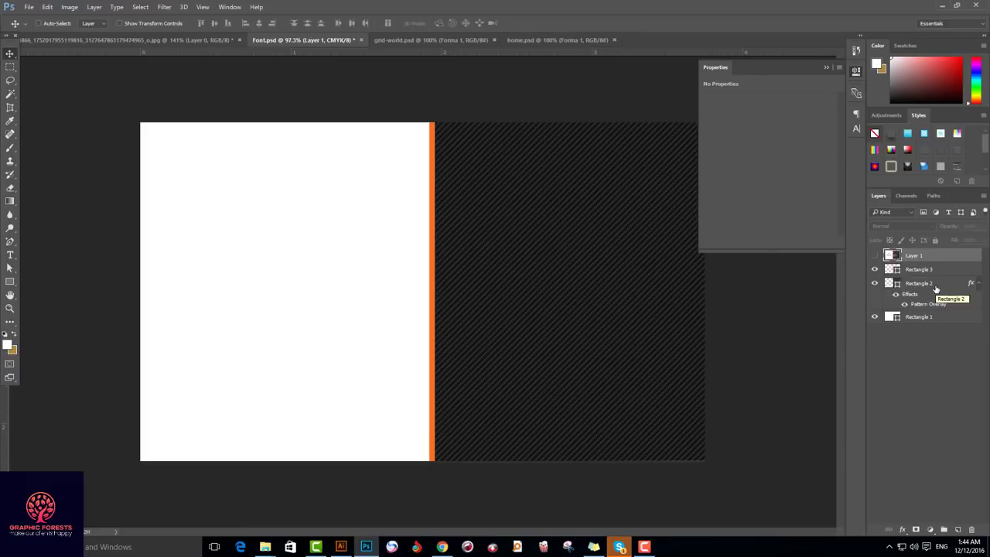
key("Delete")
key("Delete")
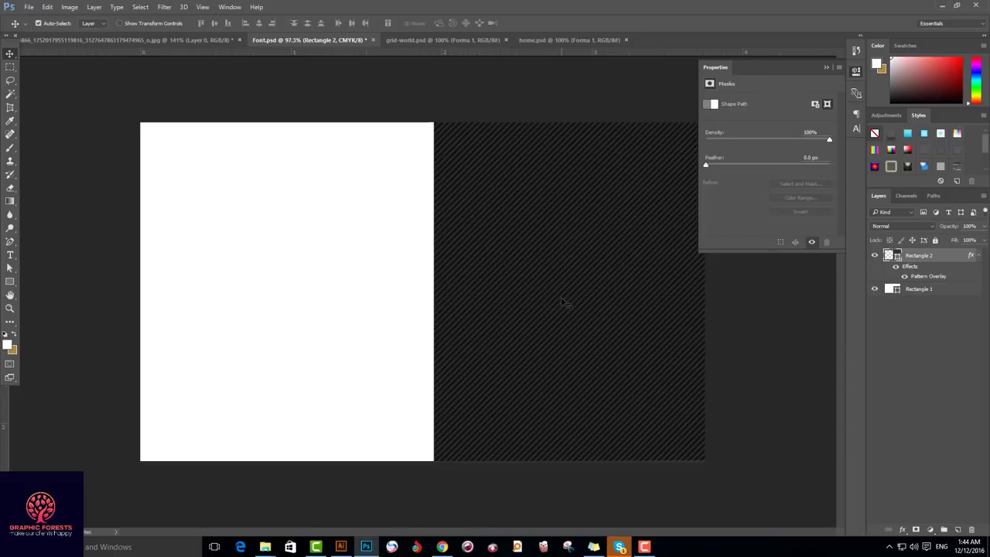
- Stretch the striped Rectangle 2 leftward to cover the whole card
key("ctrl+t")
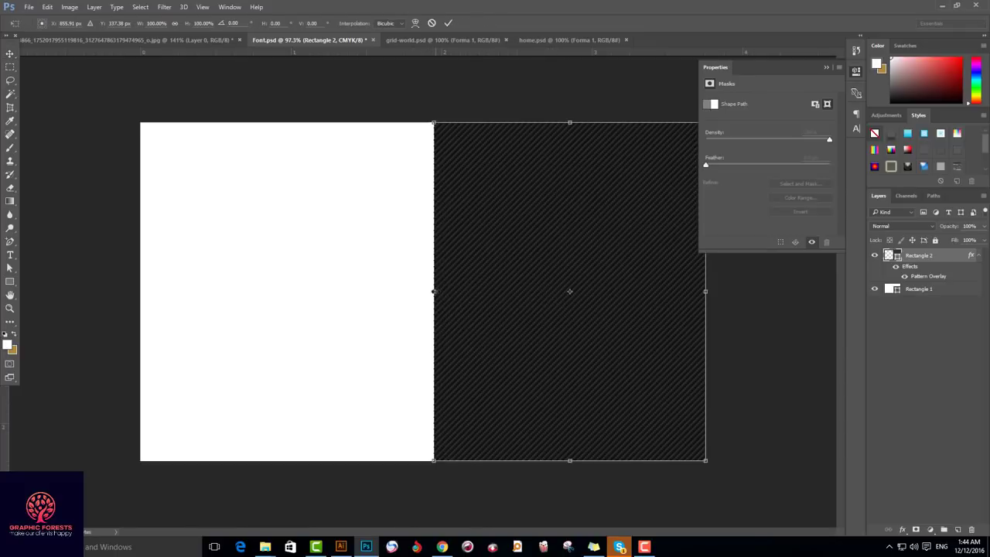
left_click_drag(434, 291, 141, 292)
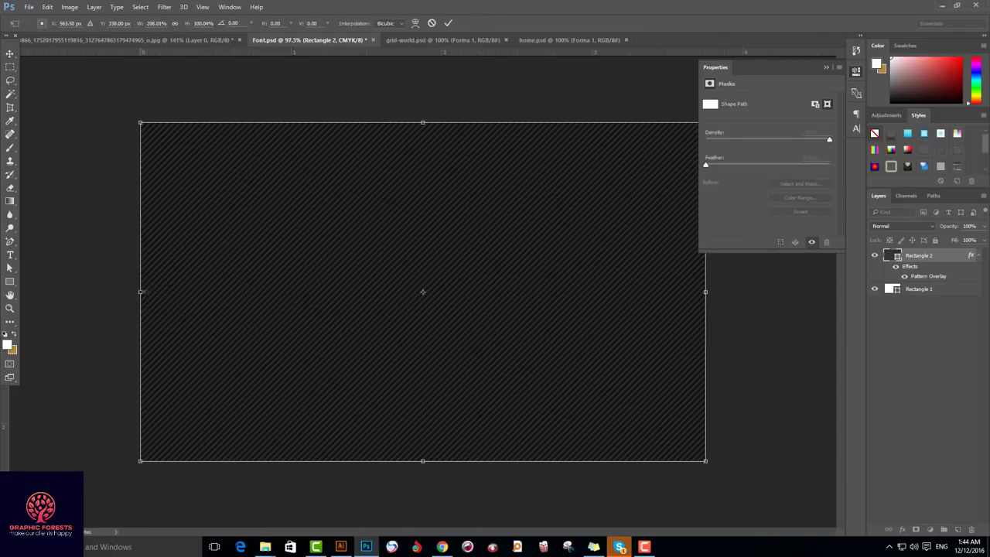
key("Return")
- Bring the FUMA STUDIO card image into Font.psd and centre it on the canvas
left_click(152, 40)
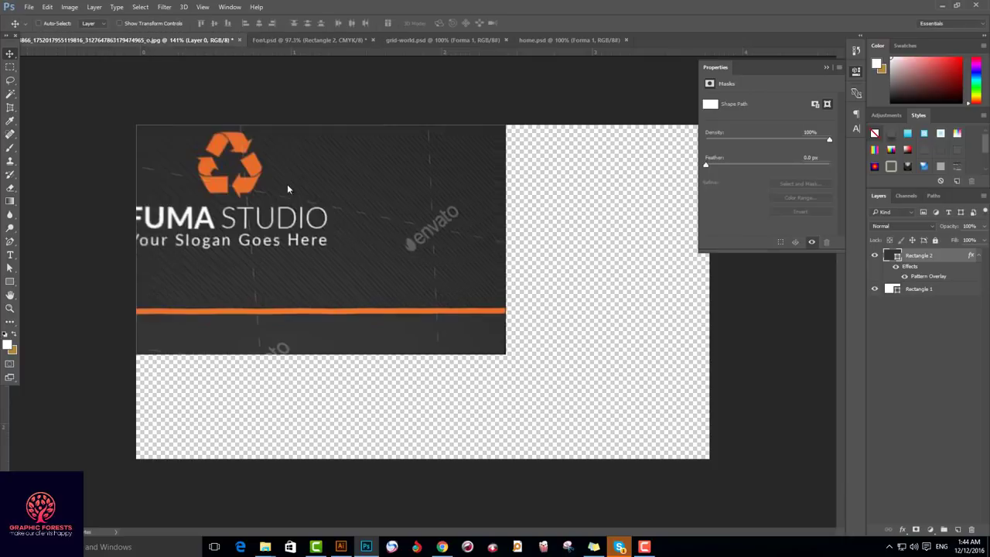
mouse_move(287, 184)
left_mouse_down()
mouse_move(491, 272)
mouse_move(492, 313)
left_mouse_up()
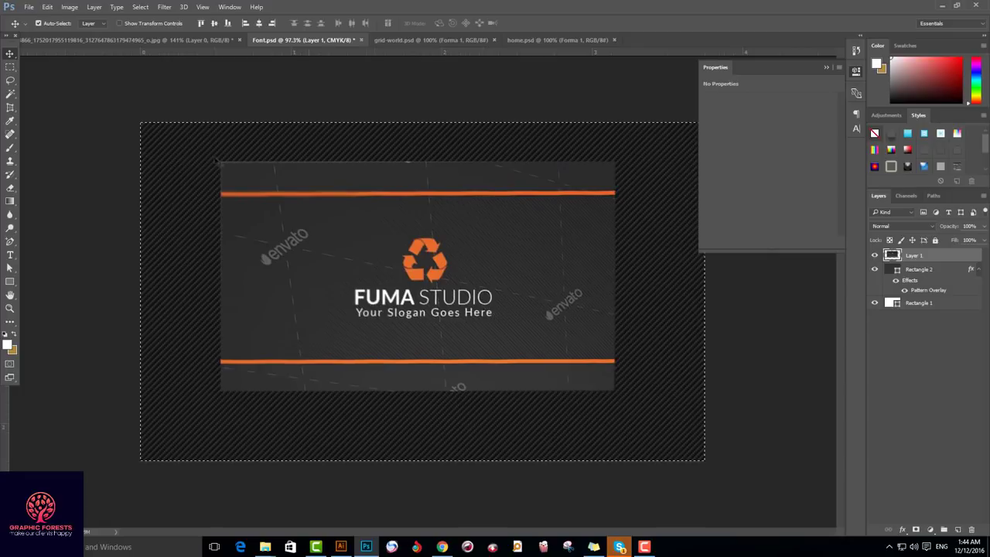
key("ctrl+a")
left_click(214, 23)
left_click(258, 23)
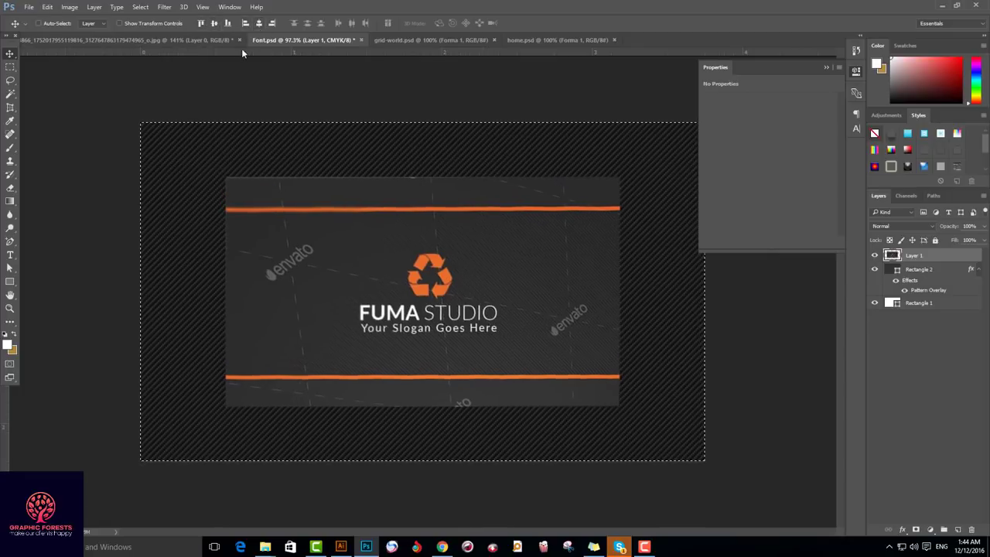
key("ctrl+d")
- Scale the card image to fit inside the guides within the striped border
key("ctrl+t")
left_click_drag(620, 178, 720, 152)
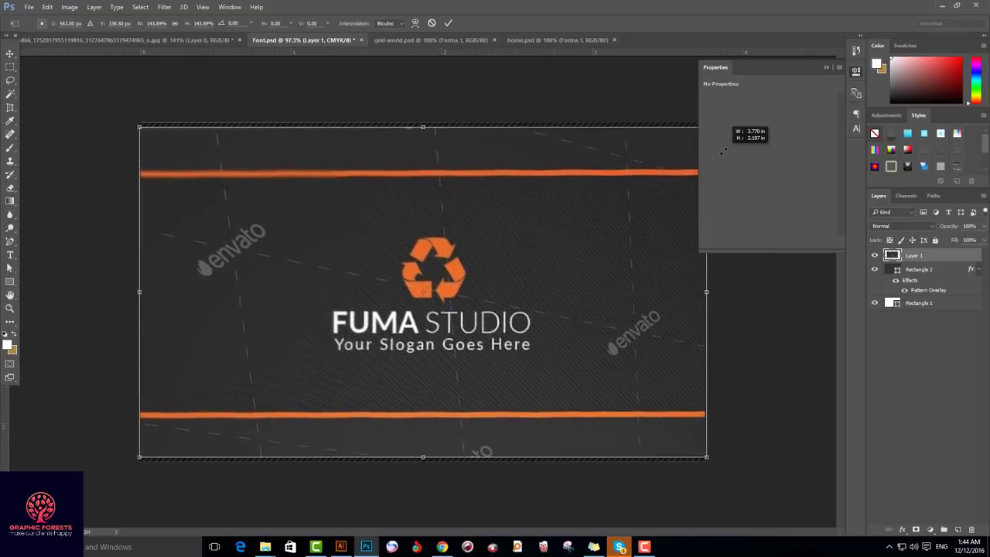
left_click_drag(719, 152, 705, 156)
key("ctrl+semicolon")
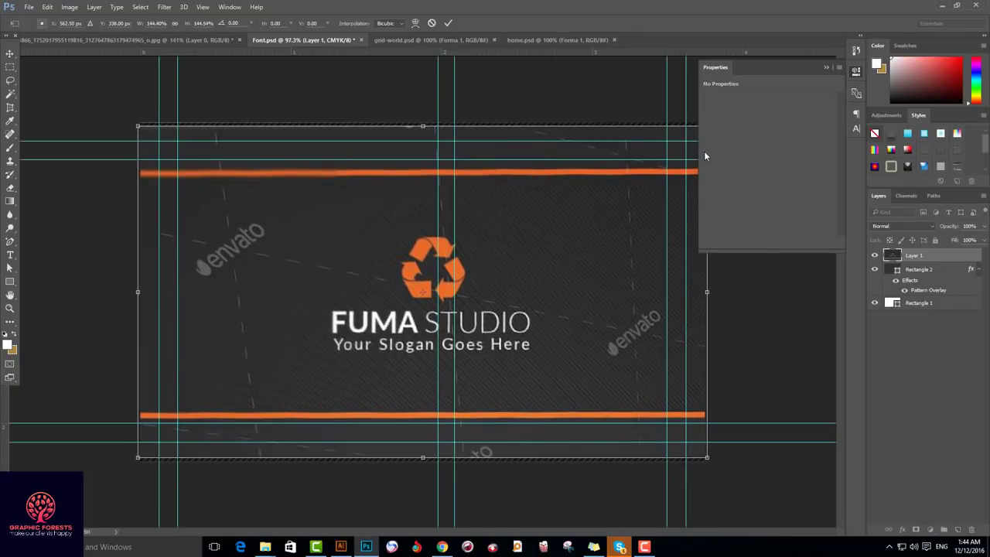
left_click_drag(138, 125, 160, 139)
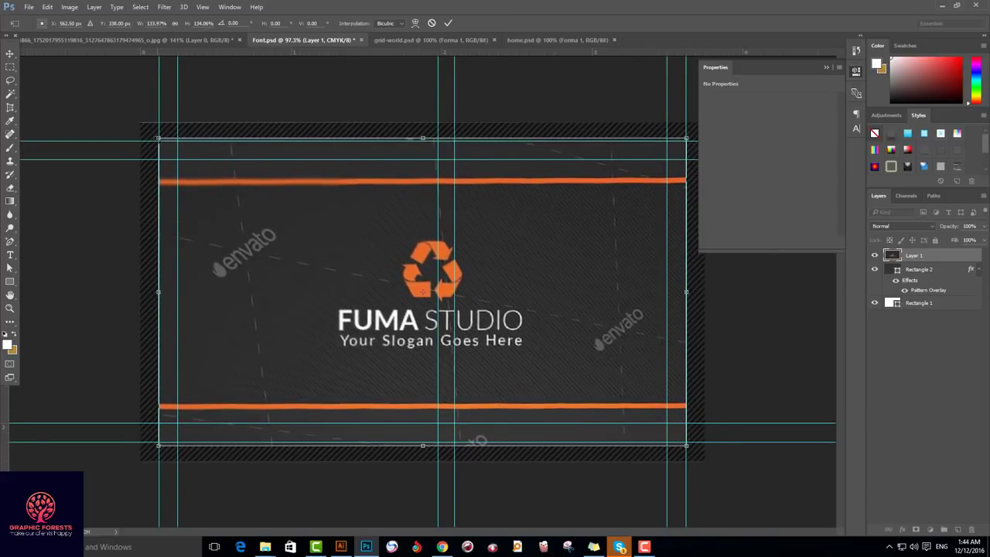
key("Return")
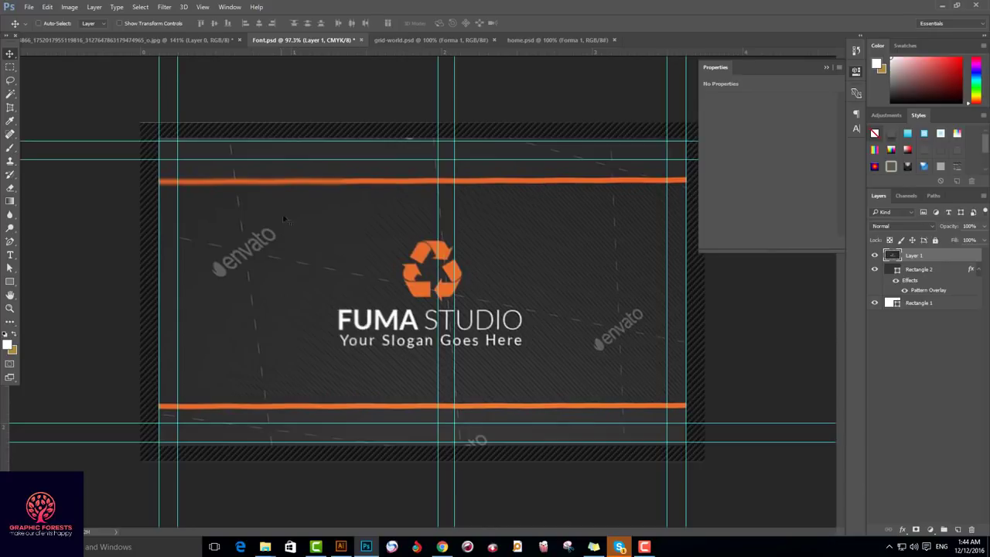
- View the card at 100% and toggle the guides to check the fit
key("ctrl+1")
key("ctrl+semicolon")
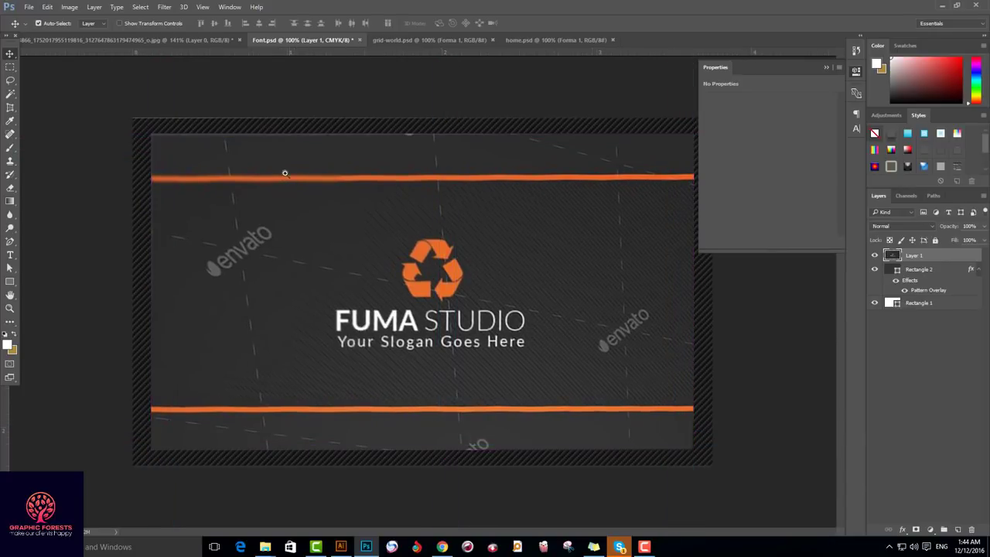
scroll(285, 174, "up", 5)
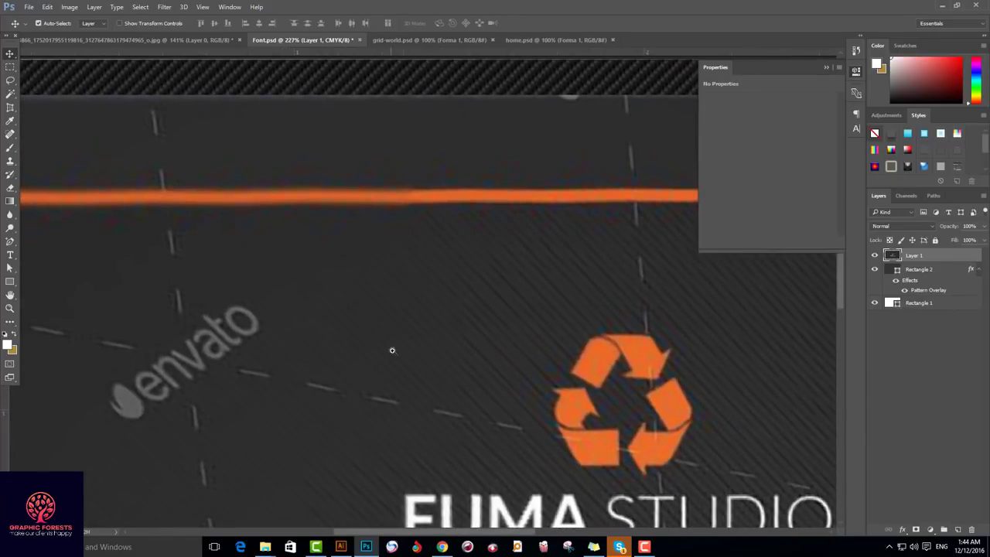
scroll(391, 351, "down", 3)
scroll(379, 325, "down", 2)
scroll(464, 319, "down", 2)
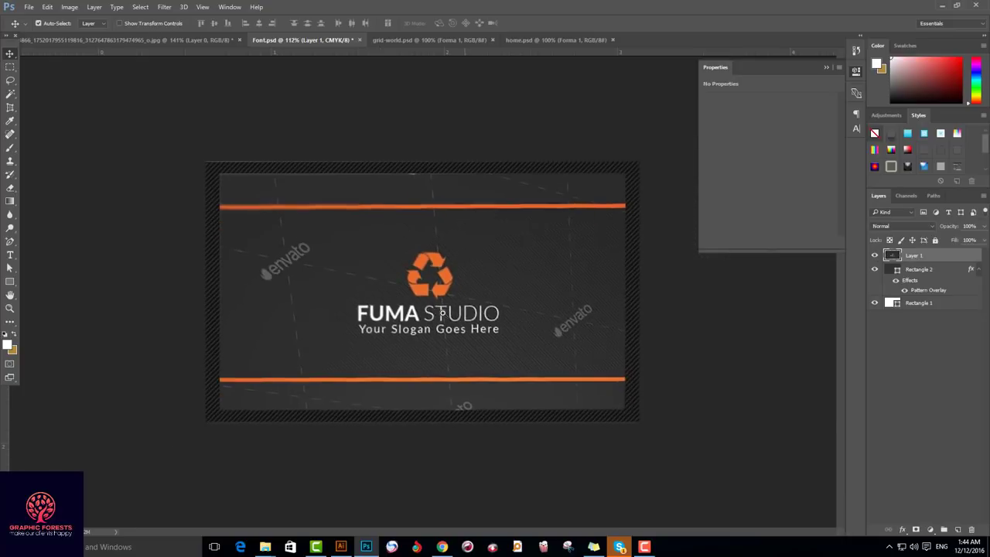
key("ctrl+semicolon")
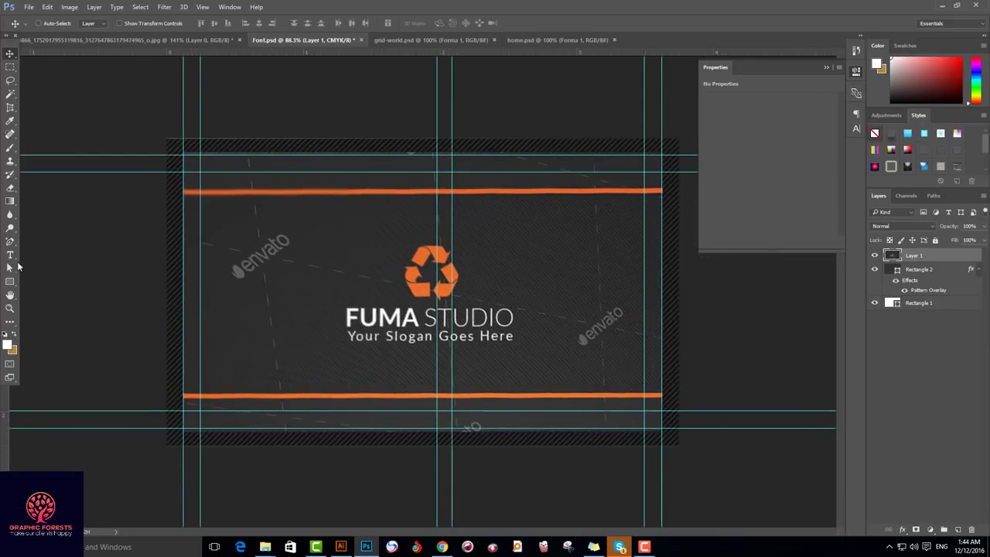
- Draw Rectangle 3 across the card's top band and fill it with the eyedropped dark card colour
left_click(11, 282)
left_click_drag(156, 133, 678, 186)
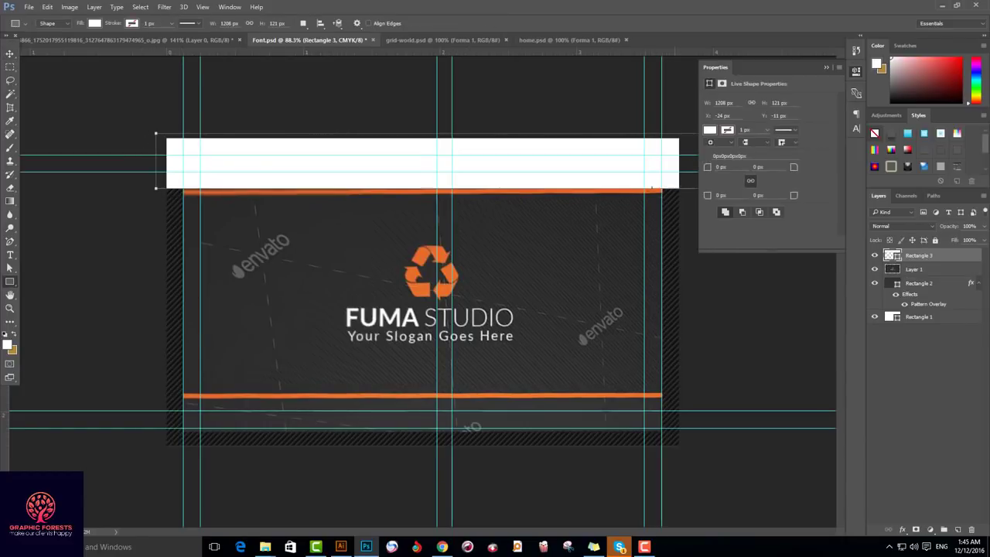
double_click(891, 256)
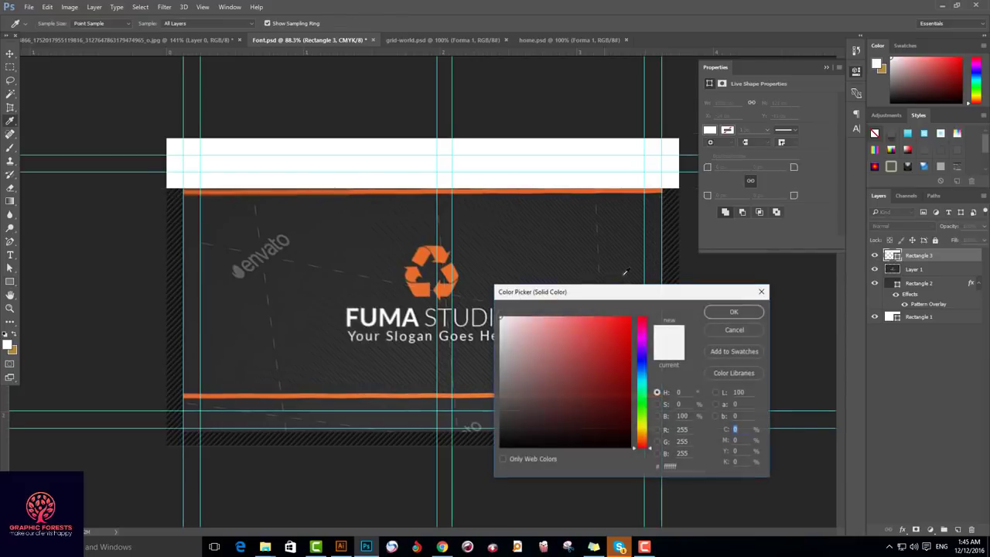
left_click(673, 244)
left_click(731, 311)
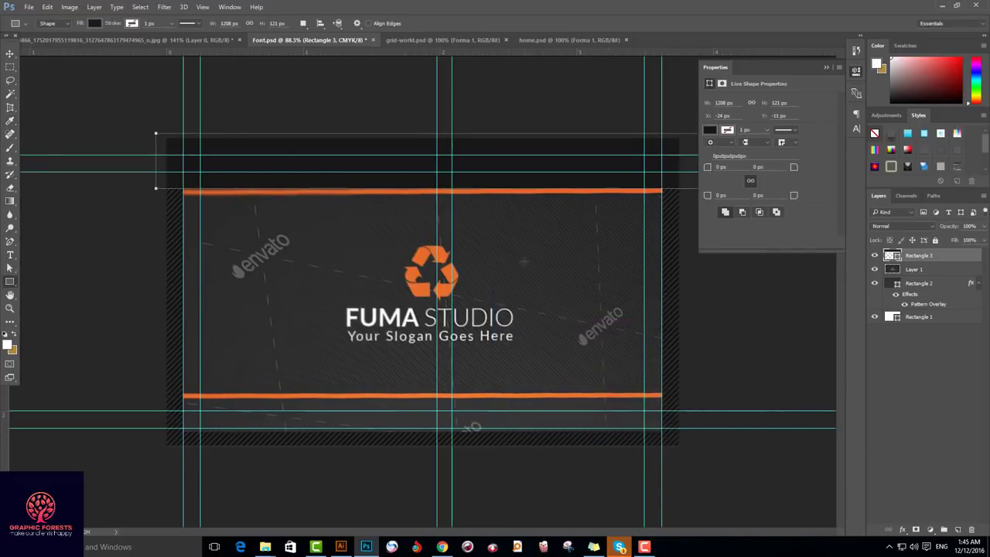
left_click(10, 53)
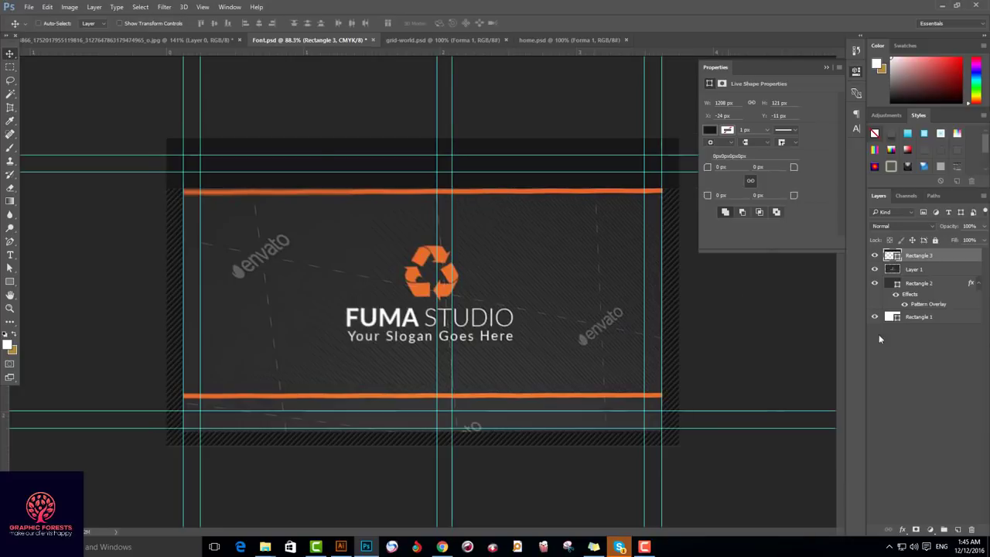
left_click(10, 283)
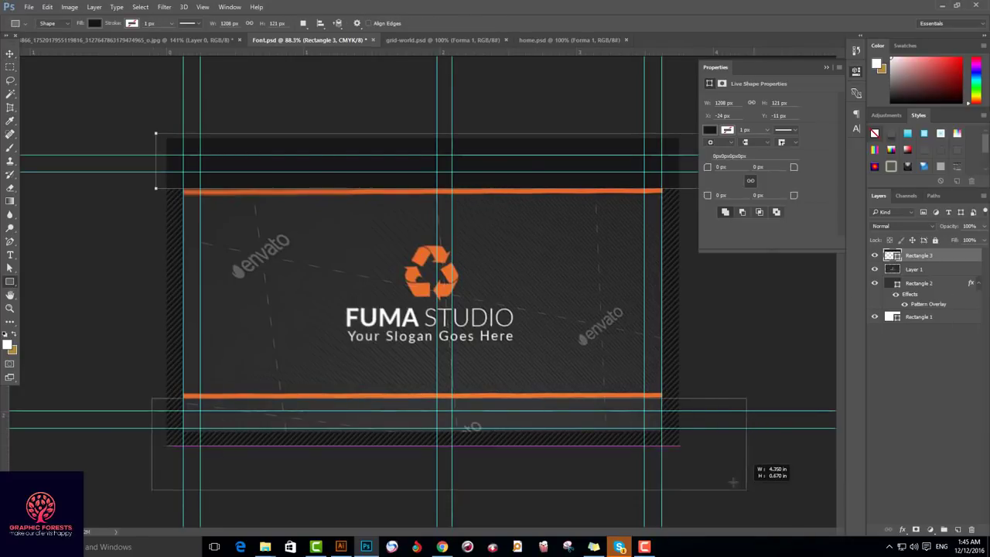
- Draw dark Rectangle 4 below the lower orange stripe and trim it to 1134 × 105 px
left_click_drag(152, 399, 721, 479)
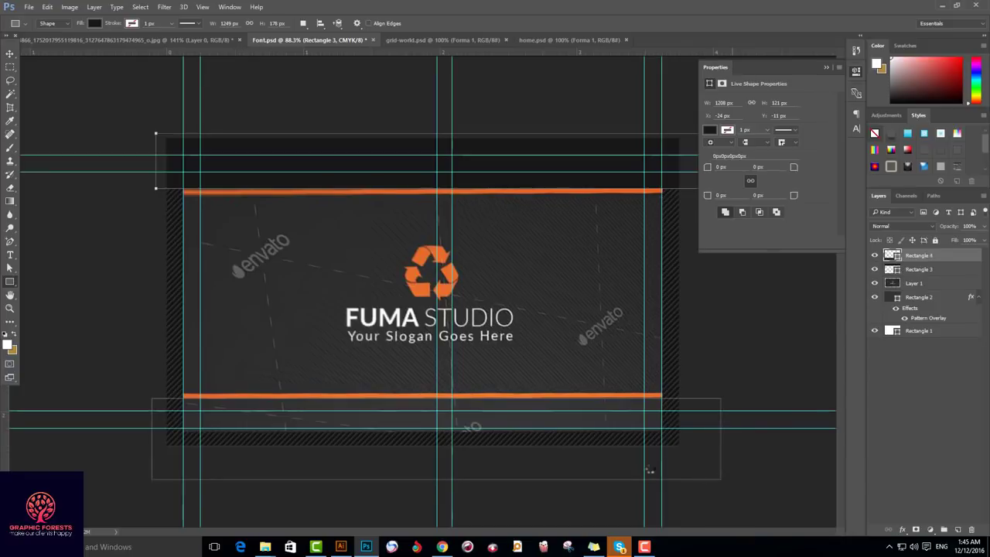
left_click(9, 57)
key("ctrl+t")
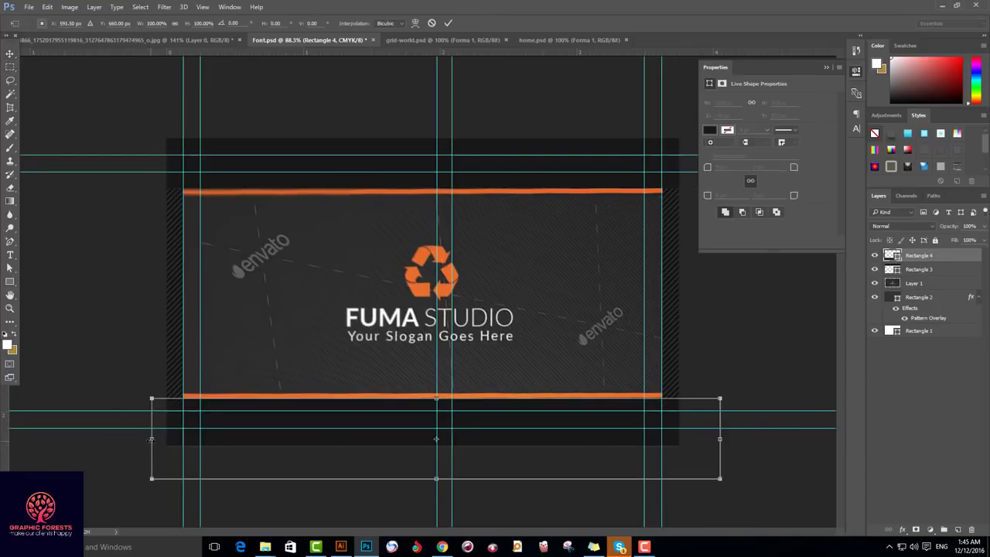
left_click_drag(151, 438, 163, 439)
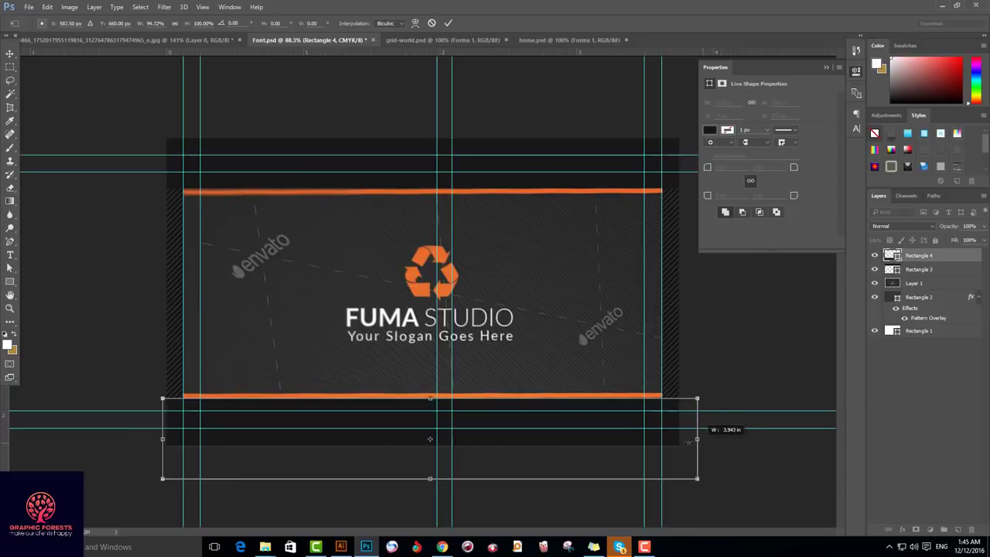
left_click_drag(720, 439, 678, 440)
scroll(678, 440, "up", 3)
scroll(770, 444, "right", 3)
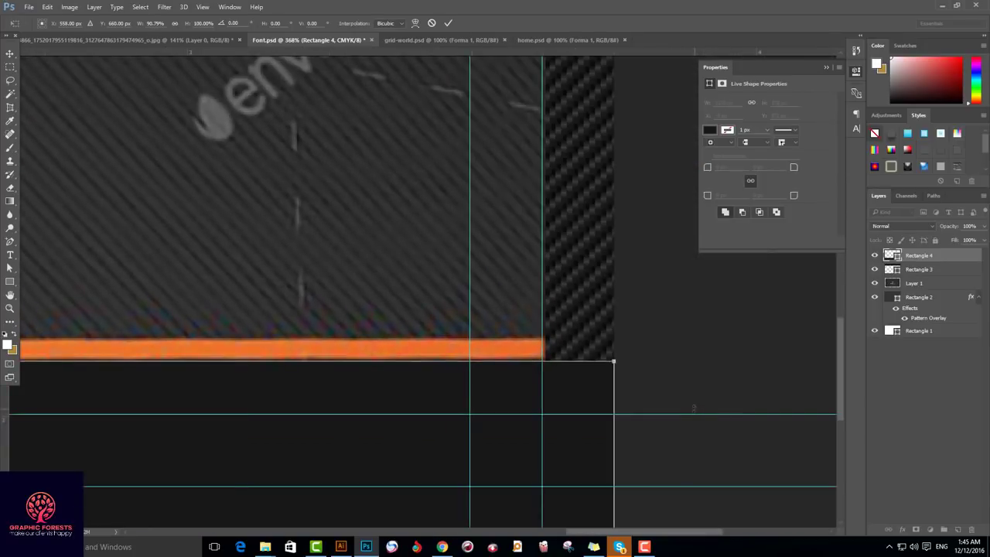
scroll(673, 413, "down", 2)
scroll(674, 413, "down", 2)
scroll(420, 505, "down", 3)
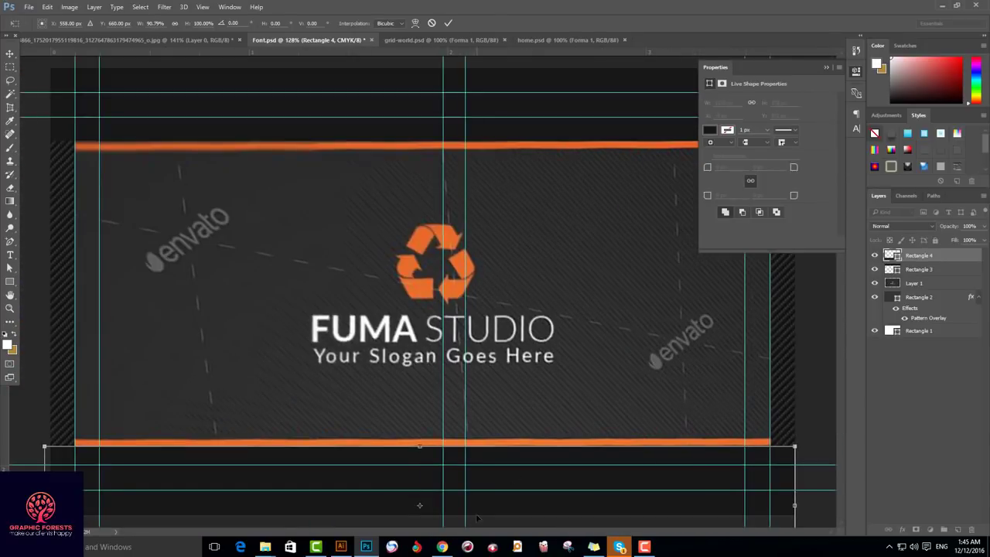
scroll(472, 378, "up", 2)
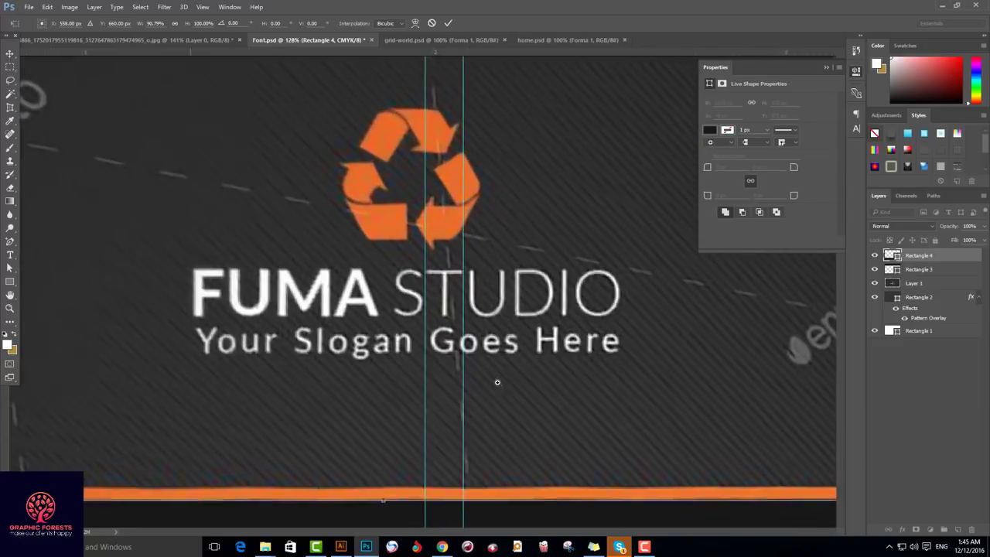
scroll(433, 359, "down", 5)
left_click_drag(422, 365, 421, 353)
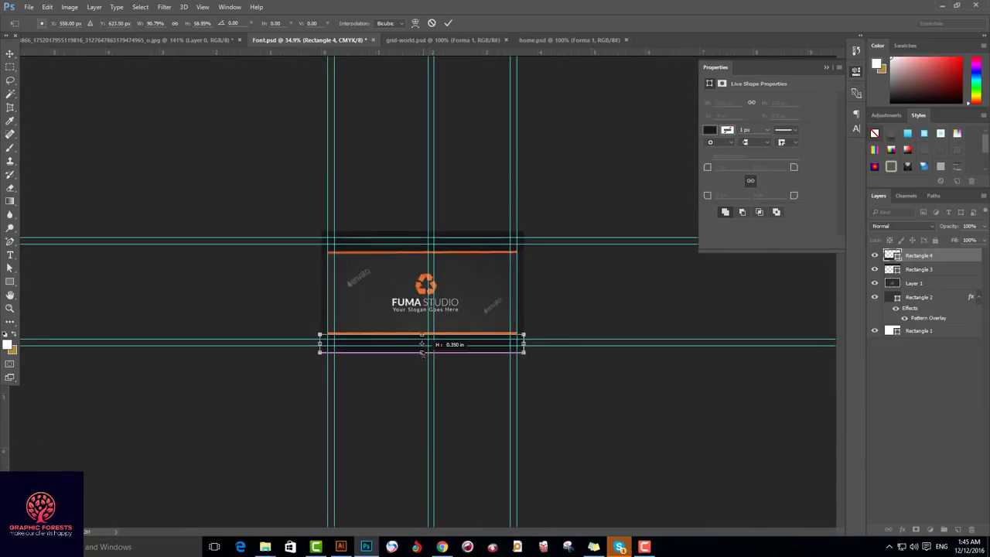
scroll(424, 297, "up", 3)
- Trim the top dark band, Rectangle 3, to 1127 × 110 px to match the card's width
key("Return")
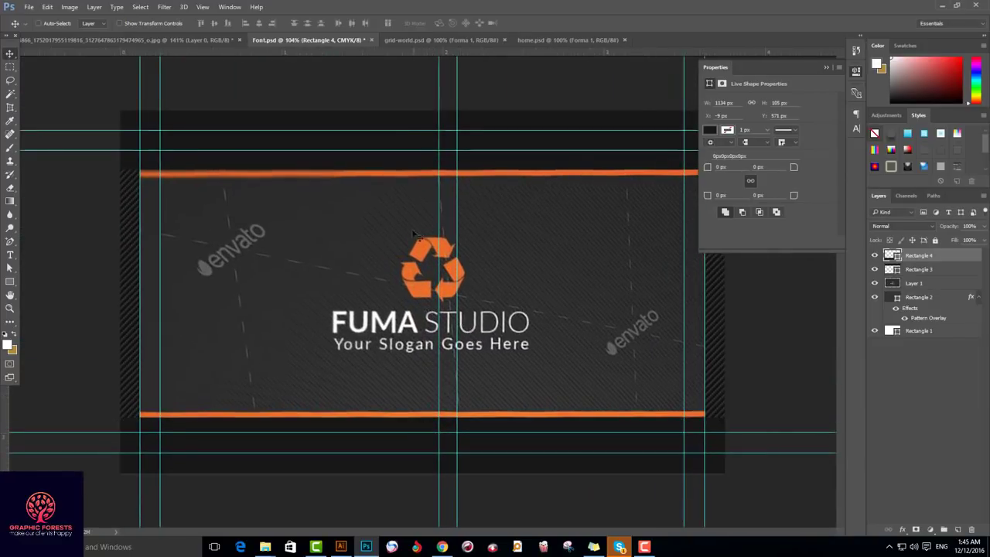
left_click(347, 126, "ctrl")
key("ctrl+t")
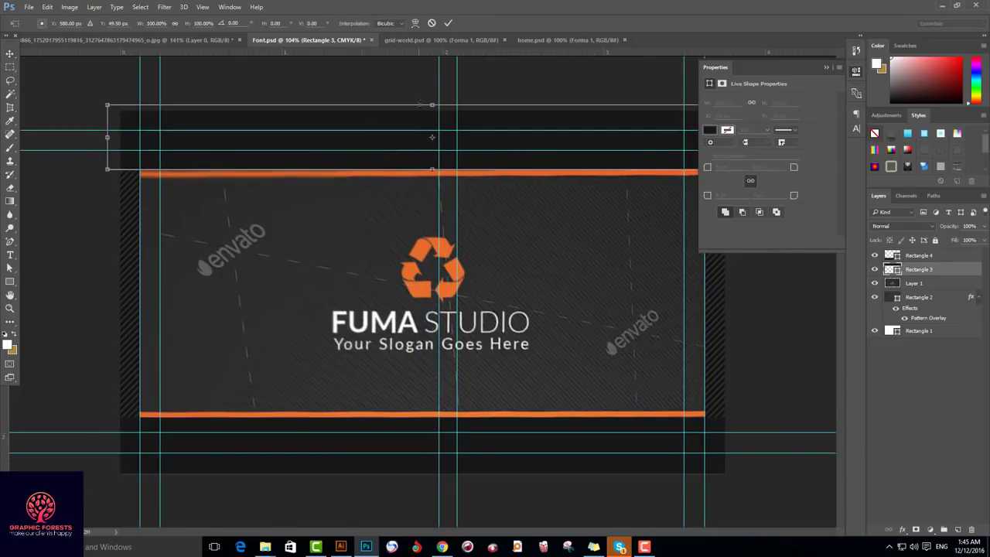
left_click_drag(431, 105, 432, 111)
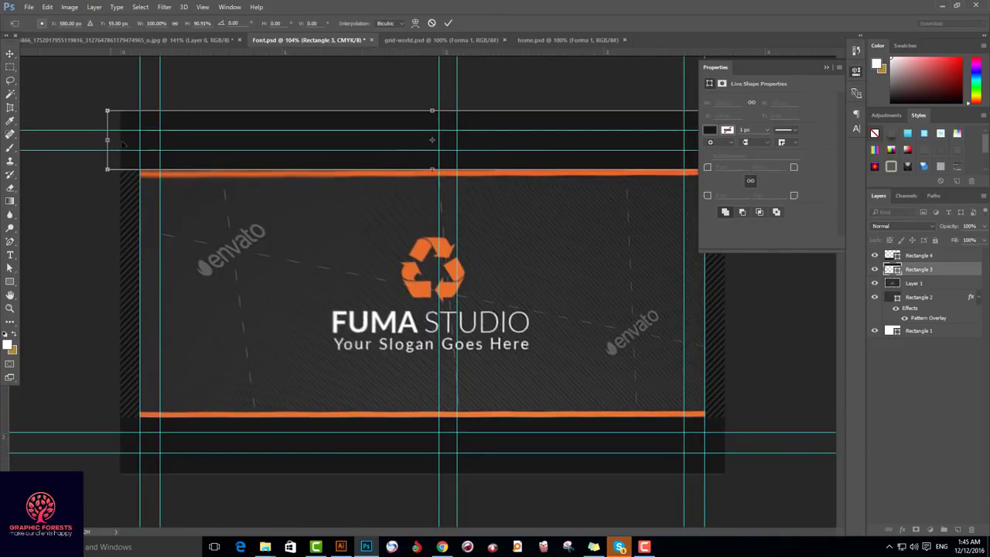
left_click_drag(108, 140, 120, 140)
scroll(426, 288, "down", 2)
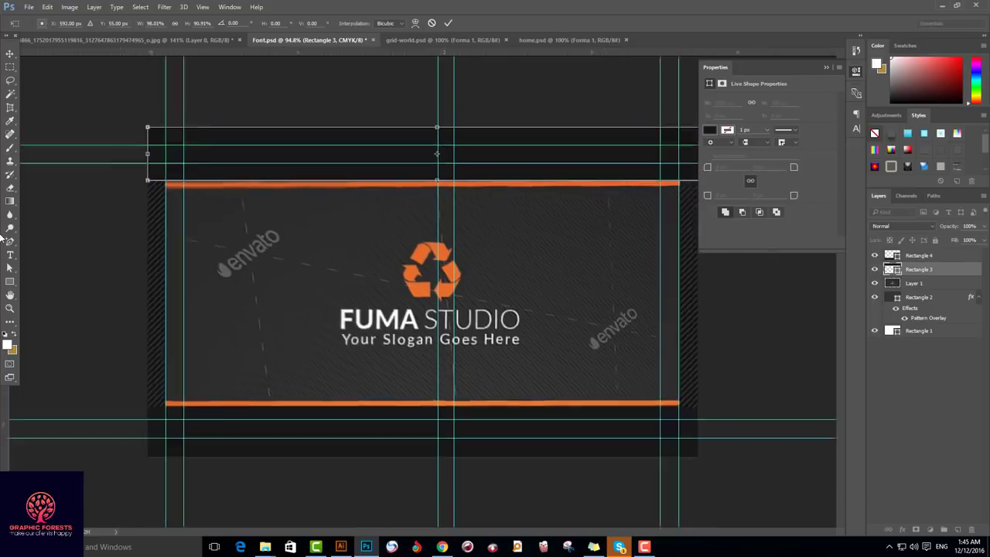
left_click_drag(676, 177, 650, 176)
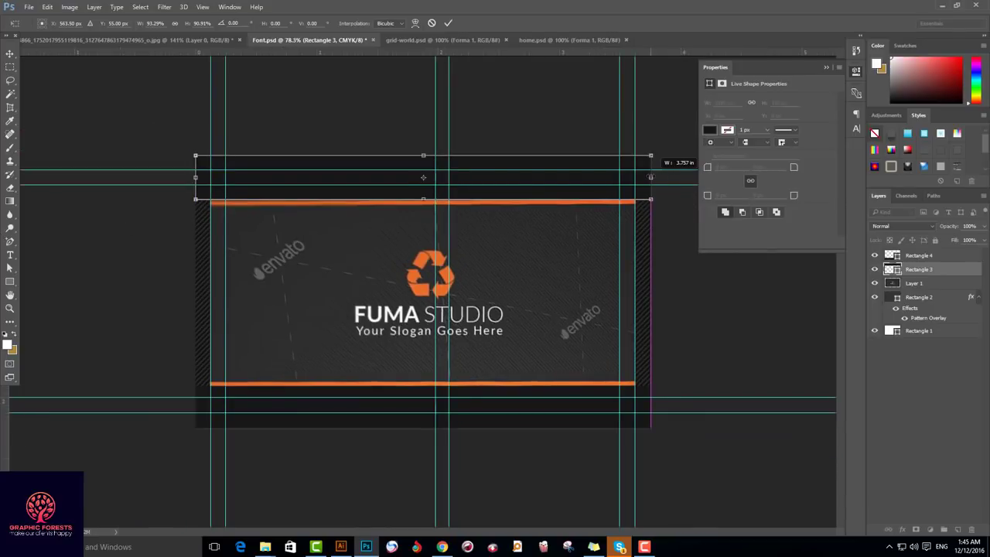
key("Return")
- Hide the guides and zoom out to view the whole card
key("ctrl+semicolon")
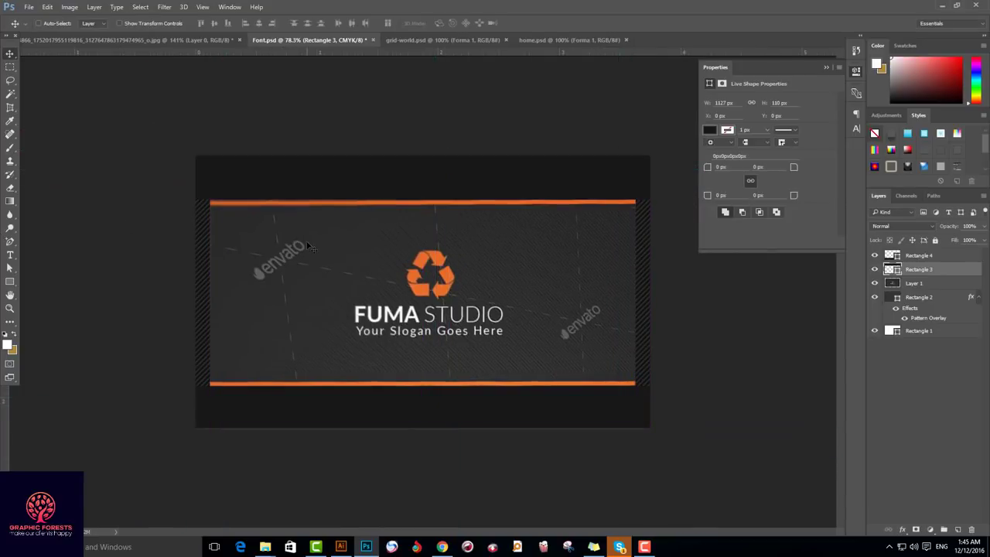
scroll(329, 227, "up", 3)
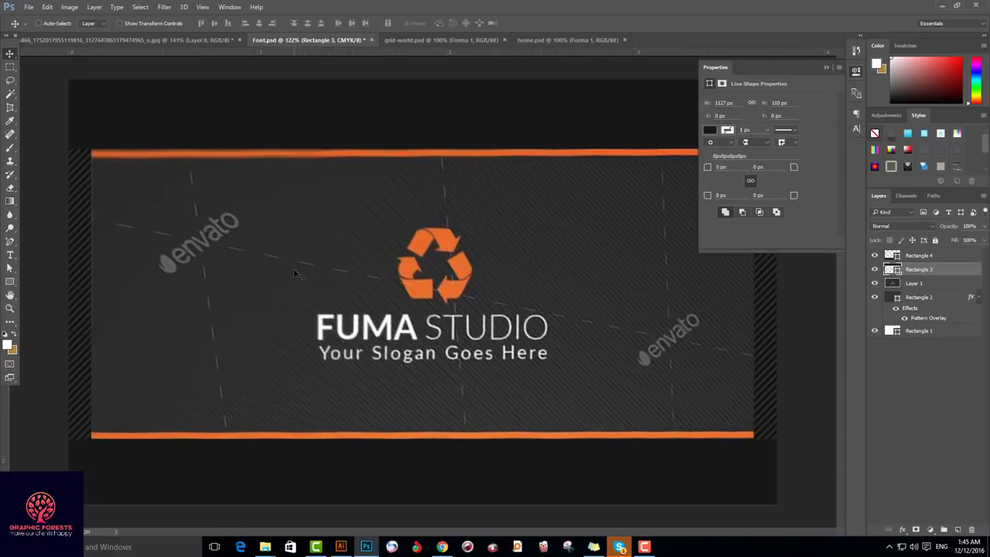
key("ctrl+minus")
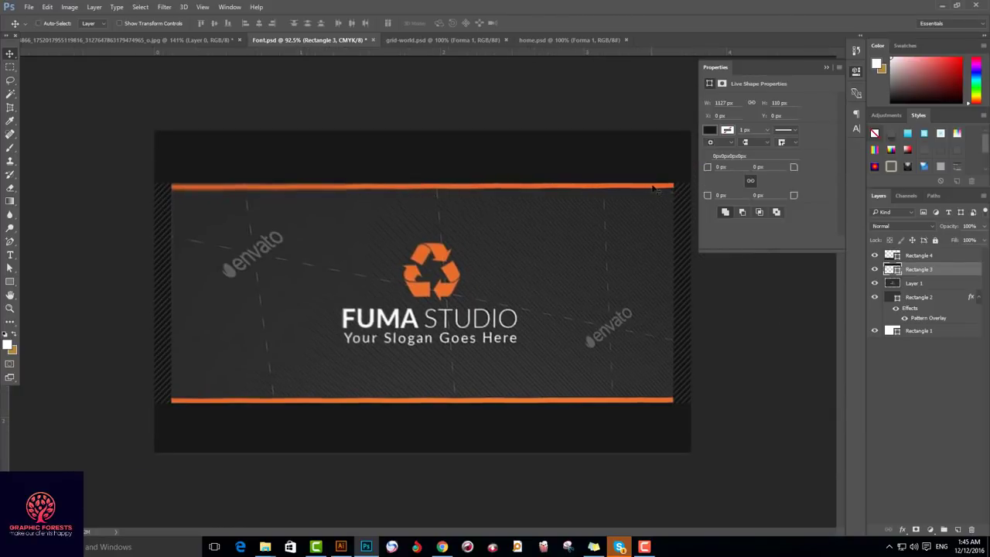
left_click(10, 282)
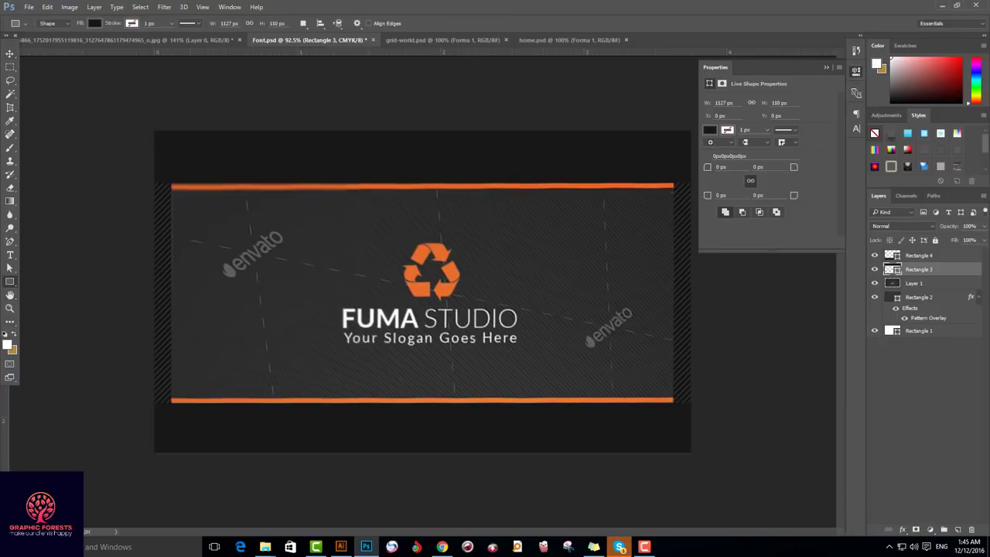
scroll(657, 163, "down", 1)
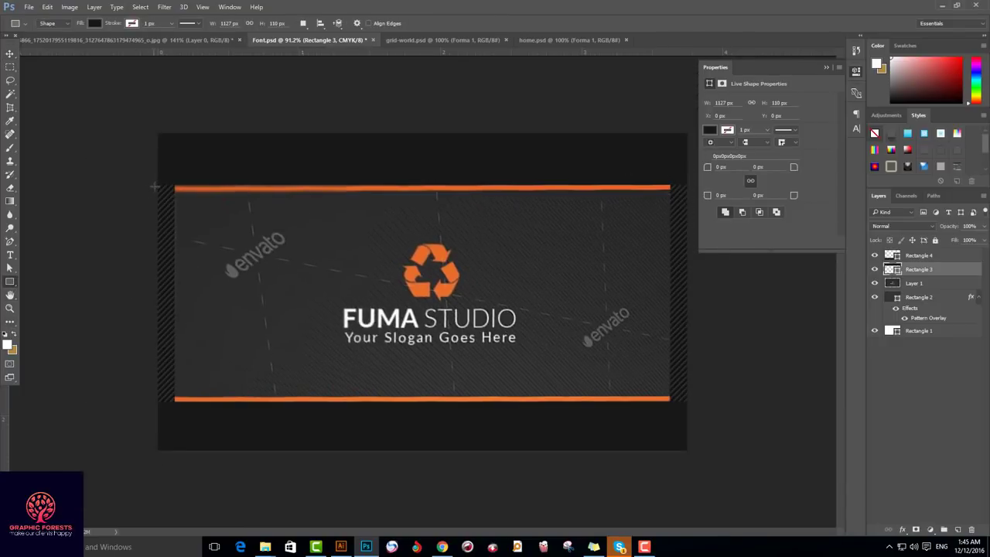
- Draw a thin bar across the card's top edge, filled with the logo's orange
left_click_drag(156, 185, 691, 189)
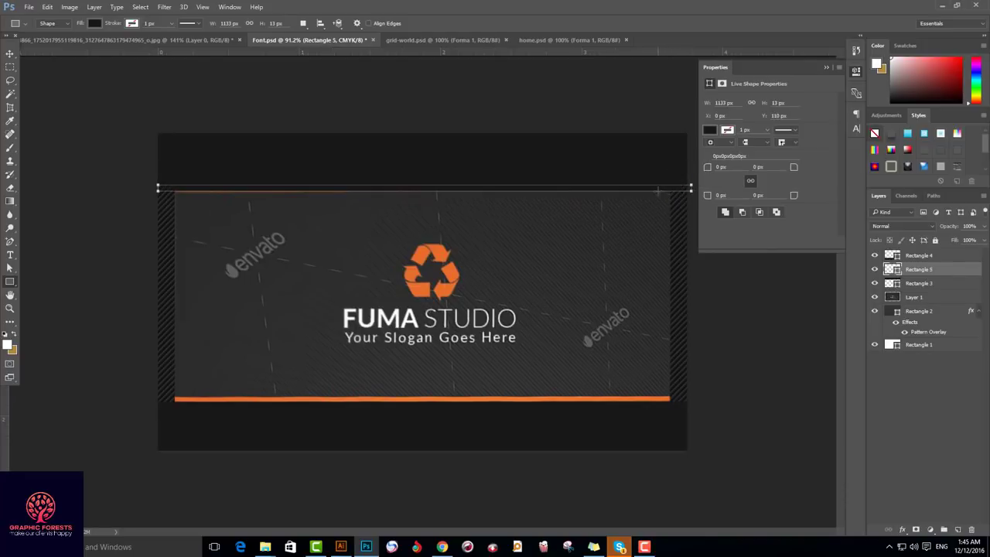
left_click(10, 55)
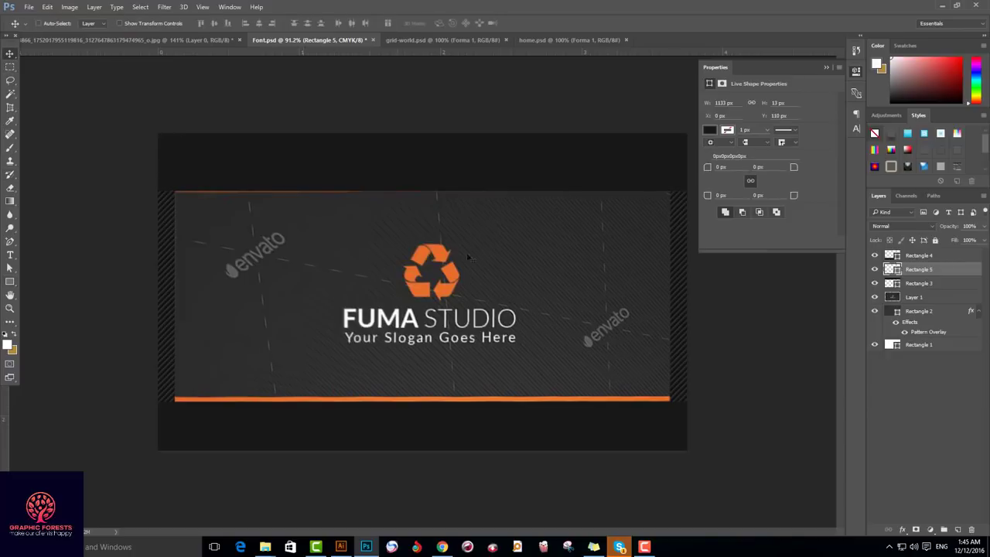
double_click(892, 269)
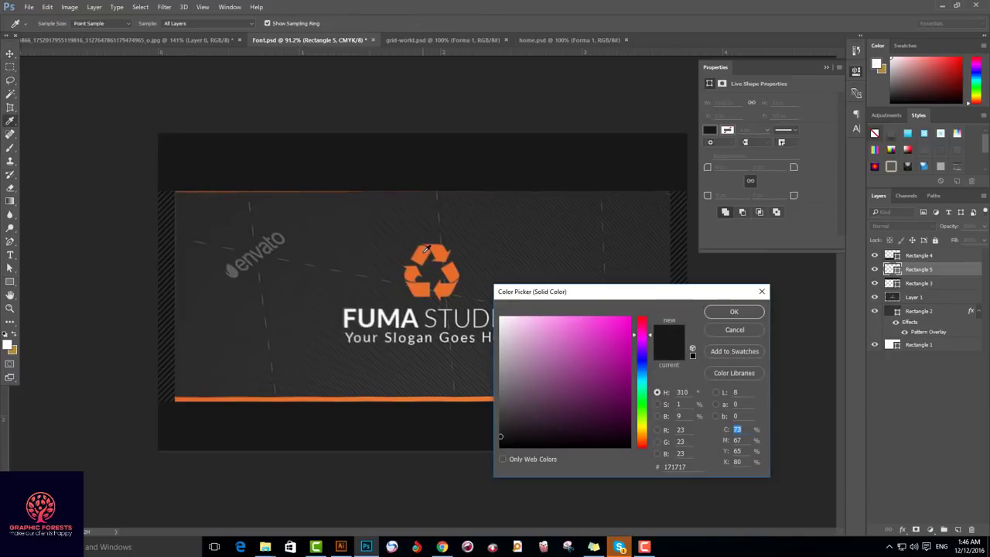
left_click(426, 250)
left_click(734, 312)
- Duplicate the 1133 × 13 px orange bar and move the copy to the card's bottom edge
scroll(398, 148, "up", 5)
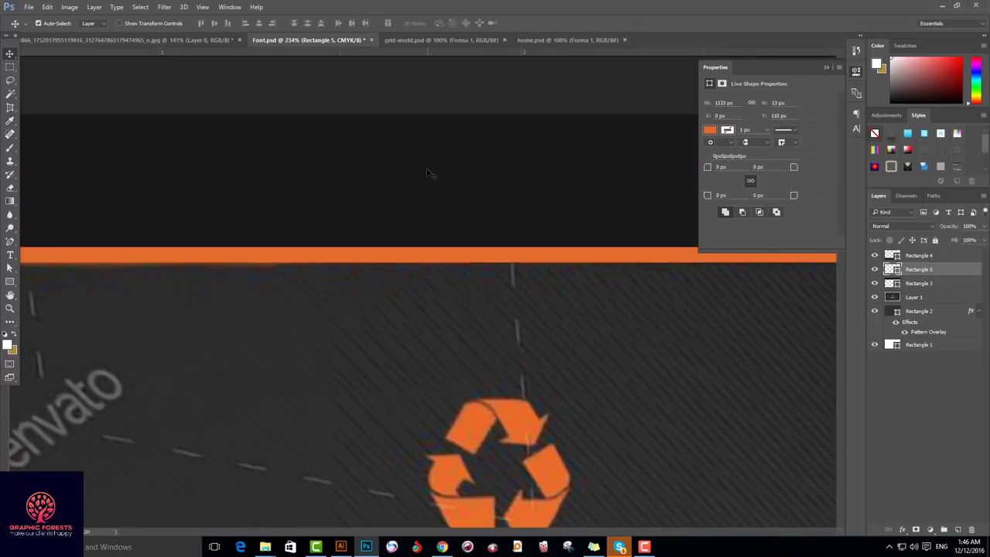
key("ctrl+t")
scroll(544, 267, "up", 1)
scroll(486, 254, "down", 3)
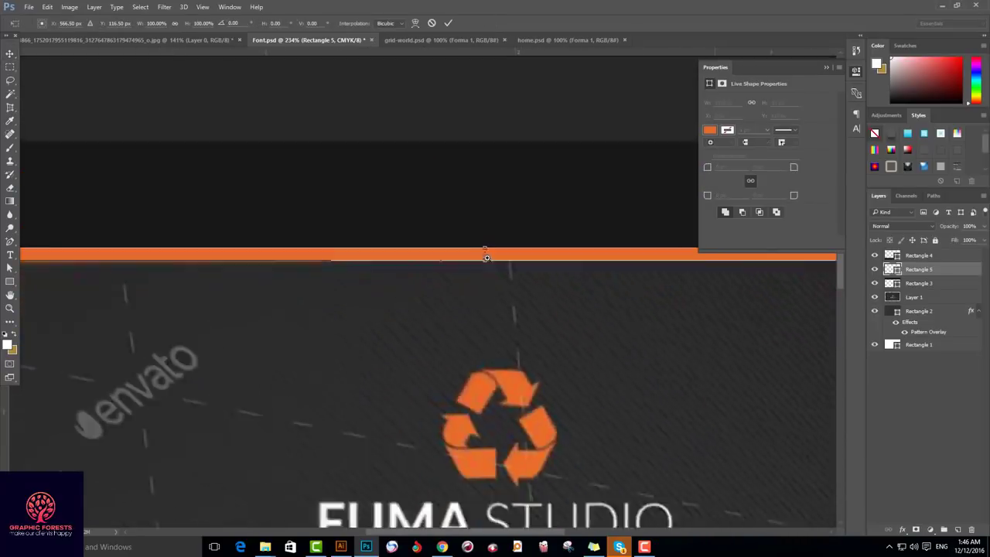
scroll(482, 254, "down", 3)
key("Return")
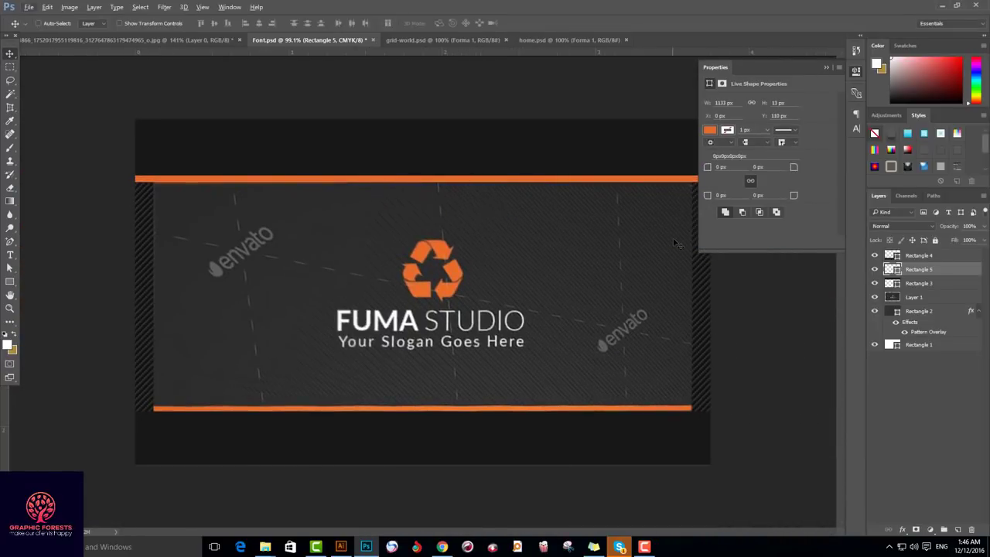
key("ctrl+j")
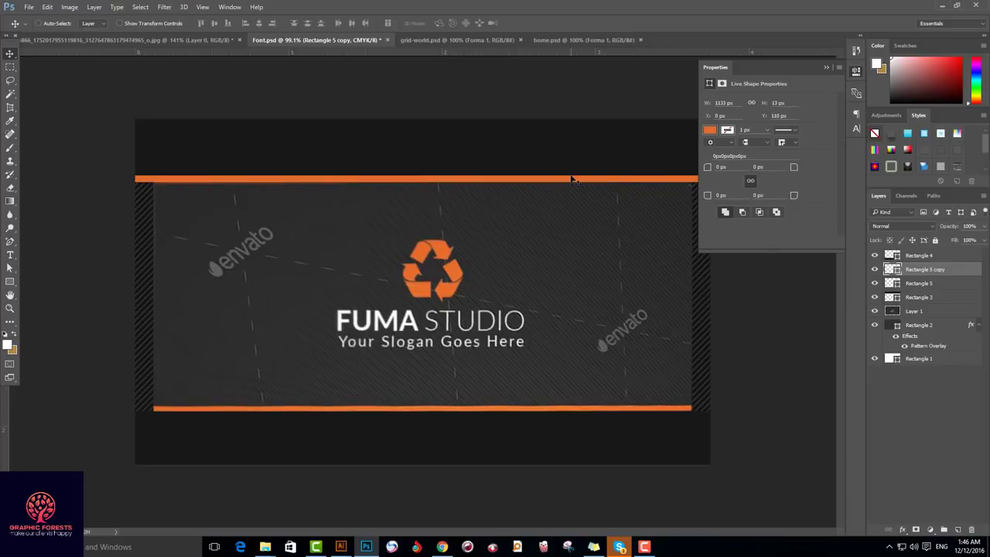
left_click_drag(572, 180, 565, 405)
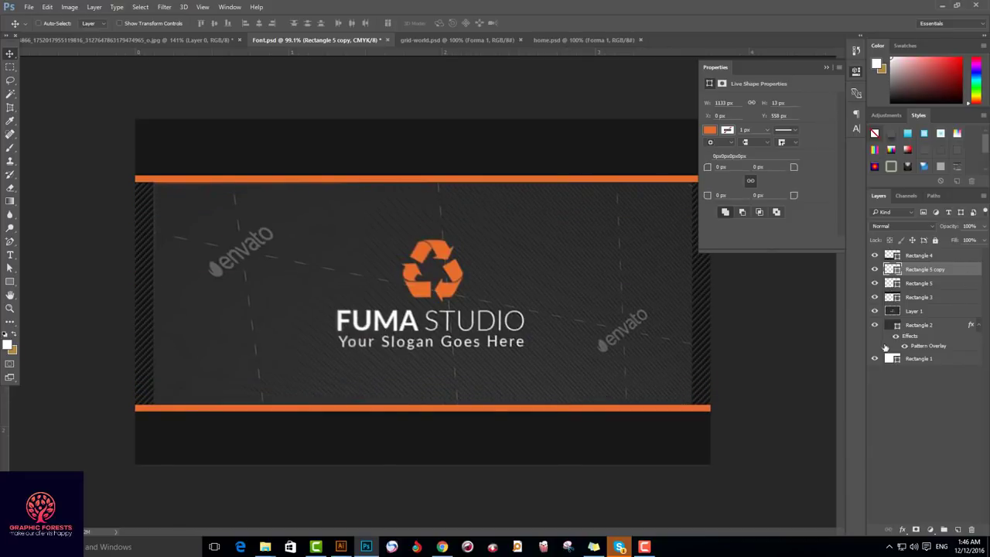
- Hide the FUMA Studio artwork layer and bring up the FUMA Studio JPG document
left_click(873, 312)
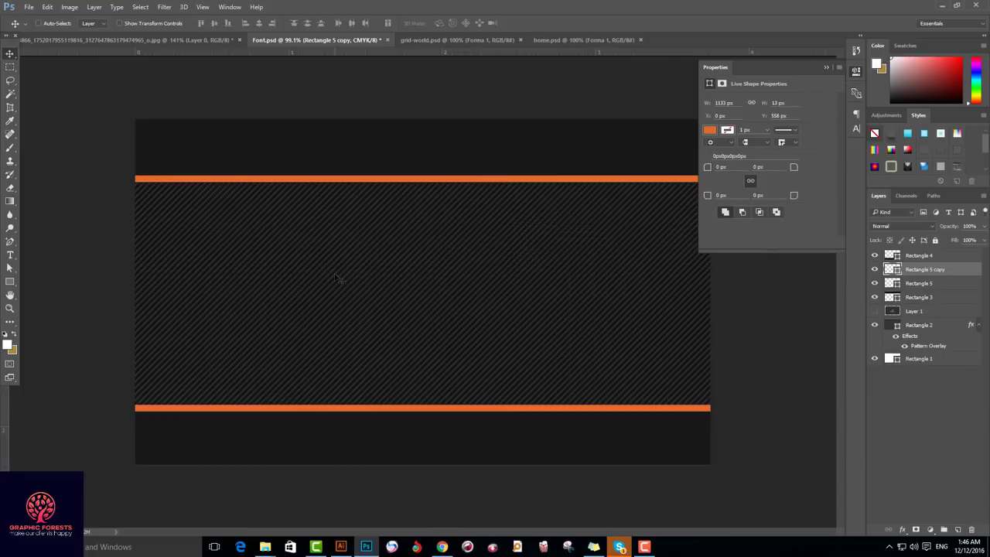
scroll(455, 327, "down", 2)
scroll(352, 266, "up", 2)
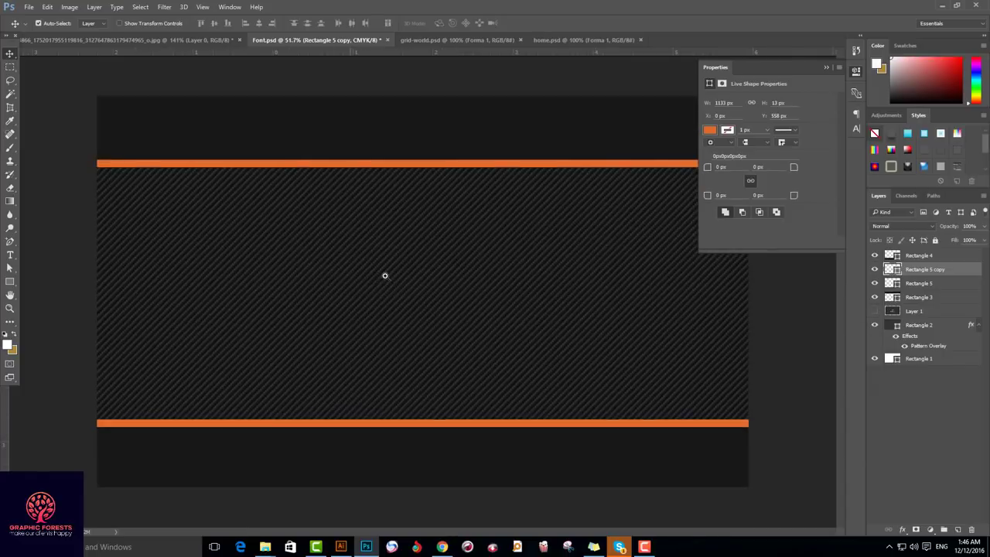
scroll(379, 272, "down", 1)
left_click(141, 40)
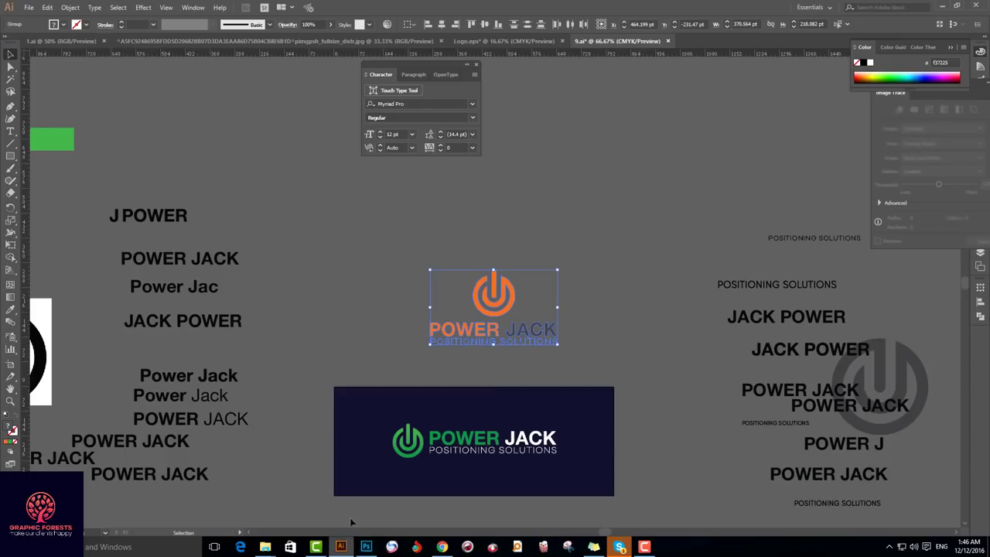
- Ungroup the POWER JACK logo in Illustrator
left_click(340, 547)
left_click(544, 362)
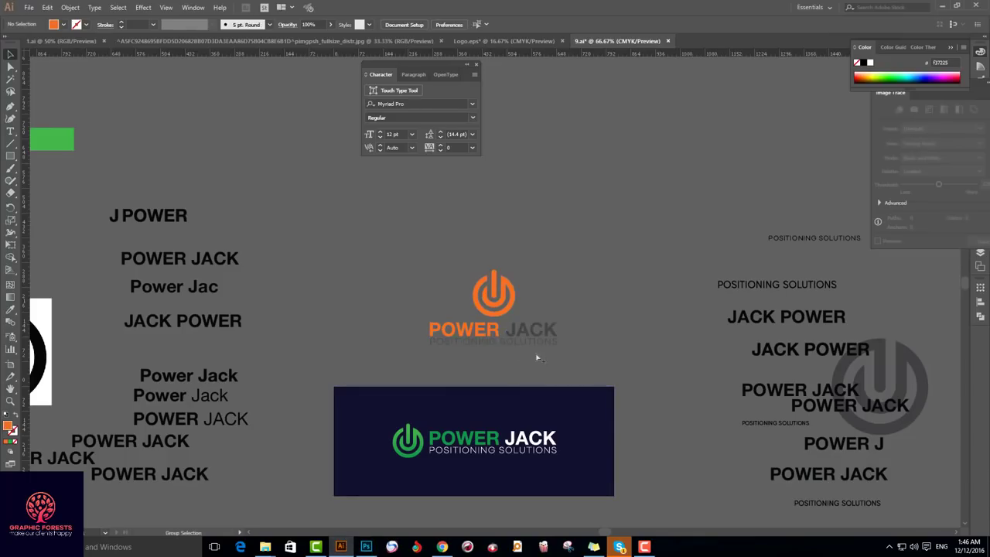
scroll(537, 357, "up", 1)
right_click(400, 321)
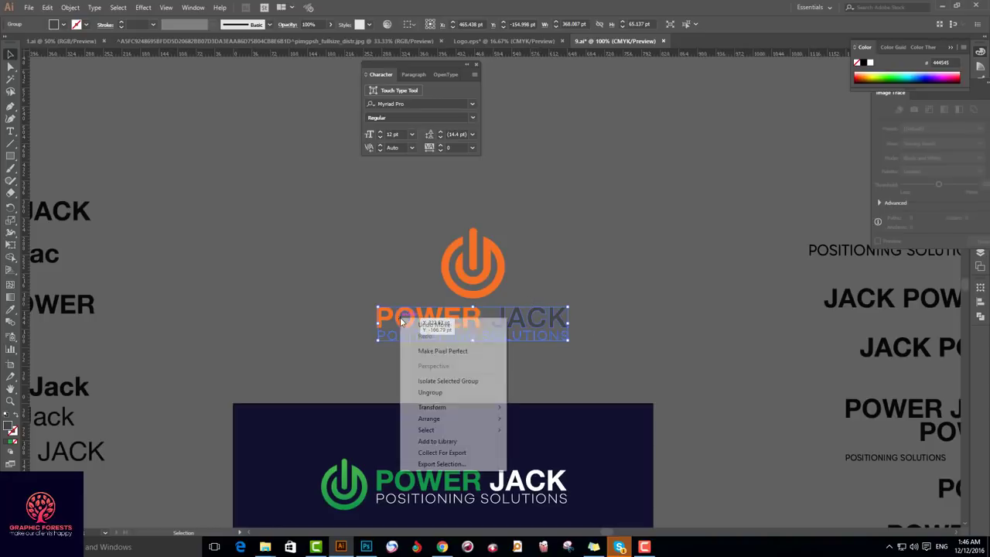
left_click(431, 392)
- Recolour the JACK line and POSITIONING SOLUTIONS tagline white (ffffff), then reselect the whole logo
left_click(526, 334)
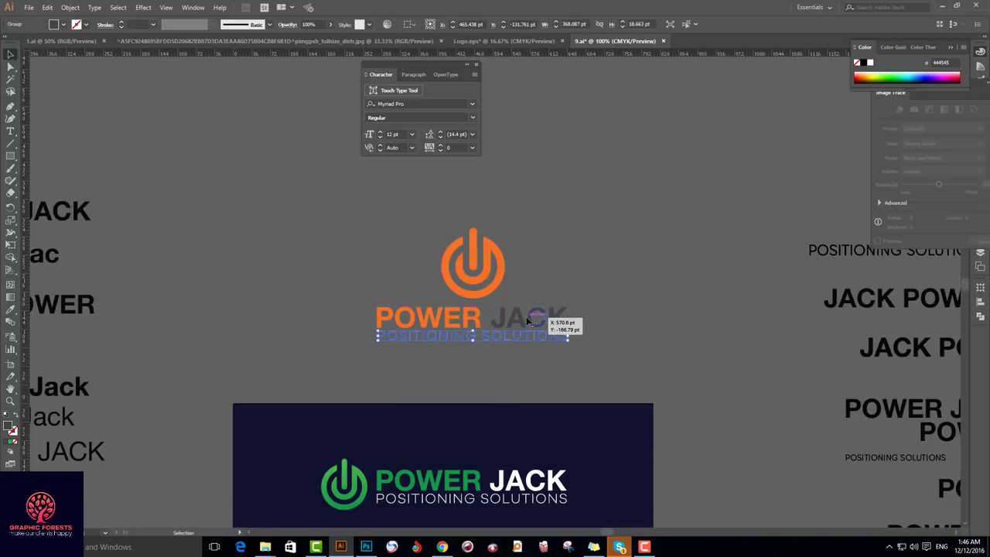
left_click(526, 319, "shift")
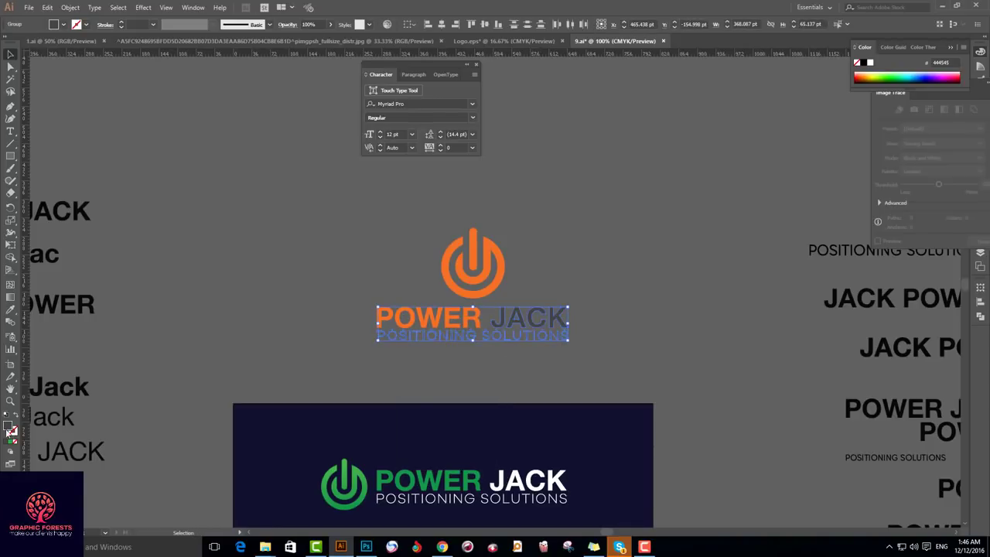
double_click(7, 427)
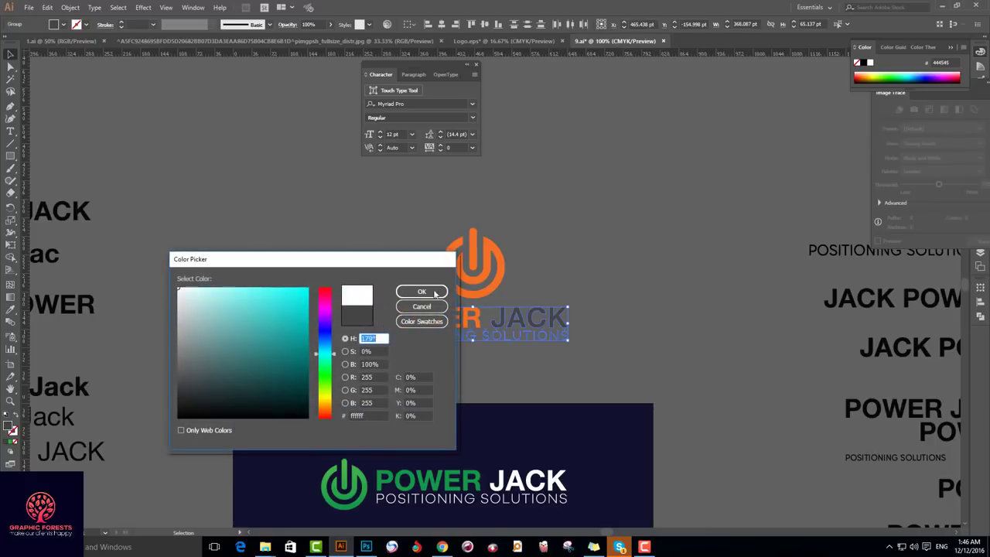
left_click(421, 291)
left_click(578, 353)
left_click(473, 261)
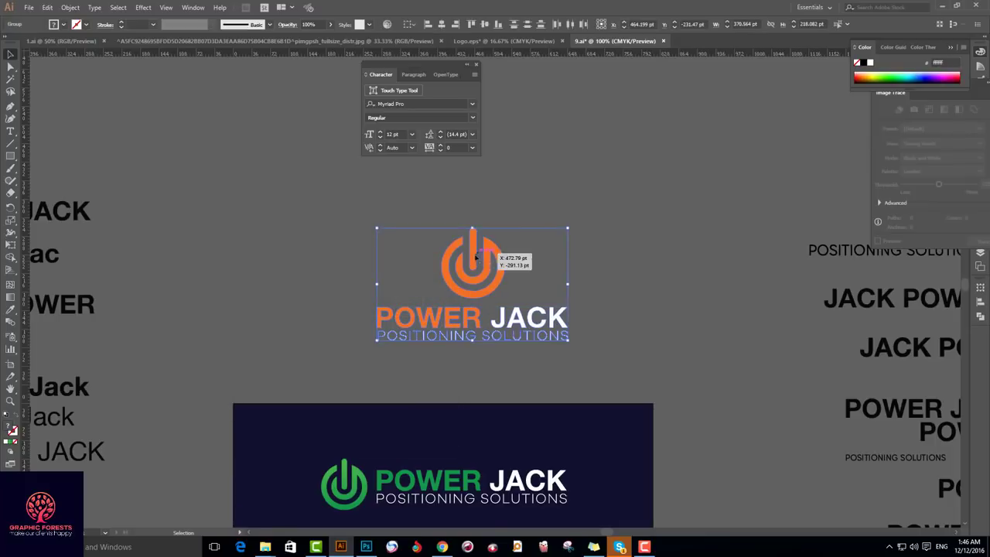
left_click(366, 547)
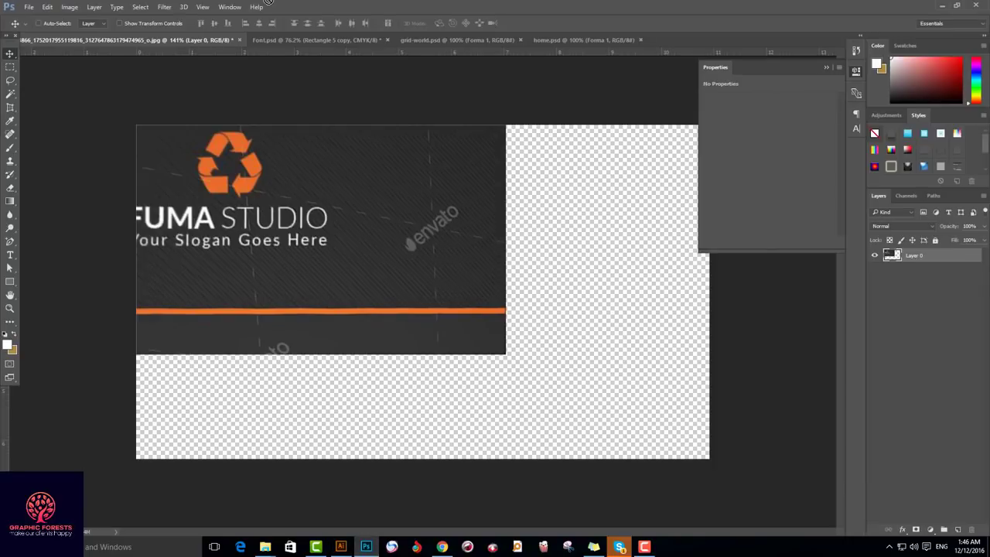
- Paste the POWER JACK logo into Font.psd and scale it, centred, on the card
left_click(290, 39)
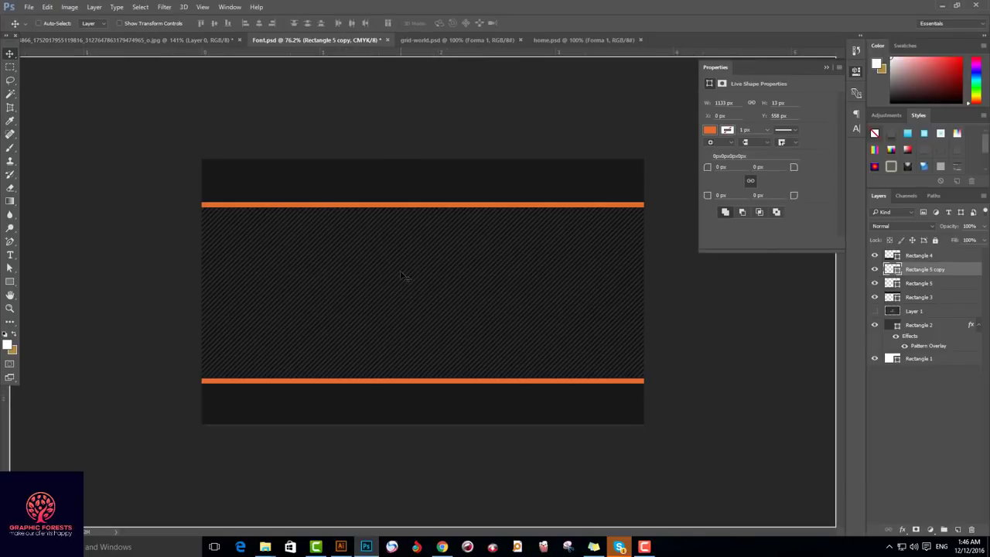
key("ctrl+v")
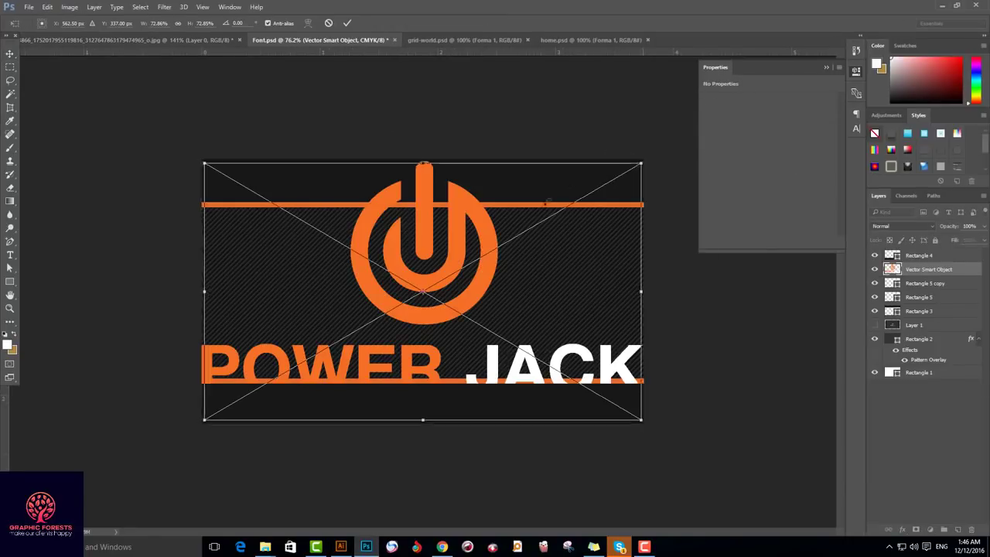
left_click_drag(641, 164, 502, 237)
key("Return")
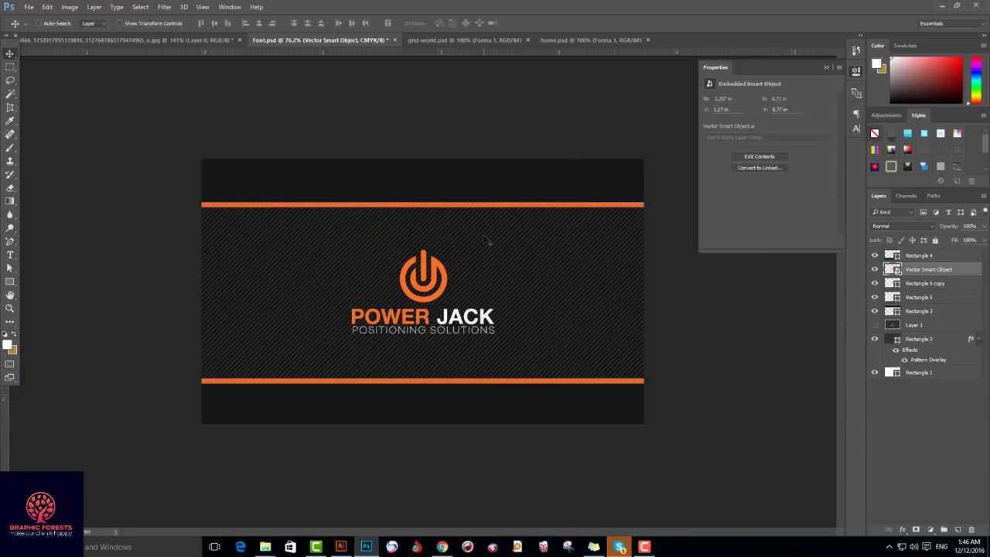
key("ctrl+a")
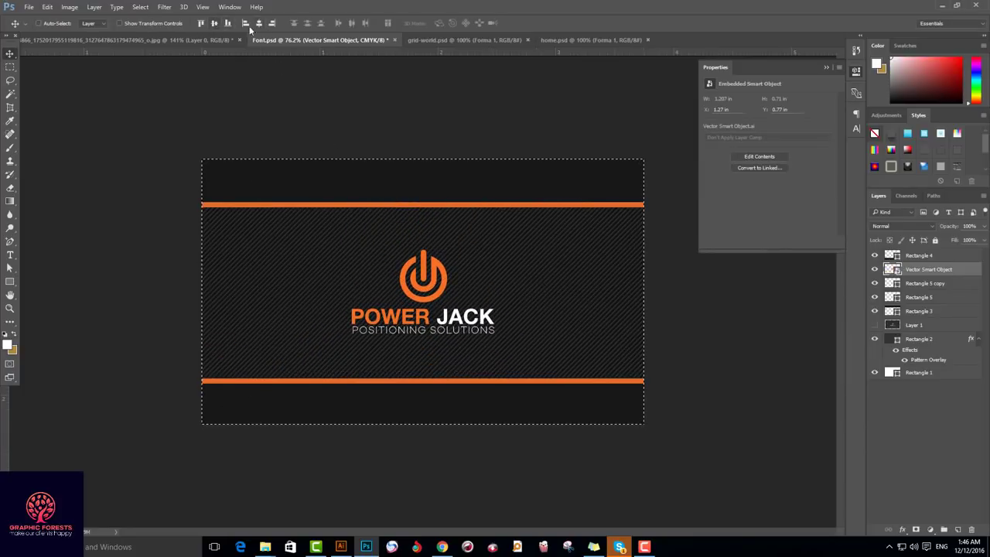
key("ctrl+d")
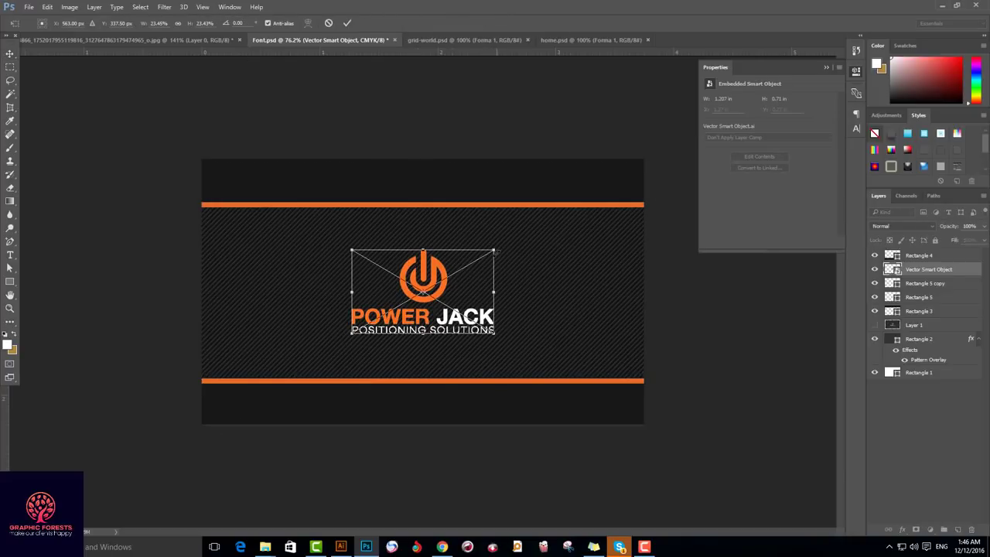
left_click_drag(493, 250, 505, 246)
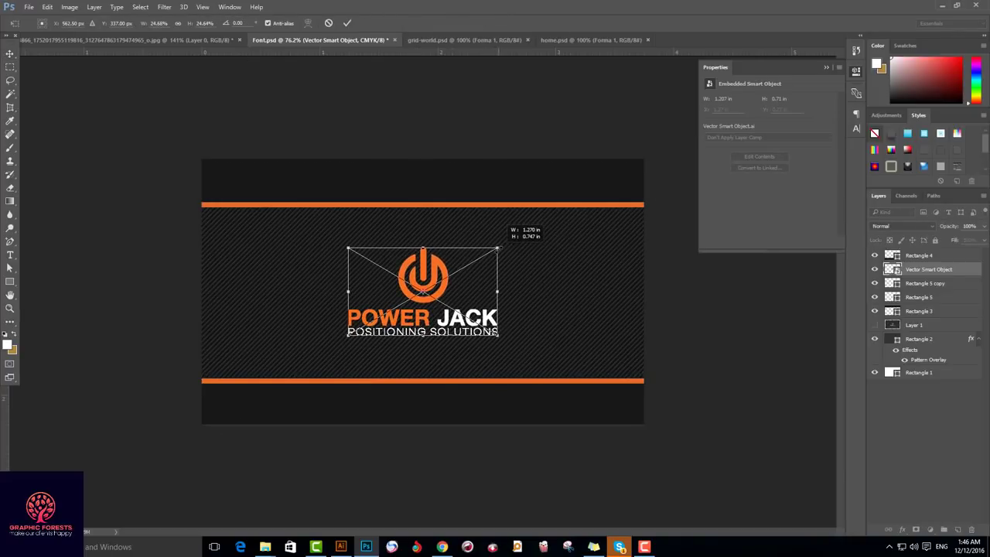
key("Return")
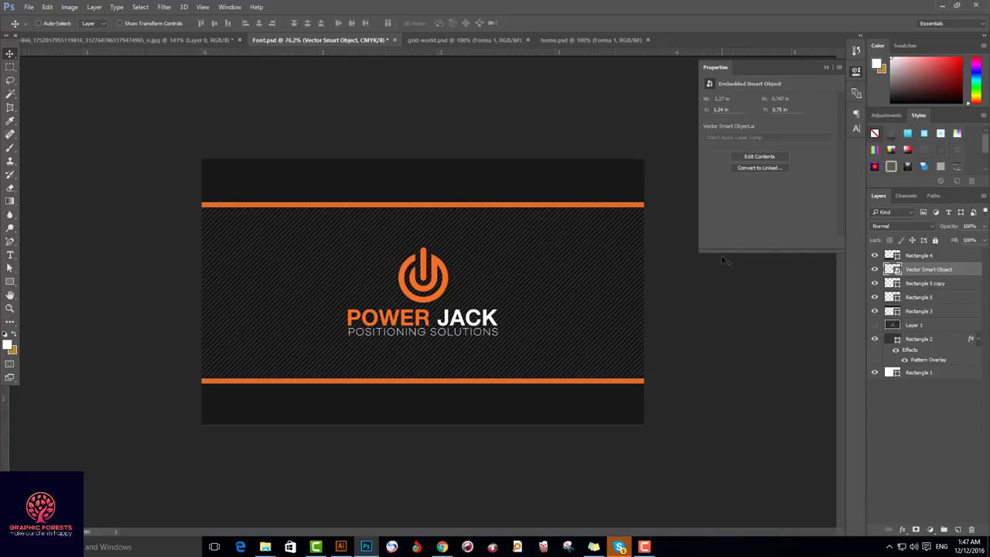
- Save the design as a new file named back.psd
key("ctrl+shift+s")
type("back")
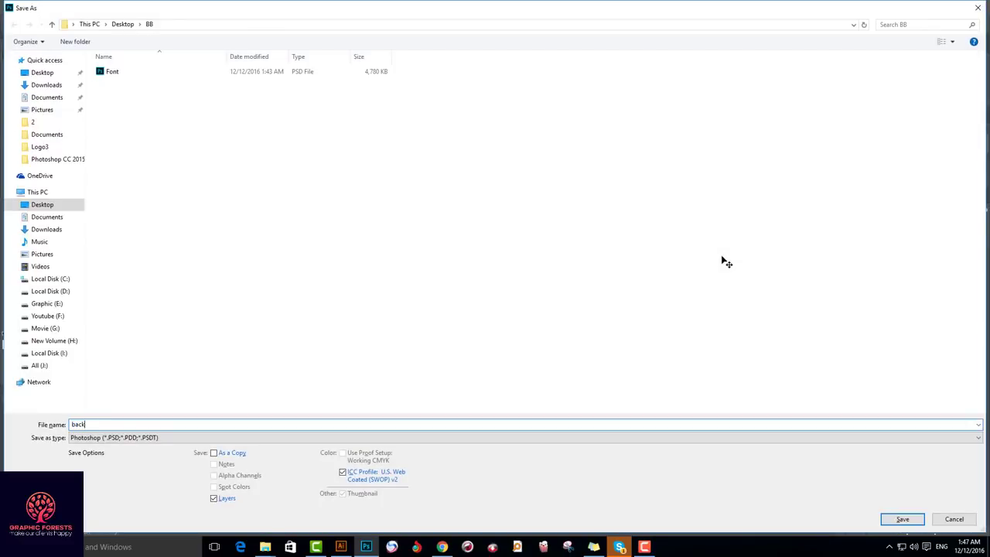
key("Return")
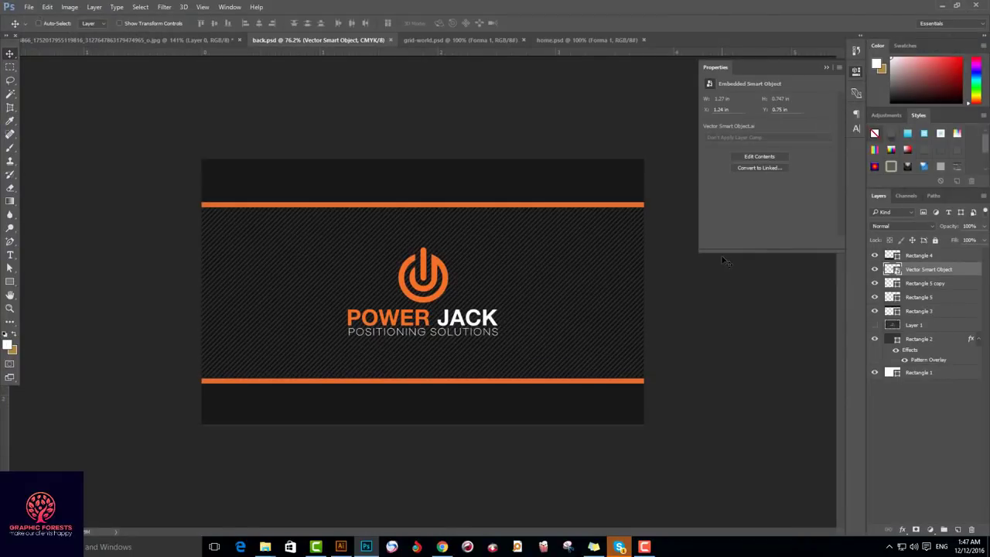
- Show the guides and draw a 1050 × 600 px rectangle between the inner guides
key("ctrl+semicolon")
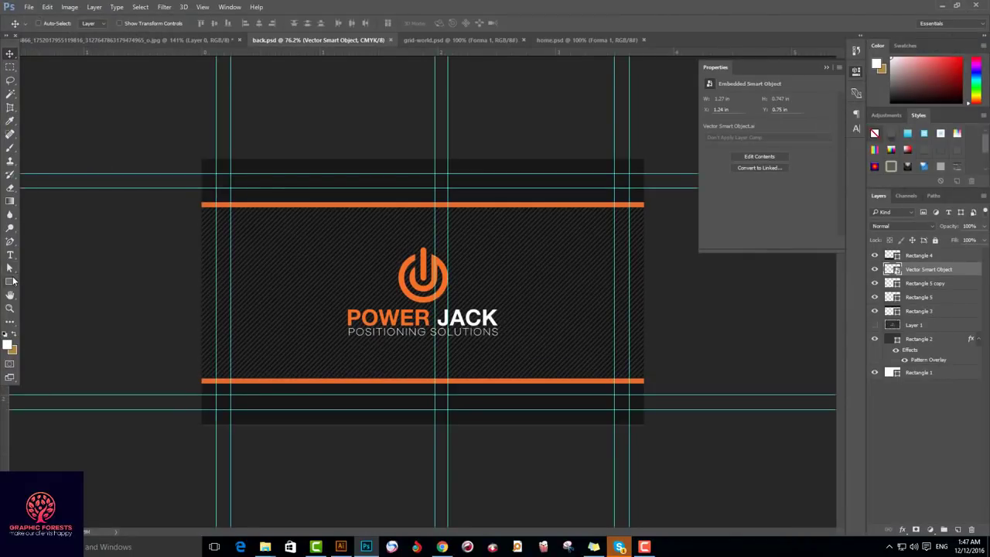
left_click(11, 283)
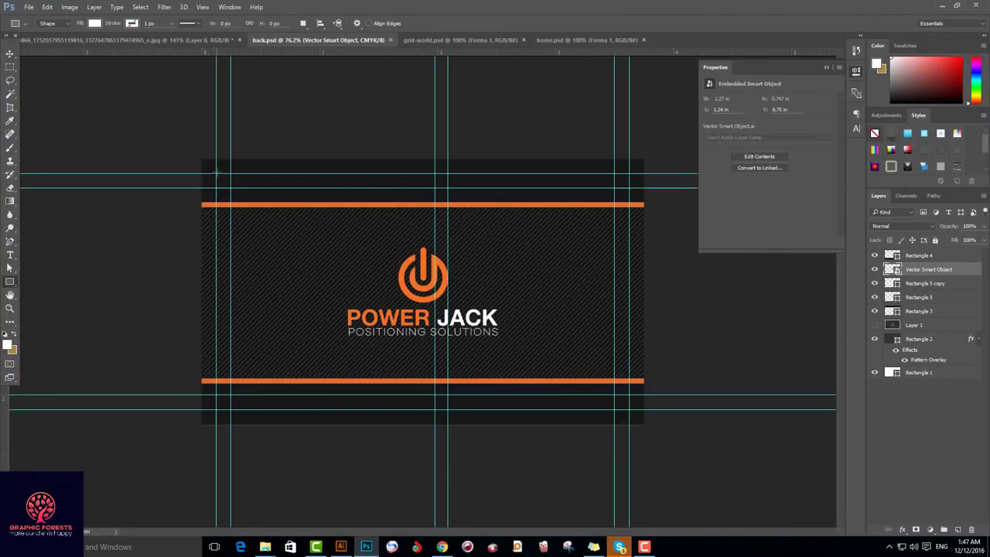
left_click_drag(216, 174, 621, 410)
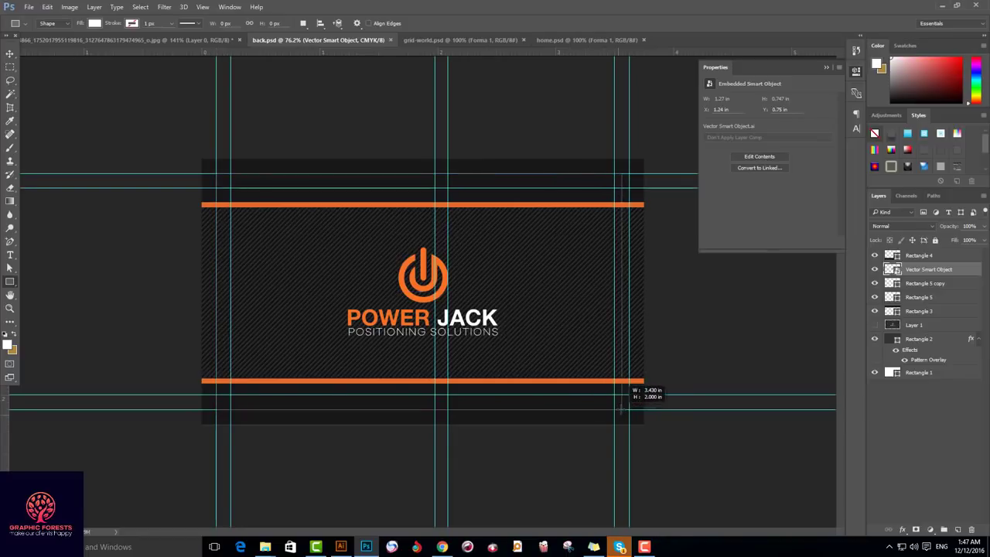
left_click_drag(621, 410, 629, 410)
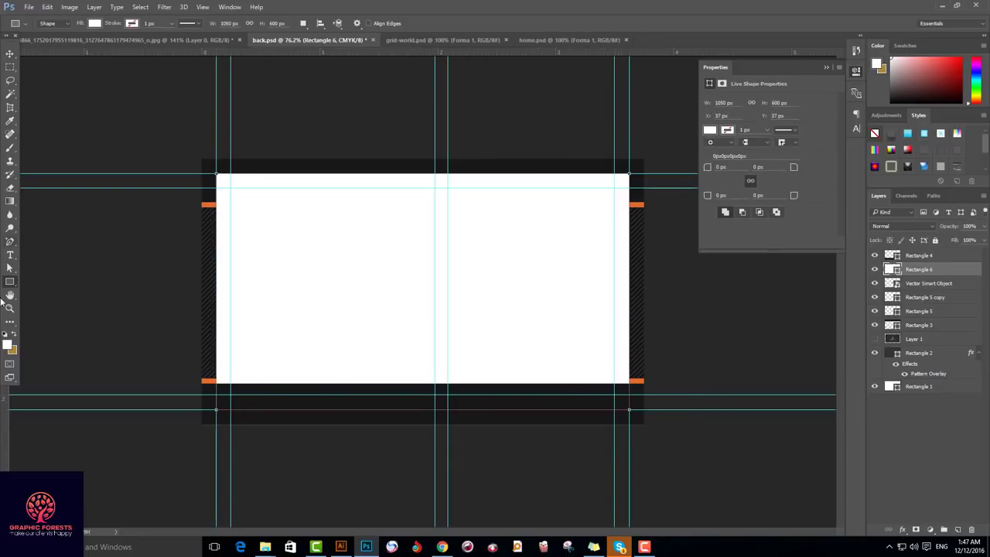
- Give the rectangle no fill and a red dashed outline, then hide the guides
left_click(94, 24)
left_click(50, 43)
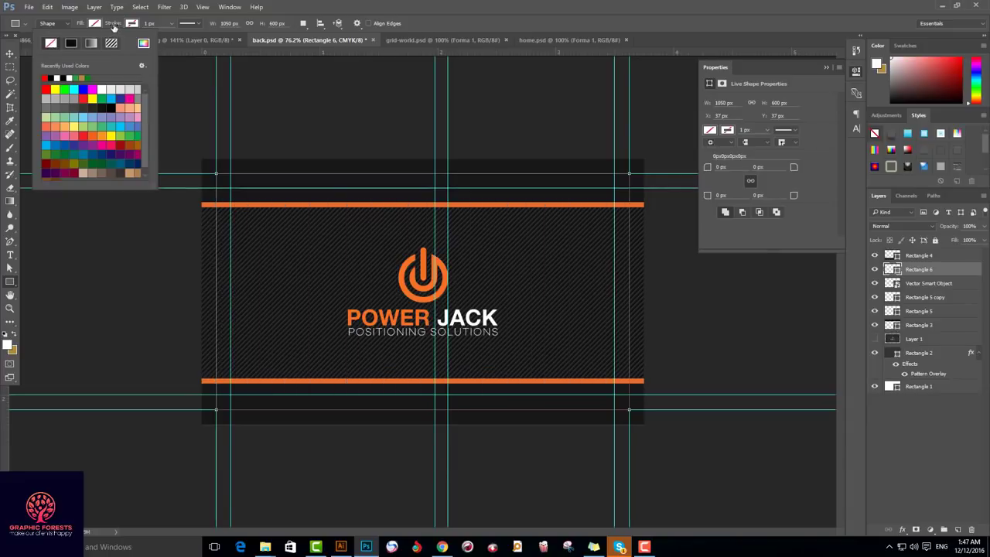
left_click(131, 24)
left_click(83, 77)
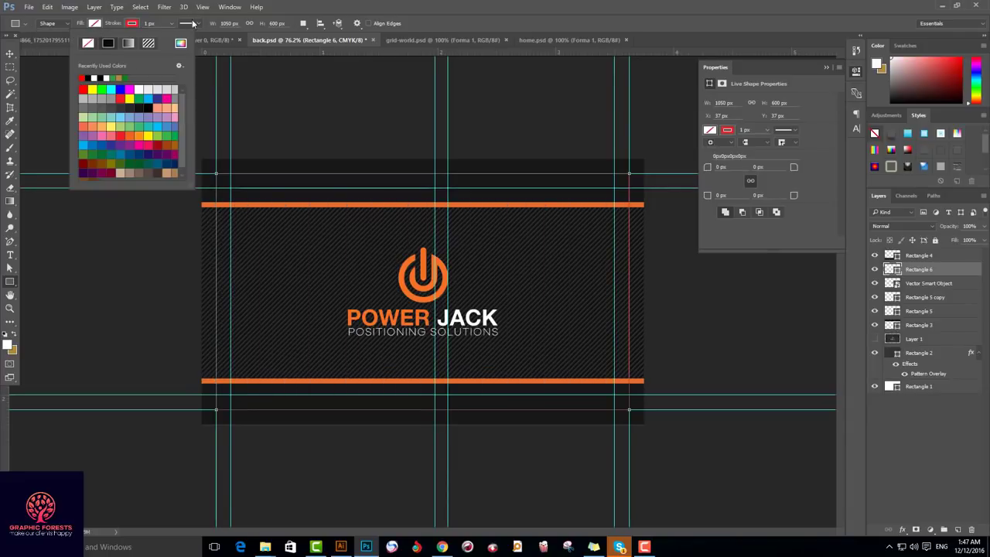
left_click(190, 23)
left_click(170, 71)
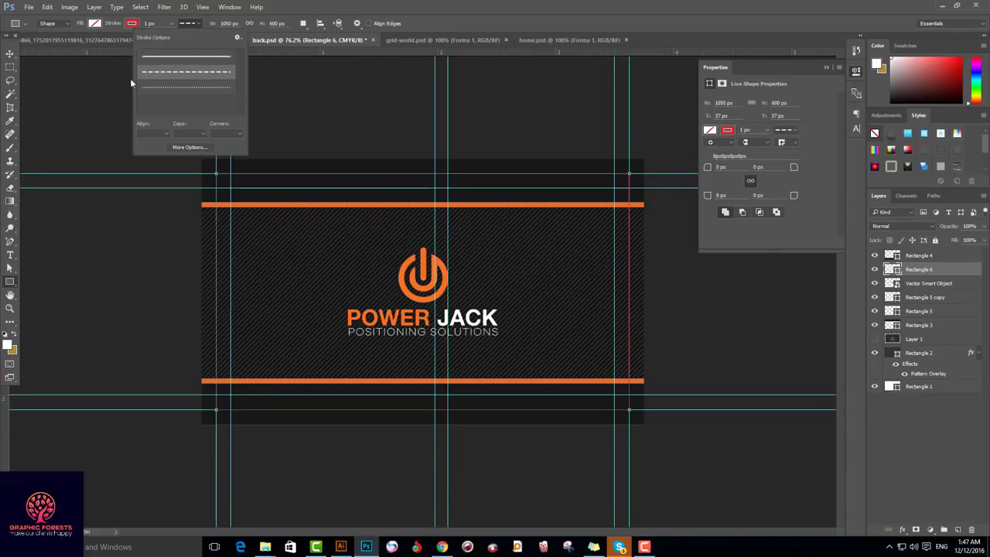
left_click(10, 53)
key("ctrl+semicolon")
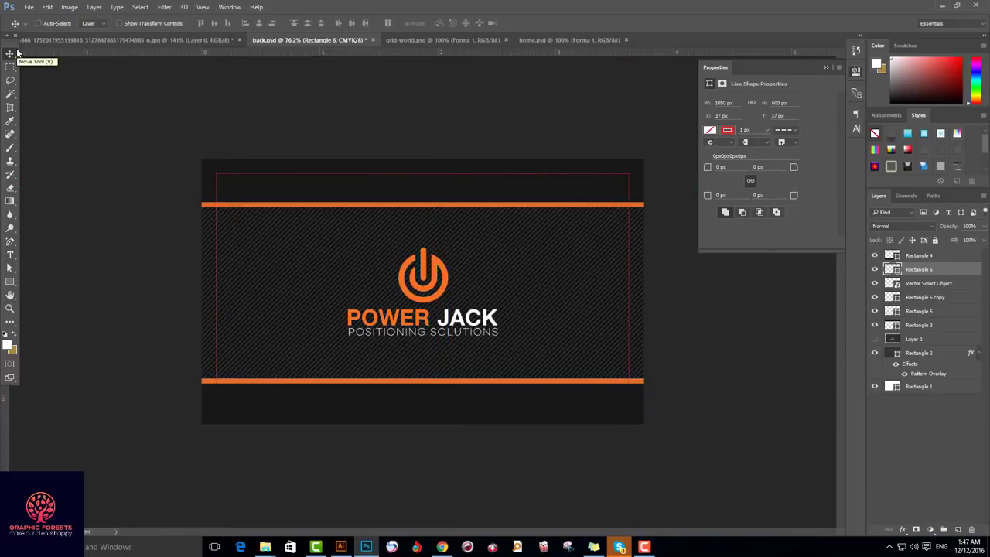
key("ctrl+t")
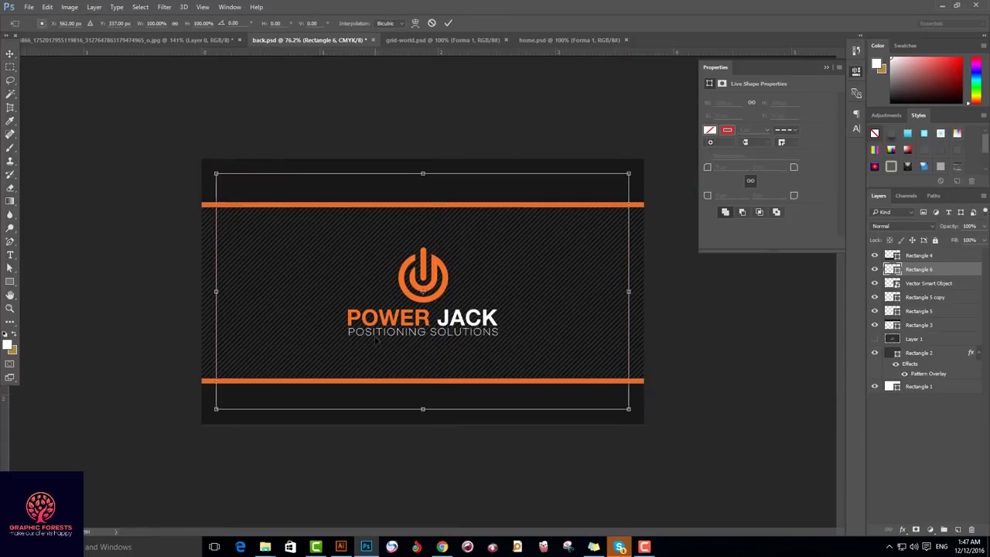
key("Return")
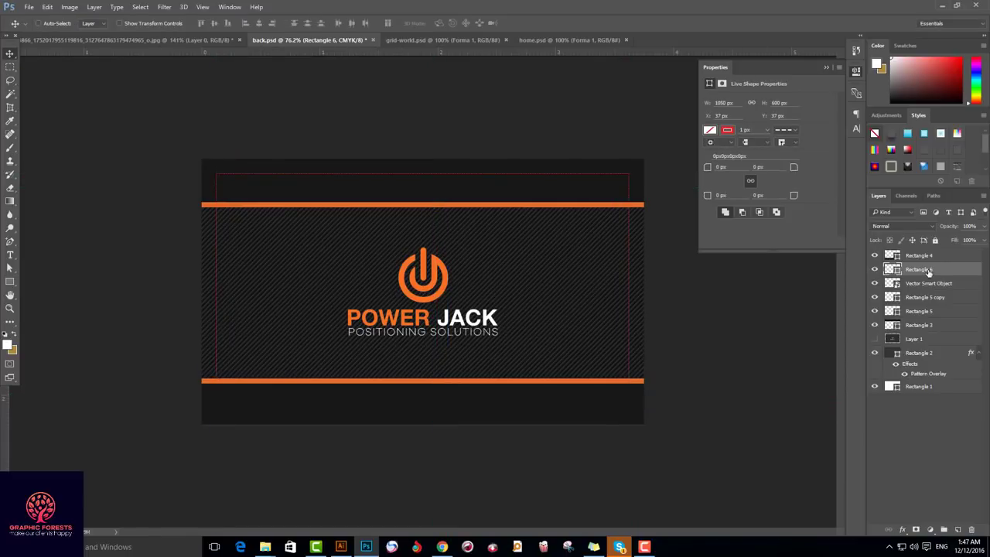
- Move the dashed outline layer to the top of the layer stack
left_click_drag(928, 271, 918, 252)
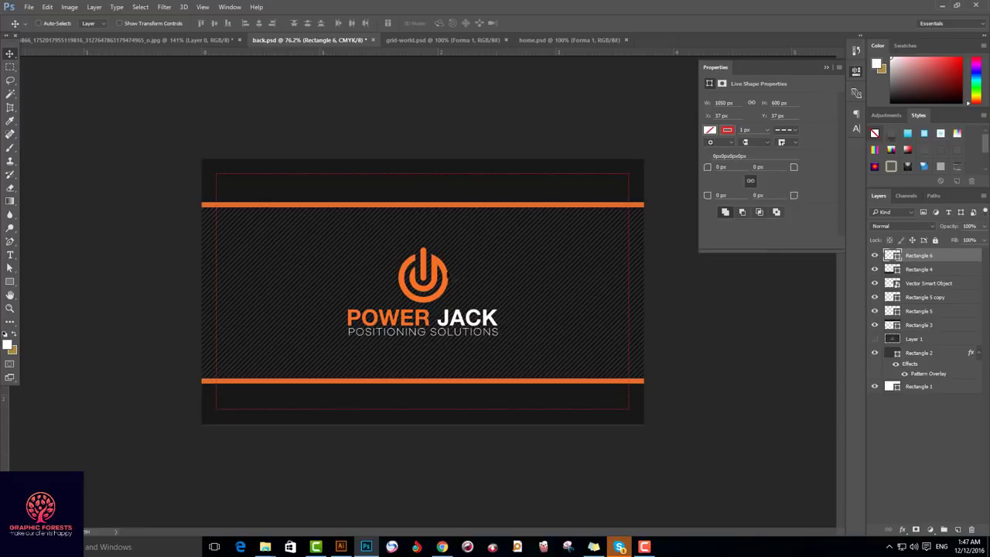
key("ctrl+minus")
scroll(432, 273, "up", 1)
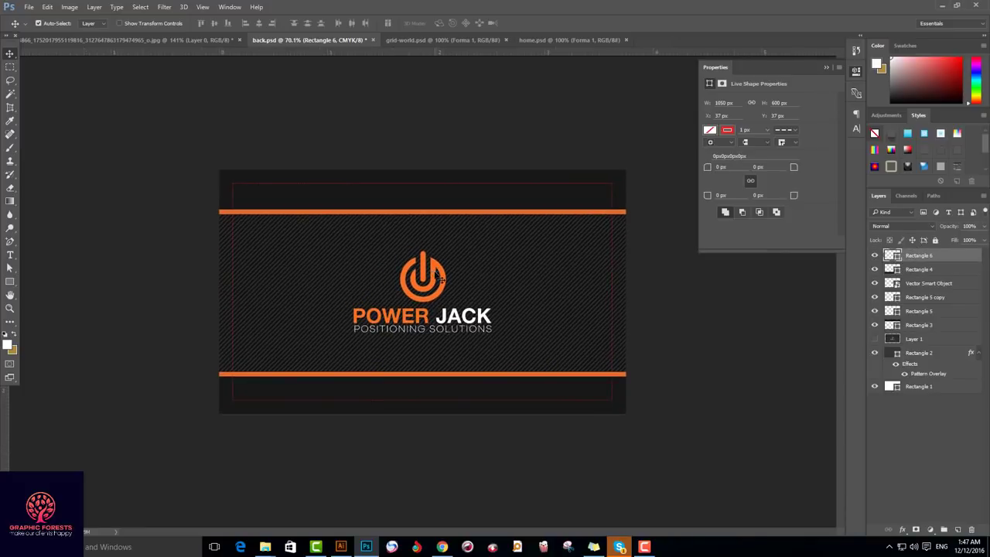
- Save the back design as a JPEG named back, then bring up the FUMA Studio reference image
key("ctrl+shift+s")
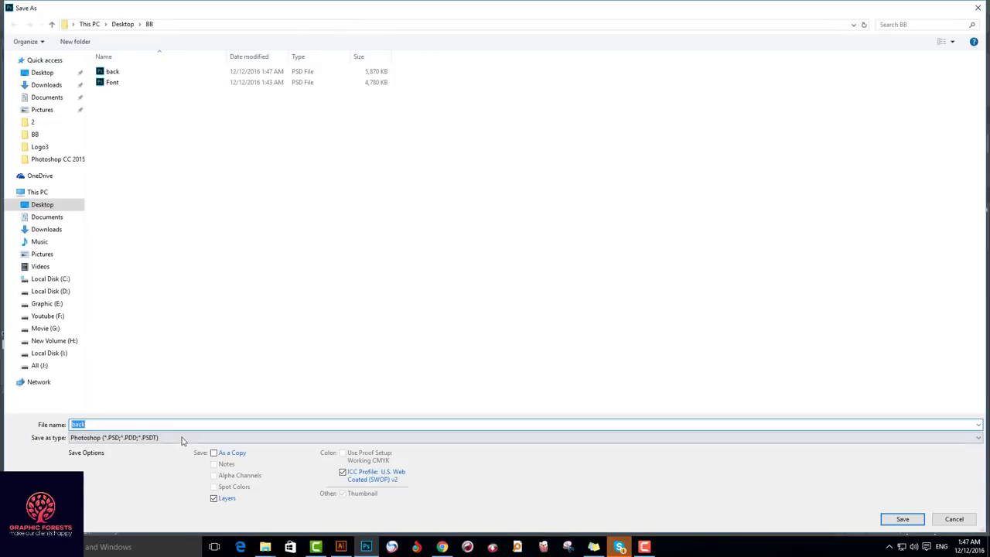
left_click(184, 437)
left_click(177, 486)
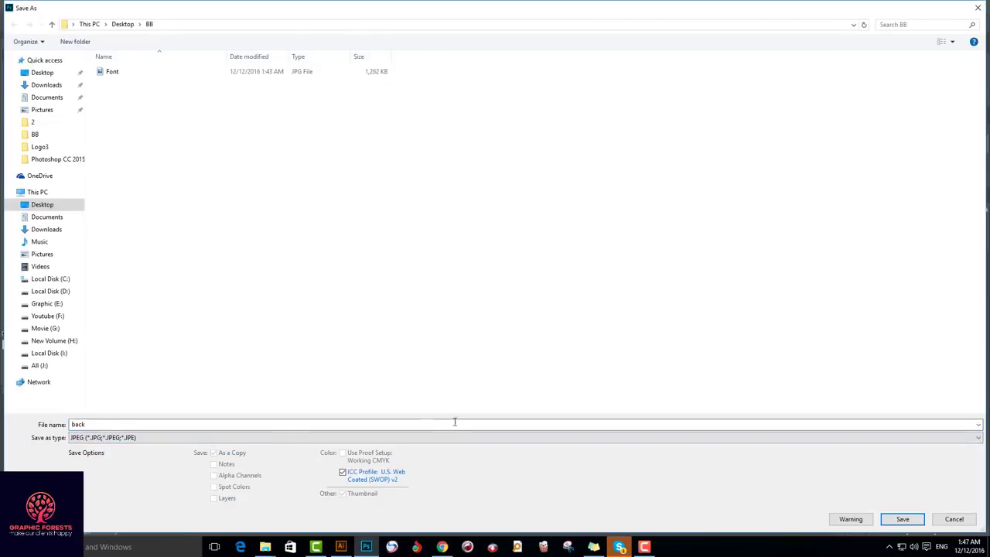
left_click(897, 517)
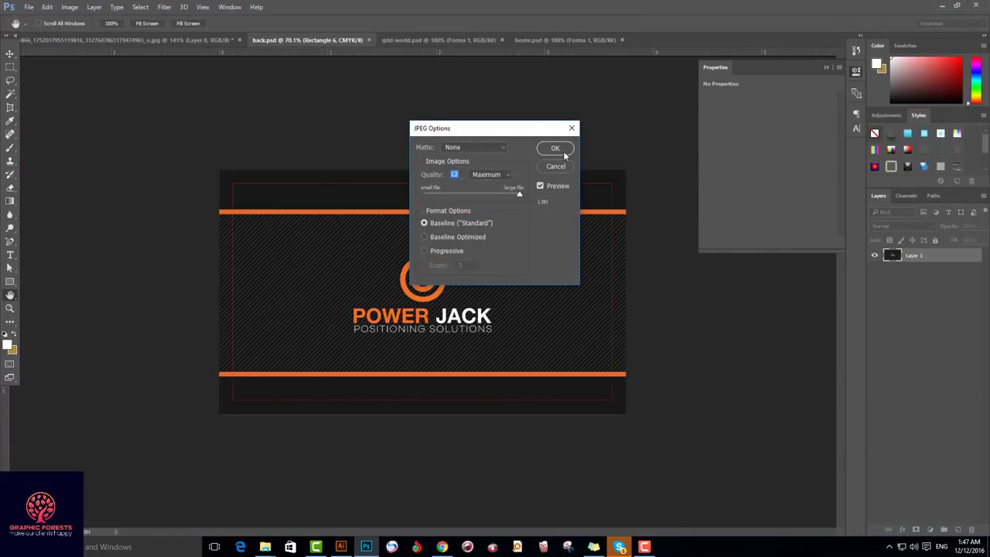
left_click(556, 148)
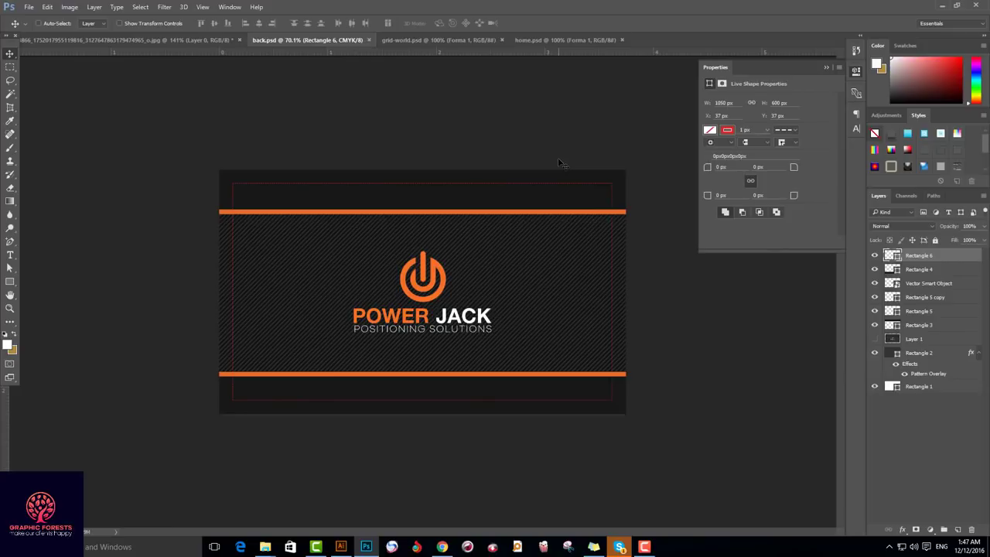
left_click(164, 40)
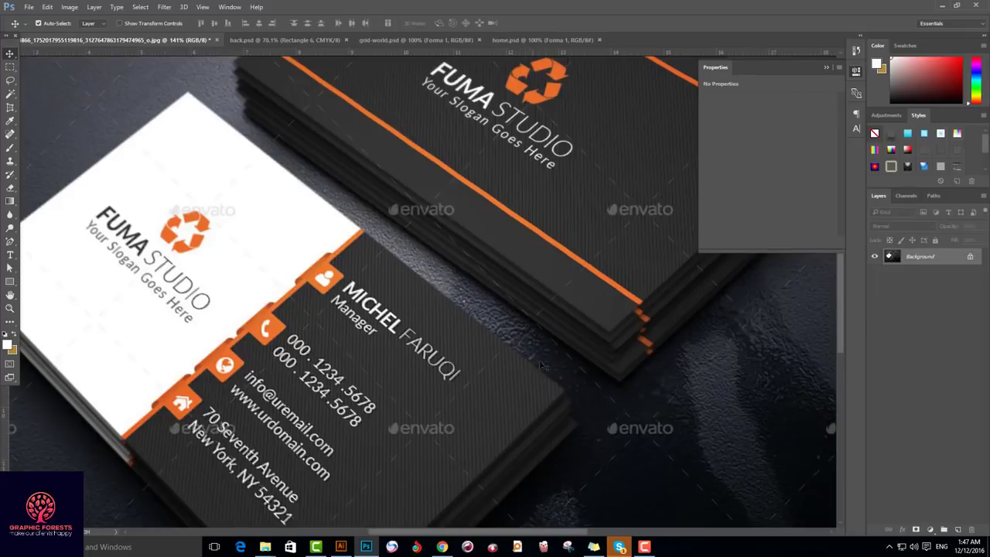
key("ctrl+minus")
key("ctrl+minus")
key("ctrl+minus")
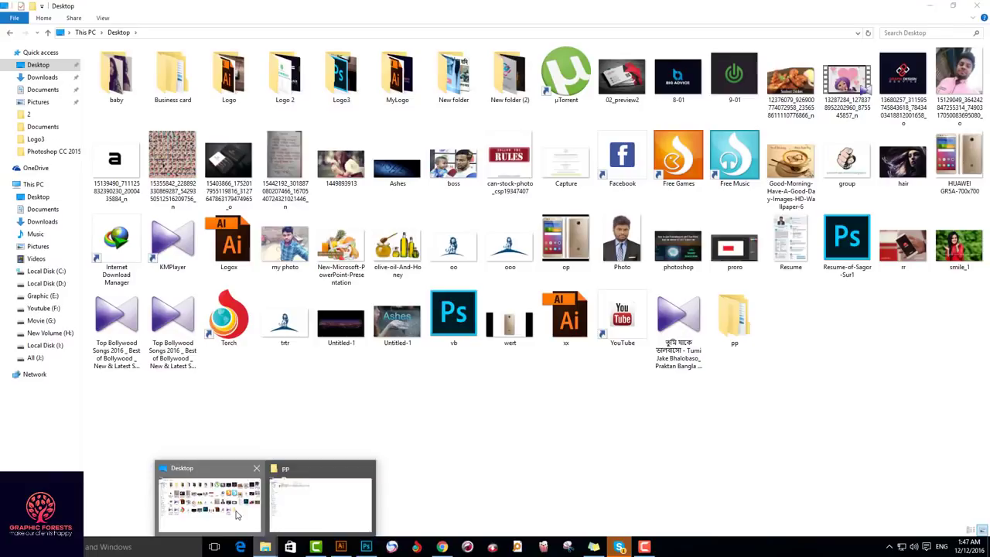
- Open R.psd from Graphic (E:) > Mockup > BUSINESS CARD ALL > Business Card Mockup
left_click(233, 514)
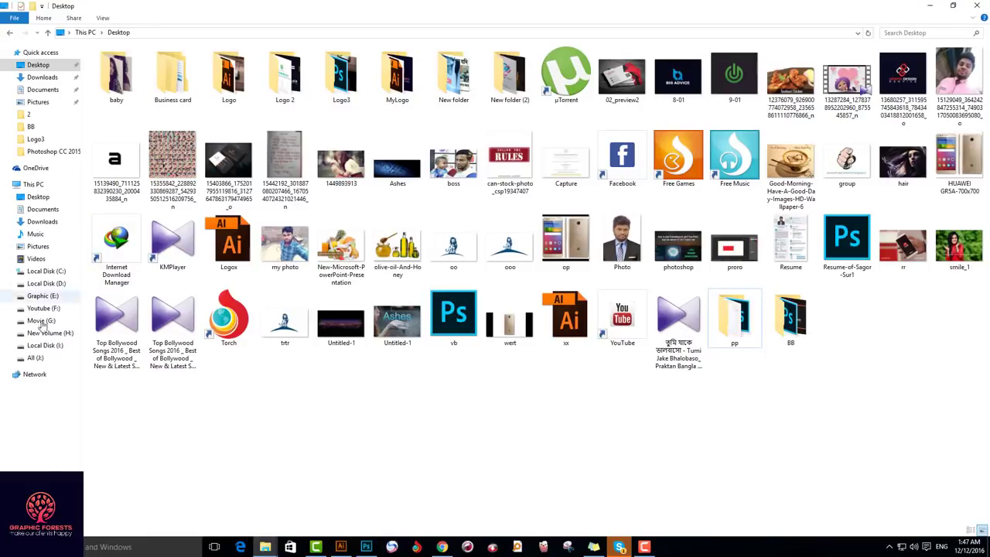
left_click(43, 296)
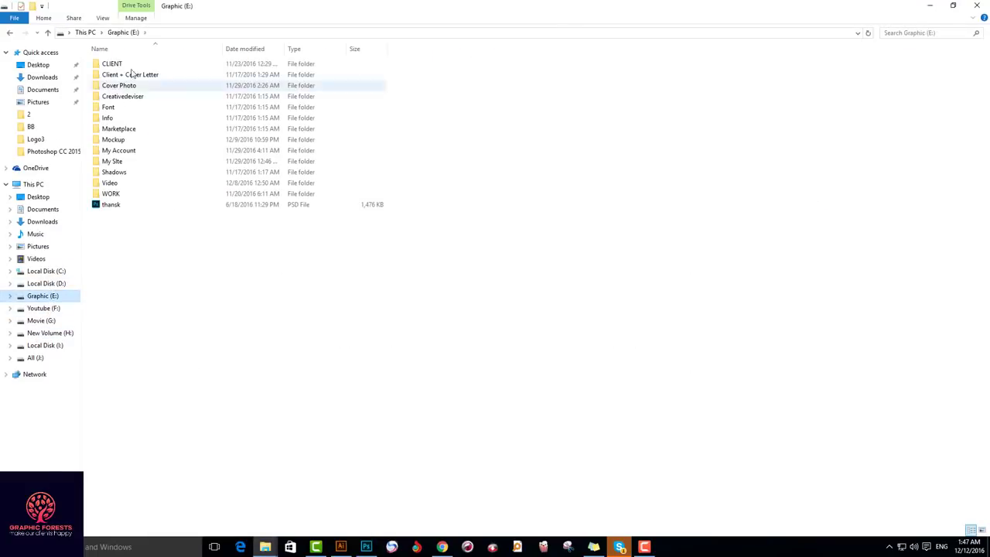
double_click(140, 140)
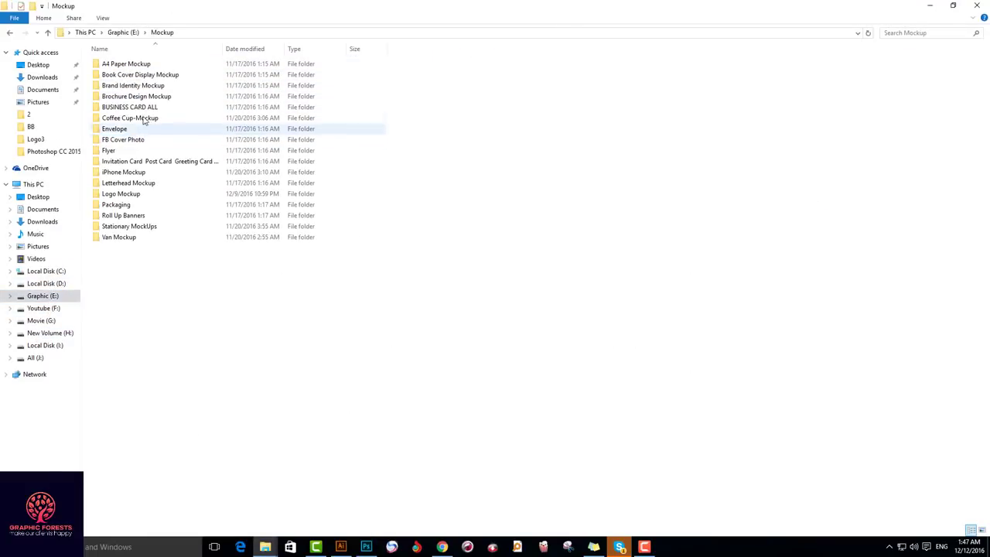
double_click(141, 111)
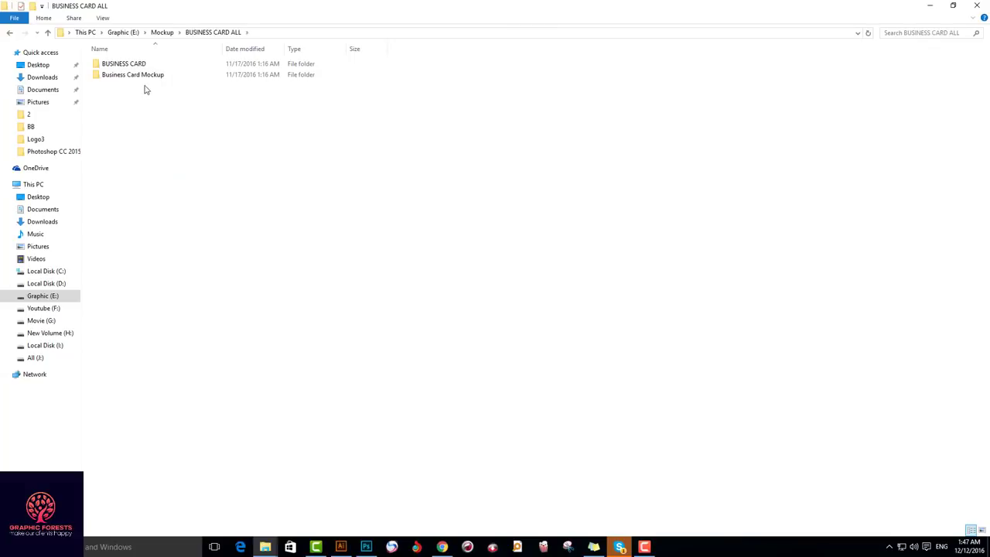
double_click(144, 78)
double_click(146, 154)
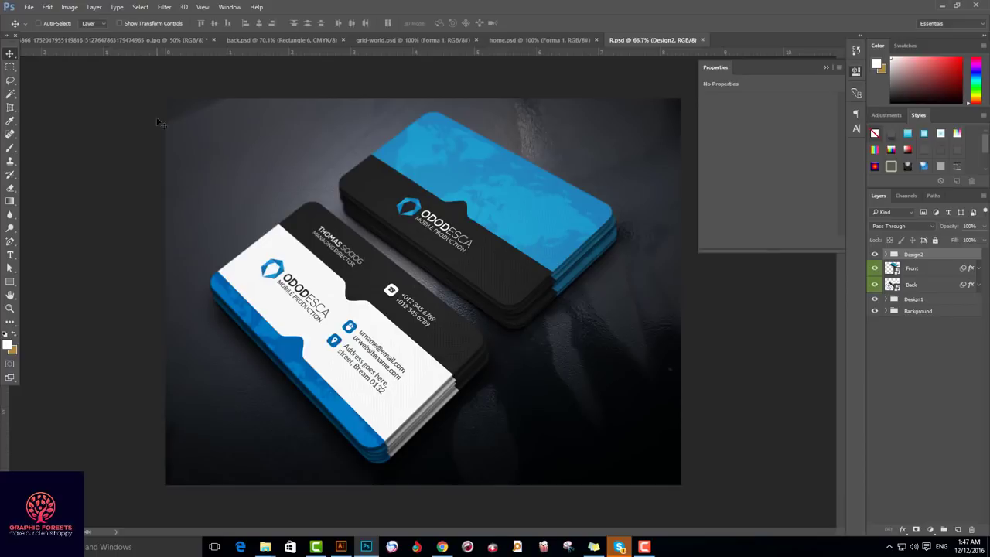
- Show the Back card layer and open its embedded smart-object design for editing
left_click(893, 269)
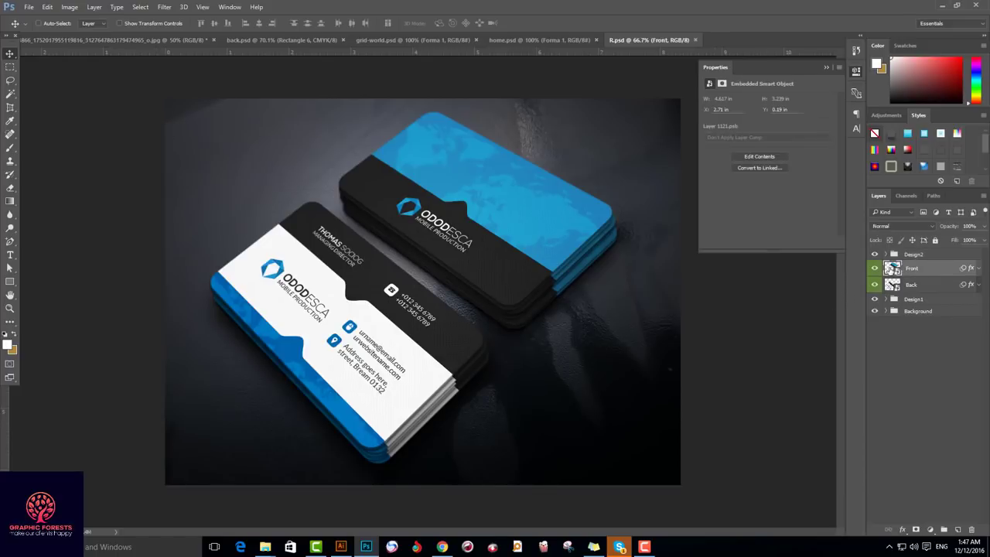
left_click(874, 282)
left_click(891, 288)
double_click(891, 287)
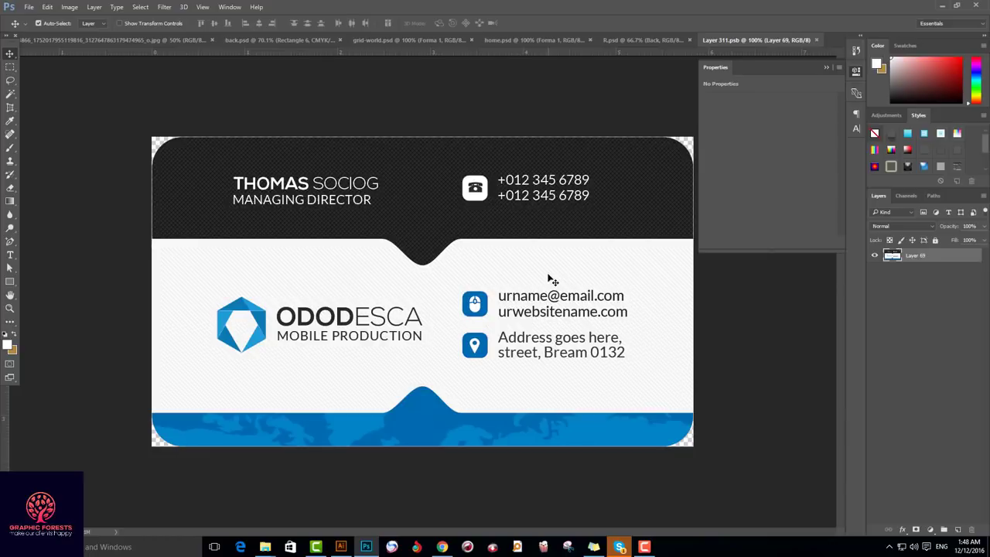
- Place the Font JPG, scale it to cover the whole card, and return to R.psd
key("ctrl+shift+p")
left_click(128, 93)
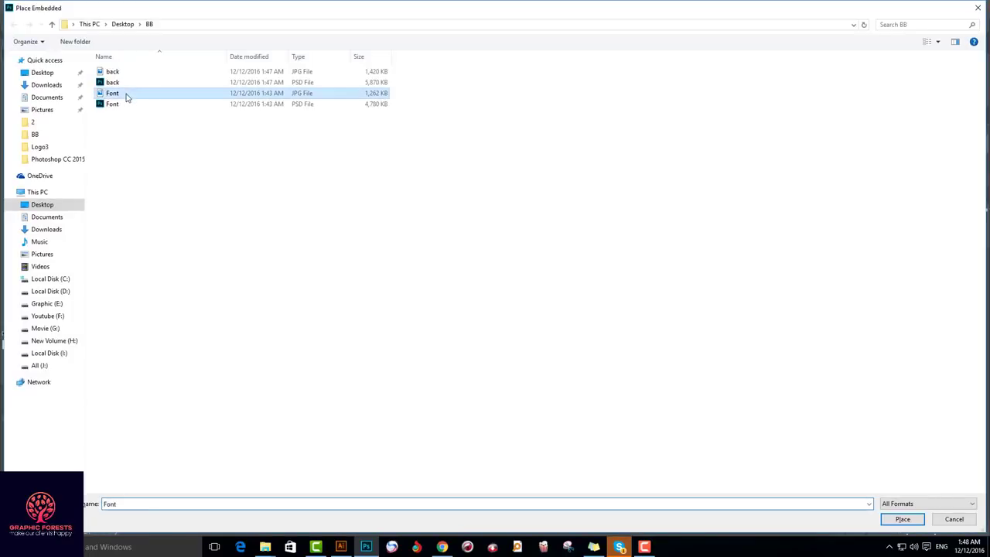
double_click(127, 94)
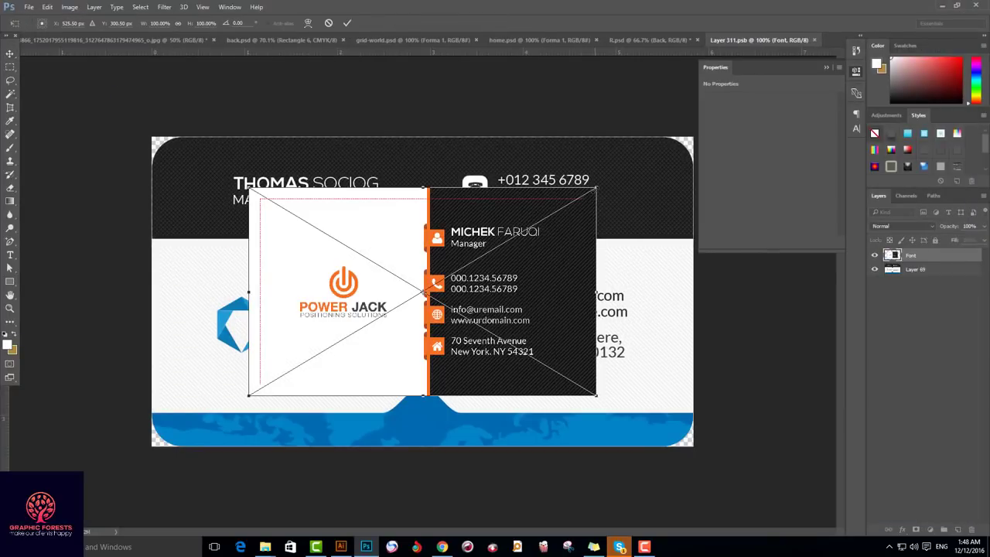
left_click_drag(595, 188, 692, 136)
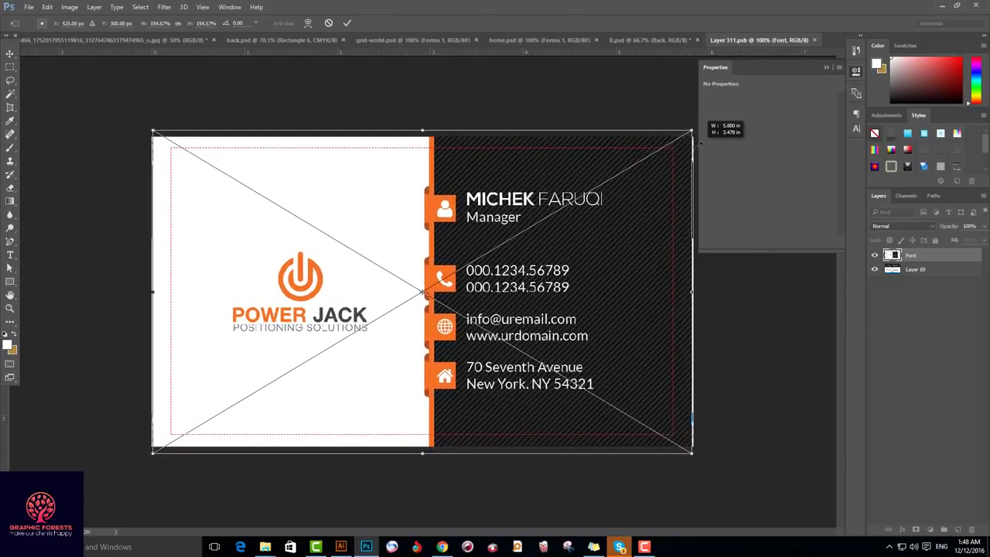
left_click_drag(695, 142, 716, 126)
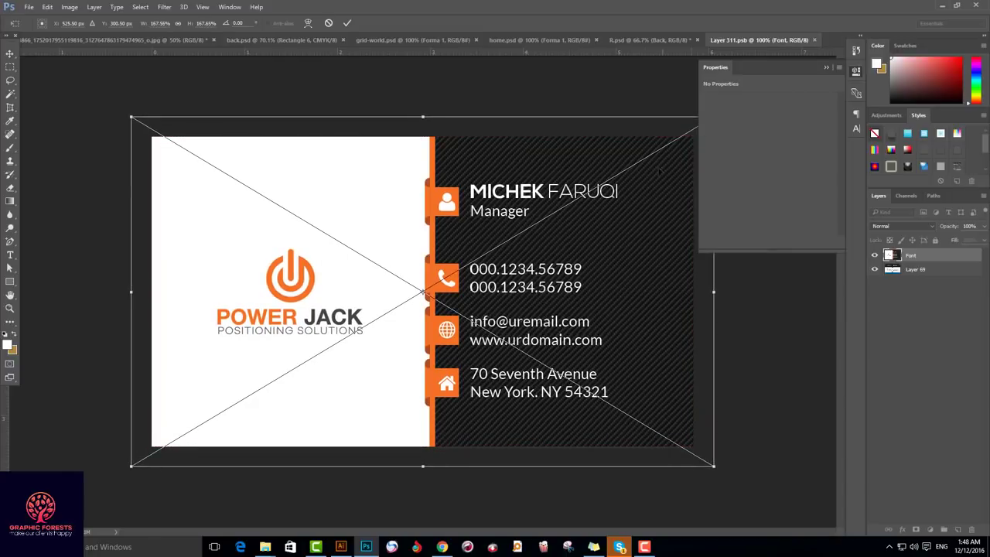
key("Return")
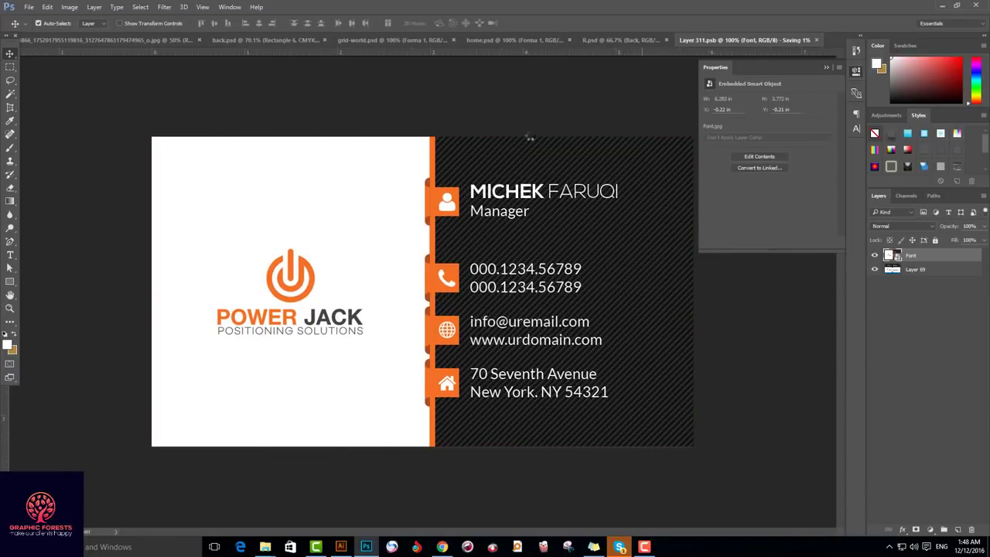
left_click(657, 41)
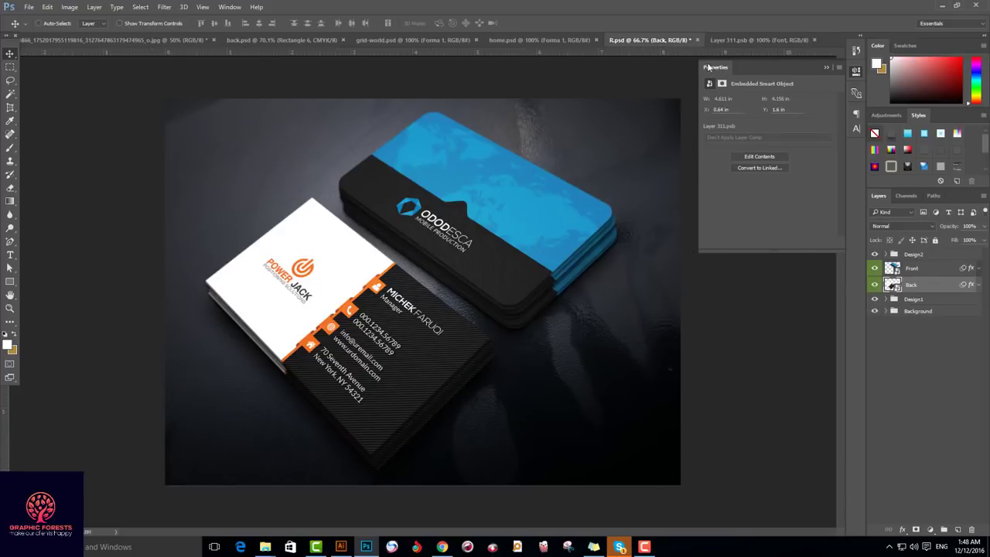
- Embed back.jpg in the Back smart object, enlarge it to cover the card, and save
left_click(814, 40)
double_click(893, 283)
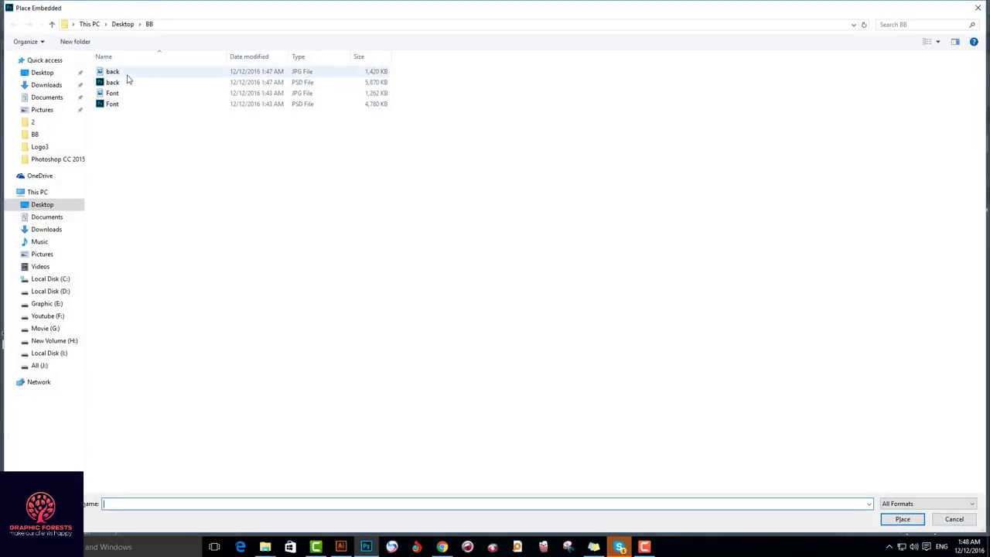
left_click(128, 74)
double_click(128, 76)
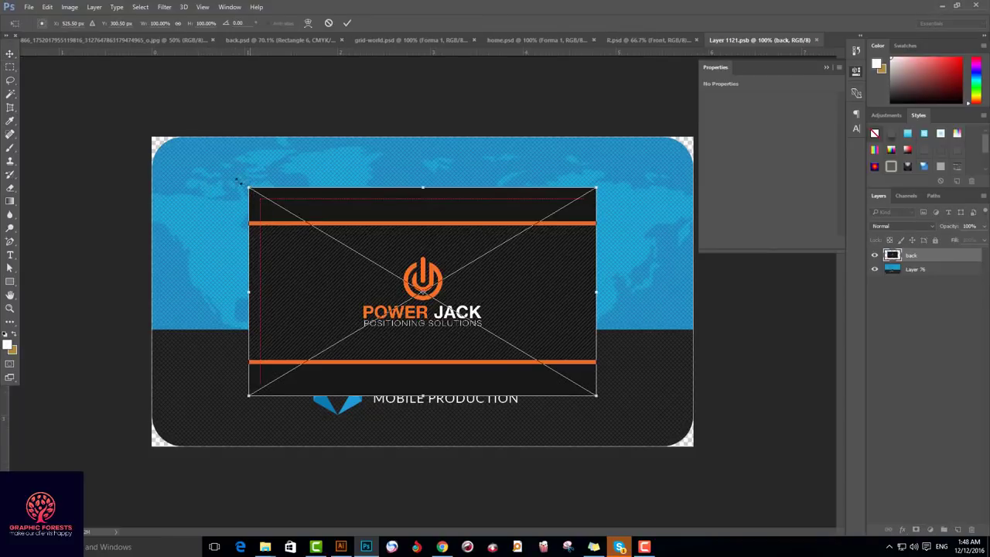
left_click_drag(248, 188, 130, 117)
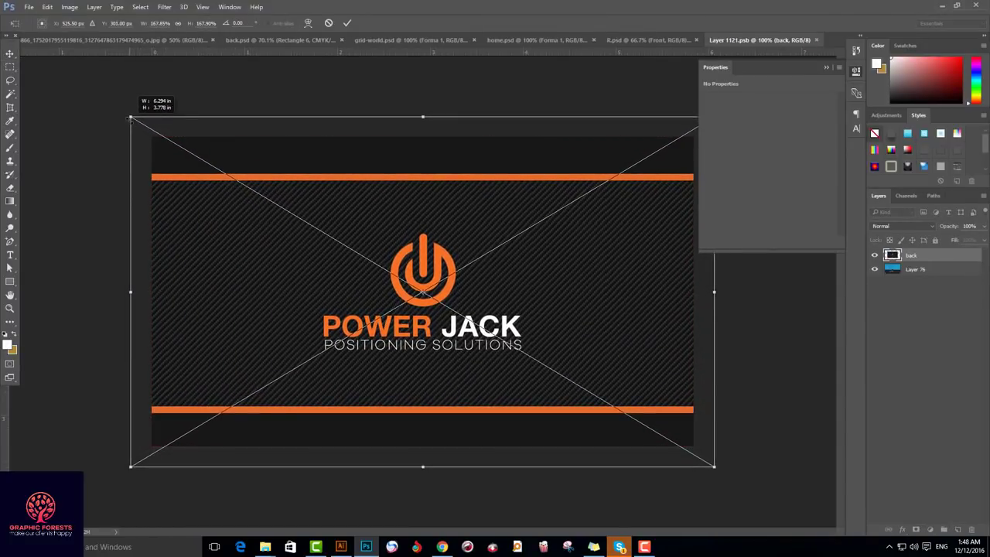
key("Return")
key("ctrl+s")
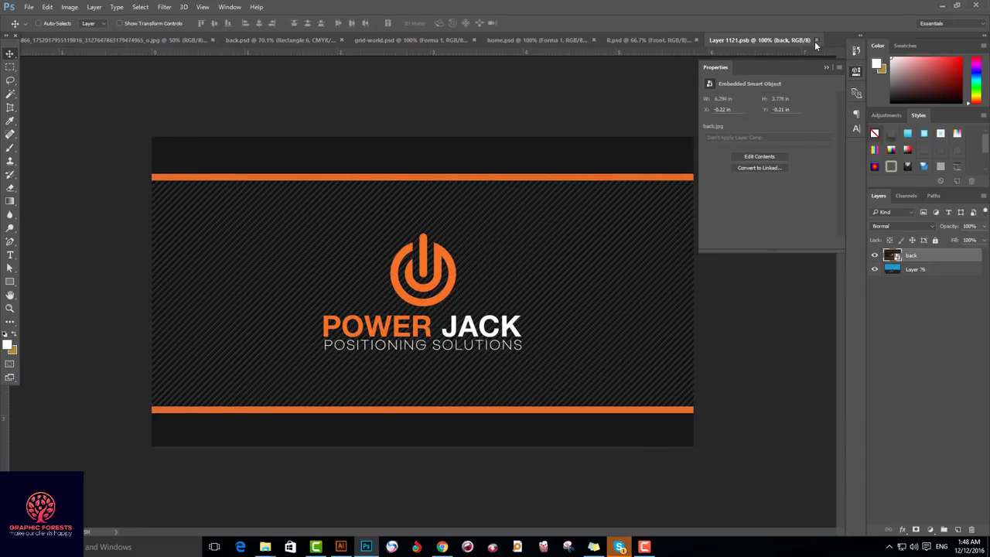
left_click(816, 39)
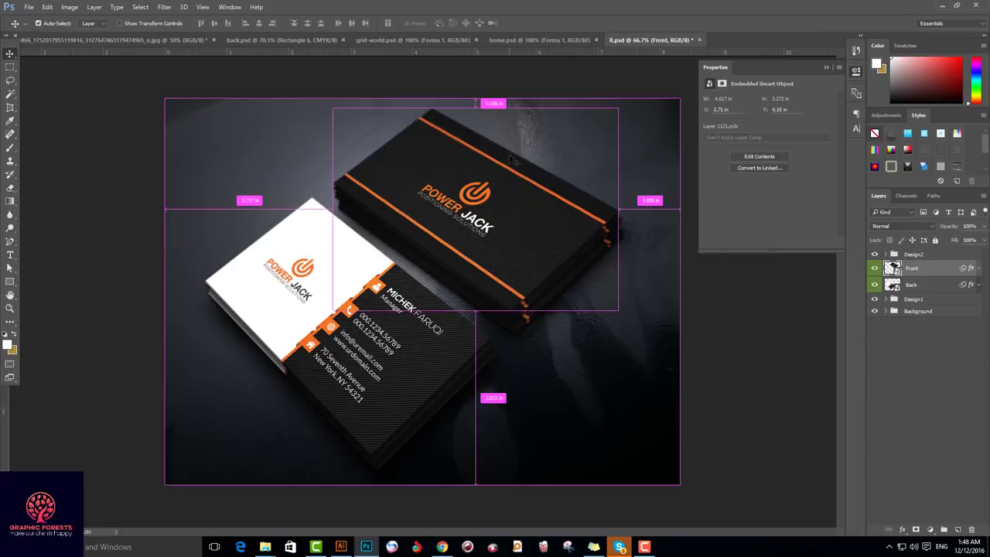
key("ctrl+plus")
left_click(857, 75)
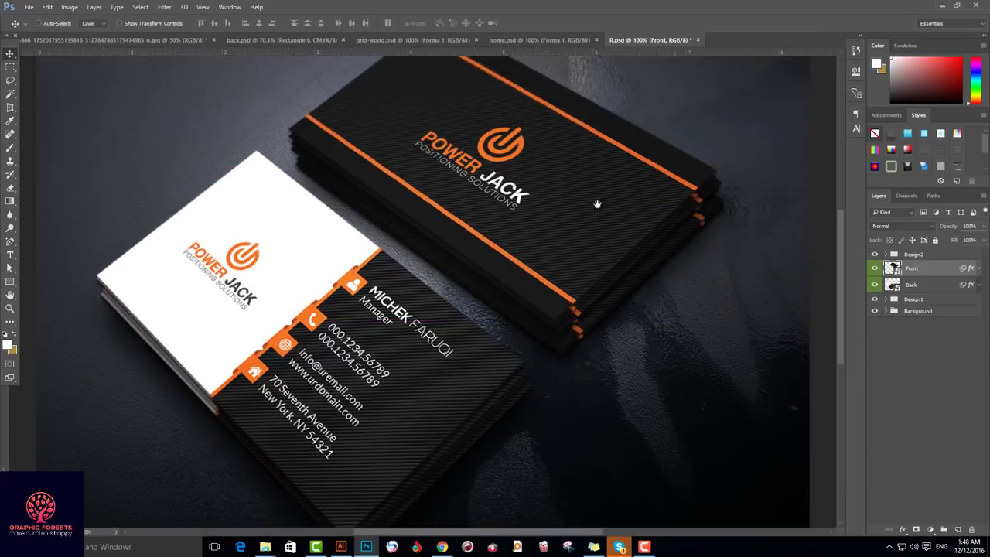
scroll(598, 204, "down", 2)
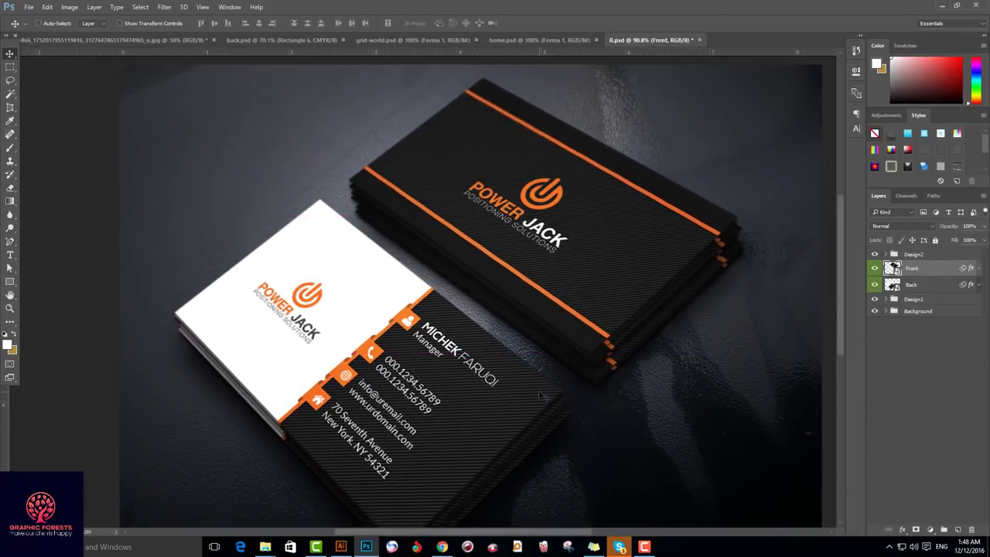
left_click(106, 41)
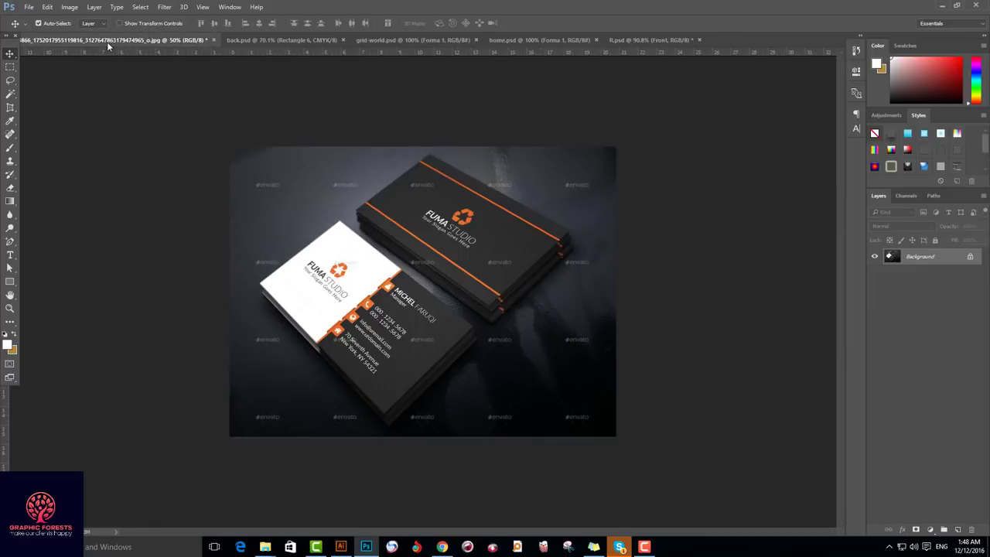
key("ctrl")
key("ctrl+plus")
key("ctrl+plus")
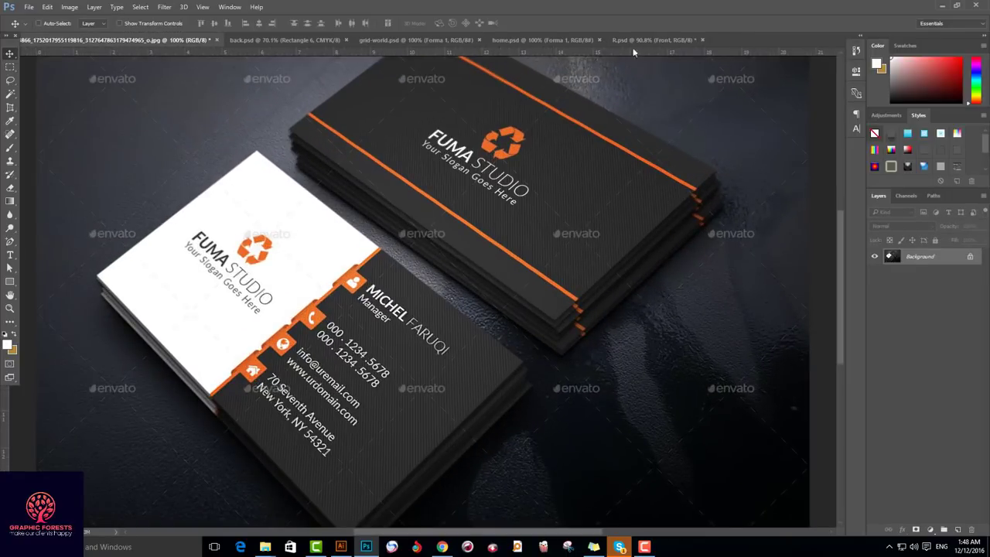
left_click(630, 37)
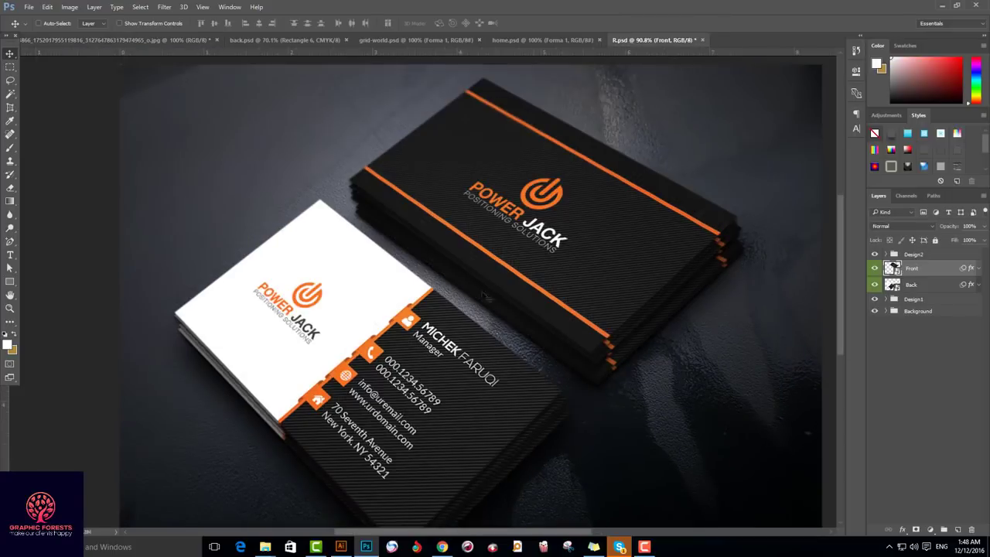
scroll(483, 290, "down", 2)
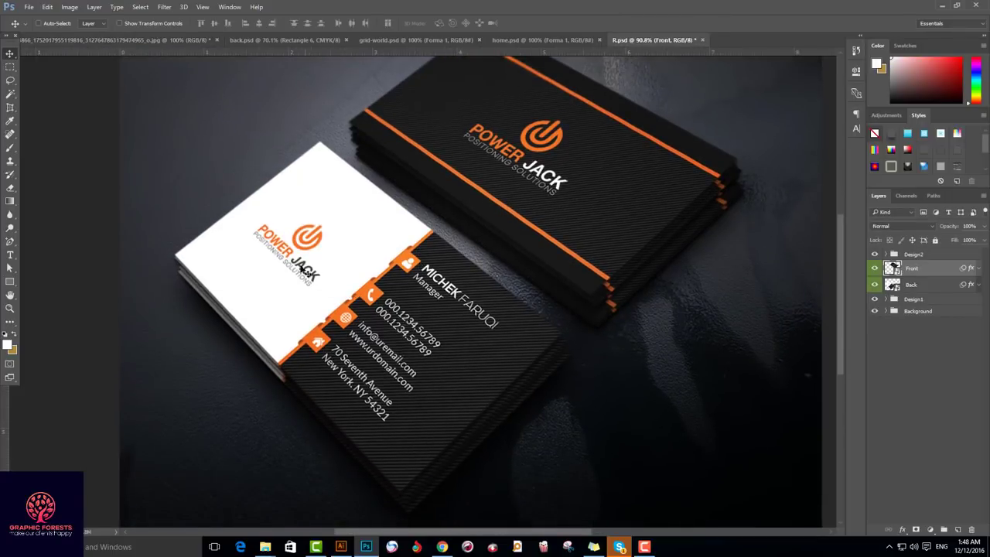
left_click(342, 258, "ctrl")
left_click_drag(342, 258, 317, 254)
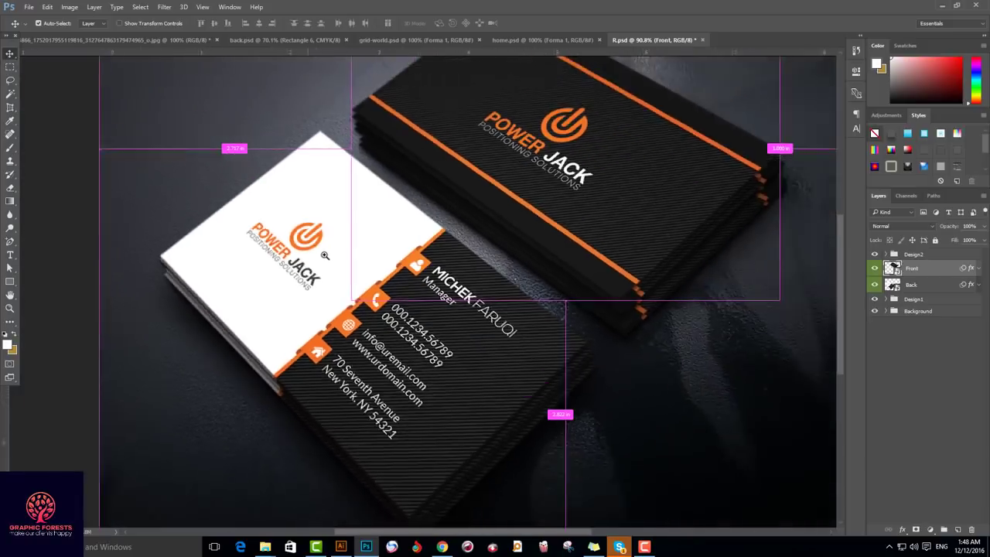
key("ctrl")
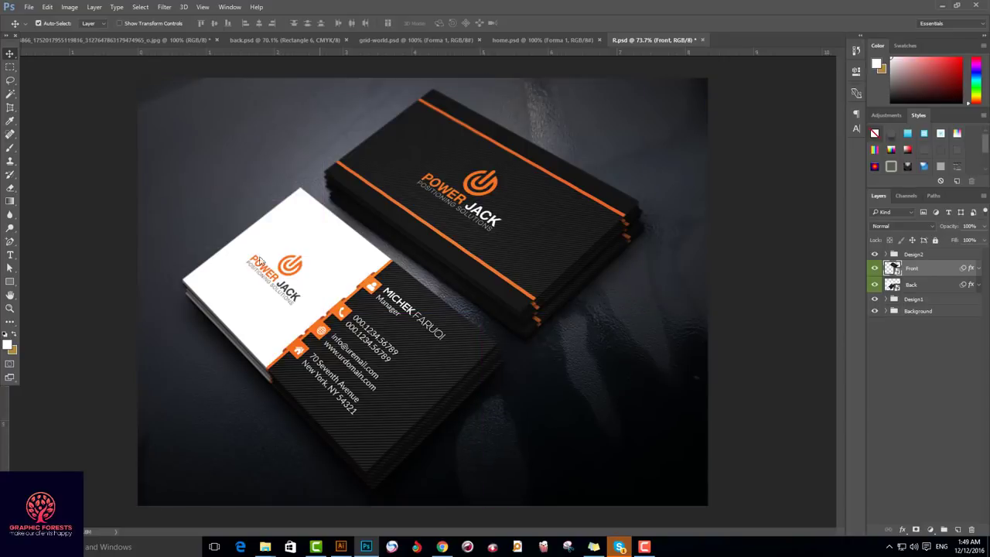
key("ctrl+shift+s")
- Save the mockup as a JPEG into the Desktop BB folder, then zoom in to view it
left_click(52, 72)
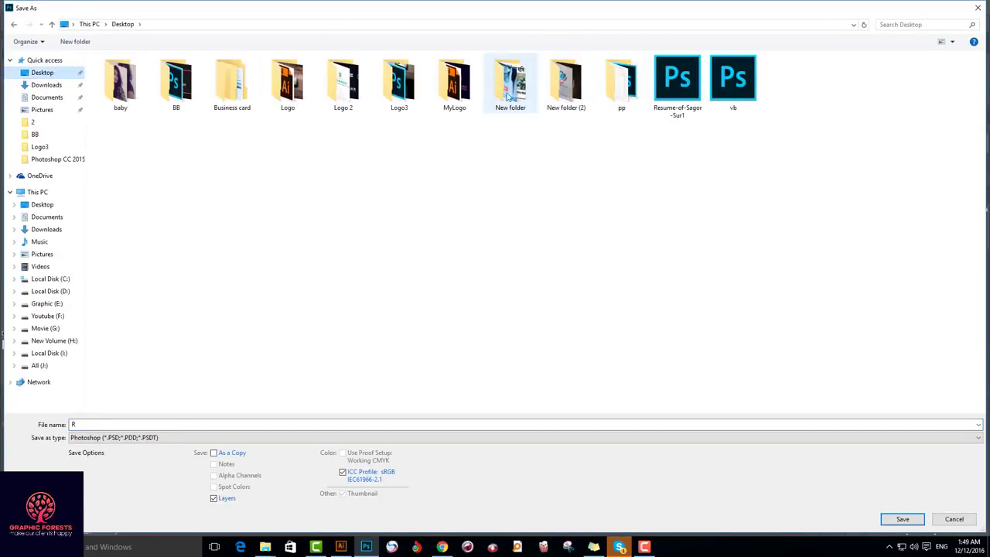
double_click(187, 94)
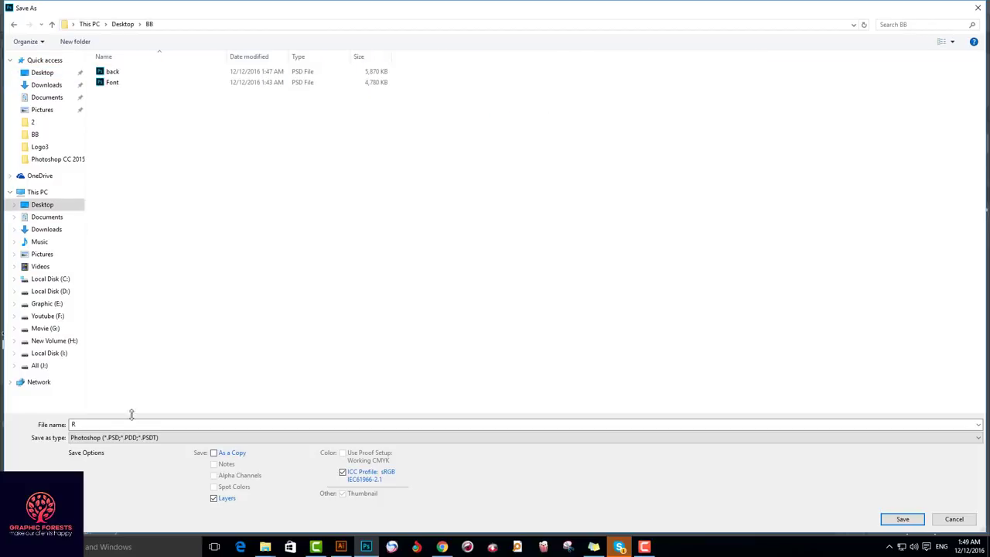
left_click(141, 438)
left_click(108, 334)
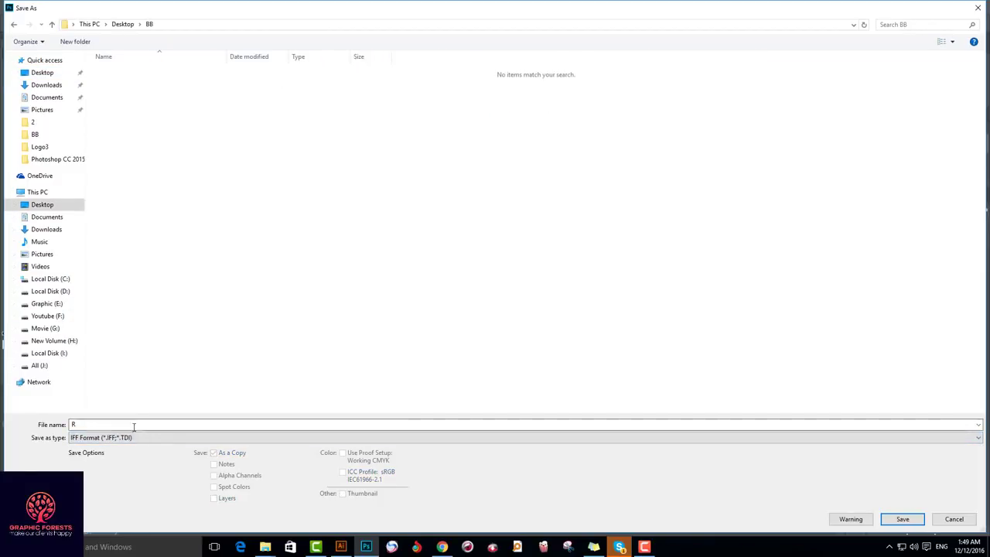
left_click(133, 437)
left_click(131, 334)
type("mockup")
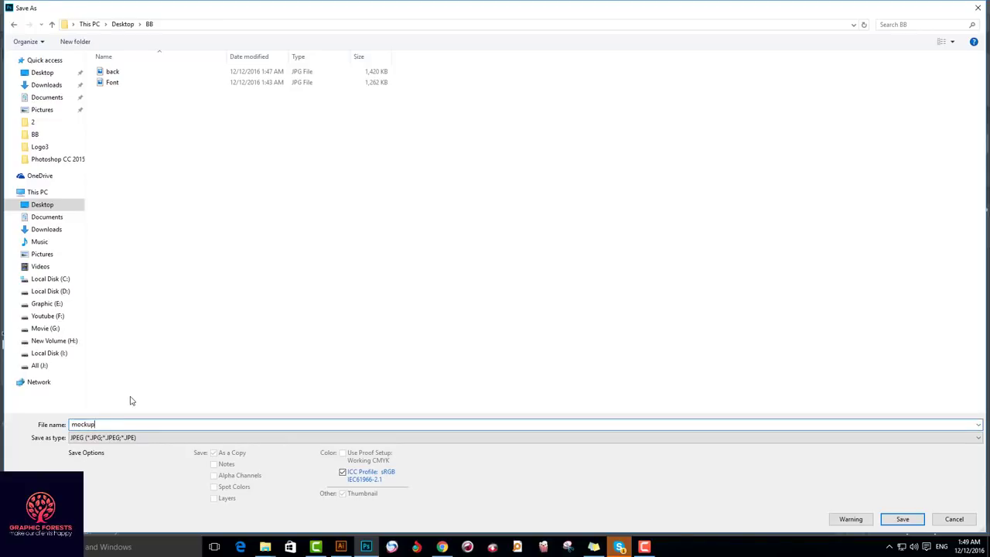
key("Return")
key("Return")
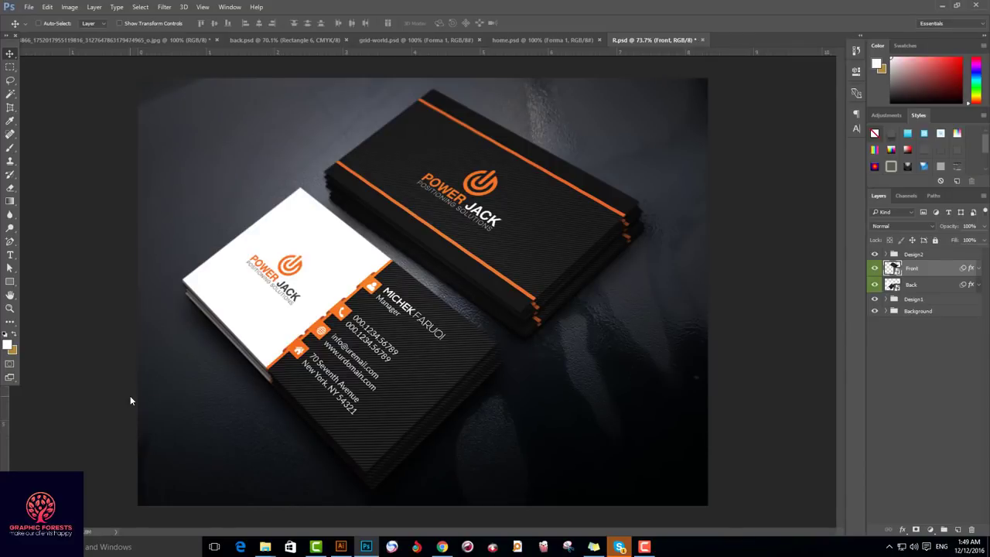
key("ctrl+plus")
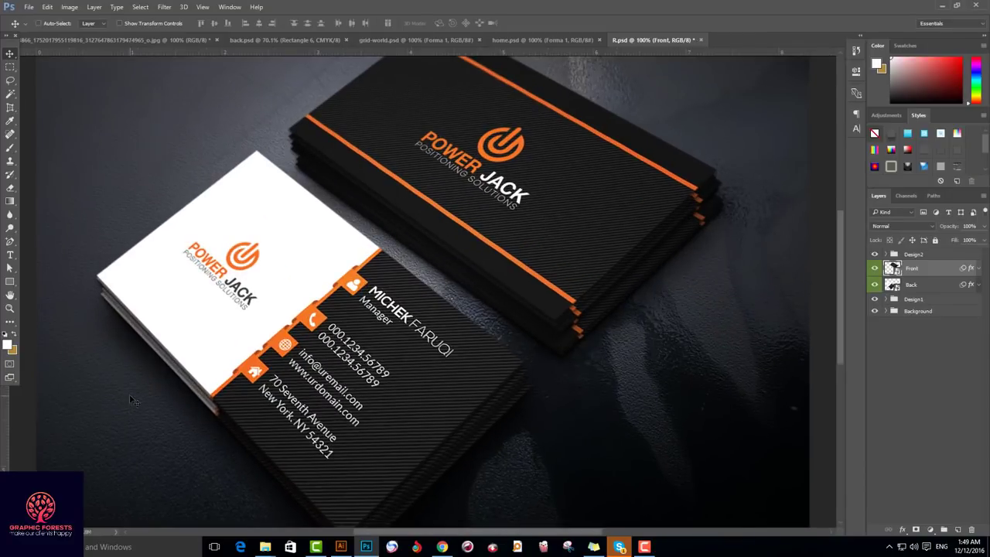